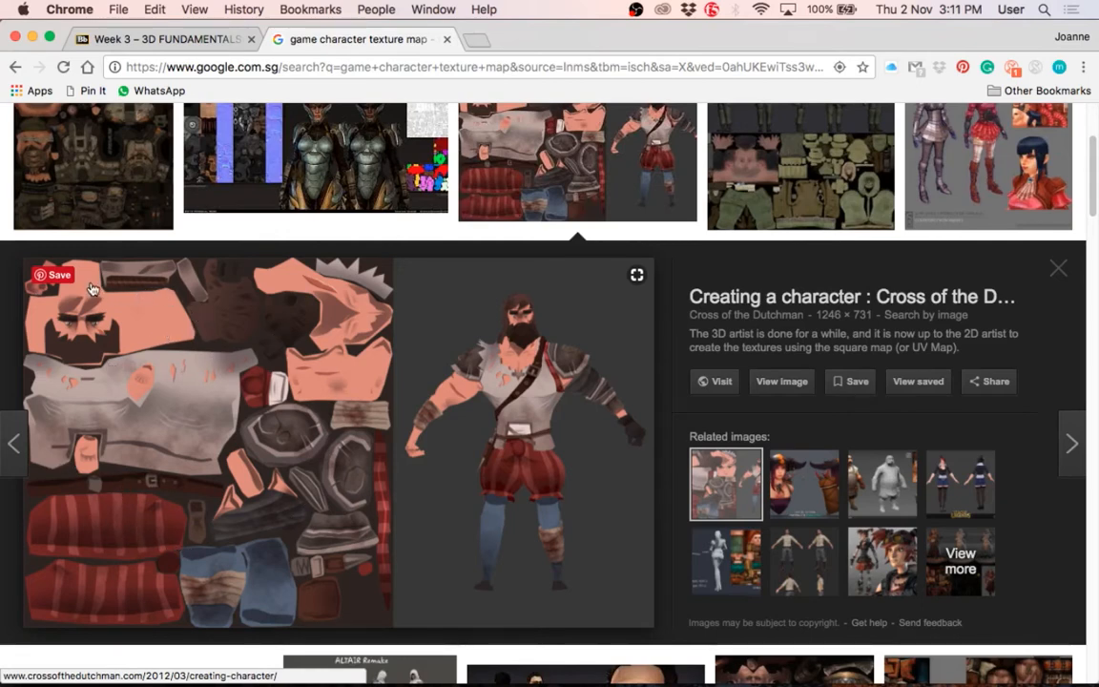
Step: Preview the dark armoured character's texture map and the military soldier's texture sheet in the image results
{"action": "mouse_move", "coordinate": [27, 284]}
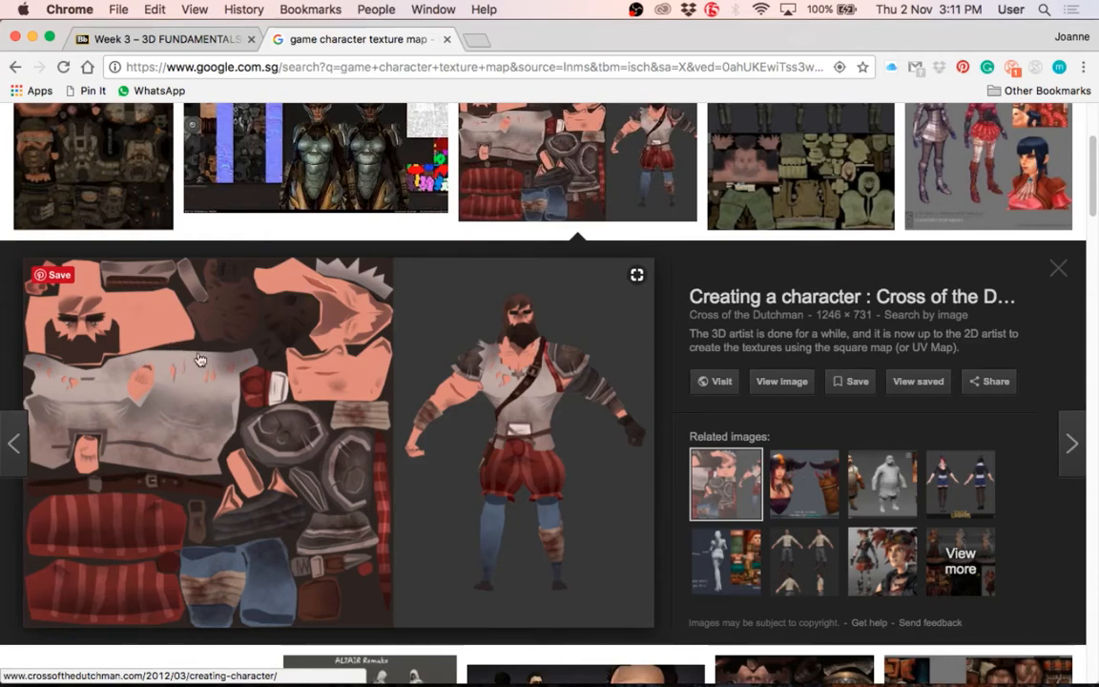
{"action": "left_click", "coordinate": [101, 174]}
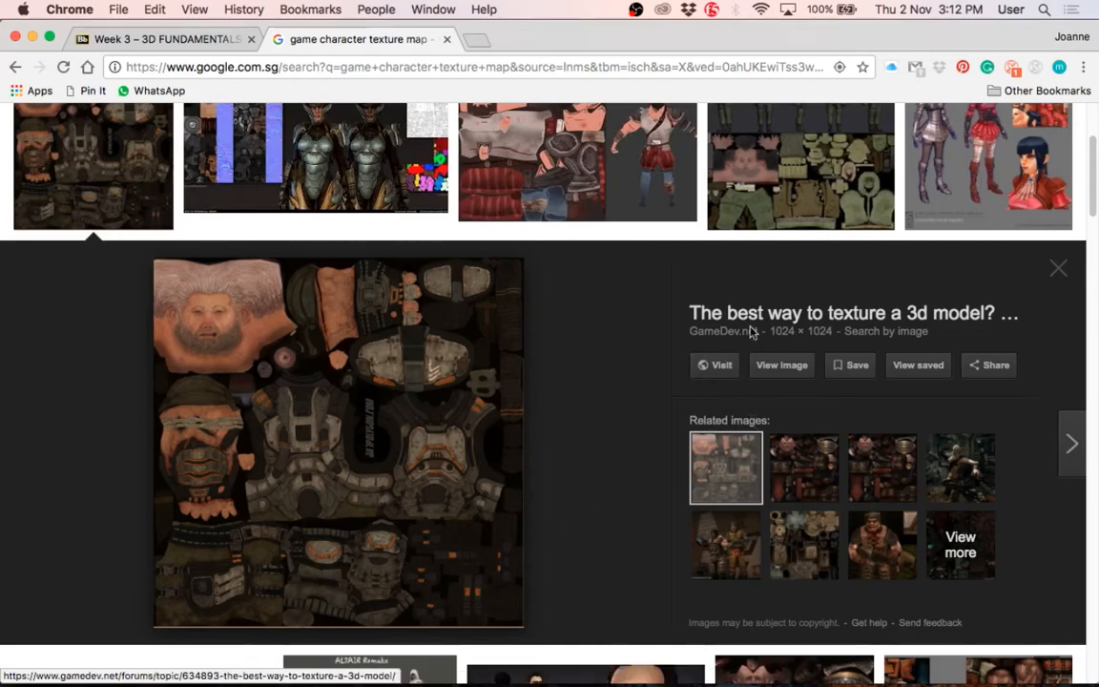
{"action": "left_click", "coordinate": [751, 198]}
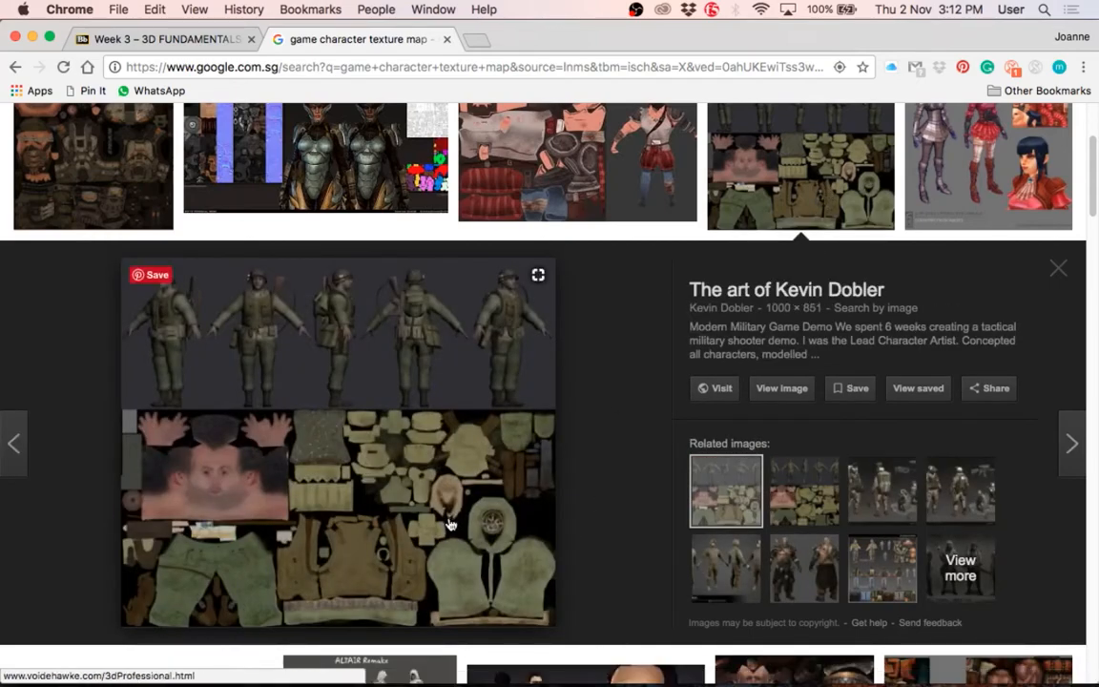
Step: Preview the ALTAIR Remake low-poly character sheet and examine its model views, wireframes and texture map
{"action": "scroll", "coordinate": [450, 524], "scroll_direction": "down", "scroll_amount": 5}
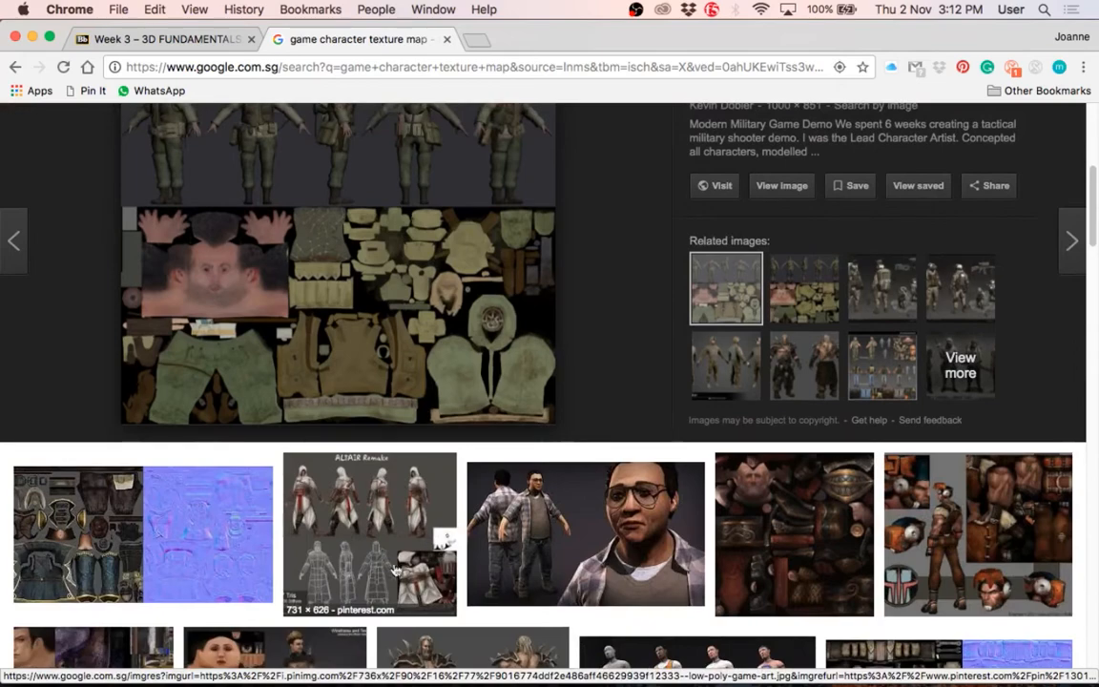
{"action": "left_click", "coordinate": [345, 488]}
{"action": "scroll", "coordinate": [472, 548], "scroll_direction": "down", "scroll_amount": 1}
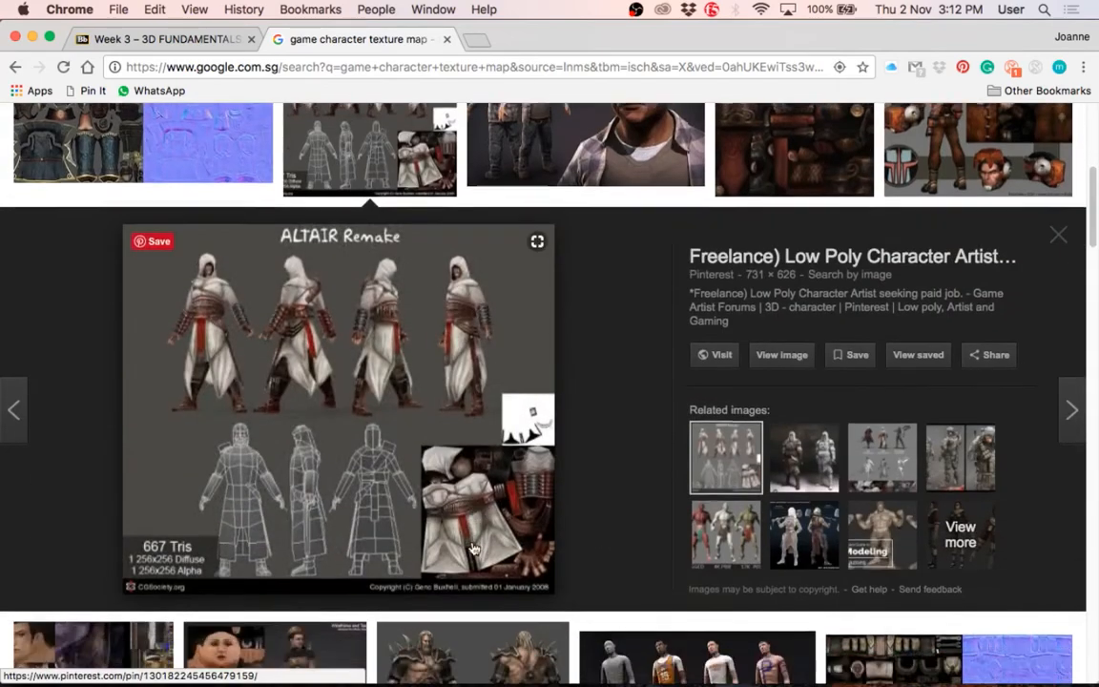
{"action": "scroll", "coordinate": [472, 549], "scroll_direction": "down", "scroll_amount": 3}
{"action": "scroll", "coordinate": [472, 549], "scroll_direction": "up", "scroll_amount": 1}
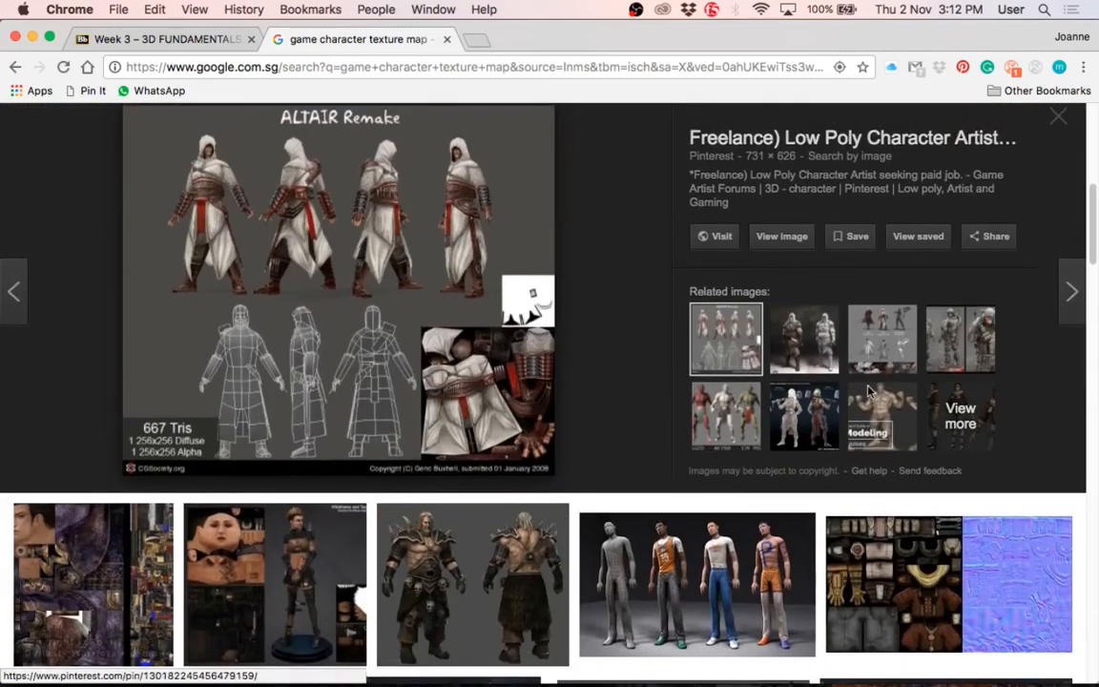
{"action": "scroll", "coordinate": [431, 511], "scroll_direction": "up", "scroll_amount": 1}
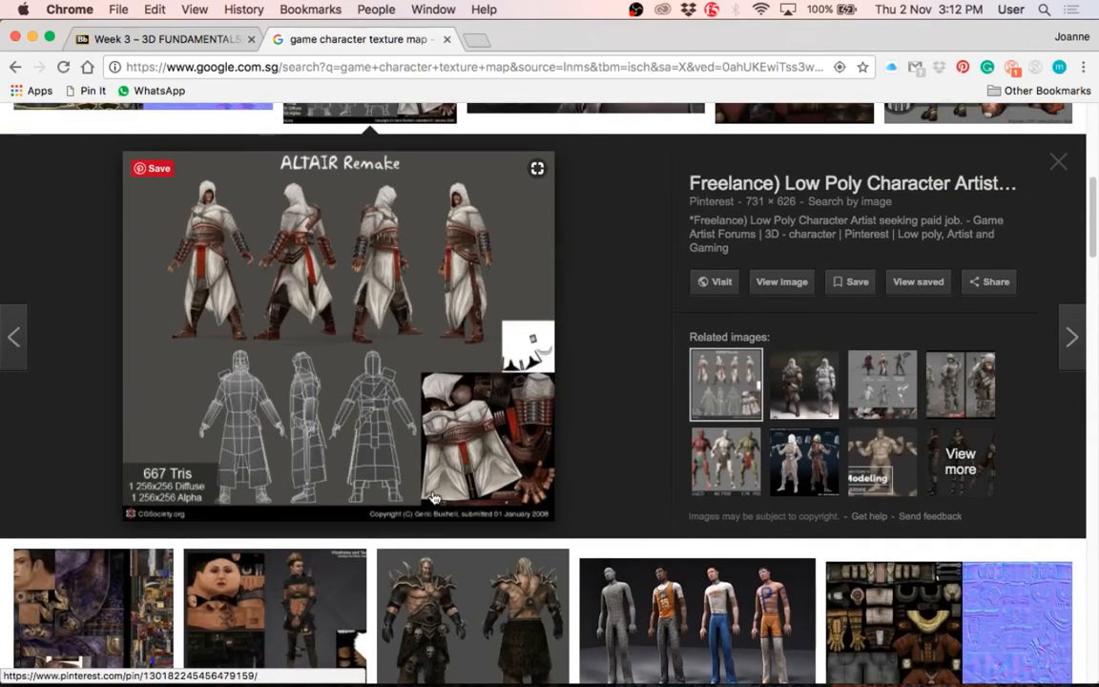
{"action": "scroll", "coordinate": [429, 505], "scroll_direction": "up", "scroll_amount": 1}
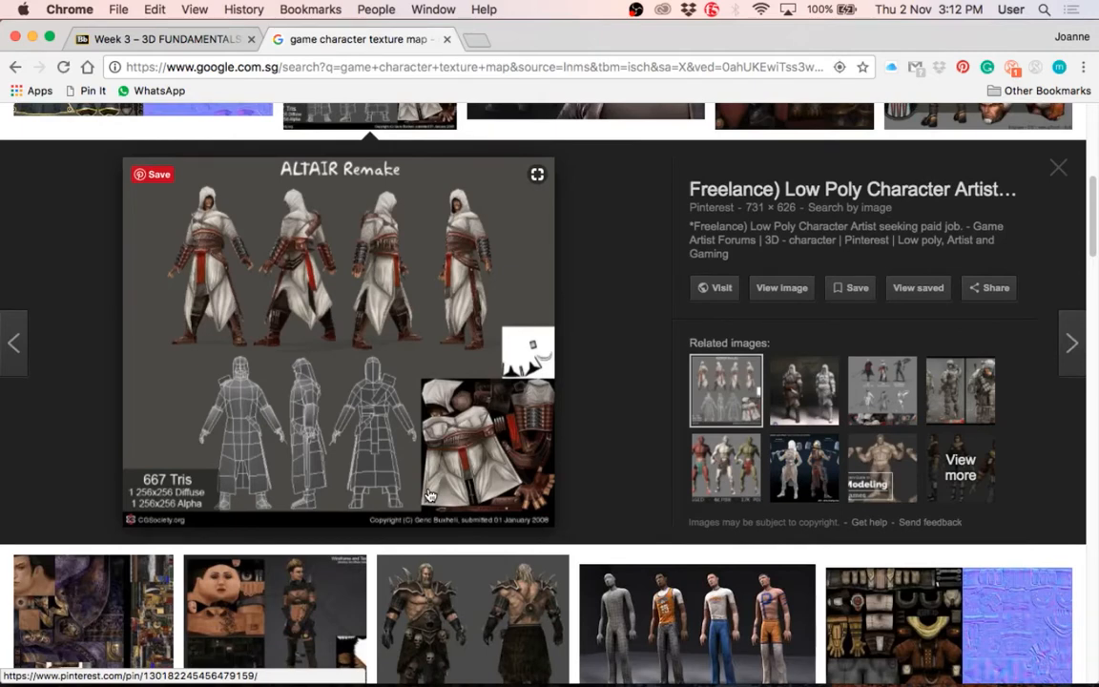
{"action": "scroll", "coordinate": [429, 496], "scroll_direction": "up", "scroll_amount": 1}
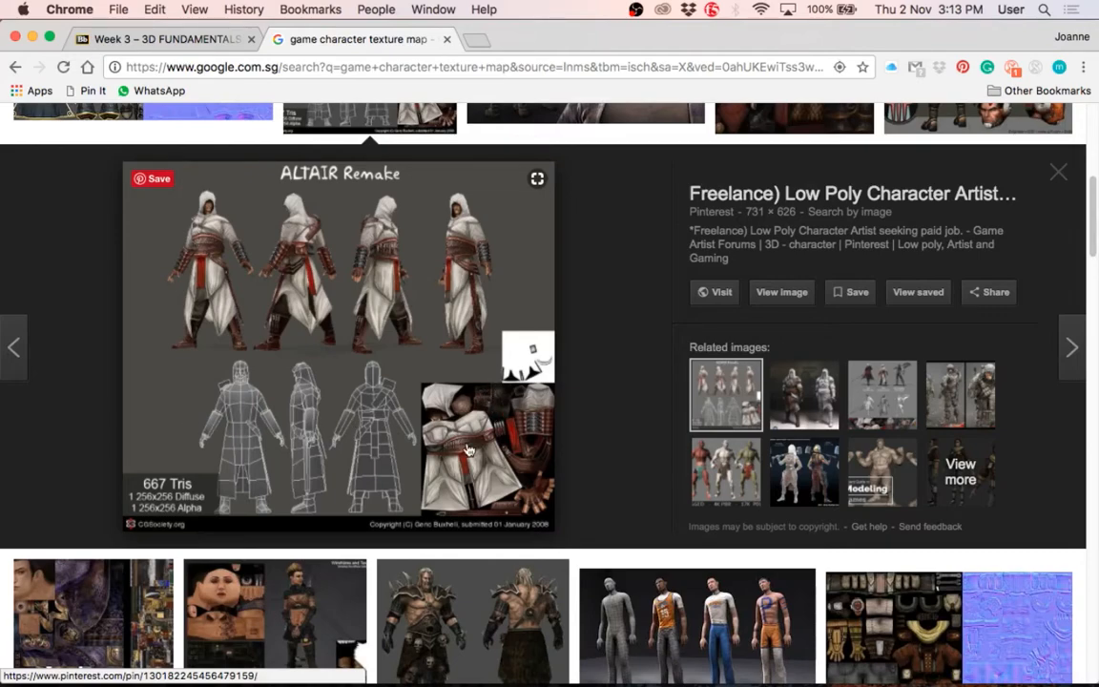
Step: Preview the MARI tutorial image of the game character wearing glasses and a plaid shirt
{"action": "scroll", "coordinate": [374, 407], "scroll_direction": "up", "scroll_amount": 5}
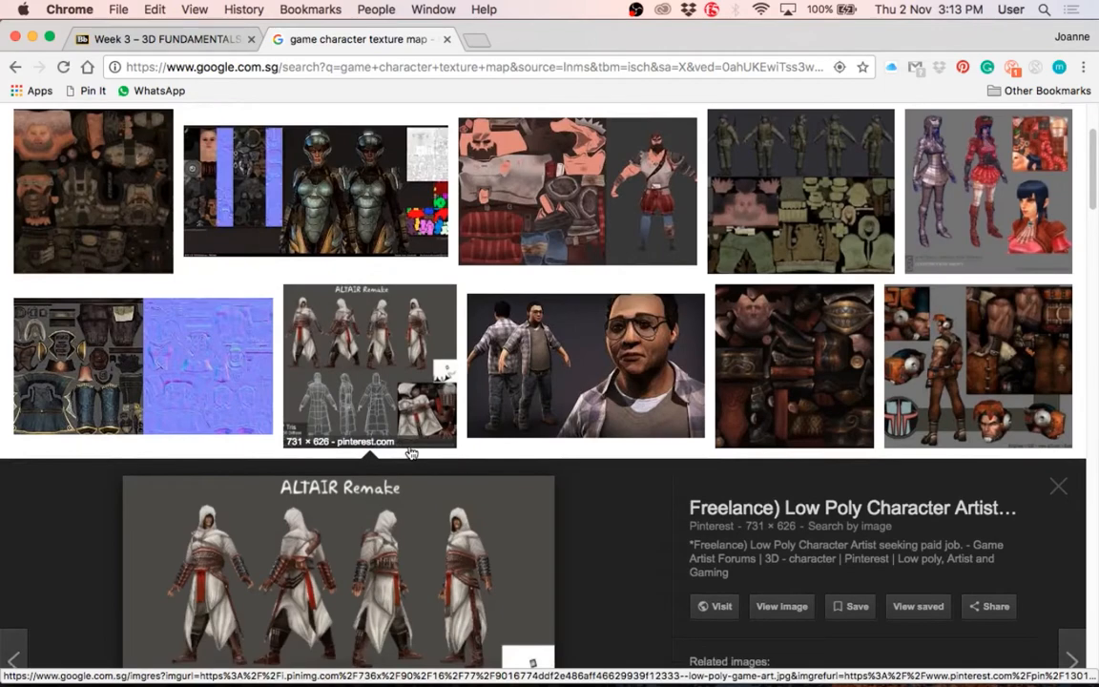
{"action": "scroll", "coordinate": [410, 453], "scroll_direction": "down", "scroll_amount": 1}
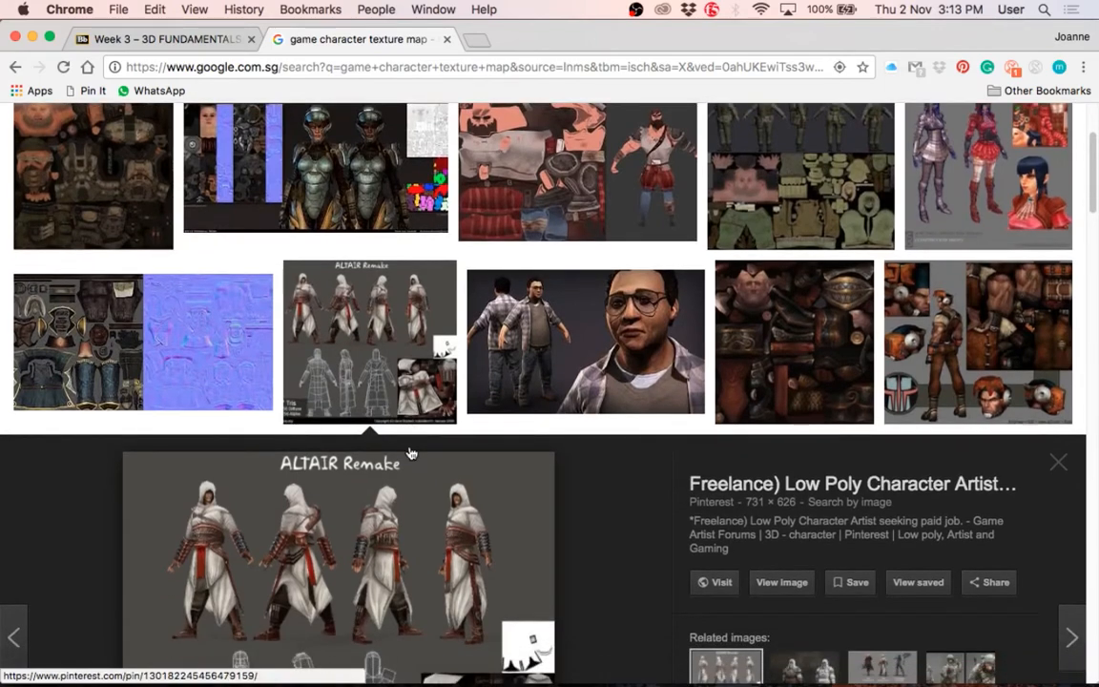
{"action": "scroll", "coordinate": [410, 453], "scroll_direction": "down", "scroll_amount": 1}
{"action": "left_click", "coordinate": [572, 291]}
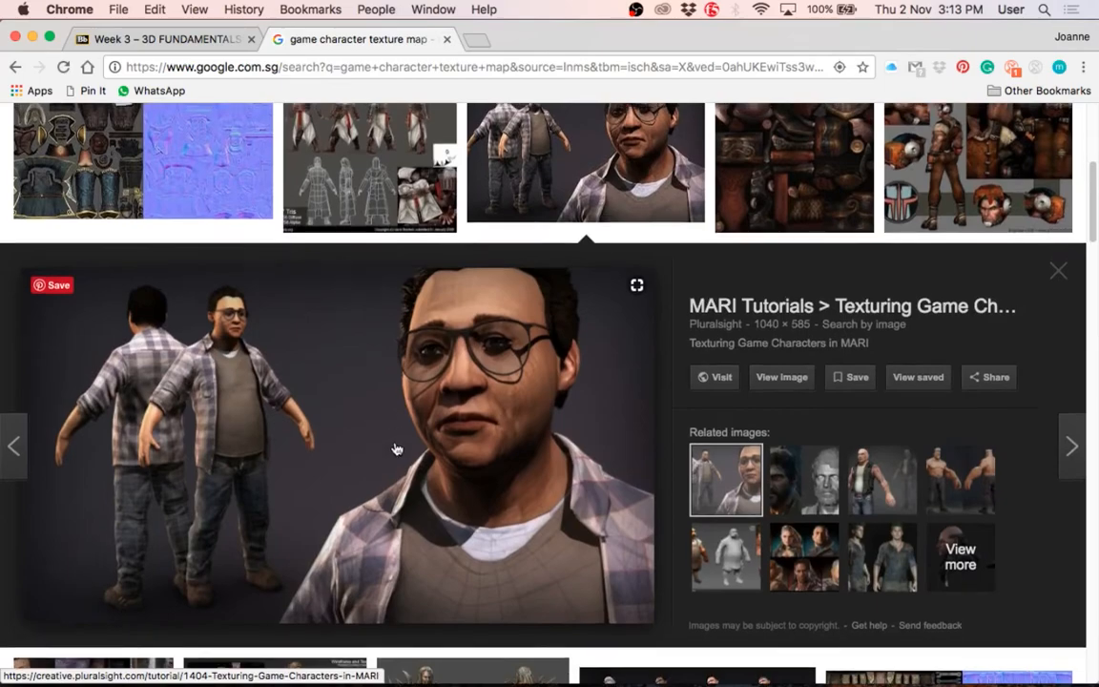
Step: Browse further image results and preview the Siegecraft Commander Peon sheet with its wireframe and diffuse texture
{"action": "scroll", "coordinate": [397, 448], "scroll_direction": "up", "scroll_amount": 4}
{"action": "scroll", "coordinate": [558, 393], "scroll_direction": "down", "scroll_amount": 10}
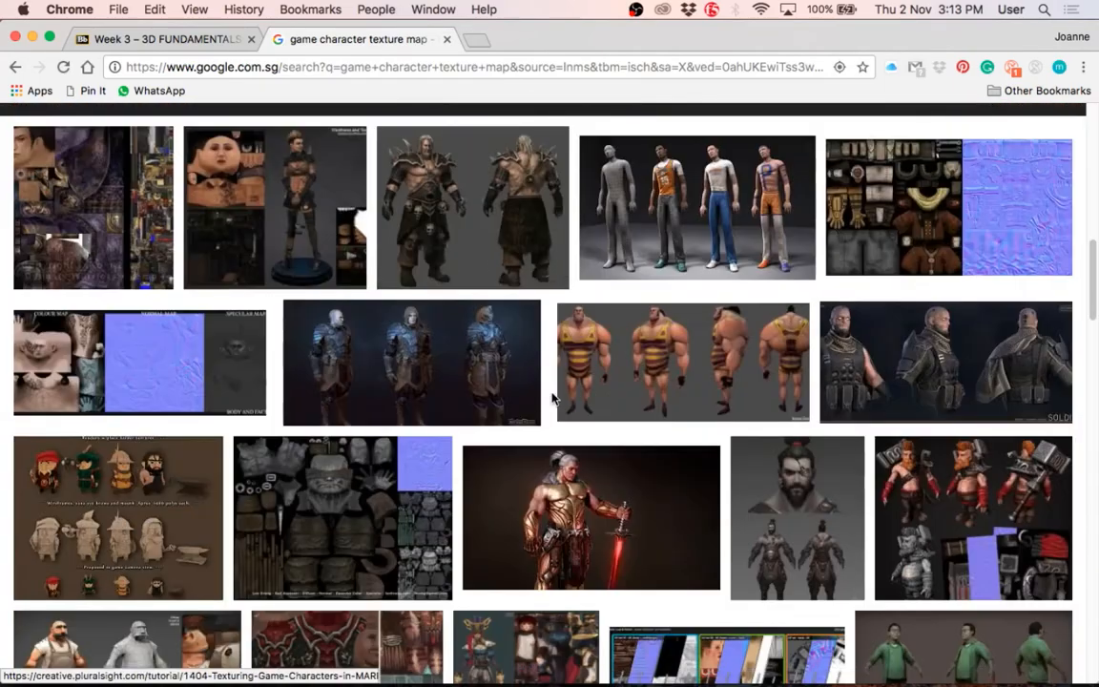
{"action": "scroll", "coordinate": [537, 400], "scroll_direction": "up", "scroll_amount": 1}
{"action": "scroll", "coordinate": [534, 399], "scroll_direction": "down", "scroll_amount": 6}
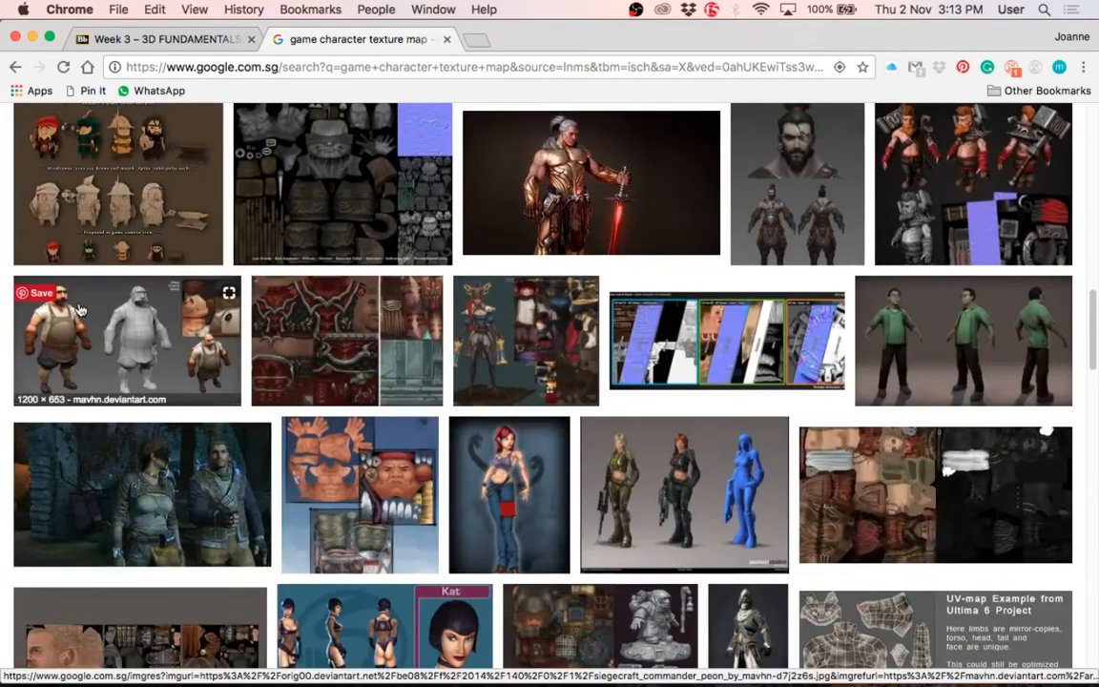
{"action": "left_click", "coordinate": [133, 307]}
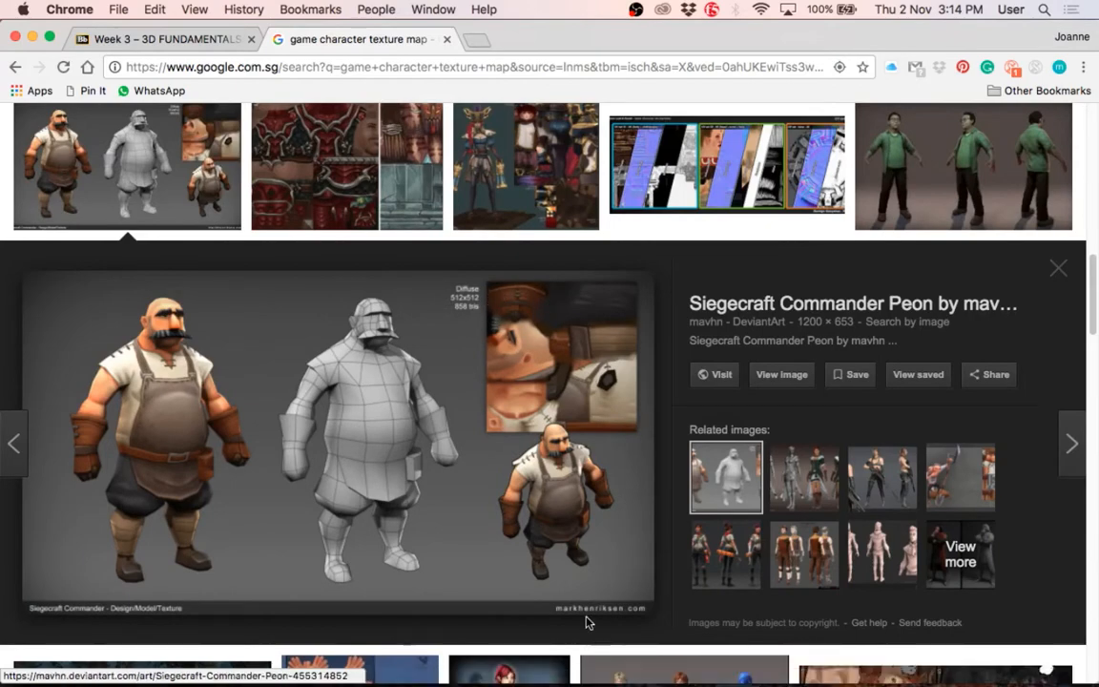
Step: Return to the ALTAIR Remake sheet in the earlier results and preview it again
{"action": "scroll", "coordinate": [377, 257], "scroll_direction": "up", "scroll_amount": 5}
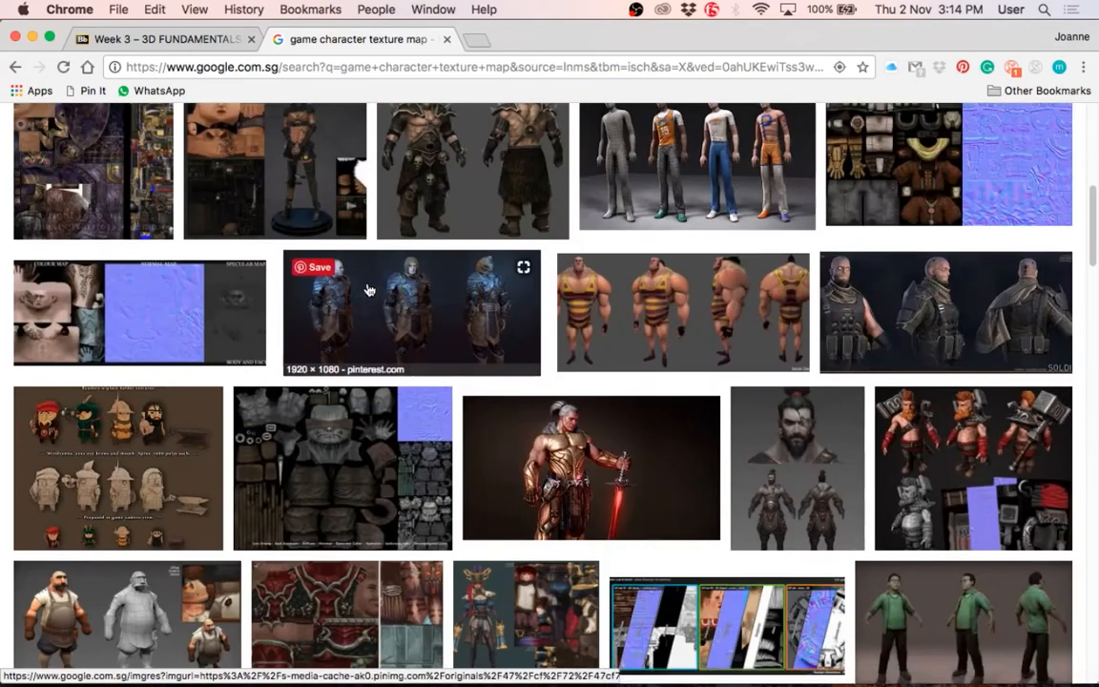
{"action": "scroll", "coordinate": [369, 289], "scroll_direction": "up", "scroll_amount": 3}
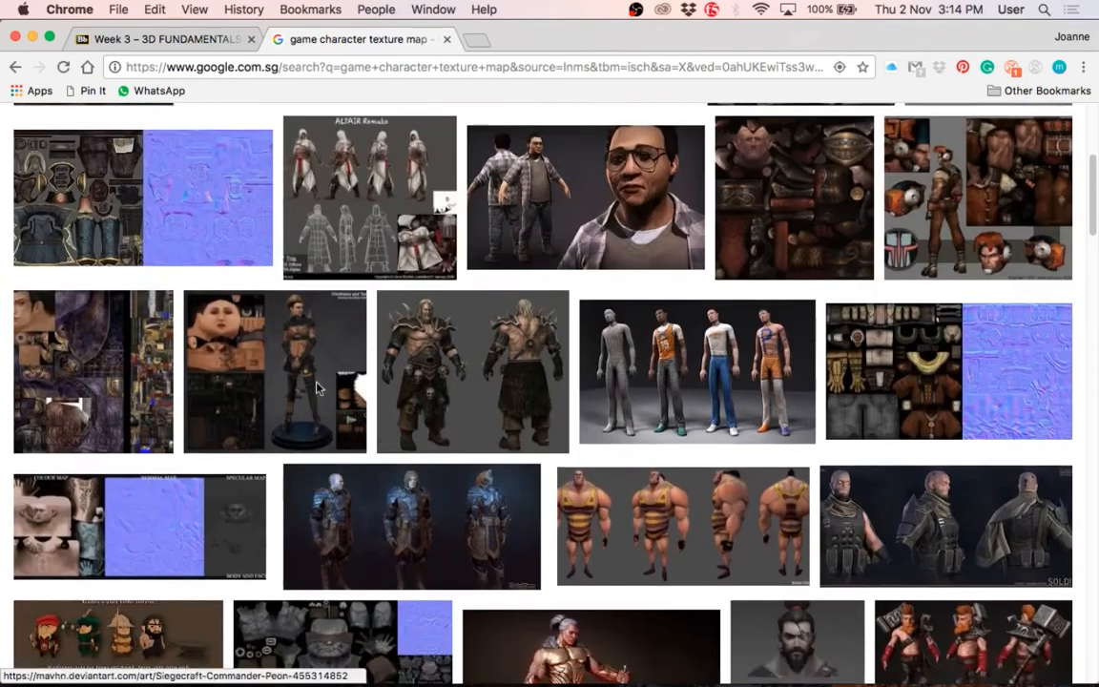
{"action": "left_click", "coordinate": [363, 195]}
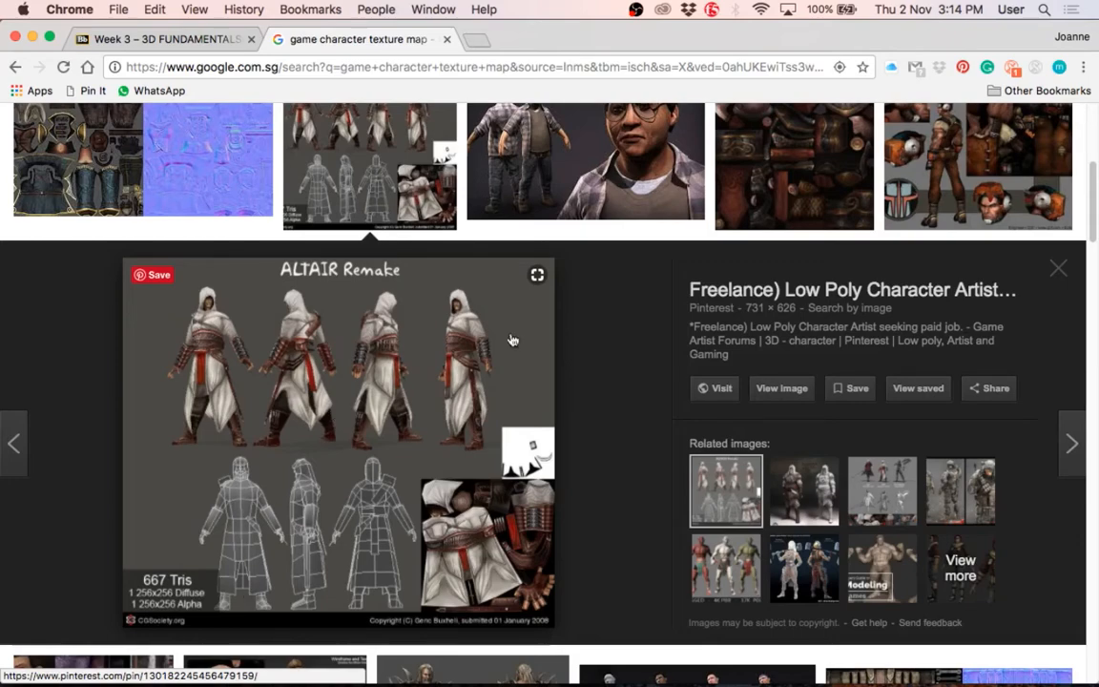
Step: Preview the female steampunk costume's 2D texture and normal map in the image results
{"action": "scroll", "coordinate": [494, 570], "scroll_direction": "down", "scroll_amount": 1}
{"action": "scroll", "coordinate": [494, 570], "scroll_direction": "down", "scroll_amount": 4}
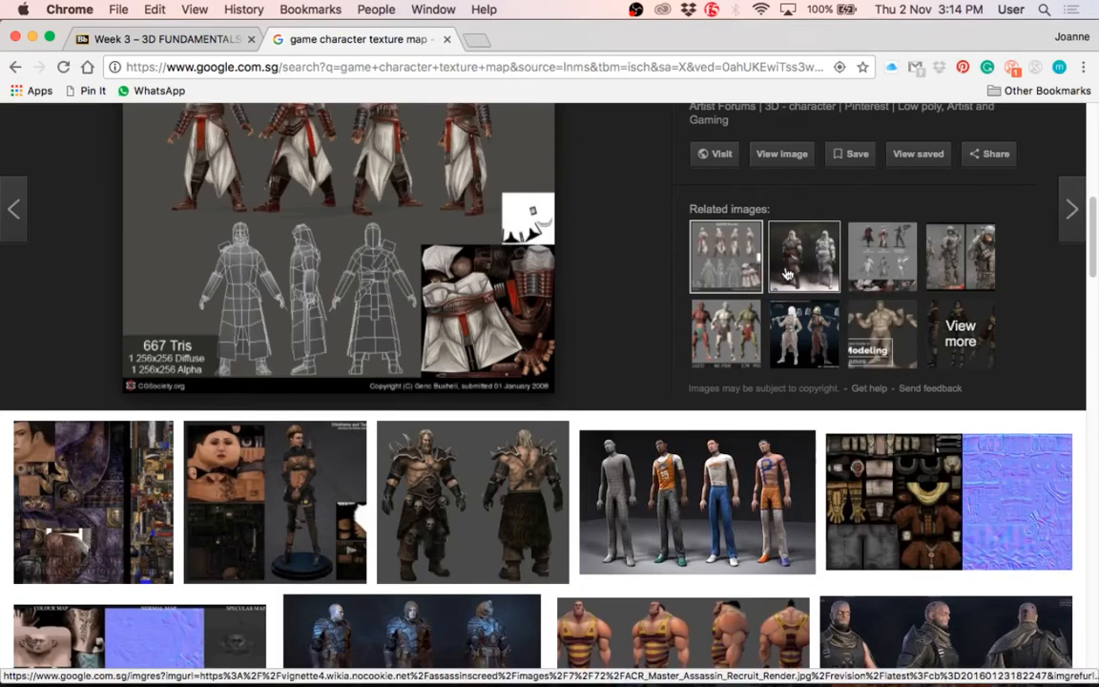
{"action": "scroll", "coordinate": [691, 466], "scroll_direction": "down", "scroll_amount": 5}
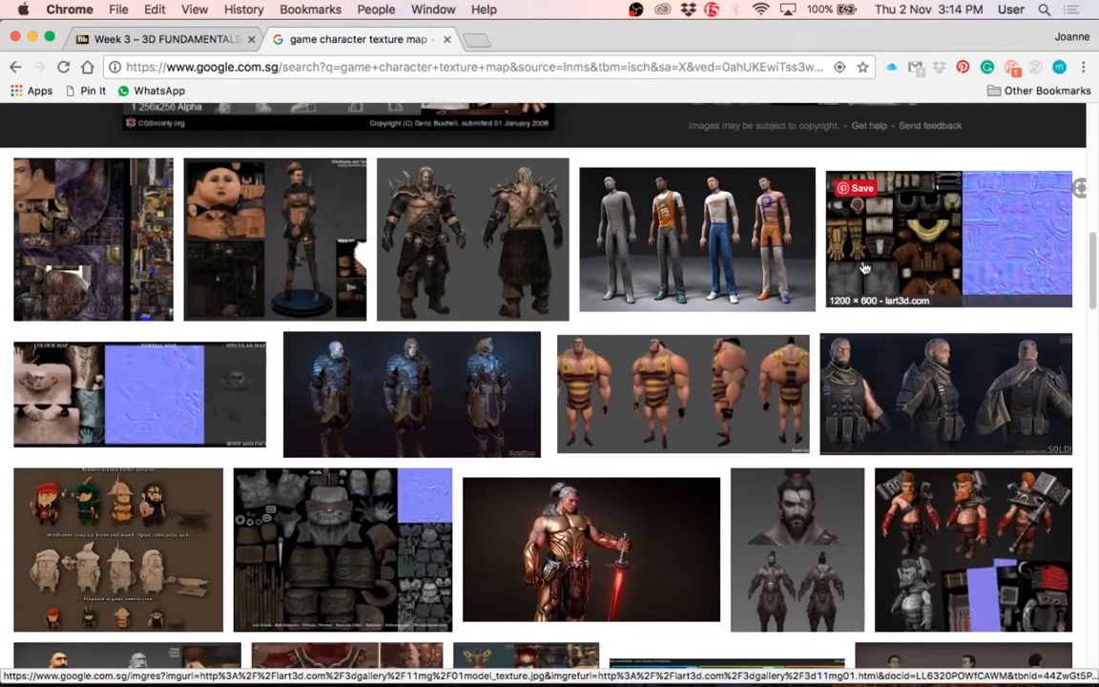
{"action": "left_click", "coordinate": [849, 301]}
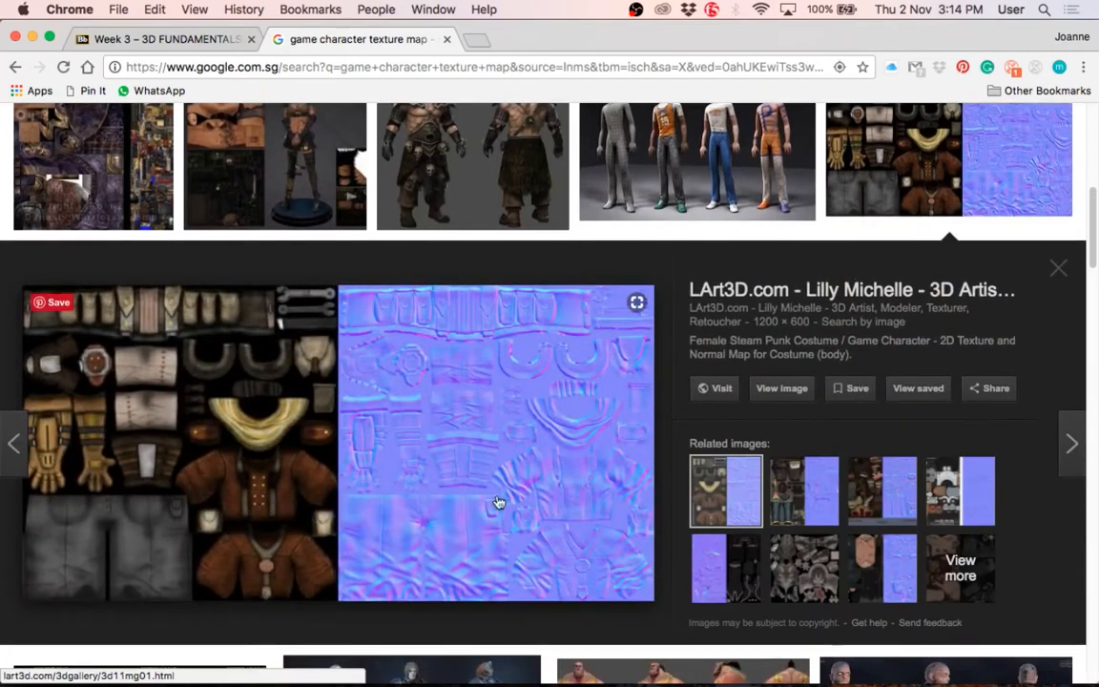
Step: Preview the Bad Assassin texture sheet with its diffuse, normal and specular maps
{"action": "scroll", "coordinate": [348, 520], "scroll_direction": "down", "scroll_amount": 1}
{"action": "scroll", "coordinate": [344, 519], "scroll_direction": "down", "scroll_amount": 9}
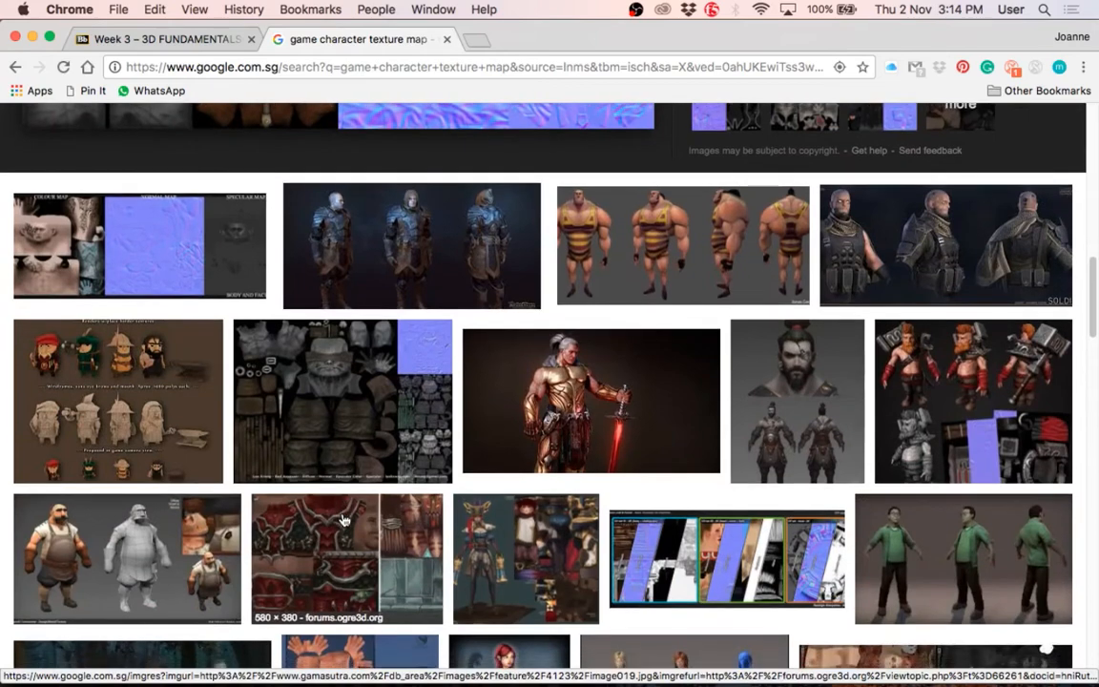
{"action": "scroll", "coordinate": [344, 520], "scroll_direction": "down", "scroll_amount": 3}
{"action": "left_click", "coordinate": [297, 295]}
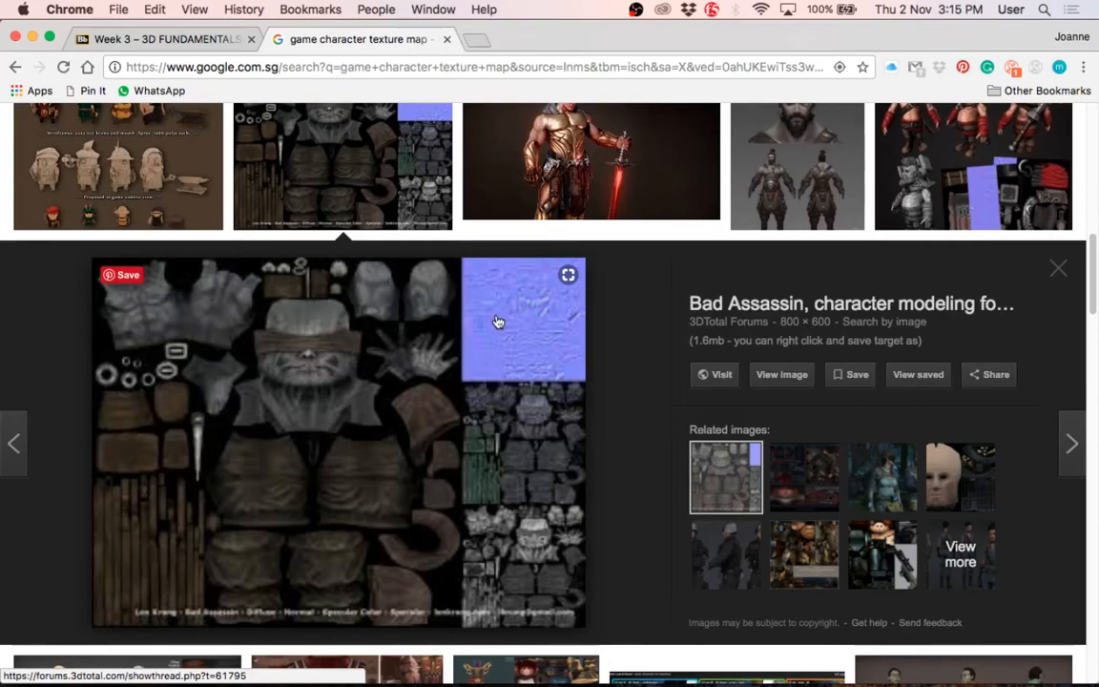
Step: Go back to the ALTAIR Remake preview and examine how its flat texture relates to the model
{"action": "scroll", "coordinate": [395, 360], "scroll_direction": "up", "scroll_amount": 5}
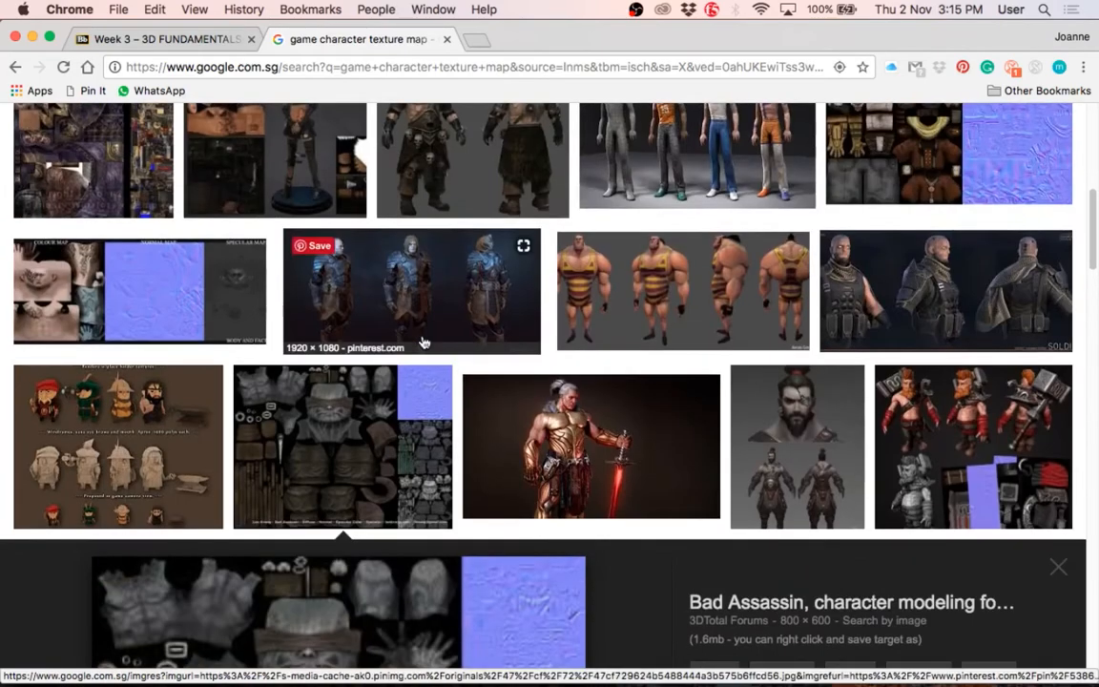
{"action": "scroll", "coordinate": [238, 172], "scroll_direction": "up", "scroll_amount": 5}
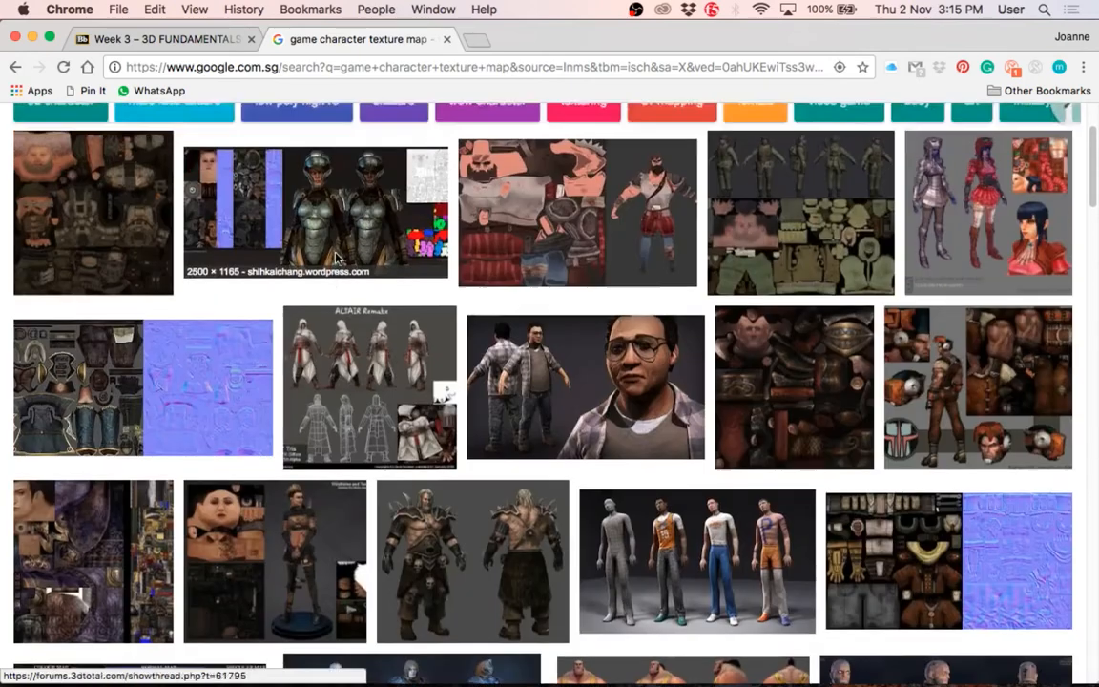
{"action": "scroll", "coordinate": [336, 257], "scroll_direction": "up", "scroll_amount": 2}
{"action": "left_click", "coordinate": [344, 477]}
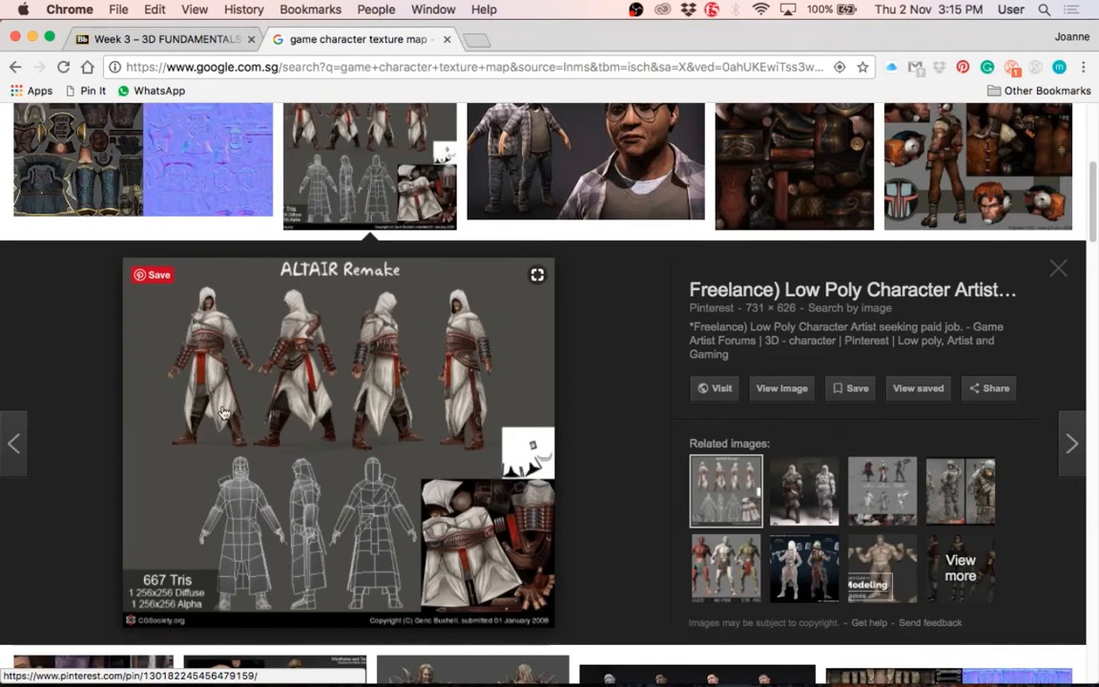
Step: Compare the female pirate costume's texture and normal map with the ALTAIR Remake sheet
{"action": "left_click", "coordinate": [207, 135]}
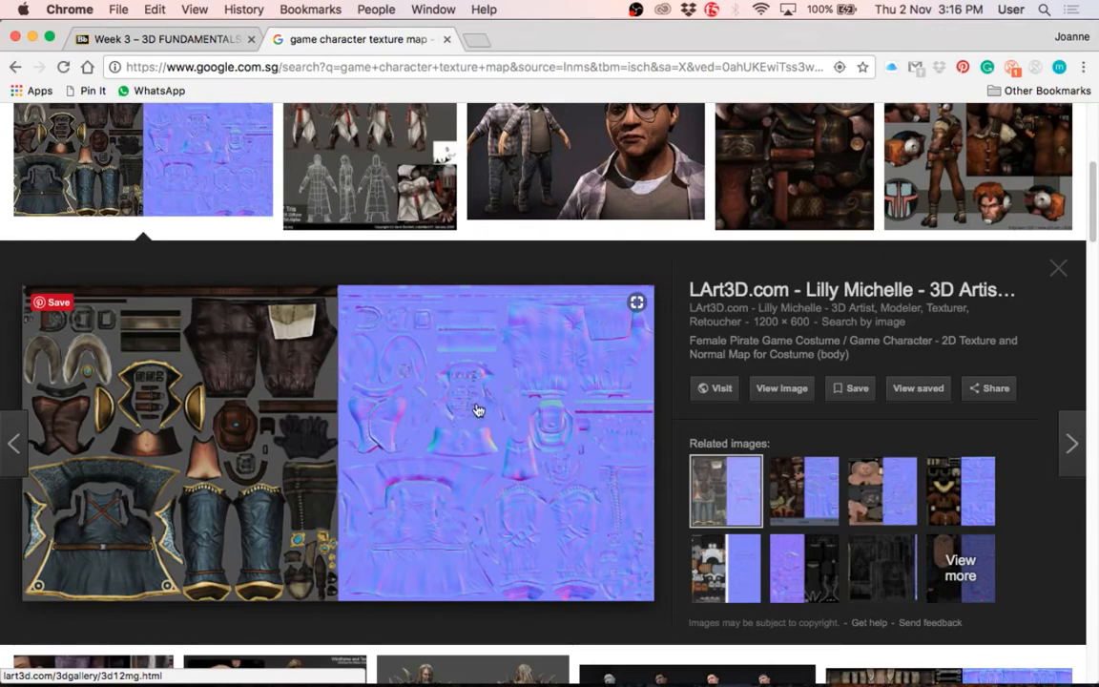
{"action": "left_click", "coordinate": [370, 186]}
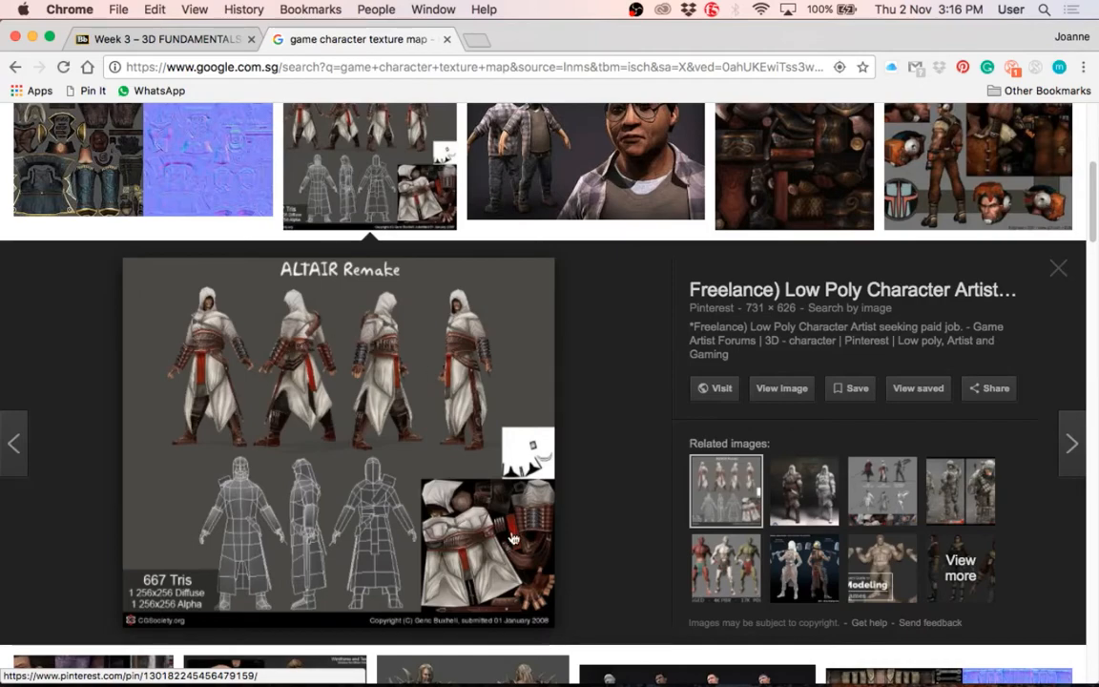
Step: Preview the seru texture map from DeviantArt and look over its unwrapped pieces
{"action": "left_click", "coordinate": [802, 227]}
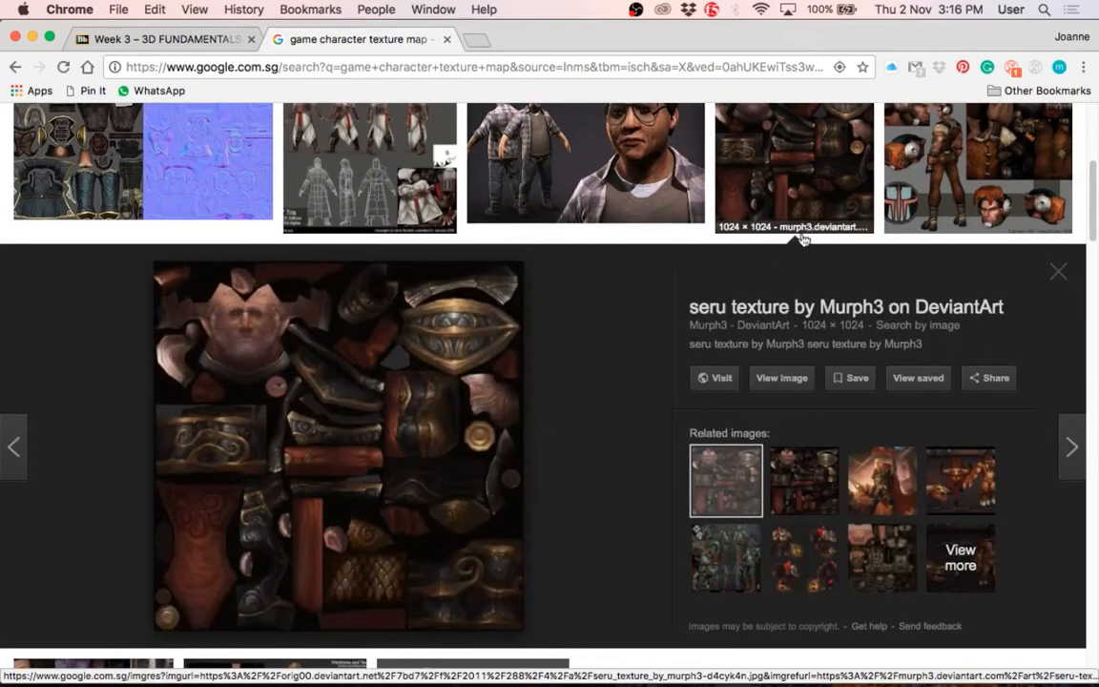
{"action": "scroll", "coordinate": [495, 527], "scroll_direction": "down", "scroll_amount": 5}
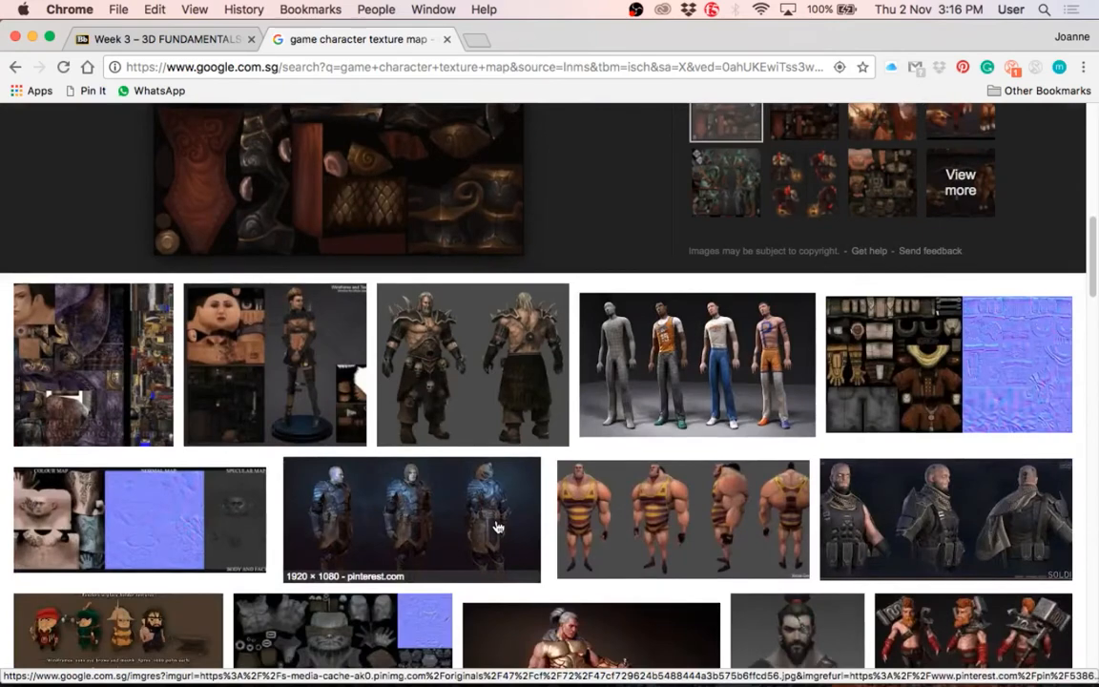
{"action": "scroll", "coordinate": [495, 527], "scroll_direction": "up", "scroll_amount": 4}
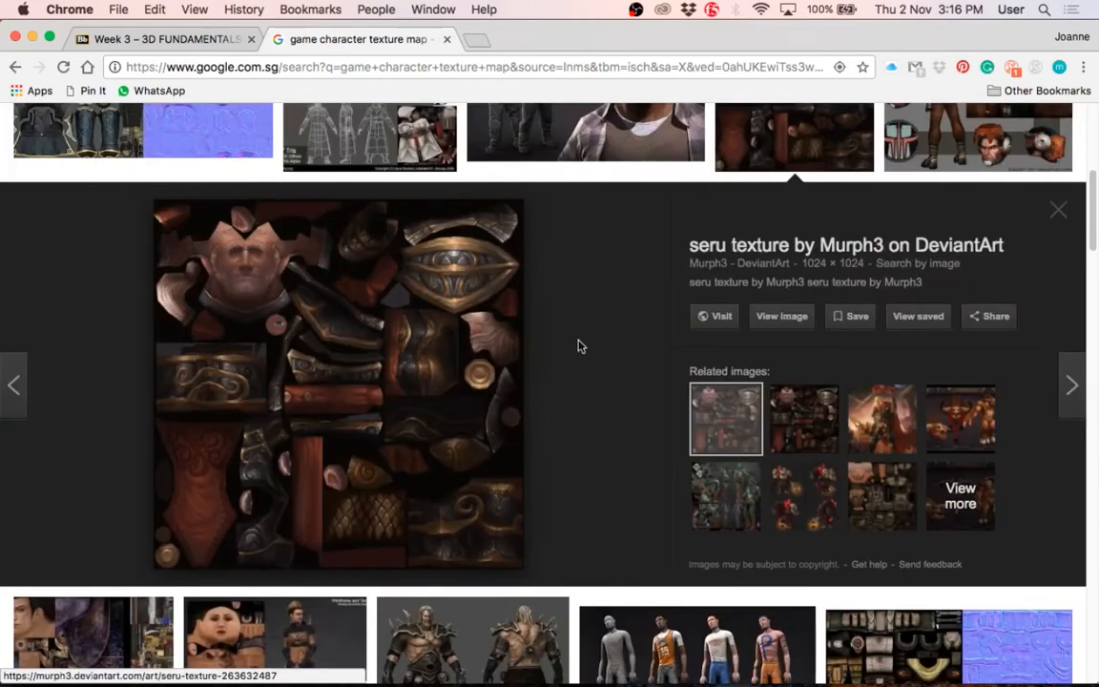
Step: Close the image search page, then minimize the browser and the PS Texturing notes to reach Cylinder_UV.png in Photoshop
{"action": "left_click", "coordinate": [446, 39]}
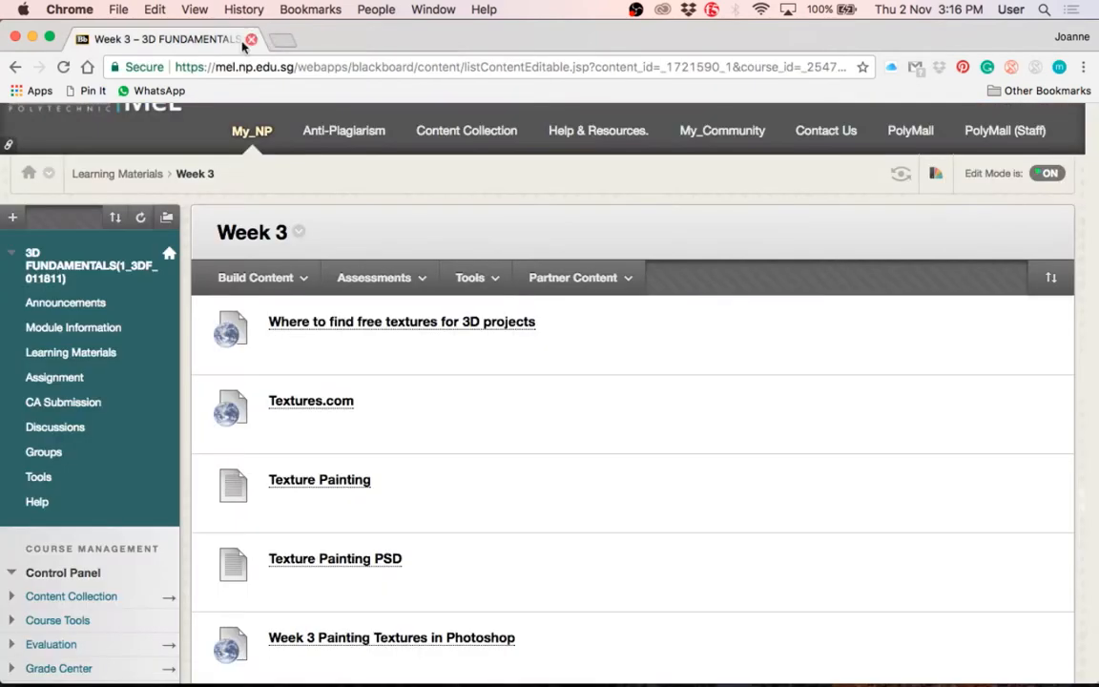
{"action": "left_click", "coordinate": [32, 37]}
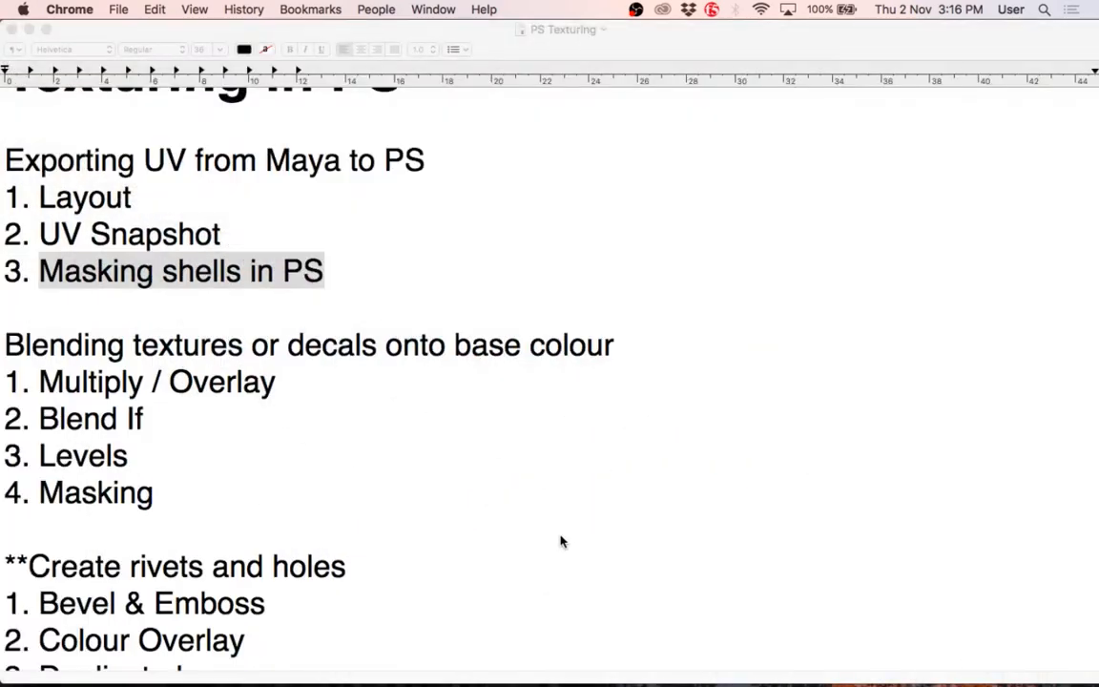
{"action": "left_click", "coordinate": [28, 30]}
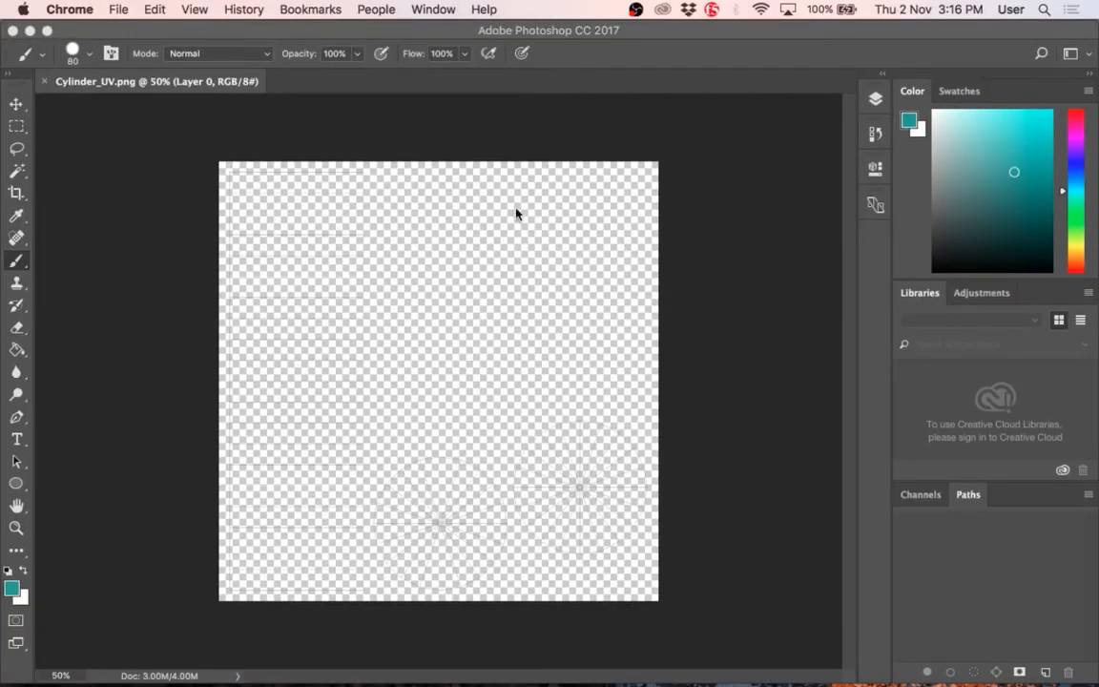
Step: Select the empty area around the UV shells with the Magic Wand tool, then invert the selection to the shells
{"action": "left_click", "coordinate": [27, 173]}
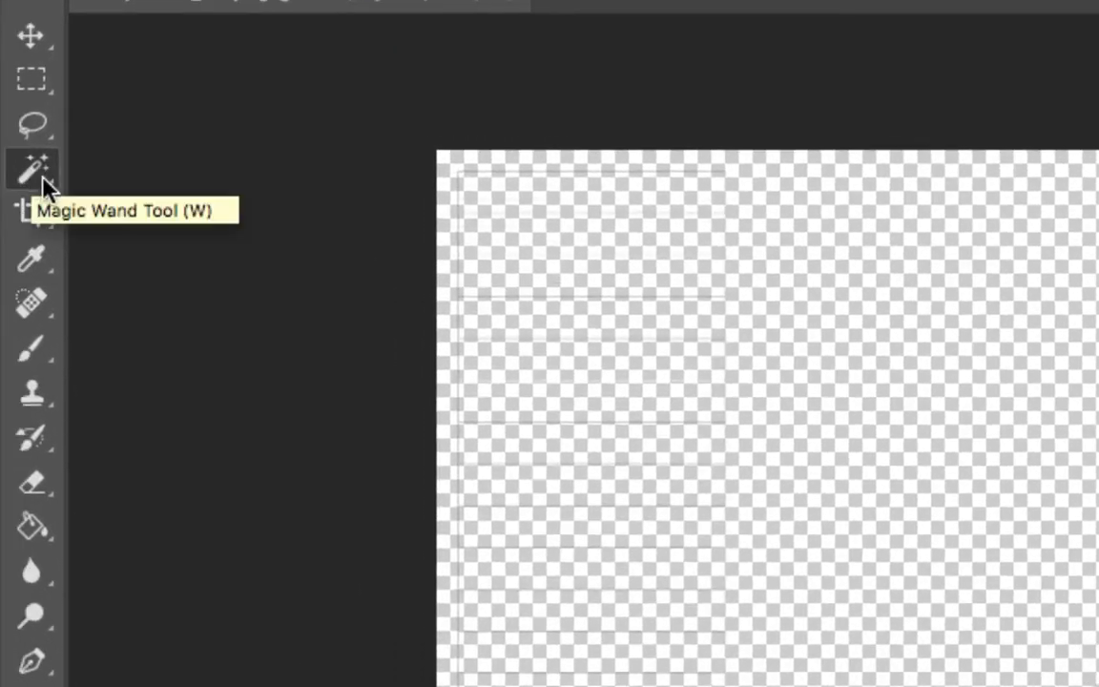
{"action": "right_click", "coordinate": [16, 176]}
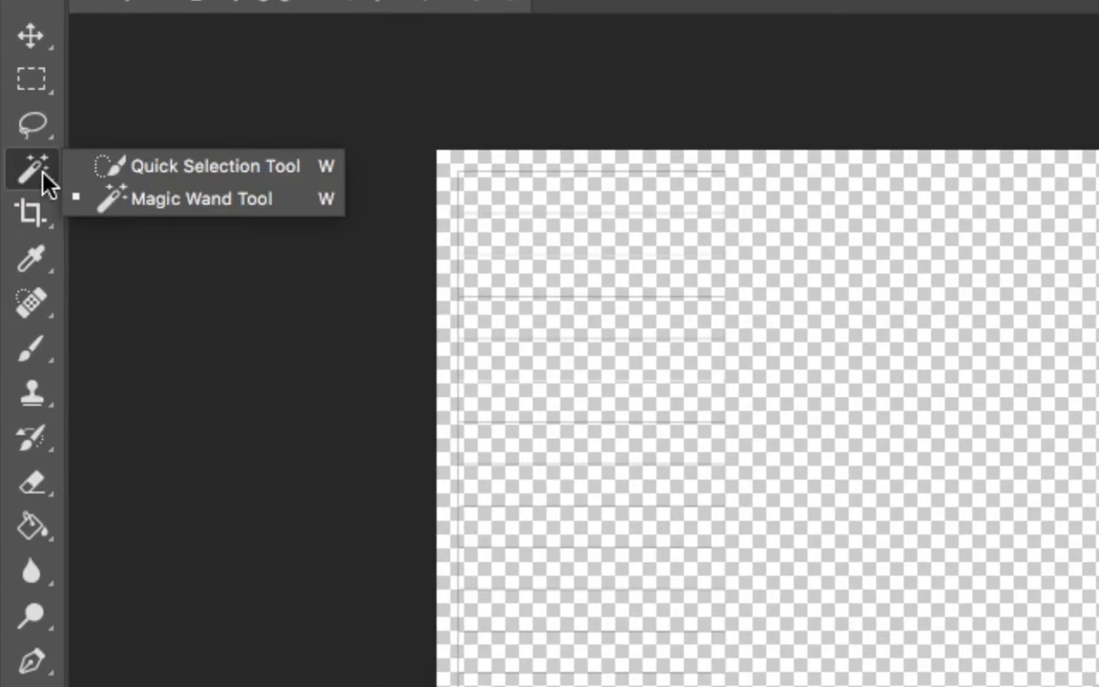
{"action": "left_click", "coordinate": [42, 175]}
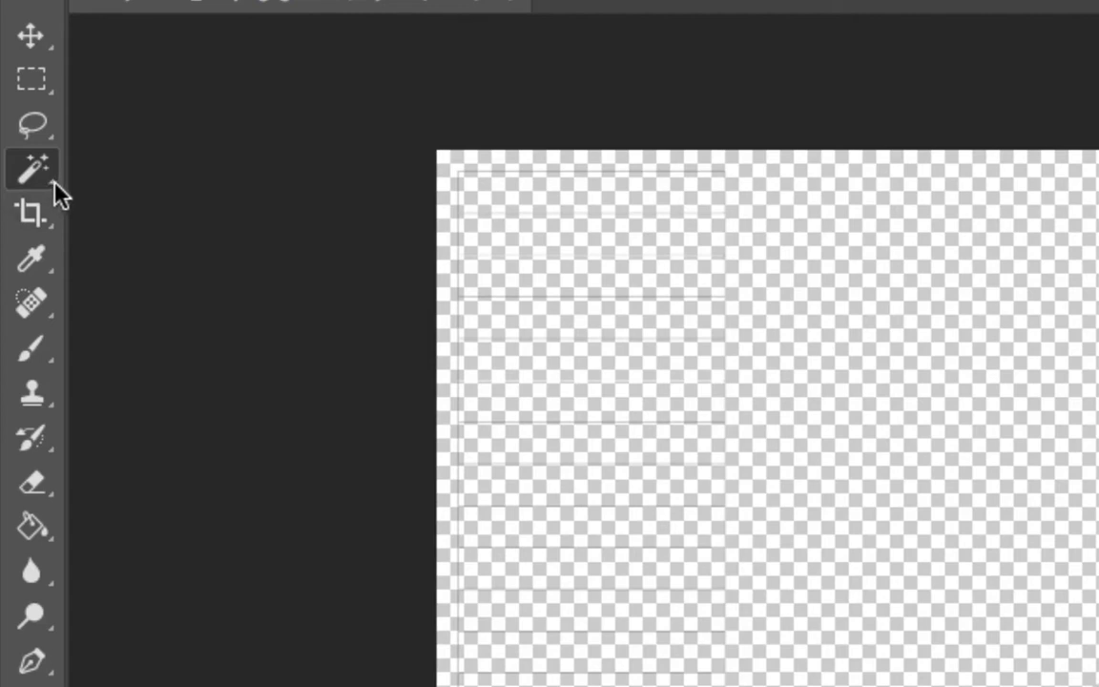
{"action": "left_click", "coordinate": [53, 174]}
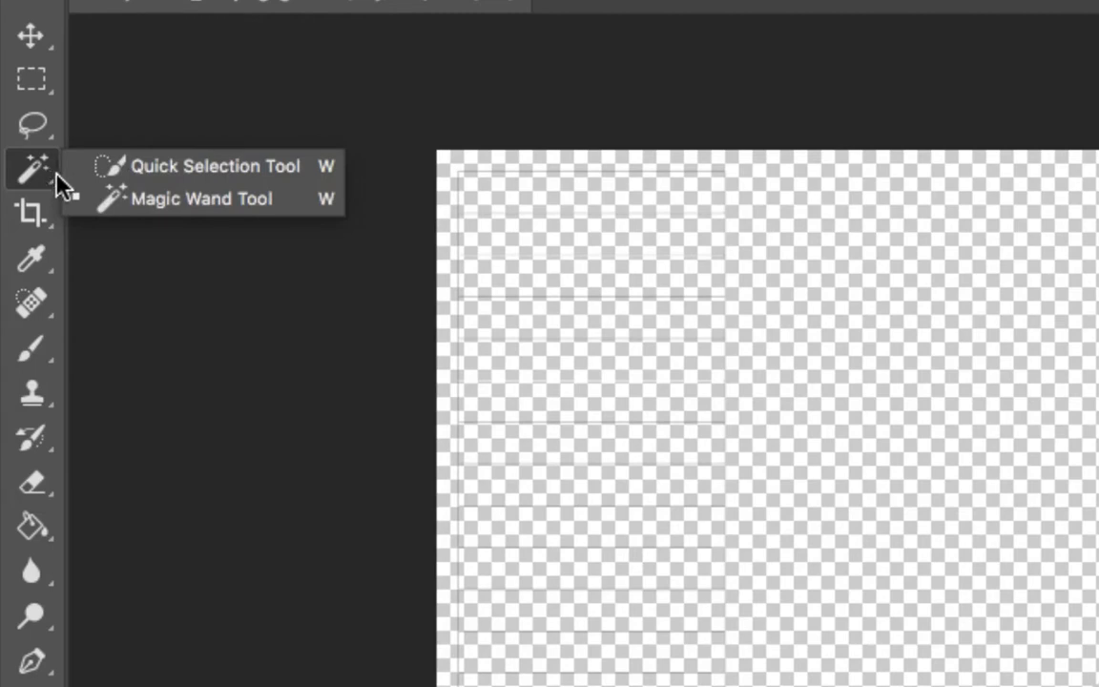
{"action": "left_click", "coordinate": [124, 244]}
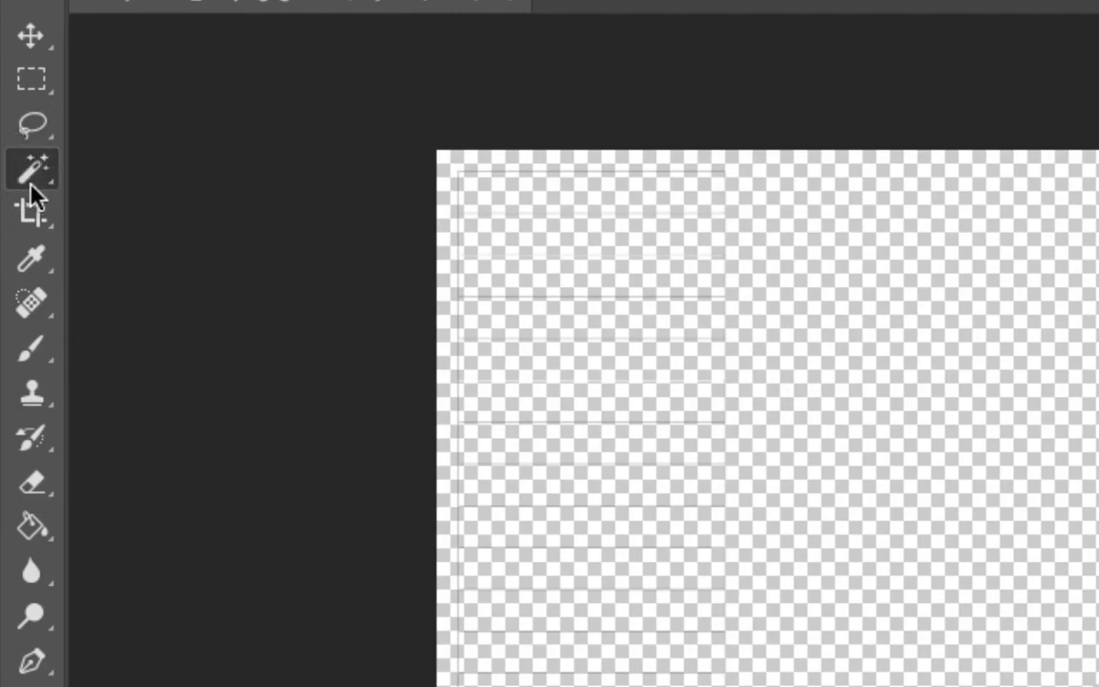
{"action": "left_click", "coordinate": [38, 162]}
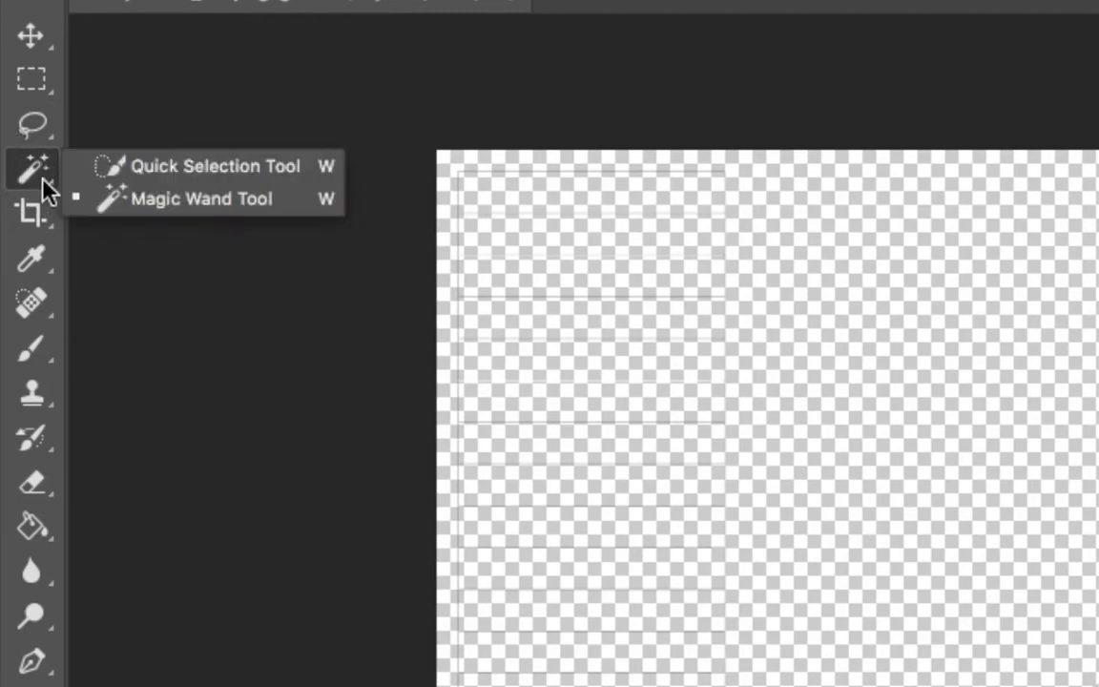
{"action": "left_click", "coordinate": [230, 202]}
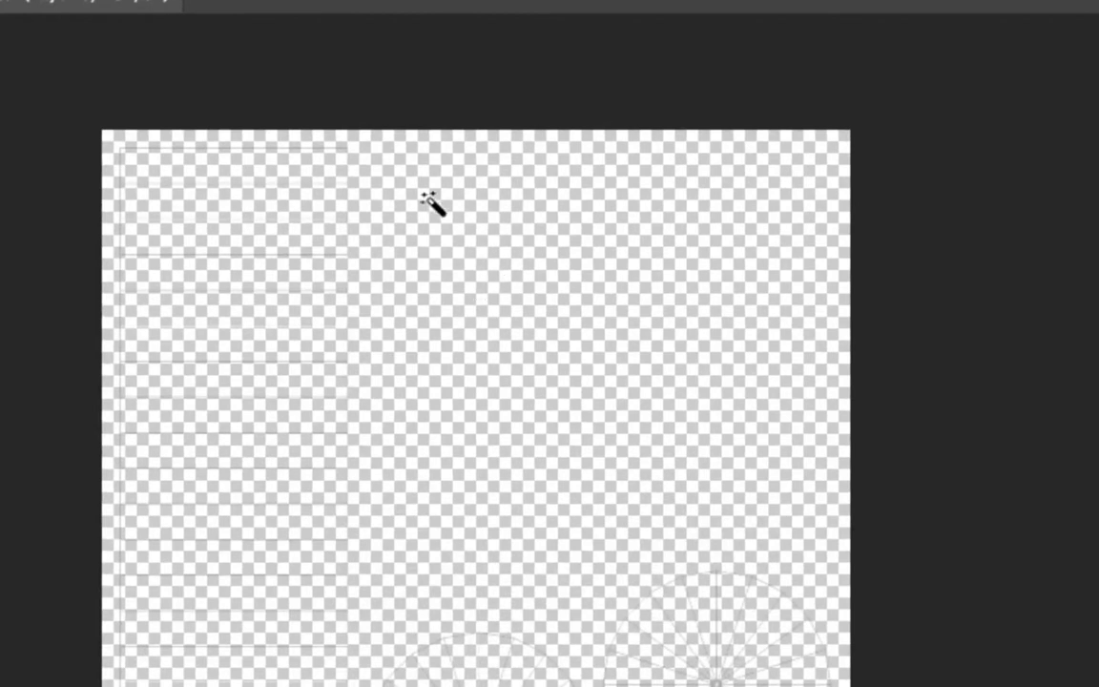
{"action": "left_click", "coordinate": [431, 203]}
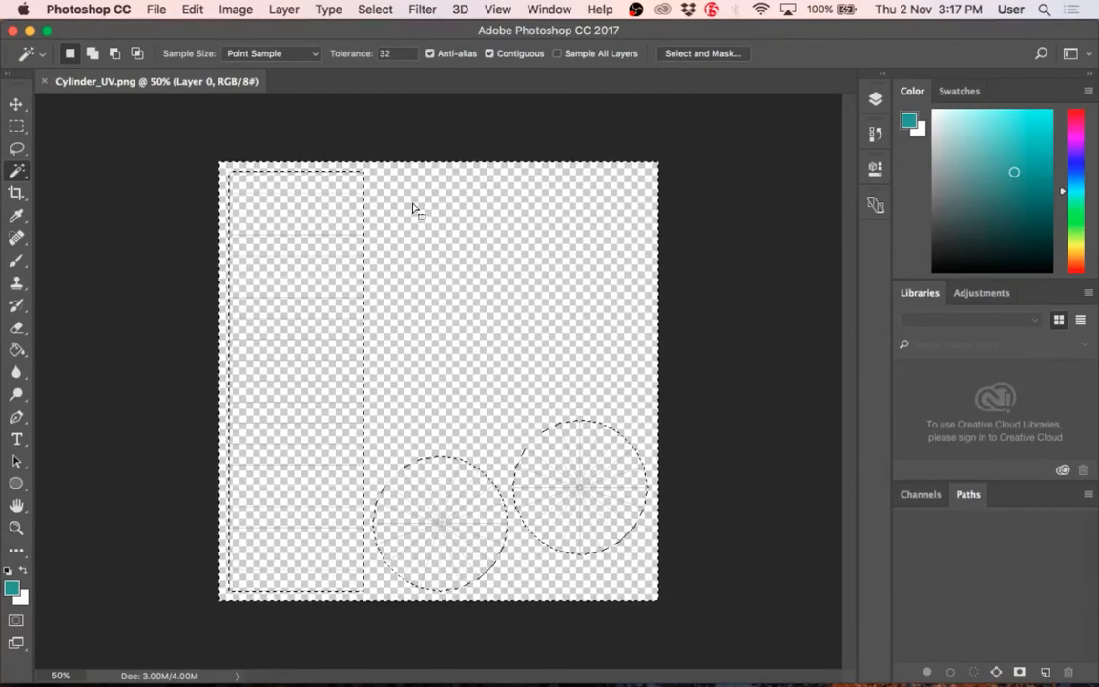
{"action": "left_click", "coordinate": [390, 12]}
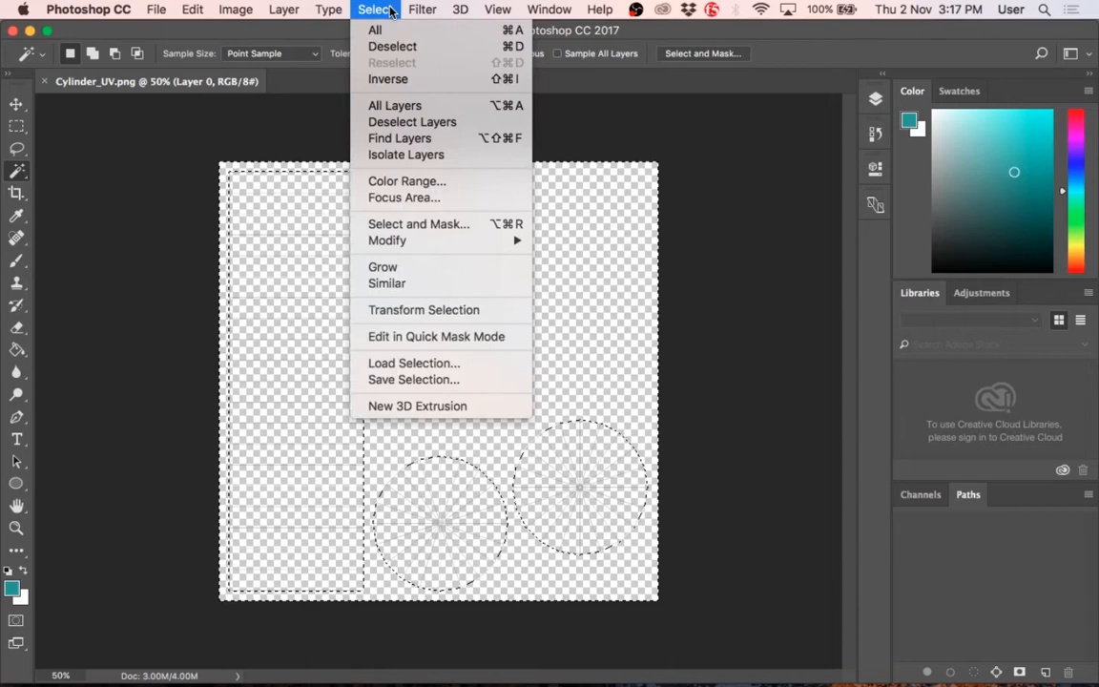
{"action": "left_click", "coordinate": [408, 80]}
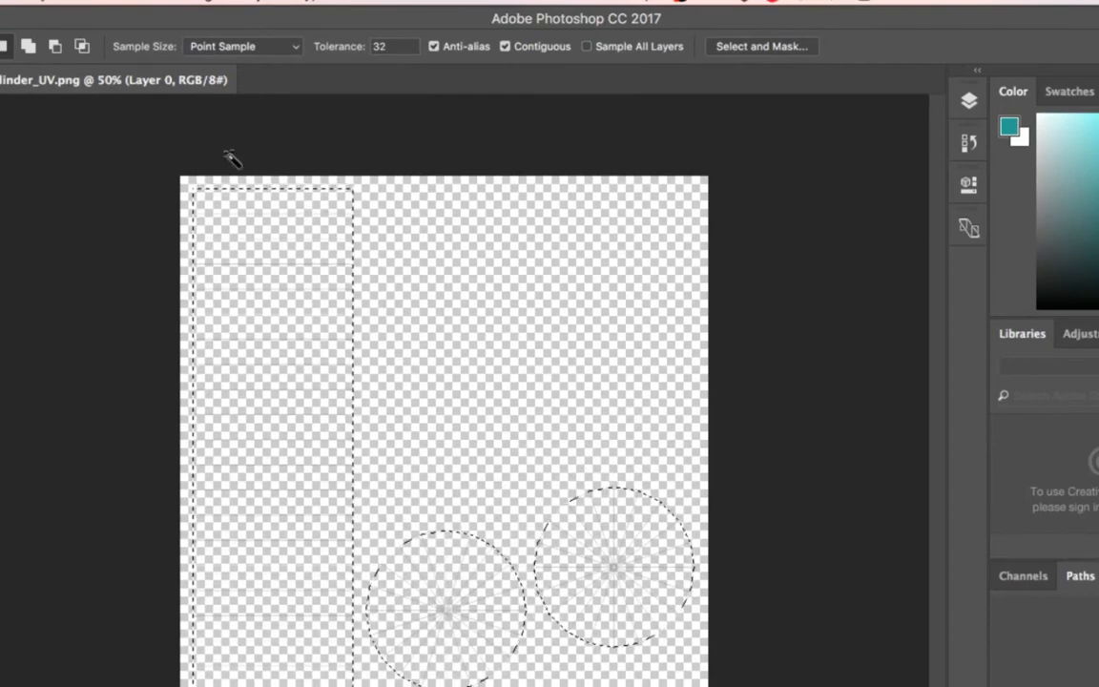
Step: Expand the UV shell selection by 8 pixels
{"action": "left_click", "coordinate": [382, 11]}
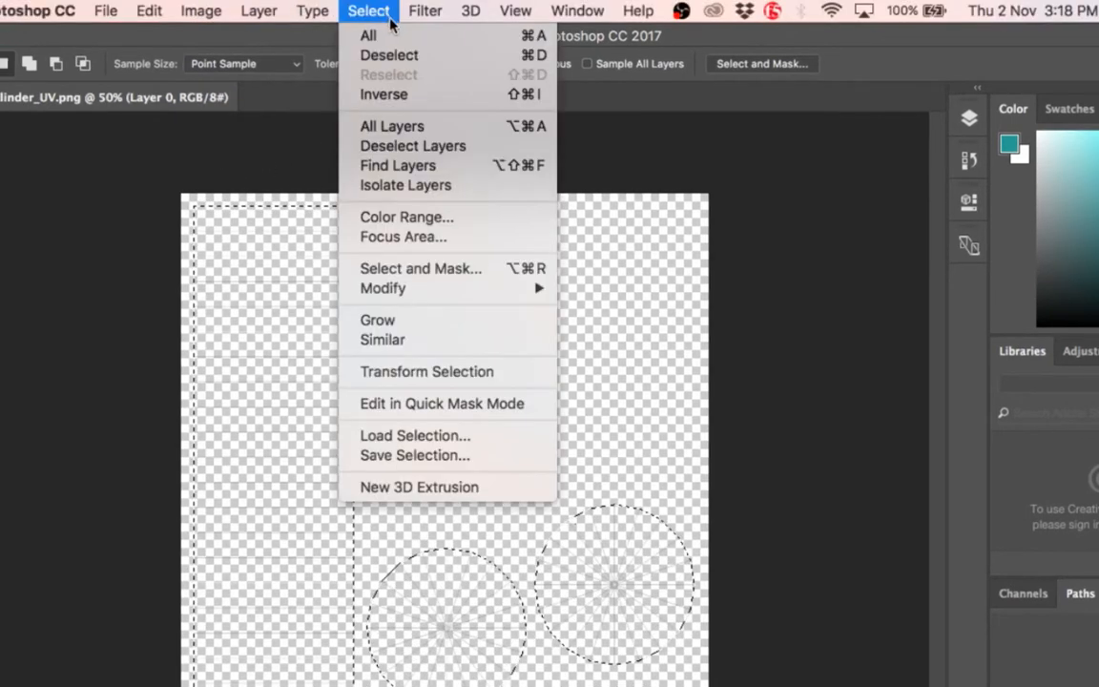
{"action": "mouse_move", "coordinate": [500, 289]}
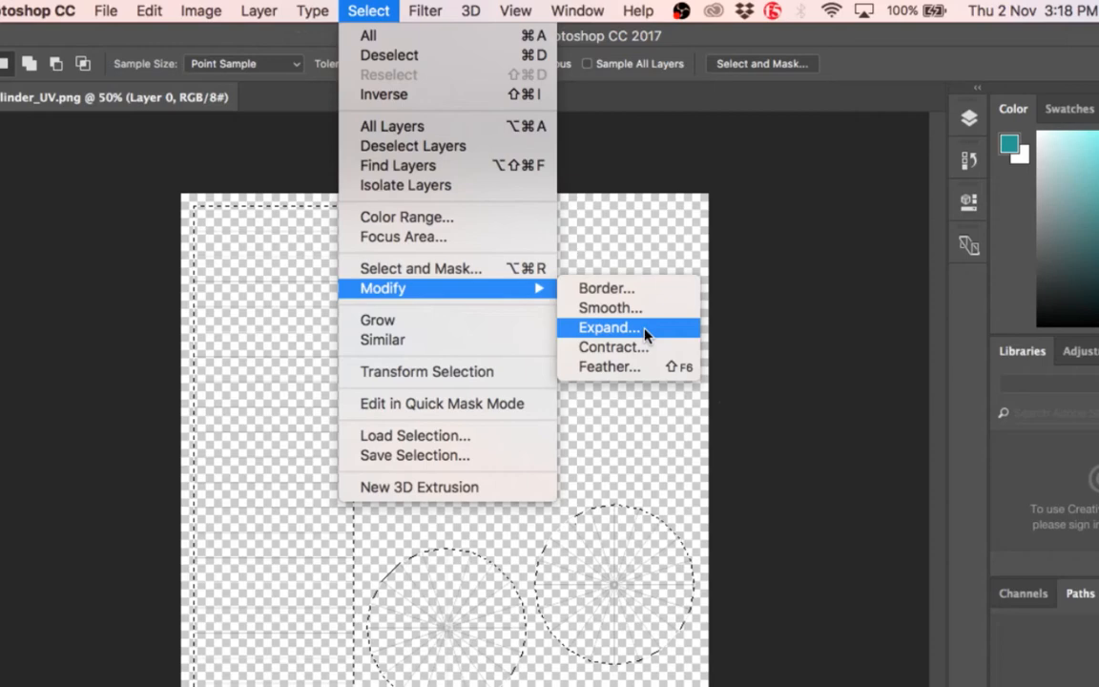
{"action": "left_click", "coordinate": [610, 327]}
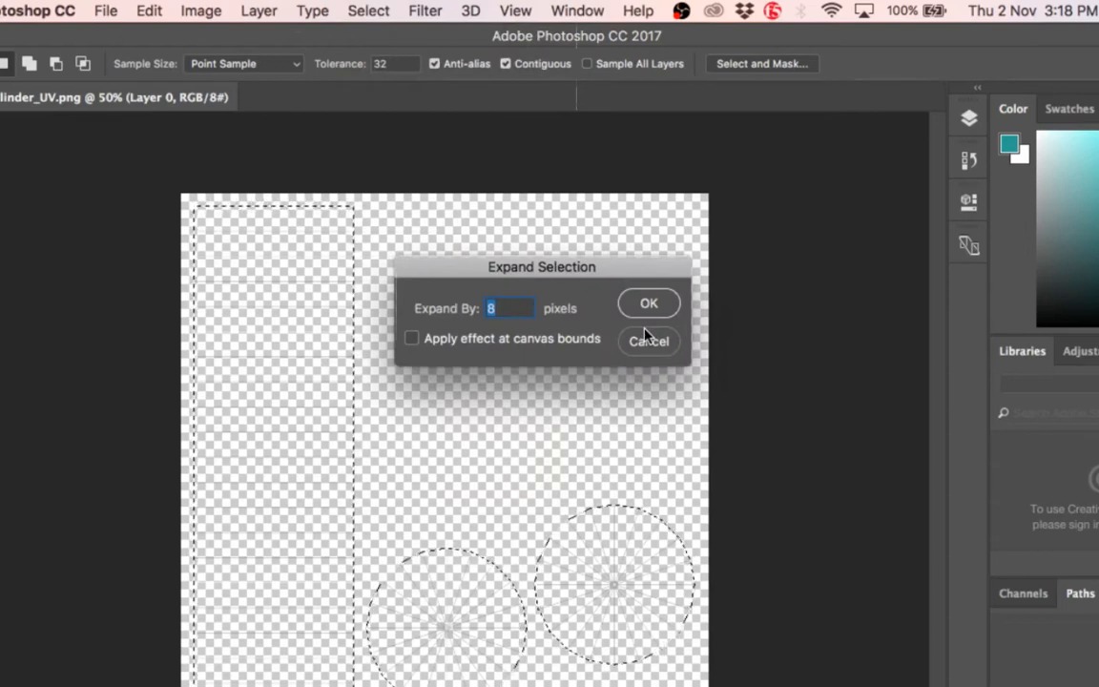
{"action": "left_click", "coordinate": [646, 302]}
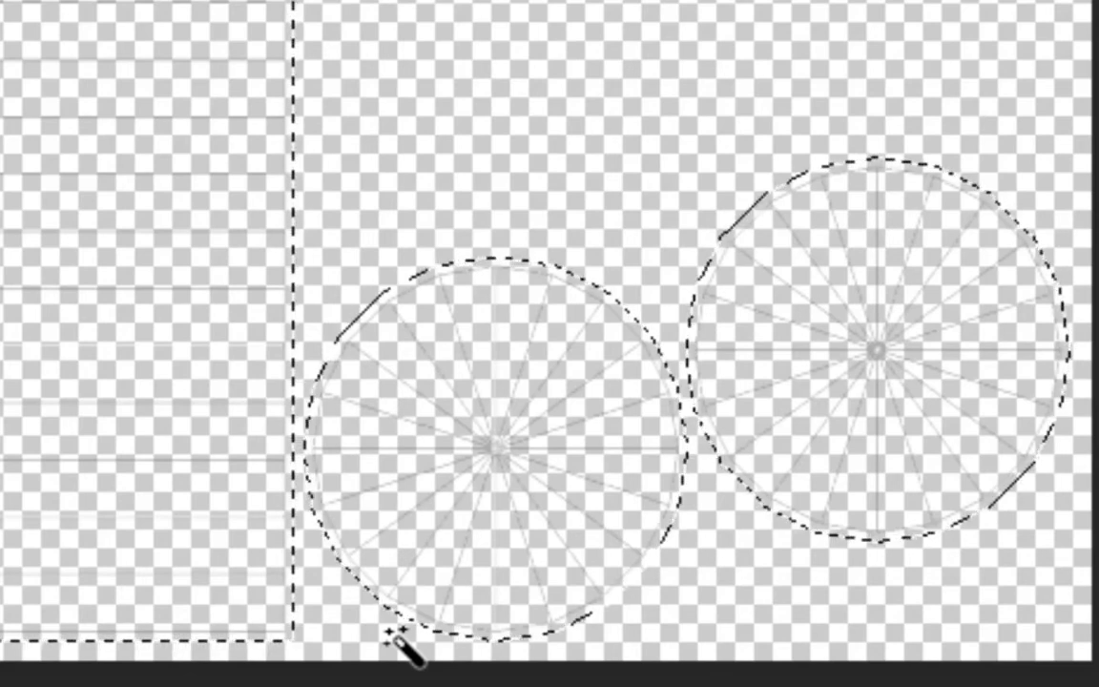
{"action": "scroll", "coordinate": [397, 645], "scroll_direction": "down", "scroll_amount": 1}
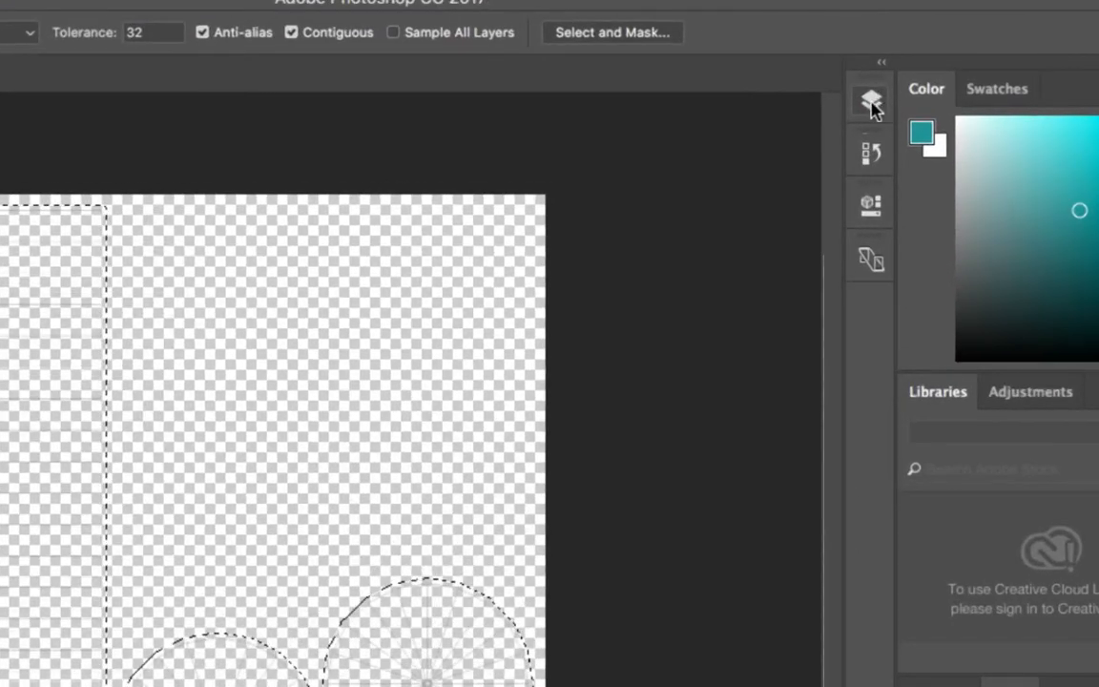
Step: Rename Layer 0 as Wireframe and toggle its visibility off and back on
{"action": "left_click", "coordinate": [872, 103]}
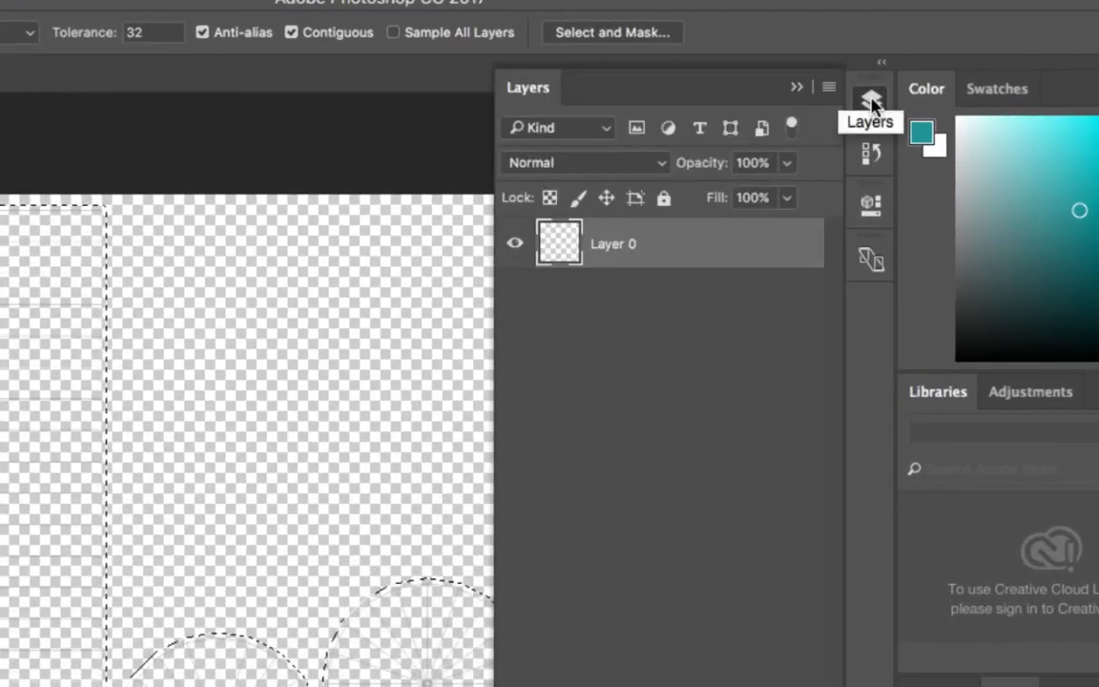
{"action": "double_click", "coordinate": [615, 246]}
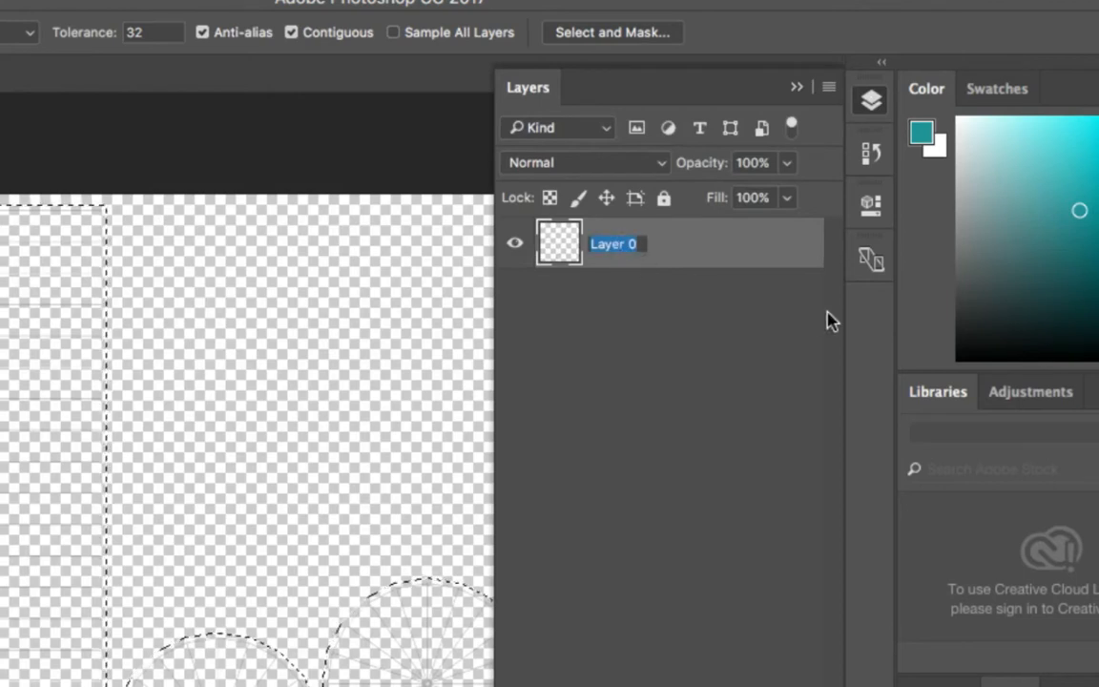
{"action": "type", "text": "Wireframe"}
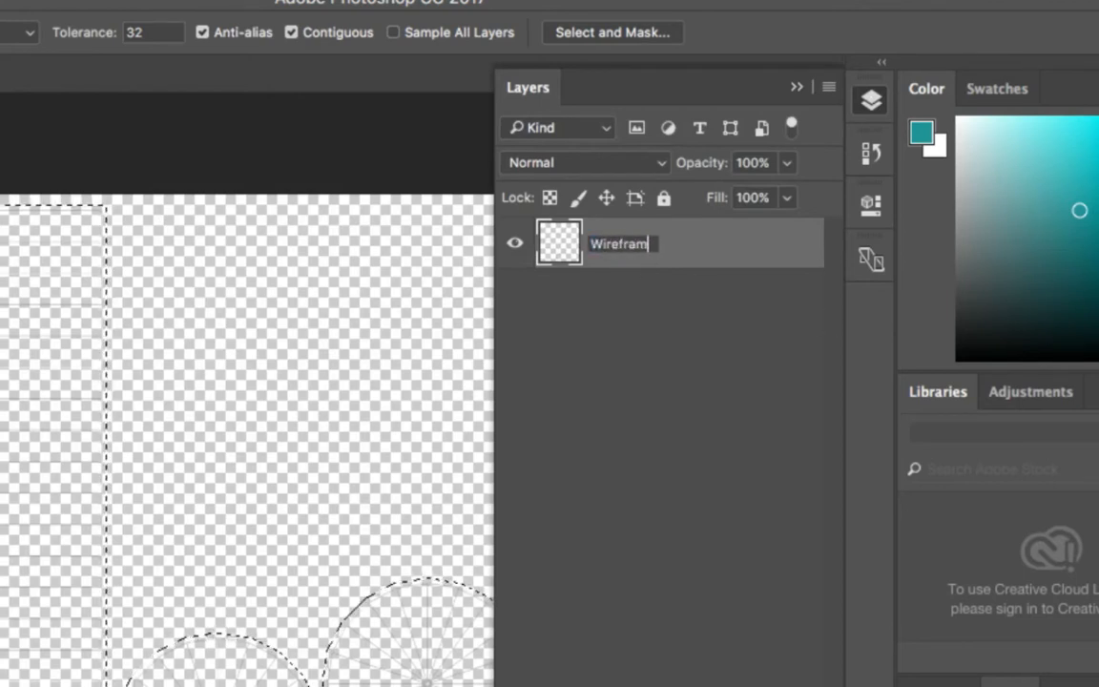
{"action": "key", "text": "Return"}
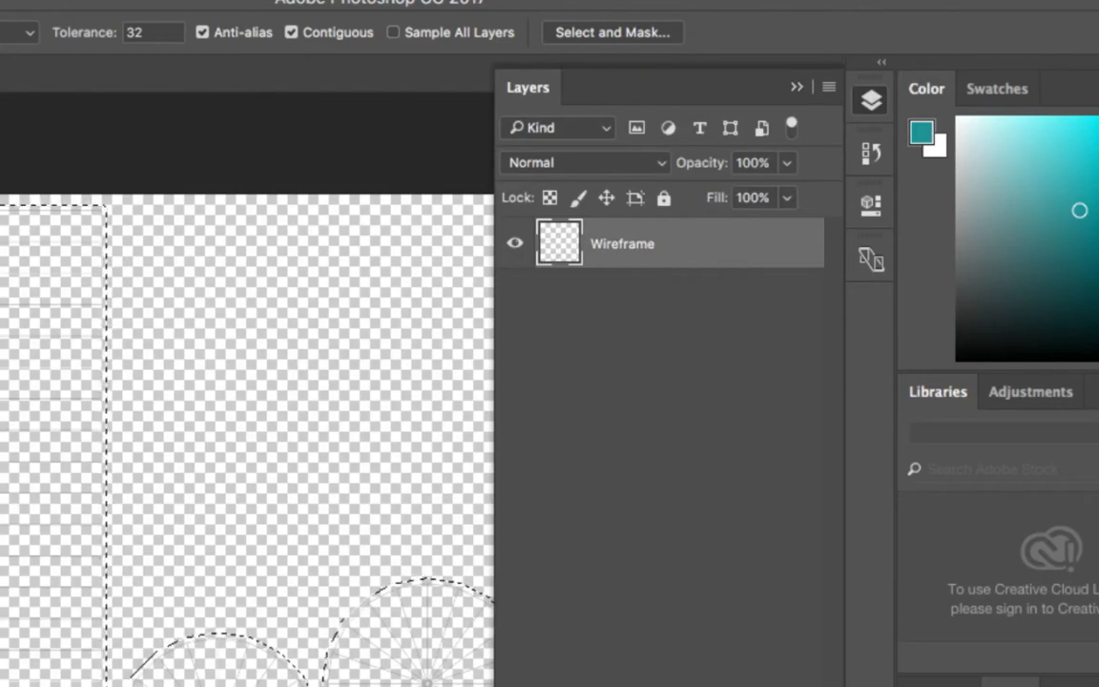
{"action": "left_click", "coordinate": [515, 246]}
{"action": "left_click", "coordinate": [515, 246]}
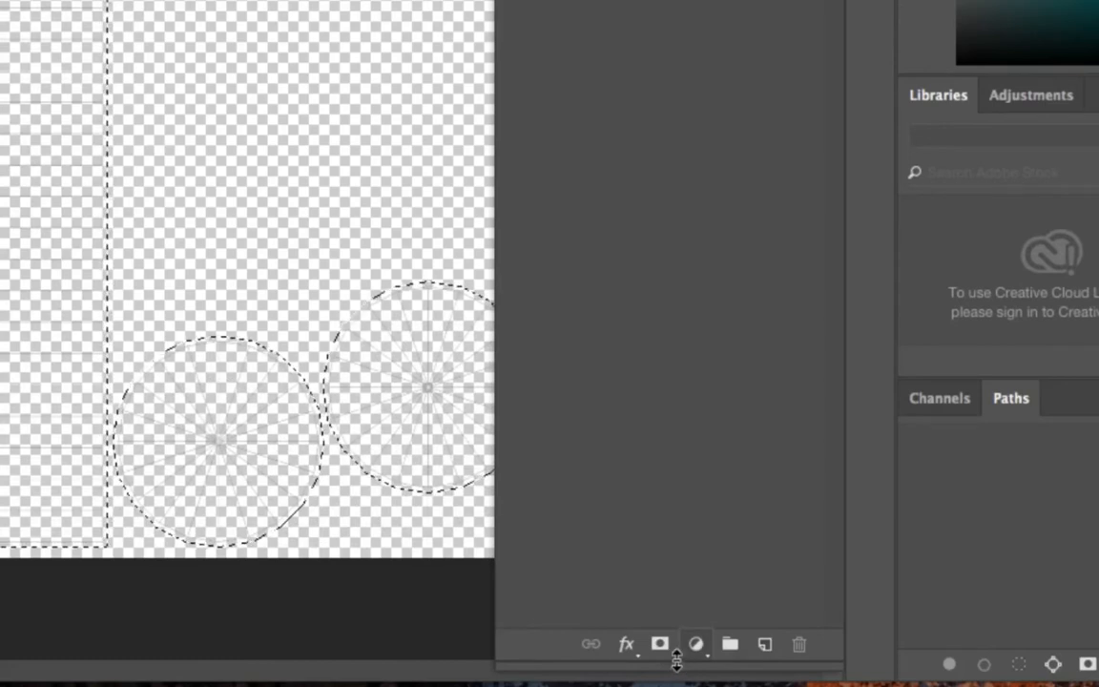
Step: Shorten the layer list and add a layer mask to Wireframe from the expanded shell selection
{"action": "left_click_drag", "start_coordinate": [675, 662], "coordinate": [694, 74]}
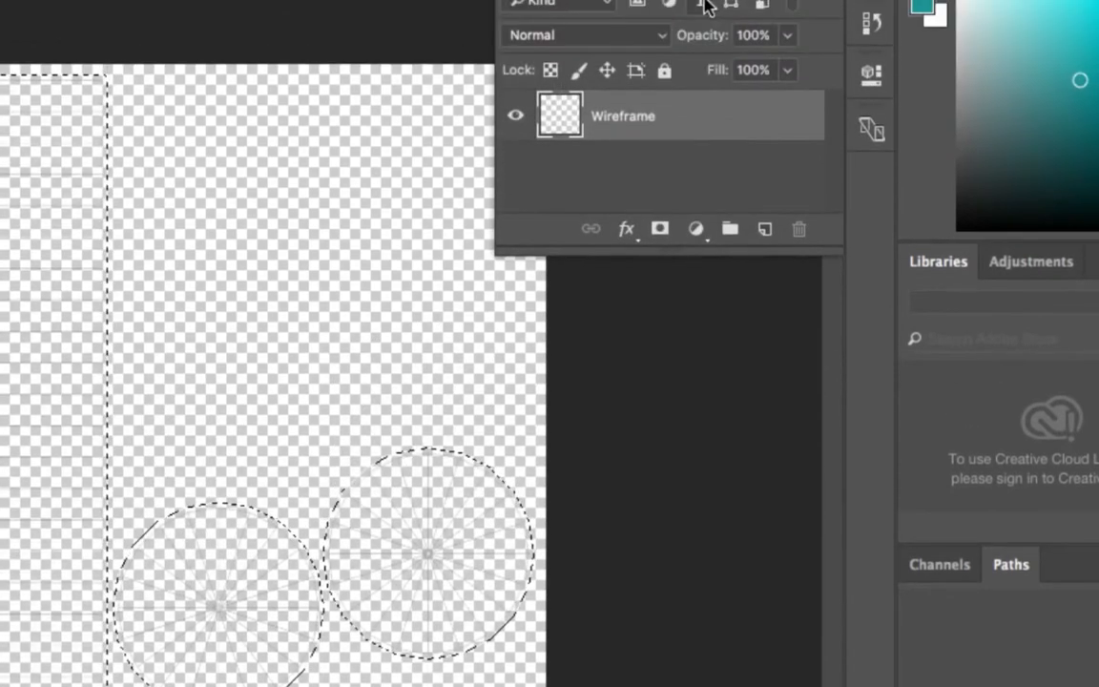
{"action": "left_click_drag", "start_coordinate": [669, 250], "coordinate": [674, 298]}
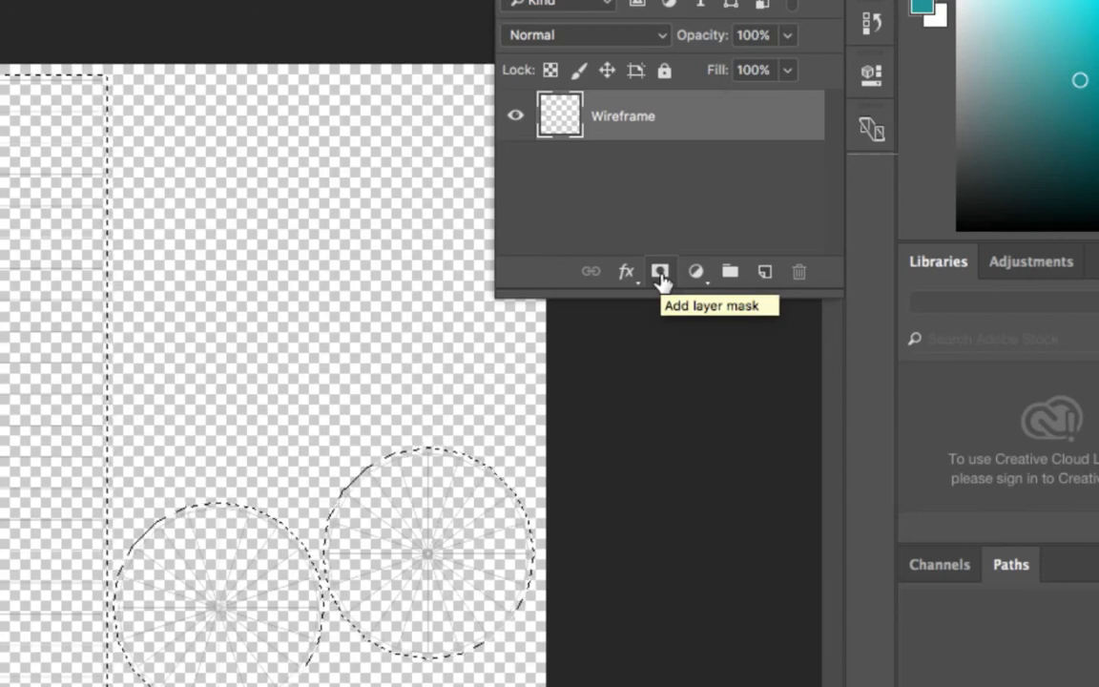
{"action": "left_click", "coordinate": [659, 272]}
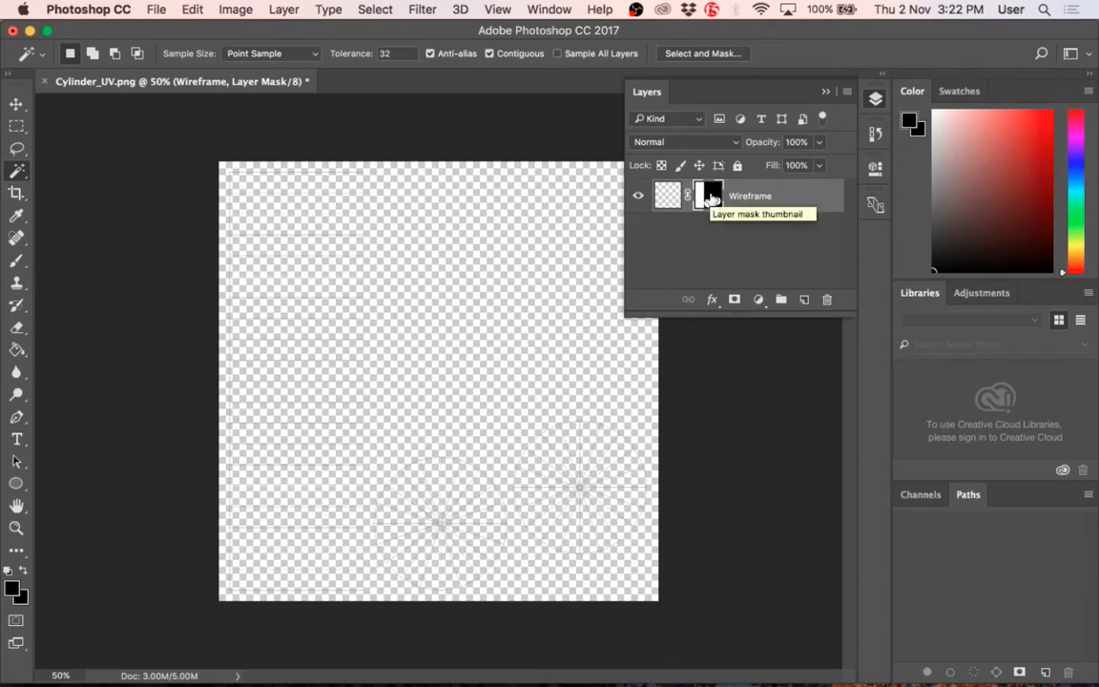
Step: Load the Wireframe layer mask as a selection around the UV shells, then deselect it
{"action": "left_click_drag", "start_coordinate": [710, 198], "coordinate": [714, 200]}
{"action": "left_click", "coordinate": [712, 198], "text": "super"}
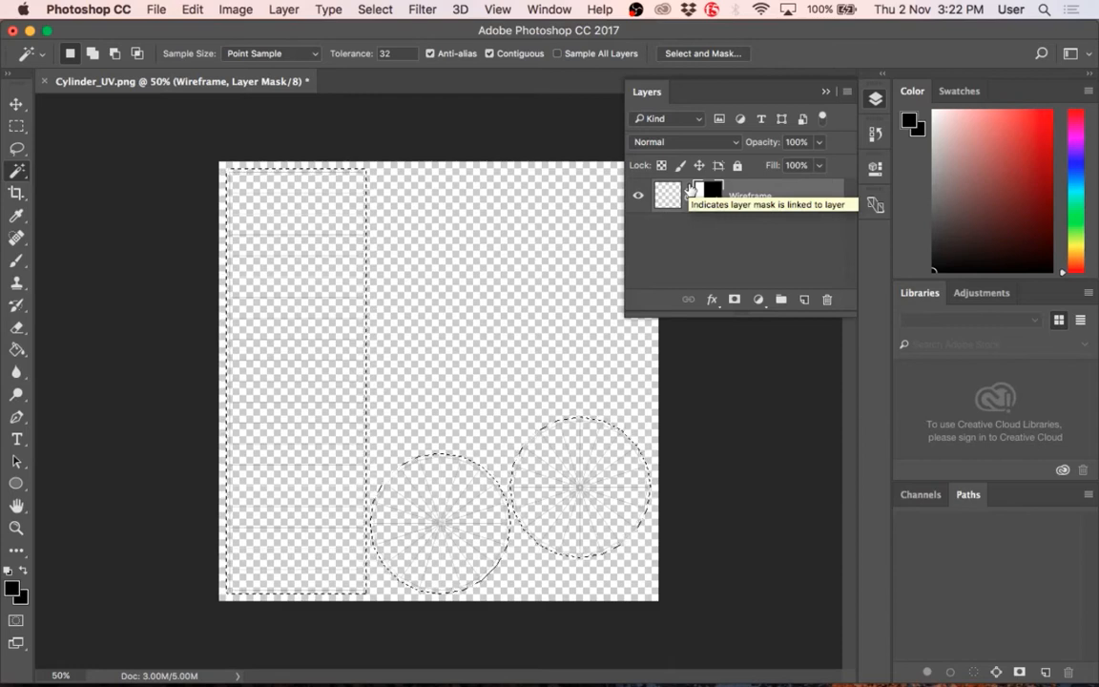
{"action": "key", "text": "super+BackSpace"}
{"action": "key", "text": "super+d"}
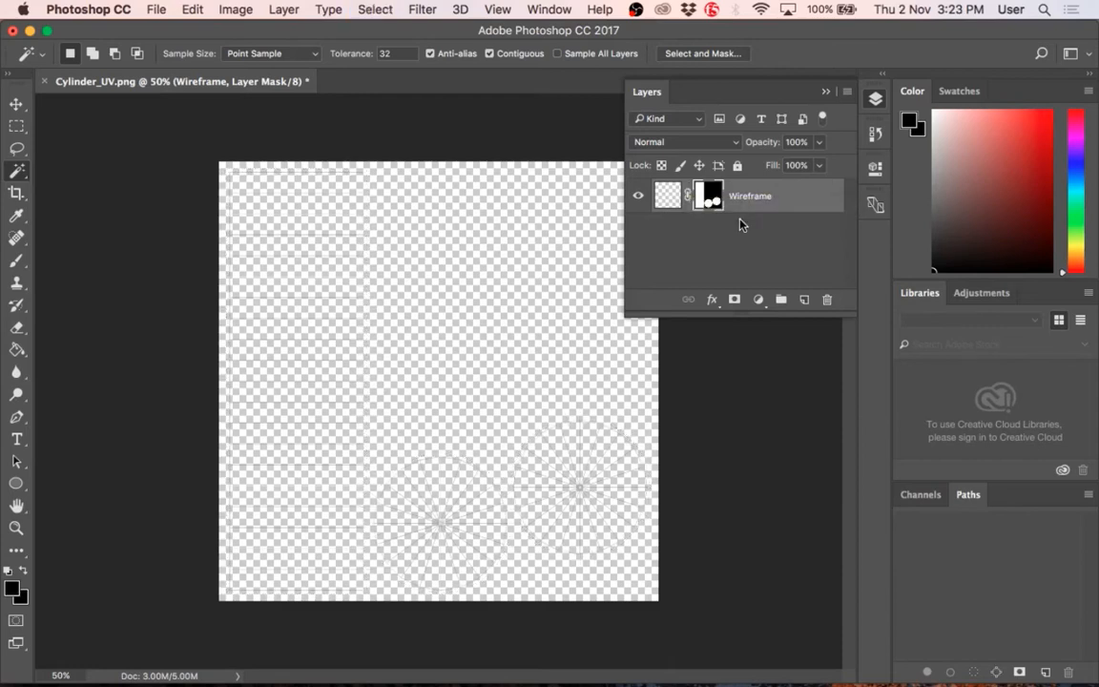
Step: Add a new layer above Wireframe and brush a teal patch across the upper part of the rectangular shell's edge
{"action": "left_click", "coordinate": [808, 300]}
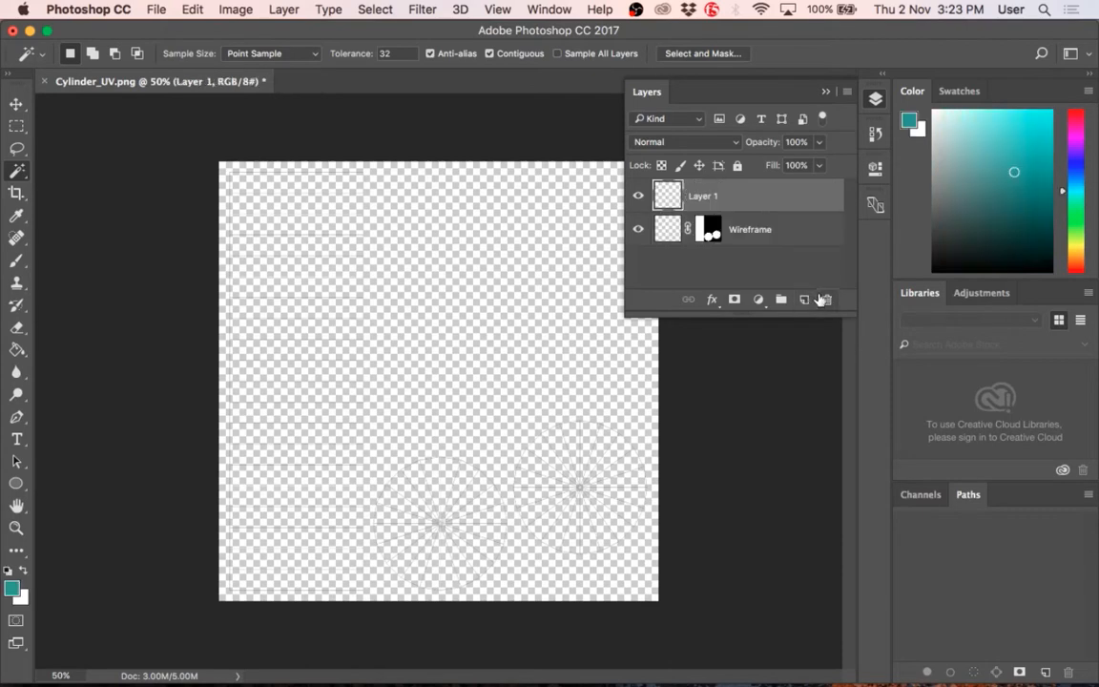
{"action": "left_click", "coordinate": [19, 585]}
{"action": "left_click", "coordinate": [1058, 319]}
{"action": "key", "text": "b"}
{"action": "mouse_move", "coordinate": [356, 259]}
{"action": "left_mouse_down"}
{"action": "mouse_move", "coordinate": [340, 286]}
{"action": "mouse_move", "coordinate": [371, 290]}
{"action": "mouse_move", "coordinate": [319, 295]}
{"action": "left_mouse_up"}
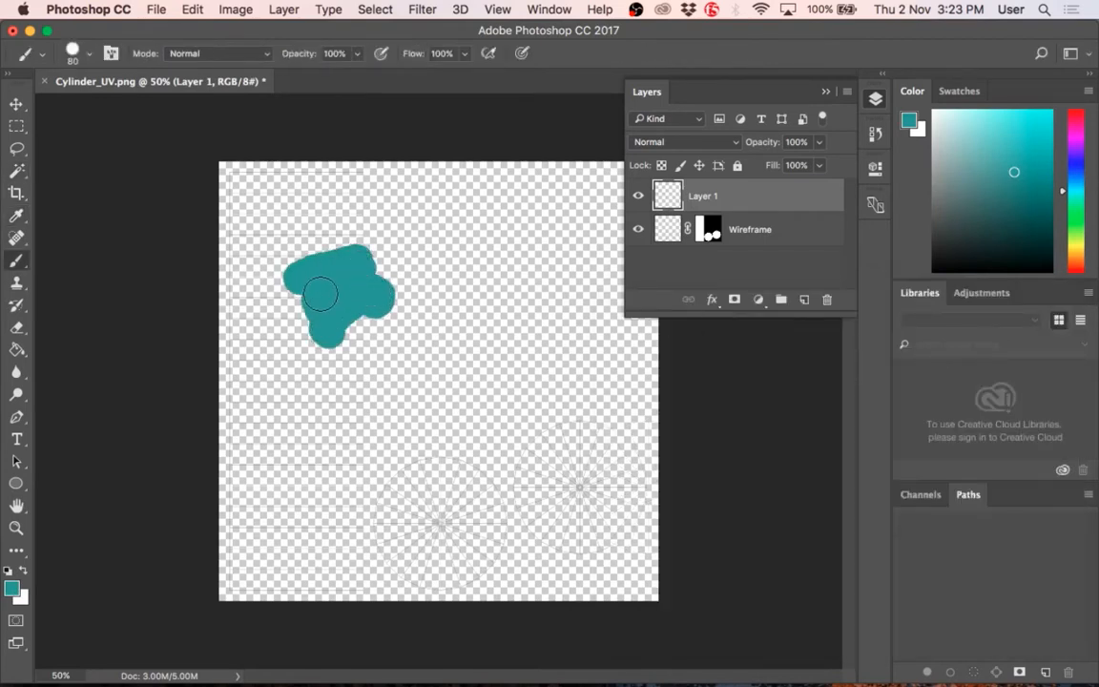
Step: Load the teal patch's outline as a selection, then deselect it and delete the painted layer
{"action": "left_click", "coordinate": [668, 199], "text": "super"}
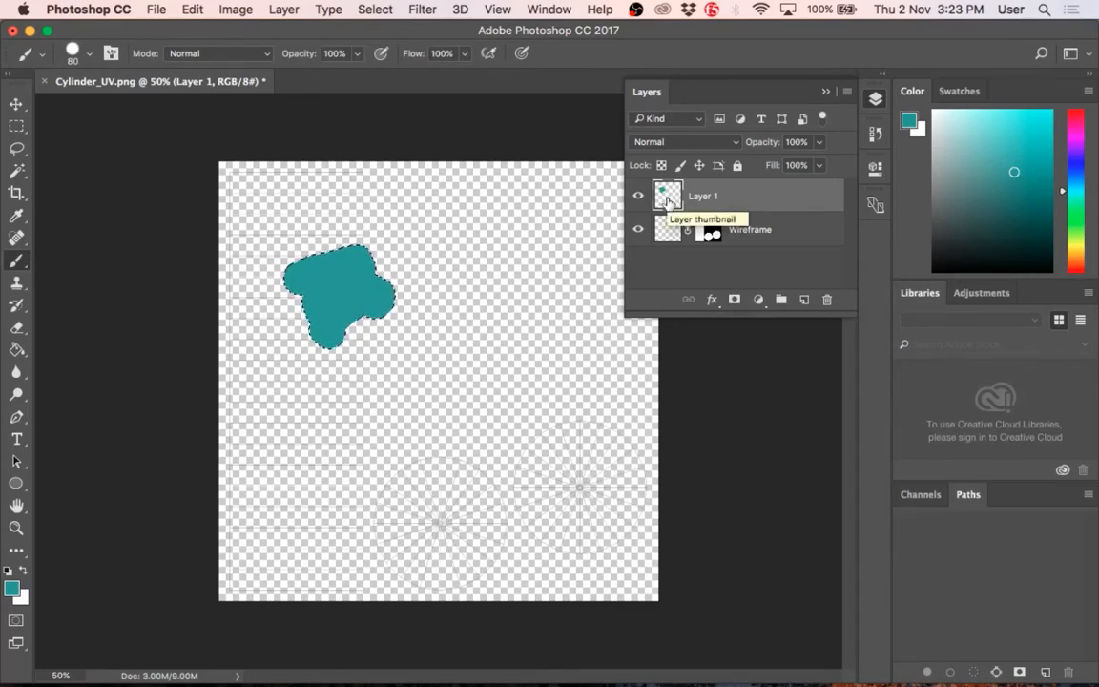
{"action": "left_click", "coordinate": [708, 229], "text": "super"}
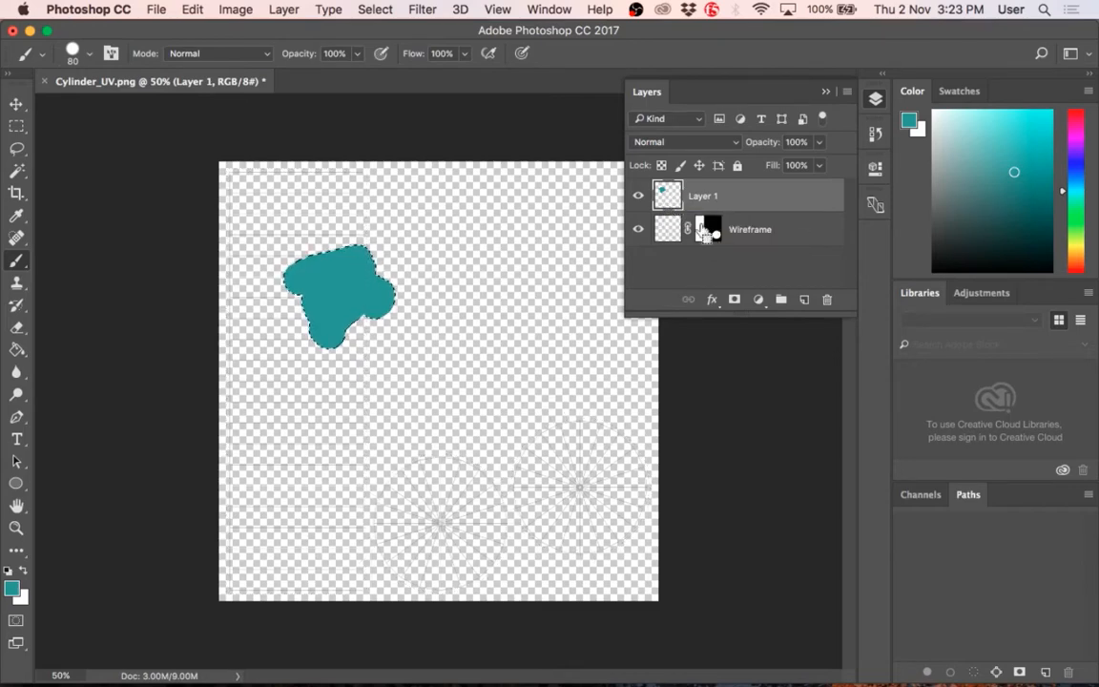
{"action": "left_click", "coordinate": [663, 195], "text": "super"}
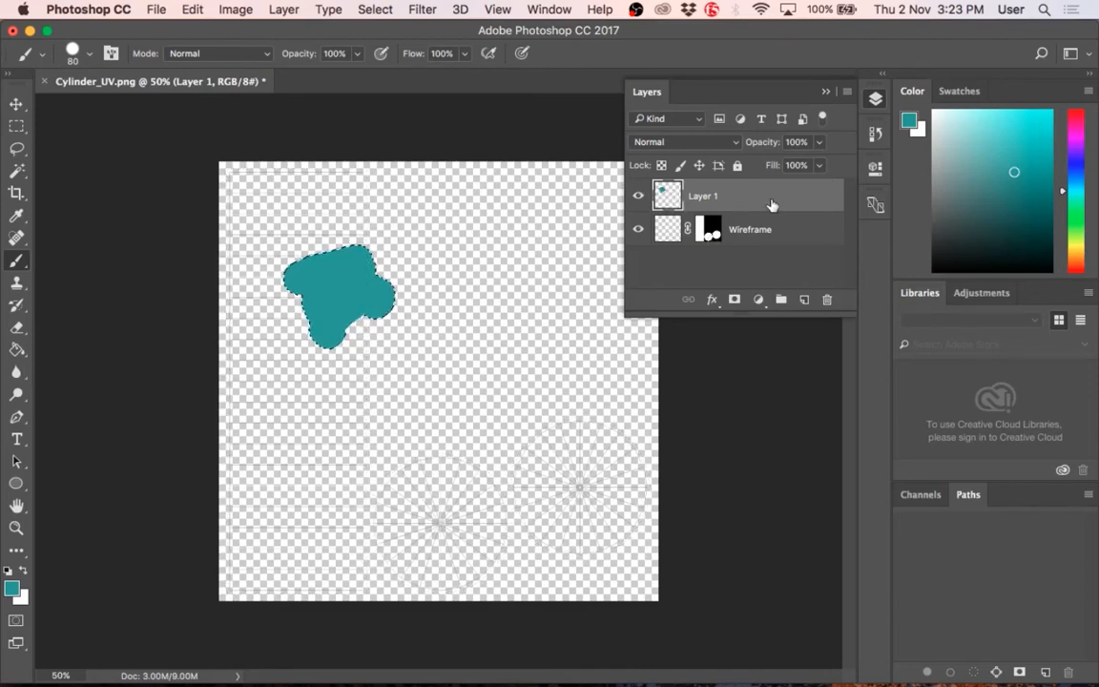
{"action": "key", "text": "super+d"}
{"action": "key", "text": "Delete"}
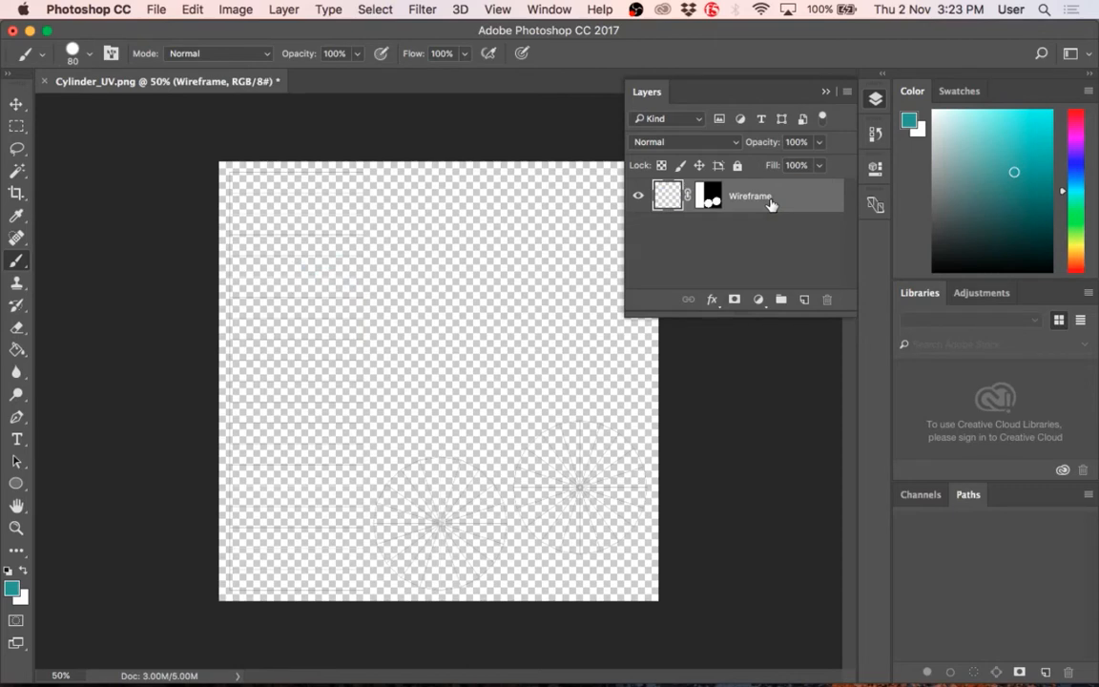
Step: Create a new layer above Wireframe and name it BG
{"action": "left_click", "coordinate": [803, 300]}
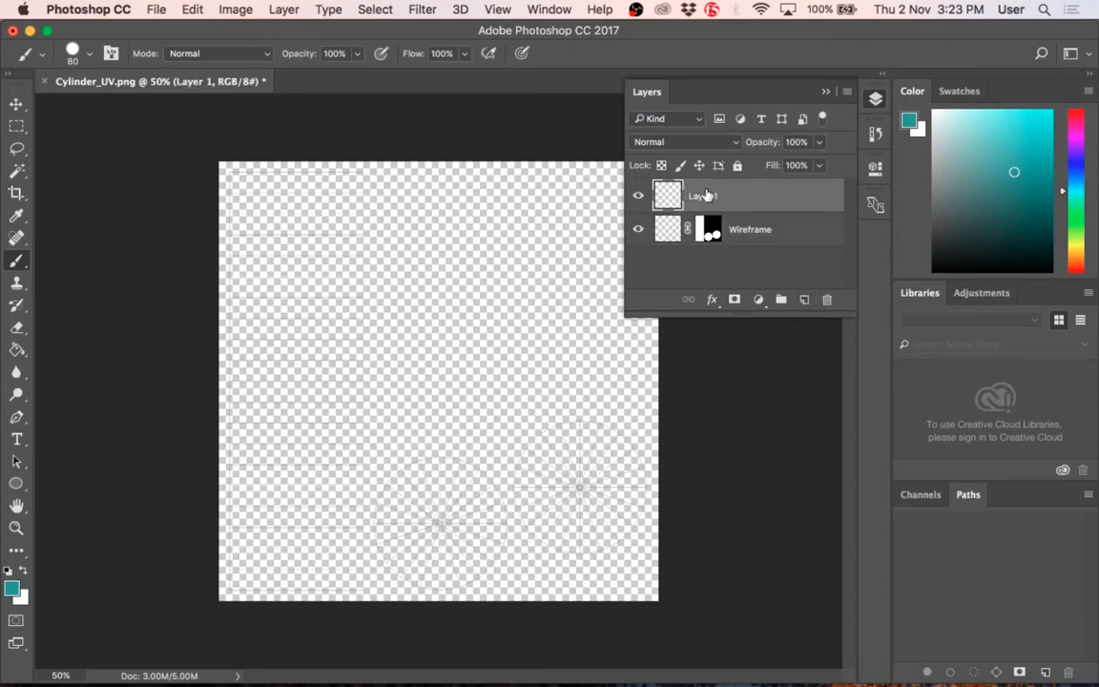
{"action": "type", "text": "B"}
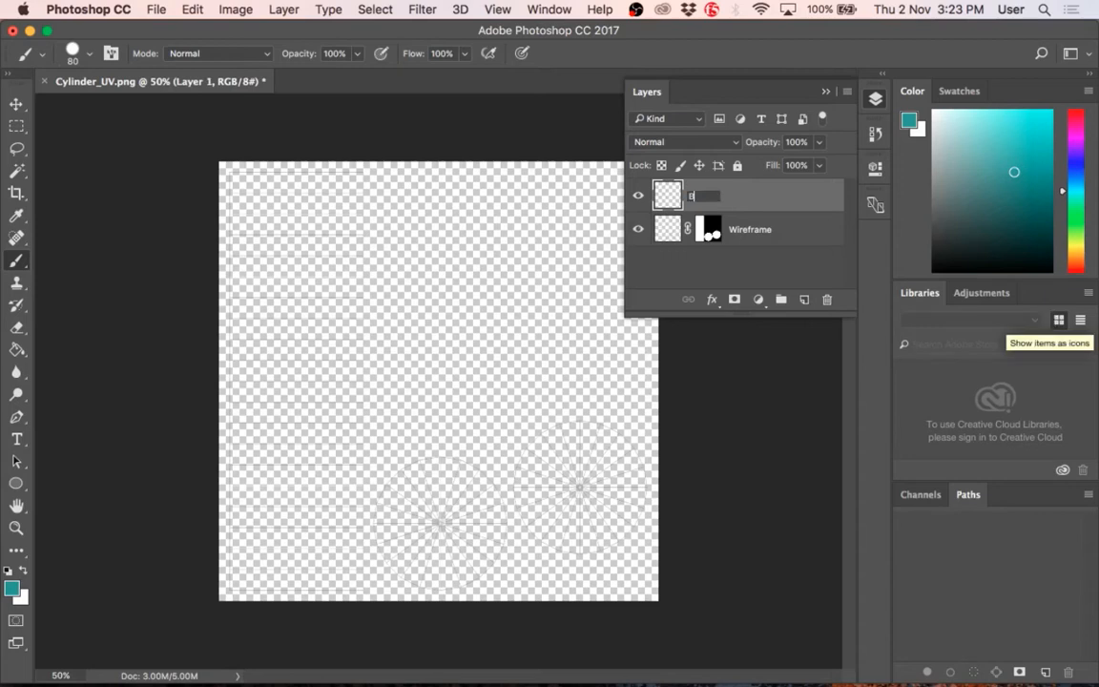
{"action": "type", "text": "G"}
{"action": "key", "text": "Return"}
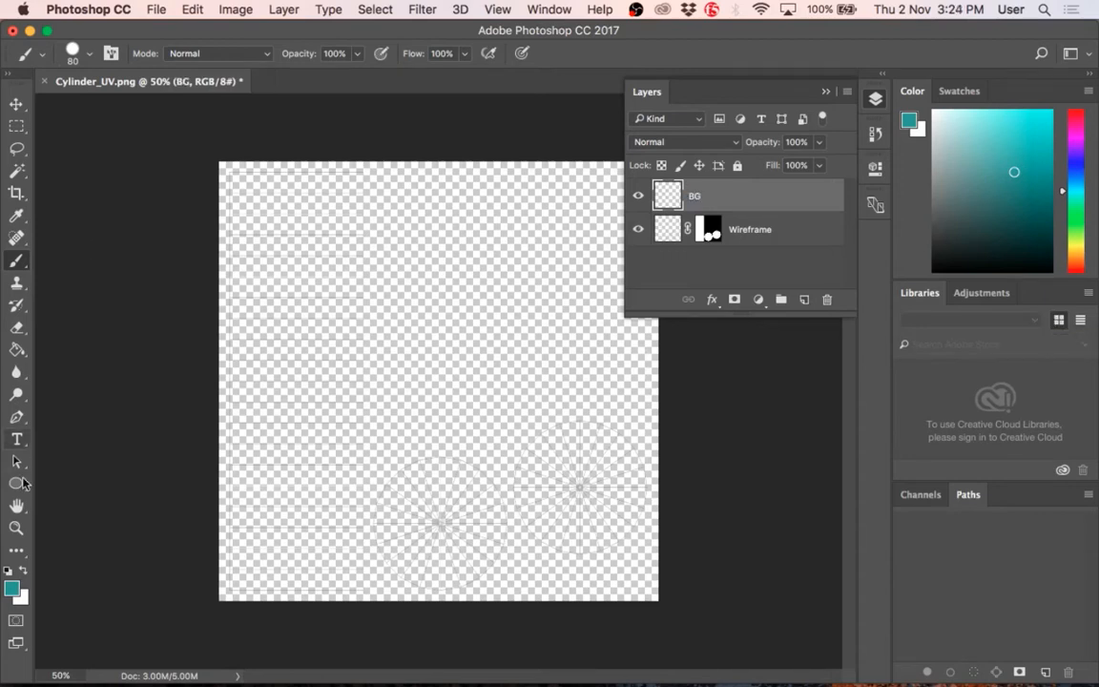
Step: Set the foreground color to black, hex 000000
{"action": "left_click", "coordinate": [12, 587]}
{"action": "left_click_drag", "start_coordinate": [807, 436], "coordinate": [644, 550]}
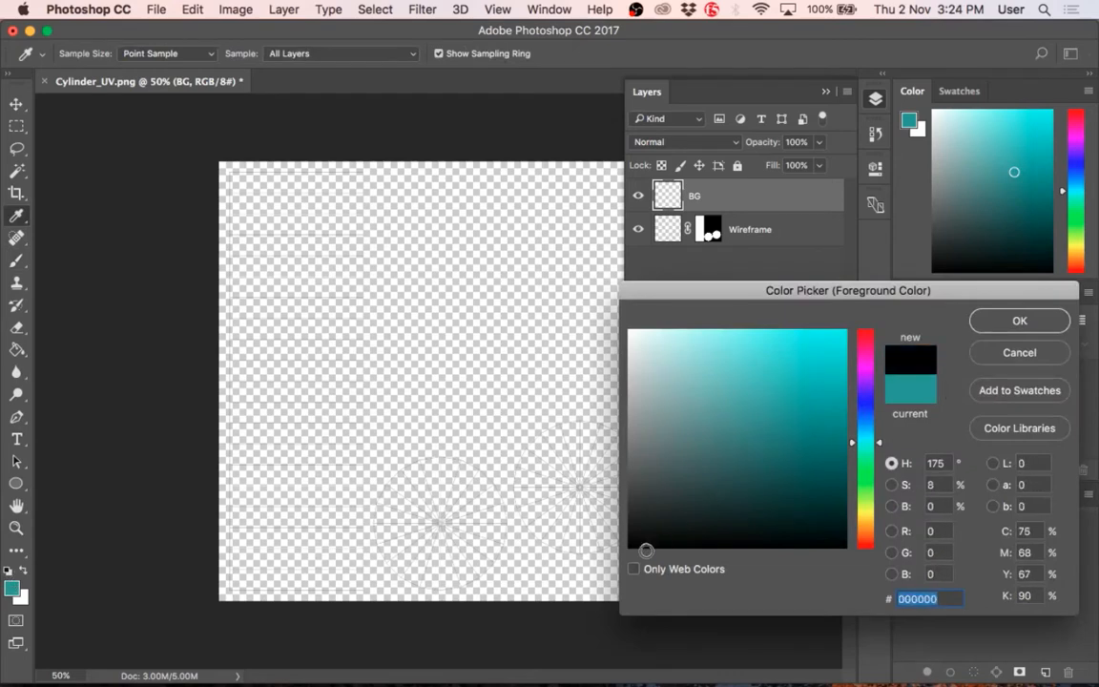
{"action": "left_click", "coordinate": [1027, 319]}
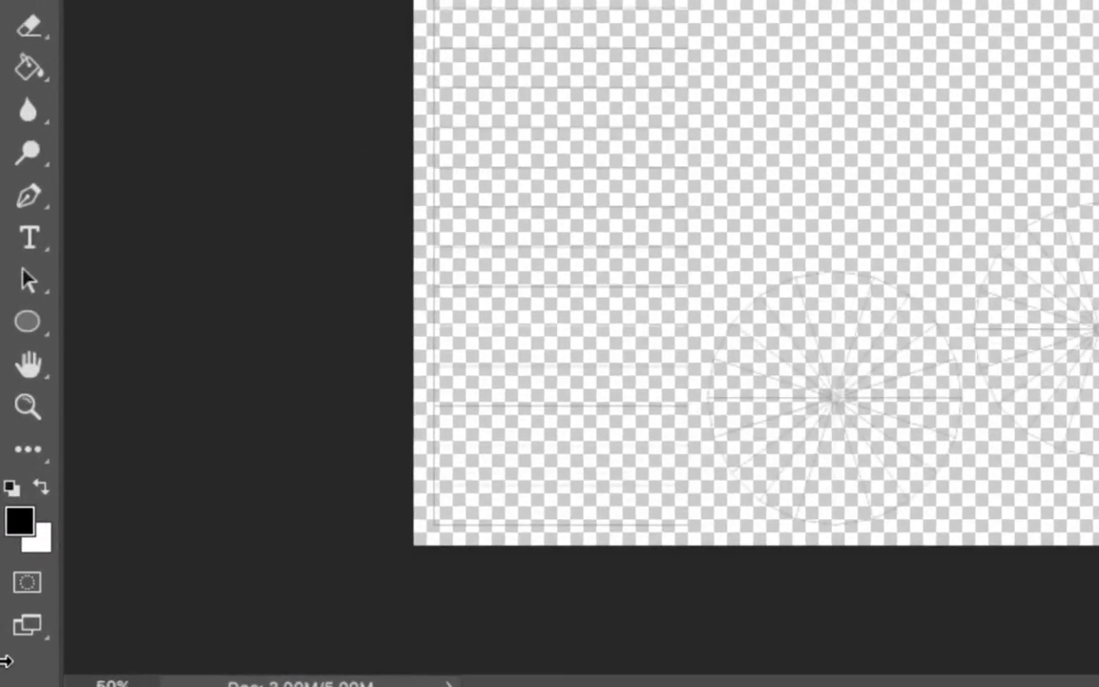
{"action": "mouse_move", "coordinate": [2, 683]}
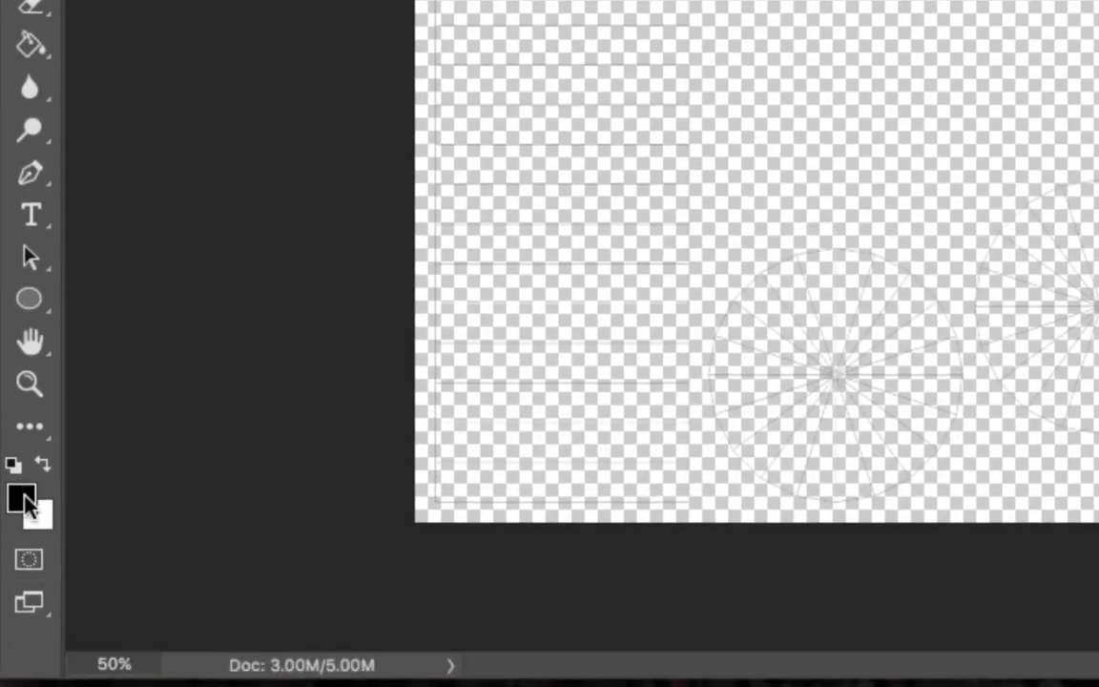
{"action": "left_click", "coordinate": [24, 500]}
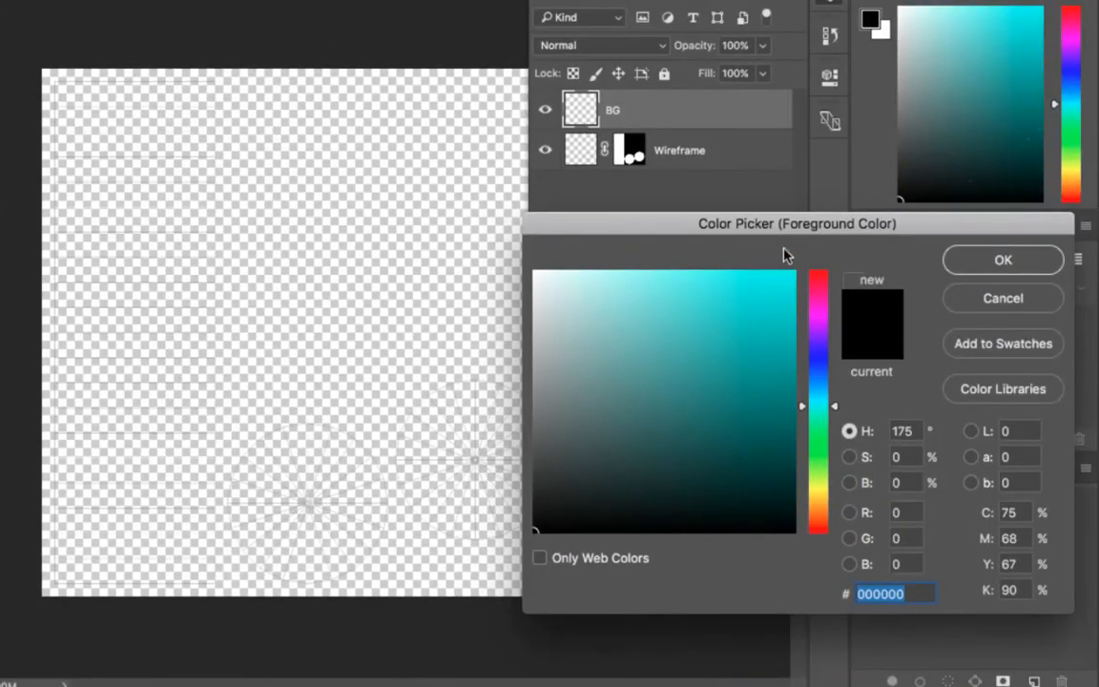
{"action": "left_click_drag", "start_coordinate": [784, 253], "coordinate": [436, 114]}
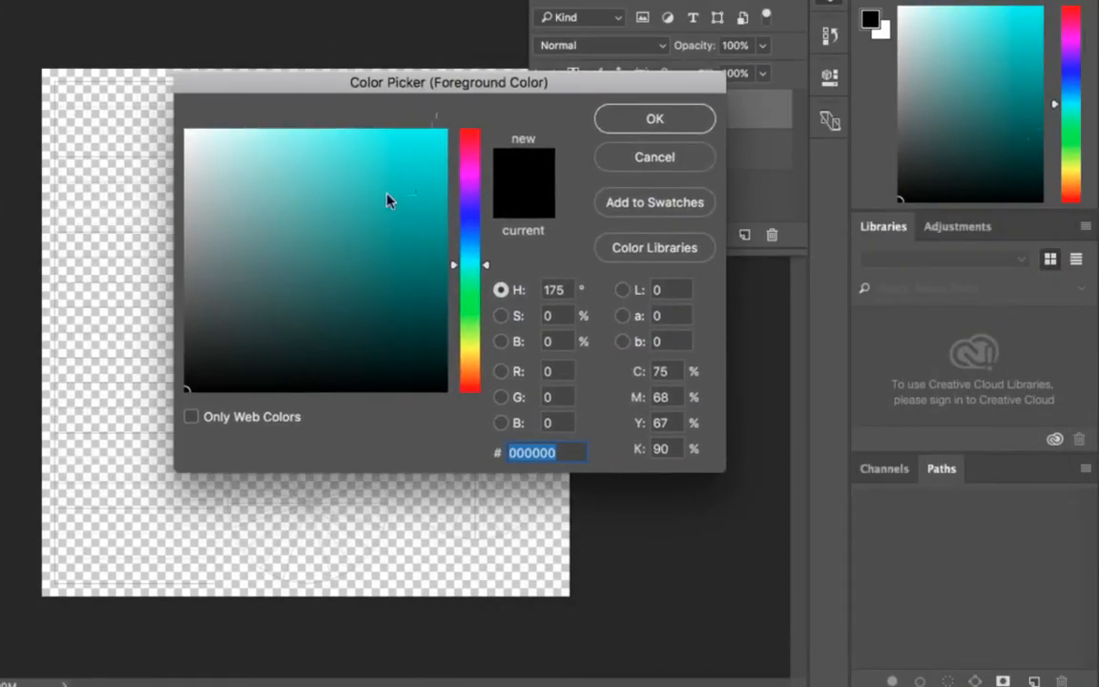
{"action": "left_click", "coordinate": [659, 117]}
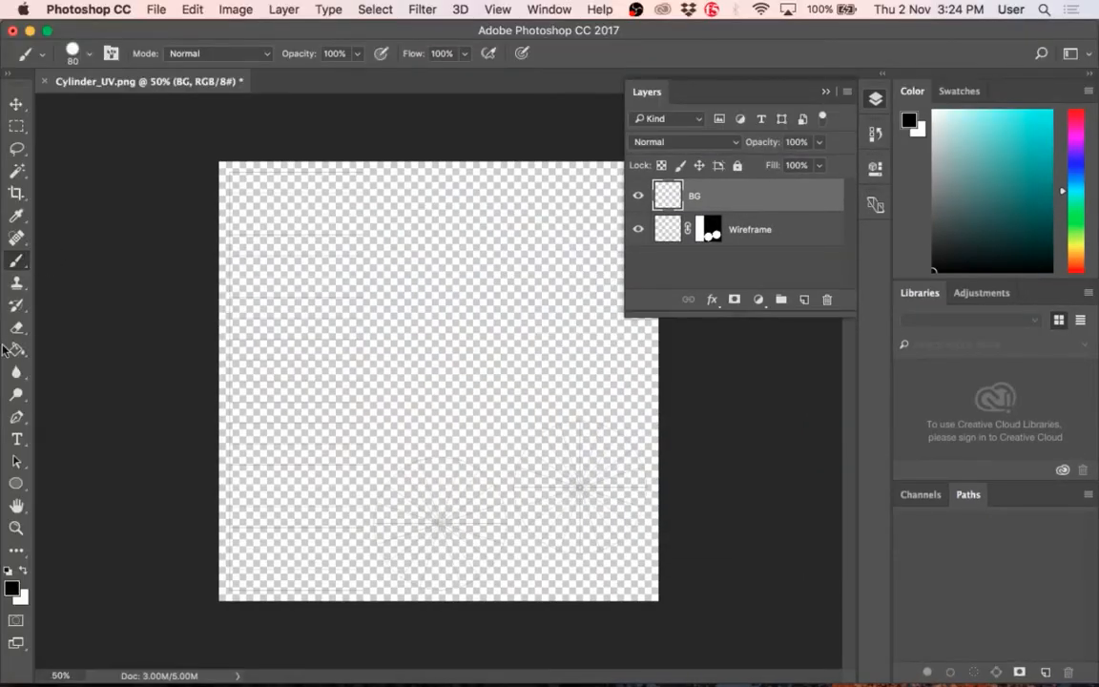
Step: Fill the whole BG layer with black using the Paint Bucket Tool
{"action": "left_click", "coordinate": [23, 259]}
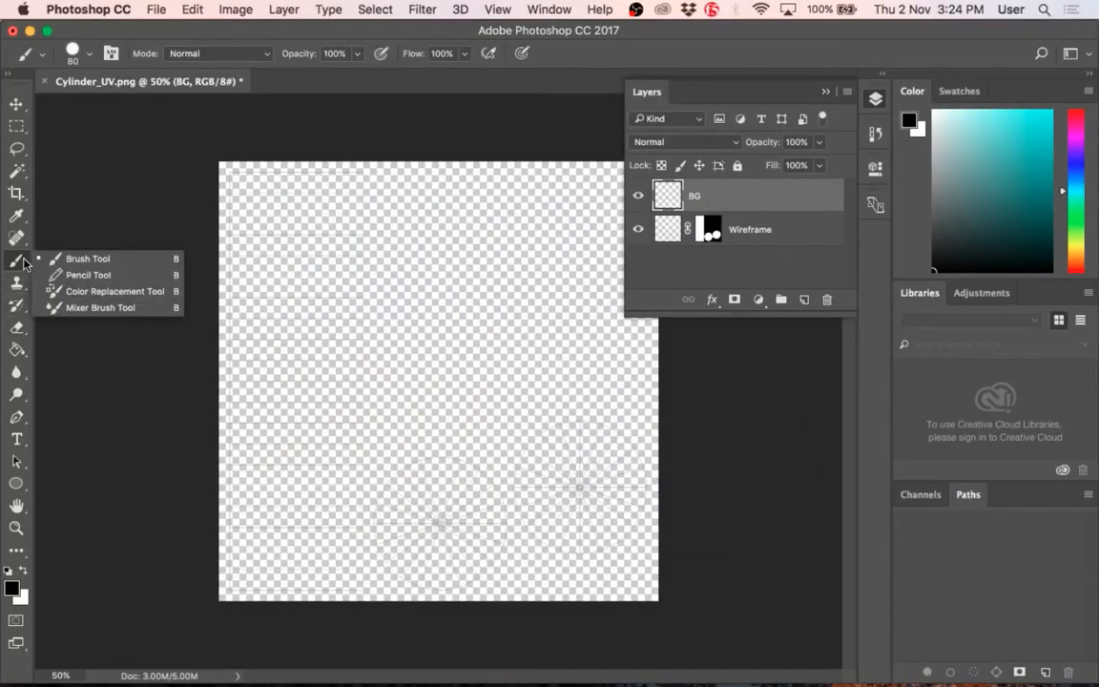
{"action": "left_click", "coordinate": [21, 259]}
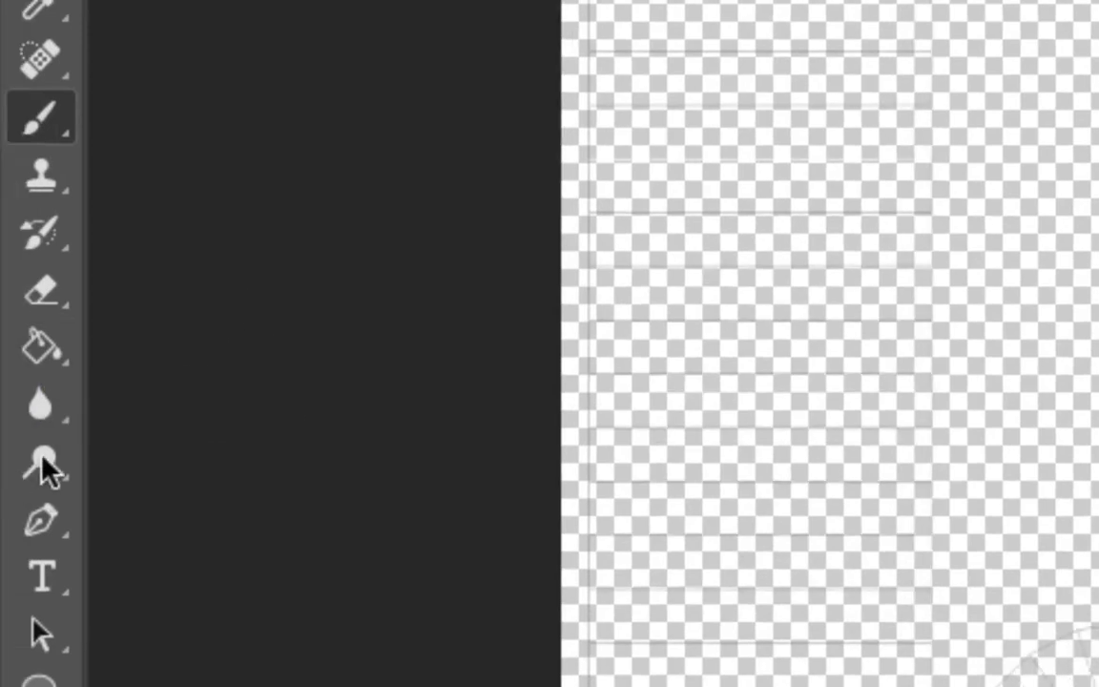
{"action": "left_click", "coordinate": [63, 361]}
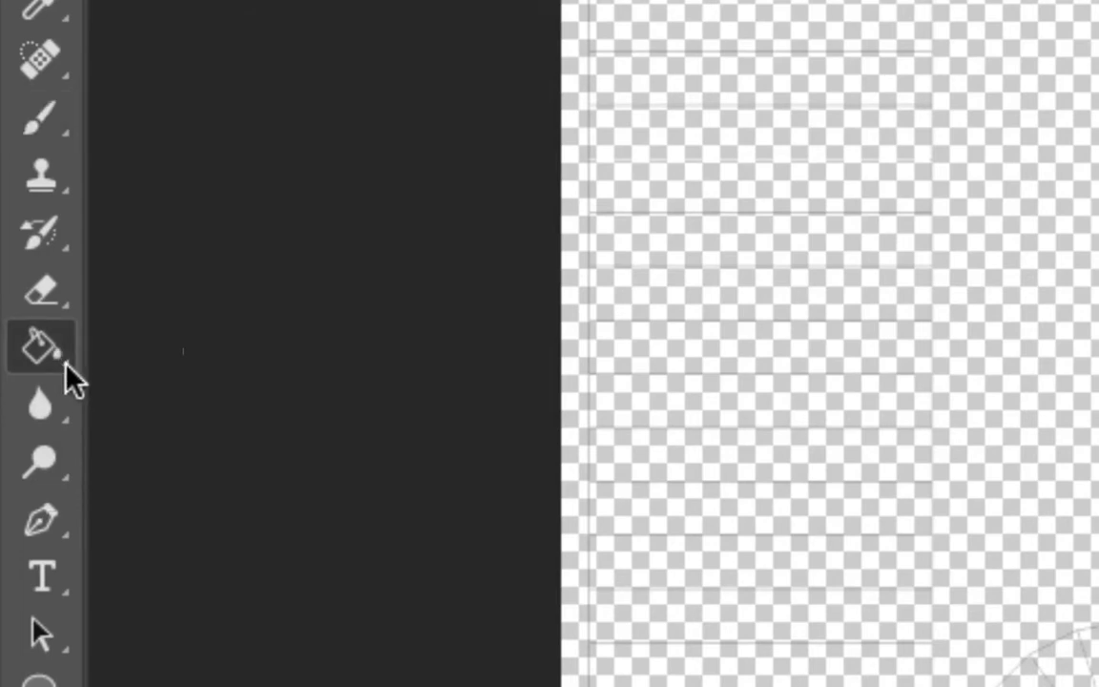
{"action": "right_click", "coordinate": [66, 363]}
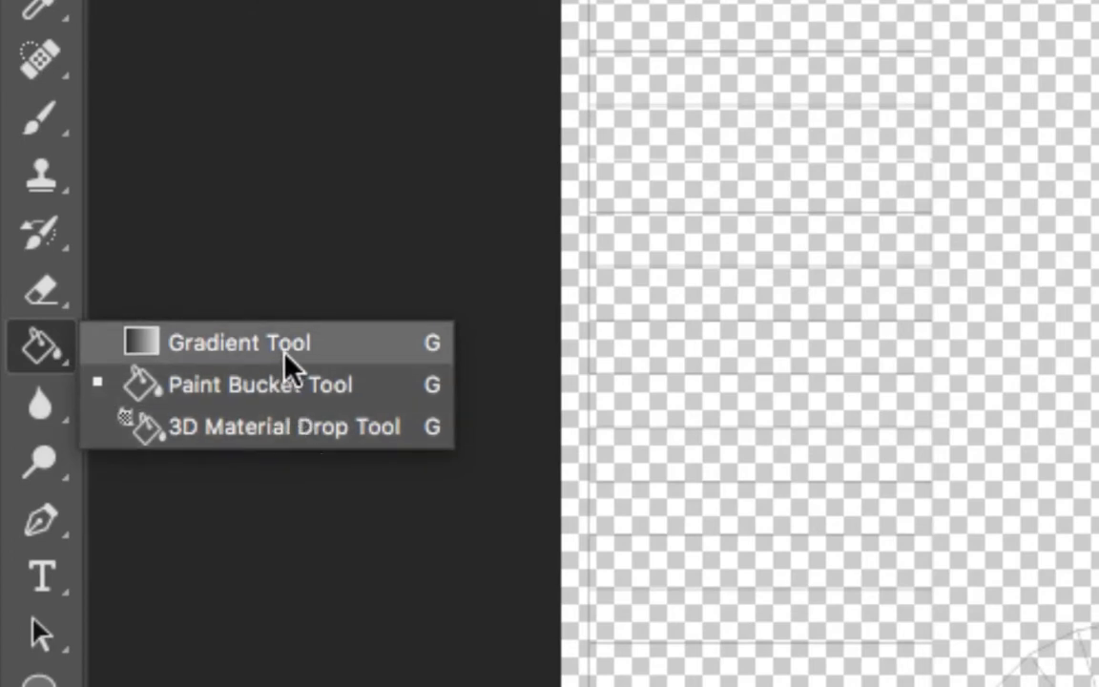
{"action": "left_click", "coordinate": [29, 362]}
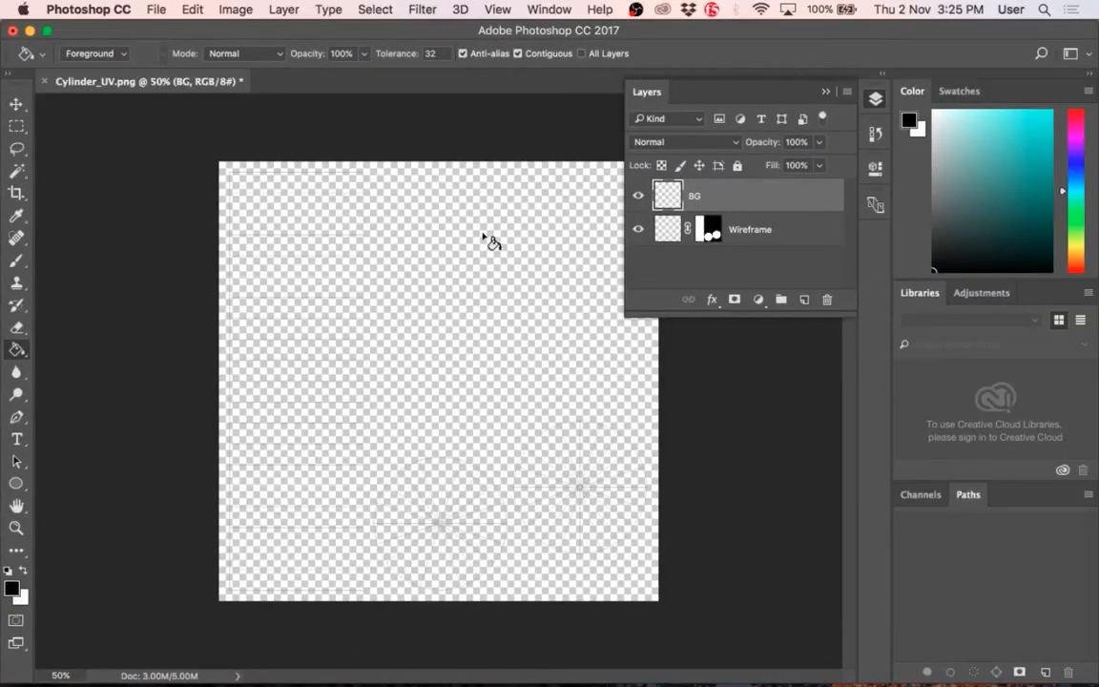
{"action": "left_click", "coordinate": [488, 242]}
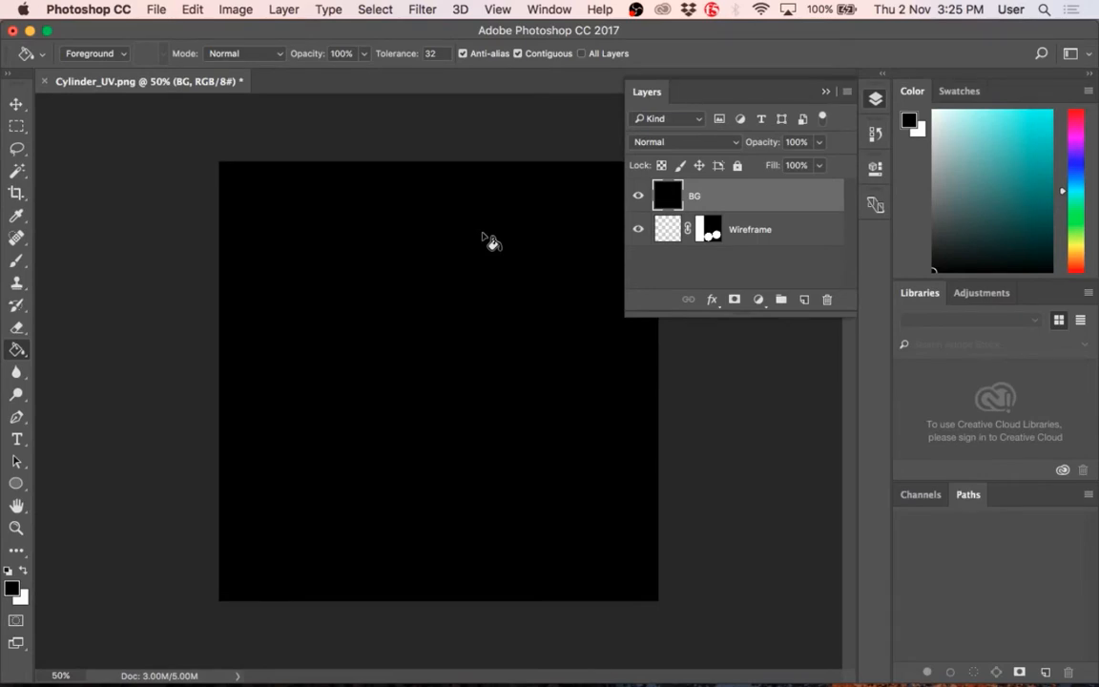
Step: Switch to Chrome and run a Google image search for "game character texture map" in a new tab
{"action": "mouse_move", "coordinate": [77, 671]}
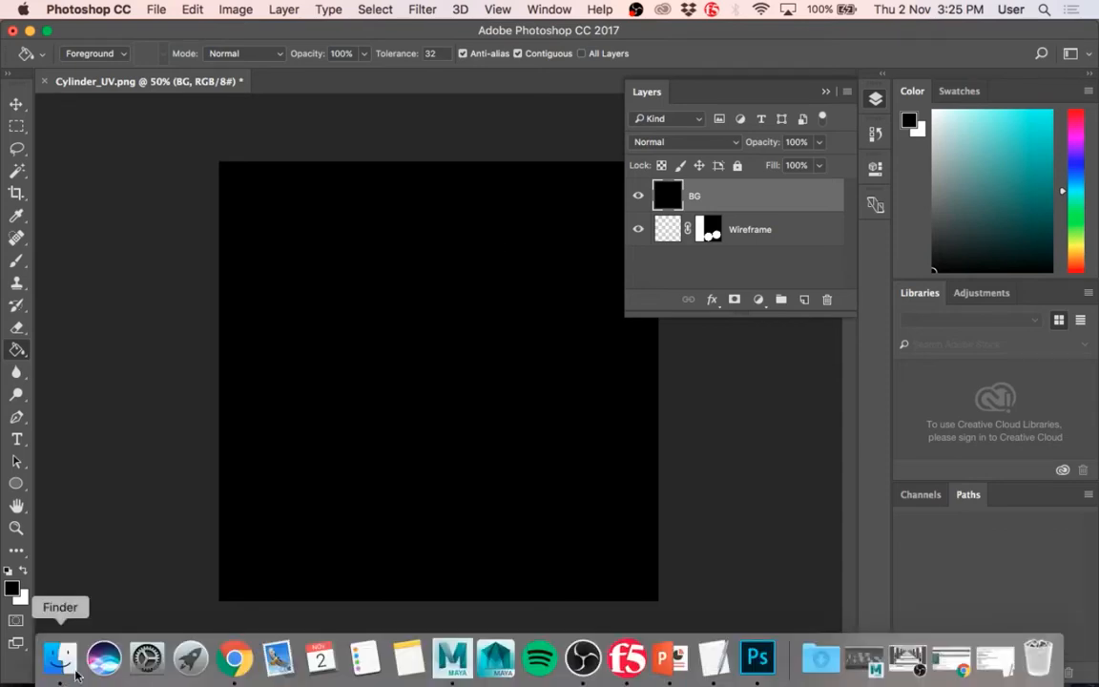
{"action": "left_click", "coordinate": [230, 658]}
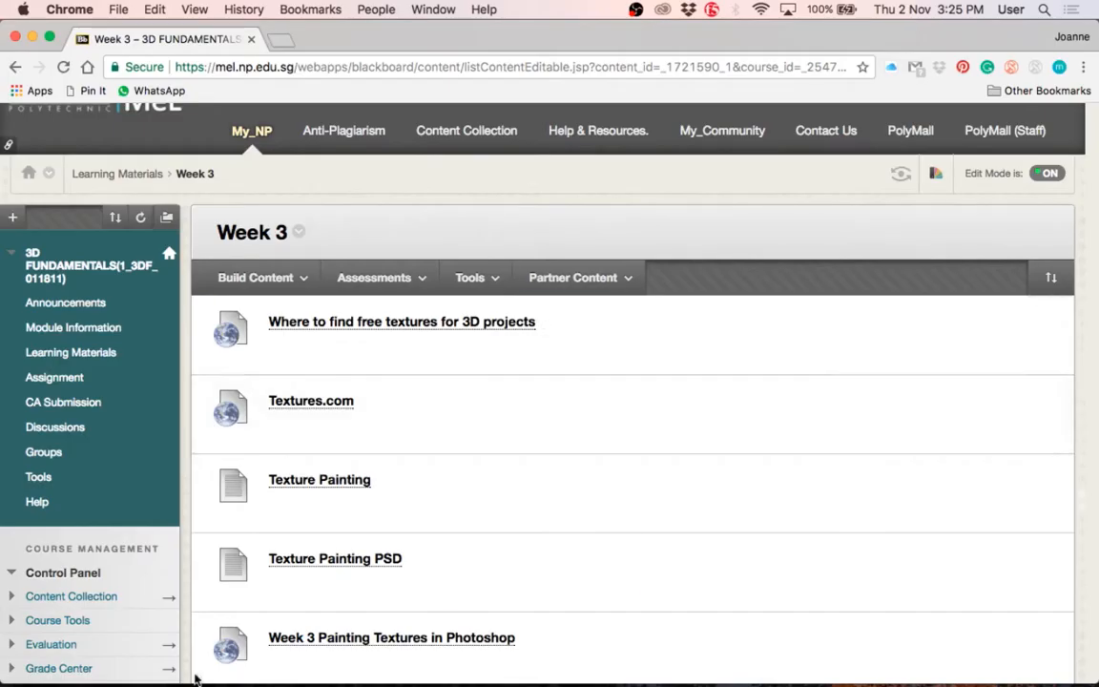
{"action": "left_click", "coordinate": [279, 41]}
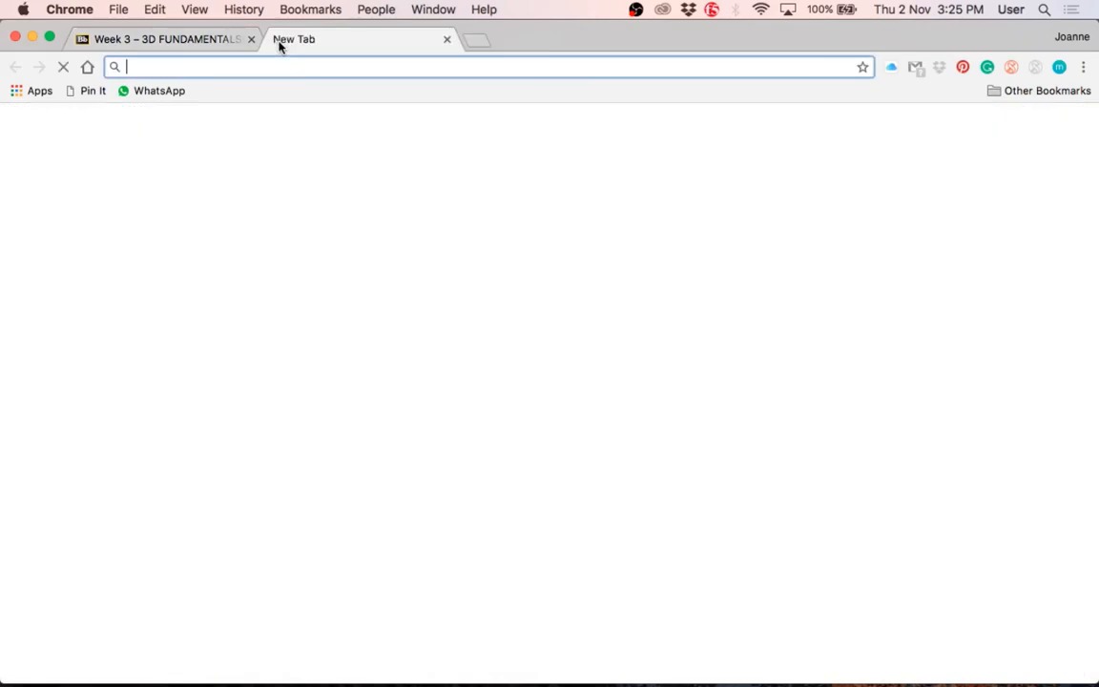
{"action": "type", "text": "gmae"}
{"action": "key", "text": "BackSpace"}
{"action": "key", "text": "BackSpace"}
{"action": "key", "text": "BackSpace"}
{"action": "type", "text": "ame"}
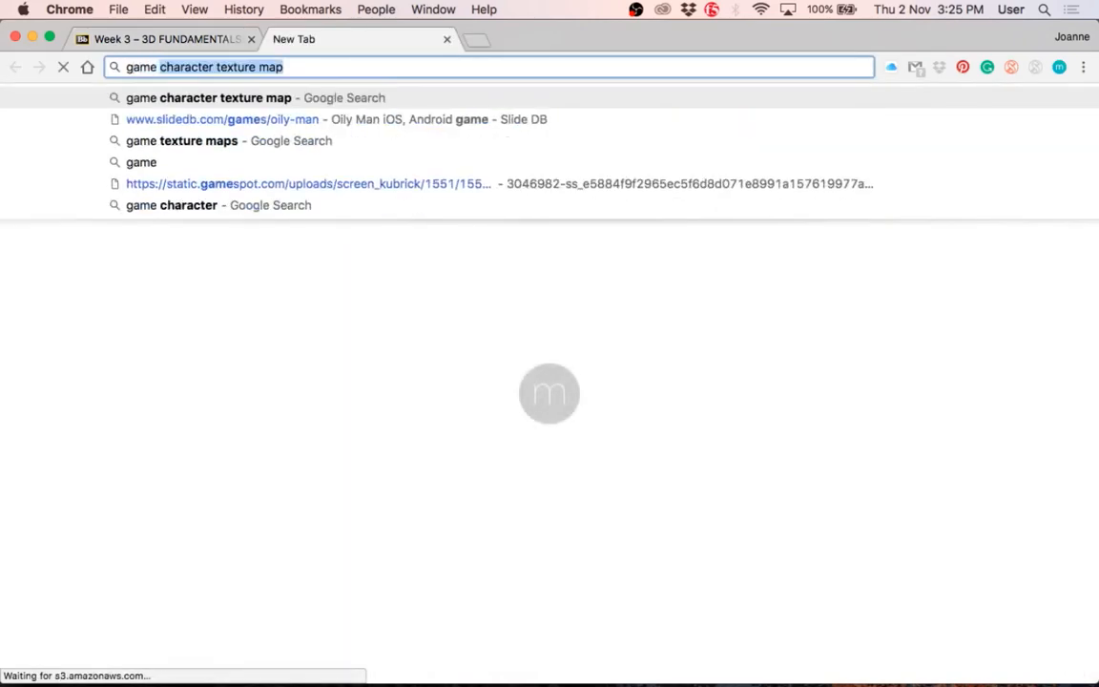
{"action": "key", "text": "Return"}
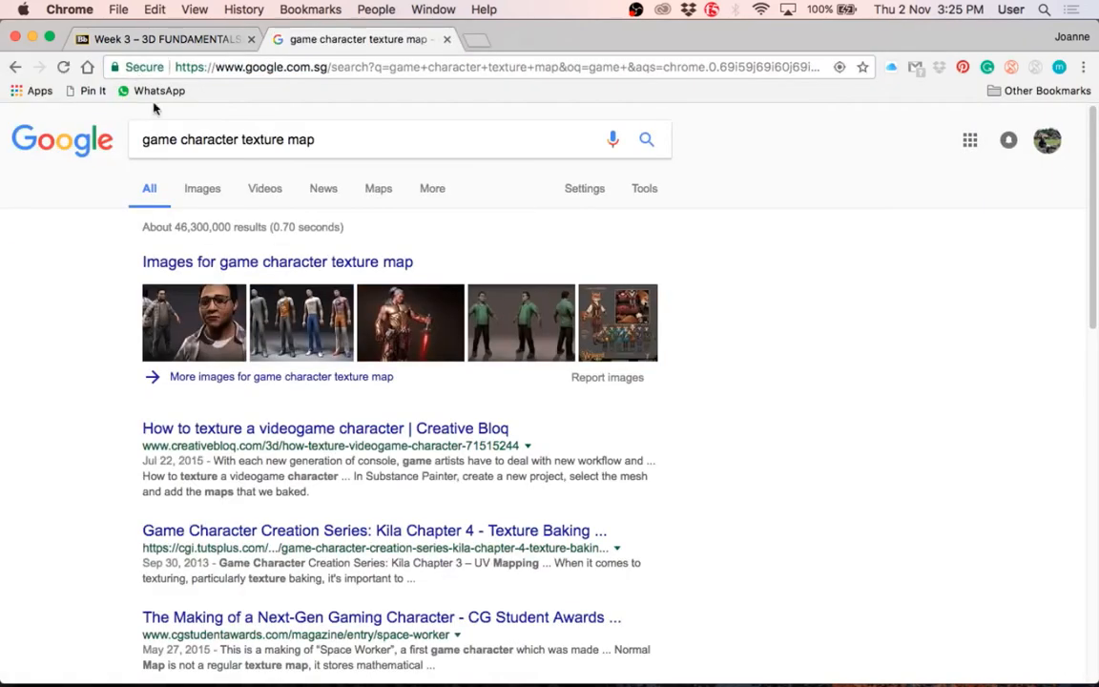
{"action": "left_click", "coordinate": [207, 191]}
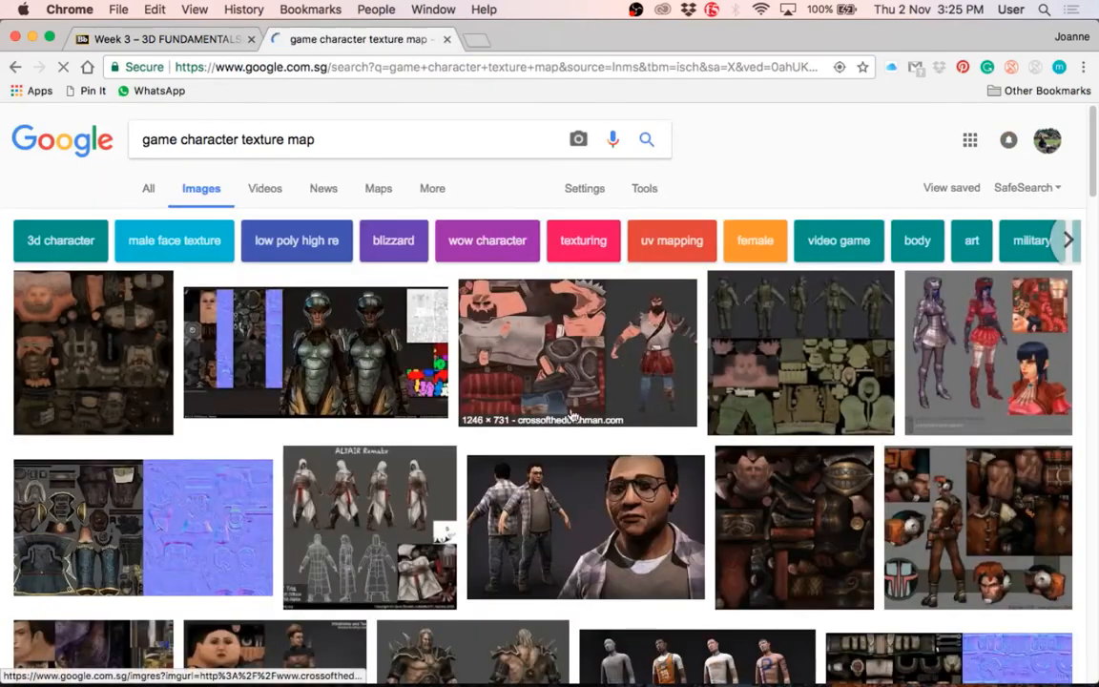
Step: Preview the bearded armoured character's texture map and the military soldier's texture sheet in the image results, and return to Photoshop
{"action": "left_click", "coordinate": [527, 294]}
{"action": "left_click", "coordinate": [94, 162]}
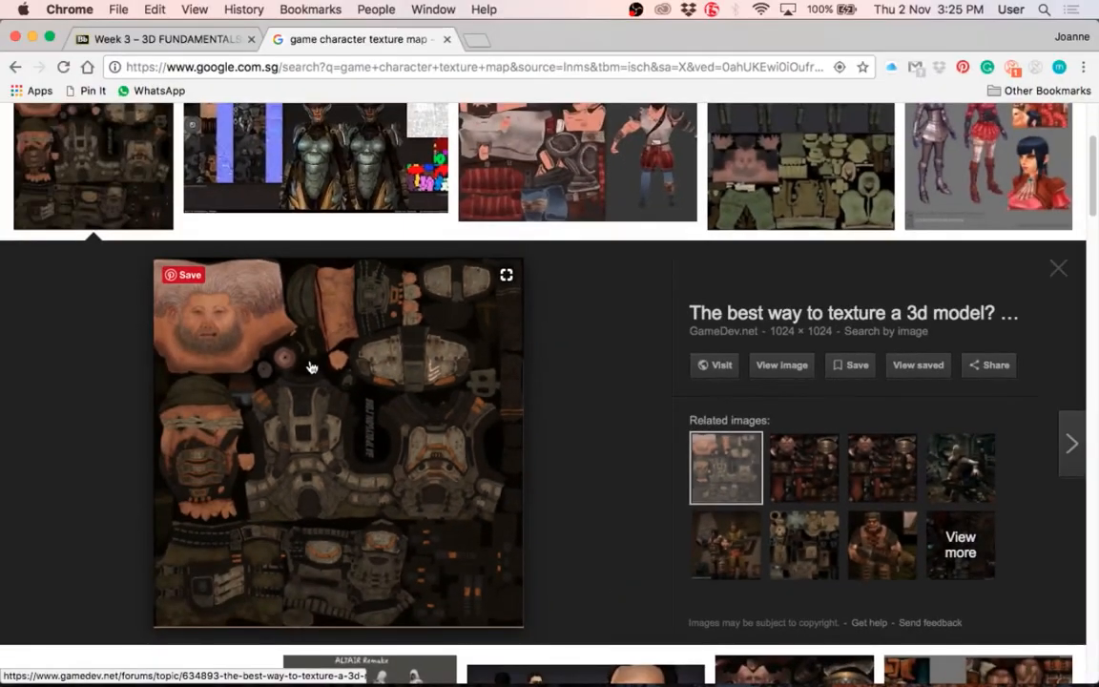
{"action": "left_click", "coordinate": [809, 179]}
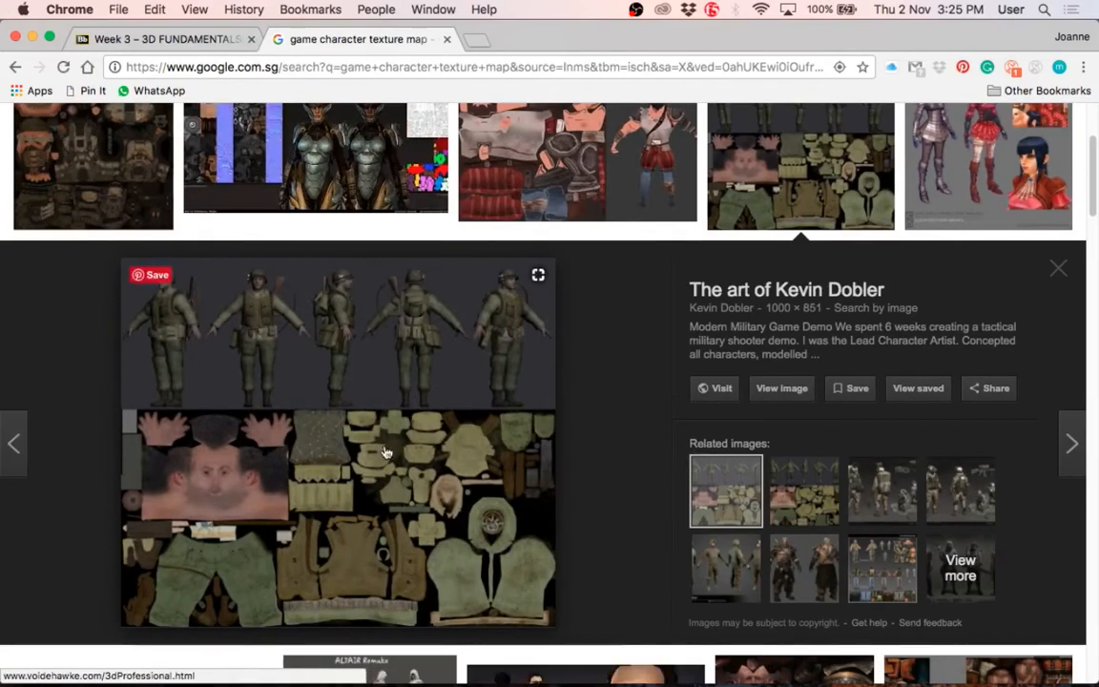
{"action": "mouse_move", "coordinate": [362, 672]}
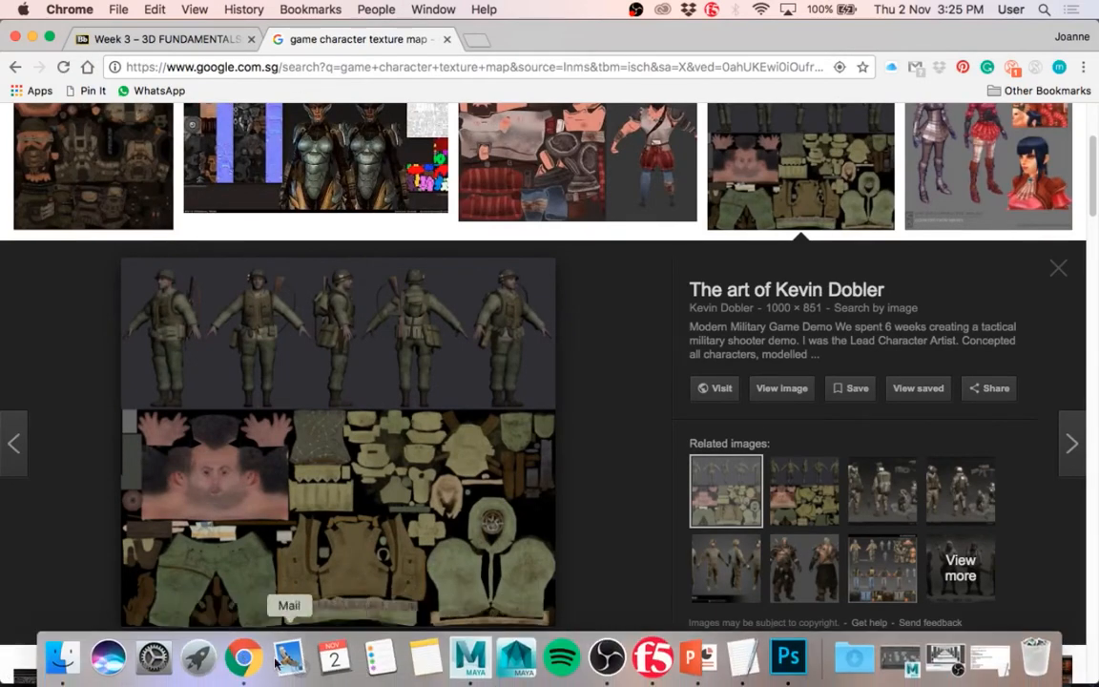
{"action": "left_click", "coordinate": [790, 656]}
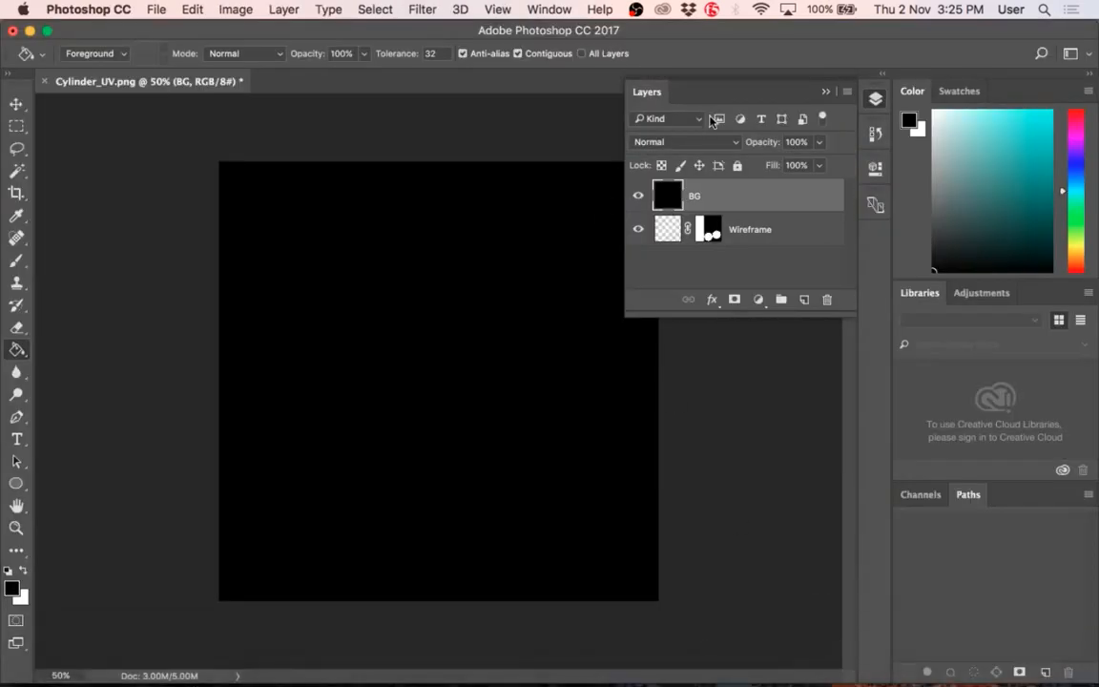
Step: Check the screen recording in OBS and minimize its window to return to Photoshop
{"action": "left_click", "coordinate": [626, 675]}
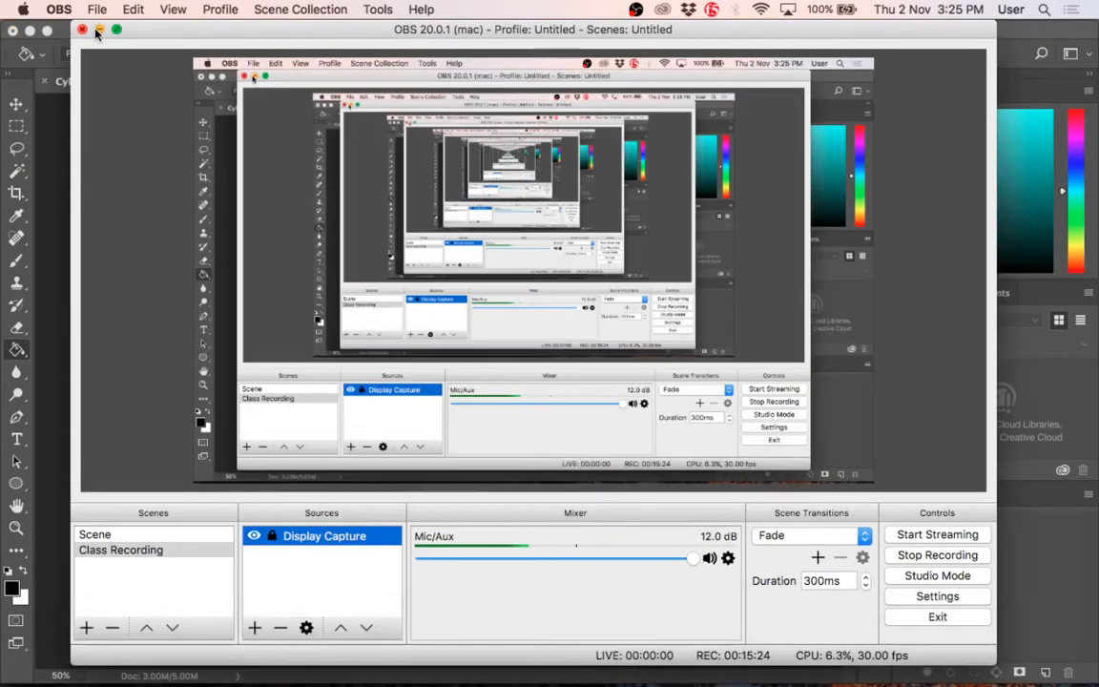
{"action": "left_click", "coordinate": [99, 29]}
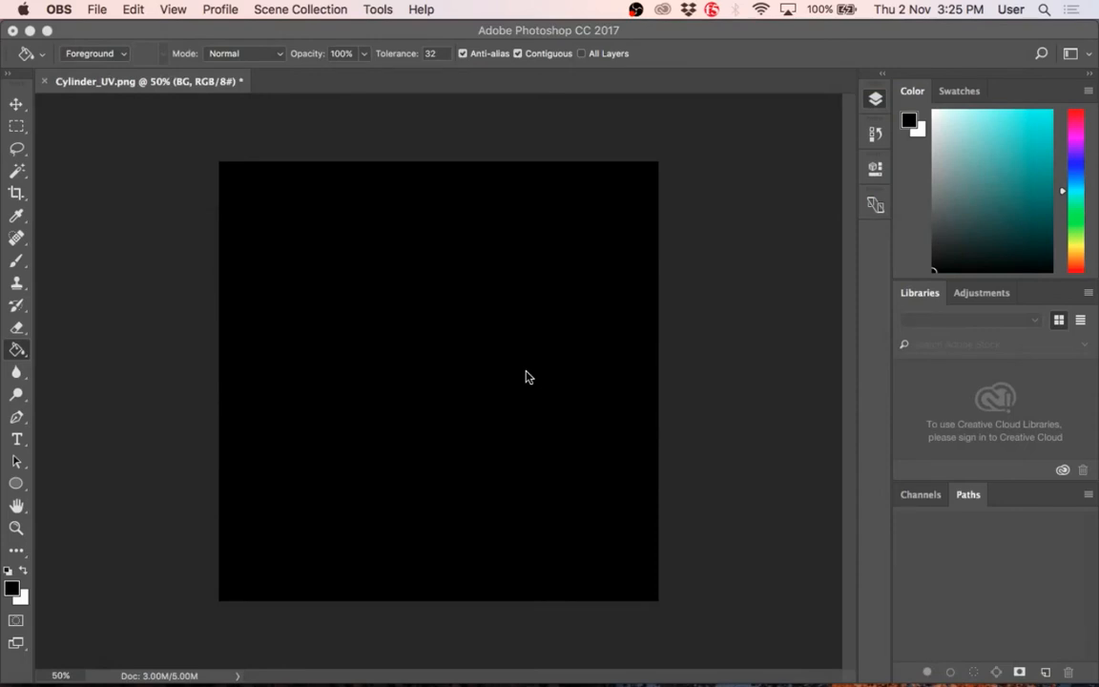
Step: Create a new layer above BG and name it Base Colour
{"action": "left_click", "coordinate": [874, 101]}
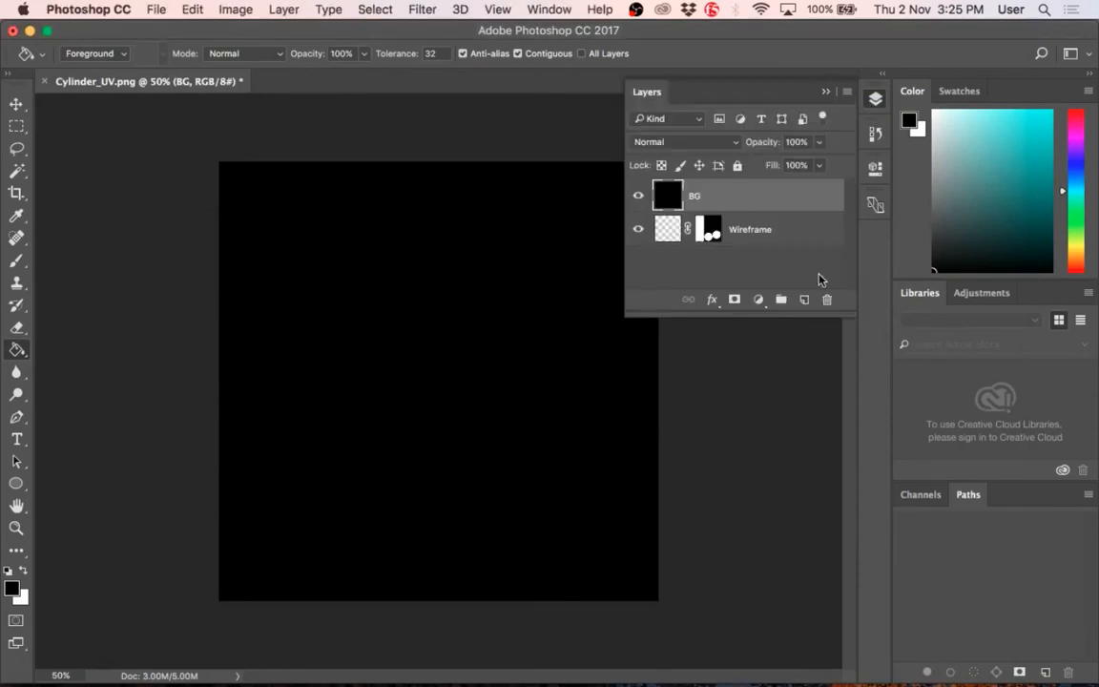
{"action": "left_click", "coordinate": [805, 300]}
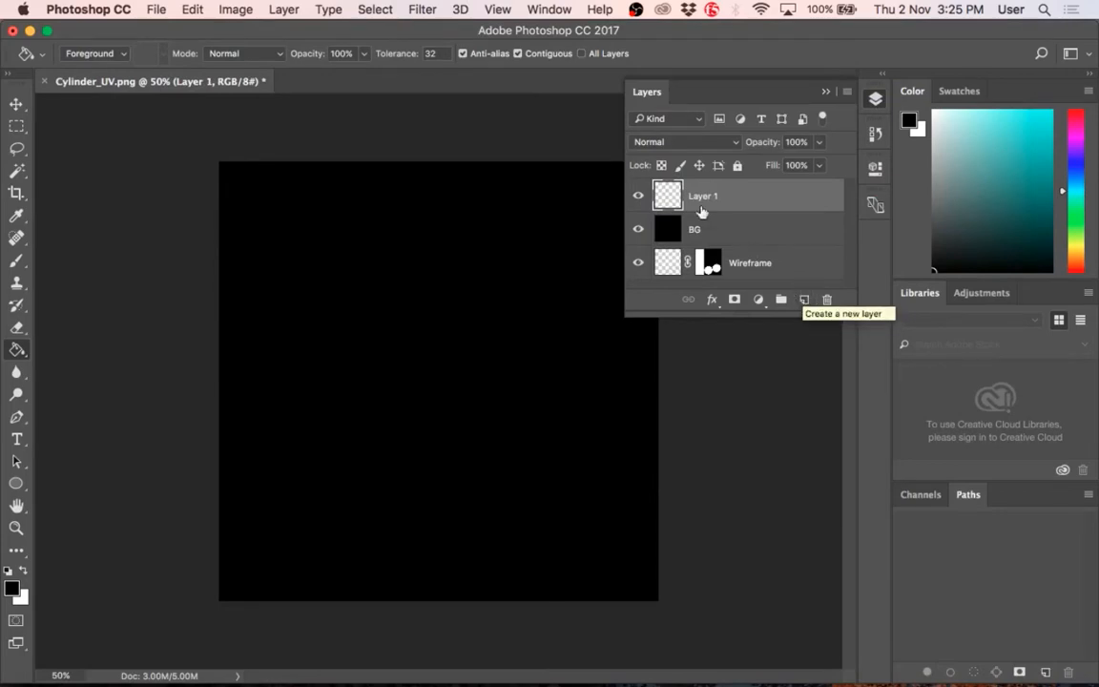
{"action": "type", "text": "Bas"}
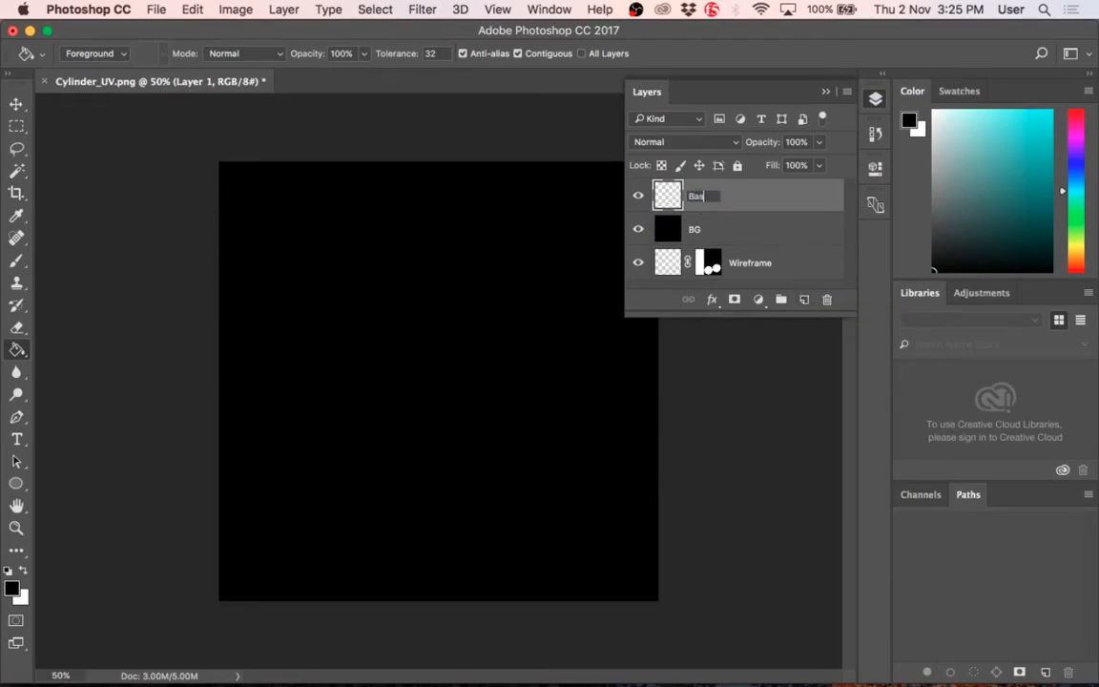
{"action": "type", "text": "e Colour"}
{"action": "key", "text": "Return"}
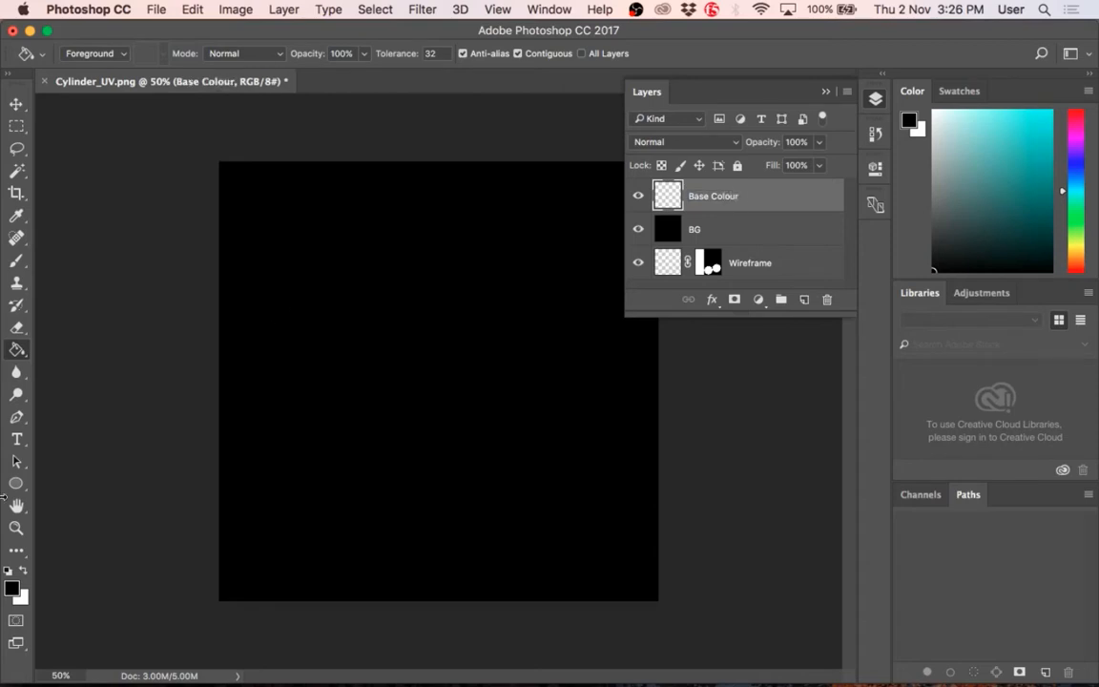
Step: Set the foreground color to light turquoise, hex 85f4eb, and fill the Base Colour layer with it
{"action": "left_click", "coordinate": [12, 589]}
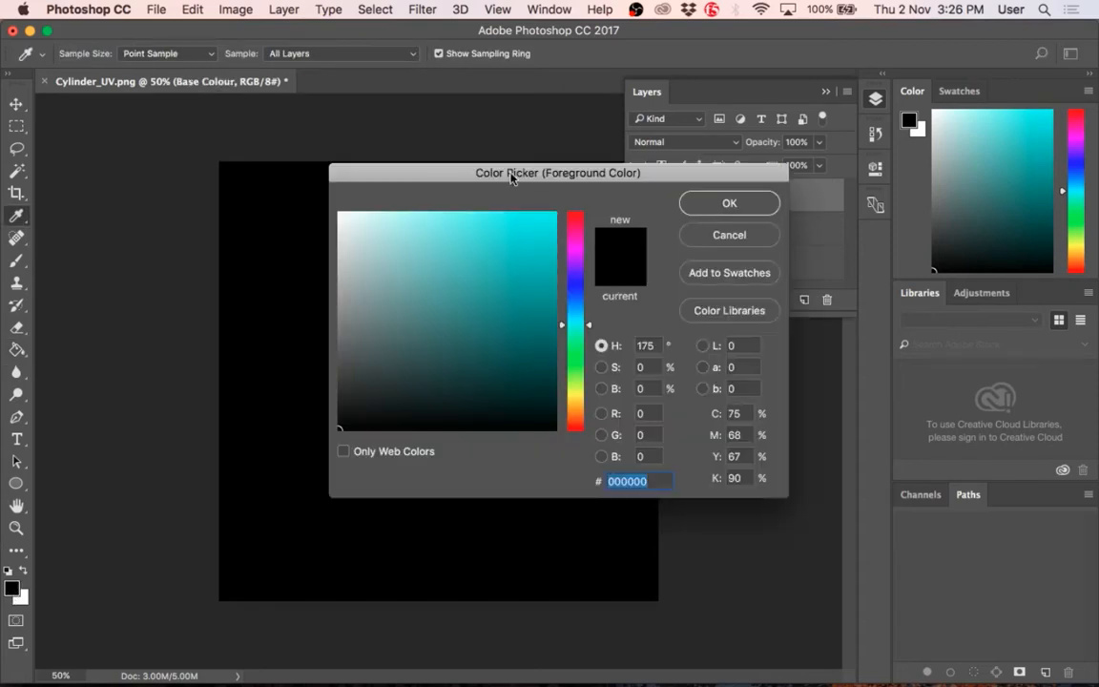
{"action": "left_click_drag", "start_coordinate": [511, 178], "coordinate": [387, 273]}
{"action": "left_click", "coordinate": [380, 352]}
{"action": "mouse_move", "coordinate": [345, 333]}
{"action": "left_mouse_down"}
{"action": "mouse_move", "coordinate": [334, 317]}
{"action": "mouse_move", "coordinate": [658, 300]}
{"action": "mouse_move", "coordinate": [240, 374]}
{"action": "mouse_move", "coordinate": [331, 329]}
{"action": "mouse_move", "coordinate": [313, 314]}
{"action": "left_mouse_up"}
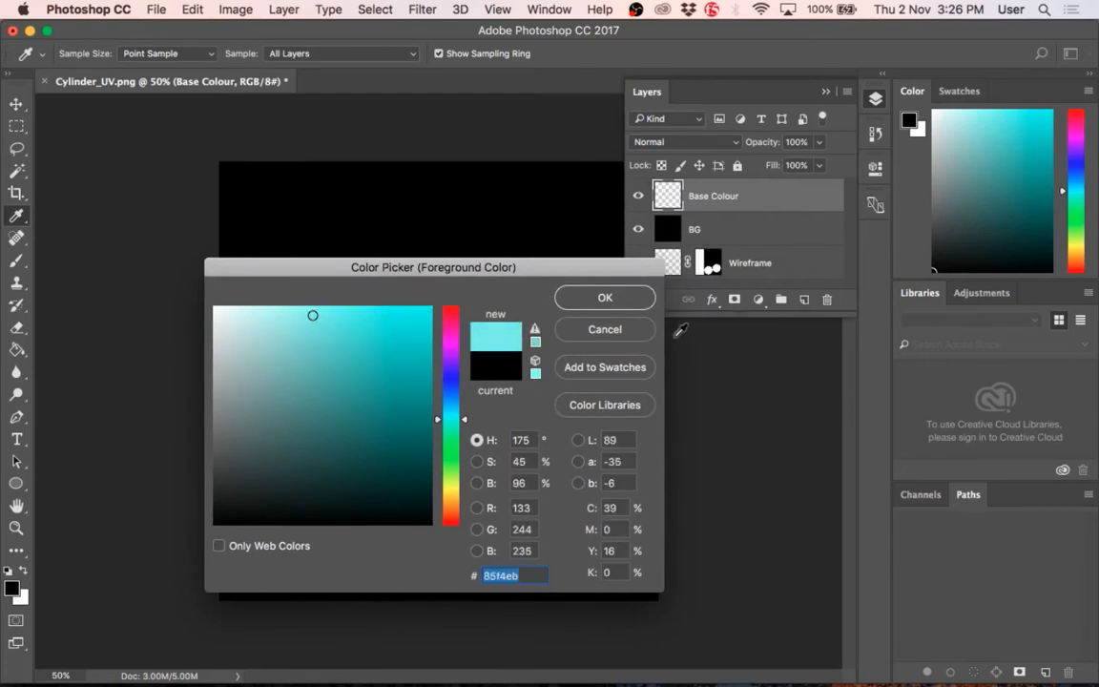
{"action": "left_click", "coordinate": [605, 298]}
{"action": "key", "text": "g"}
{"action": "left_click", "coordinate": [498, 340]}
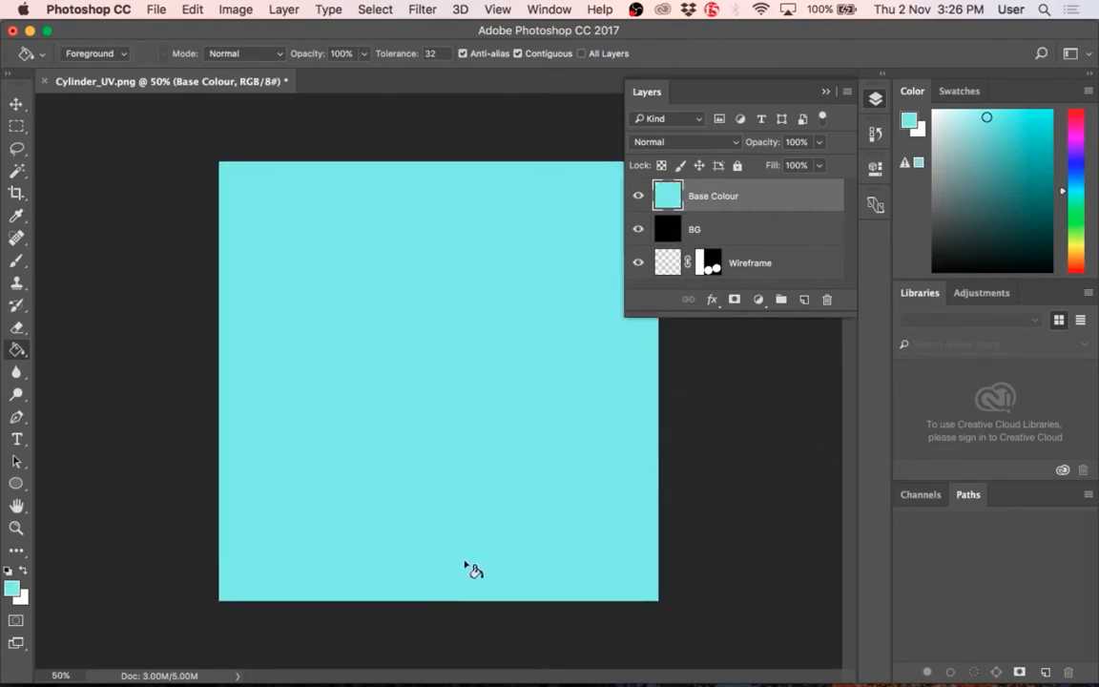
Step: Choose a deeper teal as the foreground color and refill the Base Colour layer with it
{"action": "left_click", "coordinate": [13, 586]}
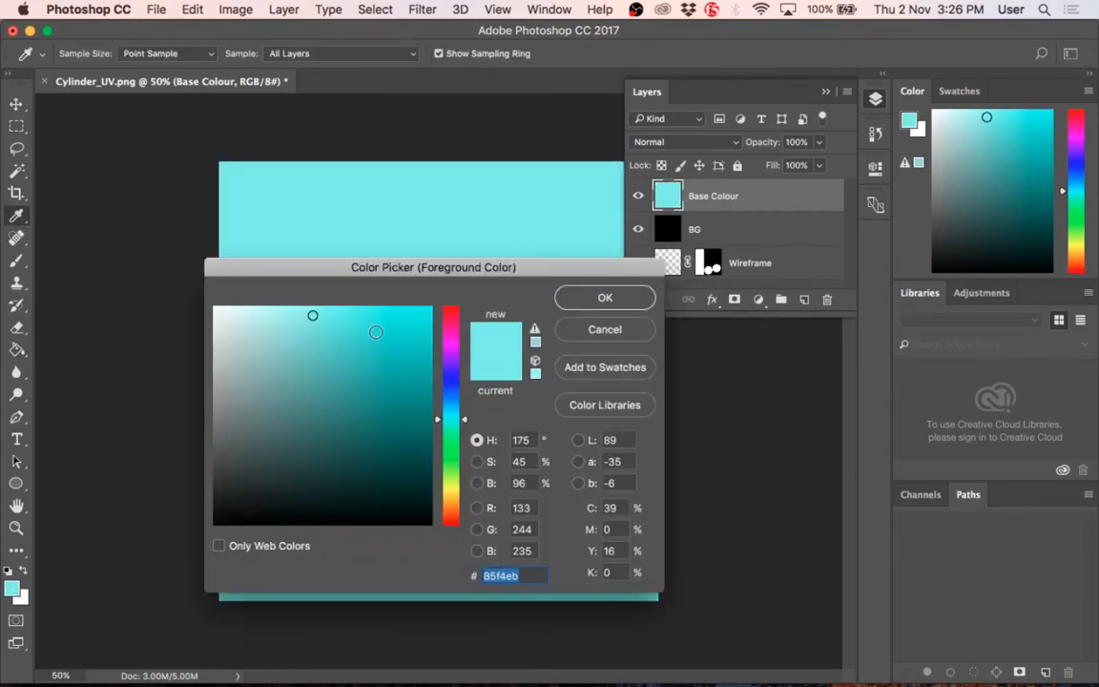
{"action": "left_click_drag", "start_coordinate": [361, 340], "coordinate": [350, 342]}
{"action": "left_click", "coordinate": [628, 291]}
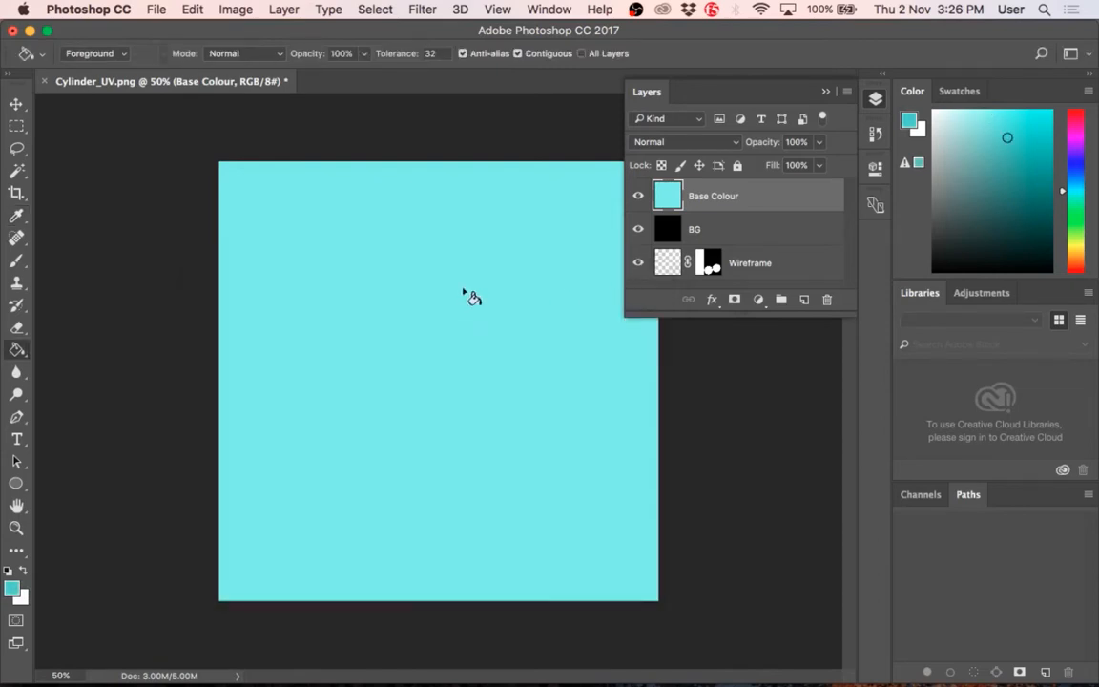
{"action": "left_click", "coordinate": [422, 297]}
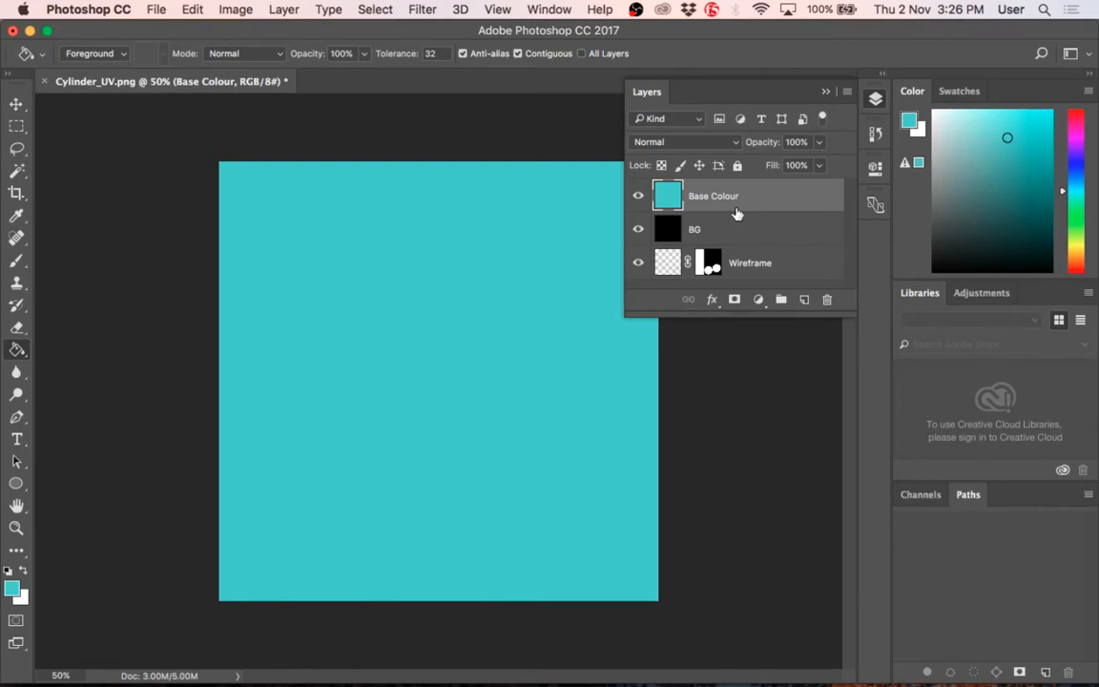
Step: Move the Wireframe layer above Base Colour to the top of the layer stack
{"action": "left_click", "coordinate": [716, 229]}
{"action": "left_click", "coordinate": [723, 199]}
{"action": "left_click_drag", "start_coordinate": [784, 268], "coordinate": [755, 182]}
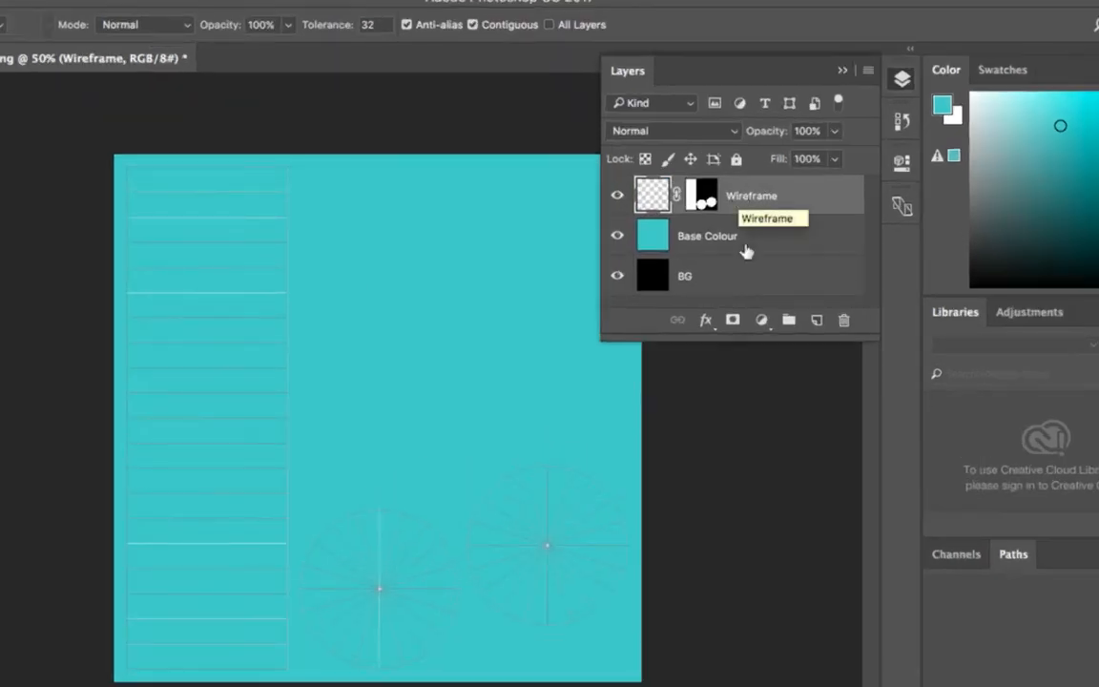
Step: Move the layer mask from the Wireframe layer to the Base Colour layer
{"action": "left_click_drag", "start_coordinate": [863, 335], "coordinate": [863, 427]}
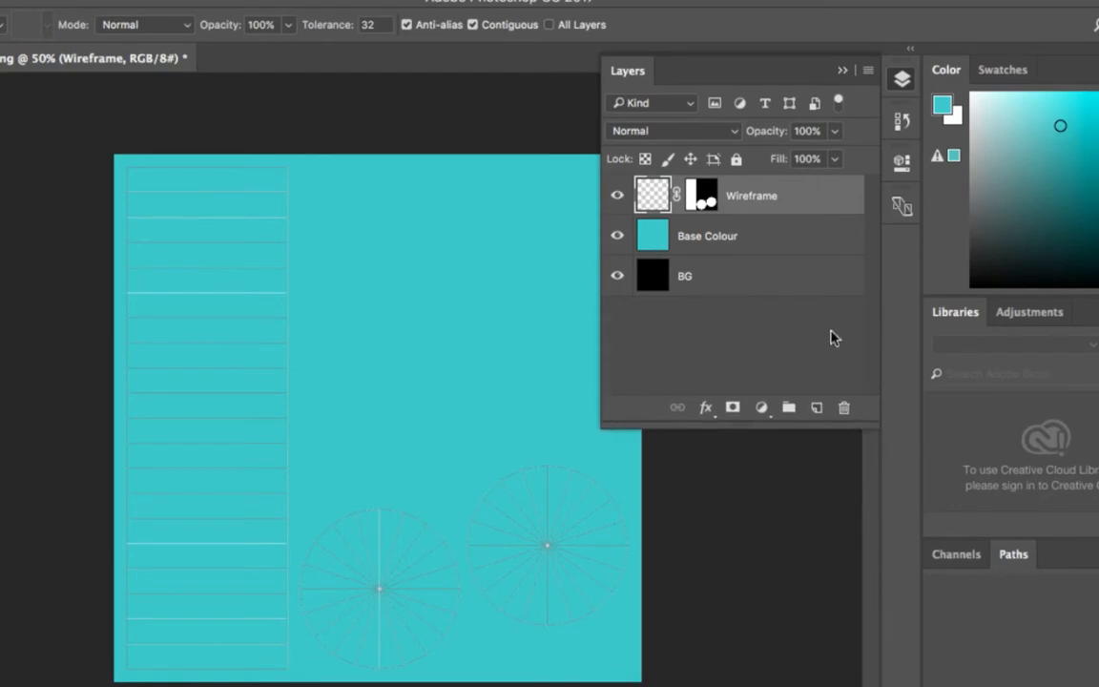
{"action": "mouse_move", "coordinate": [794, 192]}
{"action": "left_mouse_down"}
{"action": "mouse_move", "coordinate": [806, 356]}
{"action": "mouse_move", "coordinate": [785, 277]}
{"action": "mouse_move", "coordinate": [785, 189]}
{"action": "left_mouse_up"}
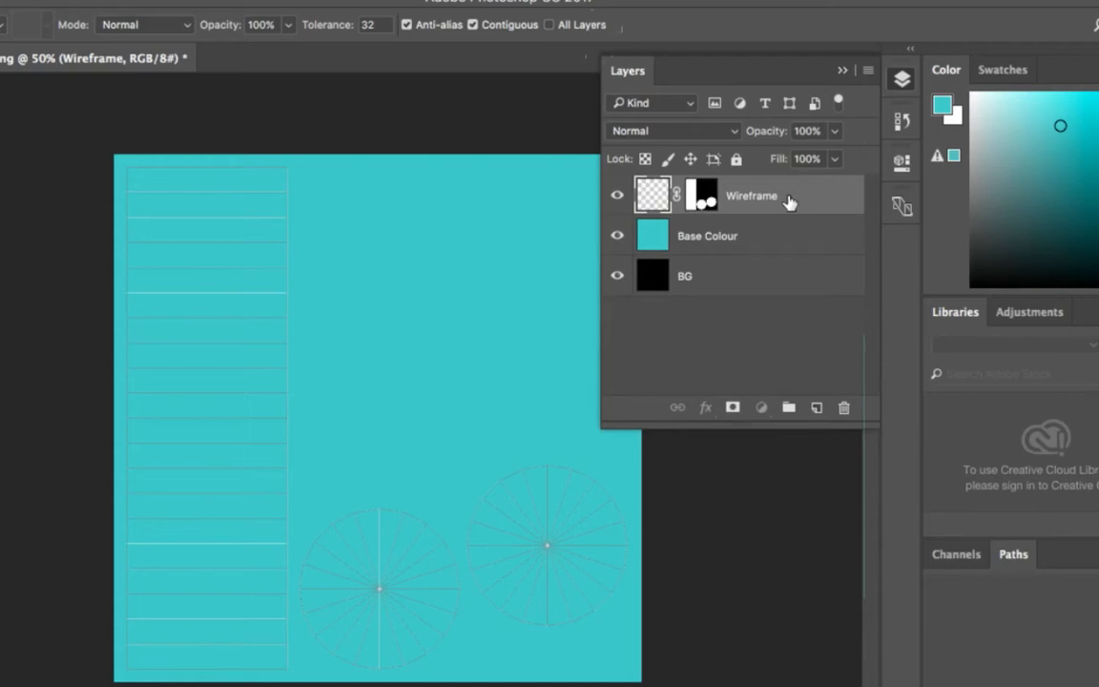
{"action": "left_click", "coordinate": [758, 284]}
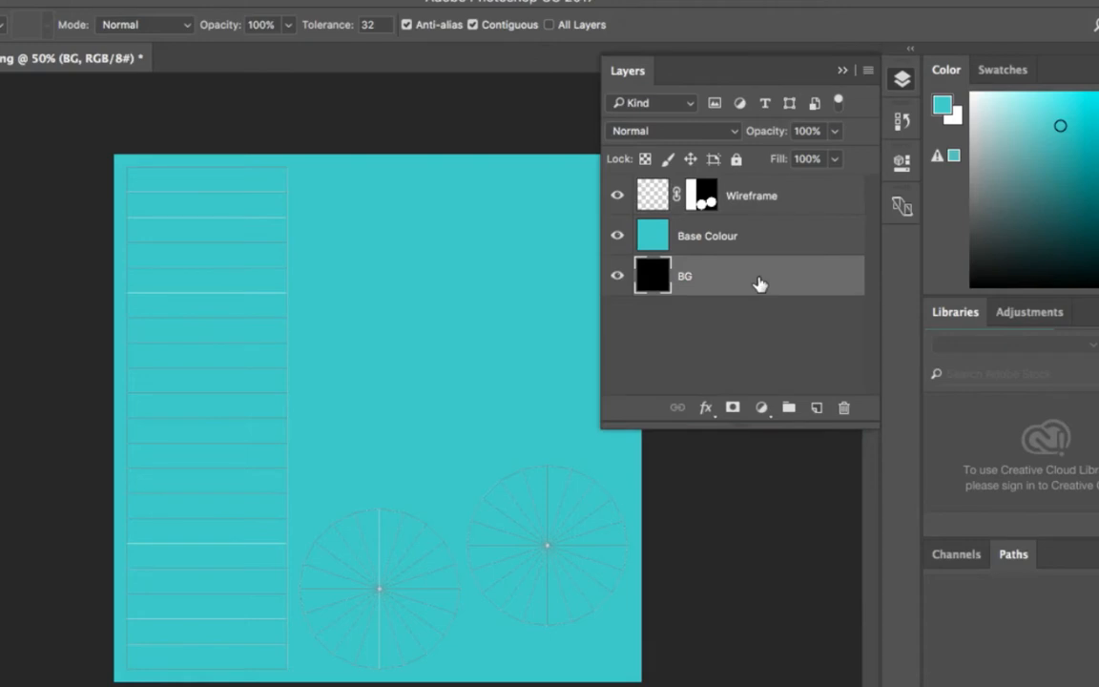
{"action": "left_click", "coordinate": [763, 248]}
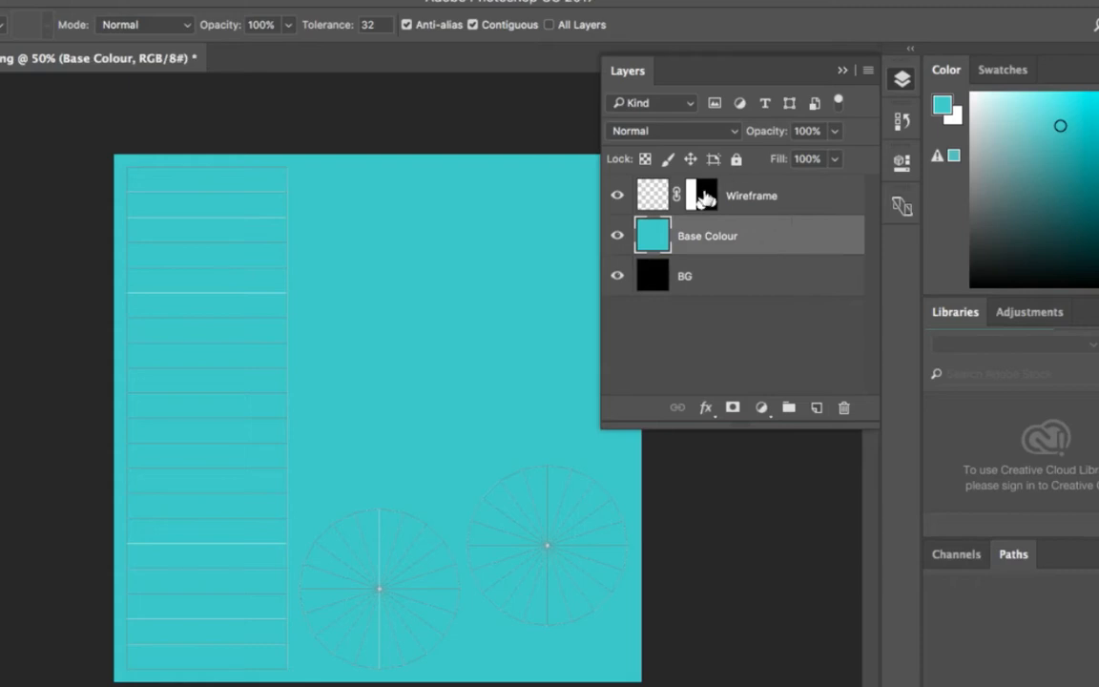
{"action": "left_click_drag", "start_coordinate": [703, 198], "coordinate": [699, 240]}
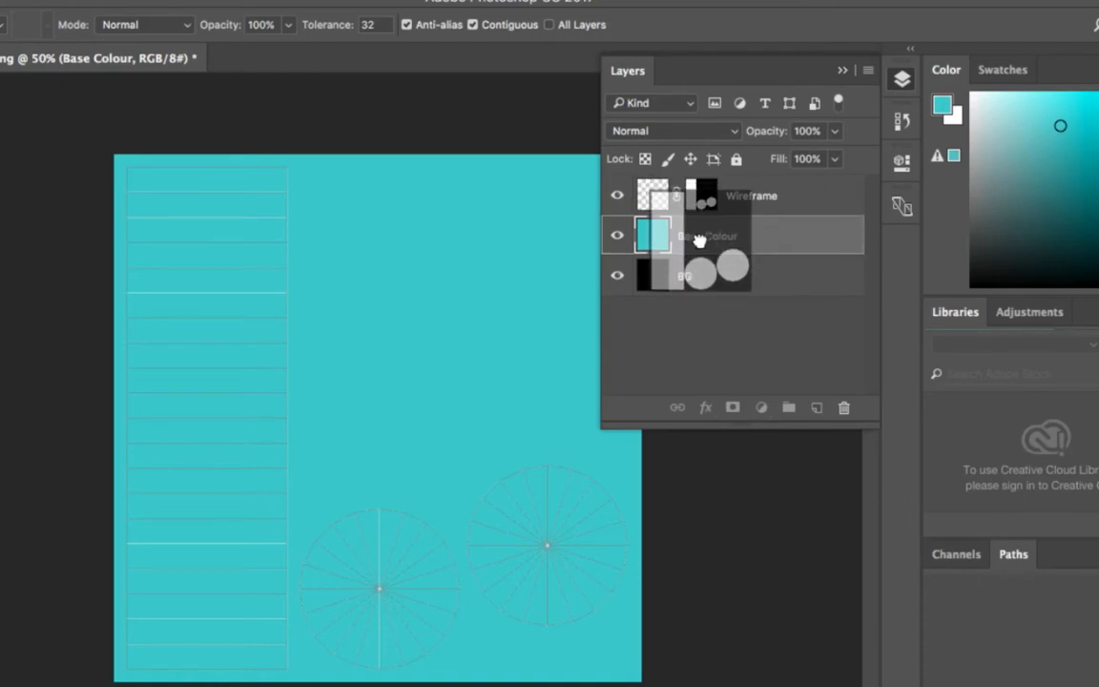
{"action": "left_click_drag", "start_coordinate": [700, 240], "coordinate": [701, 245]}
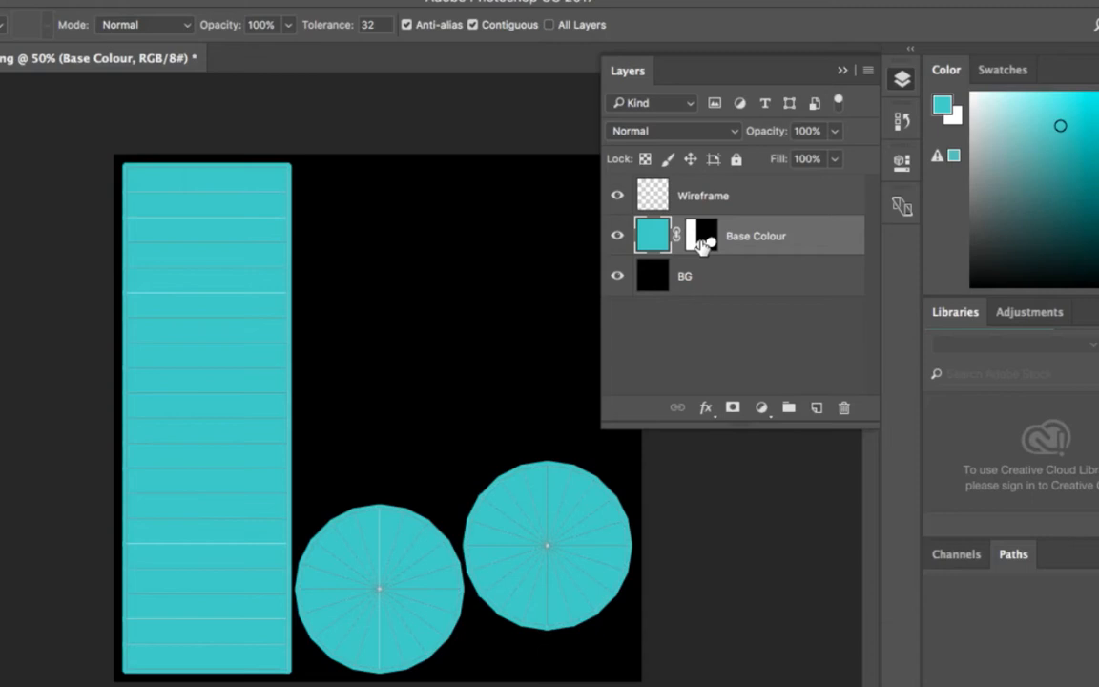
Step: Create a new layer above Base Colour and choose a dark teal as the foreground color
{"action": "left_click", "coordinate": [816, 408]}
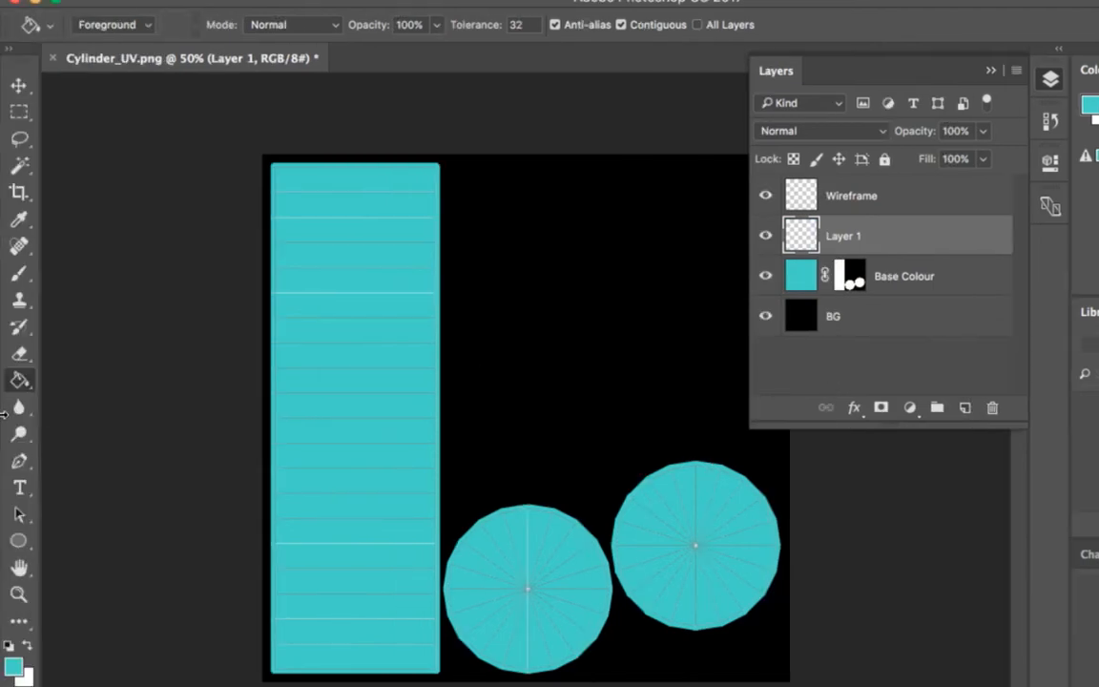
{"action": "left_click", "coordinate": [13, 648]}
{"action": "left_click", "coordinate": [446, 441]}
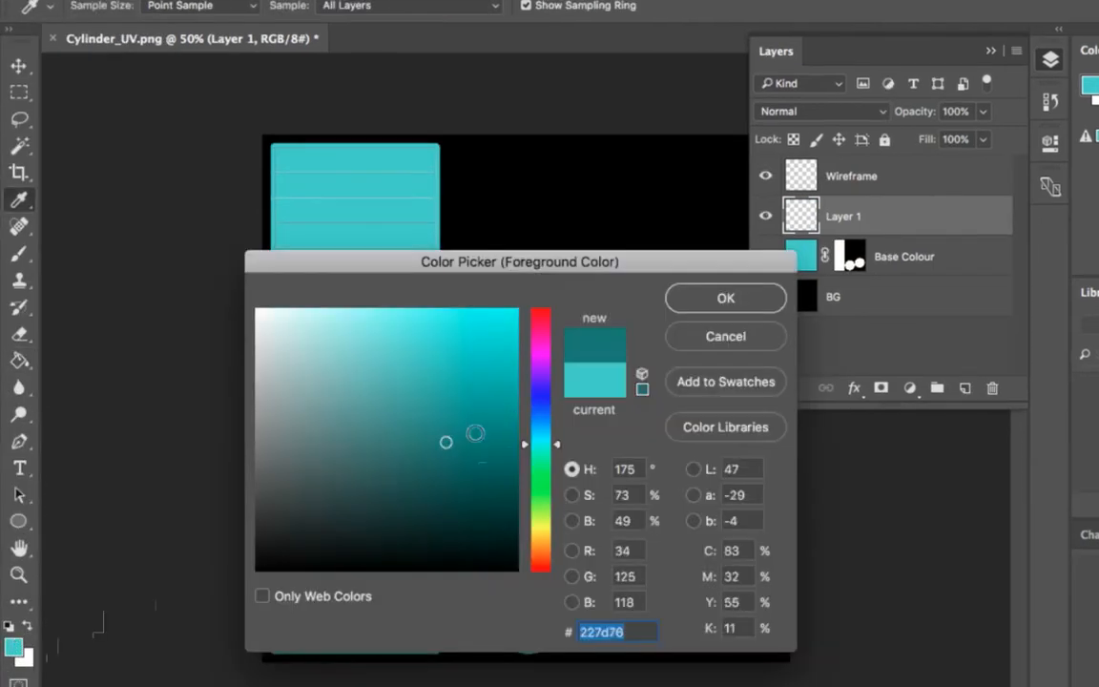
{"action": "left_click", "coordinate": [718, 298]}
{"action": "key", "text": "g"}
{"action": "left_click", "coordinate": [400, 289]}
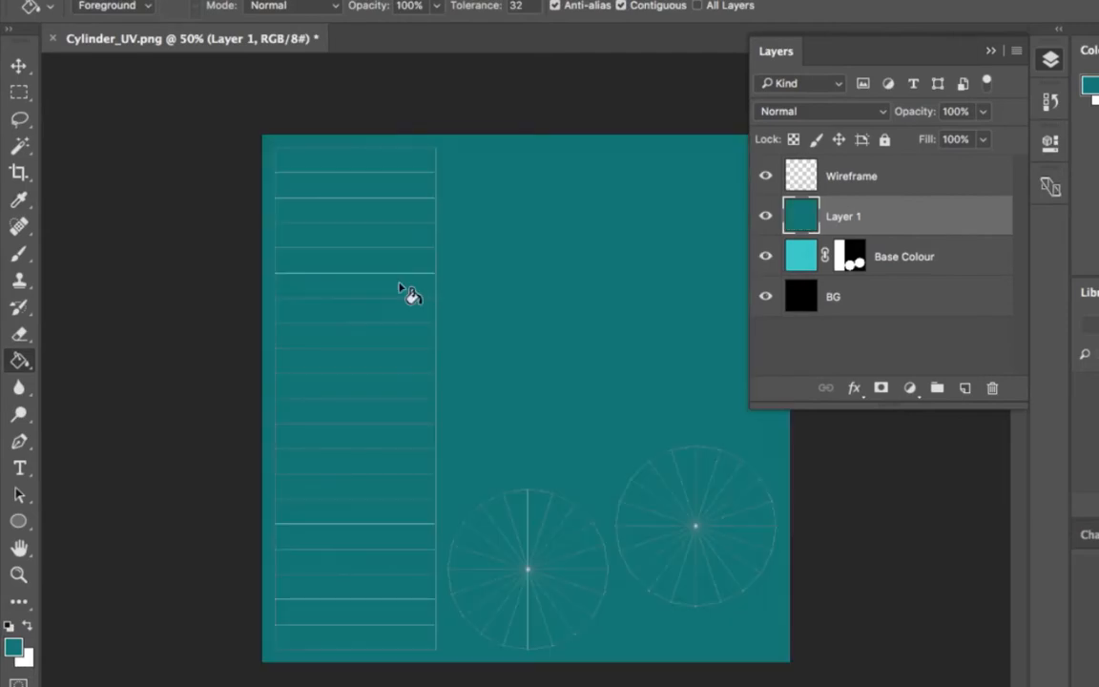
{"action": "key", "text": "ctrl+z"}
Step: Paint a dark teal brush patch on Layer 1, crossing the right edge of the rectangular UV strip in its upper part
{"action": "key", "text": "b"}
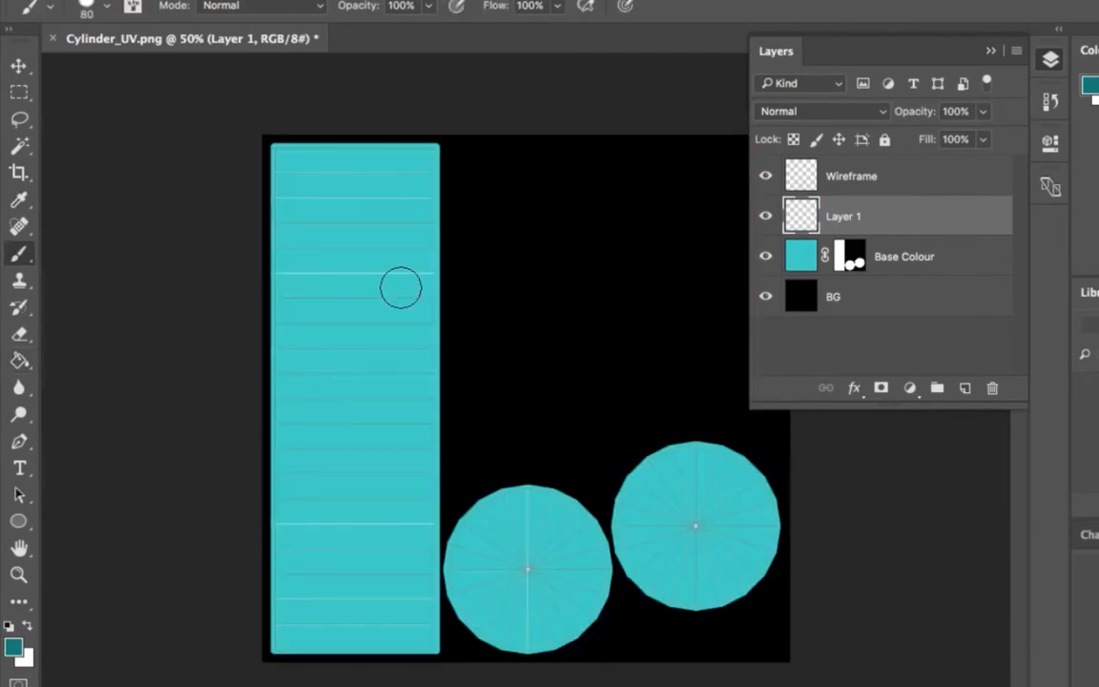
{"action": "mouse_move", "coordinate": [399, 288]}
{"action": "left_mouse_down"}
{"action": "mouse_move", "coordinate": [438, 274]}
{"action": "mouse_move", "coordinate": [436, 310]}
{"action": "left_mouse_up"}
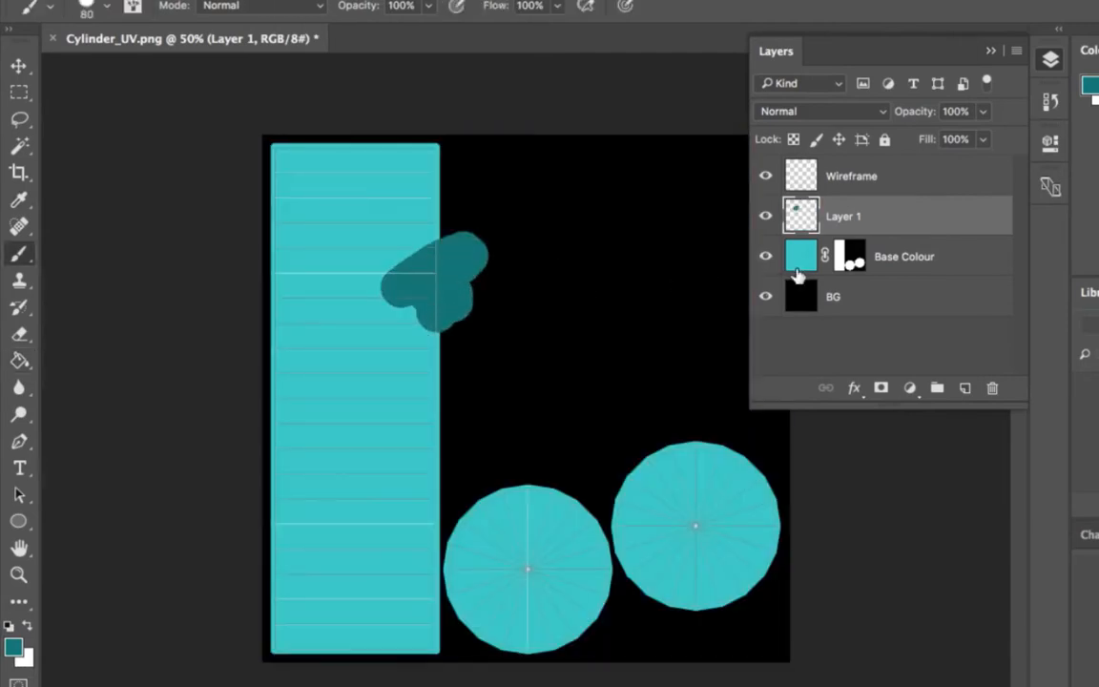
Step: Try copying the Base Colour layer mask onto Layer 1, and undo the copy
{"action": "left_click_drag", "start_coordinate": [854, 267], "coordinate": [849, 217]}
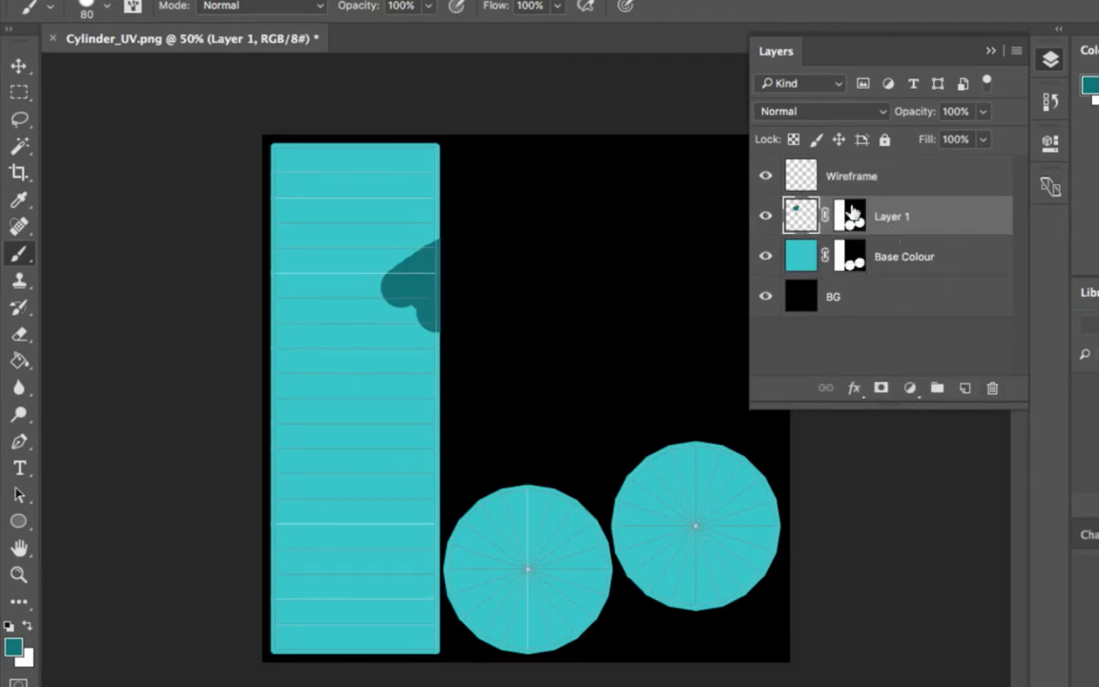
{"action": "mouse_move", "coordinate": [857, 222]}
{"action": "left_mouse_down"}
{"action": "mouse_move", "coordinate": [852, 257]}
{"action": "mouse_move", "coordinate": [858, 220]}
{"action": "left_mouse_up"}
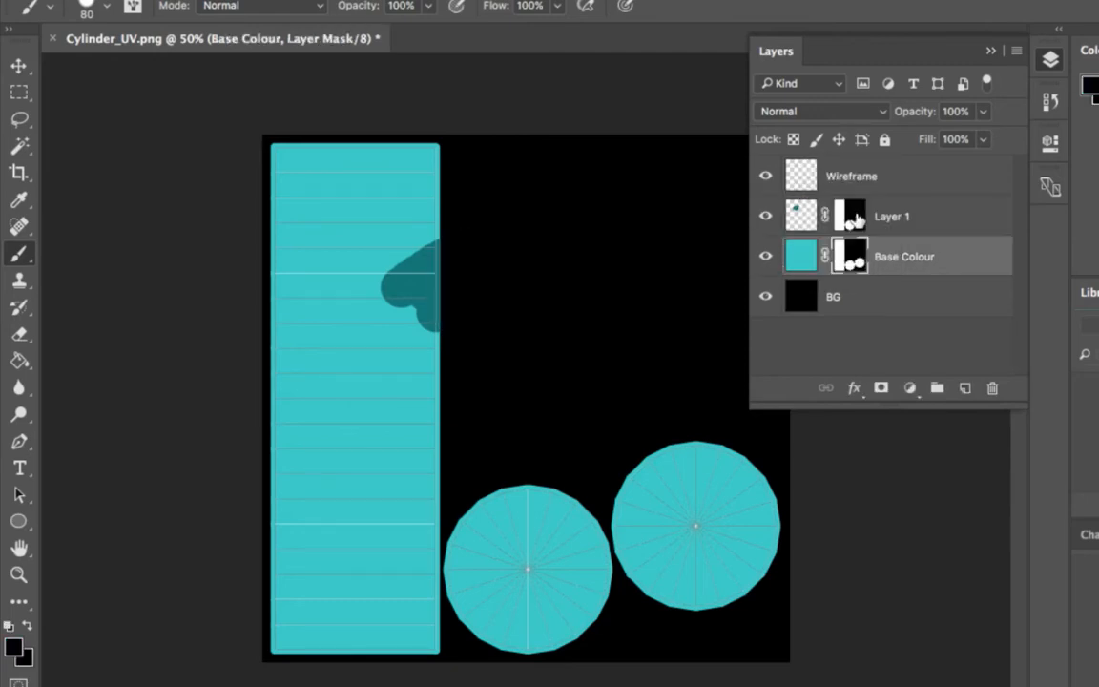
{"action": "key", "text": "super+z"}
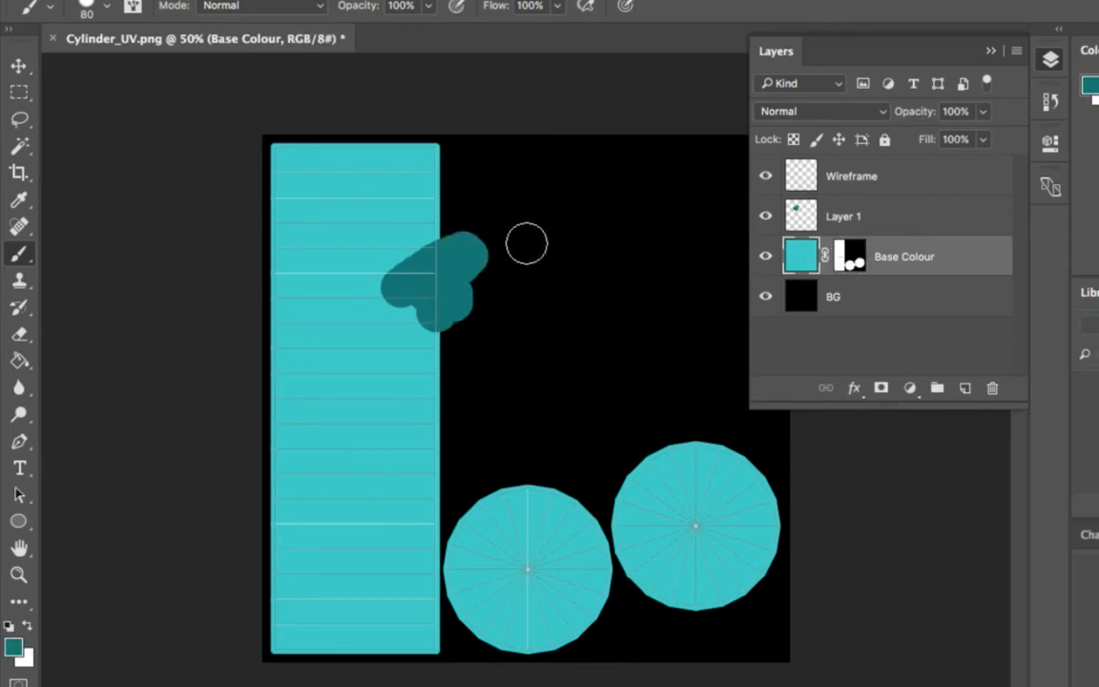
Step: Duplicate the painted patch on Layer 1 four times, spreading the copies across the black area beside the strip
{"action": "left_click", "coordinate": [18, 65]}
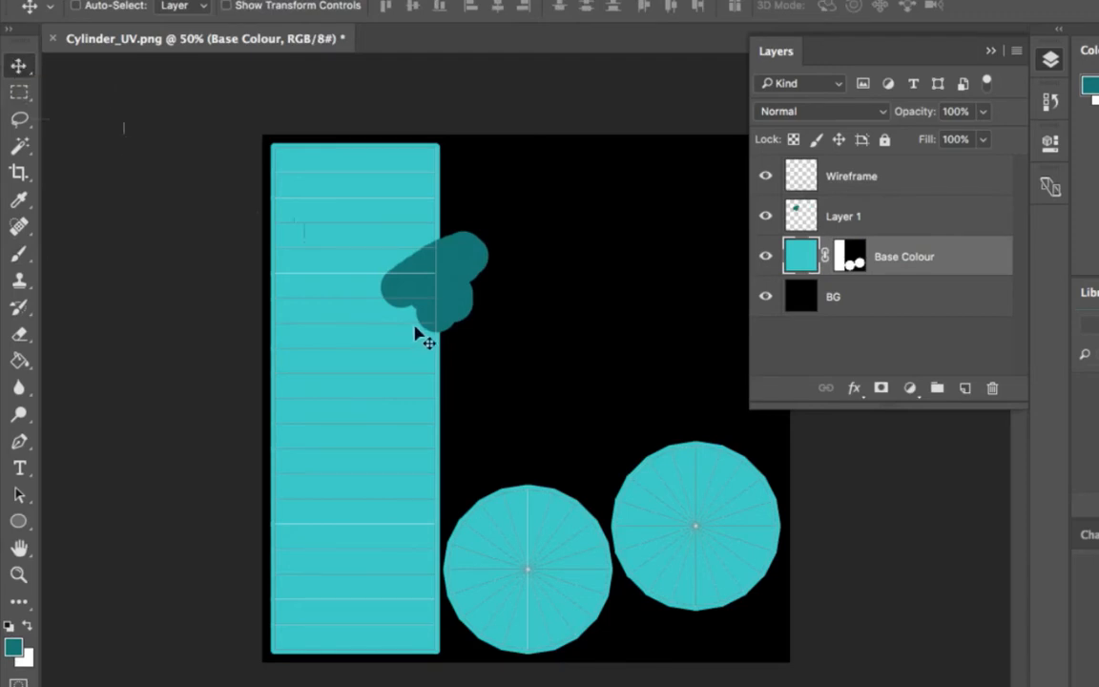
{"action": "left_click", "coordinate": [901, 229]}
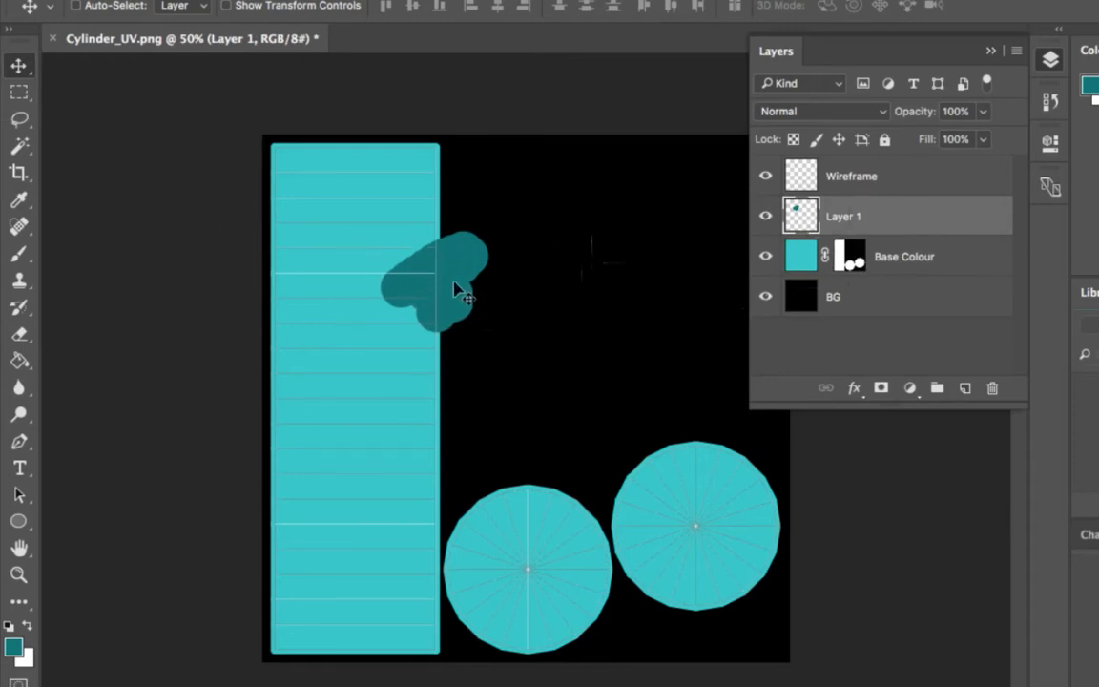
{"action": "left_click_drag", "start_coordinate": [461, 289], "coordinate": [674, 241]}
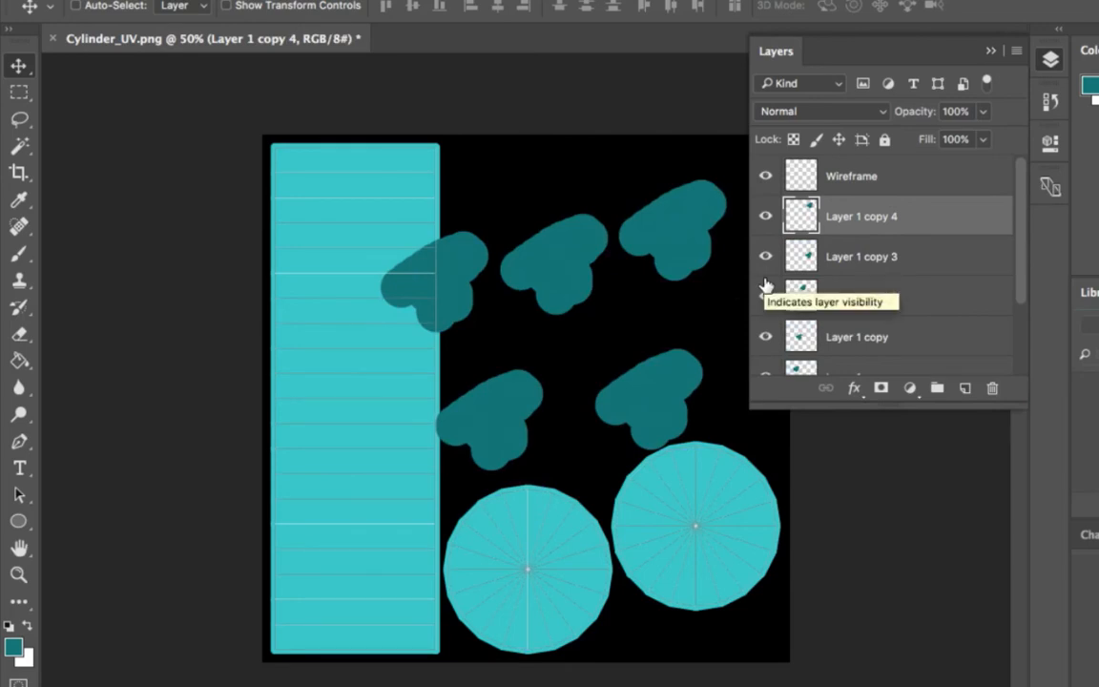
Step: Delete the four duplicates of Layer 1, keeping the original
{"action": "scroll", "coordinate": [765, 286], "scroll_direction": "down", "scroll_amount": 1}
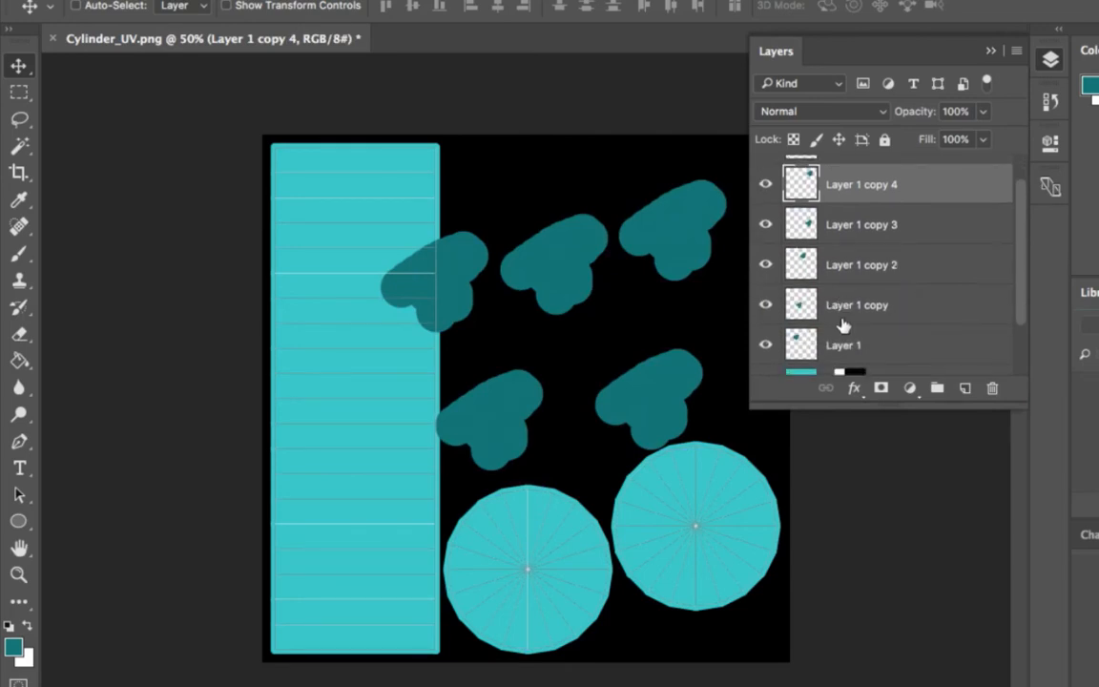
{"action": "left_click", "coordinate": [796, 307], "text": "shift"}
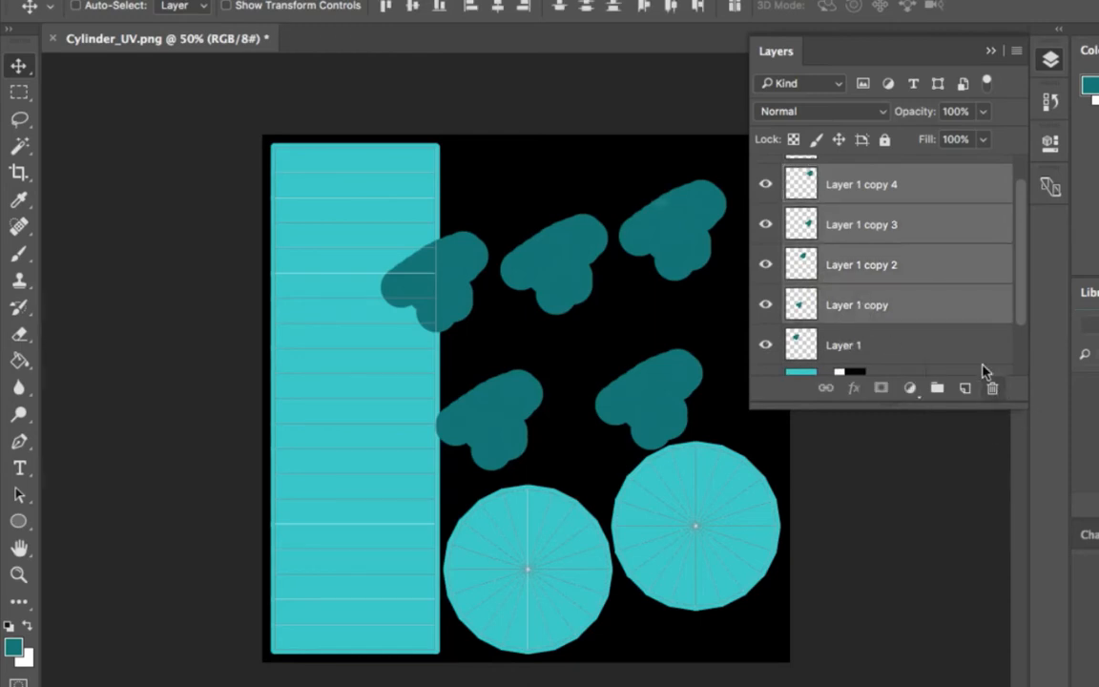
{"action": "left_click", "coordinate": [992, 387]}
{"action": "key", "text": "Return"}
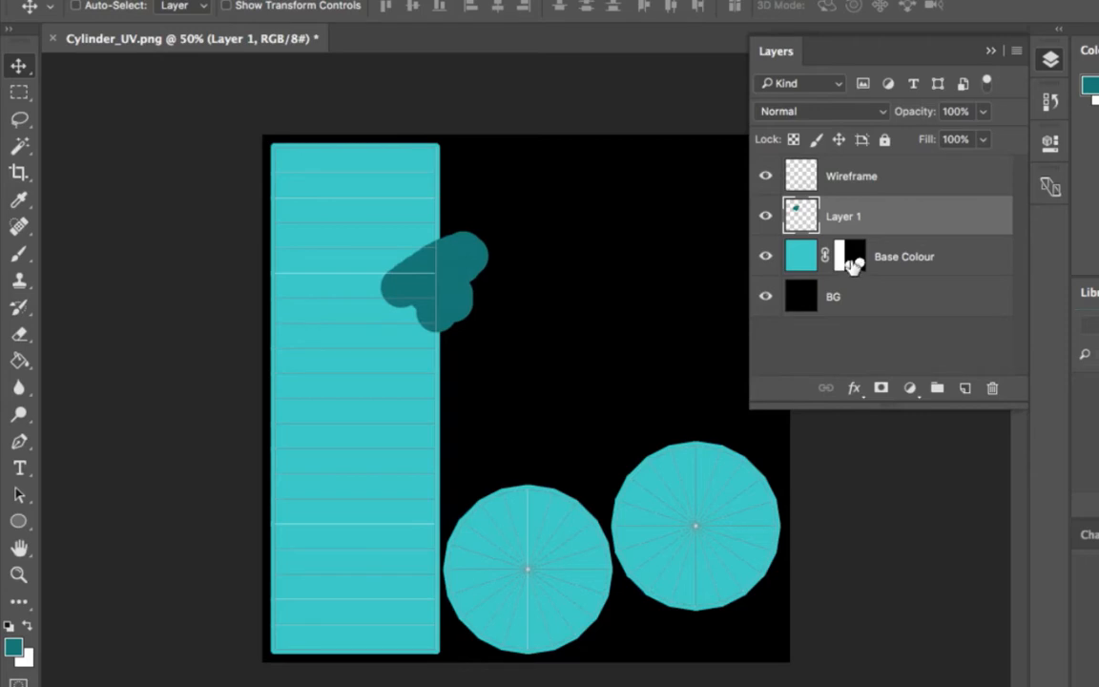
Step: Try masking Layer 1 with a duplicate of the Base Colour mask once more, and undo it
{"action": "left_click_drag", "start_coordinate": [851, 272], "coordinate": [852, 217]}
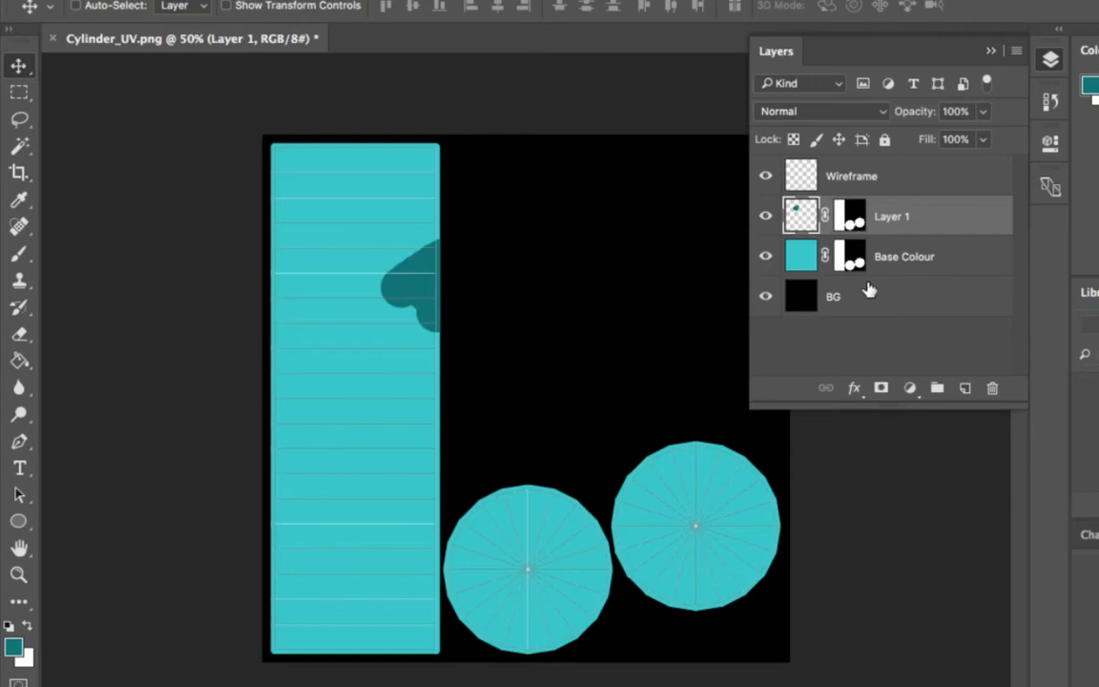
{"action": "key", "text": "ctrl+z"}
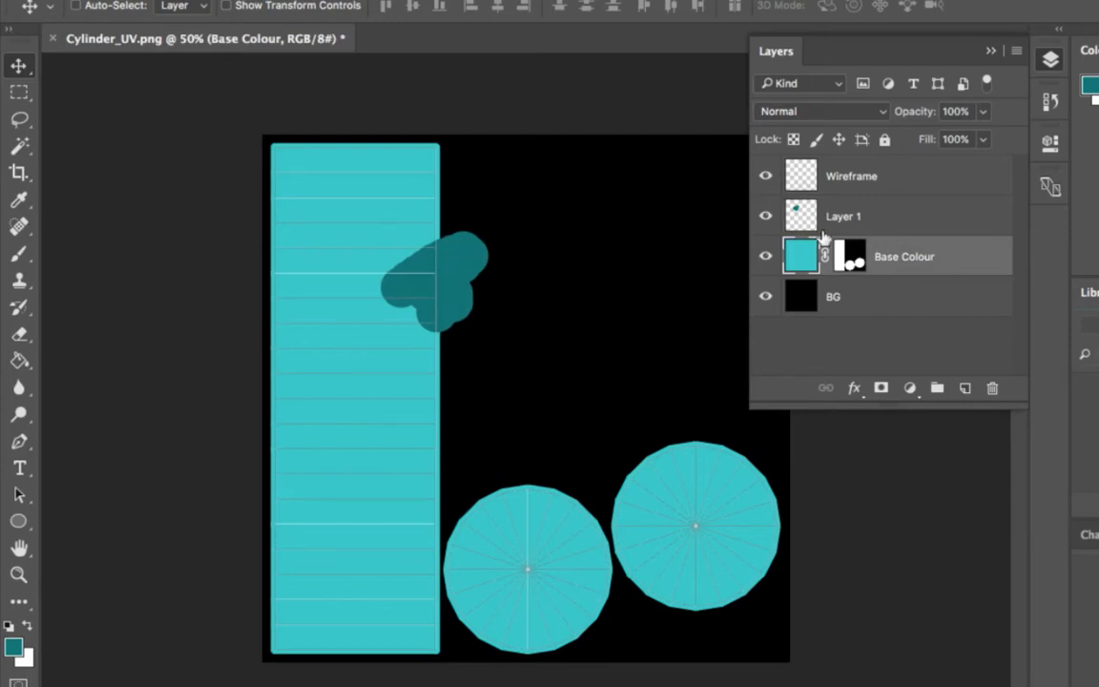
Step: Group Layer 1 and Base Colour together in a new layer group
{"action": "left_click", "coordinate": [902, 225], "text": "super"}
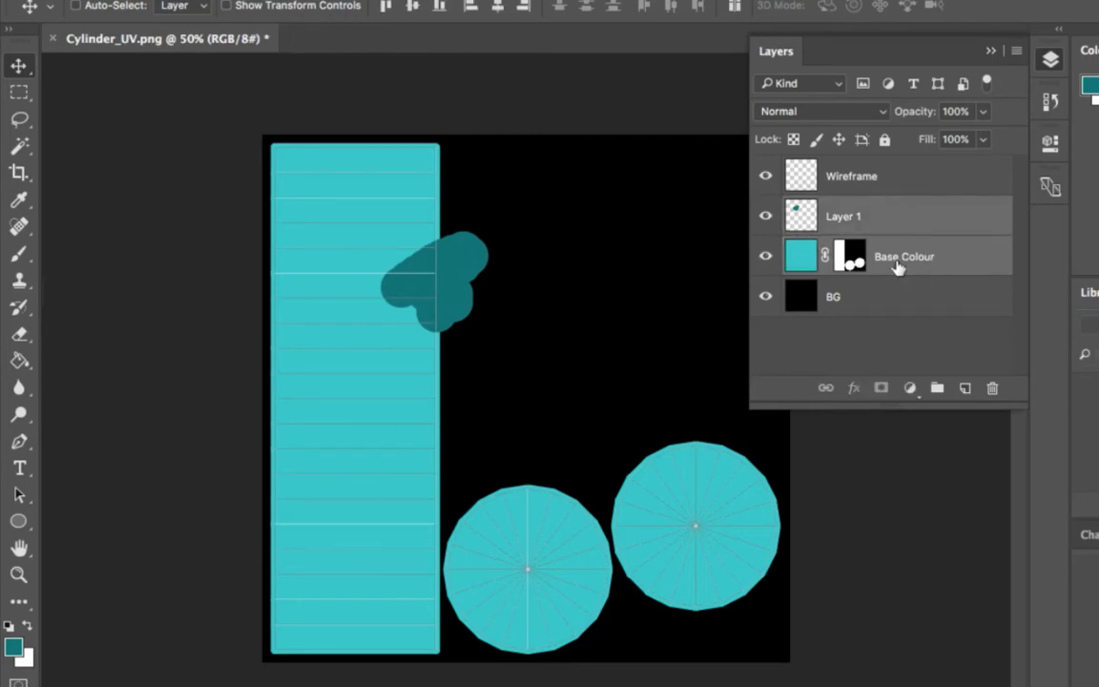
{"action": "left_click", "coordinate": [898, 225], "text": "super"}
{"action": "left_click", "coordinate": [898, 219], "text": "super"}
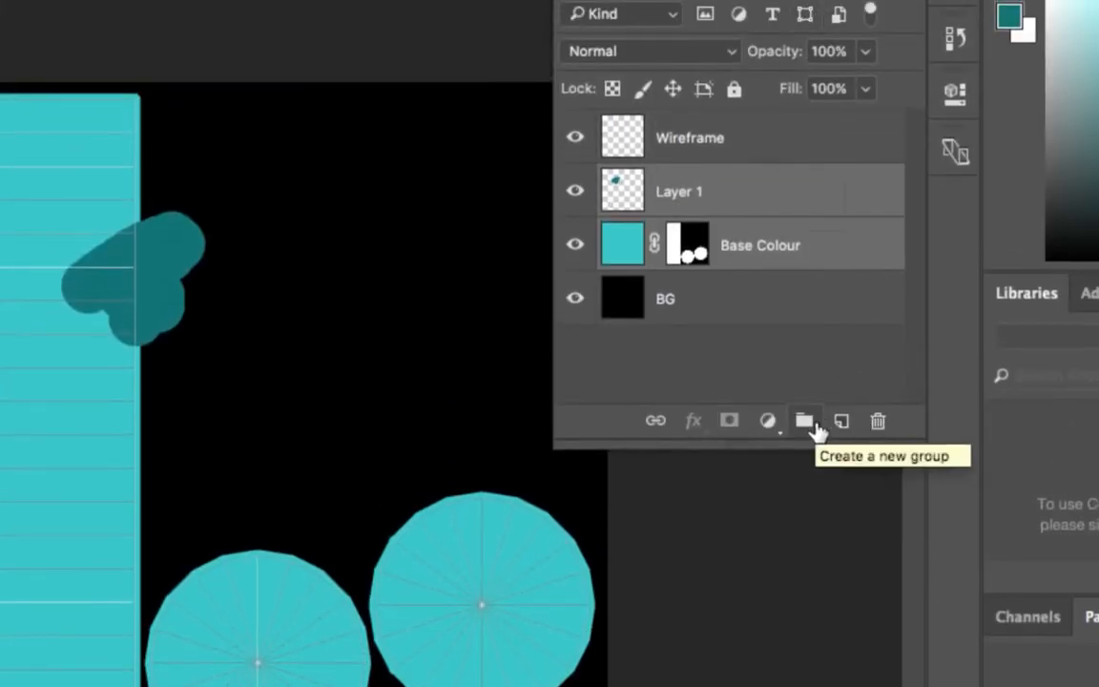
{"action": "left_click", "coordinate": [812, 425]}
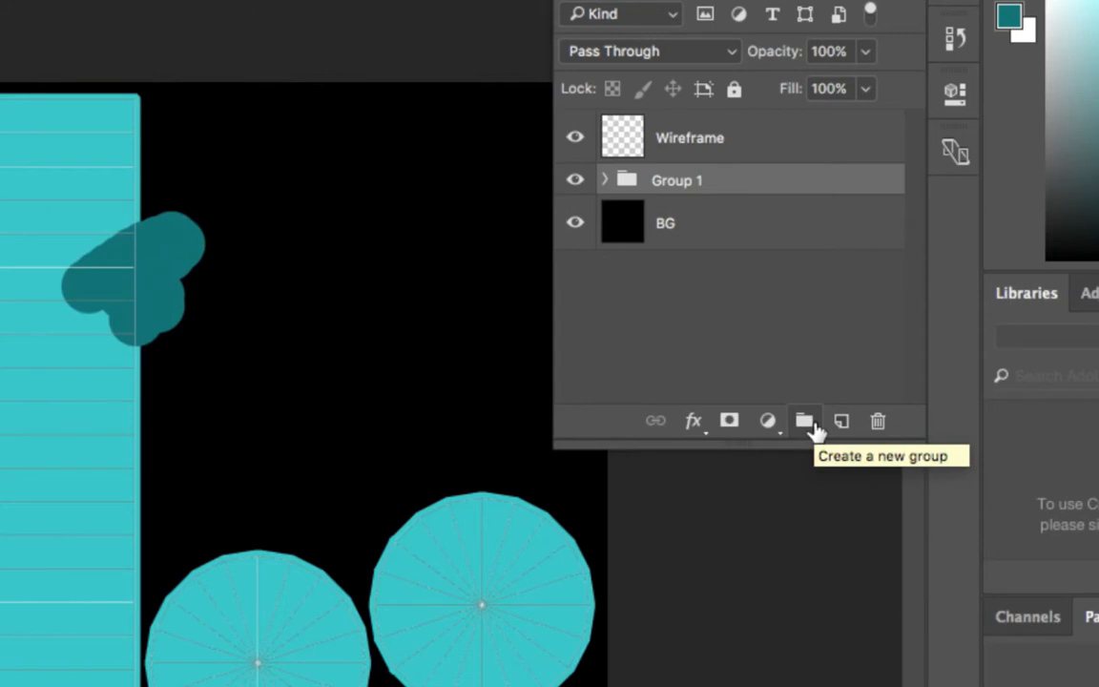
Step: Expand the new layer group and rename it COLOUR
{"action": "left_click", "coordinate": [606, 180]}
{"action": "double_click", "coordinate": [679, 181]}
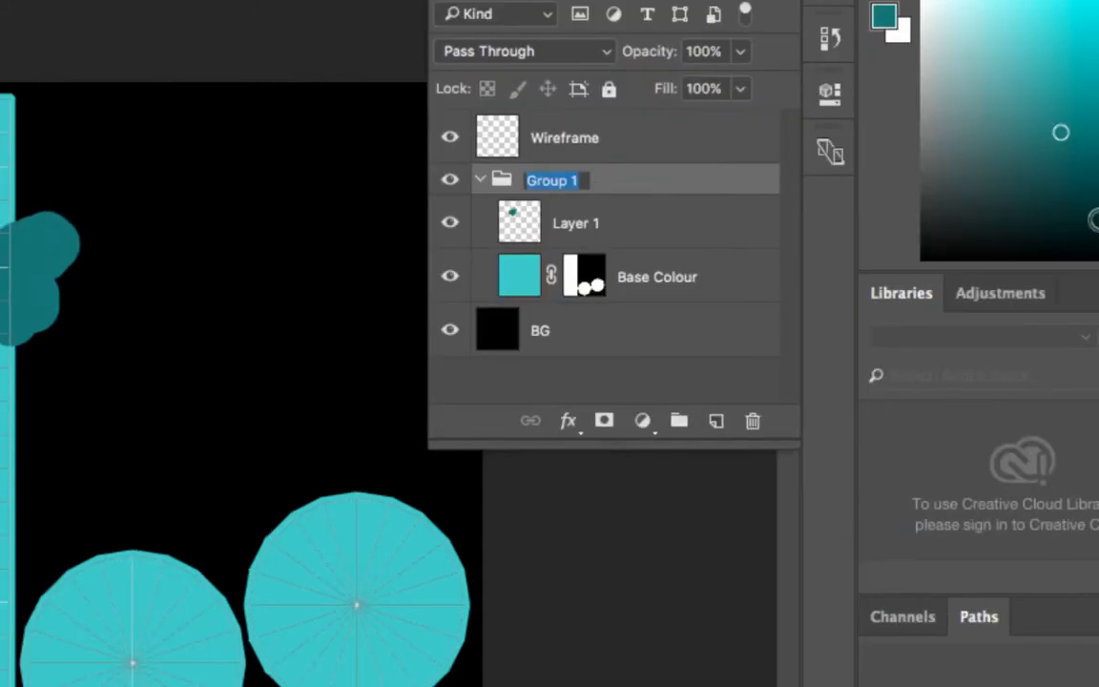
{"action": "type", "text": "COLOUR"}
{"action": "key", "text": "Return"}
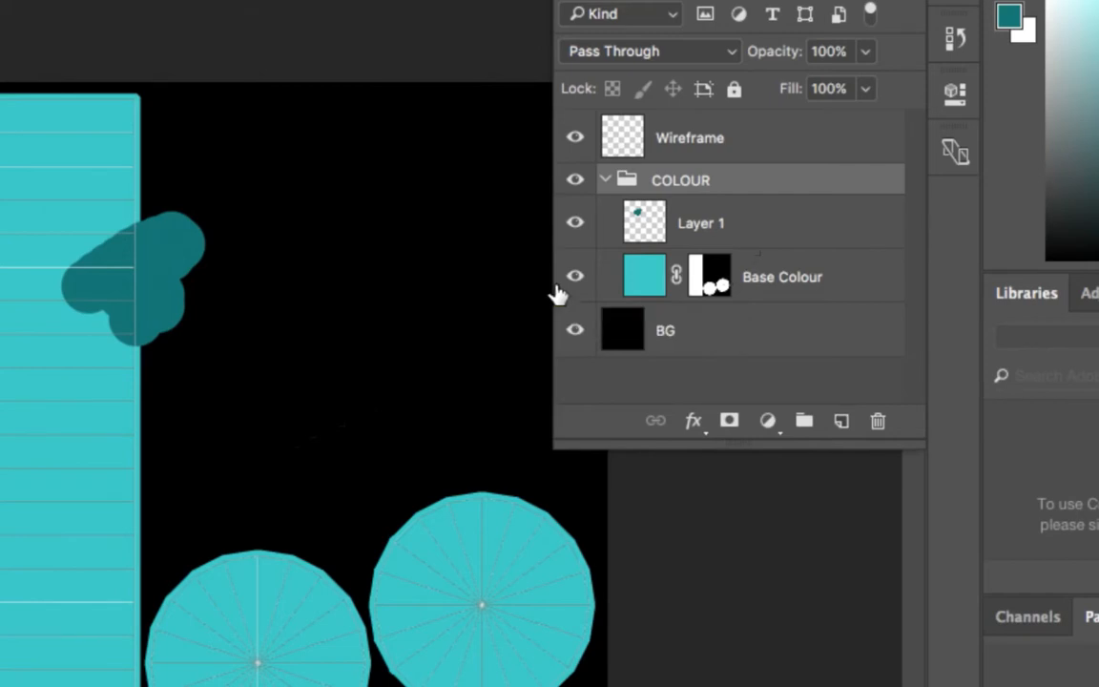
Step: Move the Base Colour layer mask onto the COLOUR group so it masks all the layers inside
{"action": "left_click", "coordinate": [607, 182]}
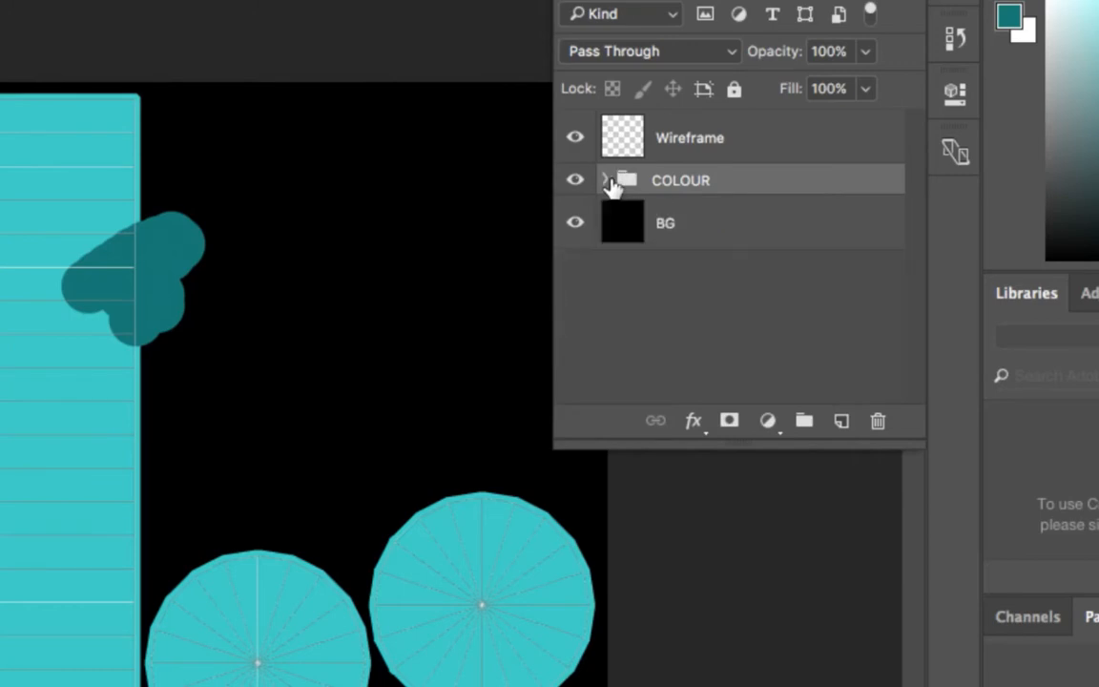
{"action": "left_click", "coordinate": [606, 181]}
{"action": "left_click", "coordinate": [606, 181]}
{"action": "left_click", "coordinate": [606, 181]}
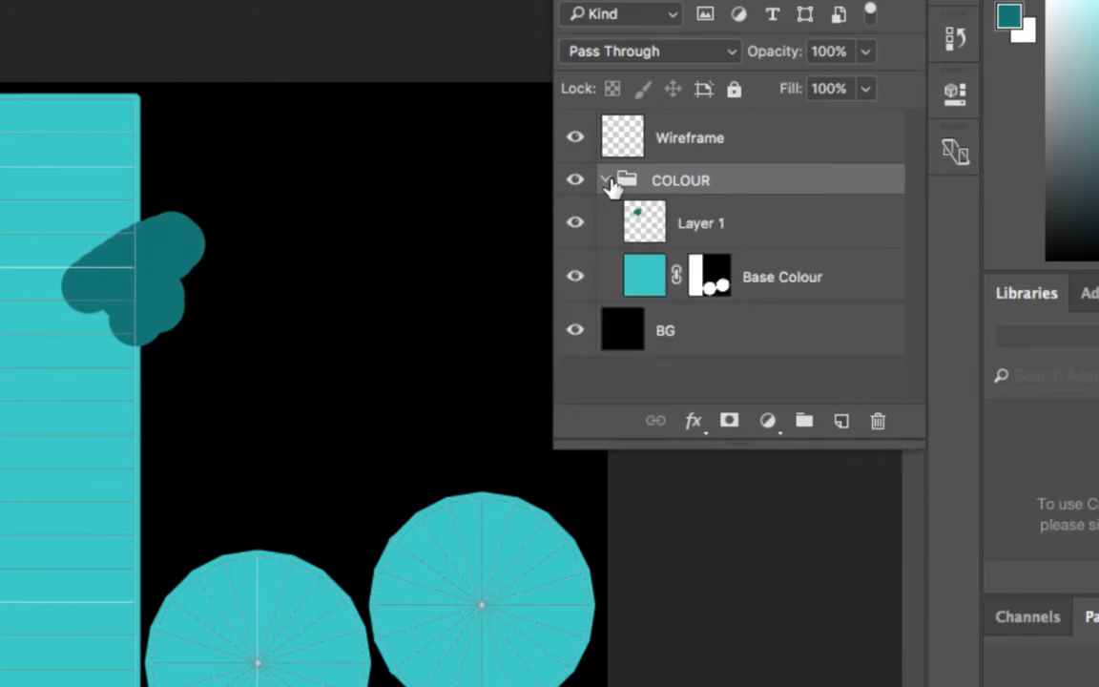
{"action": "left_click_drag", "start_coordinate": [715, 283], "coordinate": [717, 187]}
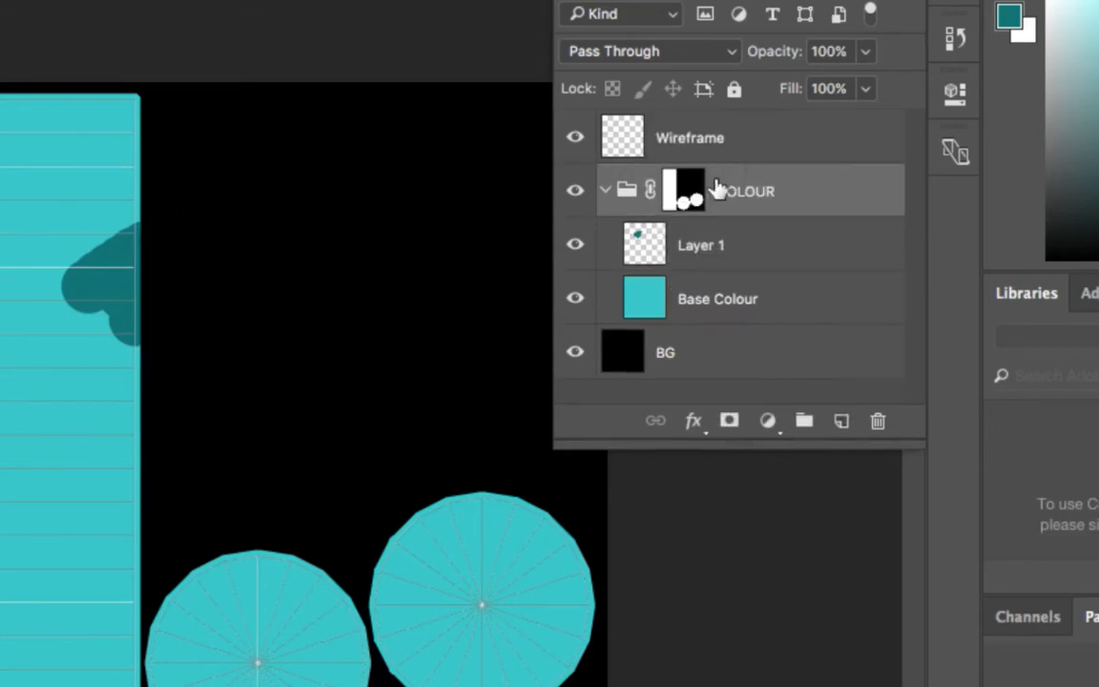
Step: Add a new layer at the top of the COLOUR group and brush a dark teal patch from the strip onto the neighbouring circle
{"action": "left_click", "coordinate": [838, 421]}
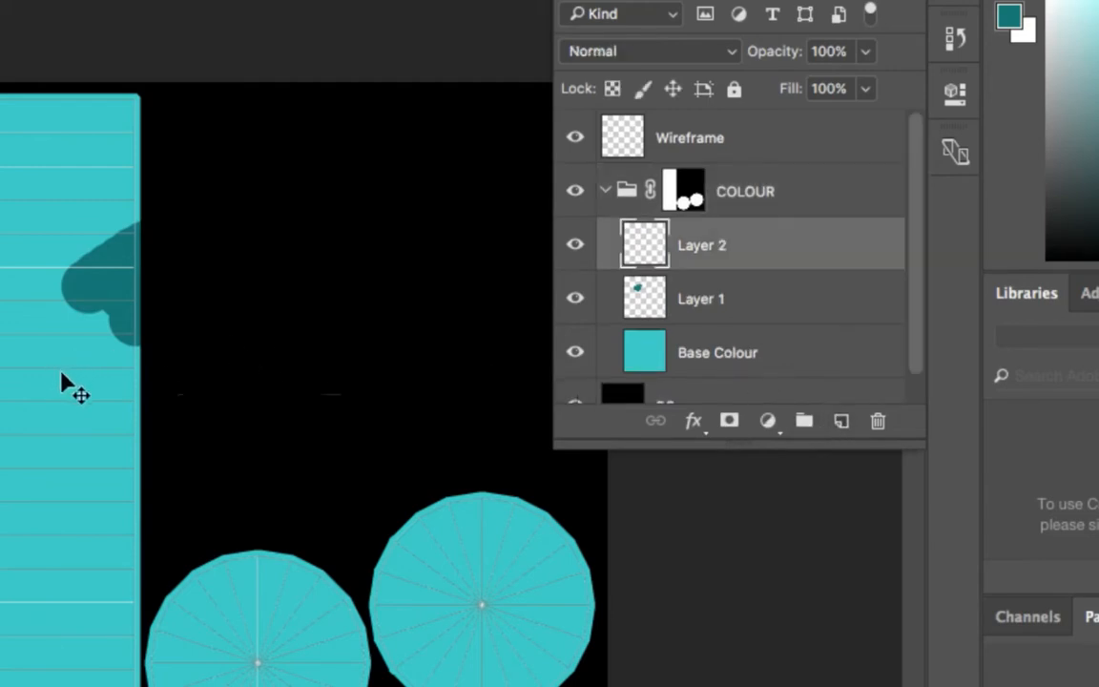
{"action": "key", "text": "b"}
{"action": "left_click", "coordinate": [75, 490]}
{"action": "mouse_move", "coordinate": [75, 491]}
{"action": "left_mouse_down"}
{"action": "mouse_move", "coordinate": [118, 486]}
{"action": "mouse_move", "coordinate": [142, 547]}
{"action": "mouse_move", "coordinate": [153, 533]}
{"action": "mouse_move", "coordinate": [161, 591]}
{"action": "mouse_move", "coordinate": [196, 572]}
{"action": "left_mouse_up"}
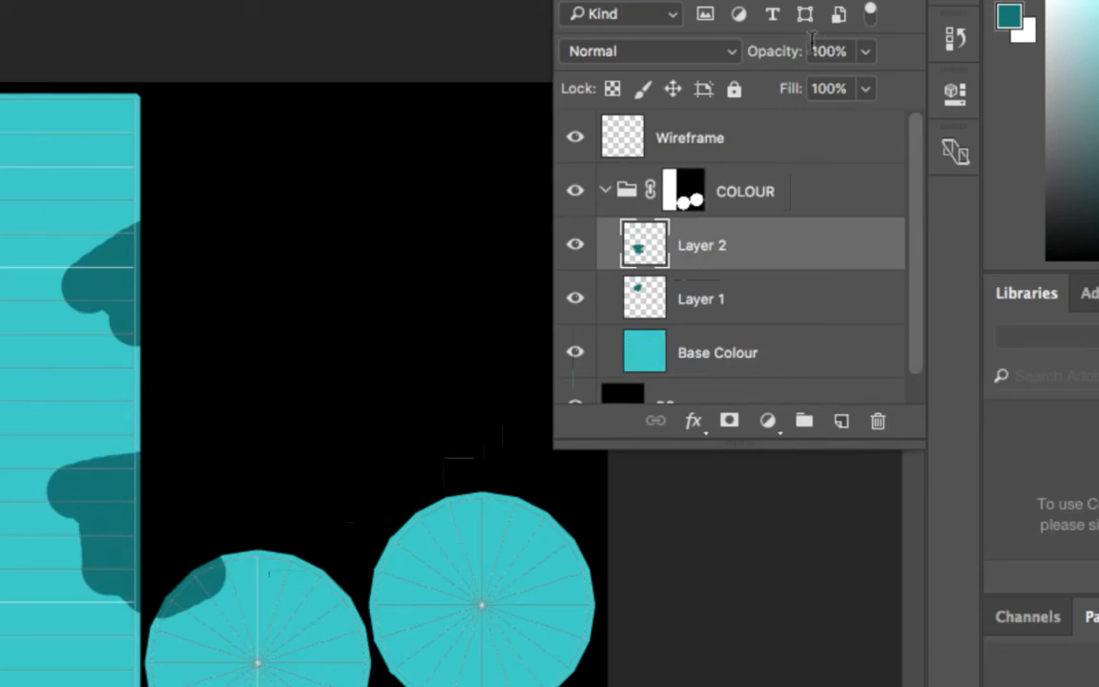
Step: Load the COLOUR group's layer mask as a selection around the UV strip and both circles
{"action": "left_click", "coordinate": [687, 195]}
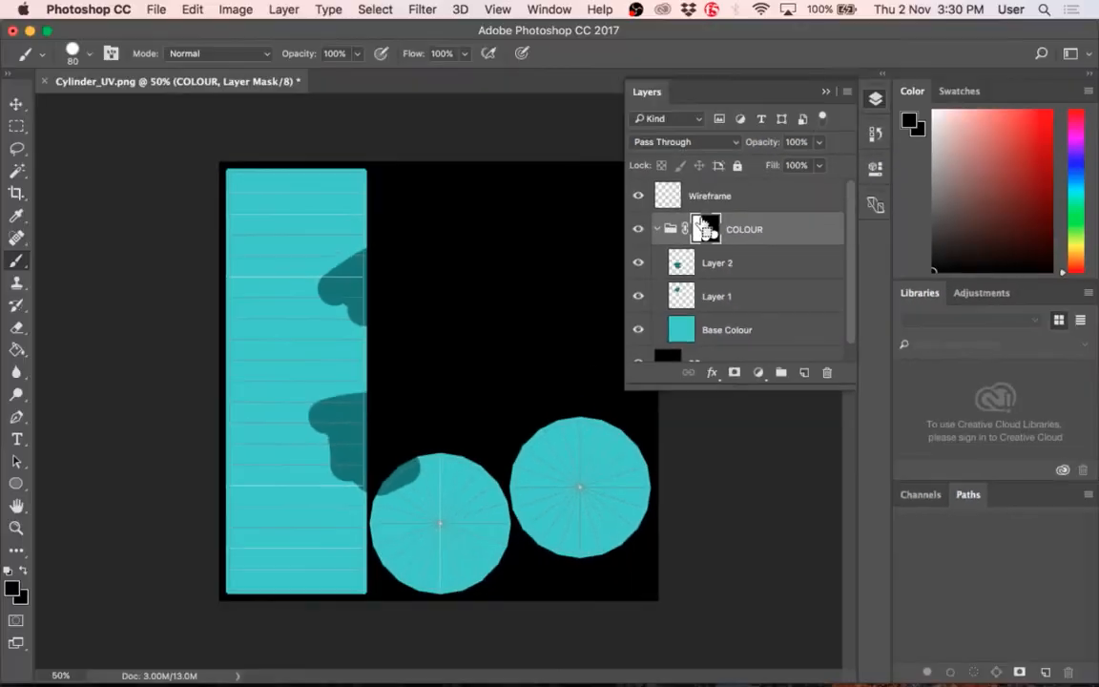
{"action": "right_click", "coordinate": [706, 227]}
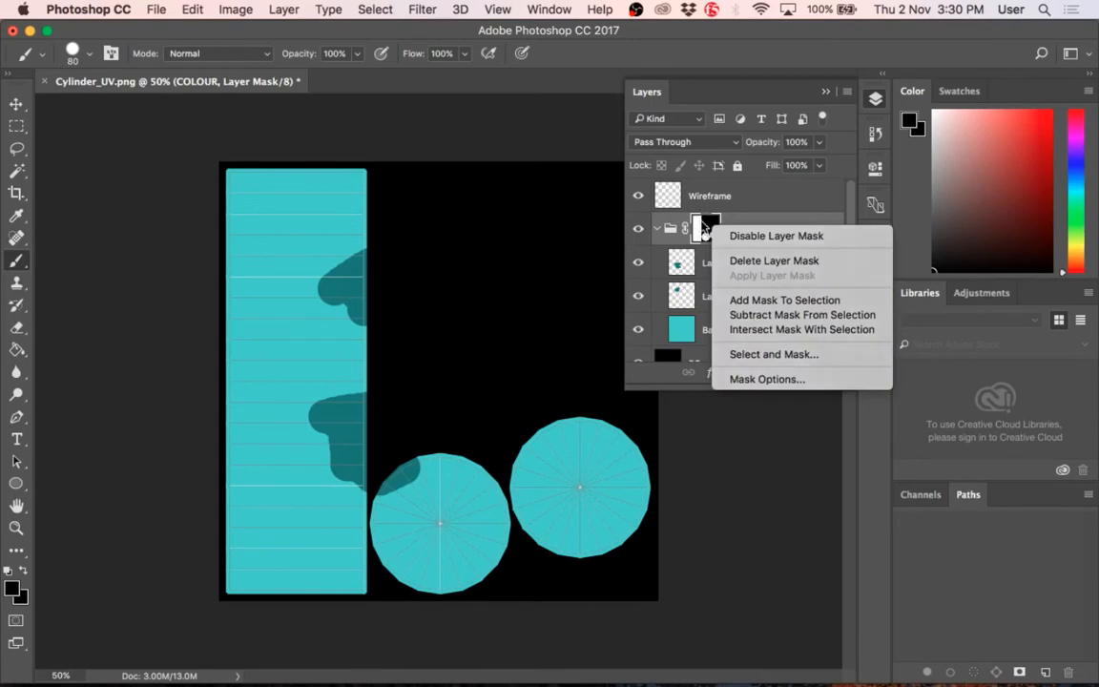
{"action": "key", "text": "Escape"}
{"action": "left_click", "coordinate": [706, 227], "text": "super"}
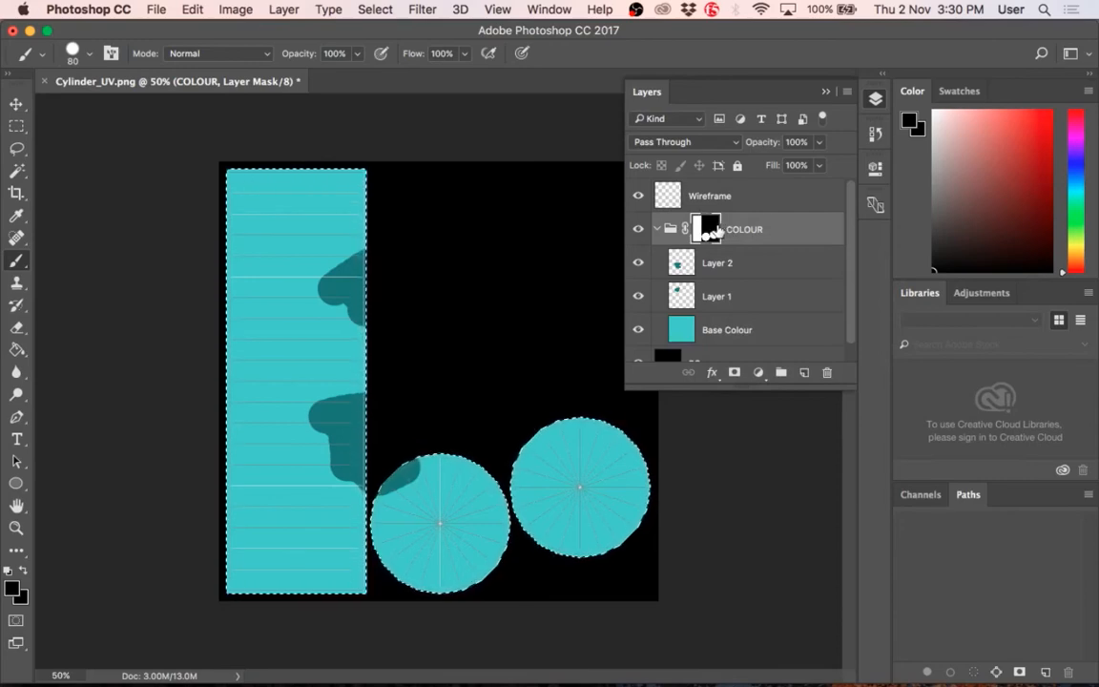
Step: Subtract the UV strip and most of the right circle from the selection with the Rectangular Marquee tool
{"action": "key", "text": "m"}
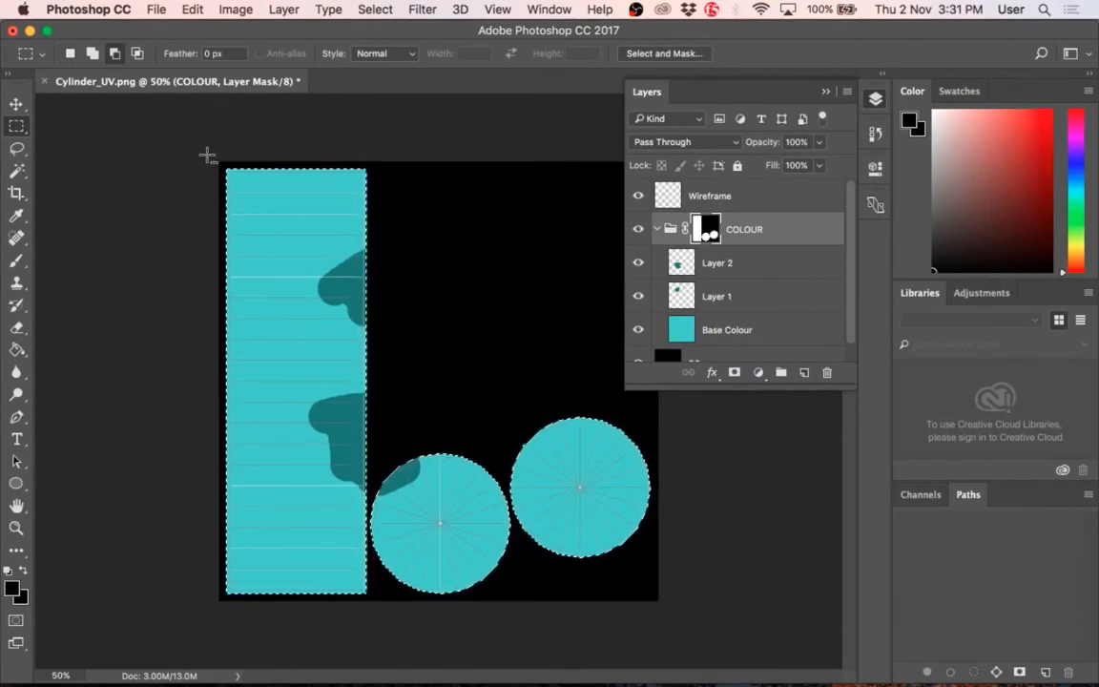
{"action": "left_click_drag", "start_coordinate": [197, 150], "coordinate": [368, 624]}
{"action": "left_click_drag", "start_coordinate": [658, 598], "coordinate": [513, 419]}
{"action": "left_click_drag", "start_coordinate": [532, 514], "coordinate": [513, 460]}
{"action": "left_click_drag", "start_coordinate": [547, 414], "coordinate": [629, 440]}
Step: Trim the leftover selection along the right circle's left edge with another rectangular marquee subtraction
{"action": "left_click", "coordinate": [552, 497], "text": "alt"}
{"action": "left_click", "coordinate": [527, 458], "text": "alt"}
{"action": "left_click", "coordinate": [525, 458], "text": "super"}
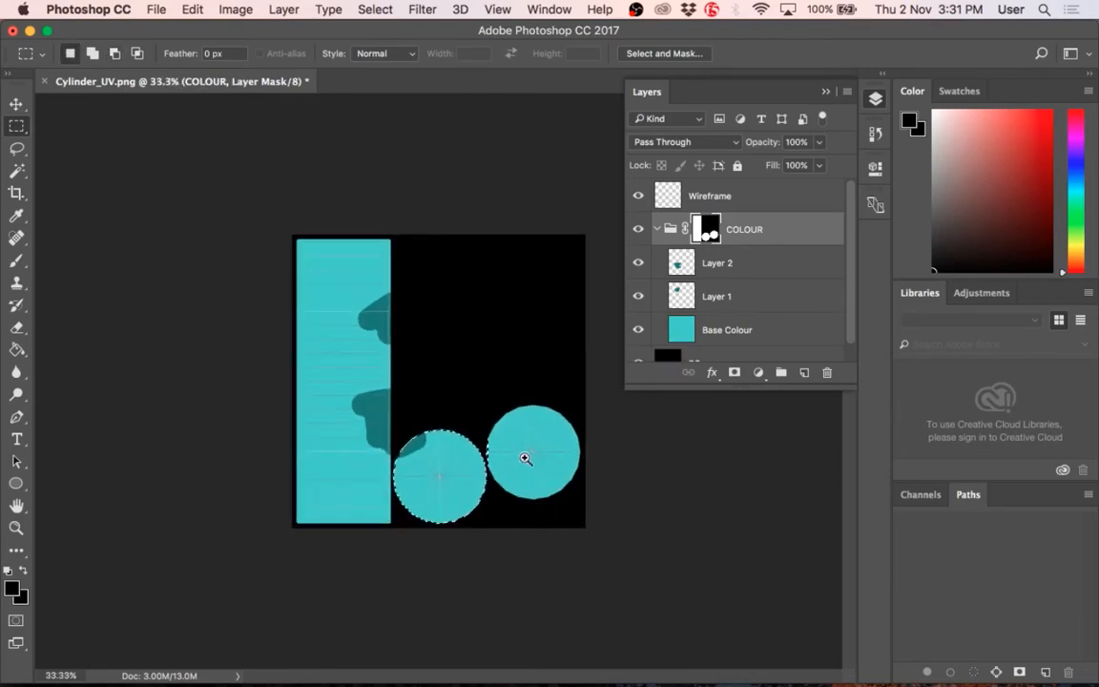
{"action": "left_click", "coordinate": [516, 448], "text": "super"}
{"action": "left_click", "coordinate": [516, 447], "text": "super"}
{"action": "left_click", "coordinate": [595, 515], "text": "super"}
{"action": "left_click", "coordinate": [571, 517], "text": "super"}
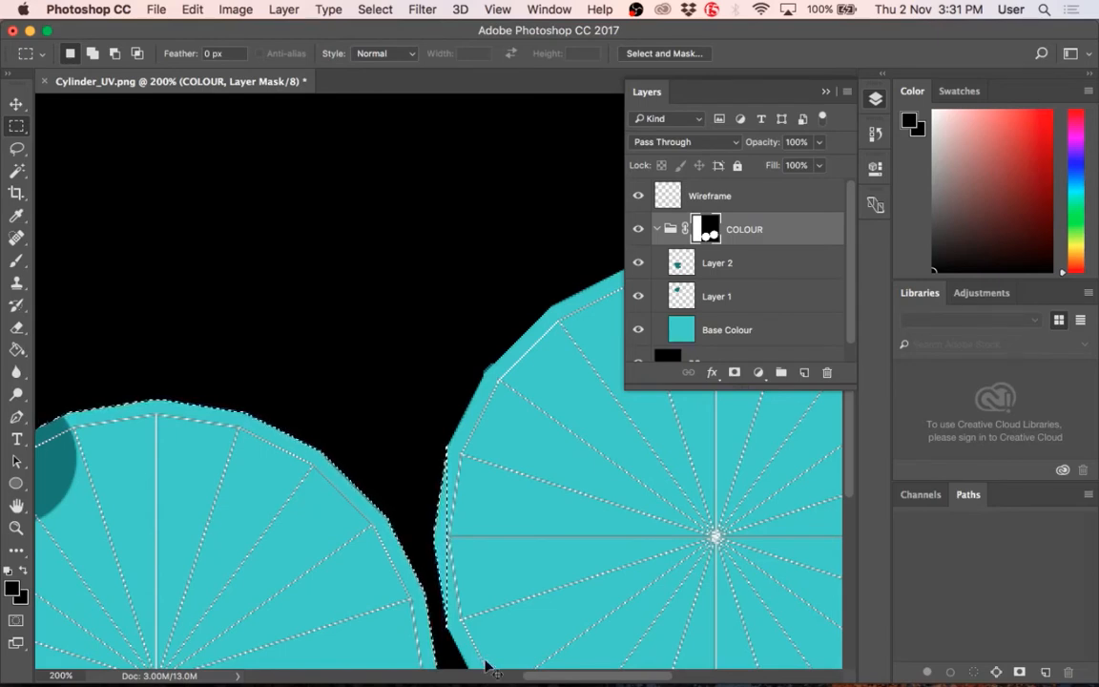
{"action": "key", "text": "super+minus"}
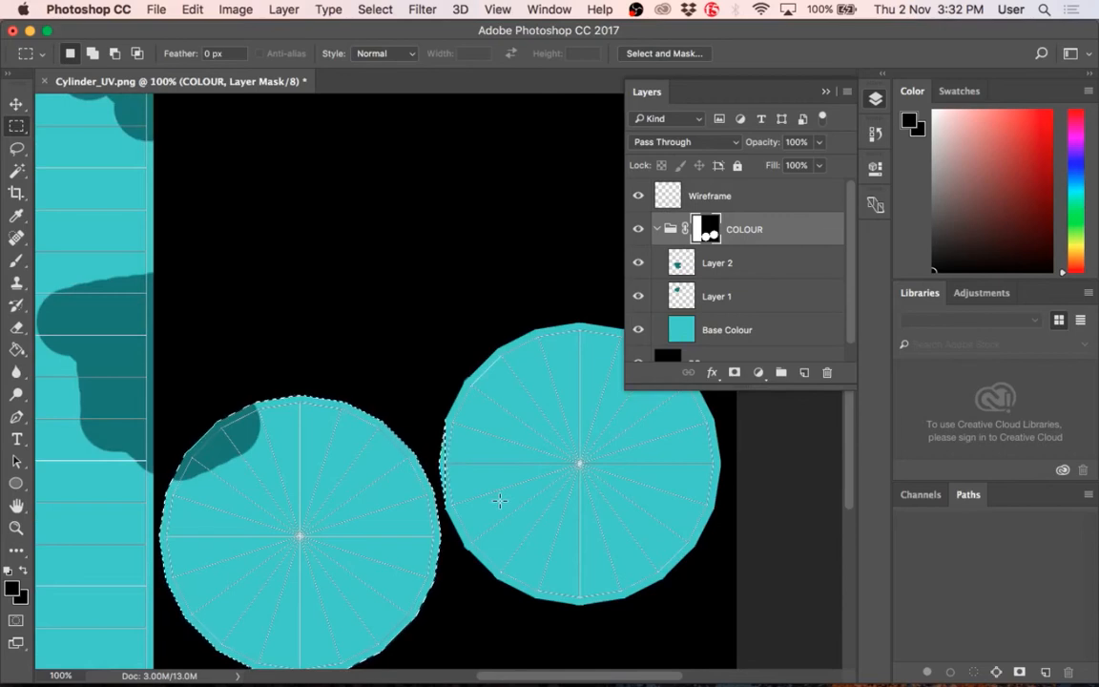
{"action": "left_click_drag", "start_coordinate": [485, 522], "coordinate": [443, 410]}
Step: Examine the available variants of the marquee, lasso and Magic Wand selection tools
{"action": "left_click", "coordinate": [16, 127]}
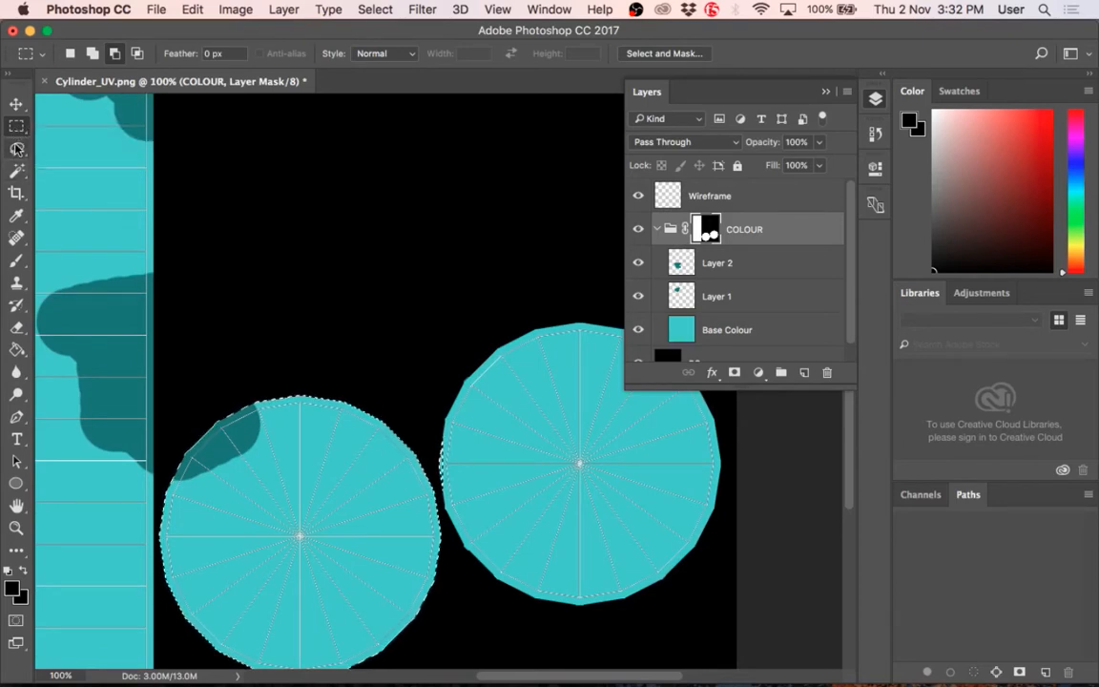
{"action": "left_click", "coordinate": [16, 148]}
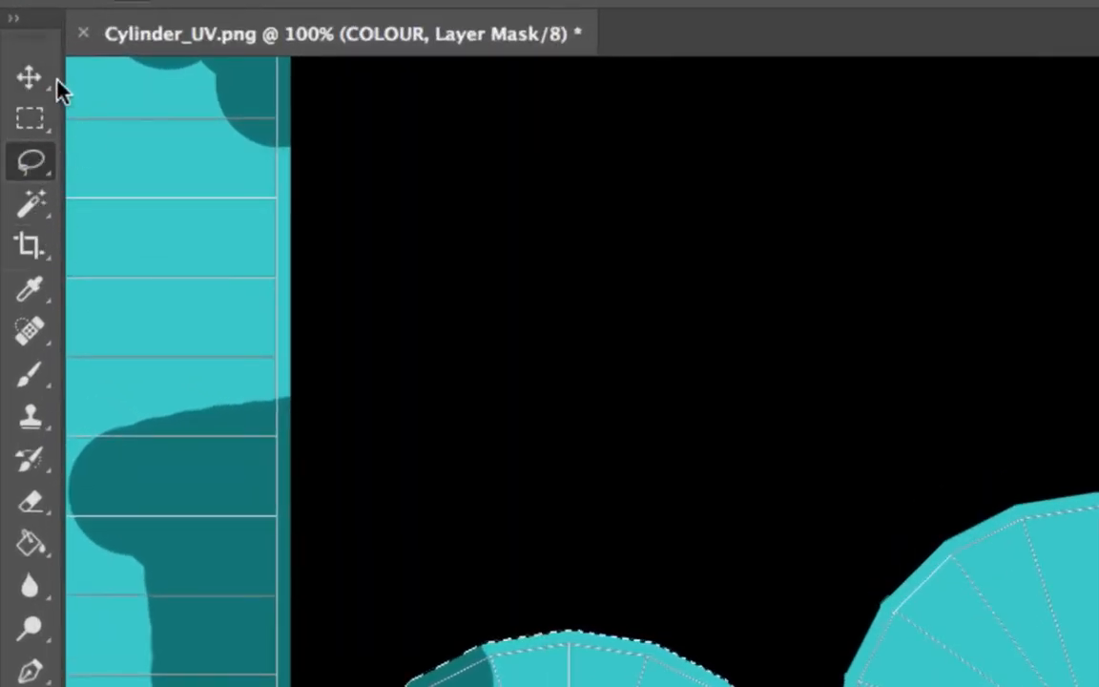
{"action": "left_click", "coordinate": [41, 124]}
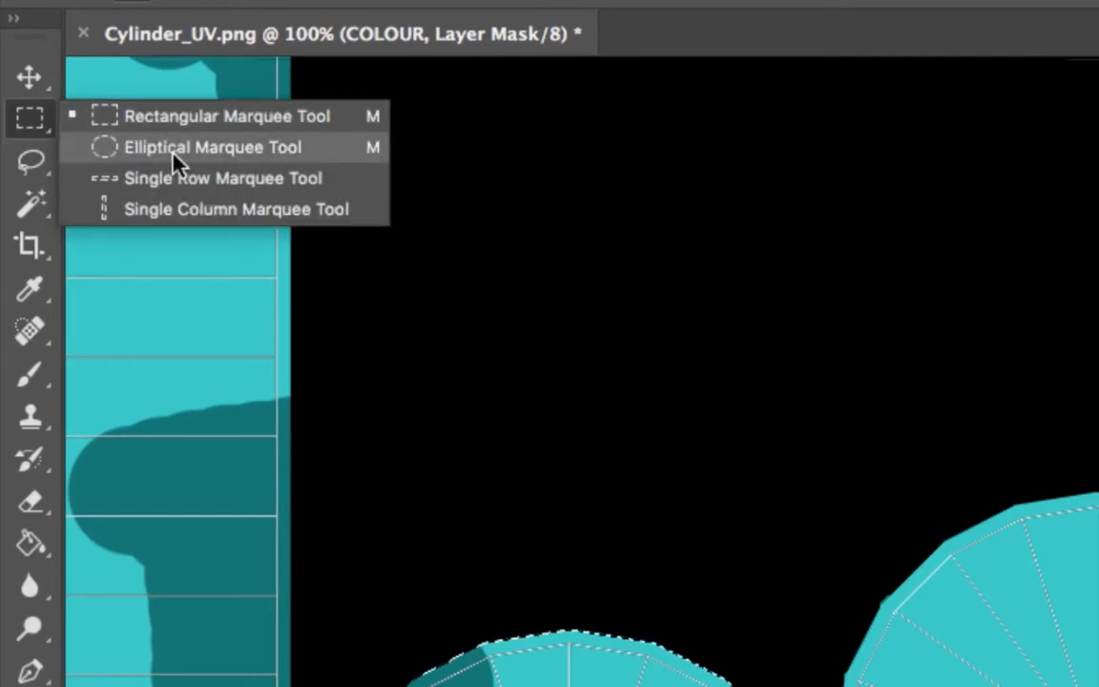
{"action": "left_click", "coordinate": [28, 120]}
{"action": "left_click", "coordinate": [31, 161]}
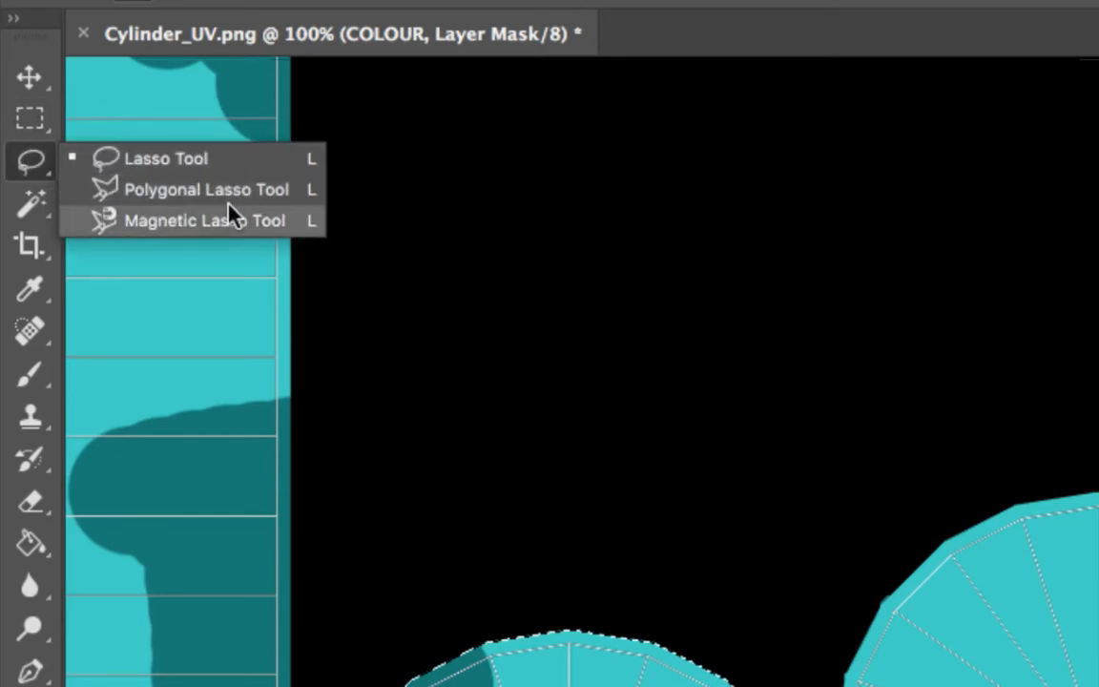
{"action": "left_click", "coordinate": [33, 124]}
{"action": "left_click", "coordinate": [44, 165]}
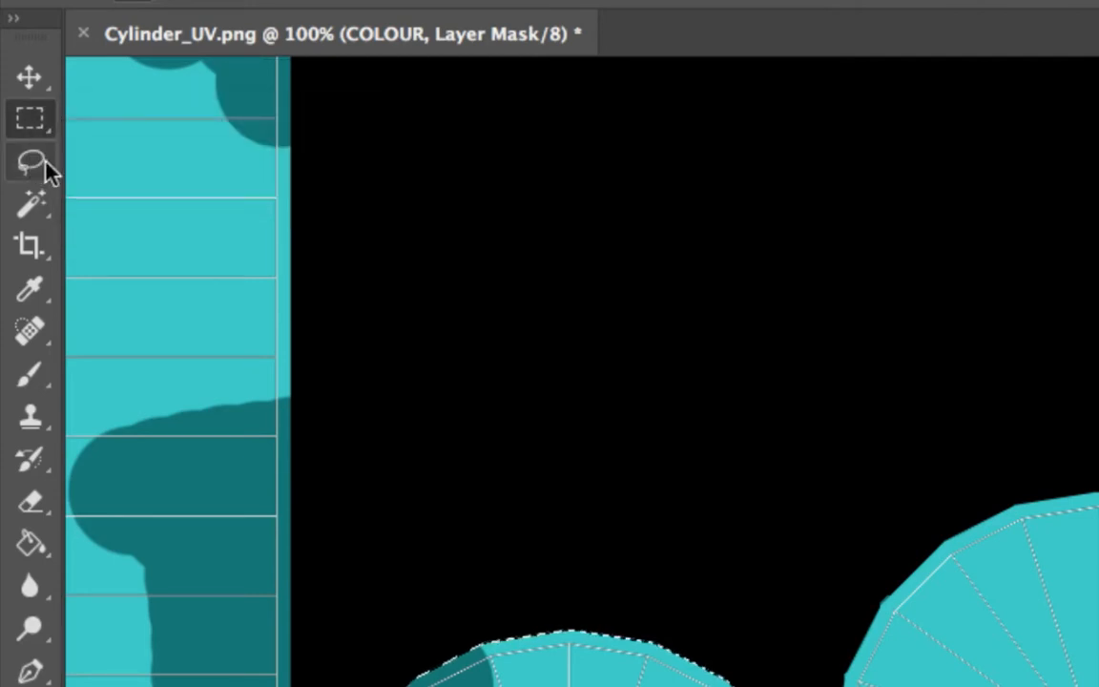
{"action": "left_click", "coordinate": [40, 168]}
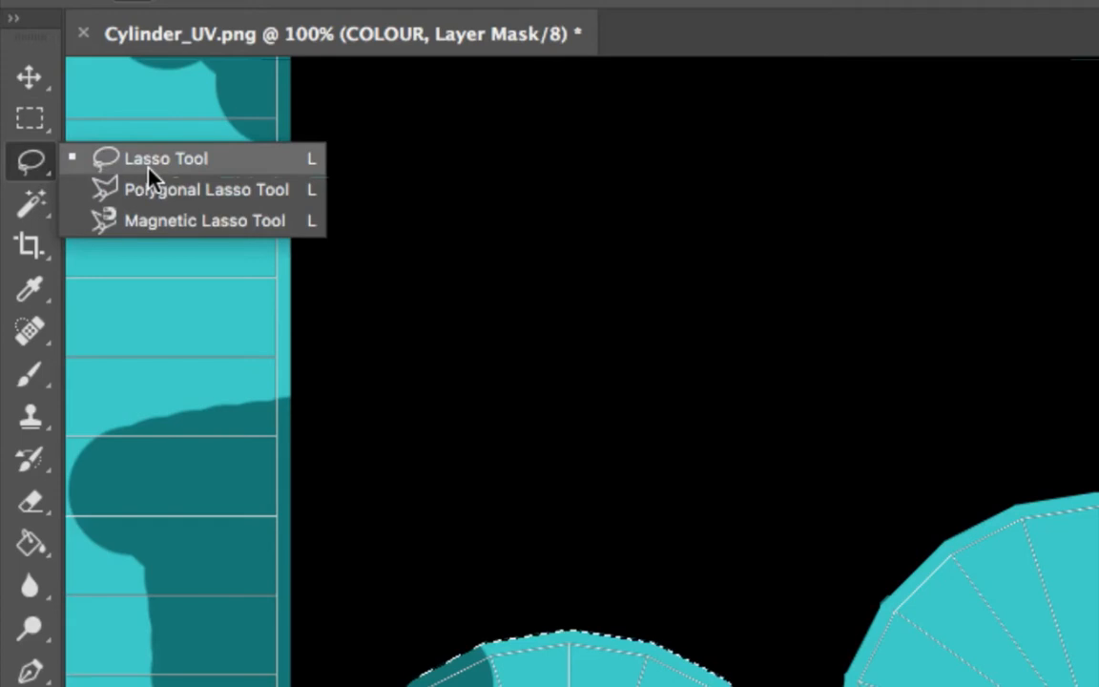
{"action": "left_click", "coordinate": [34, 206]}
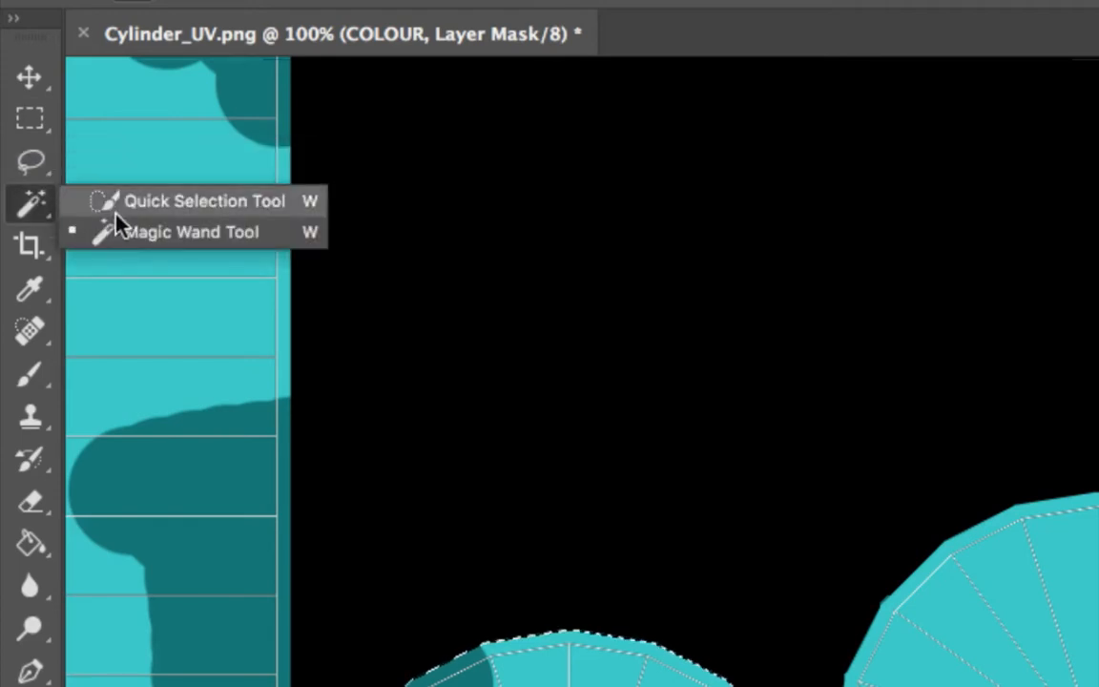
{"action": "left_click", "coordinate": [162, 234]}
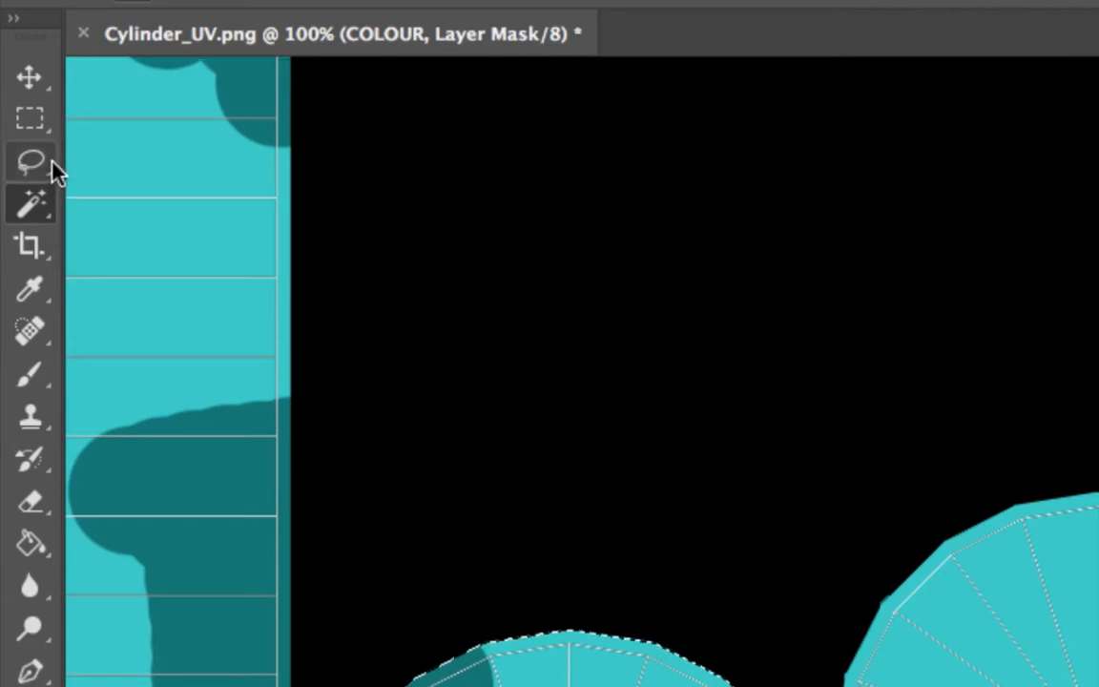
{"action": "left_click", "coordinate": [50, 163]}
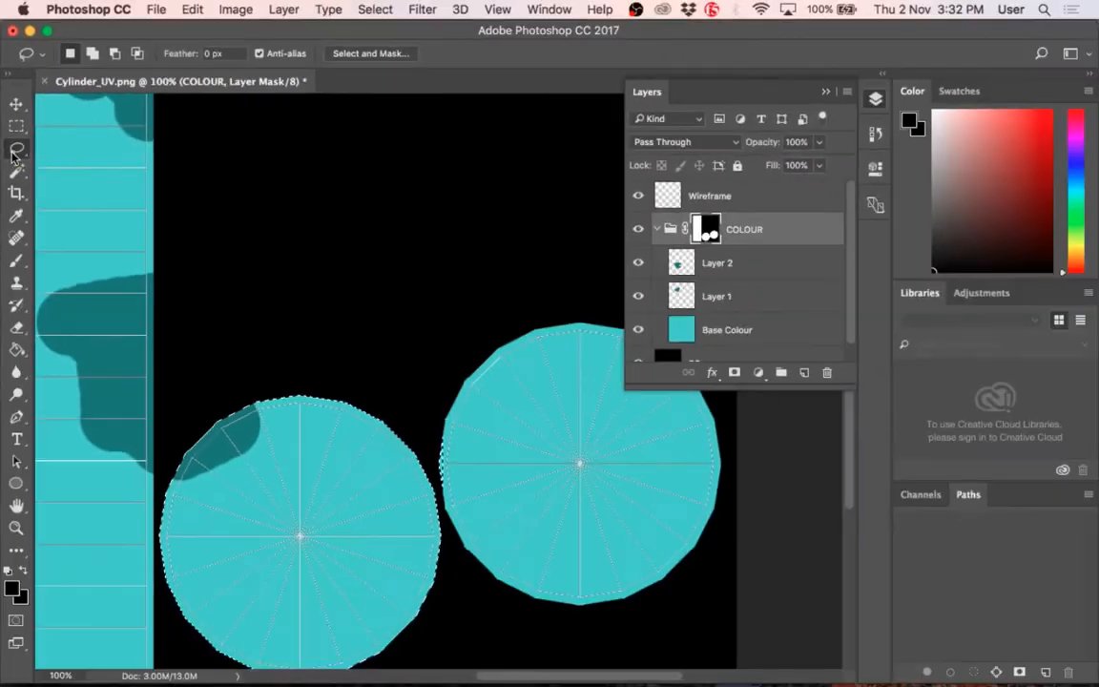
Step: Subtract the remaining sliver beside the right circle with the Lasso tool, leaving only the left circle selected
{"action": "key", "text": "alt"}
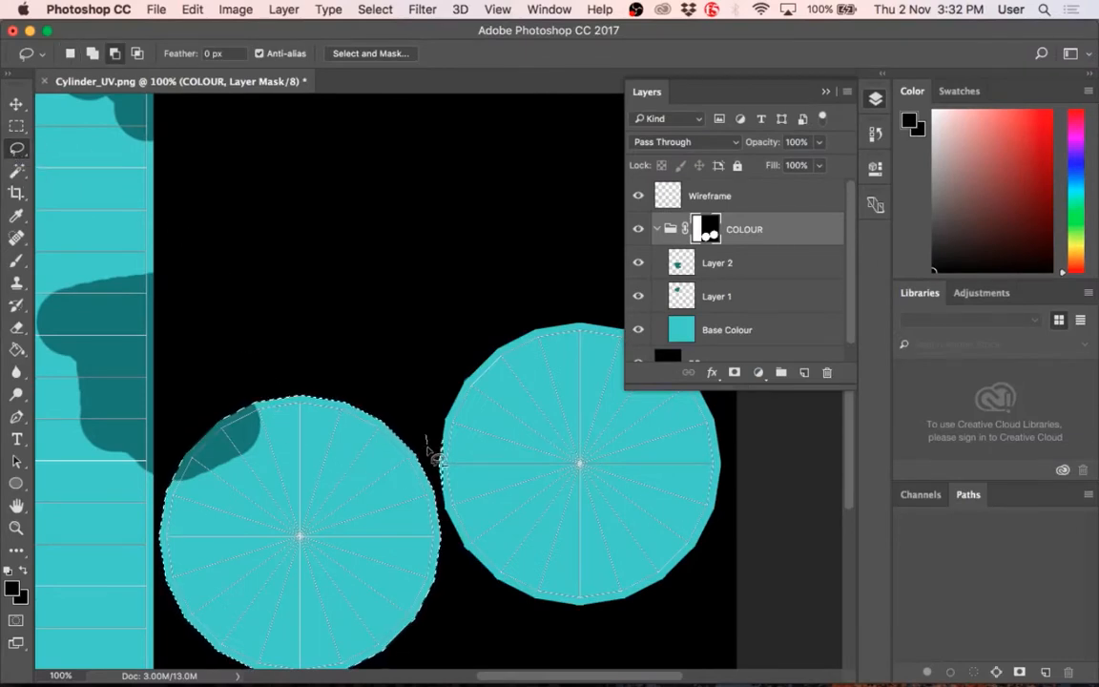
{"action": "mouse_move", "coordinate": [428, 446]}
{"action": "left_mouse_down"}
{"action": "mouse_move", "coordinate": [439, 493]}
{"action": "mouse_move", "coordinate": [472, 386]}
{"action": "mouse_move", "coordinate": [422, 365]}
{"action": "left_mouse_up"}
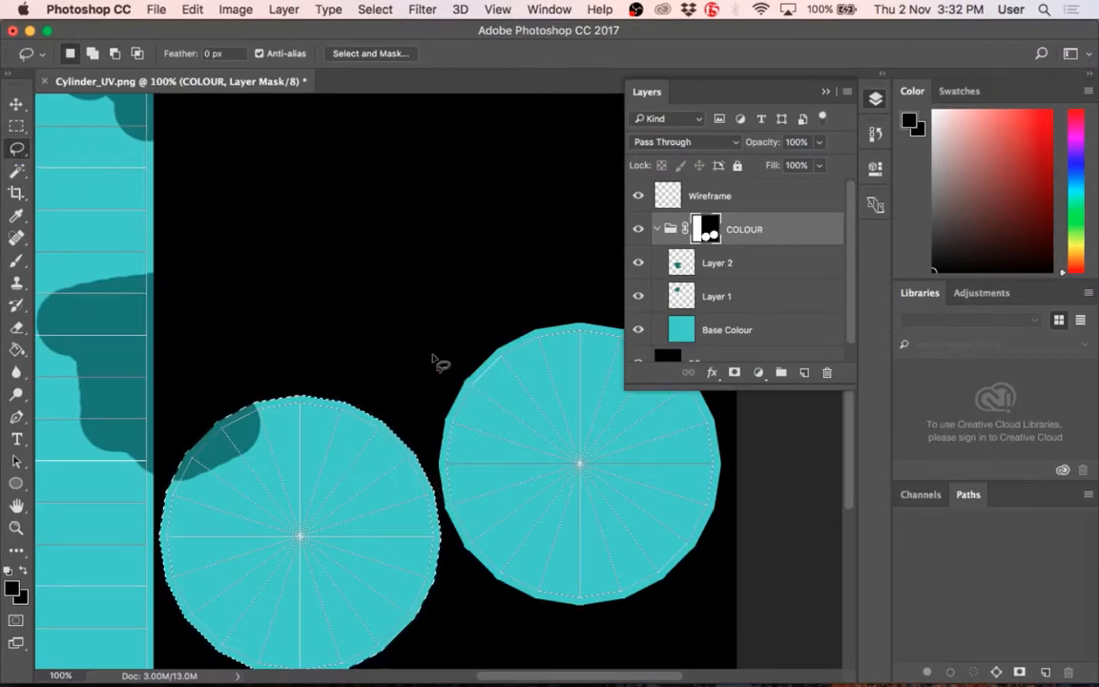
{"action": "left_click", "coordinate": [331, 318], "text": "alt"}
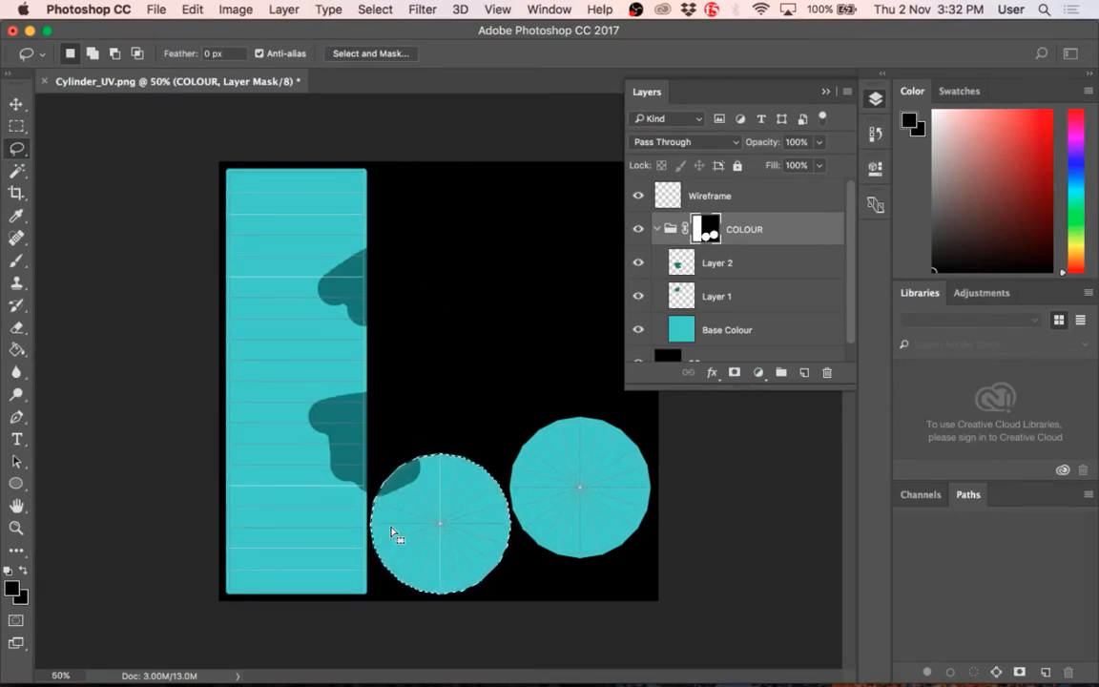
Step: Add a layer mask to Layer 2 from the left circle's selection
{"action": "left_click", "coordinate": [674, 257]}
{"action": "left_click", "coordinate": [759, 374]}
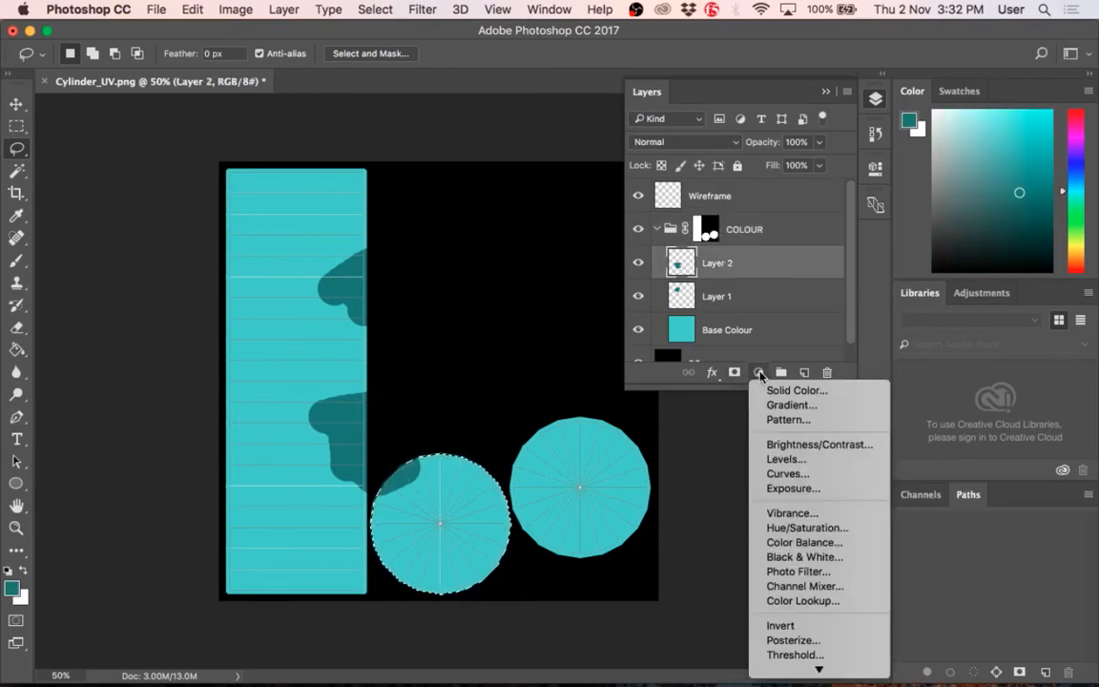
{"action": "left_click", "coordinate": [734, 374]}
{"action": "left_click", "coordinate": [735, 374]}
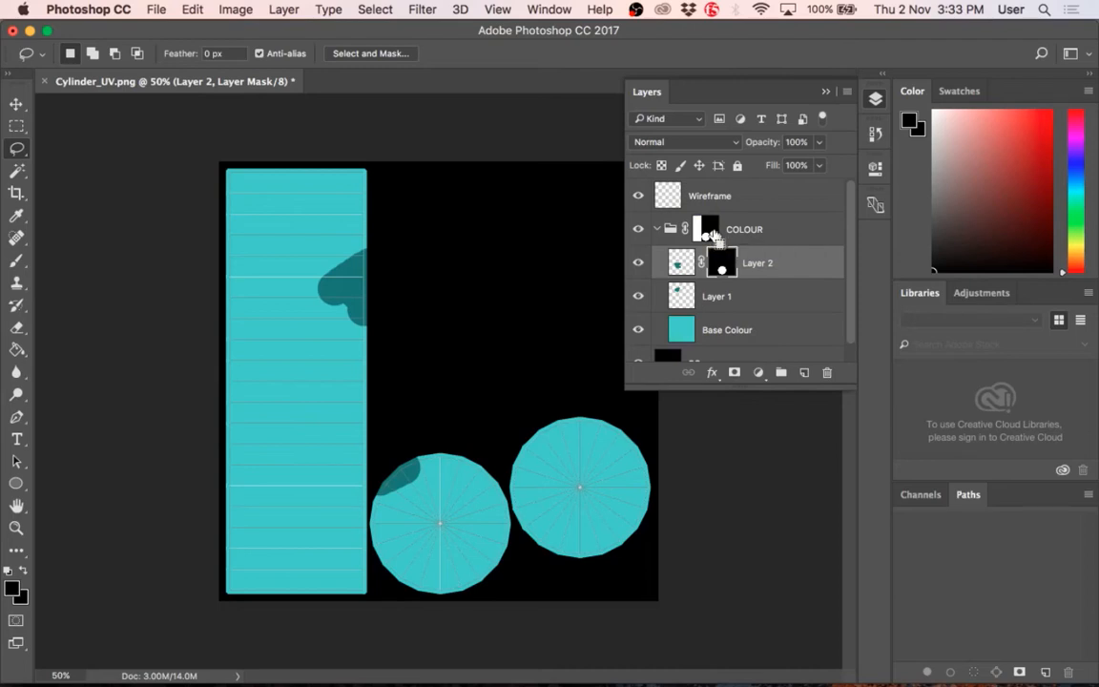
Step: Load the COLOUR group's mask as a selection reduced to the left circle, and use it as Layer 1's layer mask
{"action": "left_click", "coordinate": [711, 233], "text": "super"}
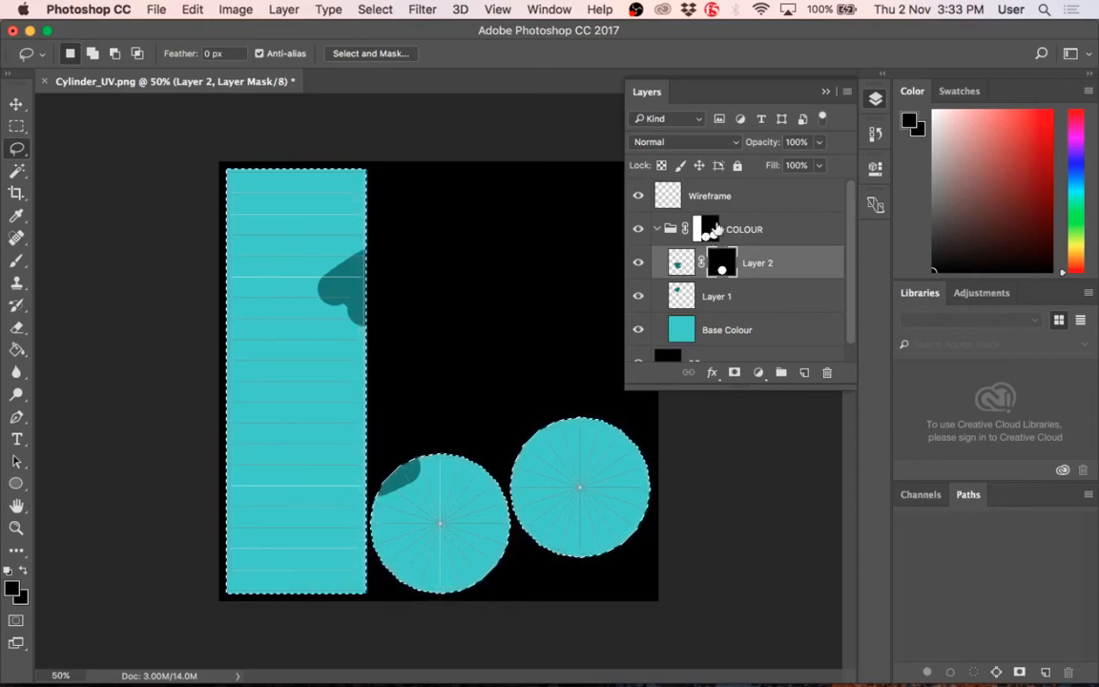
{"action": "key", "text": "m"}
{"action": "left_click_drag", "start_coordinate": [220, 162], "coordinate": [365, 654]}
{"action": "mouse_move", "coordinate": [656, 587]}
{"action": "left_mouse_down"}
{"action": "mouse_move", "coordinate": [627, 421]}
{"action": "mouse_move", "coordinate": [518, 402]}
{"action": "left_mouse_up"}
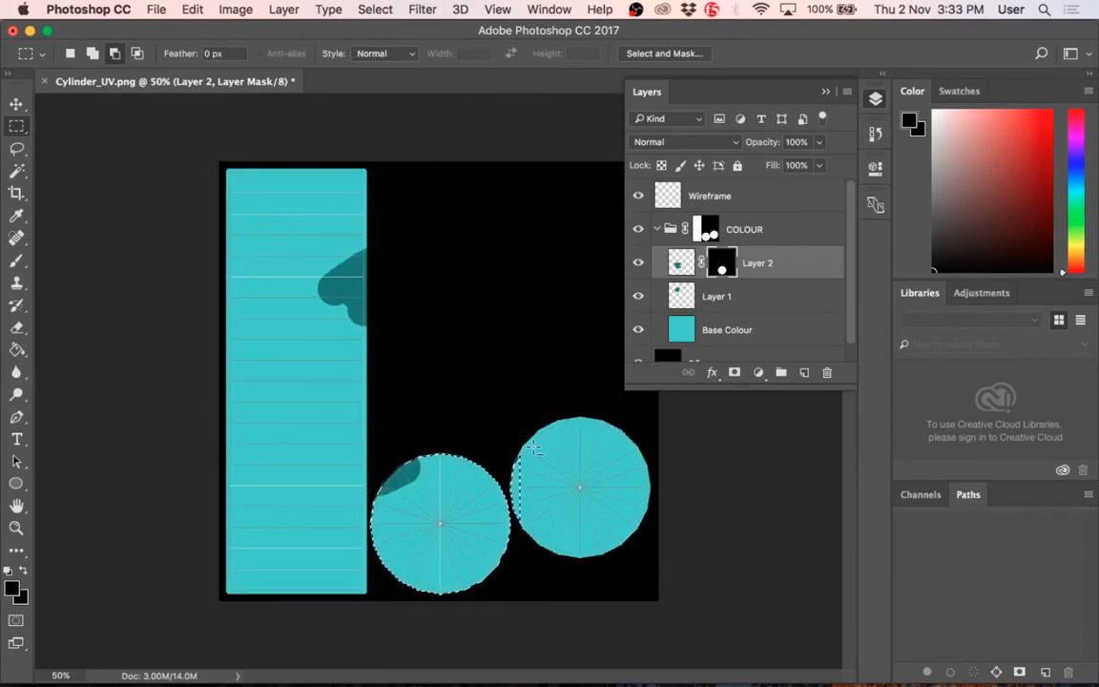
{"action": "key", "text": "l"}
{"action": "key", "text": "alt"}
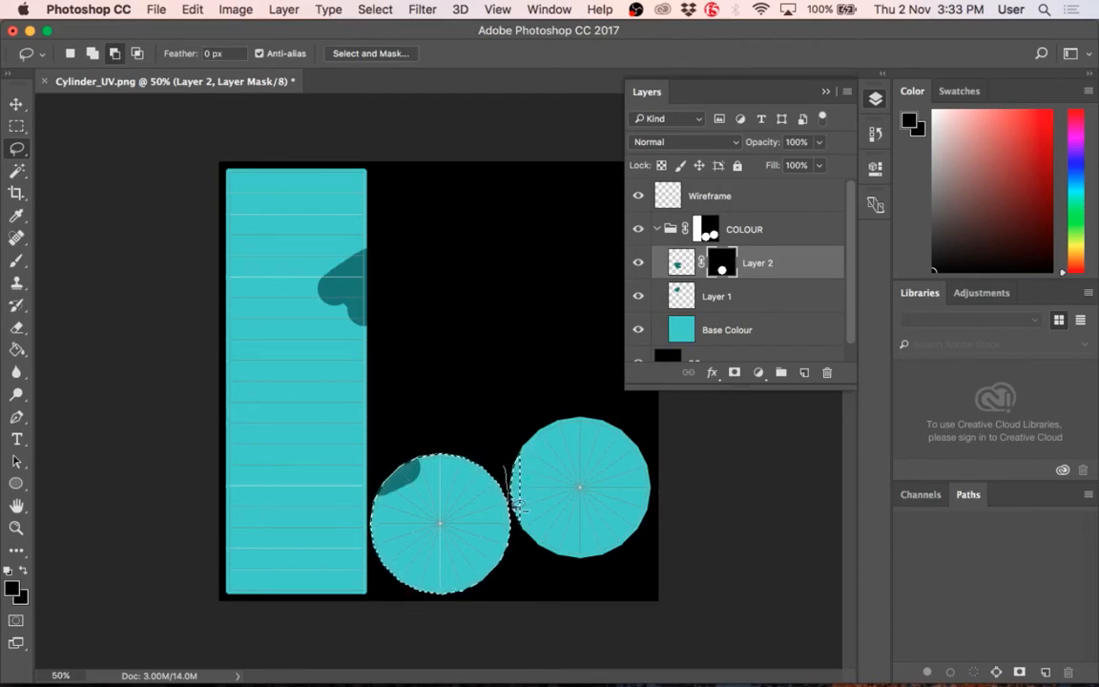
{"action": "mouse_move", "coordinate": [520, 528]}
{"action": "left_mouse_down"}
{"action": "mouse_move", "coordinate": [558, 484]}
{"action": "mouse_move", "coordinate": [537, 399]}
{"action": "left_mouse_up"}
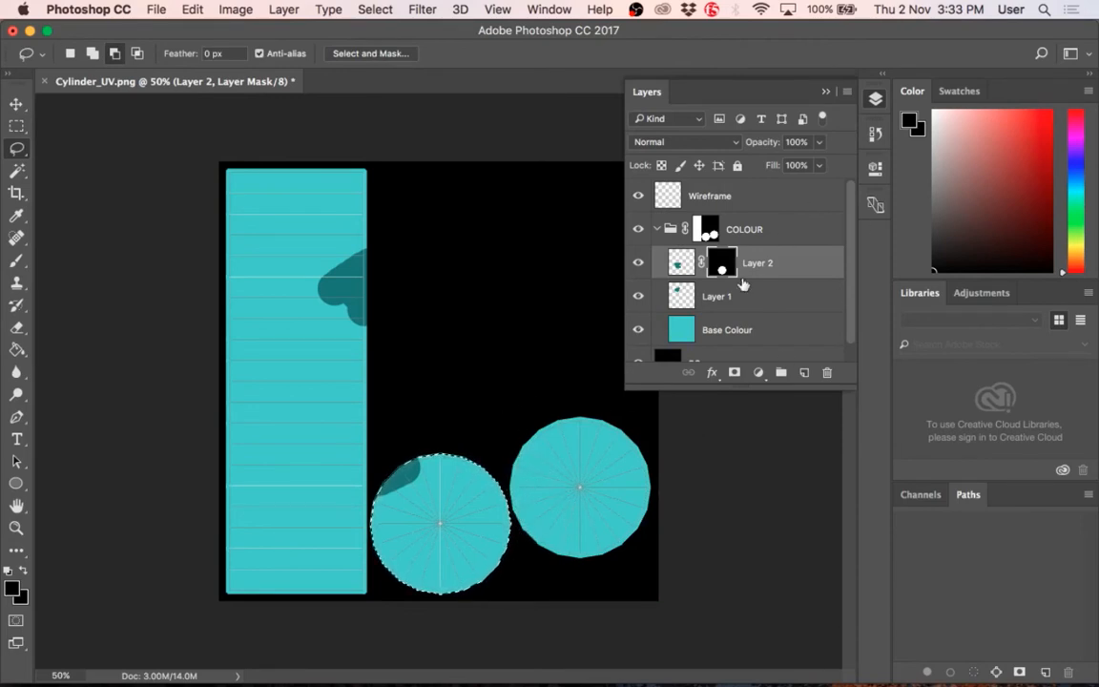
{"action": "left_click", "coordinate": [747, 296]}
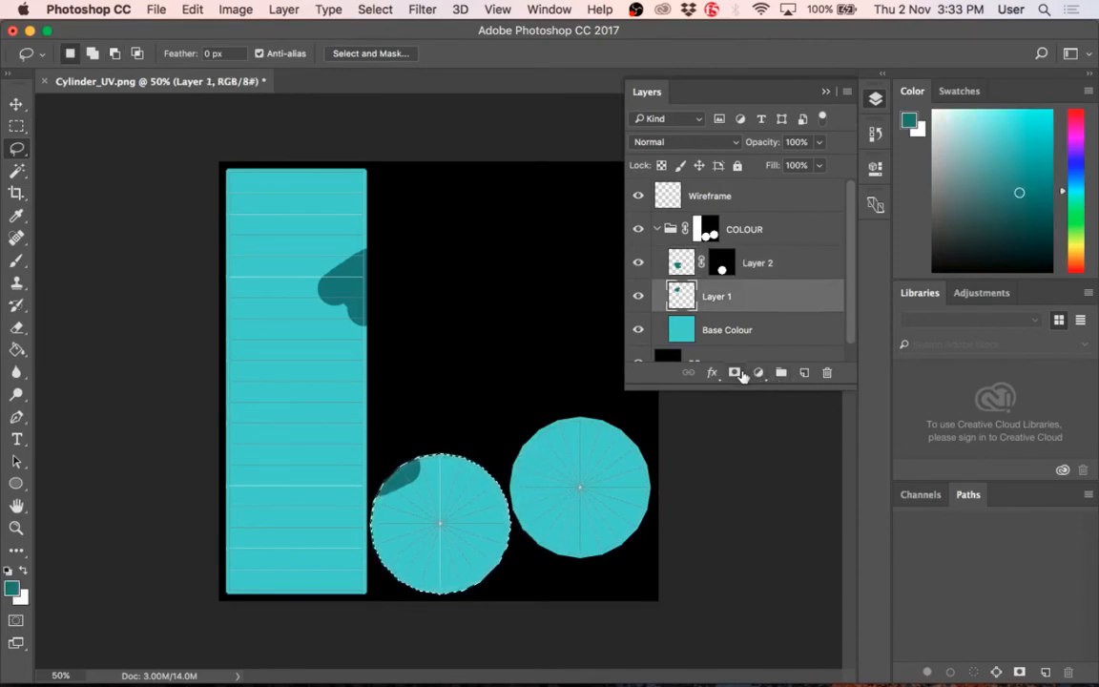
{"action": "left_click", "coordinate": [734, 373]}
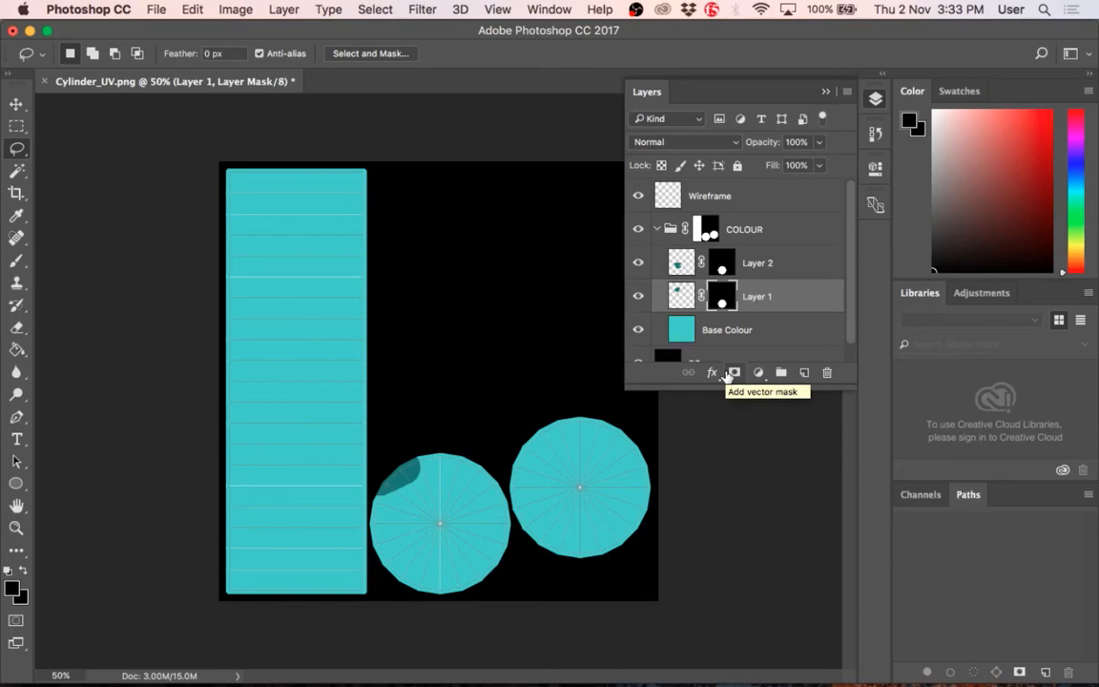
Step: Delete the layer masks of Layer 1 and Layer 2 without applying them
{"action": "left_click_drag", "start_coordinate": [723, 299], "coordinate": [826, 372]}
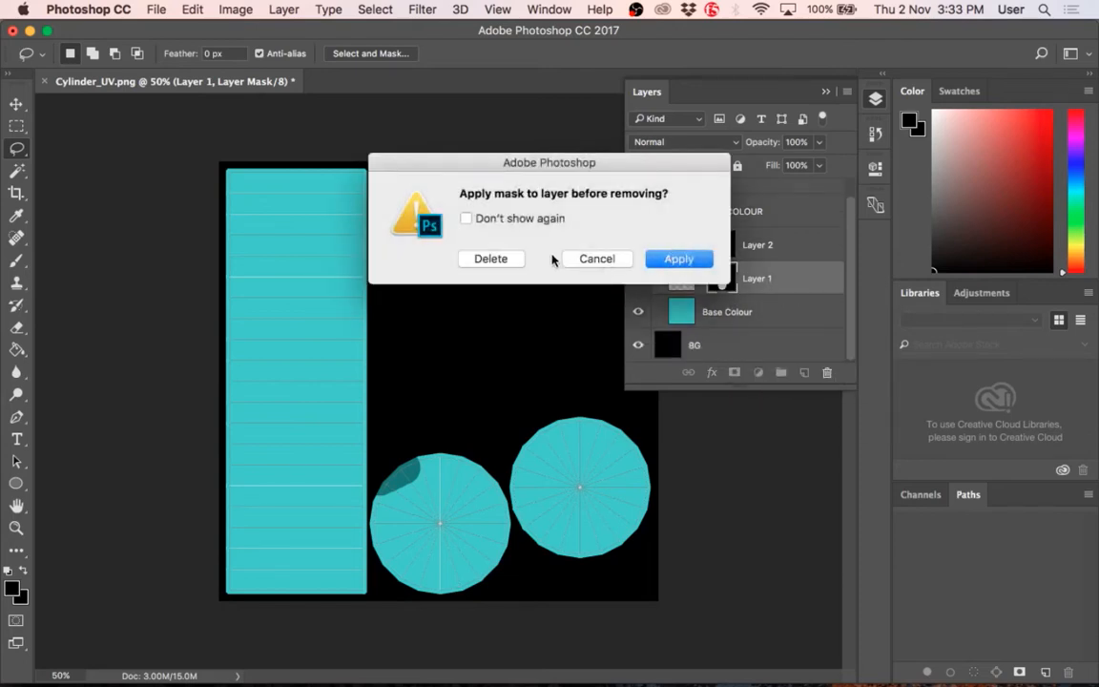
{"action": "left_click", "coordinate": [487, 259]}
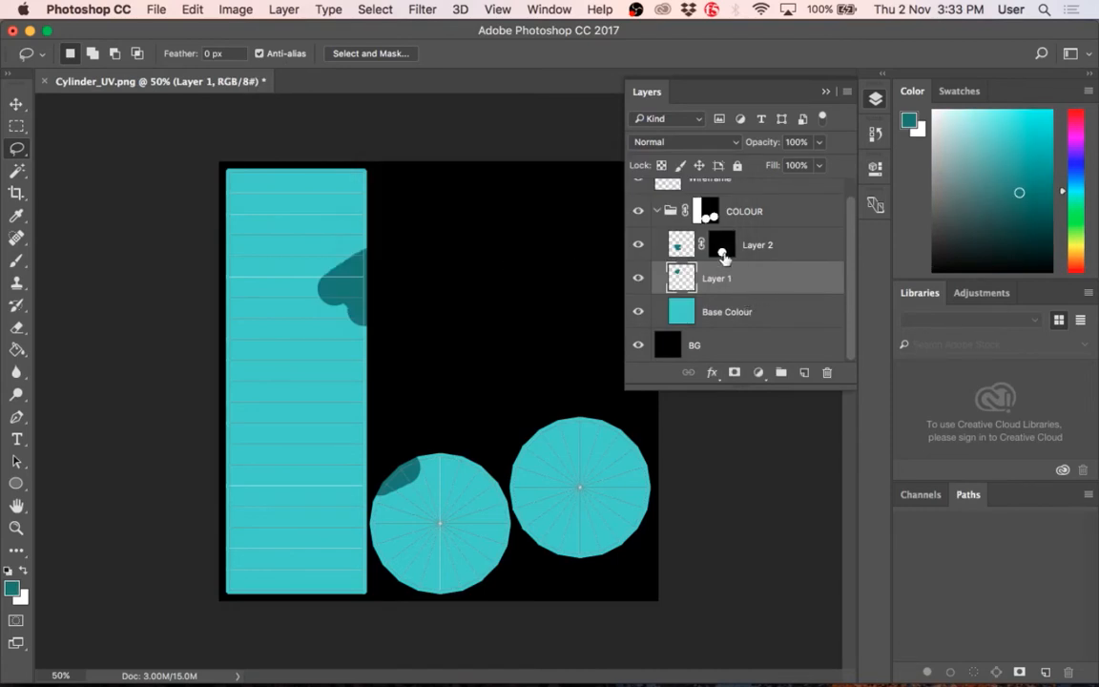
{"action": "left_click_drag", "start_coordinate": [723, 256], "coordinate": [826, 373]}
{"action": "left_click", "coordinate": [485, 259]}
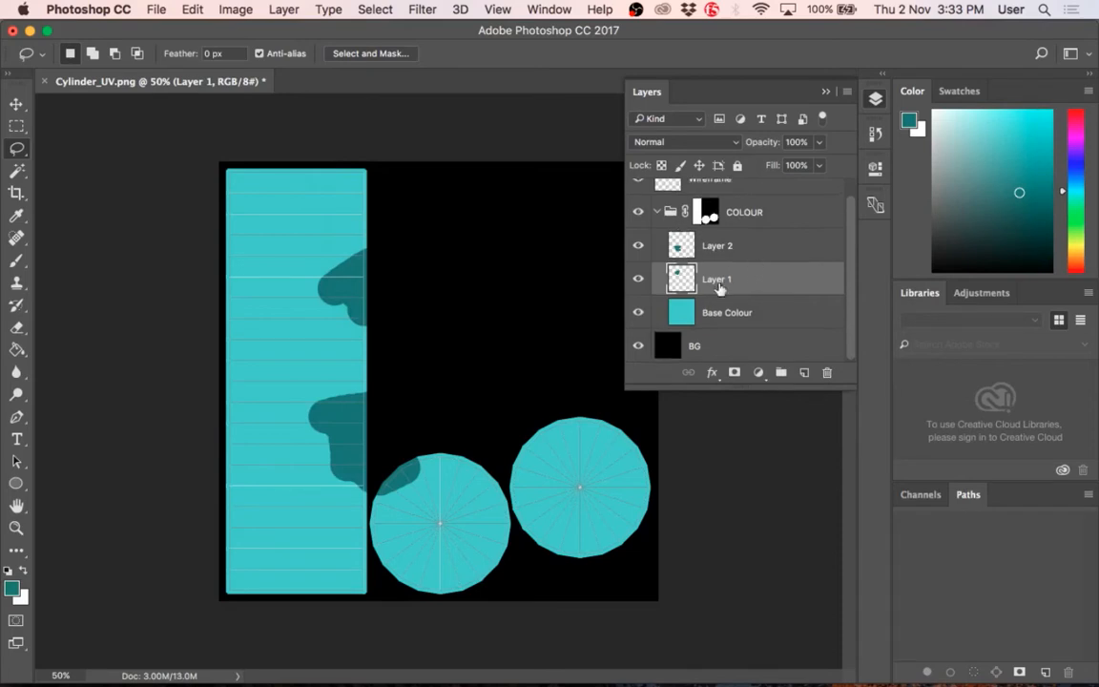
Step: Delete Layer 2 and Layer 1 from the COLOUR group, keeping only Base Colour inside it
{"action": "left_click", "coordinate": [722, 243]}
{"action": "key", "text": "BackSpace"}
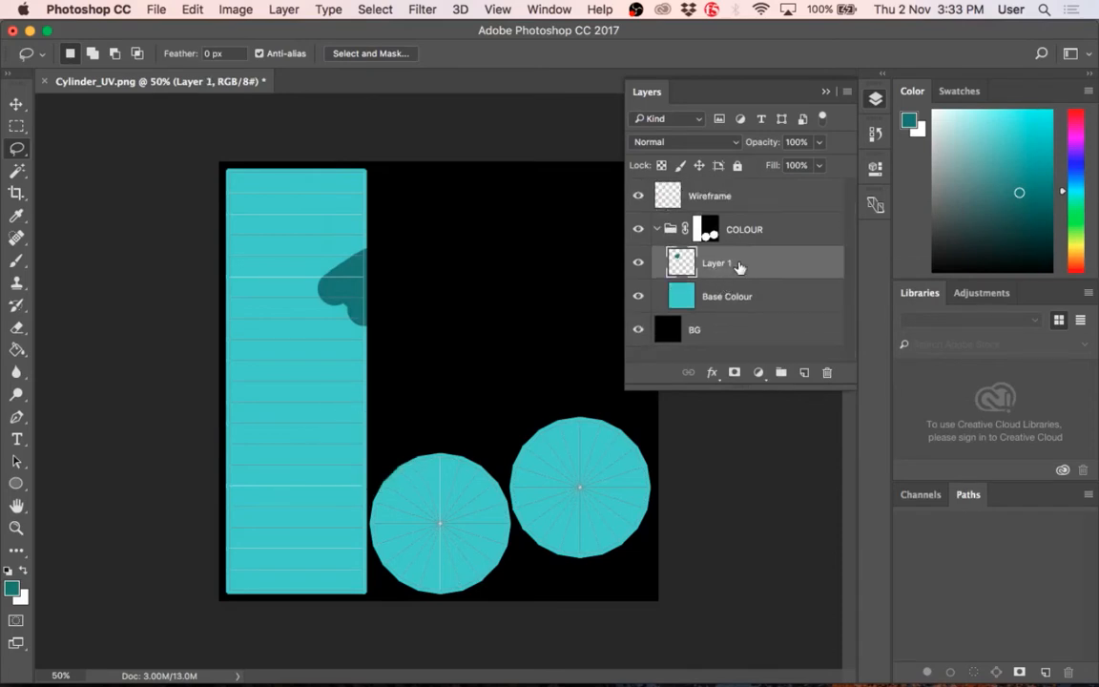
{"action": "key", "text": "BackSpace"}
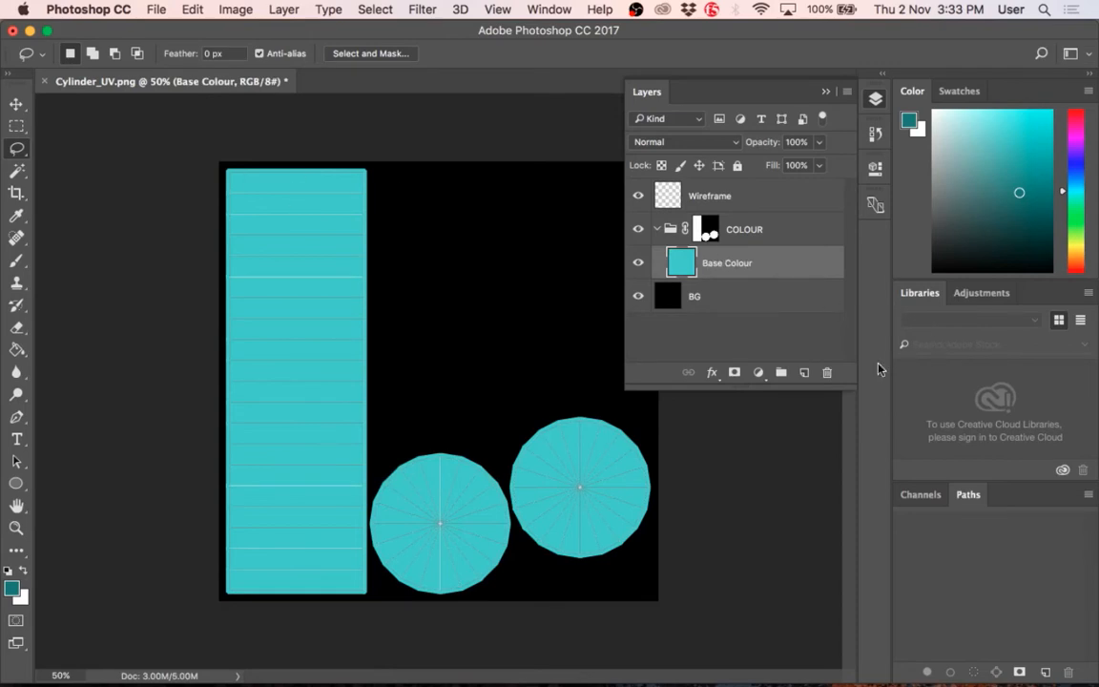
Step: Add a new layer above Base Colour and paint a dark teal band down the strip's left edge with a 150 px brush
{"action": "left_click", "coordinate": [804, 372]}
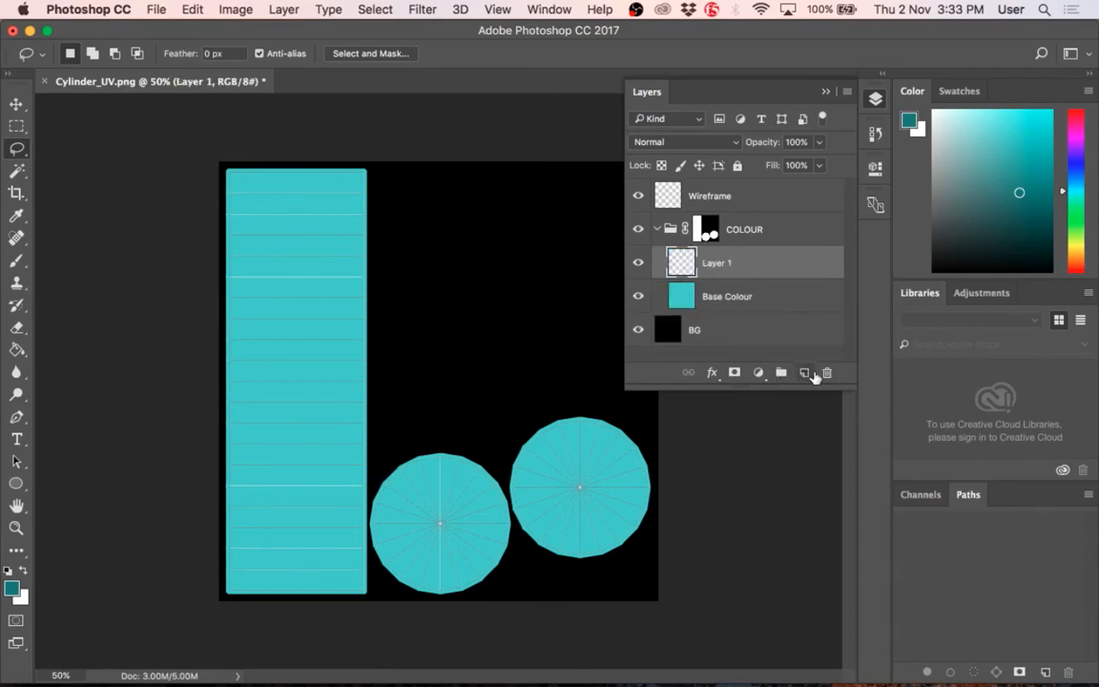
{"action": "key", "text": "b"}
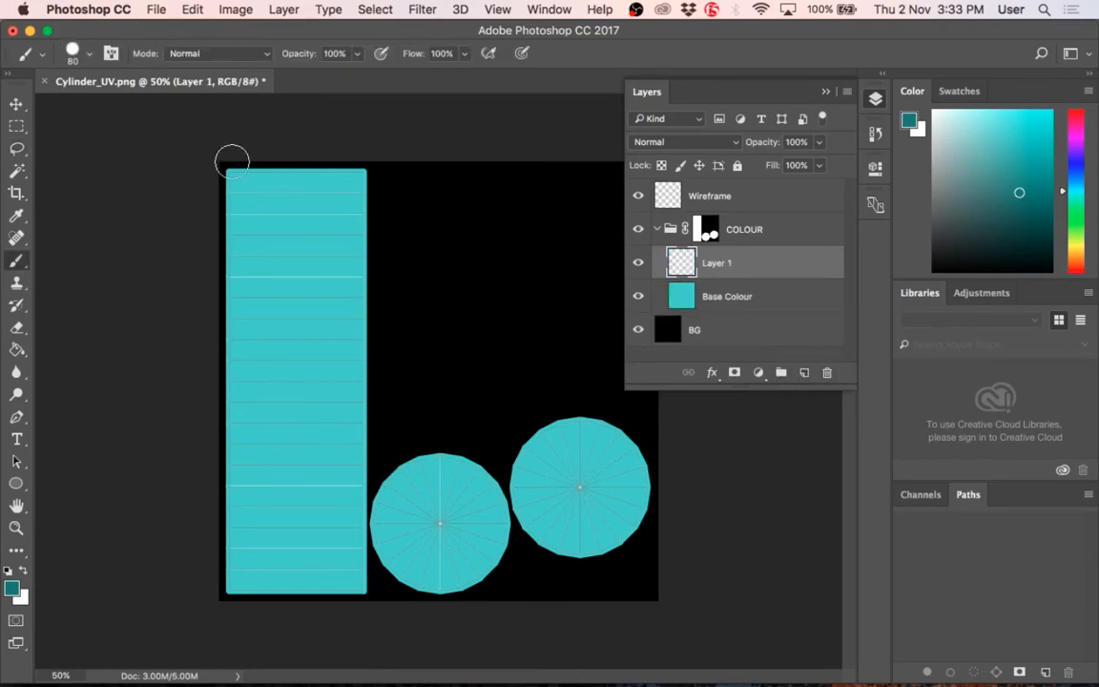
{"action": "key", "text": "bracketright"}
{"action": "key", "text": "bracketright"}
{"action": "key", "text": "bracketright"}
{"action": "key", "text": "bracketright"}
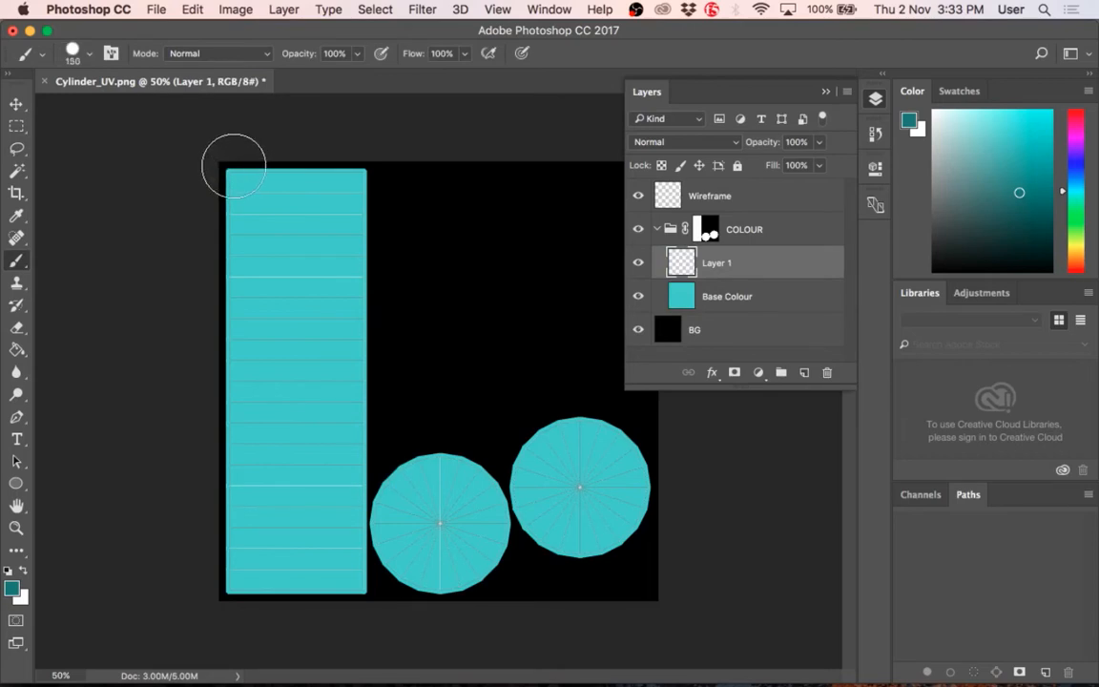
{"action": "left_click_drag", "start_coordinate": [234, 166], "coordinate": [238, 611]}
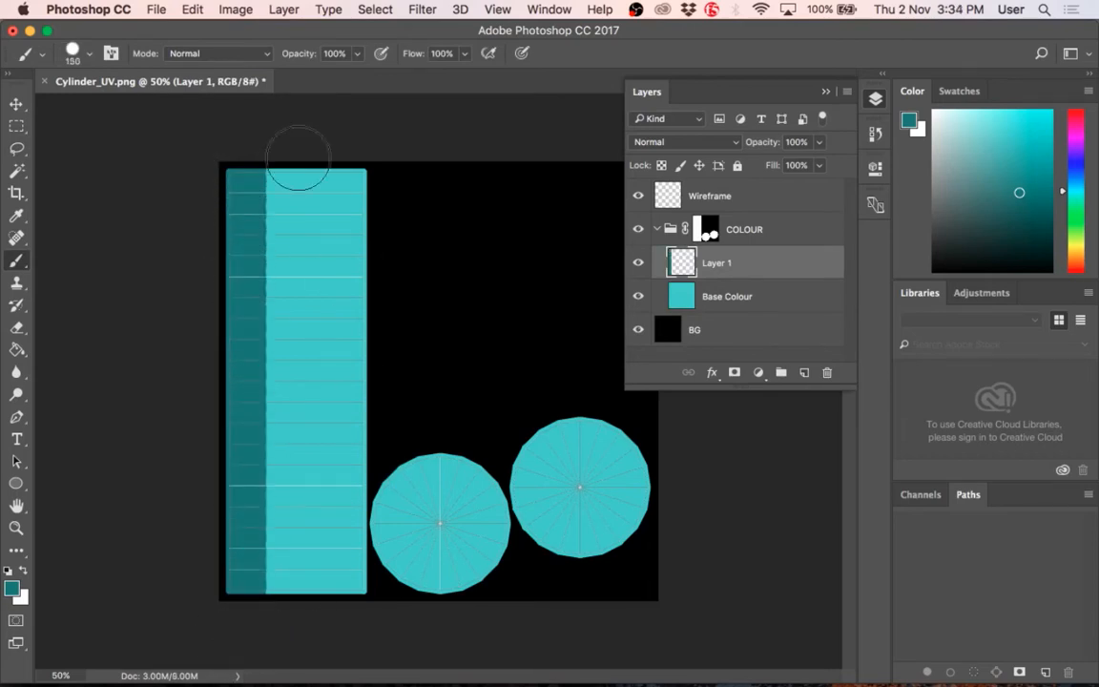
Step: Stamp a dark teal dot at the centre of each of the two circles
{"action": "left_click", "coordinate": [440, 524]}
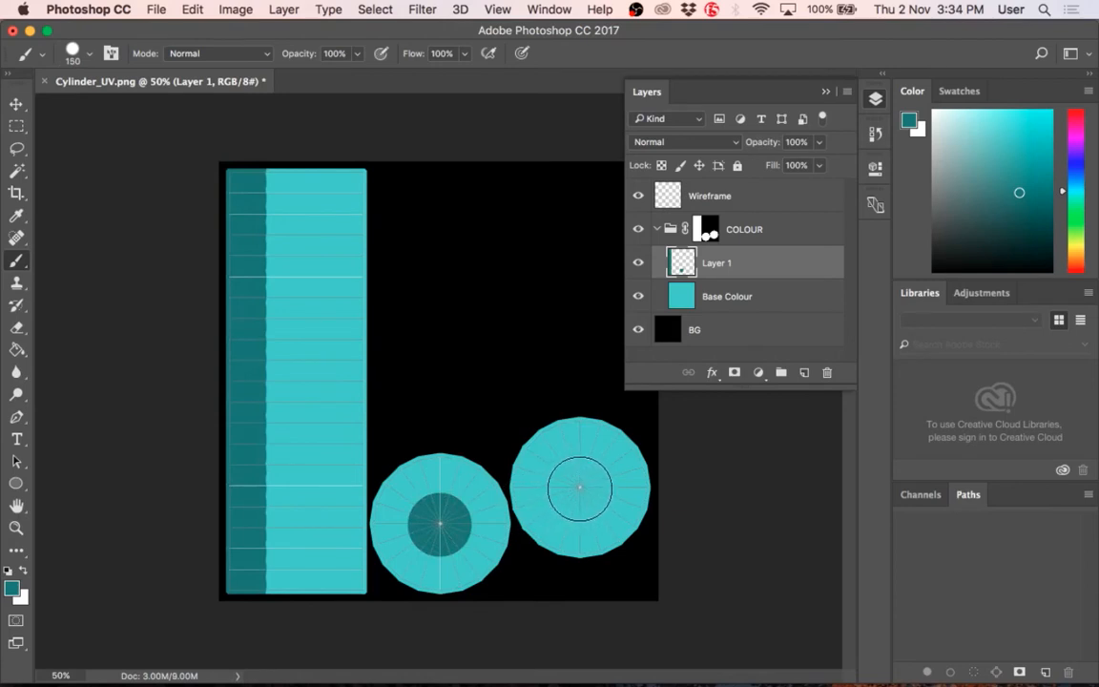
{"action": "left_click", "coordinate": [579, 487]}
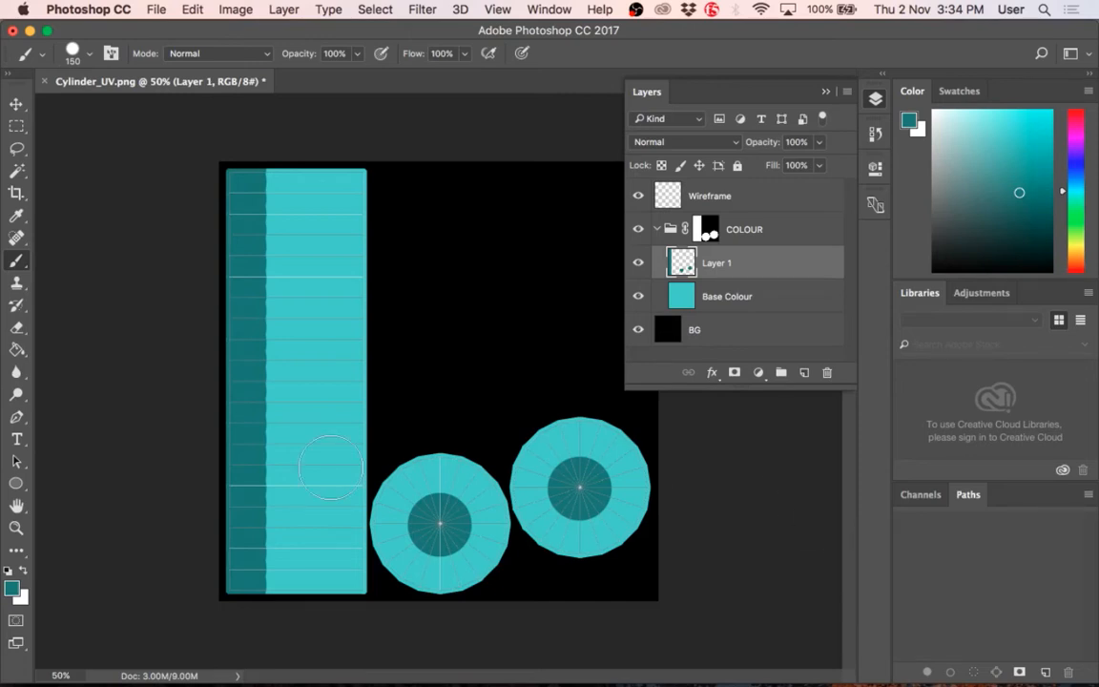
Step: Undo the stray dab at the strip's upper corner and stamp three dark teal 70 px dots on the strip beside the dark band
{"action": "left_click", "coordinate": [237, 162], "text": "shift"}
{"action": "key", "text": "super+z"}
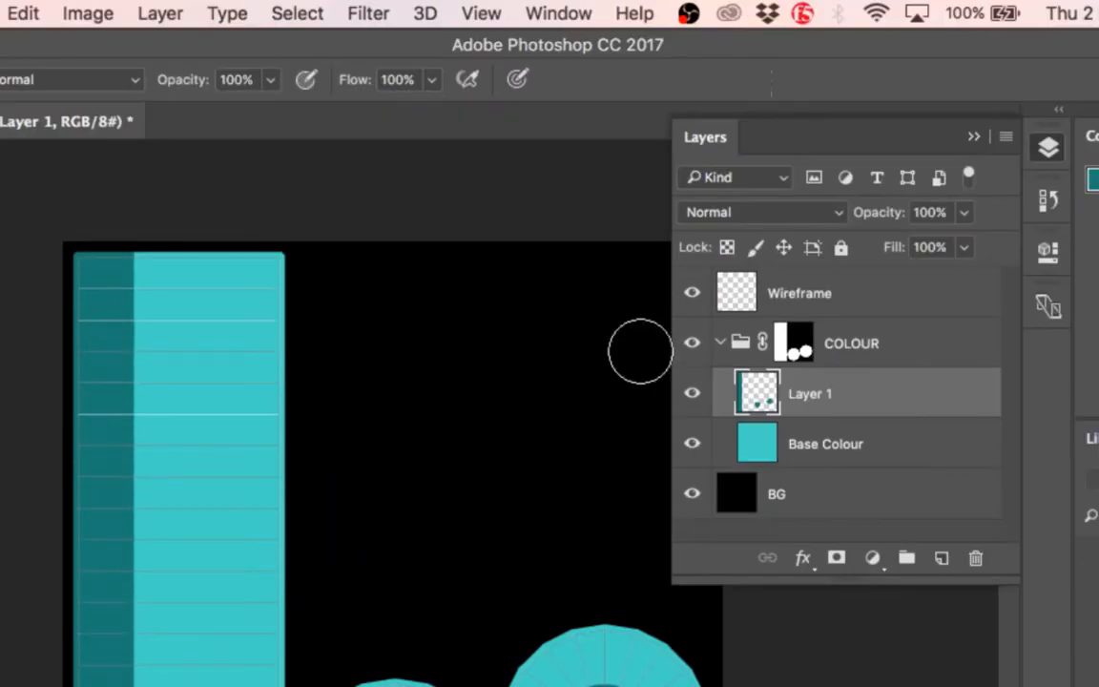
{"action": "left_click", "coordinate": [197, 327]}
{"action": "left_click", "coordinate": [230, 420]}
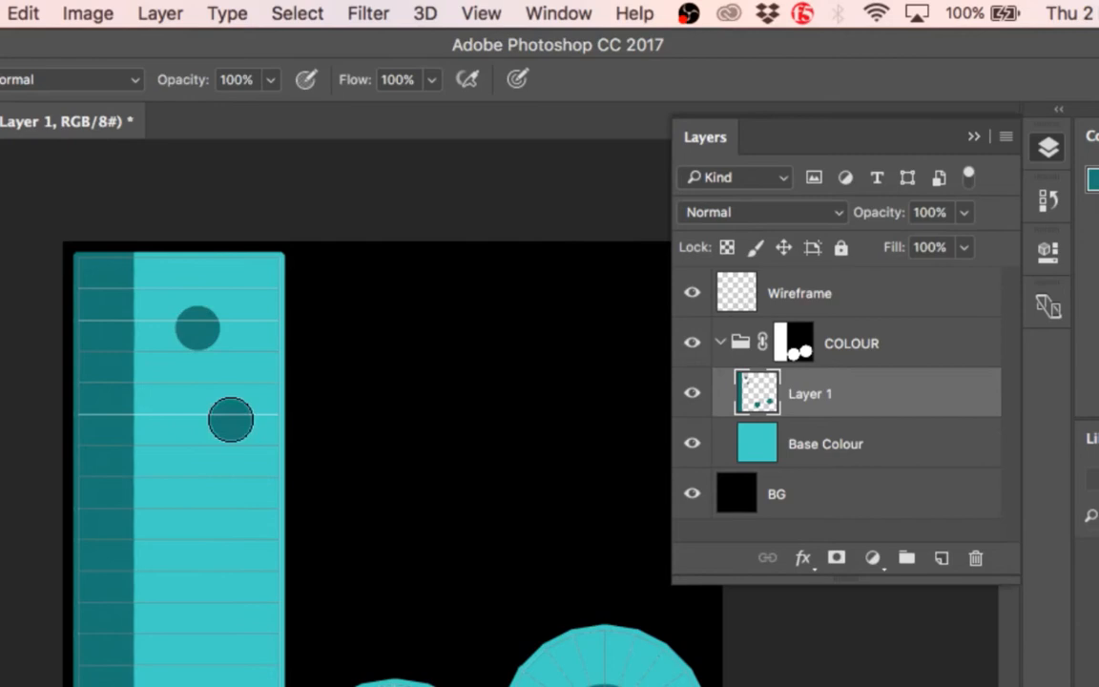
{"action": "left_click", "coordinate": [181, 495]}
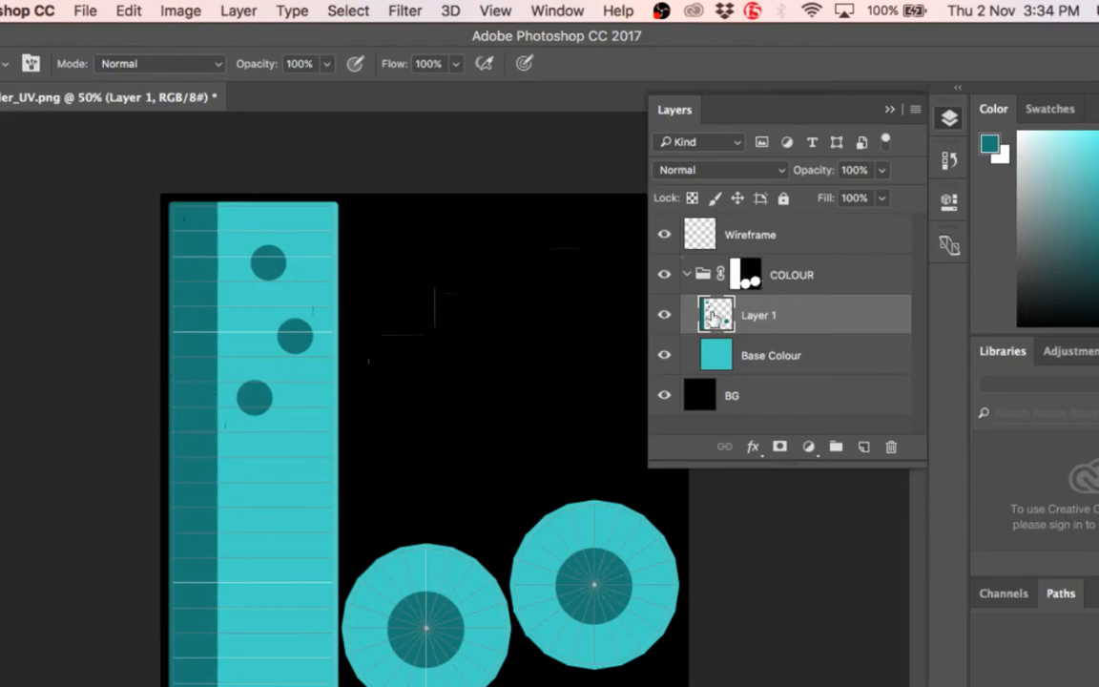
Step: Clear the selection of Layer 1's pixels and set the foreground colour to a light yellow-green
{"action": "left_click", "coordinate": [745, 271], "text": "super"}
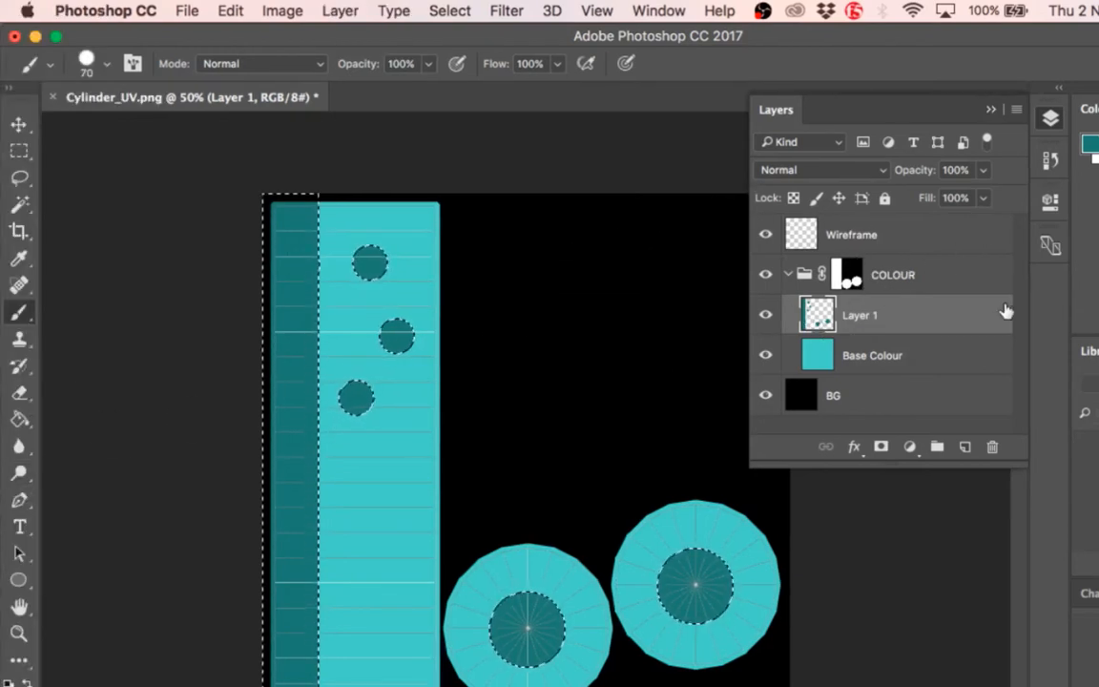
{"action": "key", "text": "super+d"}
{"action": "left_click", "coordinate": [12, 568]}
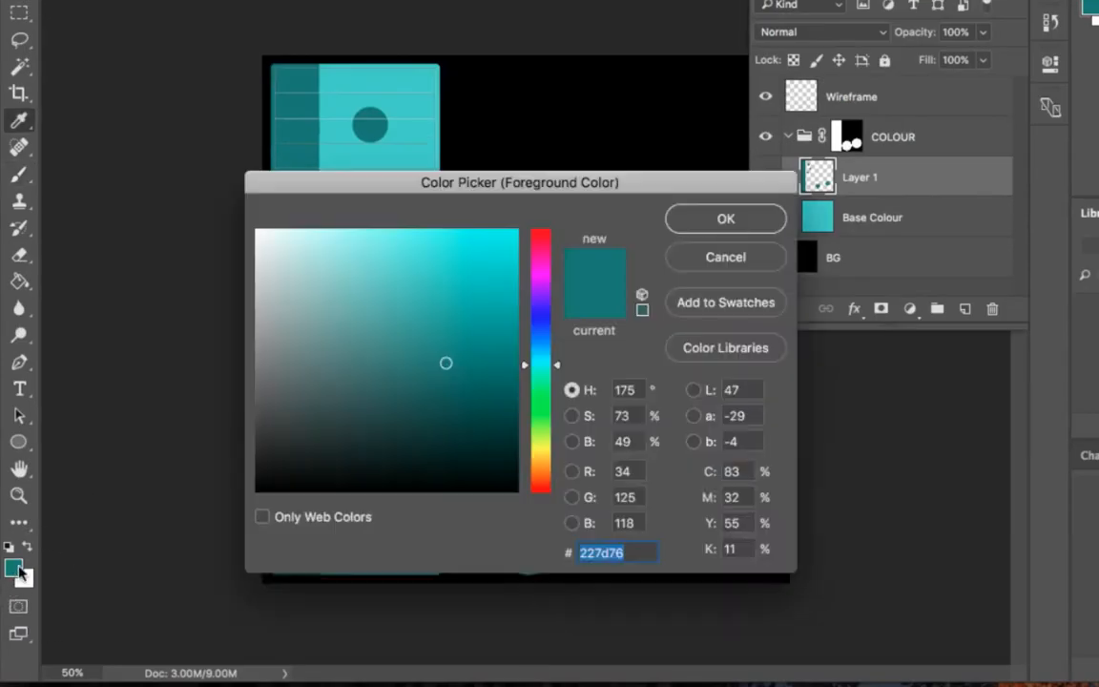
{"action": "left_click", "coordinate": [538, 444]}
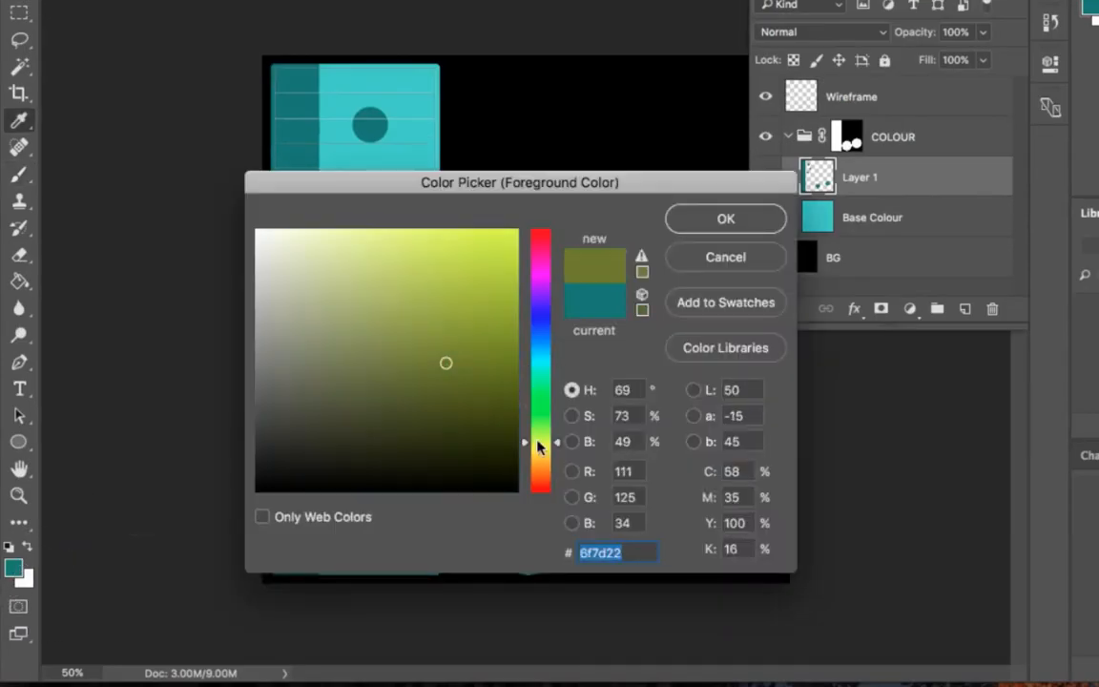
{"action": "left_click", "coordinate": [388, 238]}
{"action": "left_click", "coordinate": [708, 226]}
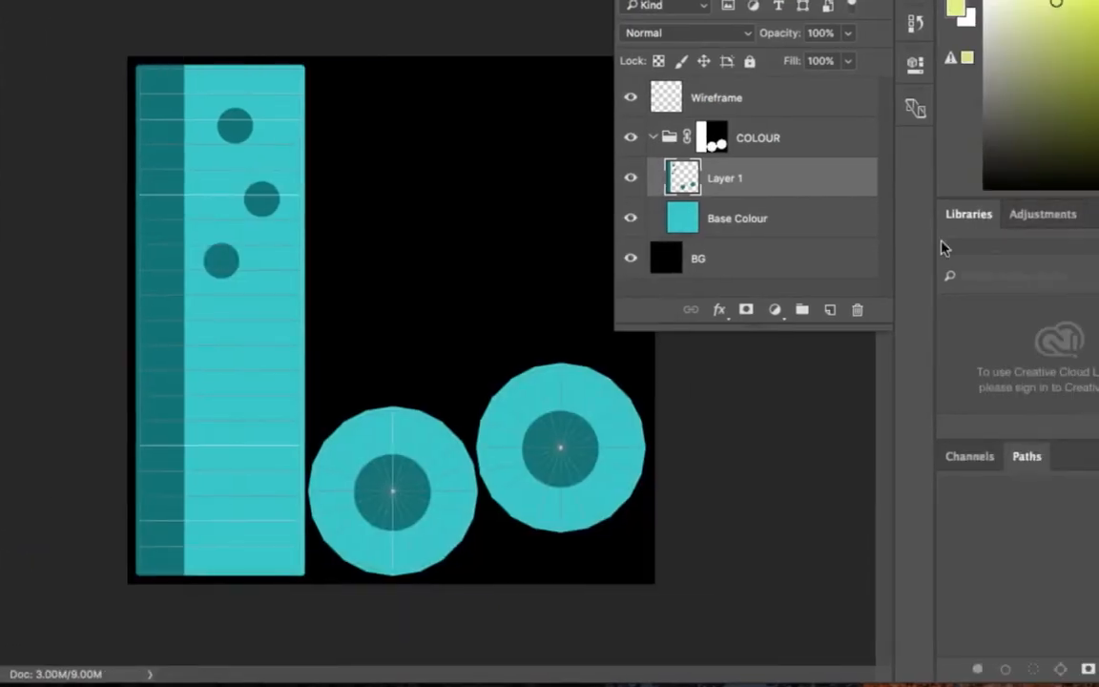
Step: Add a new layer above Layer 1 and paint the strip's dark band and its two uppermost dots light yellow-green
{"action": "left_click", "coordinate": [964, 310]}
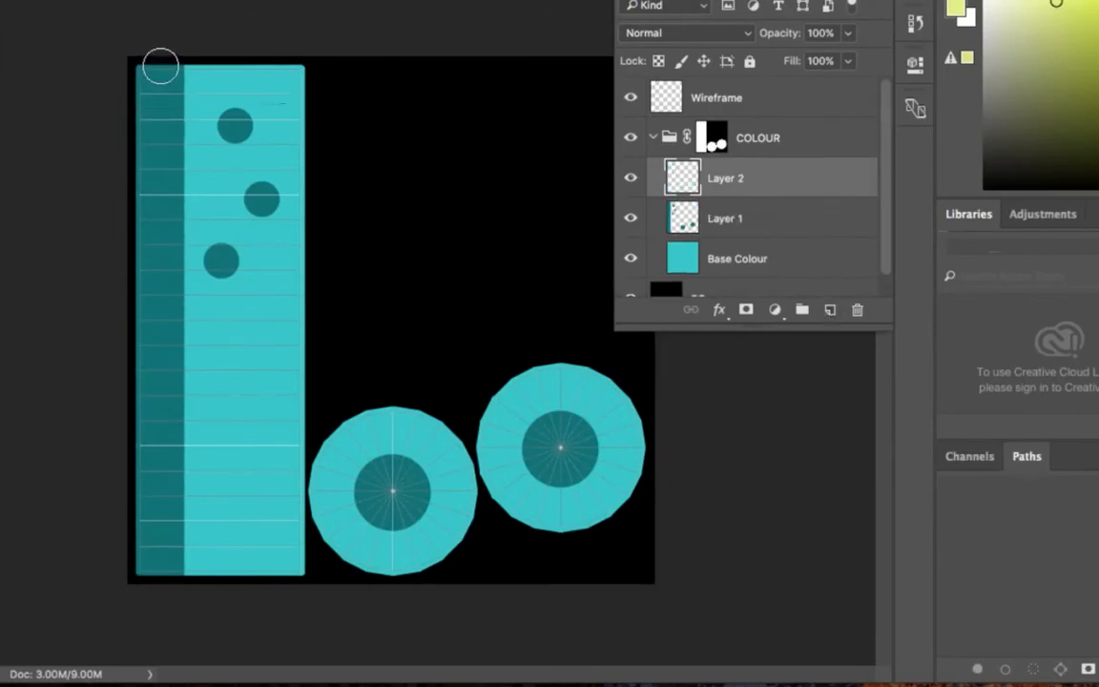
{"action": "left_click", "coordinate": [156, 74]}
{"action": "mouse_move", "coordinate": [156, 74]}
{"action": "left_mouse_down"}
{"action": "mouse_move", "coordinate": [164, 164]}
{"action": "mouse_move", "coordinate": [130, 592]}
{"action": "left_mouse_up"}
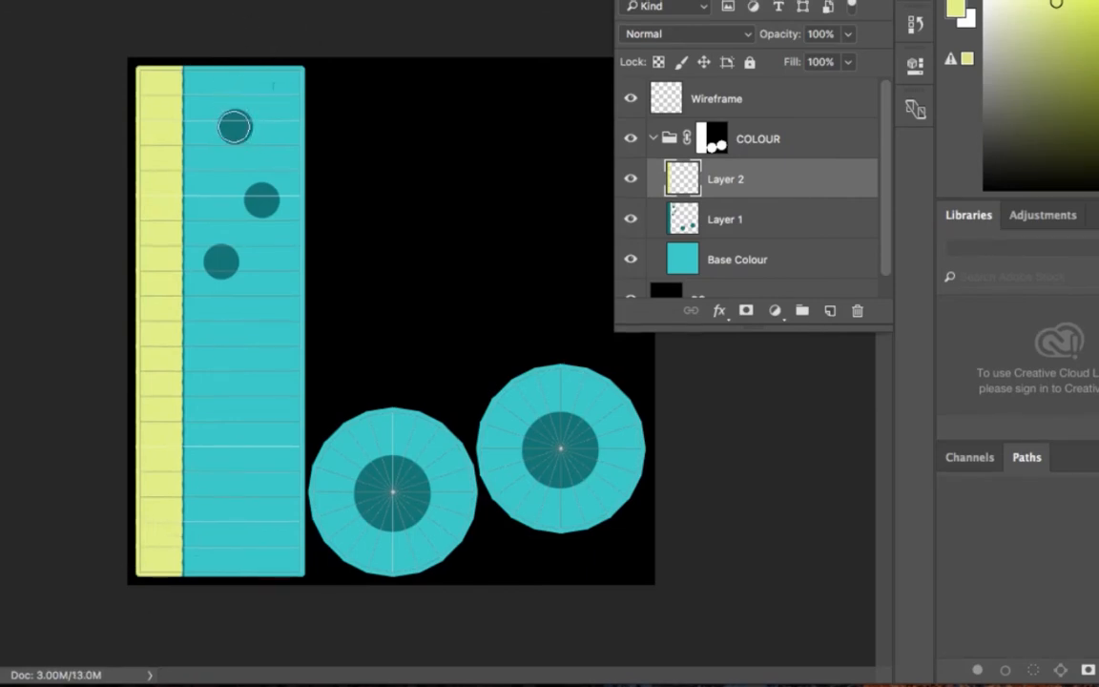
{"action": "left_click", "coordinate": [234, 127]}
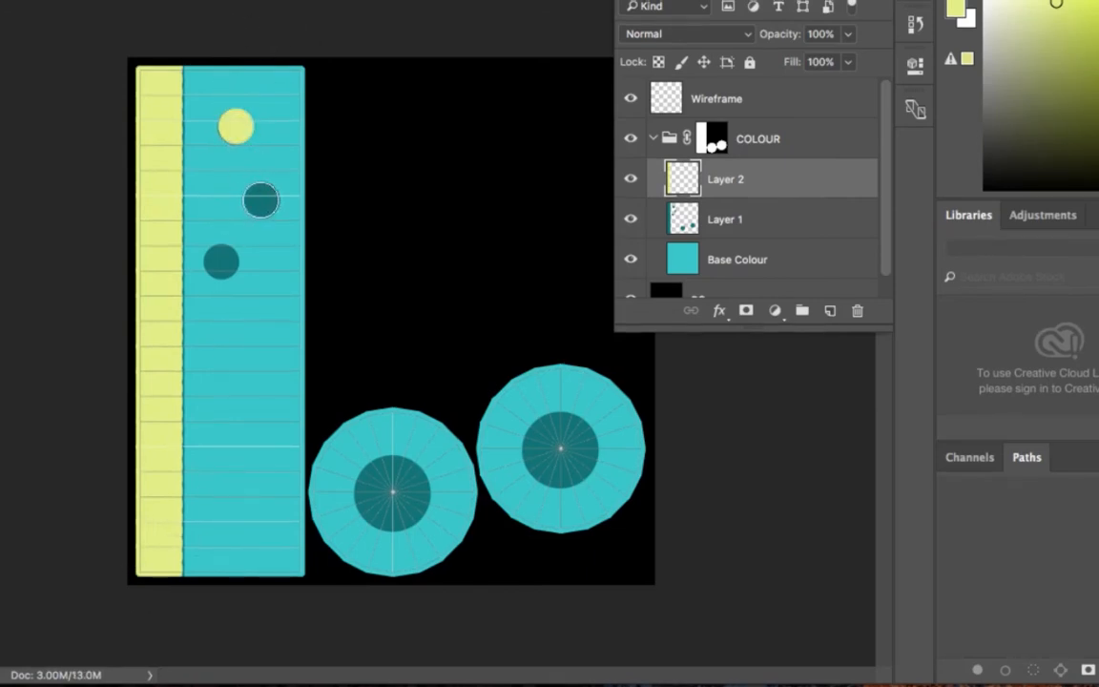
{"action": "left_click", "coordinate": [259, 200]}
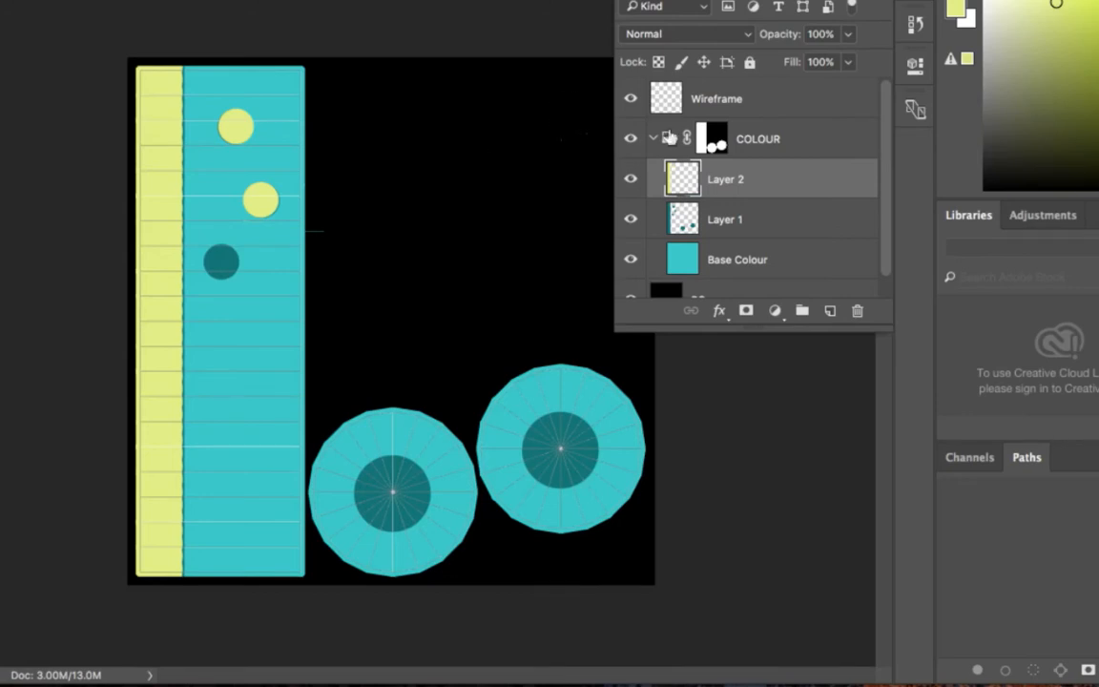
Step: Delete Layer 2 from the COLOUR group
{"action": "left_click", "coordinate": [858, 315]}
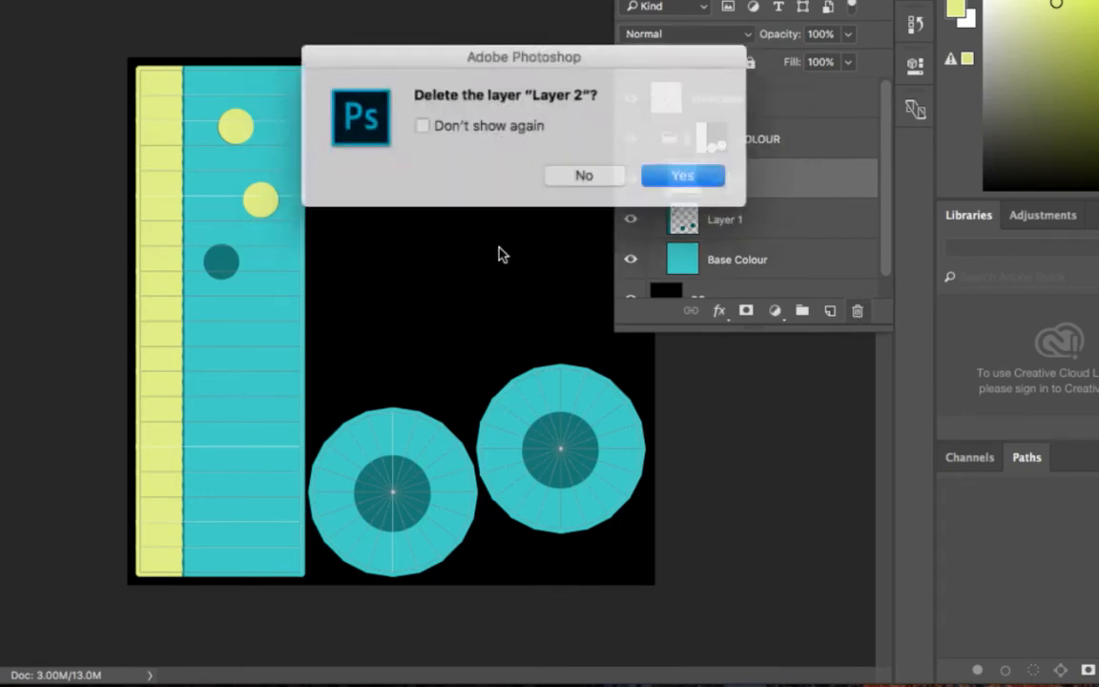
{"action": "left_click", "coordinate": [672, 174]}
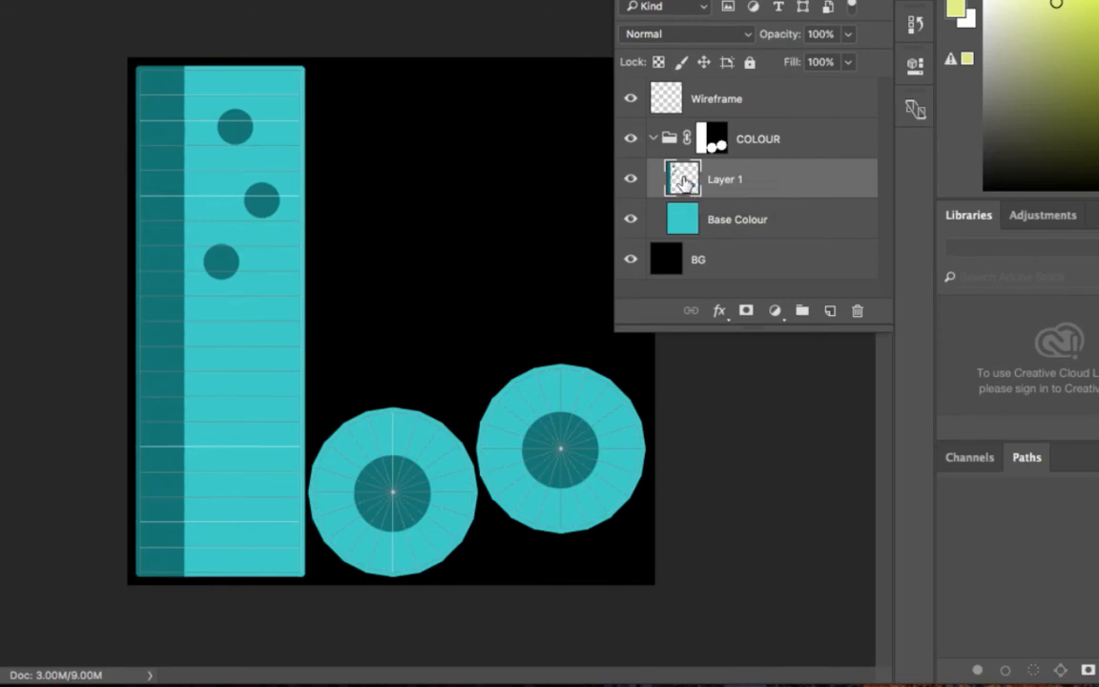
Step: Open the layer style settings of Layer 1, preview Bevel & Emboss and turn it off, keeping the dialog clear of the strip
{"action": "right_click", "coordinate": [723, 178]}
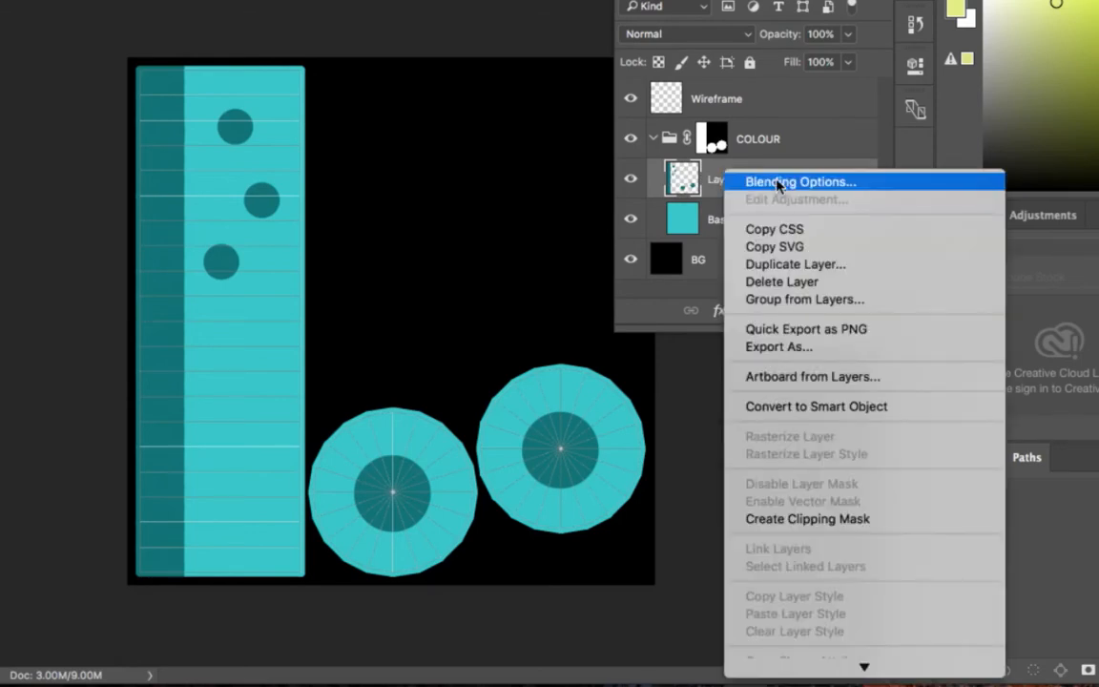
{"action": "left_click", "coordinate": [777, 183]}
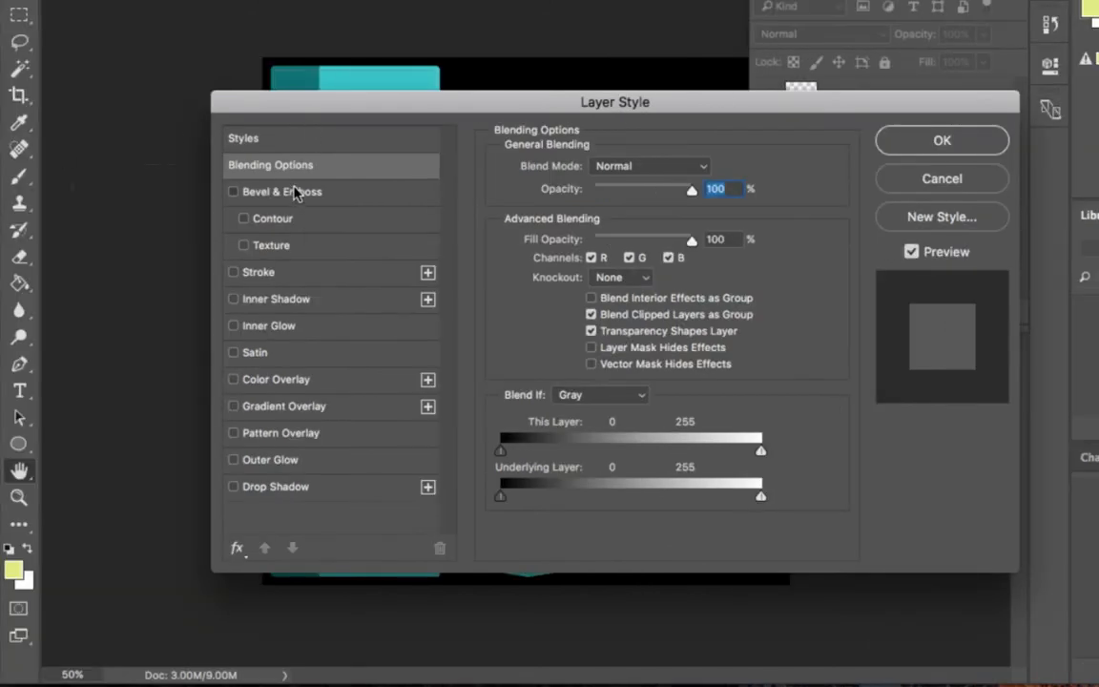
{"action": "left_click", "coordinate": [296, 192]}
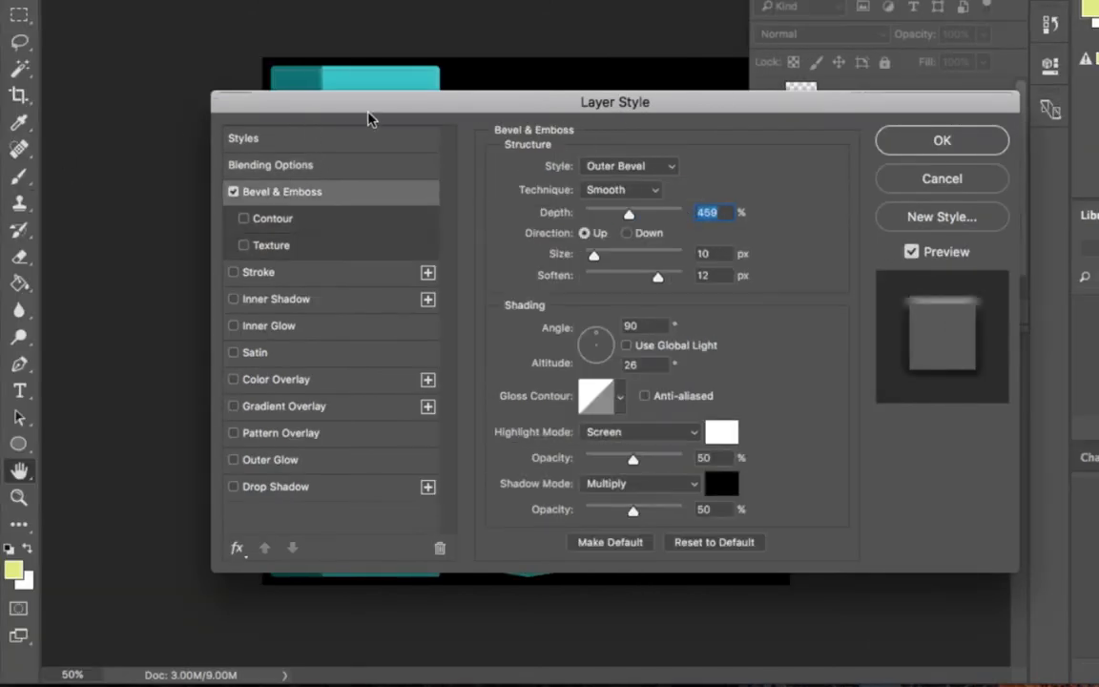
{"action": "left_click_drag", "start_coordinate": [459, 109], "coordinate": [581, 149]}
{"action": "left_click", "coordinate": [359, 232]}
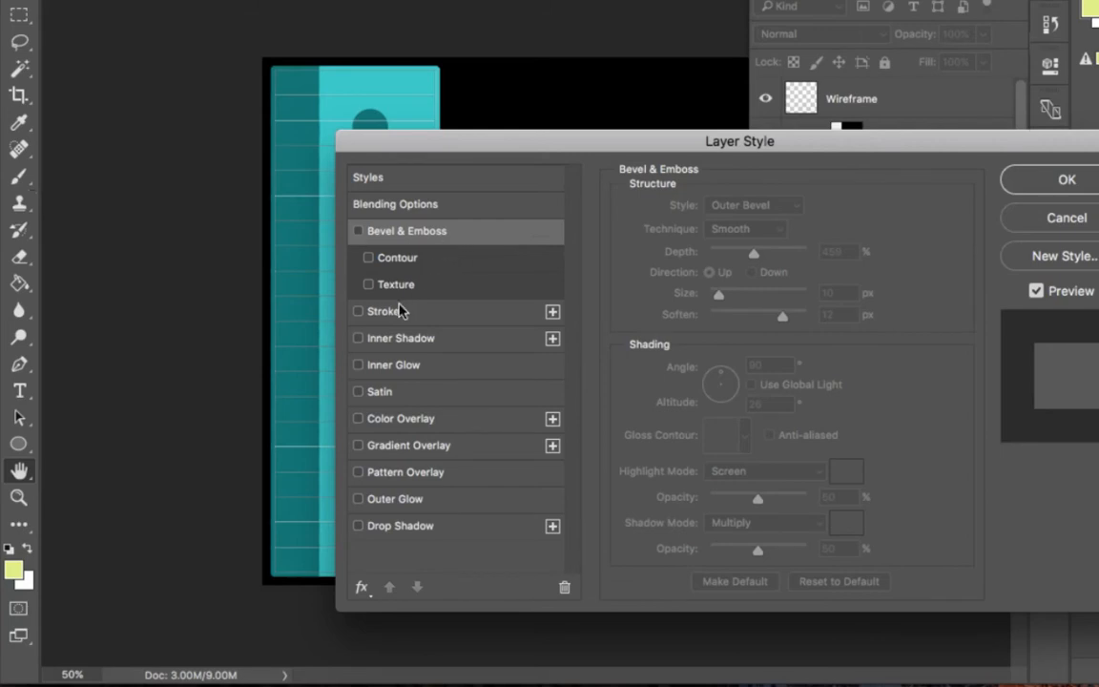
{"action": "left_click_drag", "start_coordinate": [361, 144], "coordinate": [488, 136]}
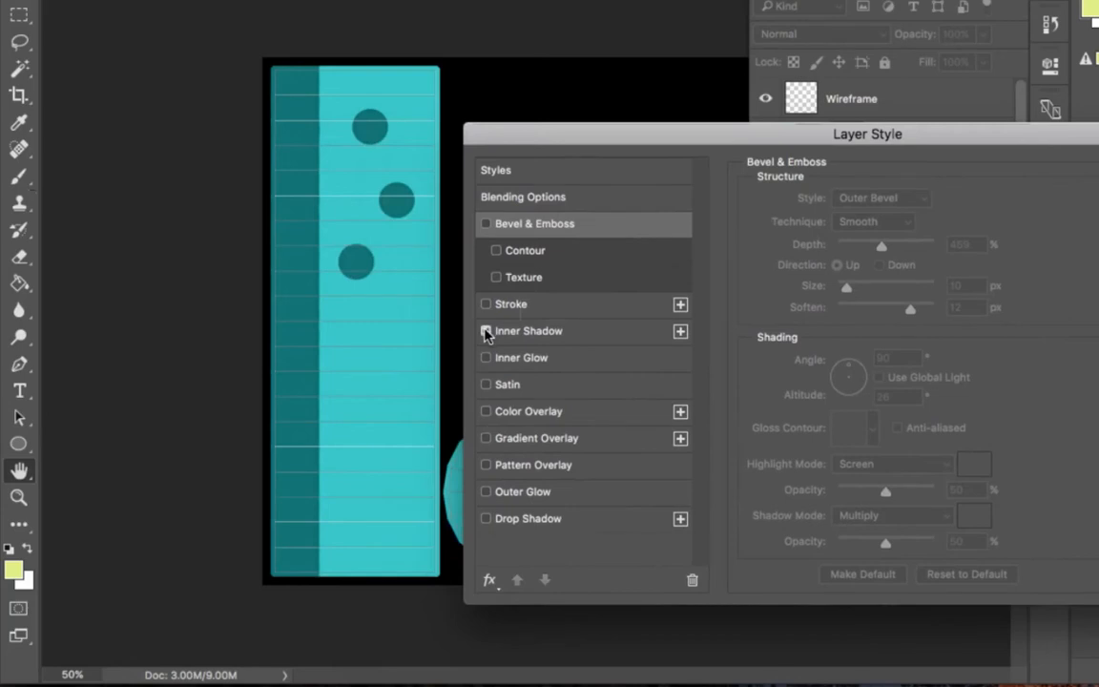
Step: Try an Outer Glow on Layer 1 with 100% spread and 18 px size, and switch it off again
{"action": "left_click", "coordinate": [486, 492]}
{"action": "left_click", "coordinate": [559, 492]}
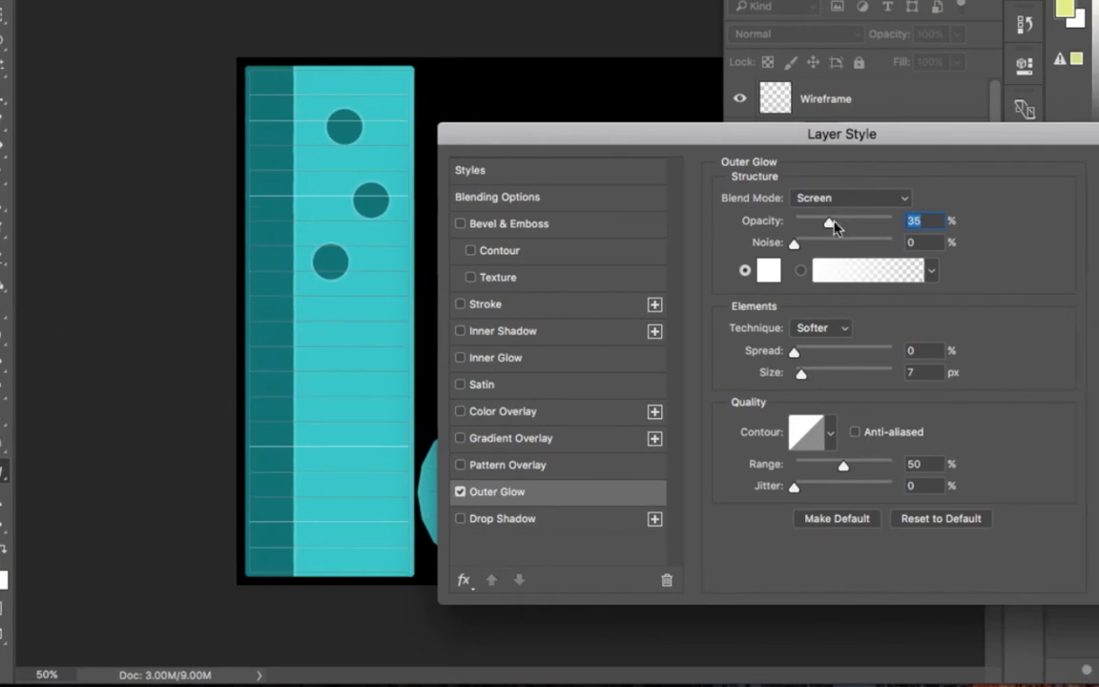
{"action": "left_click_drag", "start_coordinate": [793, 352], "coordinate": [958, 355]}
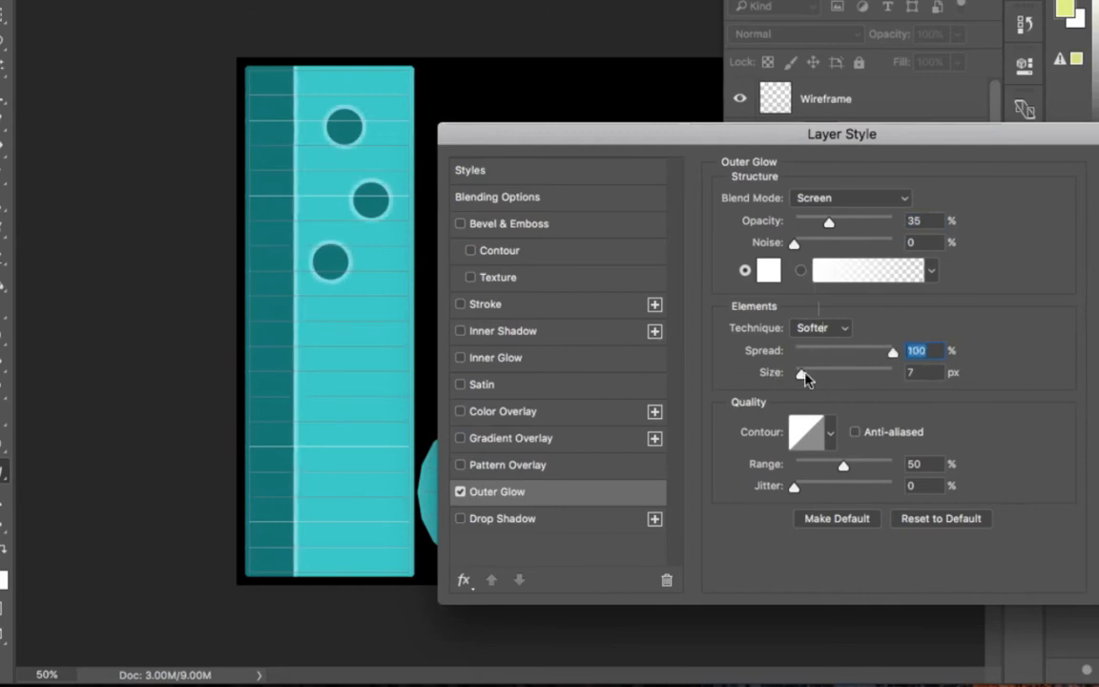
{"action": "mouse_move", "coordinate": [806, 378]}
{"action": "left_mouse_down"}
{"action": "mouse_move", "coordinate": [826, 375]}
{"action": "mouse_move", "coordinate": [808, 378]}
{"action": "left_mouse_up"}
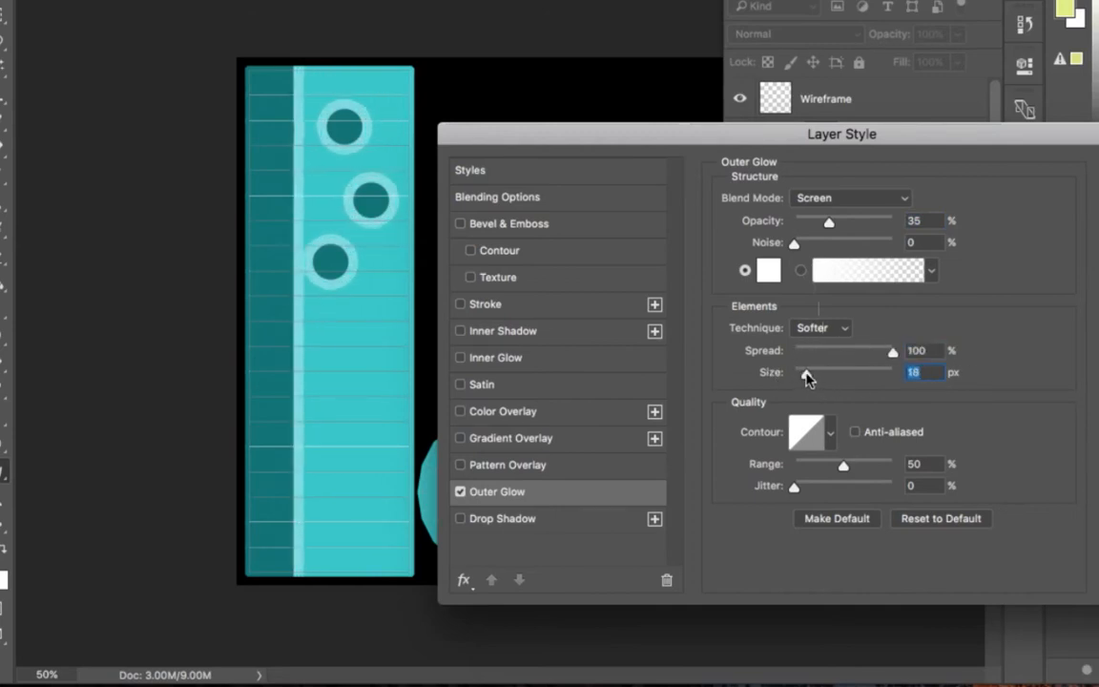
{"action": "left_click", "coordinate": [460, 491]}
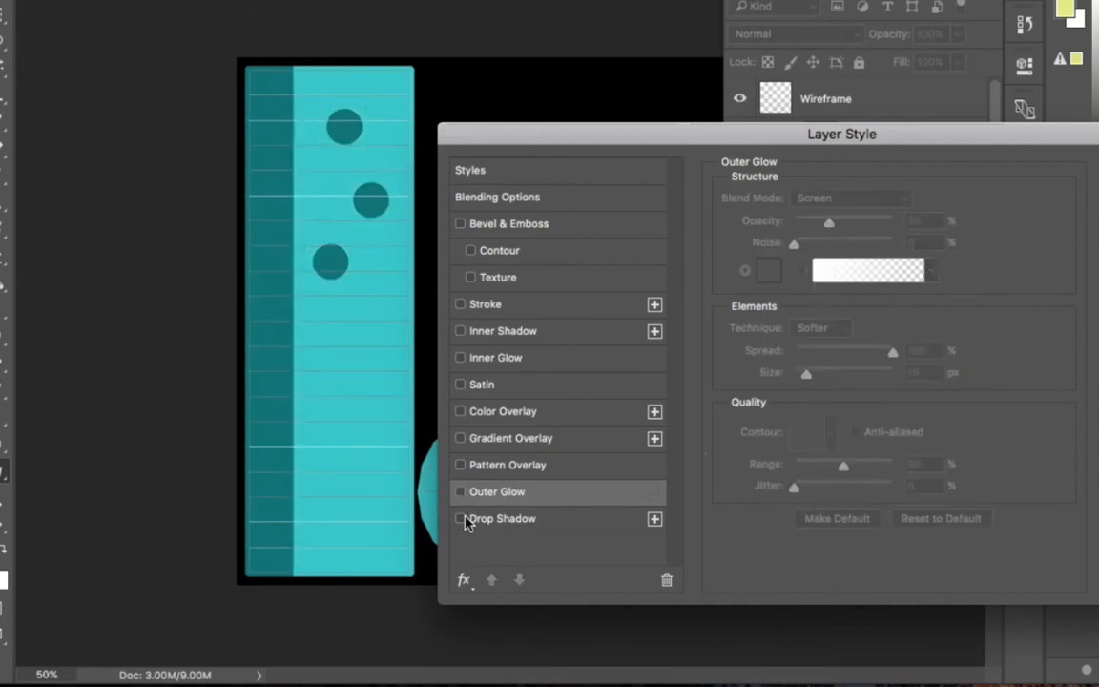
Step: Try a Drop Shadow on Layer 1 with 24% opacity, 24% spread and 29 px size, and switch it off again
{"action": "left_click", "coordinate": [461, 518]}
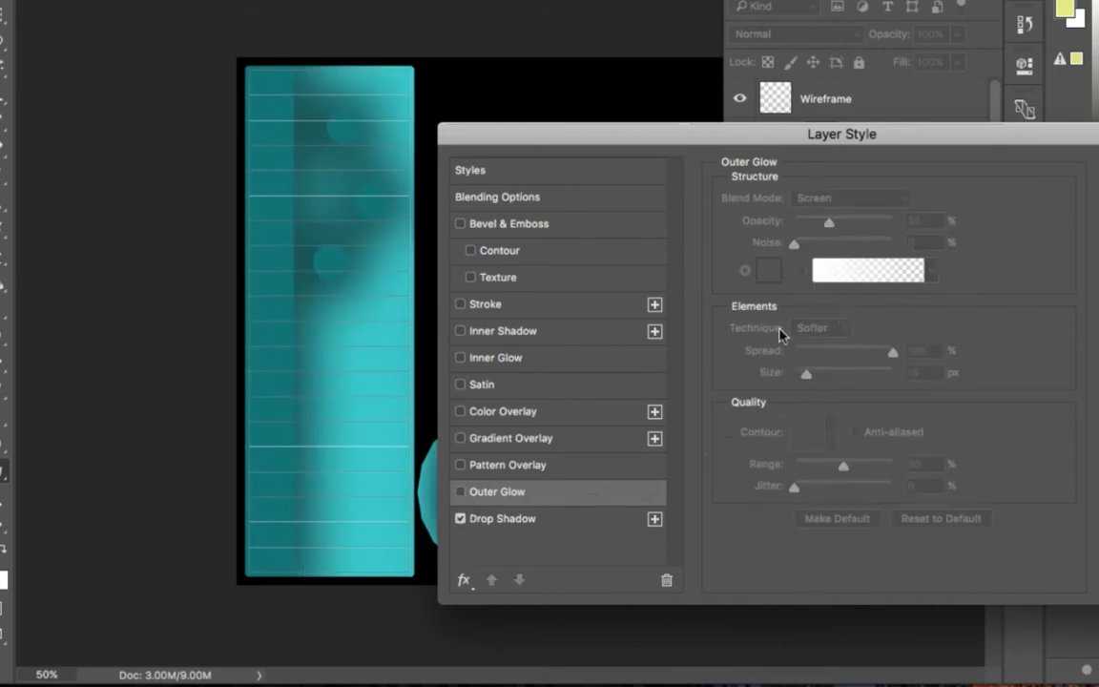
{"action": "left_click", "coordinate": [503, 518]}
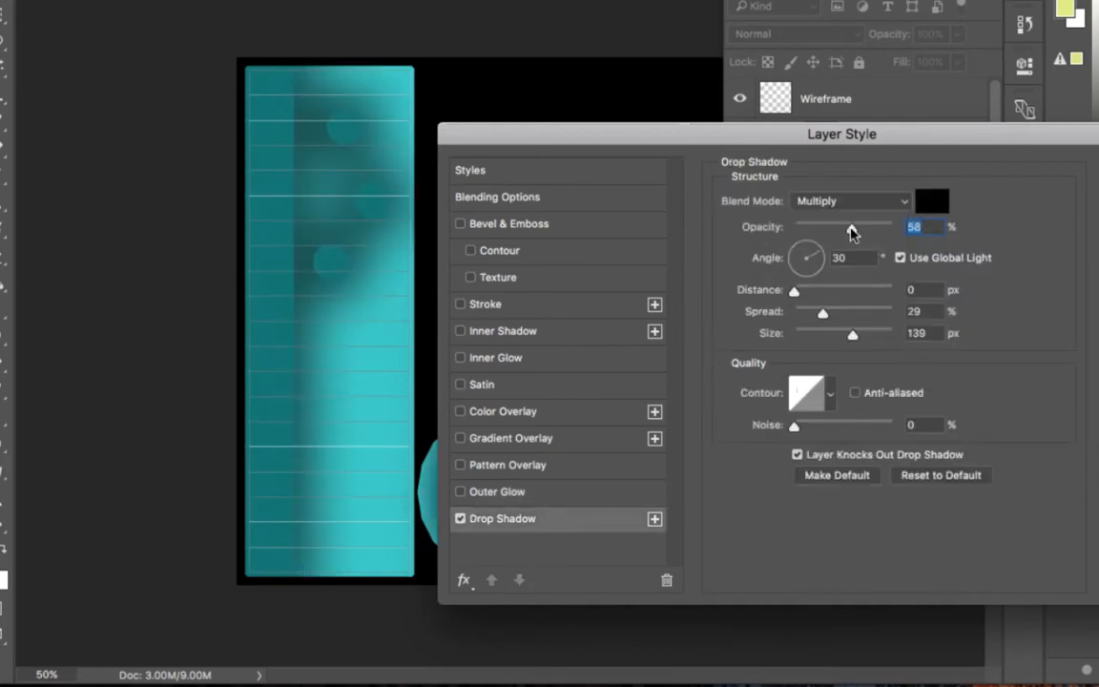
{"action": "left_click_drag", "start_coordinate": [851, 229], "coordinate": [817, 229]}
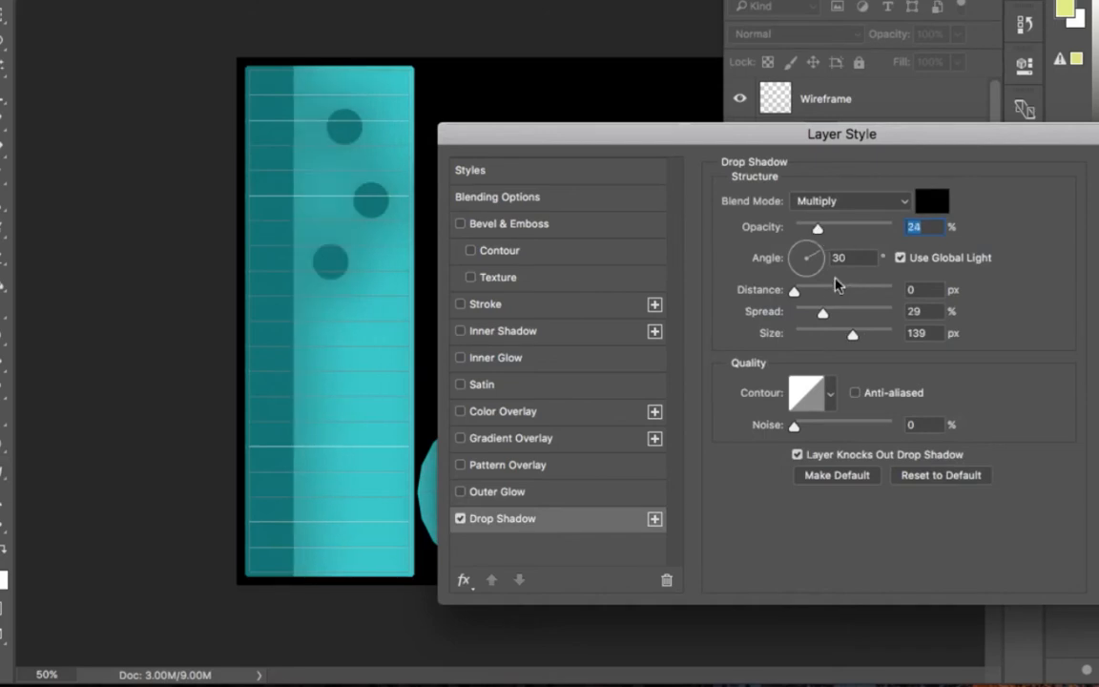
{"action": "left_click_drag", "start_coordinate": [822, 312], "coordinate": [812, 337]}
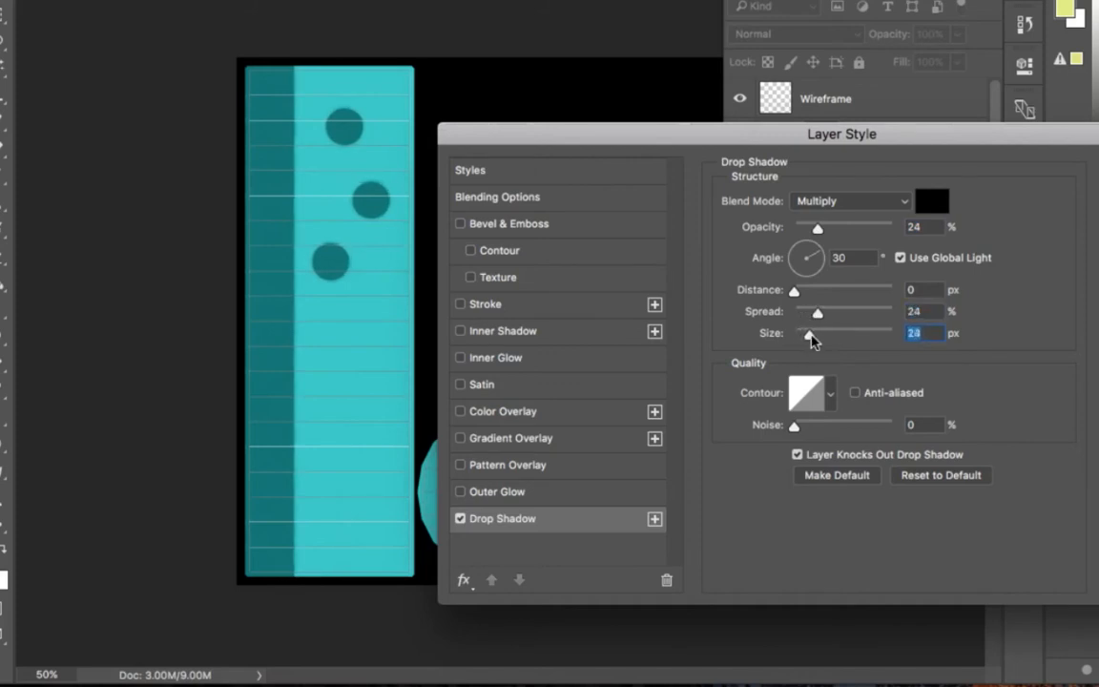
{"action": "left_click", "coordinate": [462, 518]}
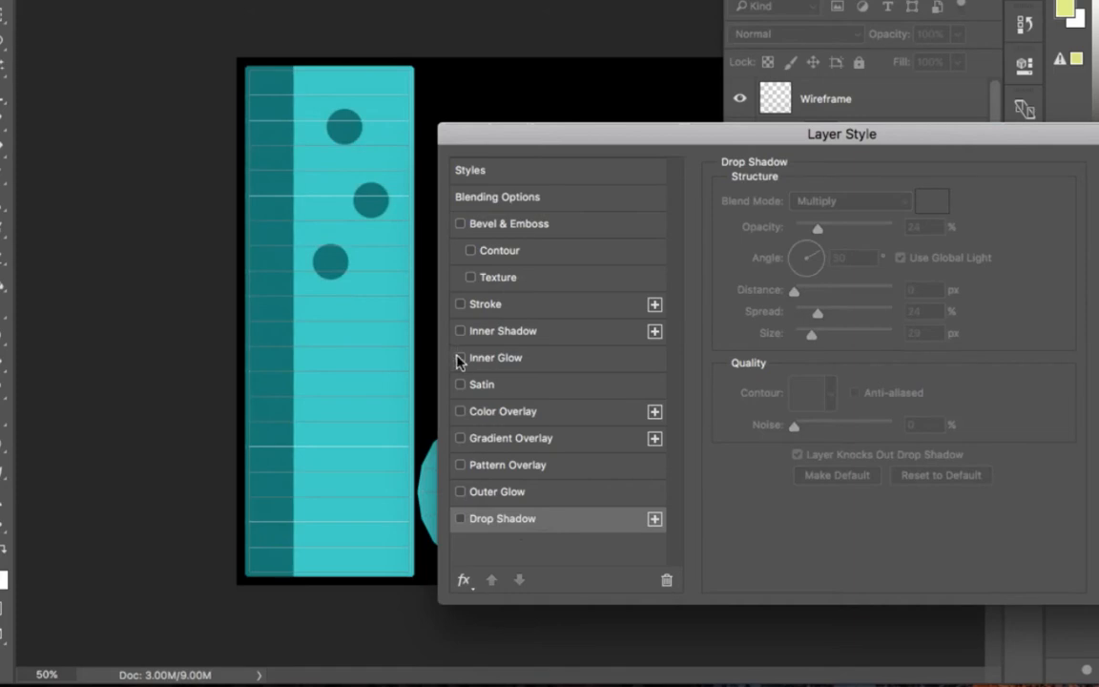
Step: Turn on Bevel & Emboss for Layer 1 and toggle it to compare the band and dots with and without the outer bevel
{"action": "left_click", "coordinate": [460, 224]}
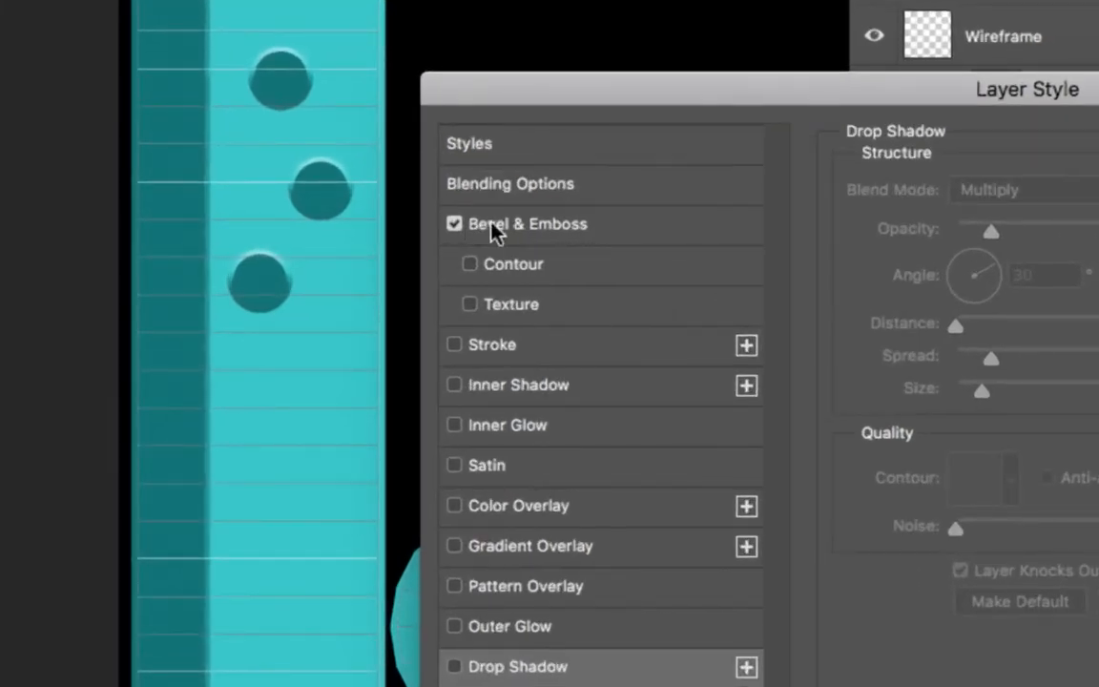
{"action": "left_click", "coordinate": [557, 230]}
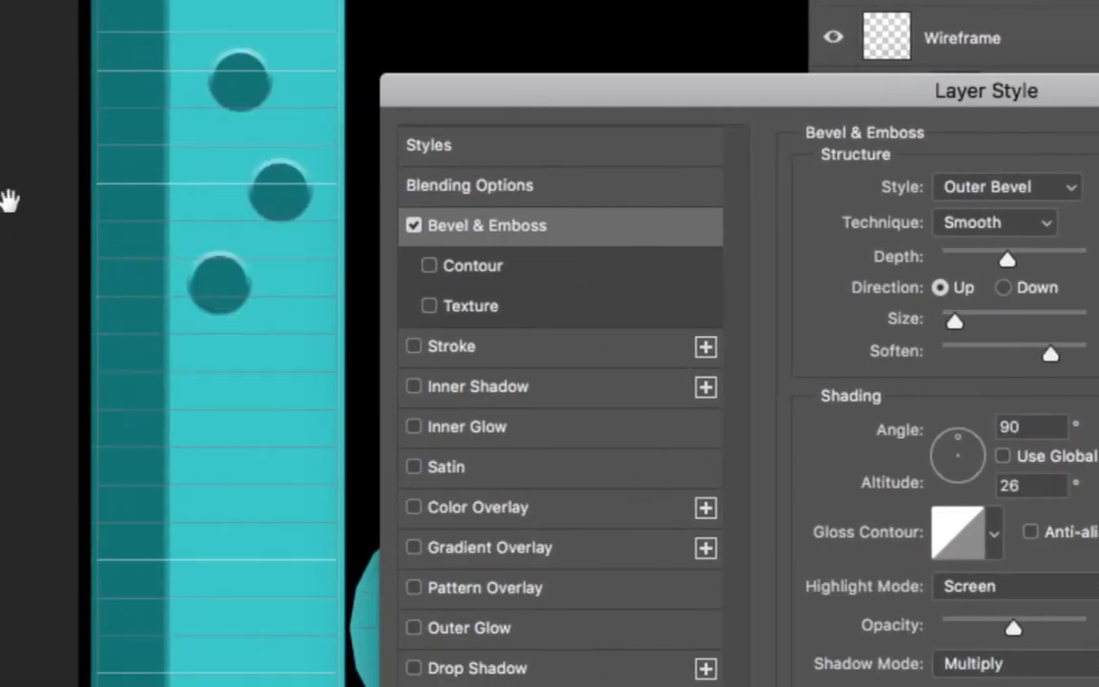
{"action": "left_click", "coordinate": [414, 227]}
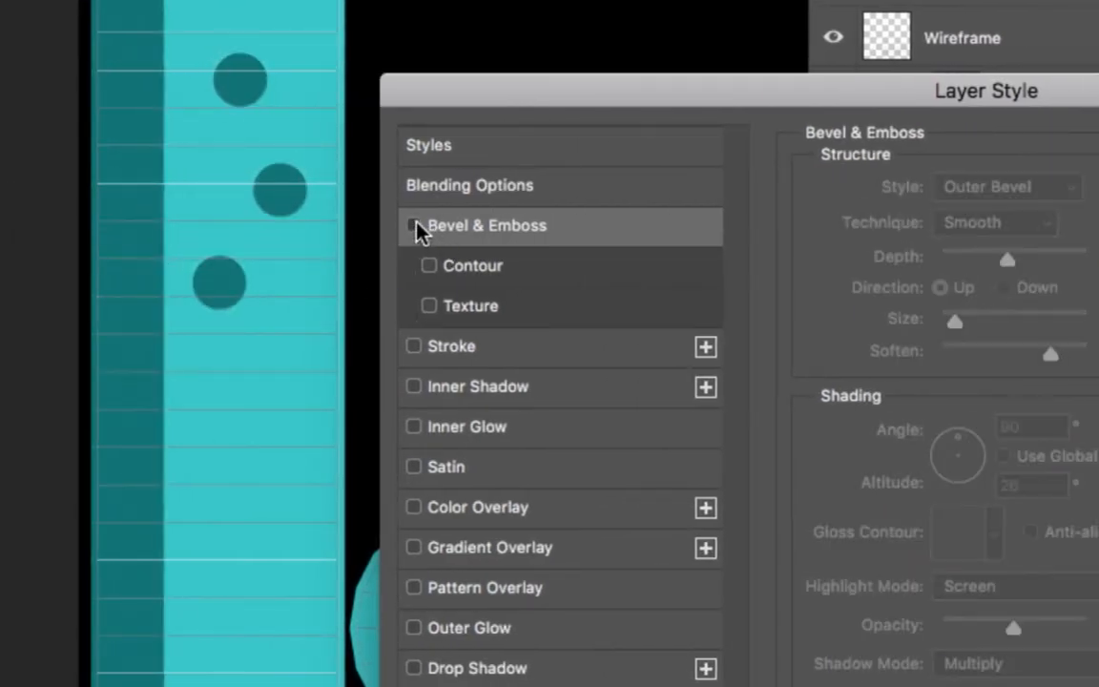
{"action": "left_click", "coordinate": [416, 226]}
{"action": "left_click", "coordinate": [416, 227]}
{"action": "left_click", "coordinate": [416, 227]}
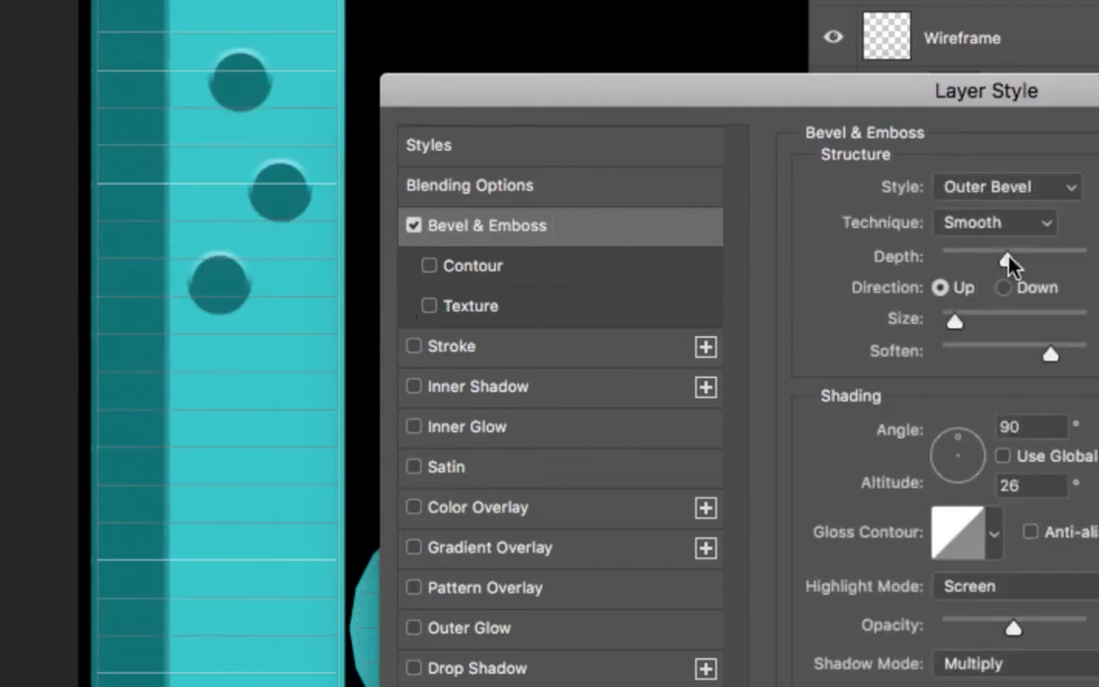
Step: Set the outer bevel's direction to Down, its size to 24 px and its soften to 2 px
{"action": "left_click", "coordinate": [1004, 287]}
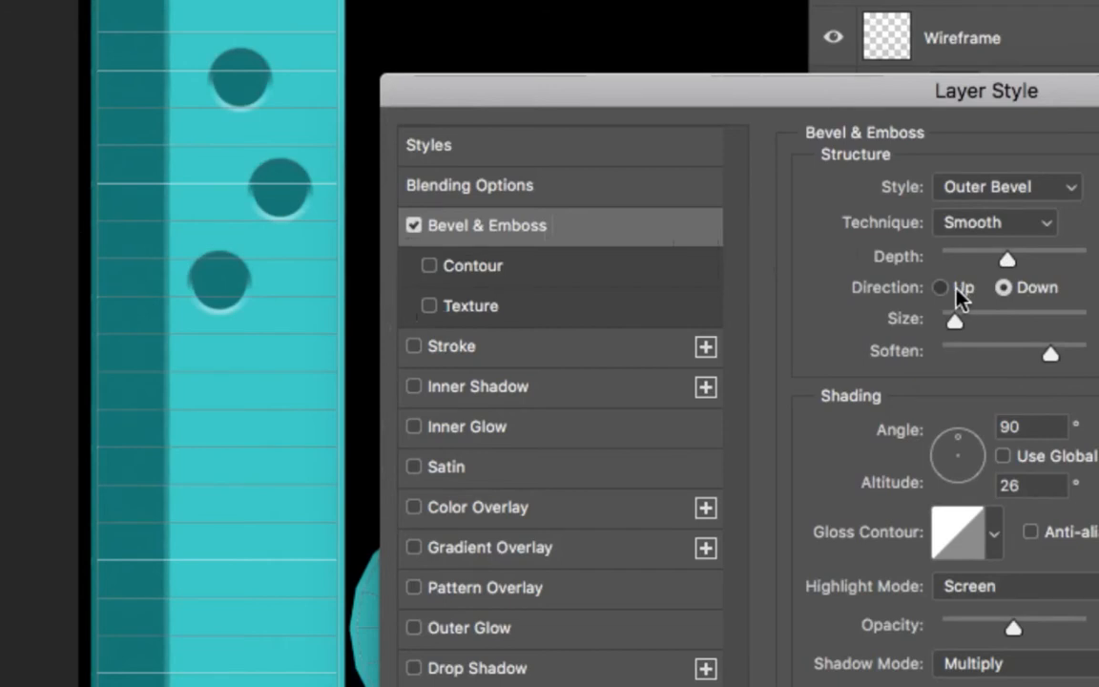
{"action": "left_click", "coordinate": [961, 290]}
{"action": "left_click", "coordinate": [1003, 288]}
{"action": "left_click_drag", "start_coordinate": [960, 309], "coordinate": [961, 318]}
{"action": "left_click_drag", "start_coordinate": [1047, 350], "coordinate": [1008, 364]}
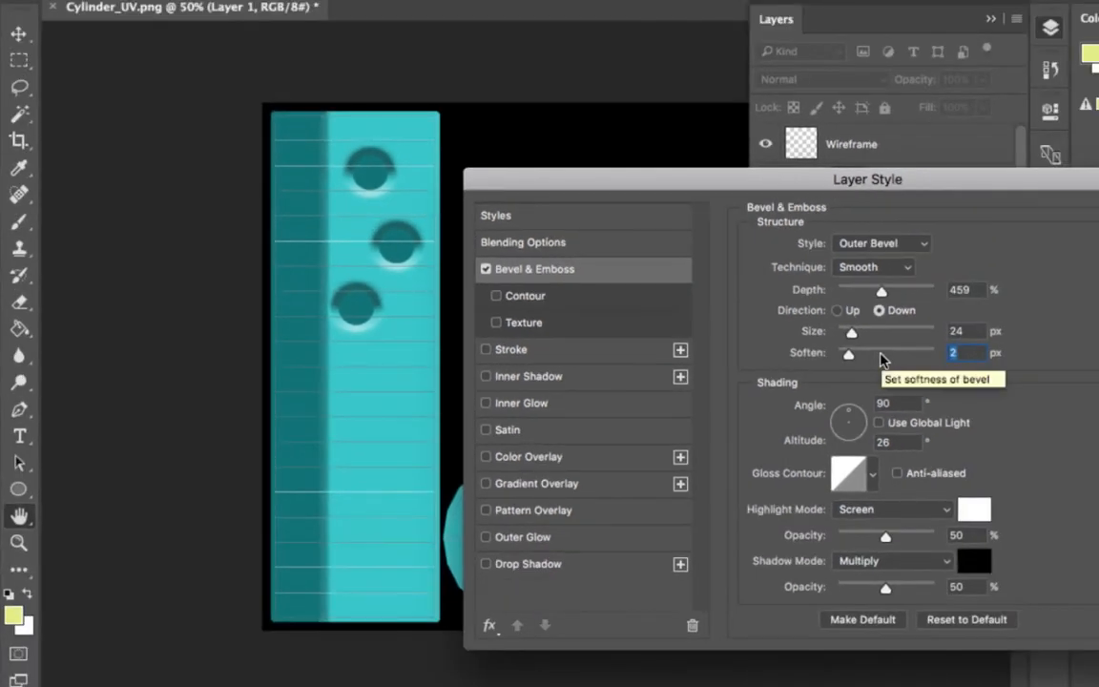
Step: Reduce the bevel's soften to 1 px and its size to 0 px, and switch Bevel & Emboss off
{"action": "left_click", "coordinate": [1017, 353]}
{"action": "left_click_drag", "start_coordinate": [889, 357], "coordinate": [683, 330]}
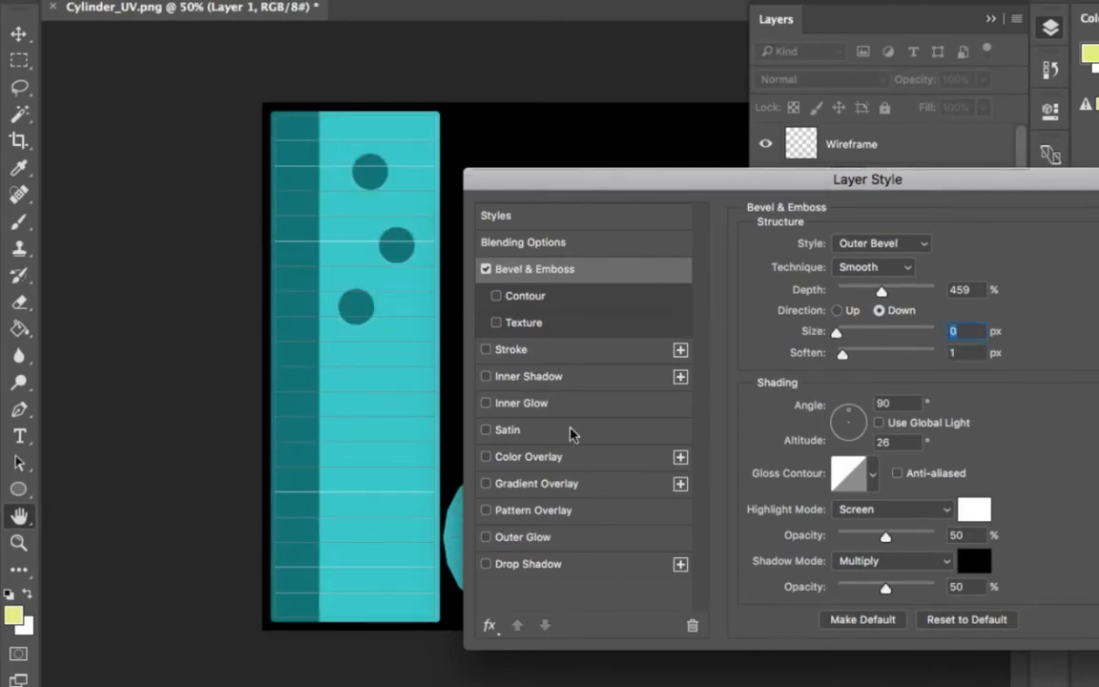
{"action": "left_click", "coordinate": [488, 270]}
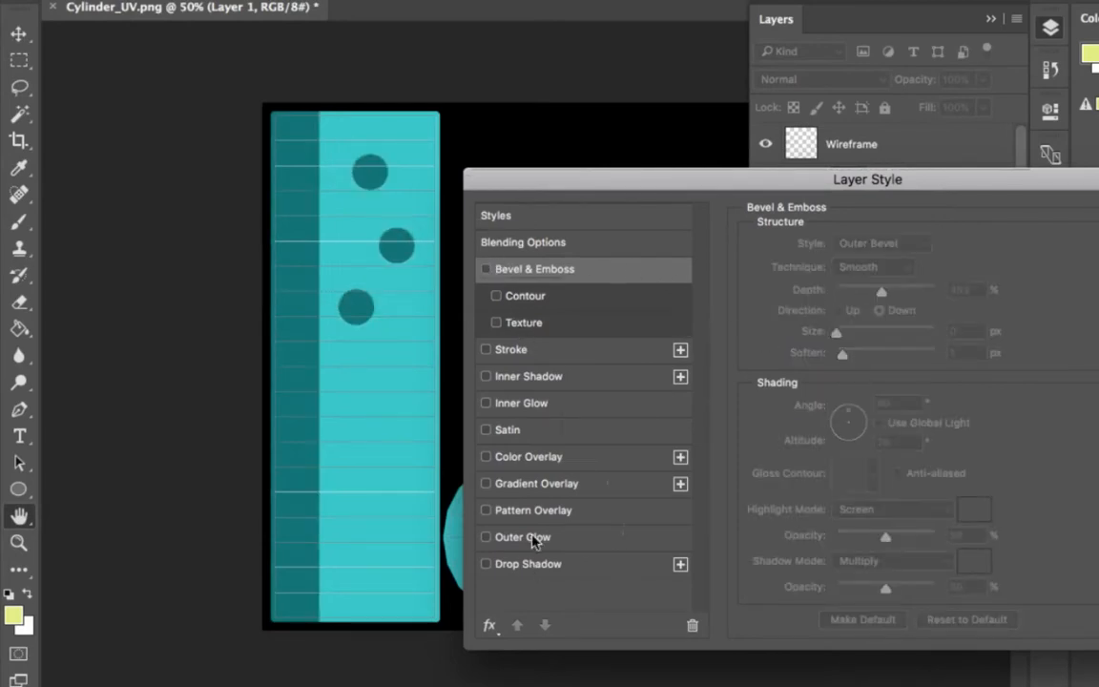
Step: Try a yellow Color Overlay at 100% opacity on Layer 1, toggling it to compare the band and dots with and without it
{"action": "left_click", "coordinate": [524, 457]}
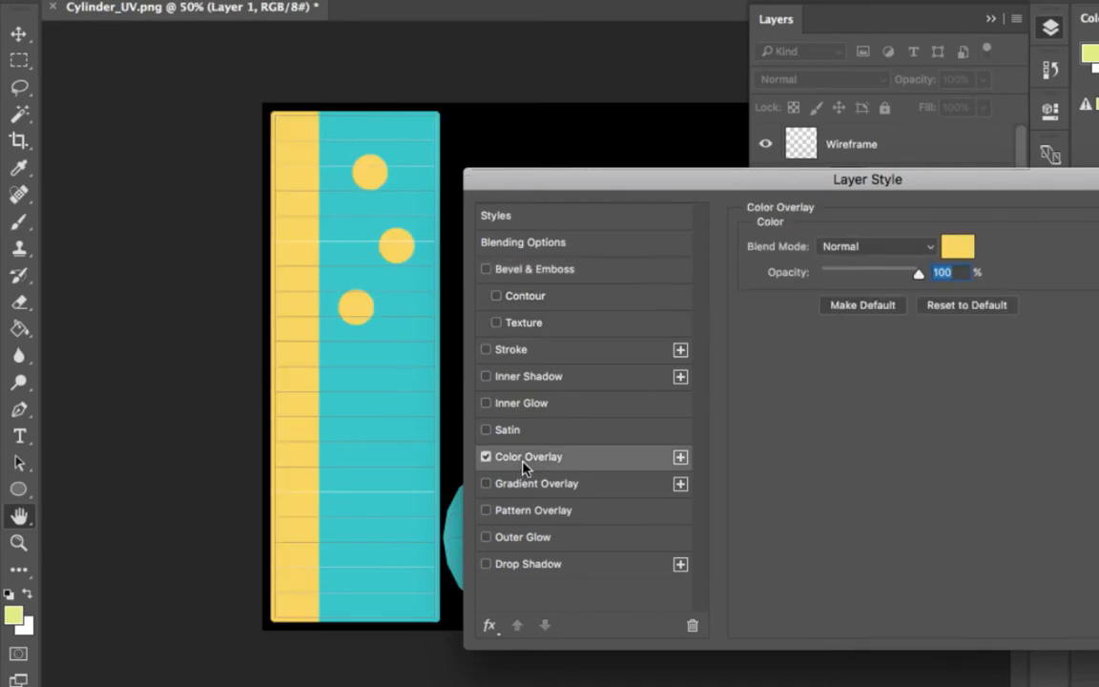
{"action": "left_click", "coordinate": [486, 458]}
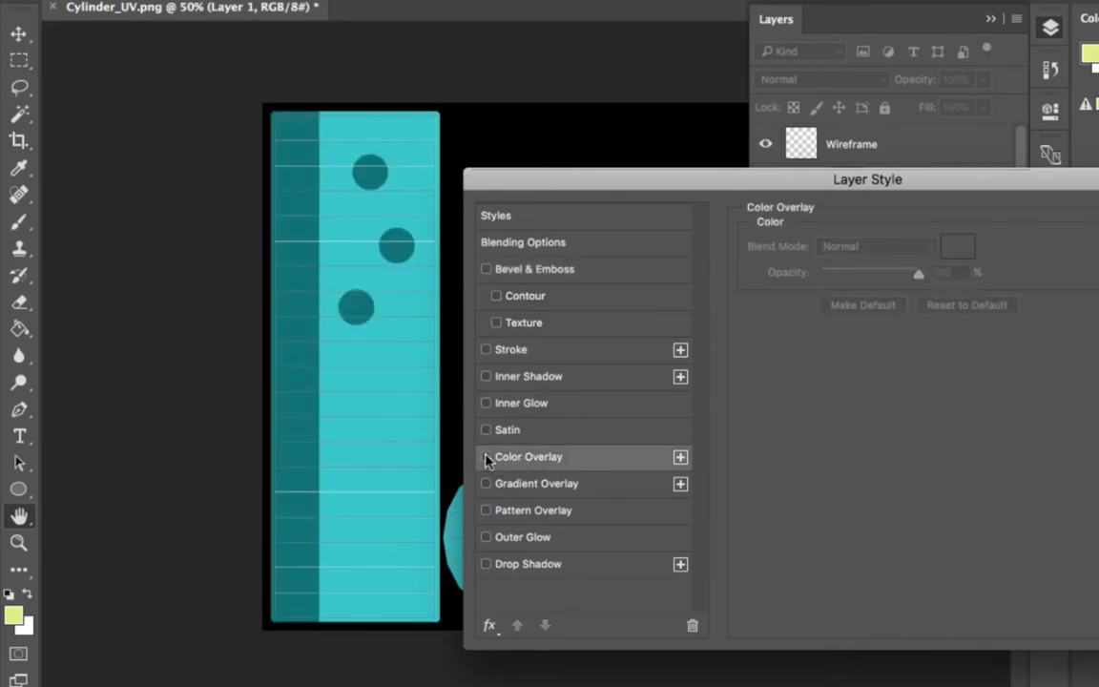
{"action": "left_click", "coordinate": [487, 460]}
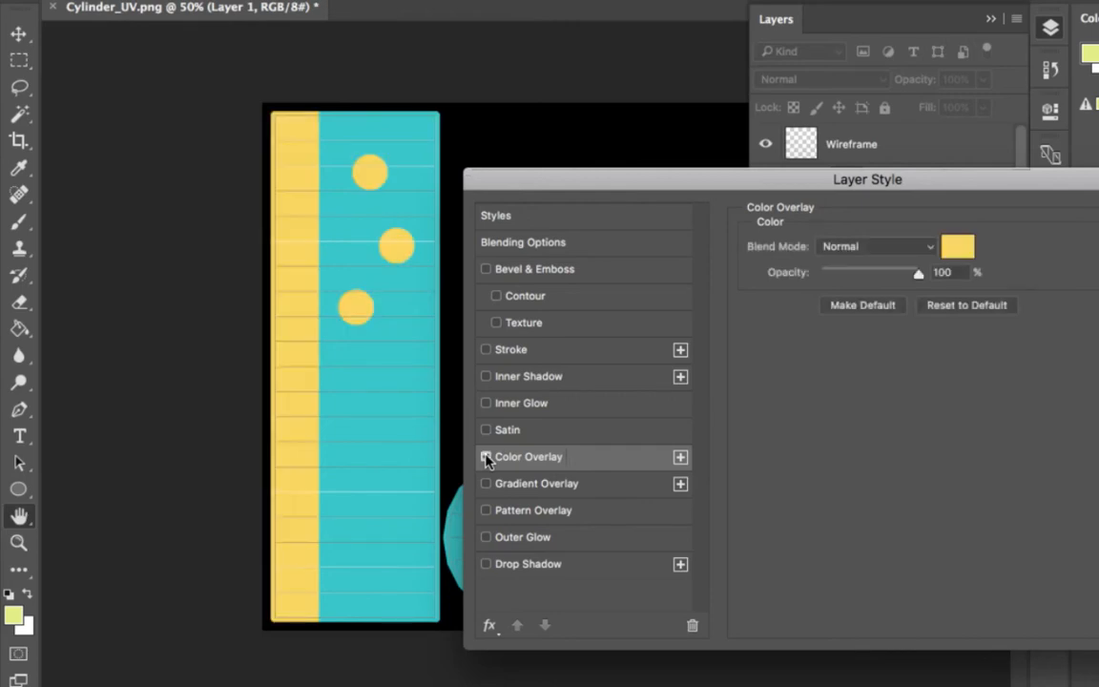
{"action": "left_click_drag", "start_coordinate": [780, 186], "coordinate": [598, 450]}
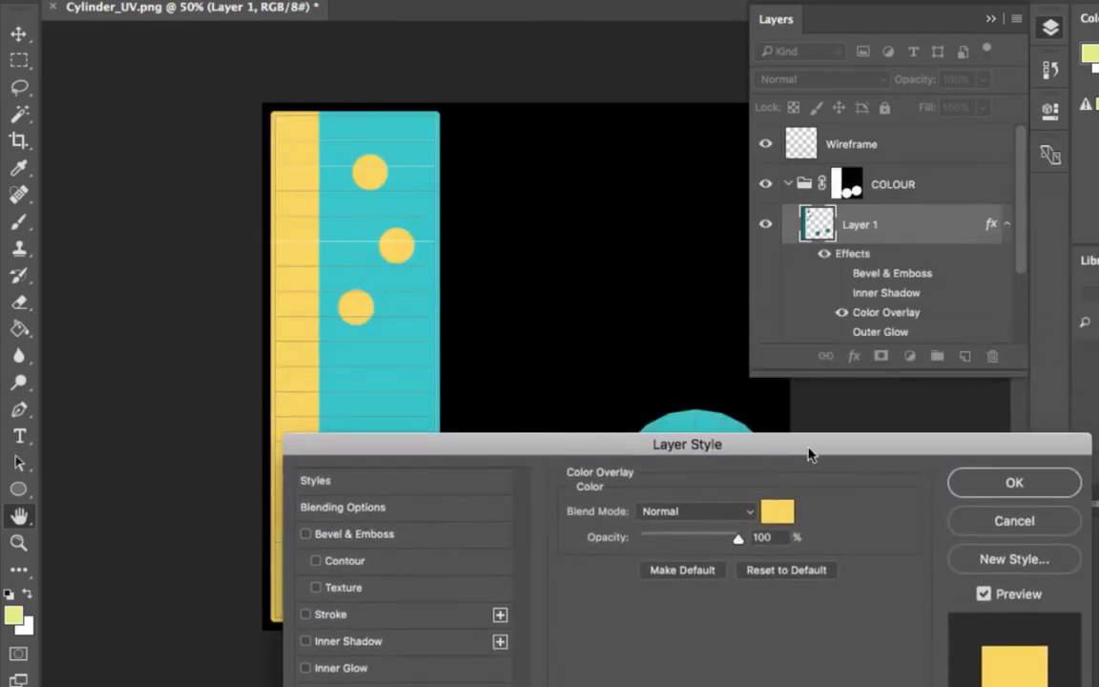
Step: Try red-pink, blue and magenta-pink colours for Layer 1's Color Overlay, and discard all the layer style changes
{"action": "left_click", "coordinate": [784, 435]}
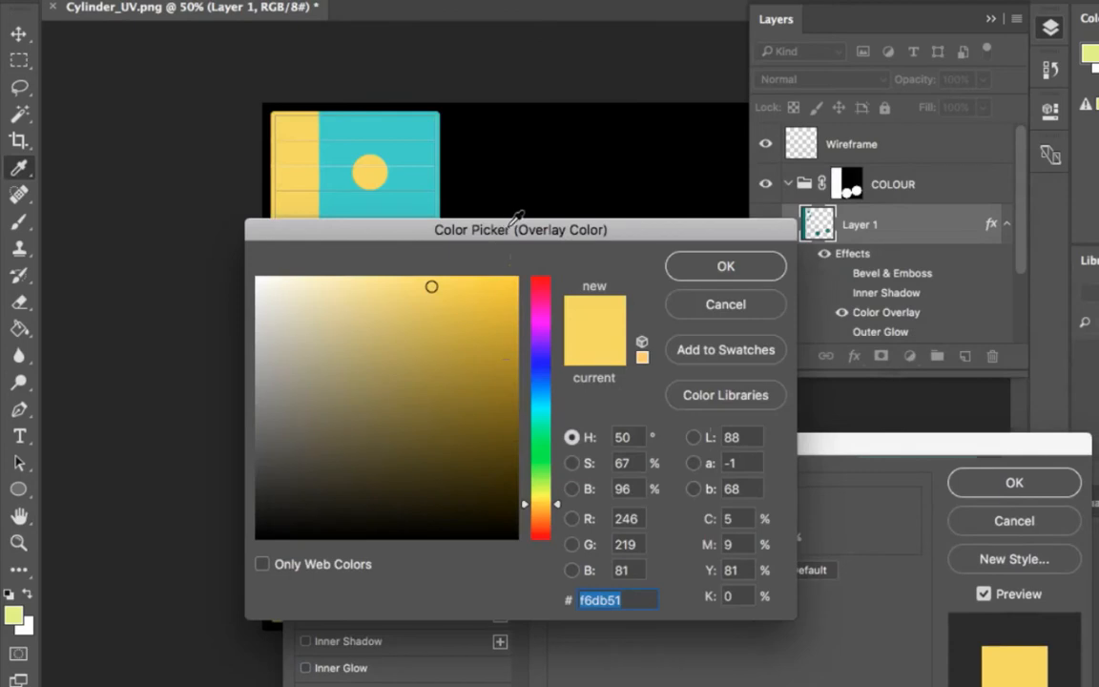
{"action": "left_click_drag", "start_coordinate": [494, 250], "coordinate": [780, 282]}
{"action": "left_click", "coordinate": [821, 321]}
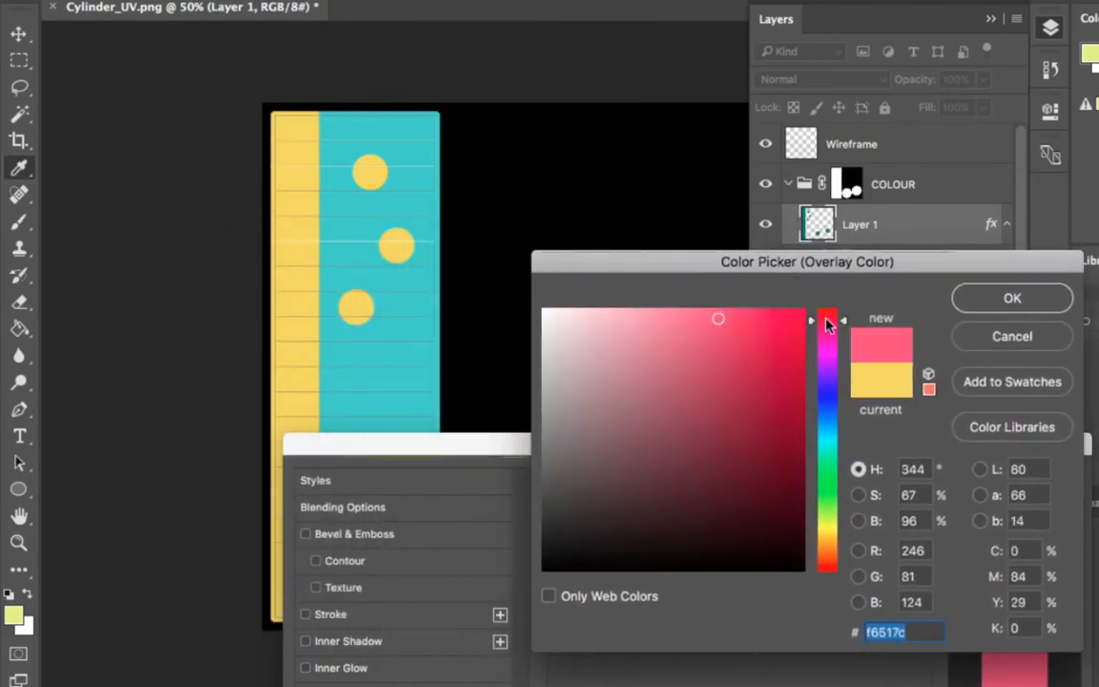
{"action": "left_click_drag", "start_coordinate": [824, 329], "coordinate": [826, 408]}
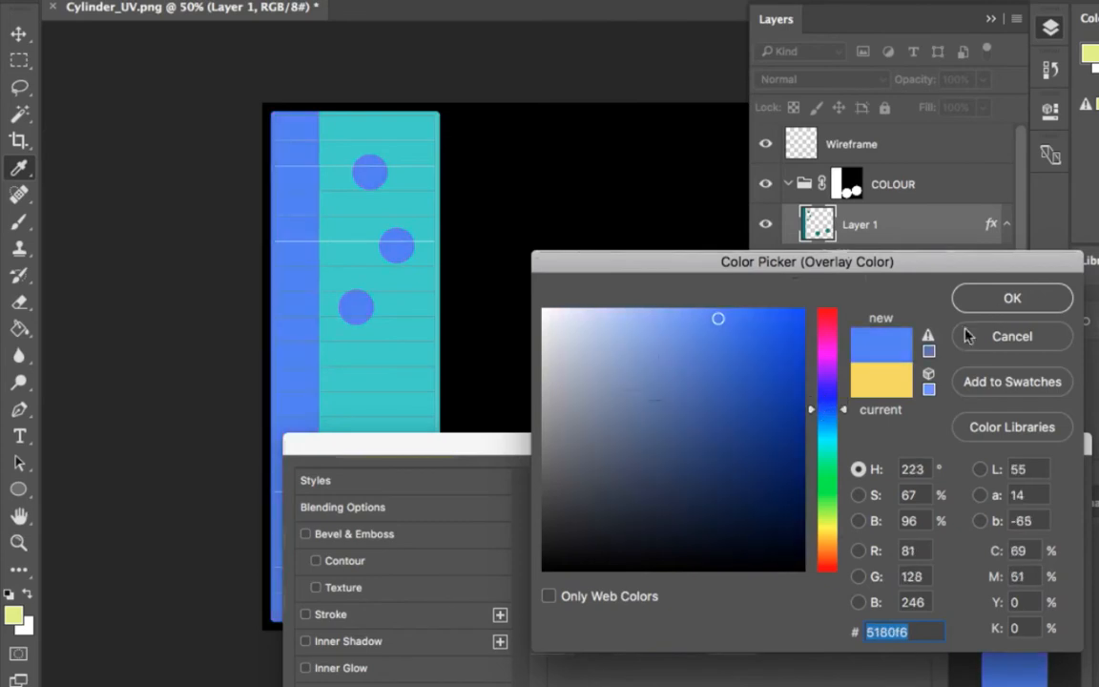
{"action": "left_click", "coordinate": [826, 343]}
{"action": "left_click", "coordinate": [1011, 299]}
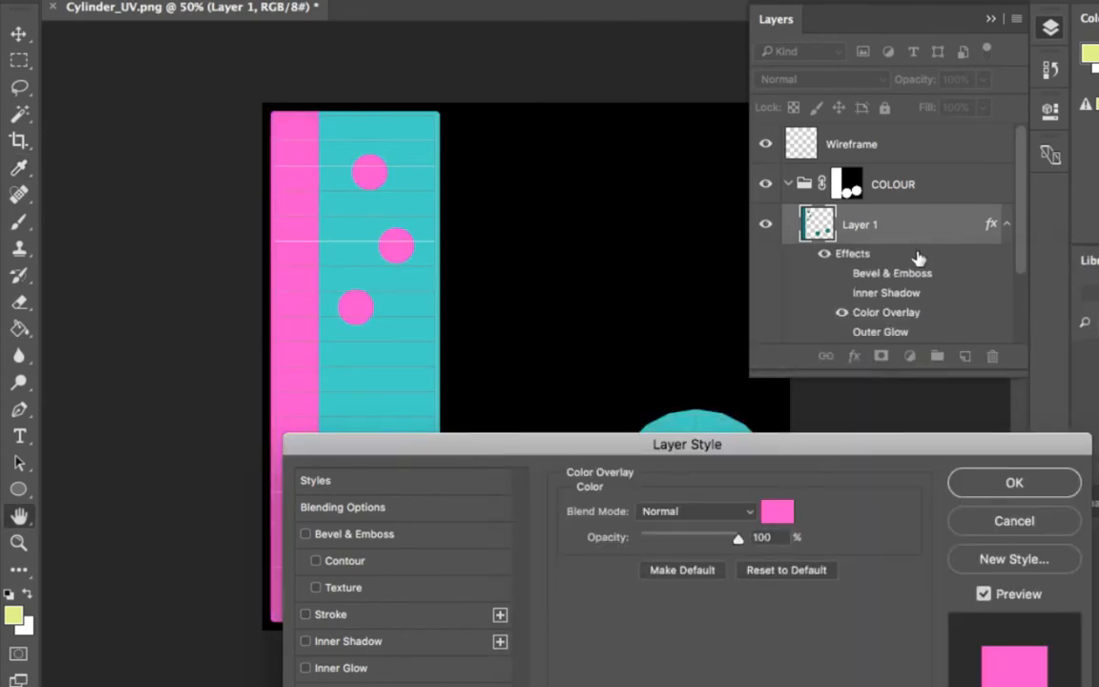
{"action": "left_click", "coordinate": [1012, 521]}
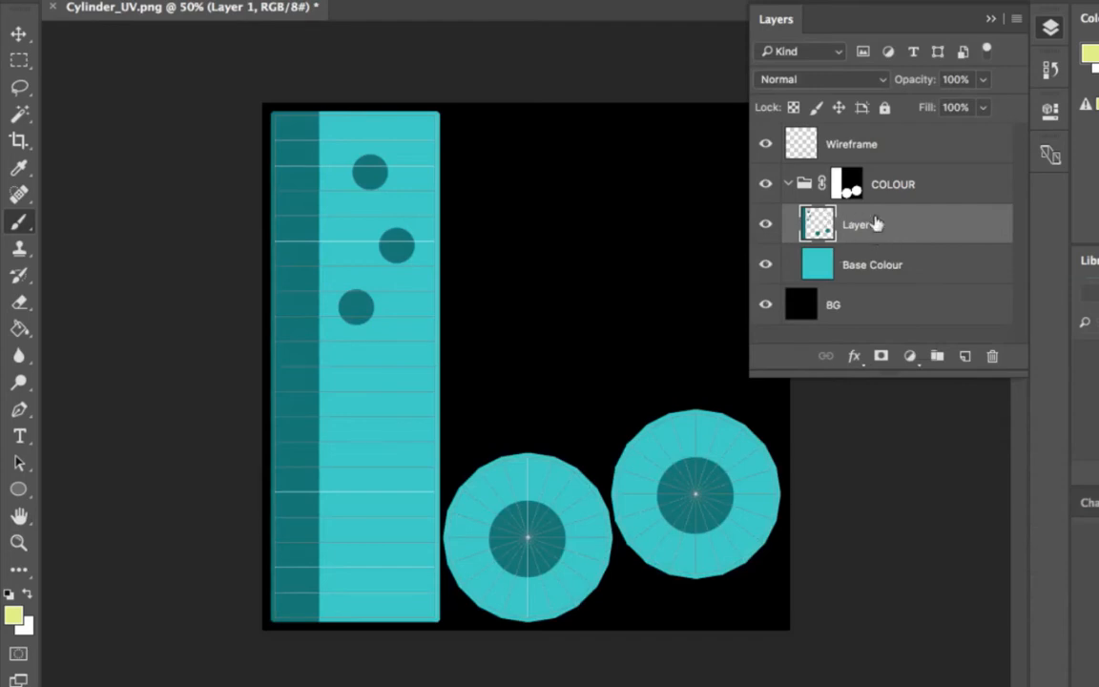
Step: Rename Layer 1 in the COLOUR group as Colours
{"action": "double_click", "coordinate": [861, 226]}
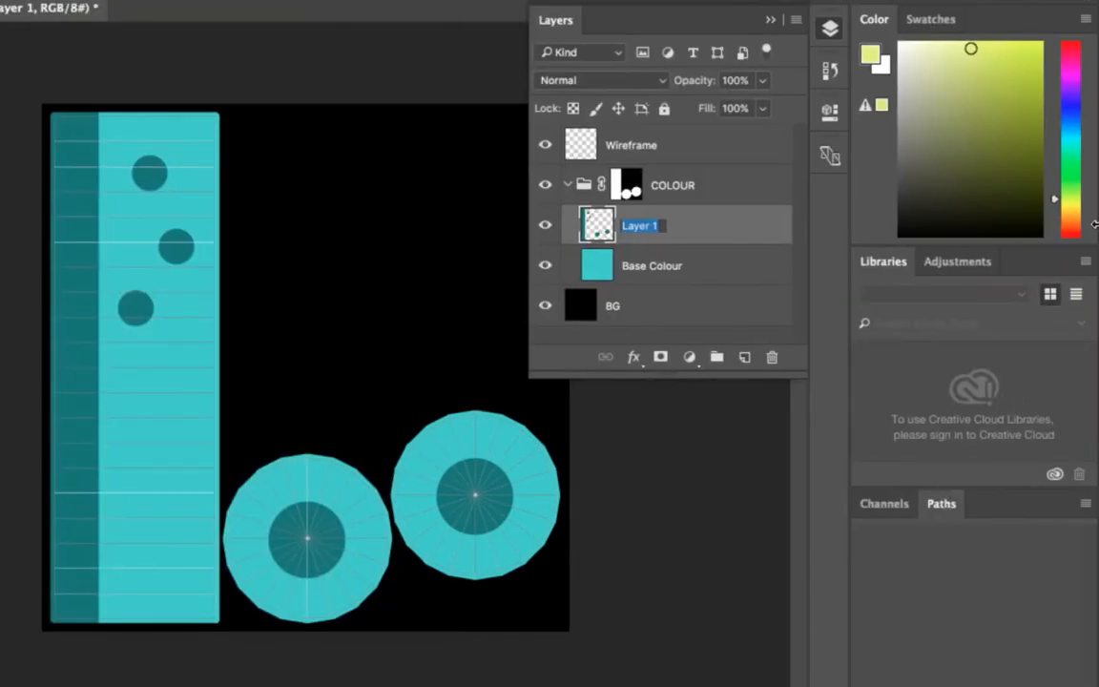
{"action": "type", "text": "Colours"}
{"action": "key", "text": "Return"}
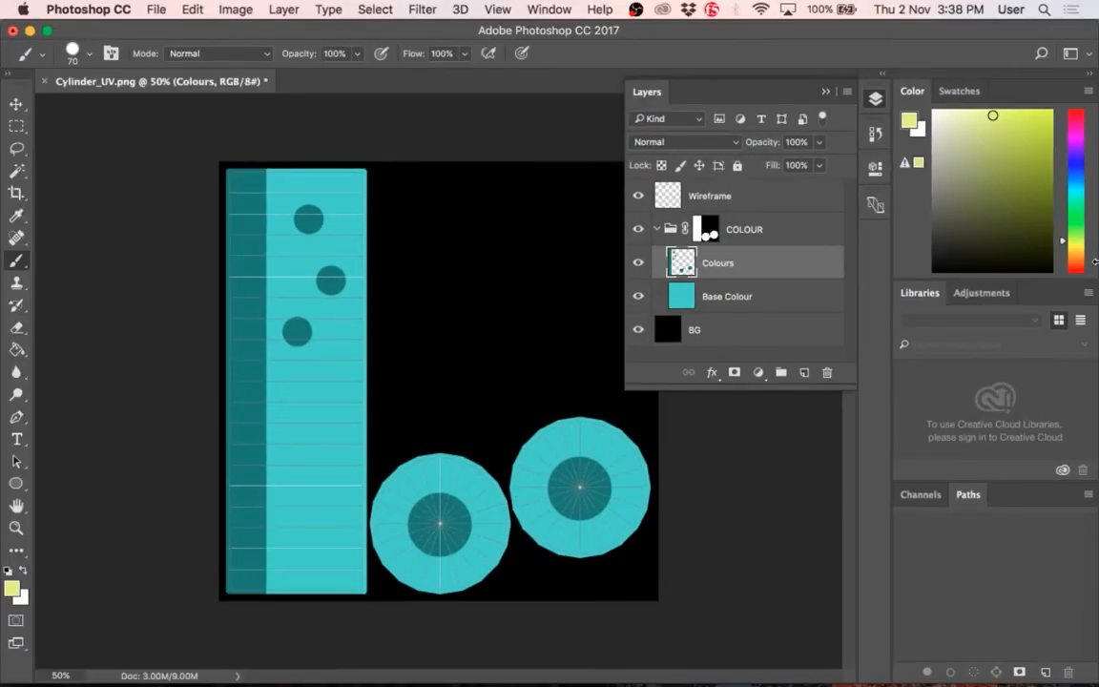
Step: Start saving the layered document in Photoshop format to the images folder, entering the file name Cylinder_COLOUR
{"action": "key", "text": "super+s"}
{"action": "key", "text": "shift+super+s"}
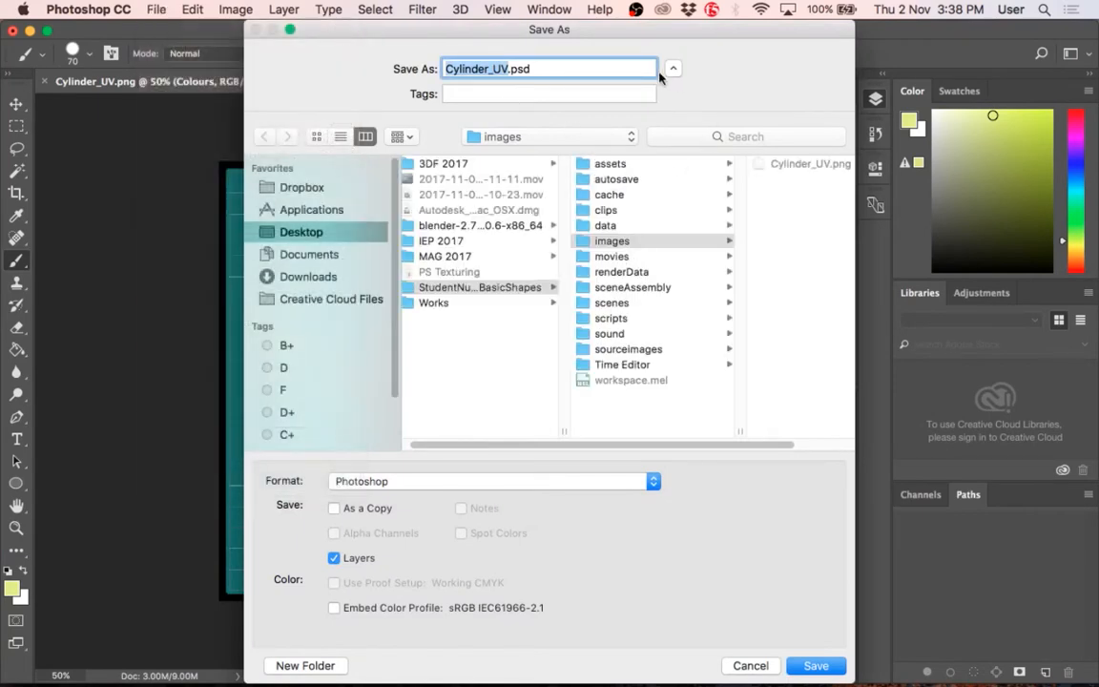
{"action": "left_click_drag", "start_coordinate": [617, 29], "coordinate": [514, 31]}
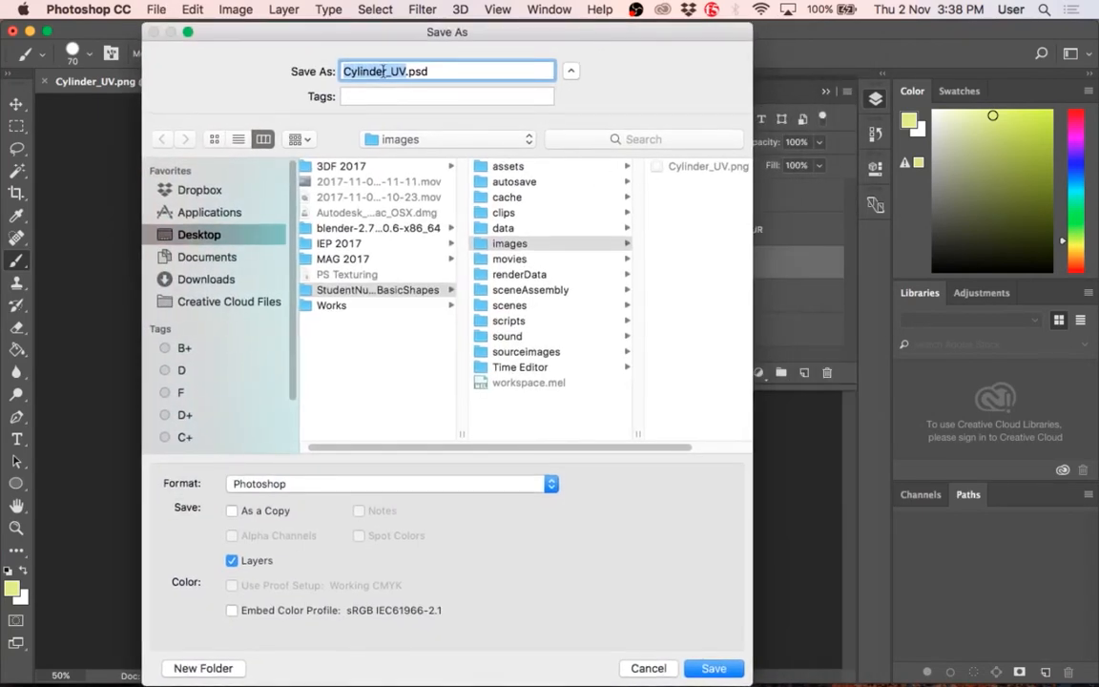
{"action": "left_click", "coordinate": [407, 72]}
{"action": "key", "text": "BackSpace"}
{"action": "key", "text": "BackSpace"}
{"action": "type", "text": "CO"}
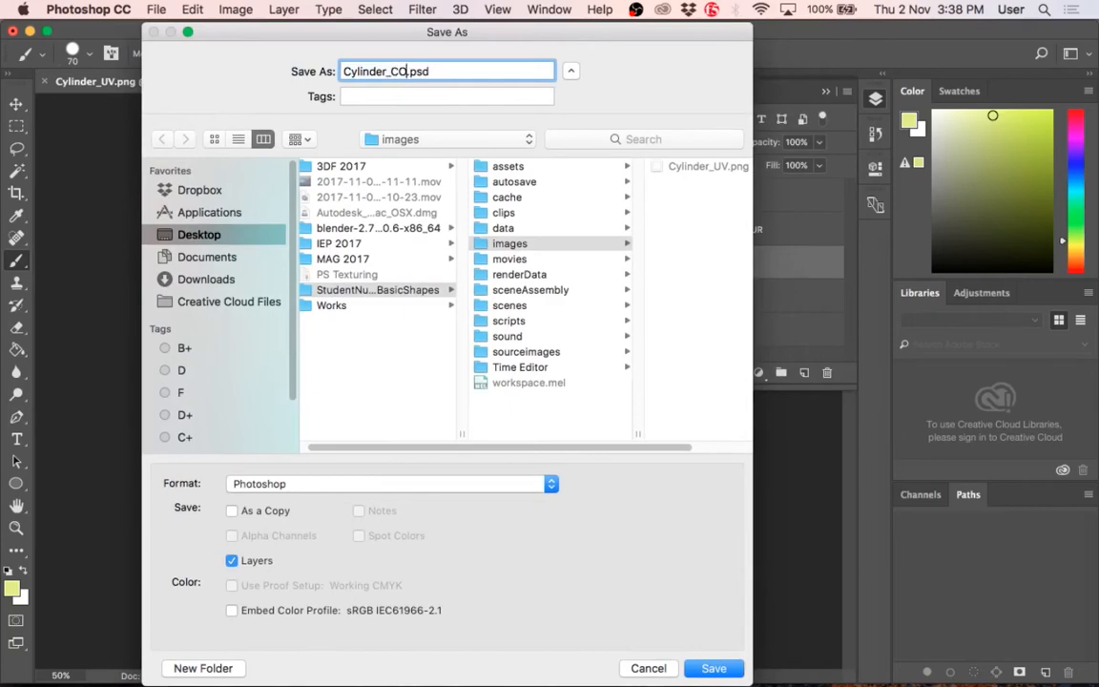
{"action": "type", "text": "LOUR"}
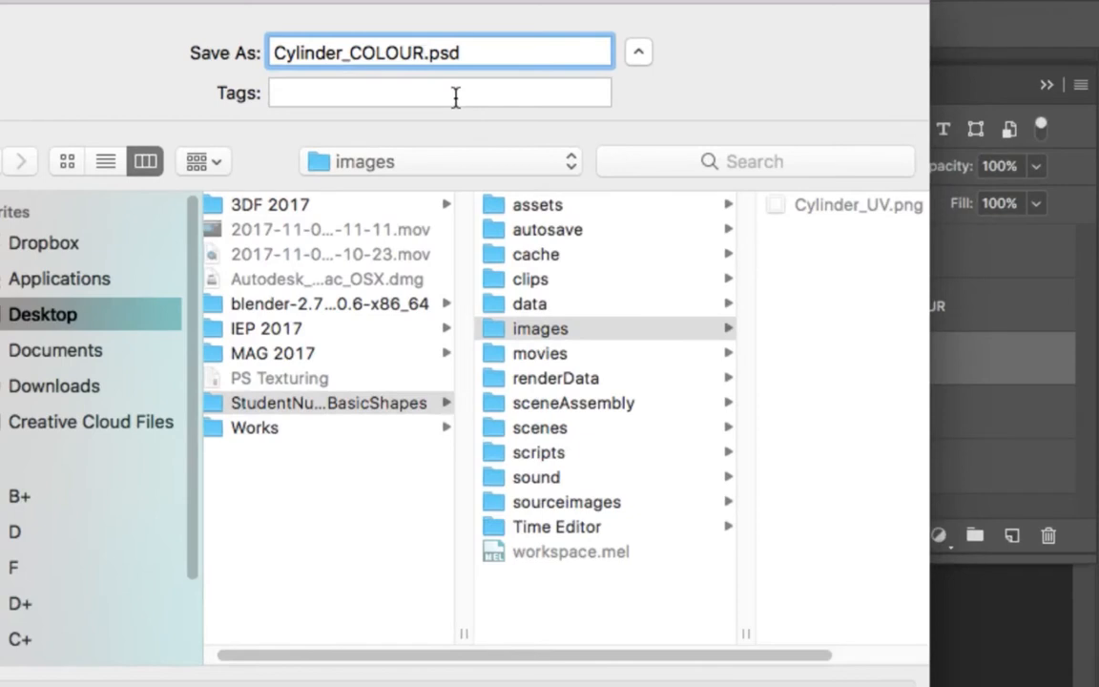
Step: Change the file name to Cylinder_TEXTURE.psd and save the document with its layers in the images folder
{"action": "key", "text": "BackSpace"}
{"action": "key", "text": "BackSpace"}
{"action": "key", "text": "BackSpace"}
{"action": "key", "text": "BackSpace"}
{"action": "key", "text": "BackSpace"}
{"action": "key", "text": "BackSpace"}
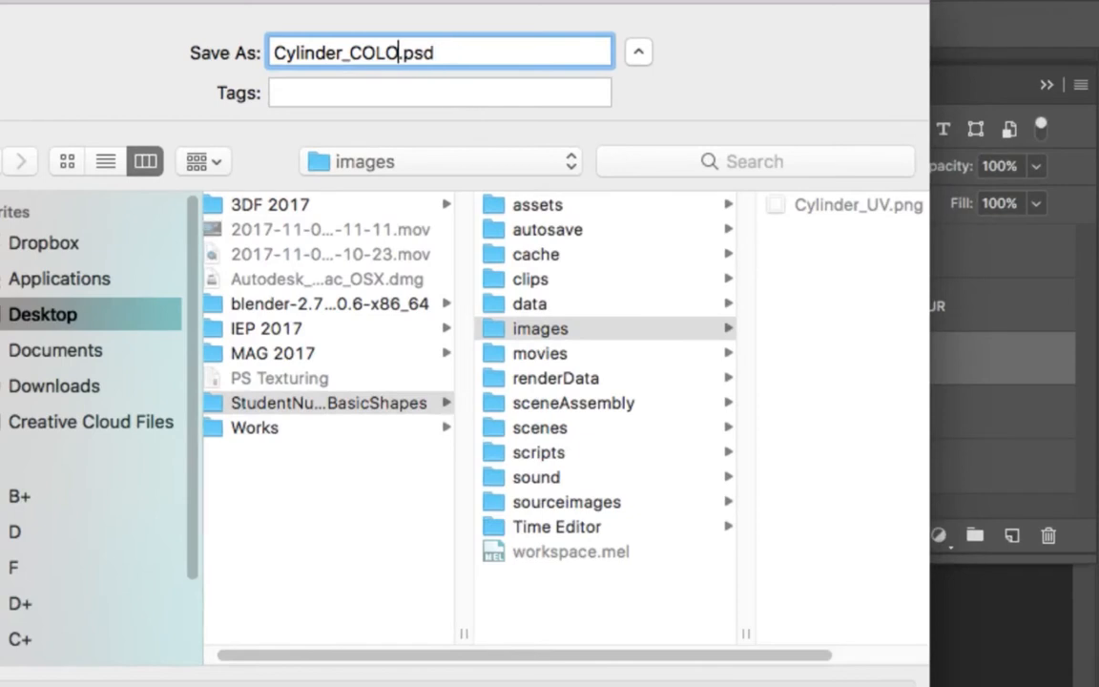
{"action": "type", "text": "TEXRUEW"}
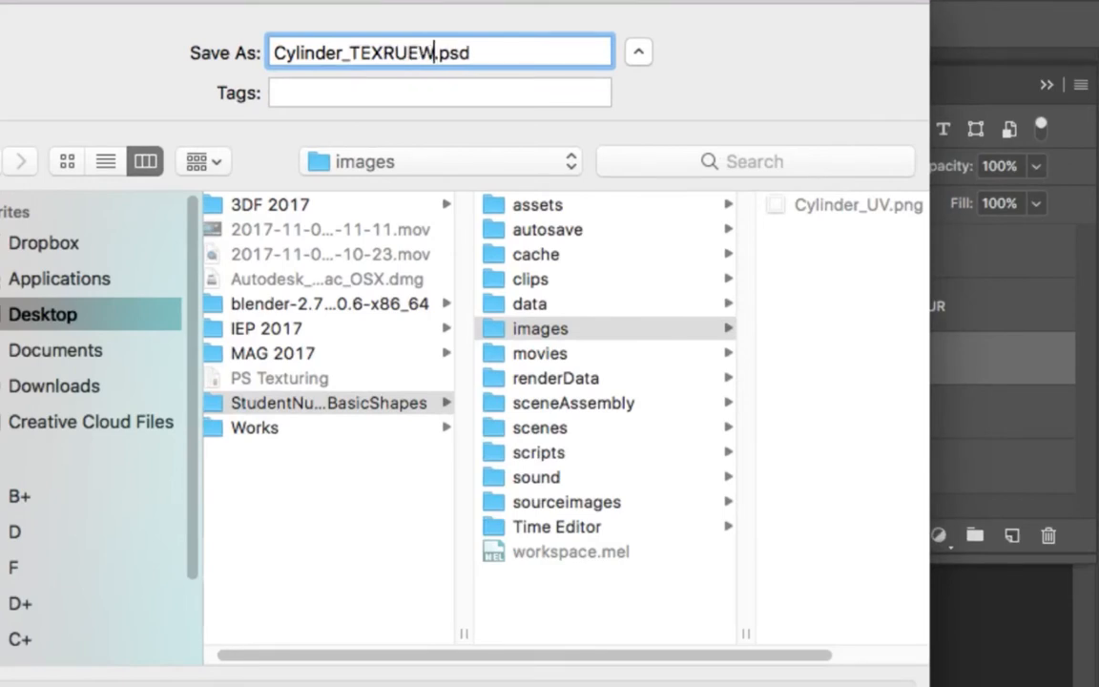
{"action": "key", "text": "BackSpace"}
{"action": "key", "text": "BackSpace"}
{"action": "key", "text": "BackSpace"}
{"action": "key", "text": "BackSpace"}
{"action": "type", "text": "TURE"}
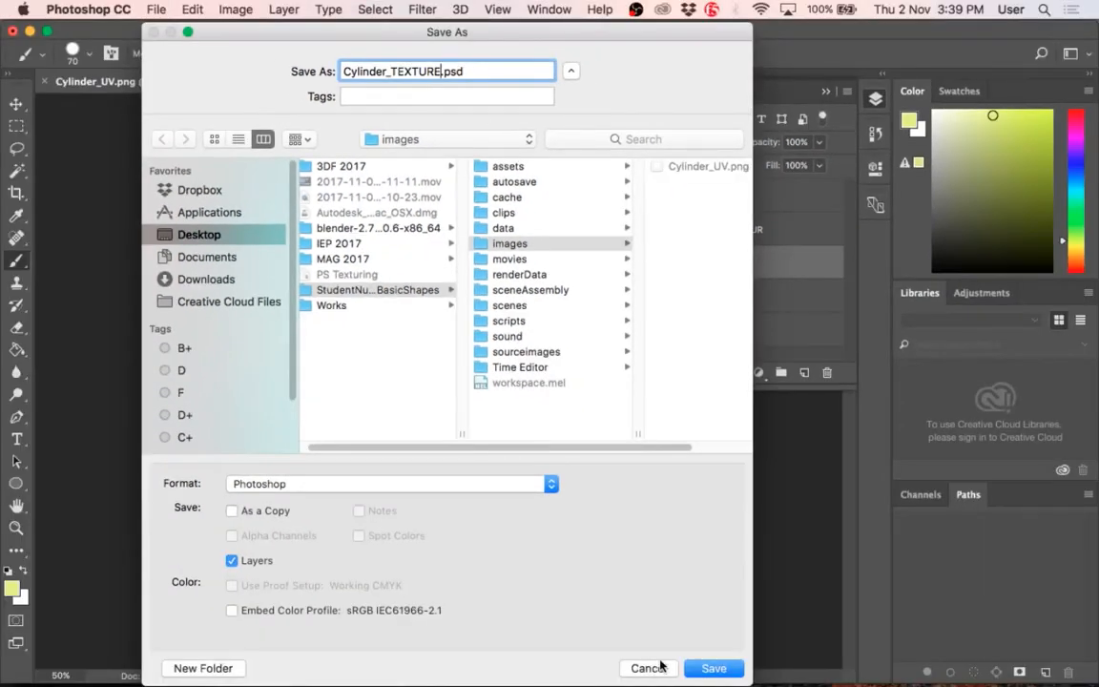
{"action": "left_click", "coordinate": [713, 668]}
{"action": "left_click", "coordinate": [832, 317]}
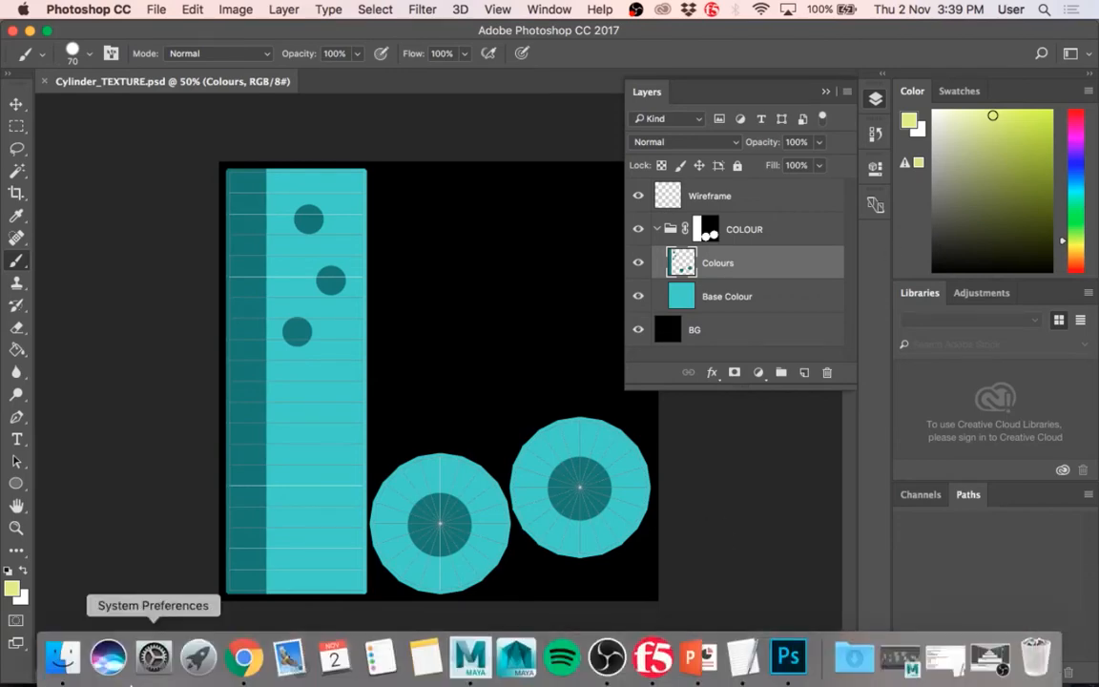
Step: Switch to Chrome and search Google Images for "metal texture" in a new tab
{"action": "left_click", "coordinate": [245, 657]}
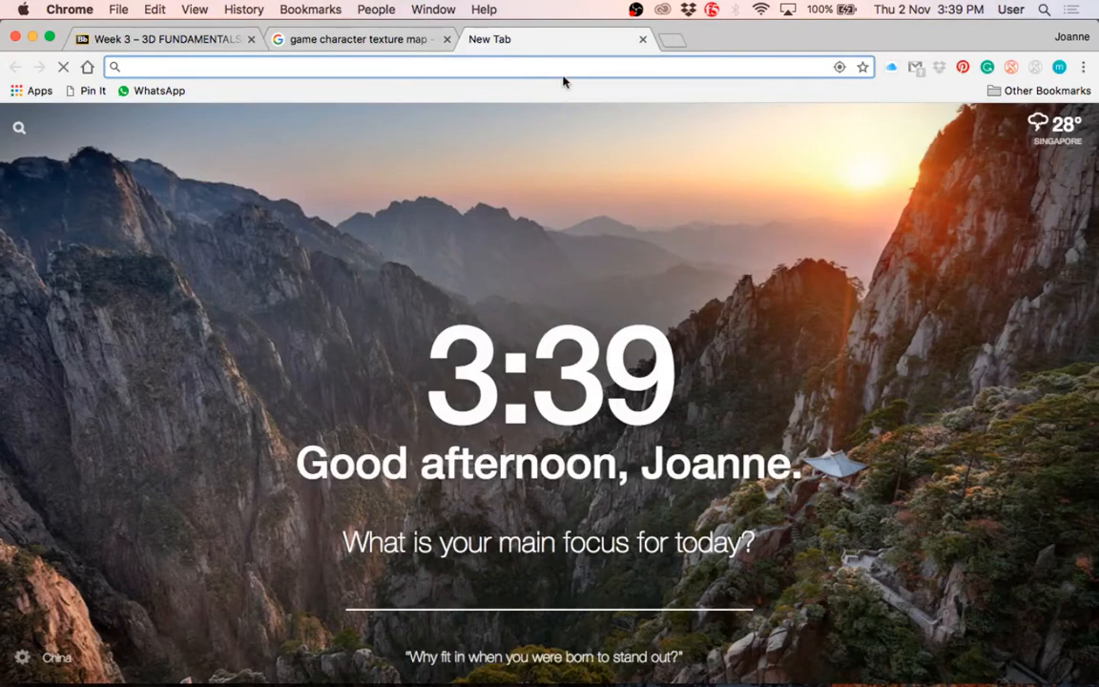
{"action": "type", "text": "metal te"}
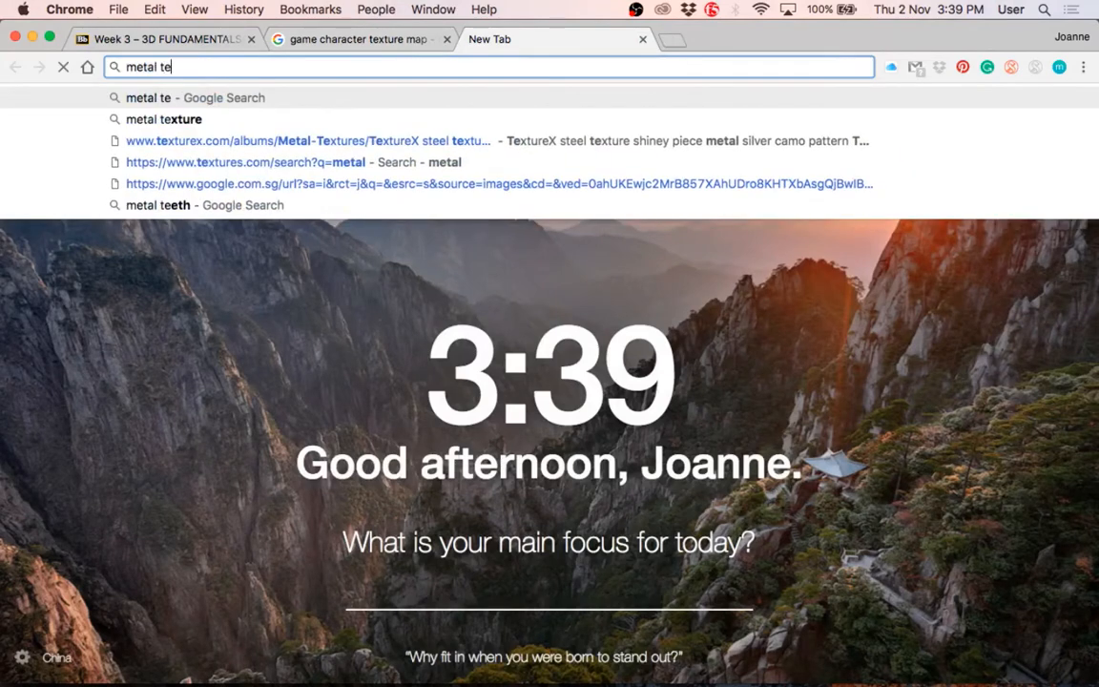
{"action": "type", "text": "xture"}
{"action": "key", "text": "Return"}
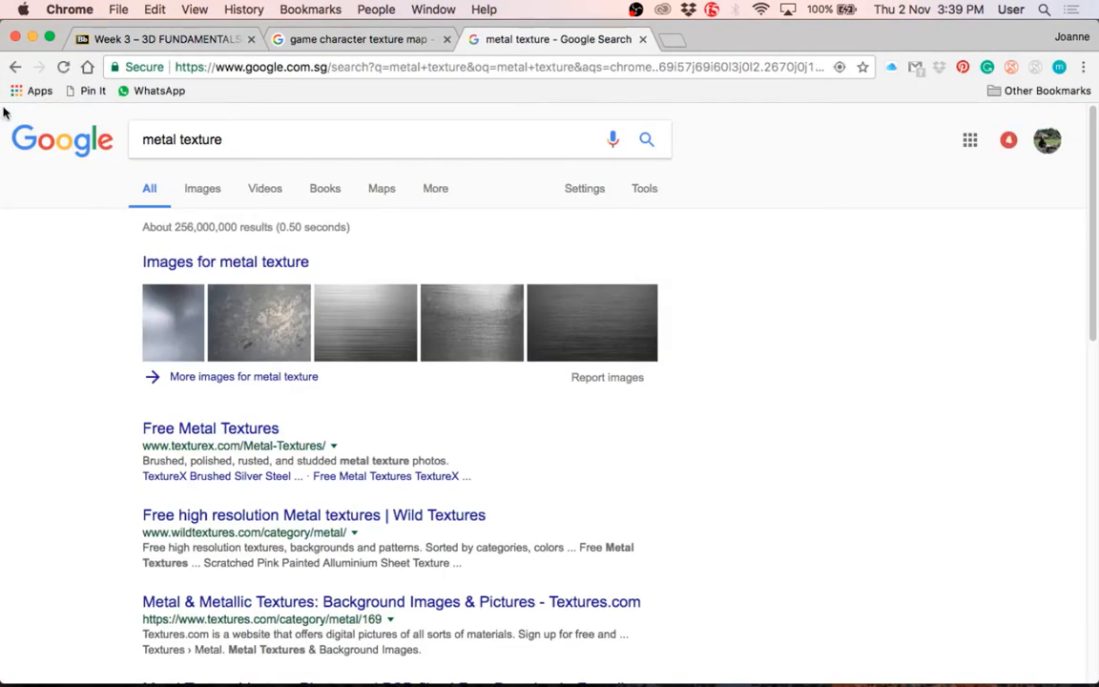
{"action": "left_click", "coordinate": [197, 191]}
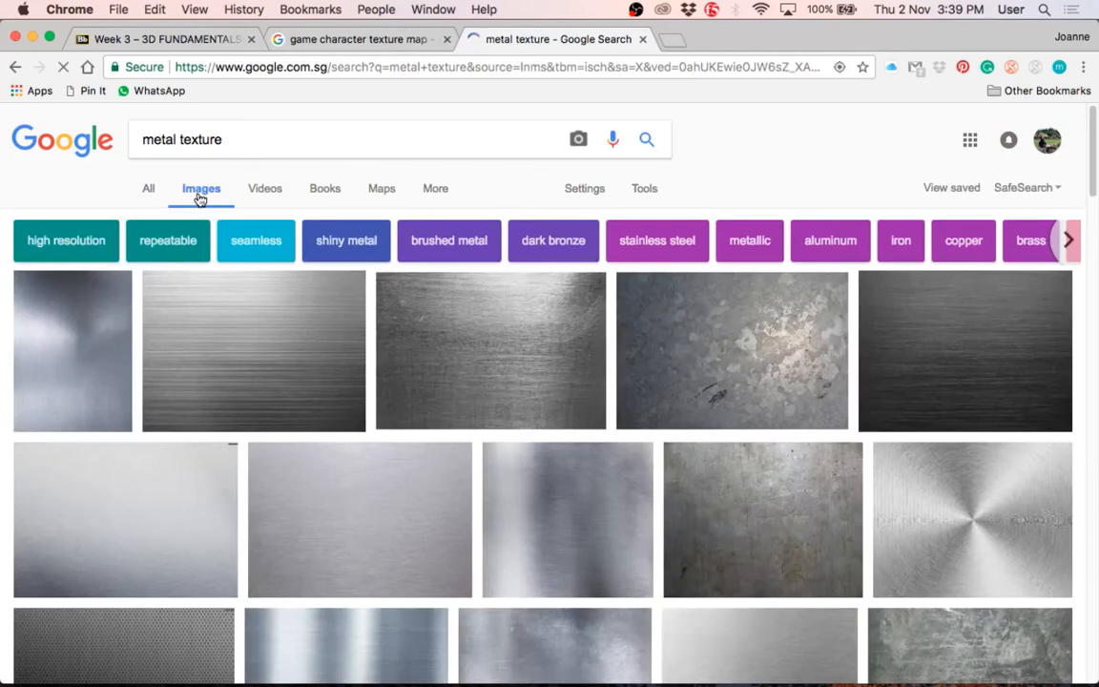
Step: Preview several metal textures in the image results, comparing the mottled steel, dark brushed, scratched and polished aluminium ones
{"action": "left_click", "coordinate": [679, 353]}
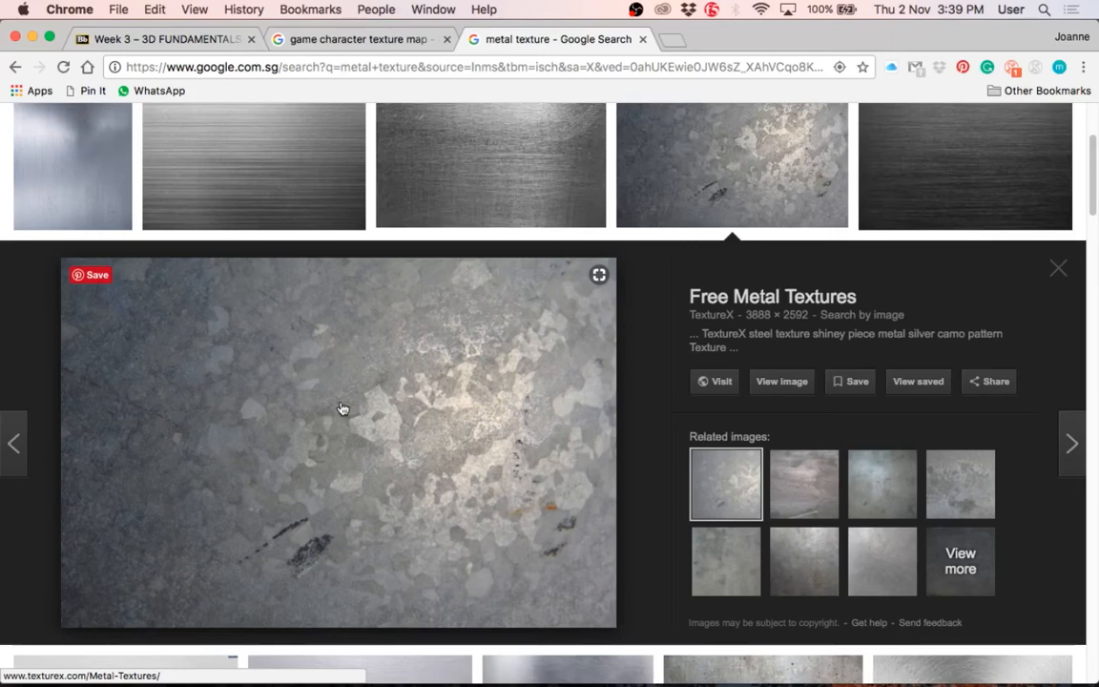
{"action": "left_click", "coordinate": [1067, 183]}
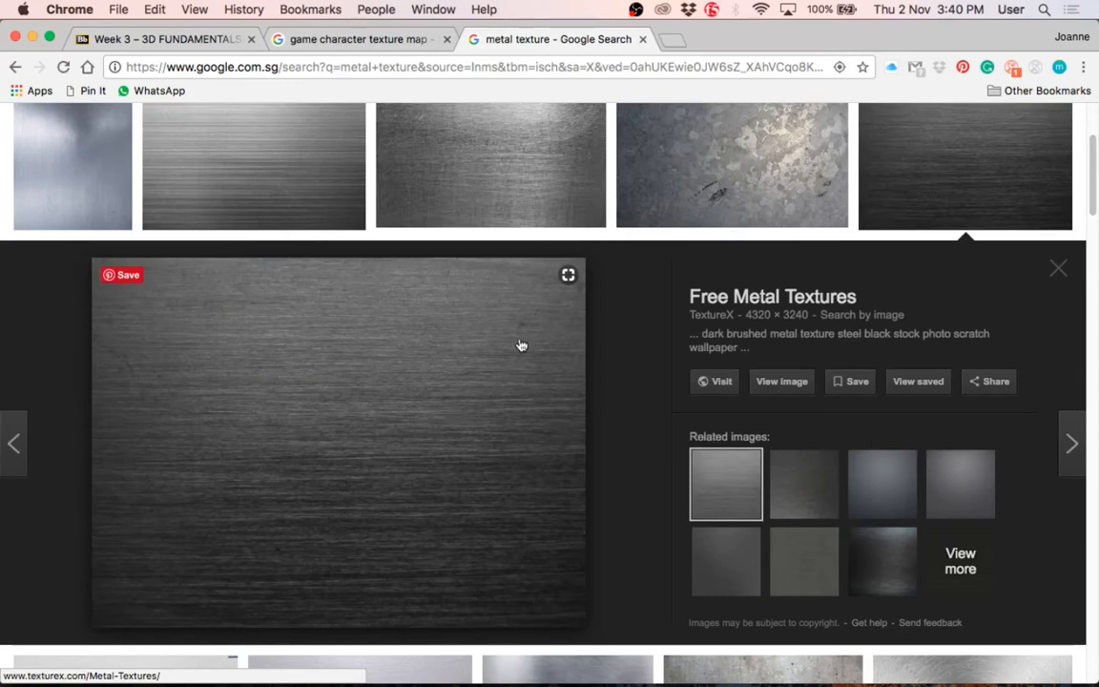
{"action": "left_click", "coordinate": [502, 184]}
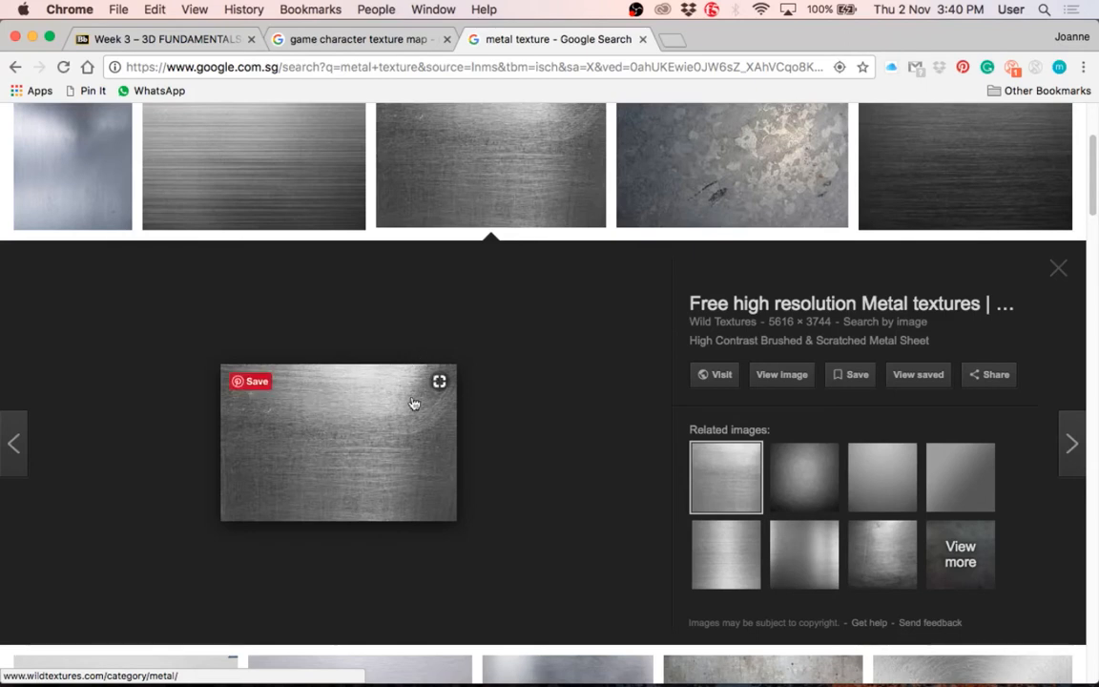
{"action": "left_click", "coordinate": [73, 162]}
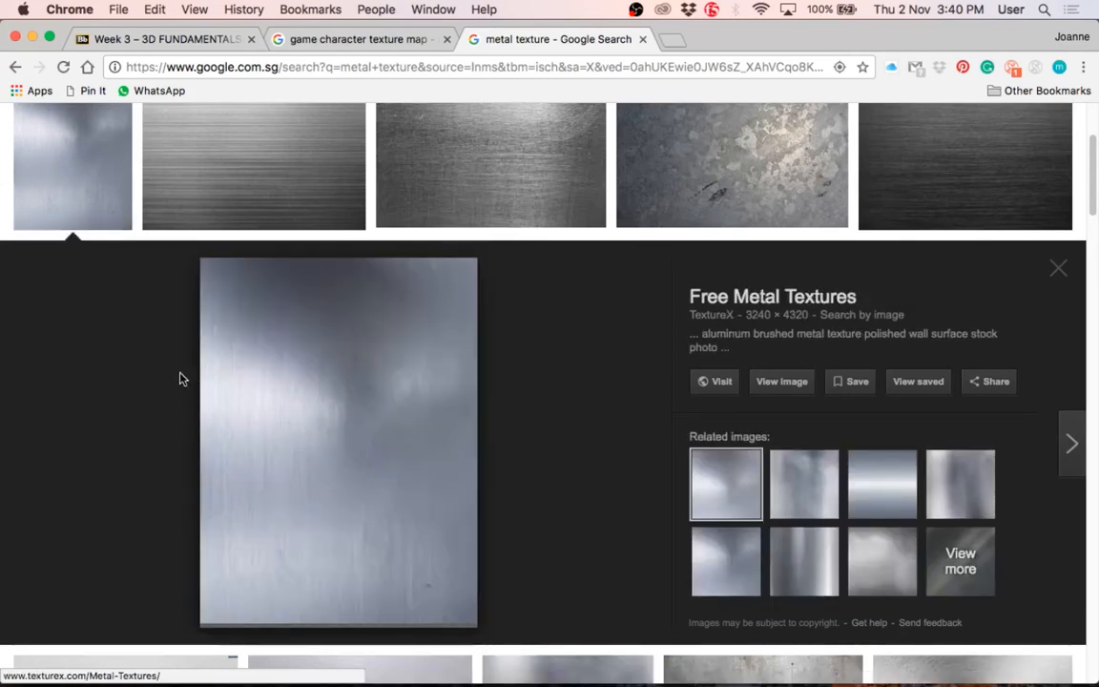
{"action": "scroll", "coordinate": [474, 540], "scroll_direction": "down", "scroll_amount": 3}
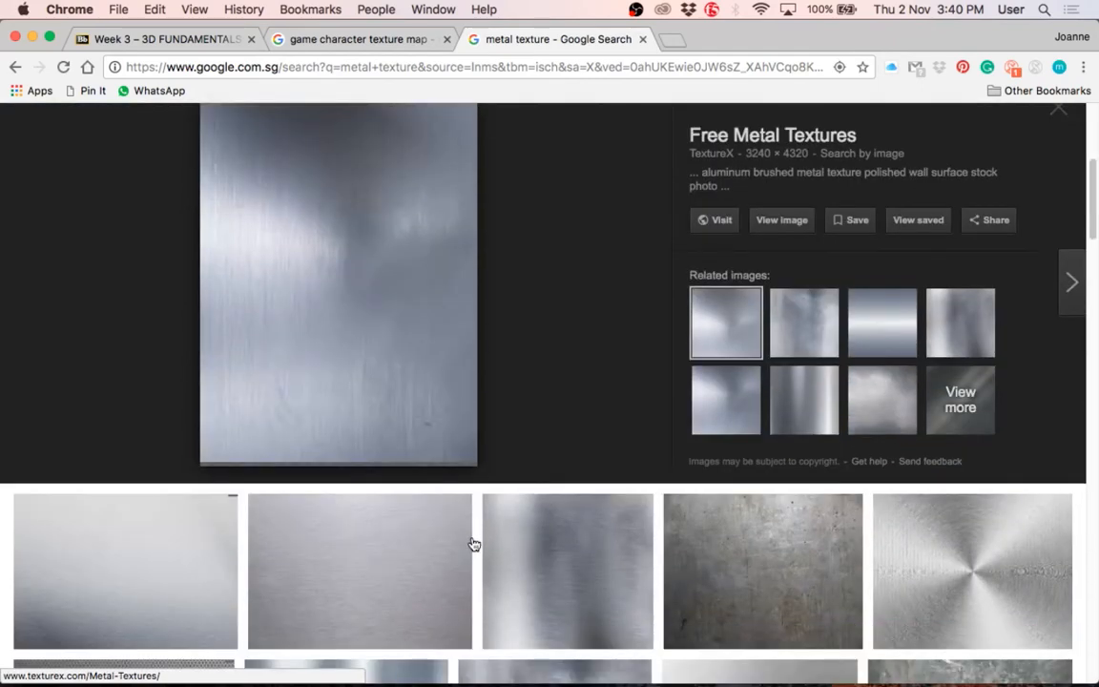
{"action": "scroll", "coordinate": [474, 544], "scroll_direction": "up", "scroll_amount": 3}
{"action": "left_click", "coordinate": [743, 172]}
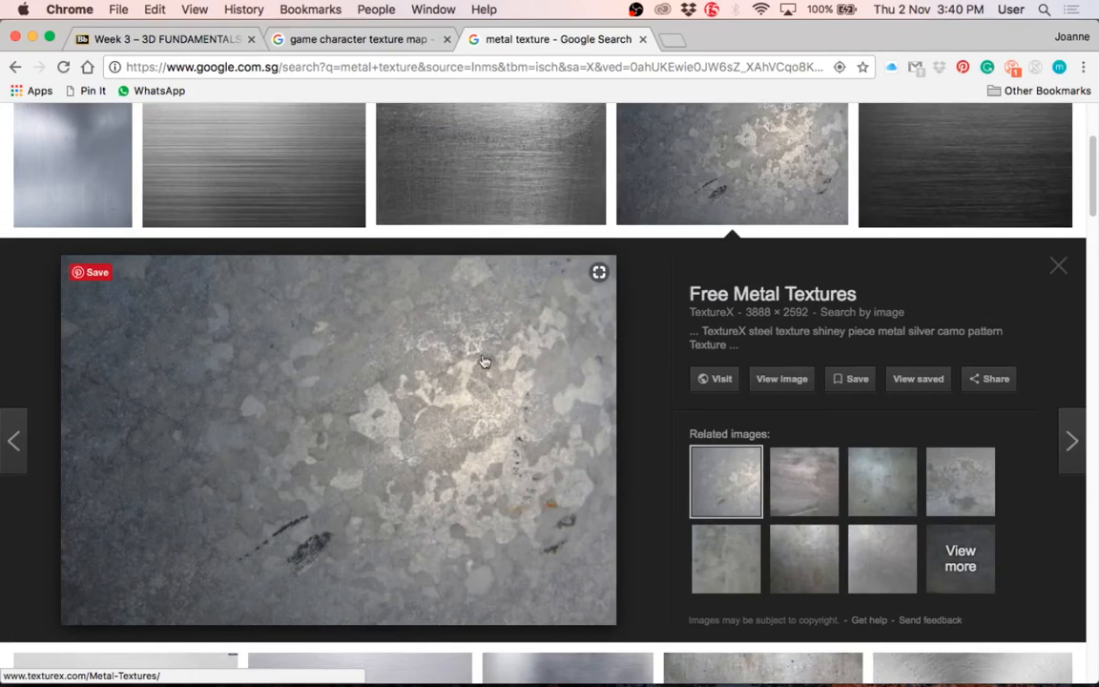
Step: From the Week 3 course page, open "Where to find free textures for 3D projects" in a new tab and look through the article
{"action": "left_click", "coordinate": [321, 41]}
{"action": "left_click", "coordinate": [157, 40]}
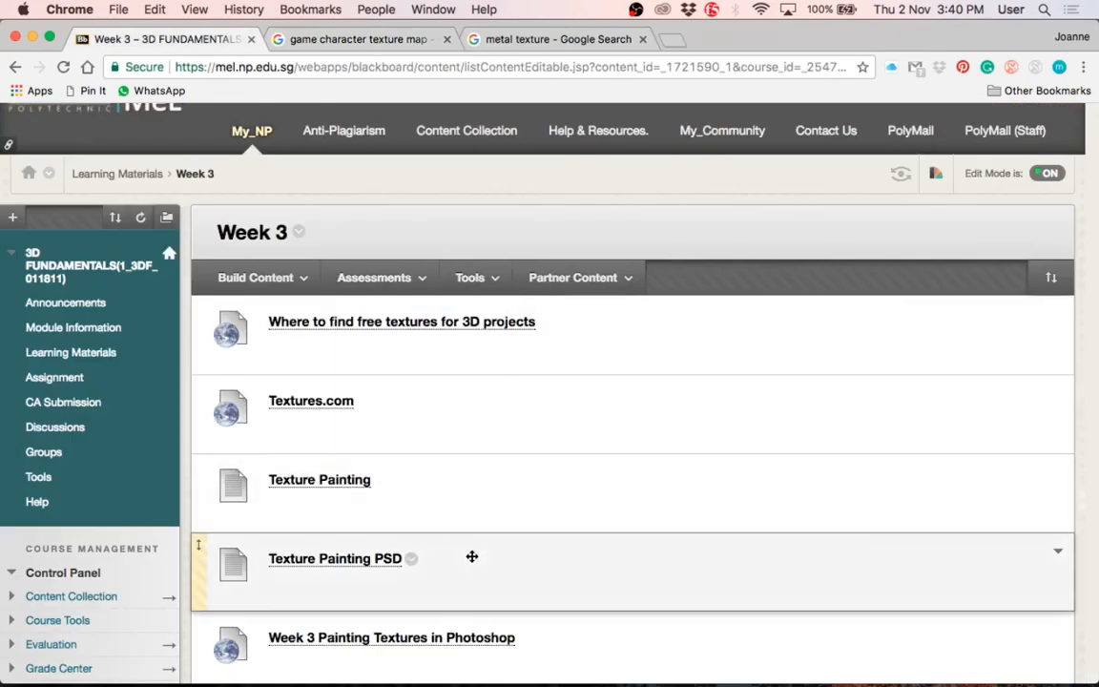
{"action": "scroll", "coordinate": [465, 523], "scroll_direction": "down", "scroll_amount": 1}
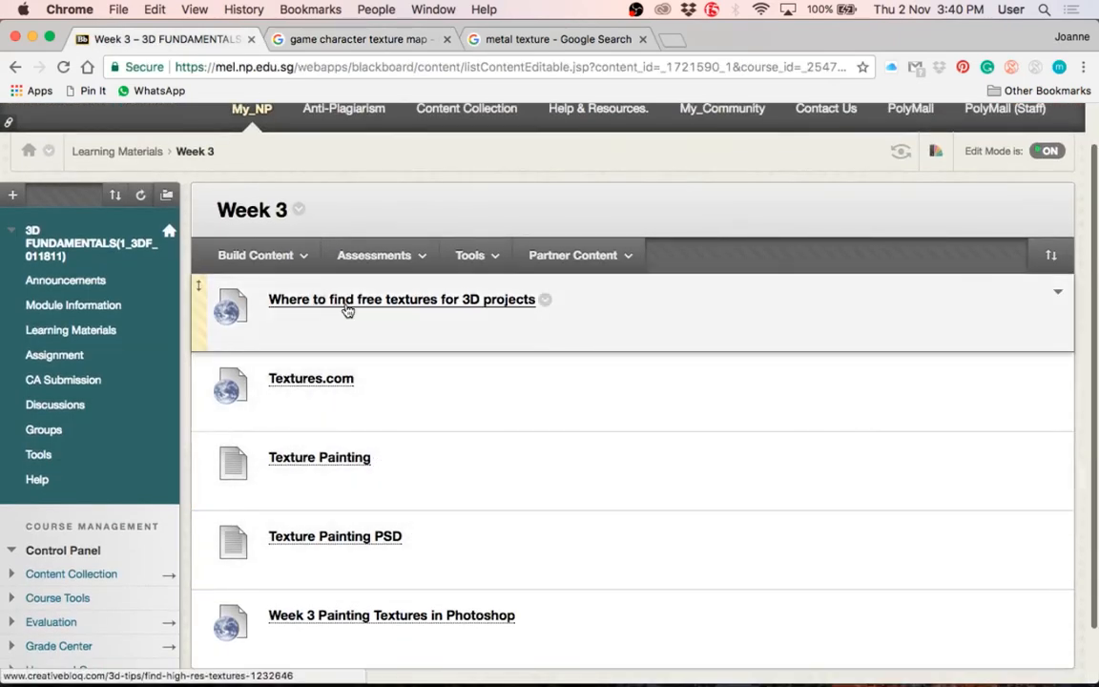
{"action": "right_click", "coordinate": [346, 306]}
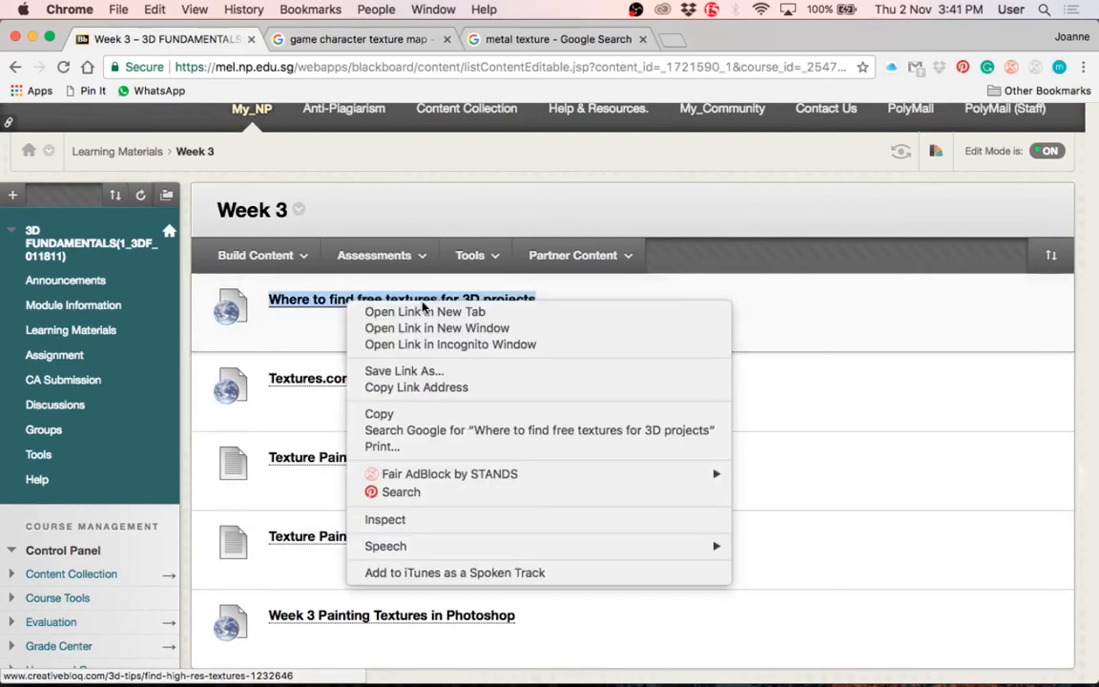
{"action": "left_click", "coordinate": [361, 312]}
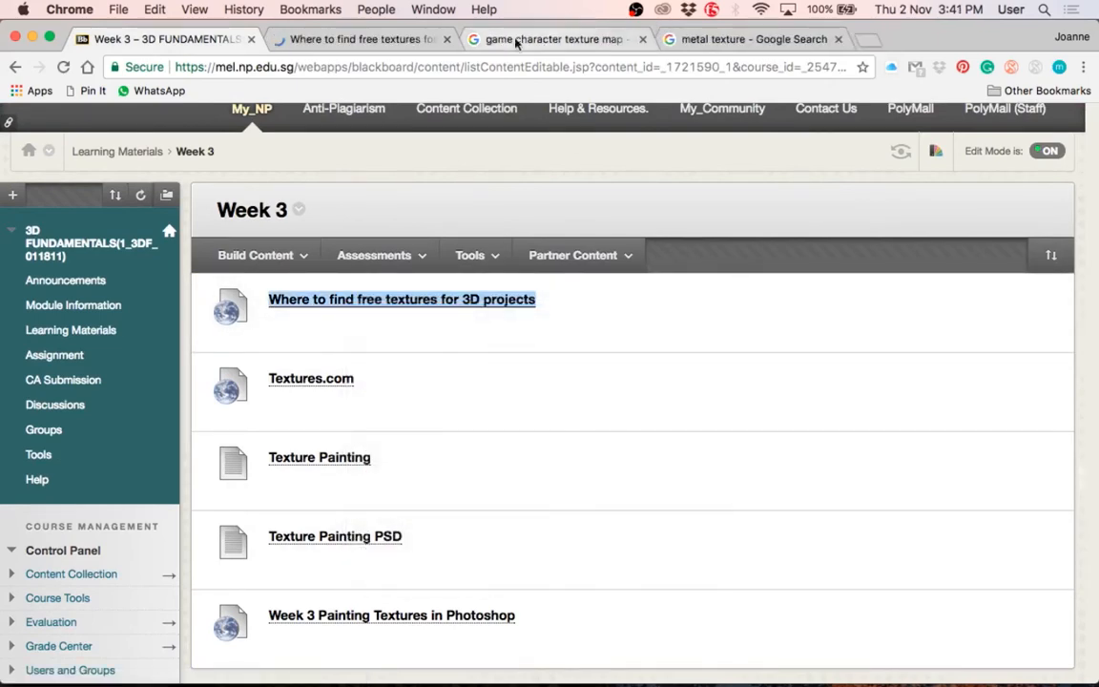
{"action": "left_click", "coordinate": [363, 39]}
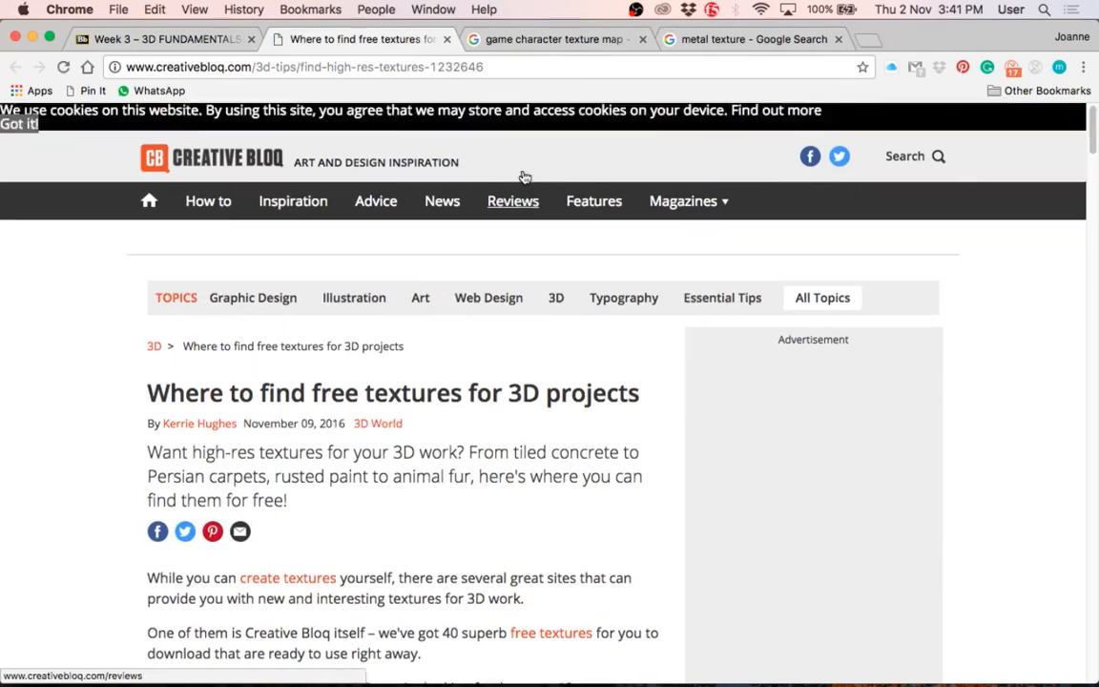
{"action": "scroll", "coordinate": [327, 527], "scroll_direction": "down", "scroll_amount": 10}
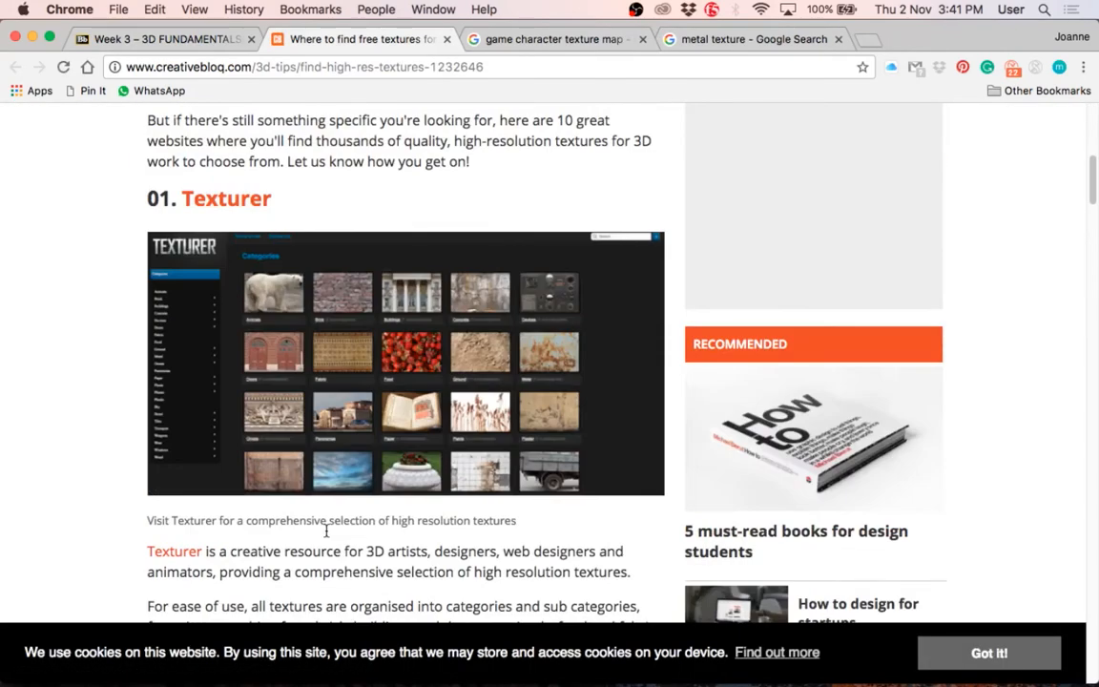
Step: Look through the Texturer, Texturemate and 3D Total entries in the free textures article
{"action": "scroll", "coordinate": [326, 530], "scroll_direction": "down", "scroll_amount": 3}
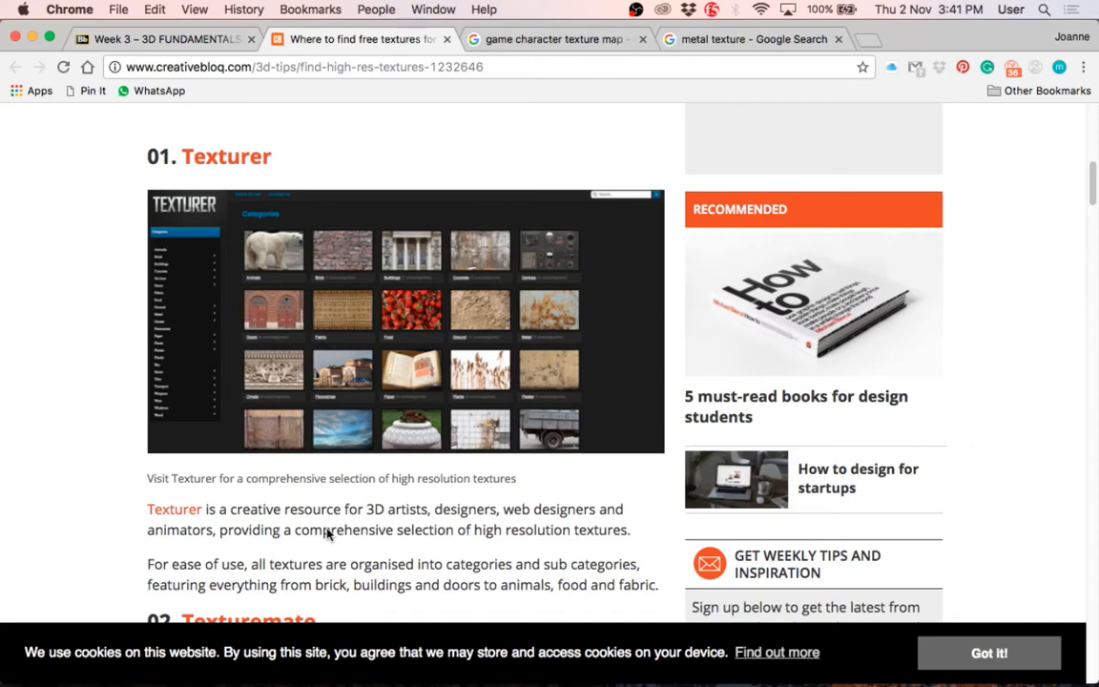
{"action": "scroll", "coordinate": [325, 535], "scroll_direction": "down", "scroll_amount": 5}
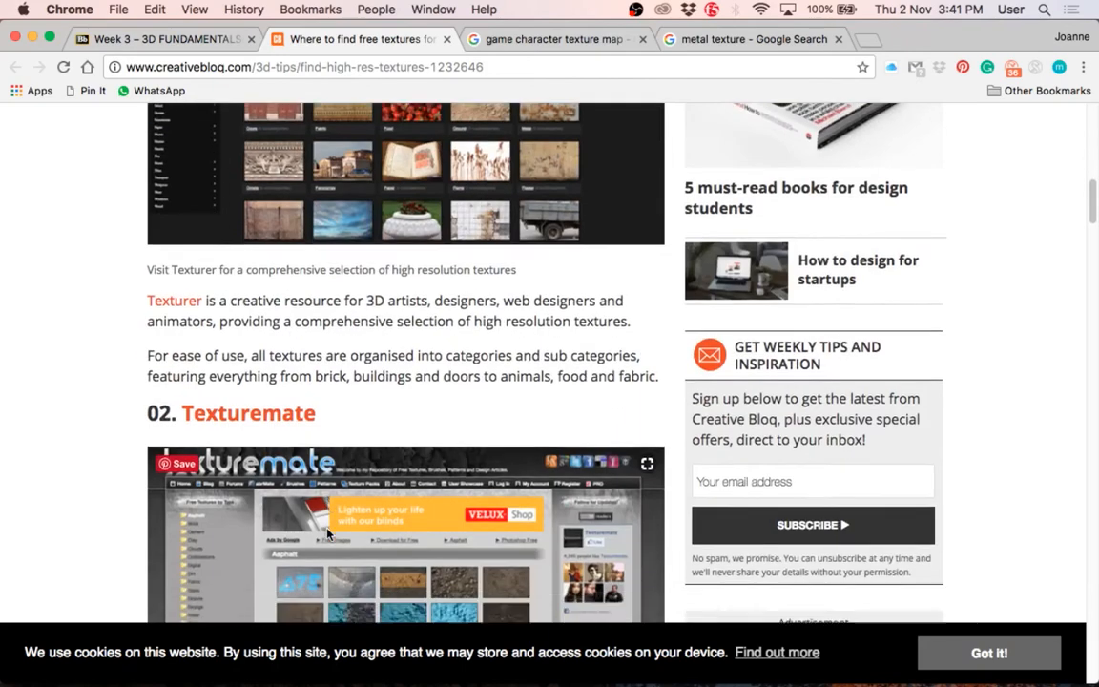
{"action": "scroll", "coordinate": [327, 534], "scroll_direction": "down", "scroll_amount": 1}
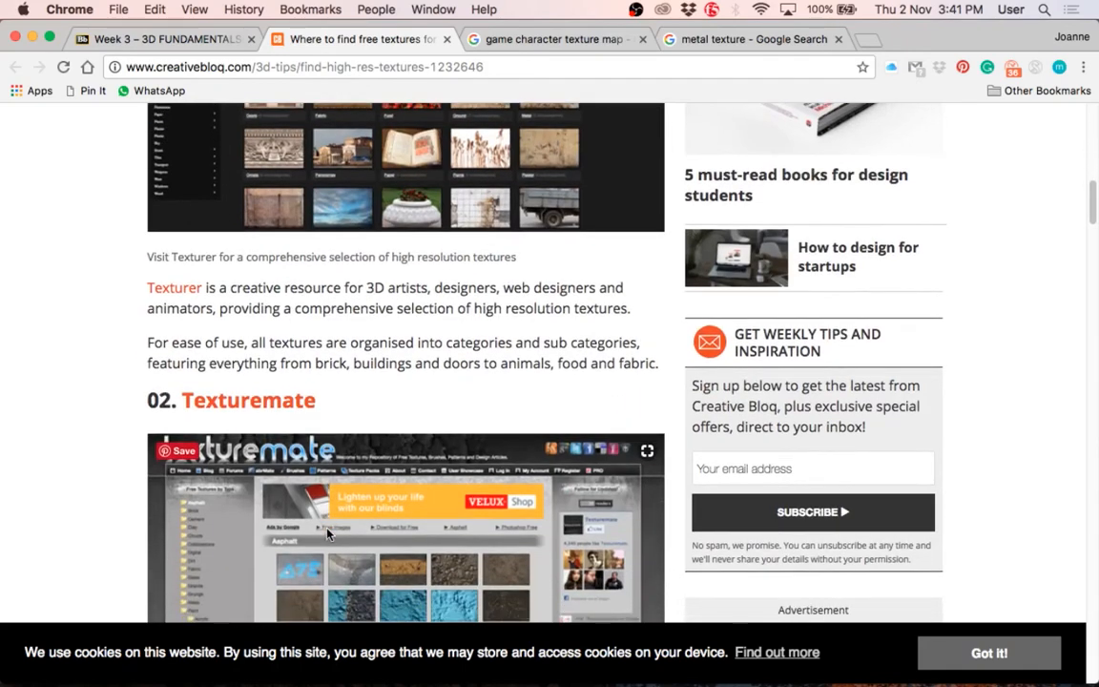
{"action": "scroll", "coordinate": [327, 534], "scroll_direction": "down", "scroll_amount": 4}
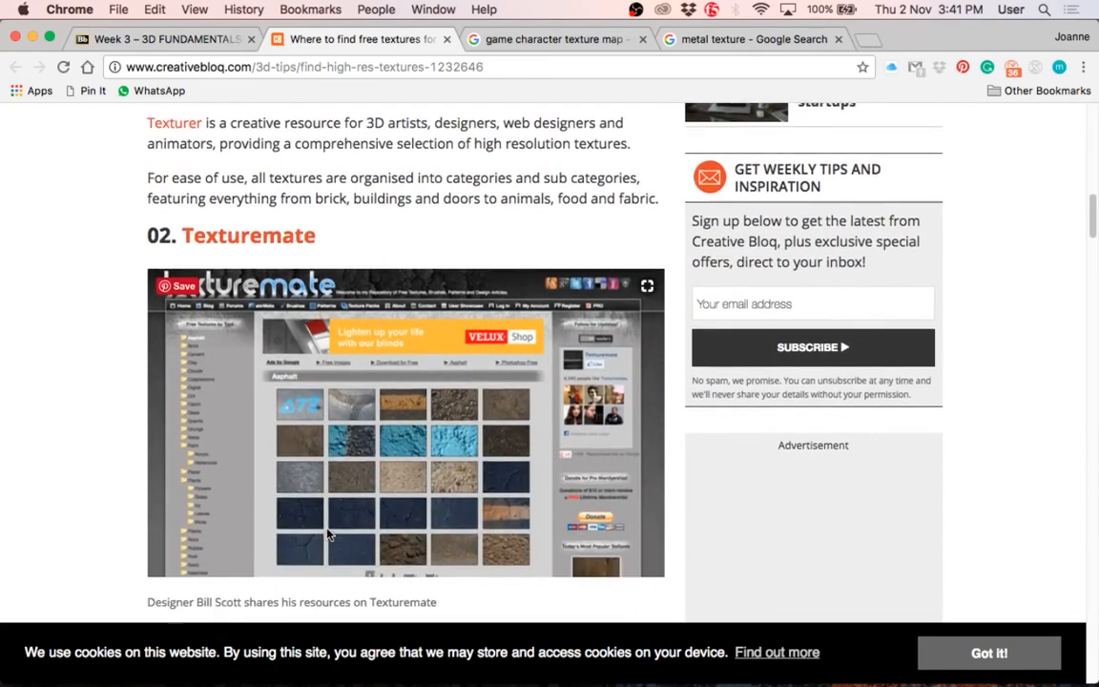
{"action": "scroll", "coordinate": [327, 534], "scroll_direction": "down", "scroll_amount": 6}
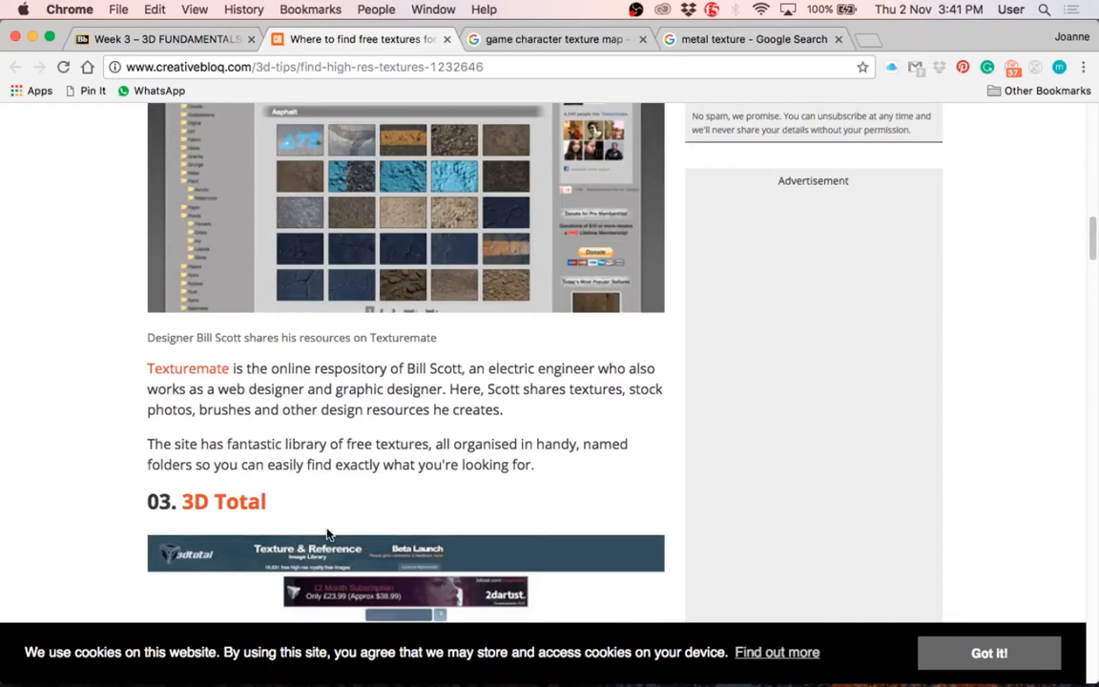
{"action": "scroll", "coordinate": [324, 530], "scroll_direction": "up", "scroll_amount": 3}
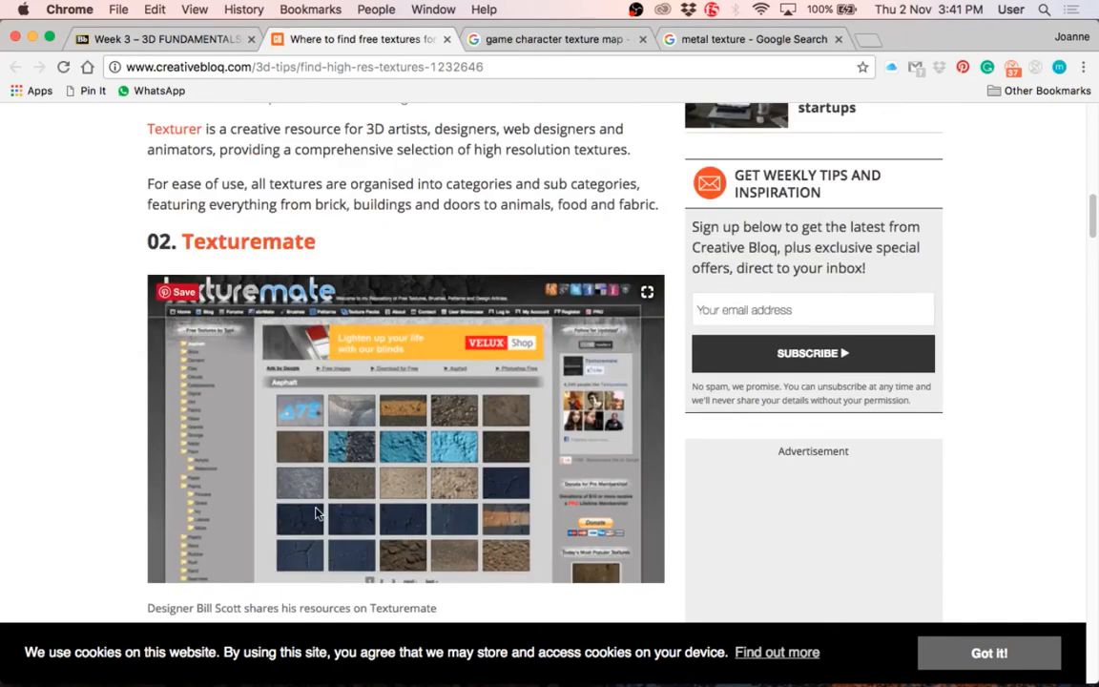
{"action": "scroll", "coordinate": [317, 513], "scroll_direction": "up", "scroll_amount": 1}
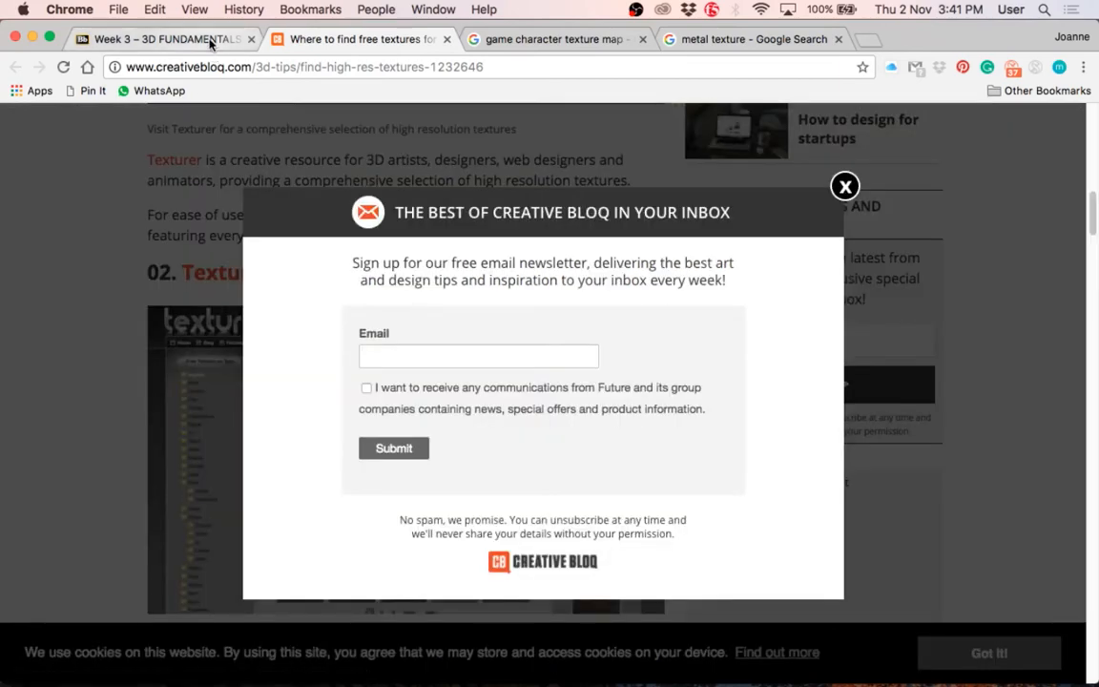
Step: Dismiss the newsletter sign-up pop-up covering the free textures article
{"action": "left_click", "coordinate": [195, 41]}
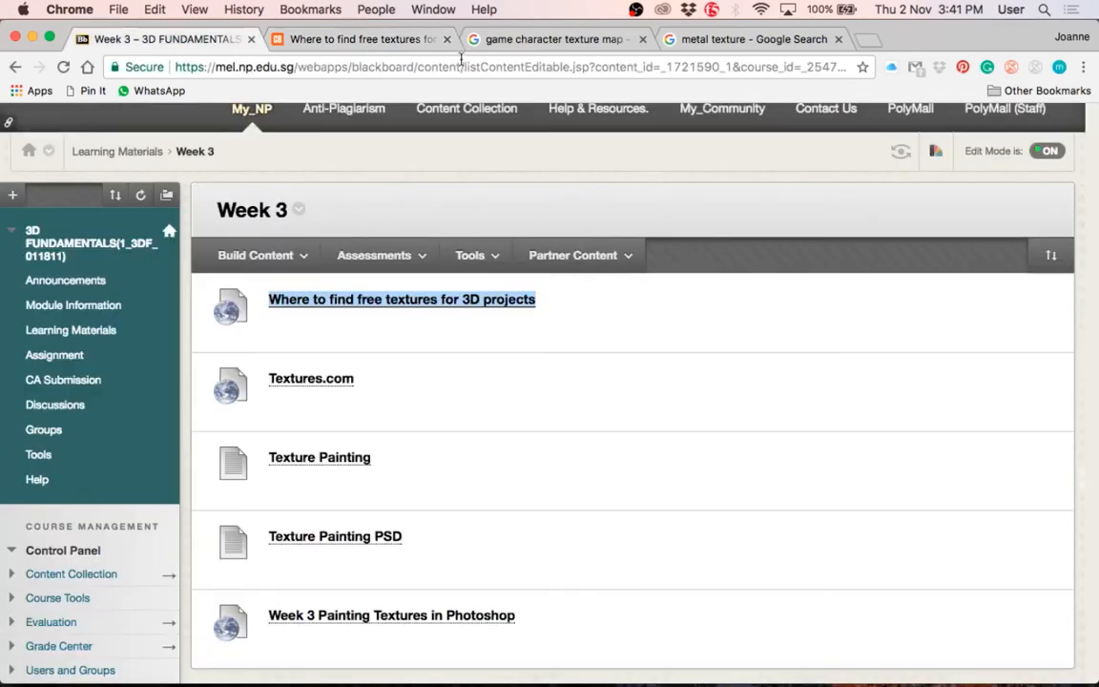
{"action": "left_click", "coordinate": [399, 39]}
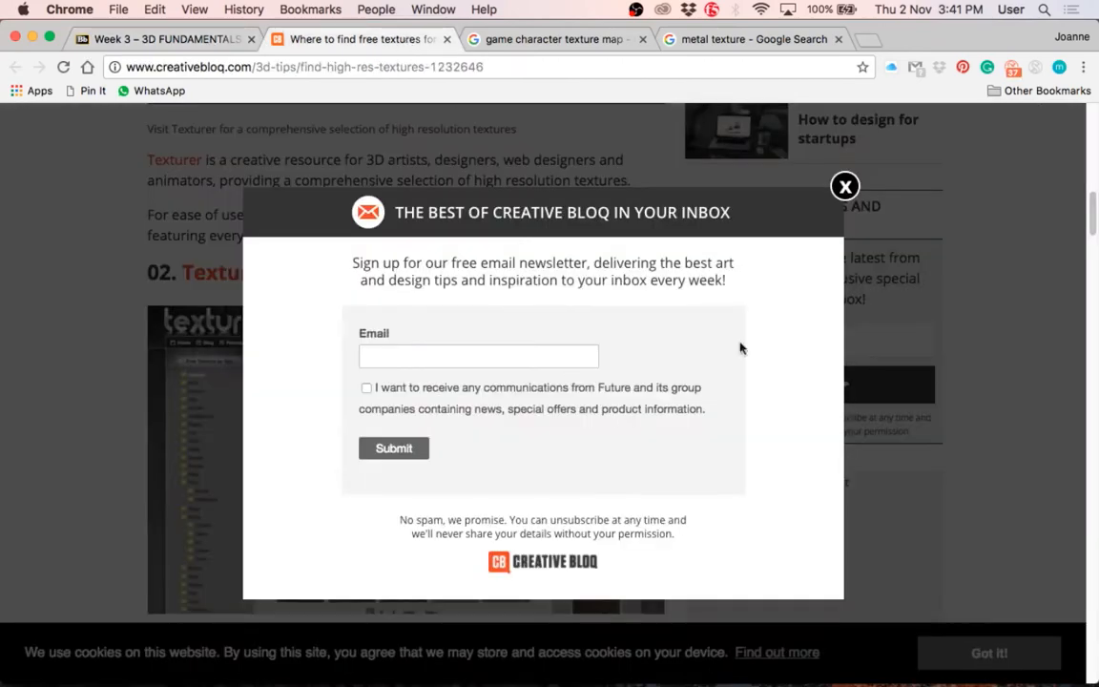
{"action": "left_click", "coordinate": [844, 187]}
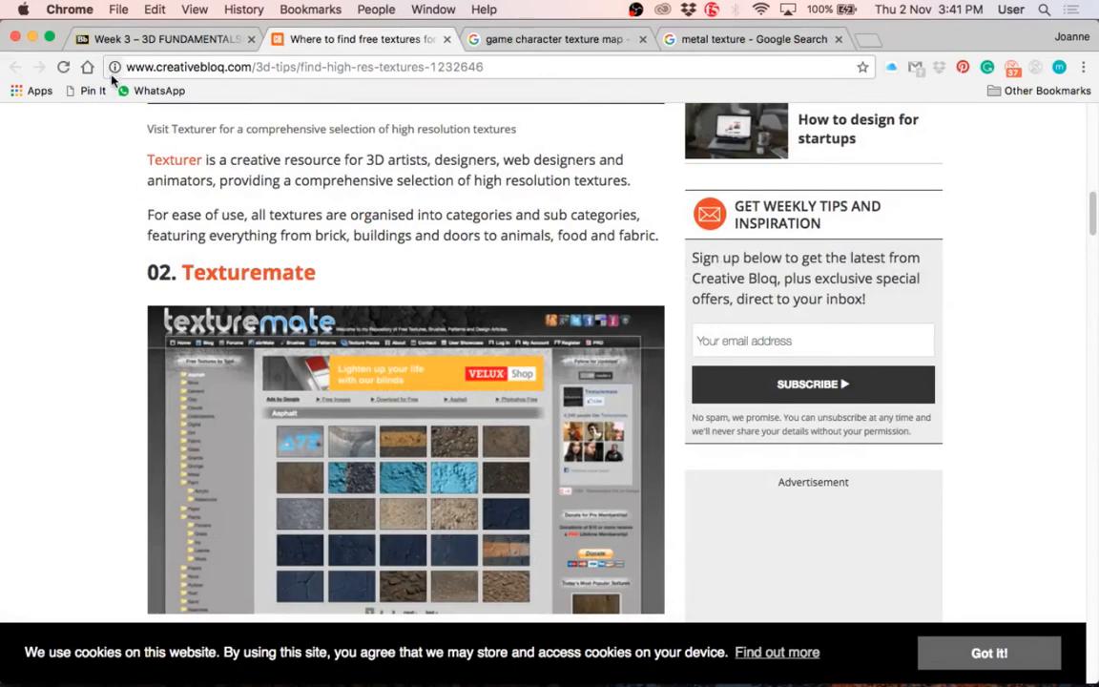
{"action": "left_click", "coordinate": [172, 39]}
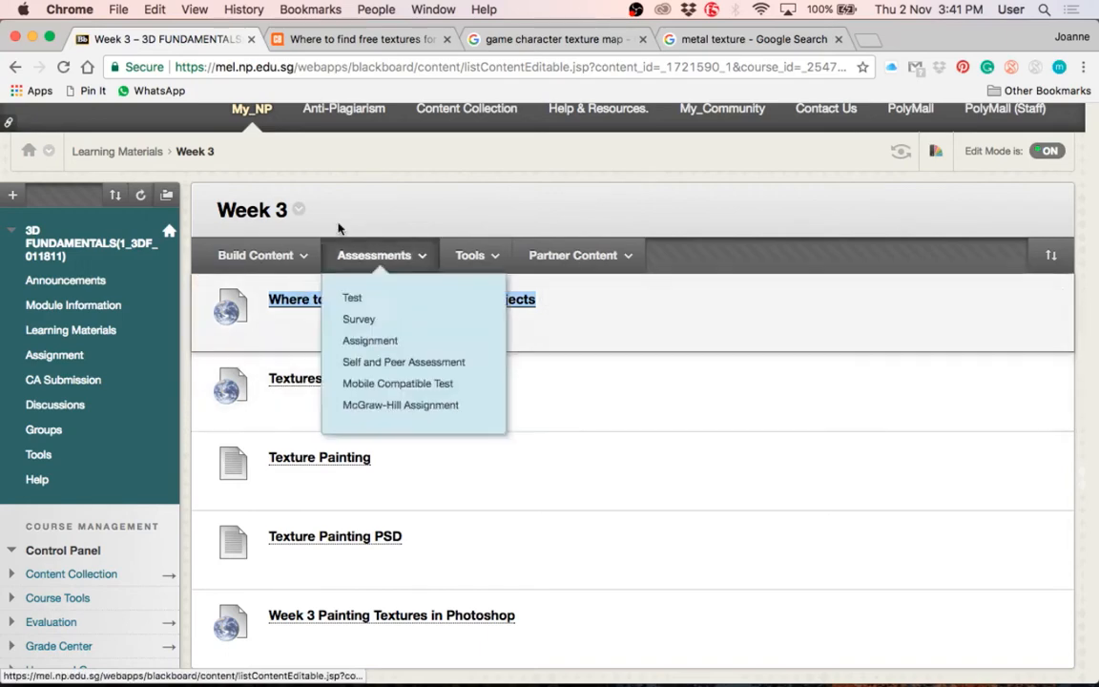
{"action": "left_click", "coordinate": [321, 42]}
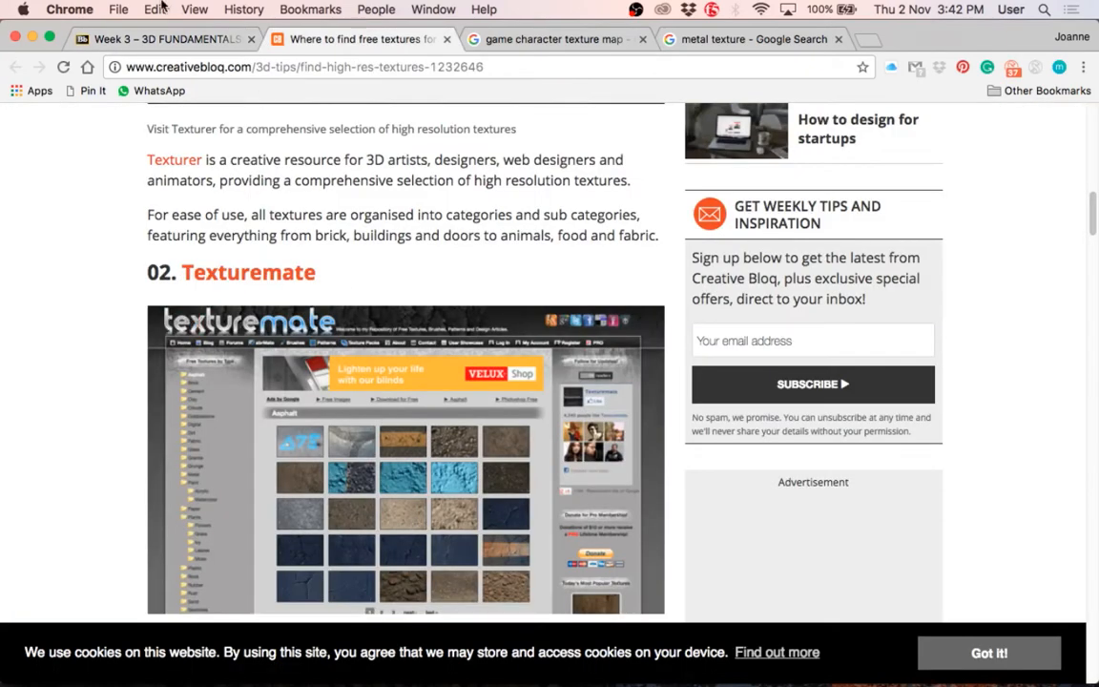
Step: From the Week 3 course page, open Textures.com and search its library for "metal"
{"action": "left_click", "coordinate": [153, 39]}
{"action": "left_click", "coordinate": [305, 389]}
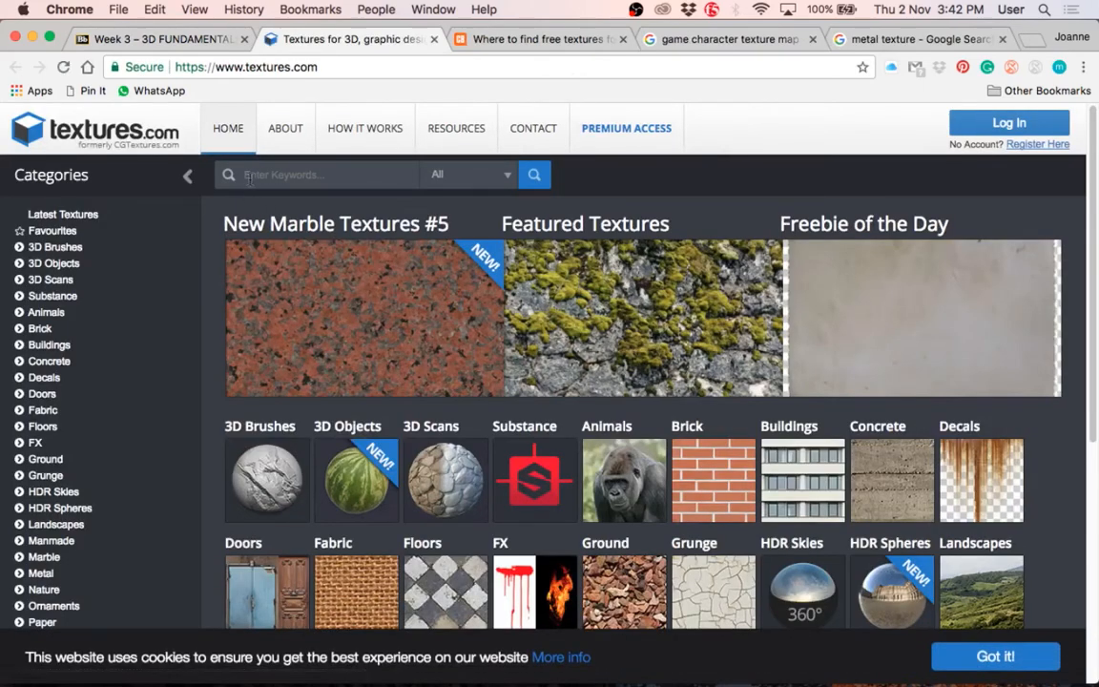
{"action": "type", "text": "metal"}
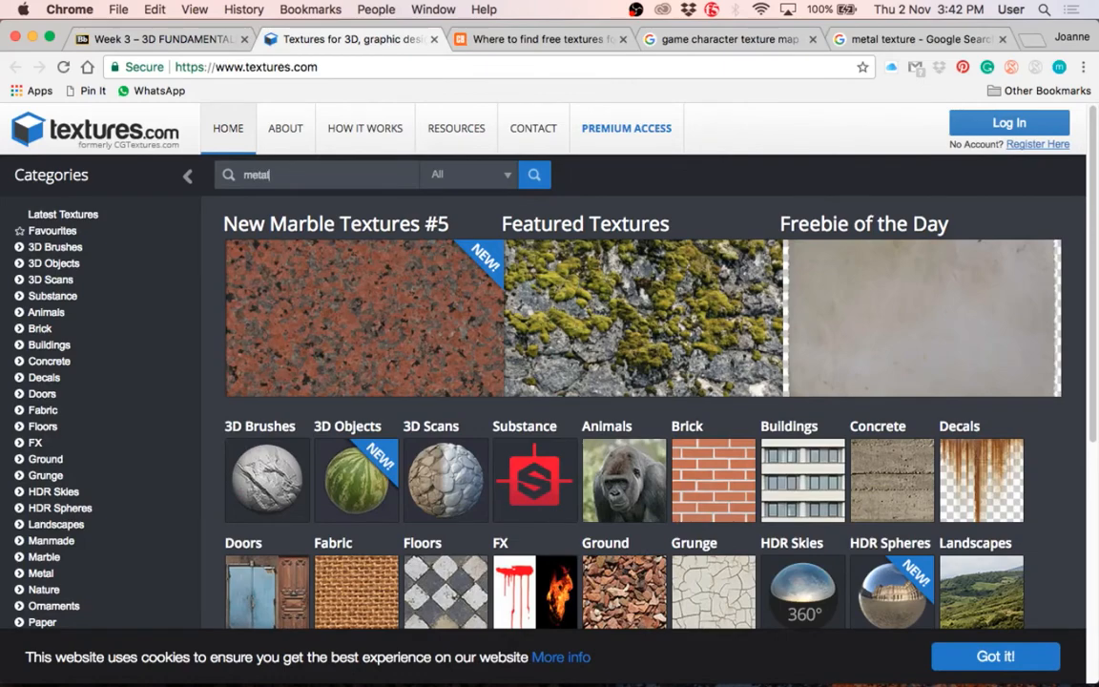
{"action": "key", "text": "Return"}
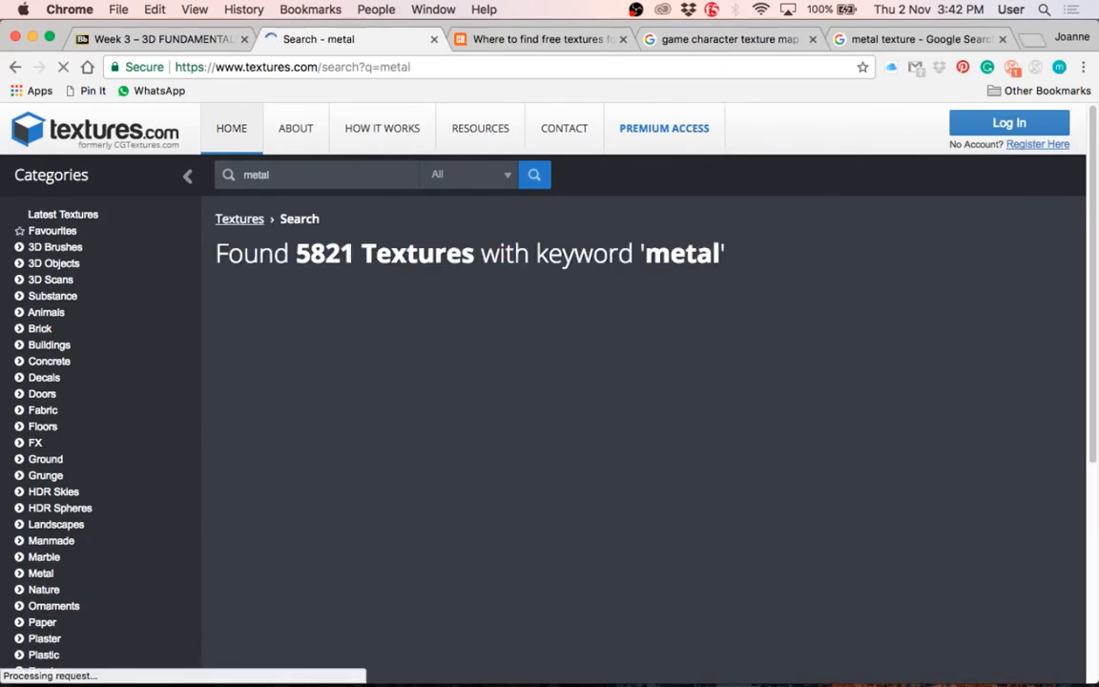
Step: Browse the Textures.com "metal" search results, comparing the material spheres, decals and flat metal surfaces
{"action": "scroll", "coordinate": [736, 420], "scroll_direction": "down", "scroll_amount": 12}
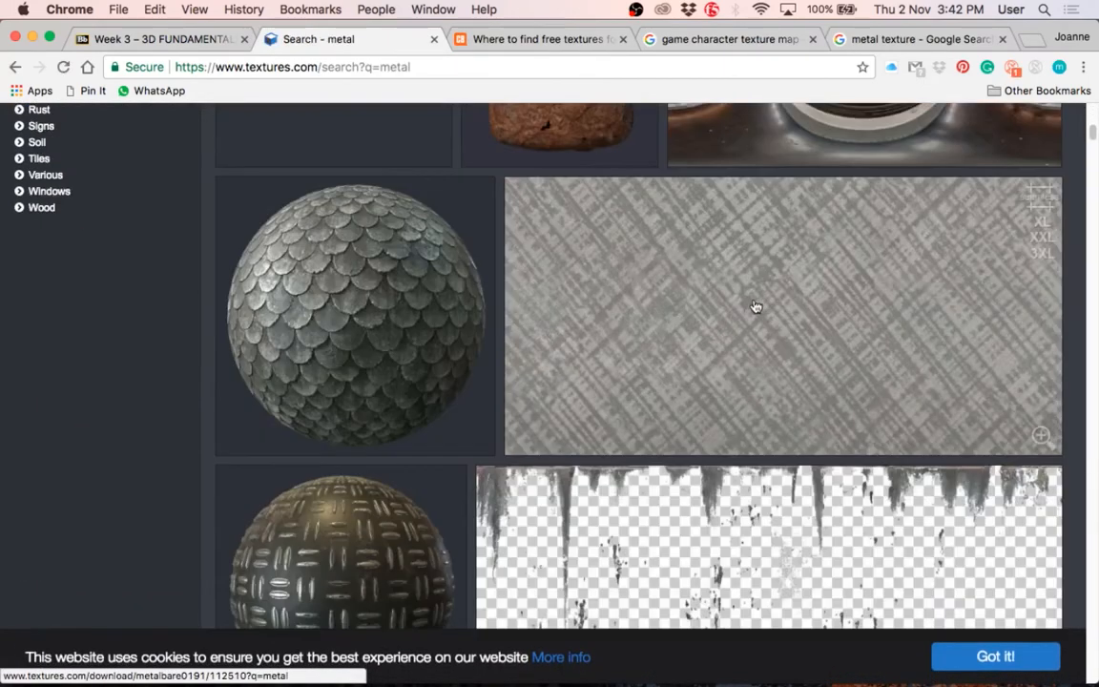
{"action": "scroll", "coordinate": [745, 324], "scroll_direction": "up", "scroll_amount": 3}
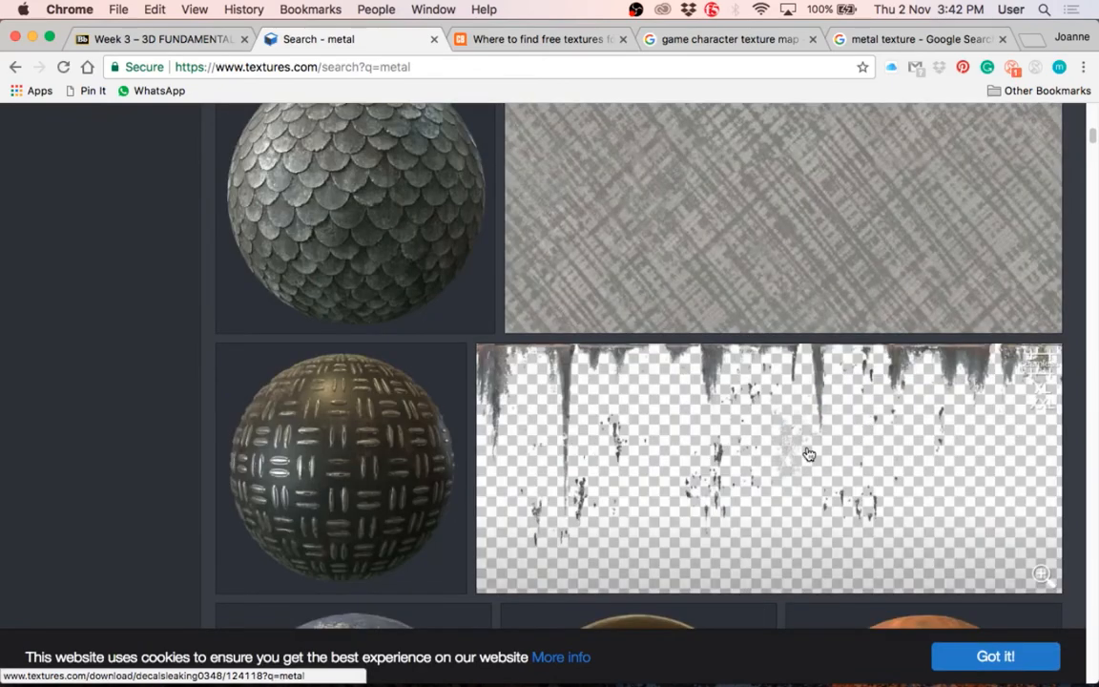
{"action": "scroll", "coordinate": [732, 446], "scroll_direction": "down", "scroll_amount": 5}
{"action": "scroll", "coordinate": [808, 454], "scroll_direction": "down", "scroll_amount": 8}
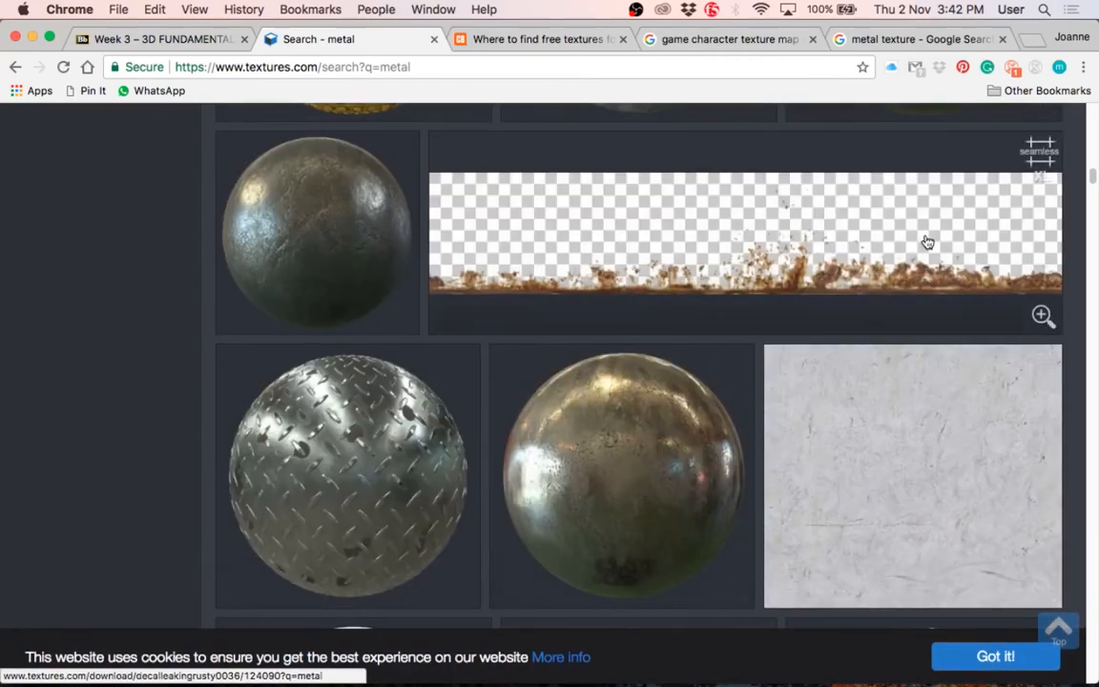
{"action": "scroll", "coordinate": [821, 383], "scroll_direction": "down", "scroll_amount": 4}
{"action": "scroll", "coordinate": [857, 446], "scroll_direction": "down", "scroll_amount": 7}
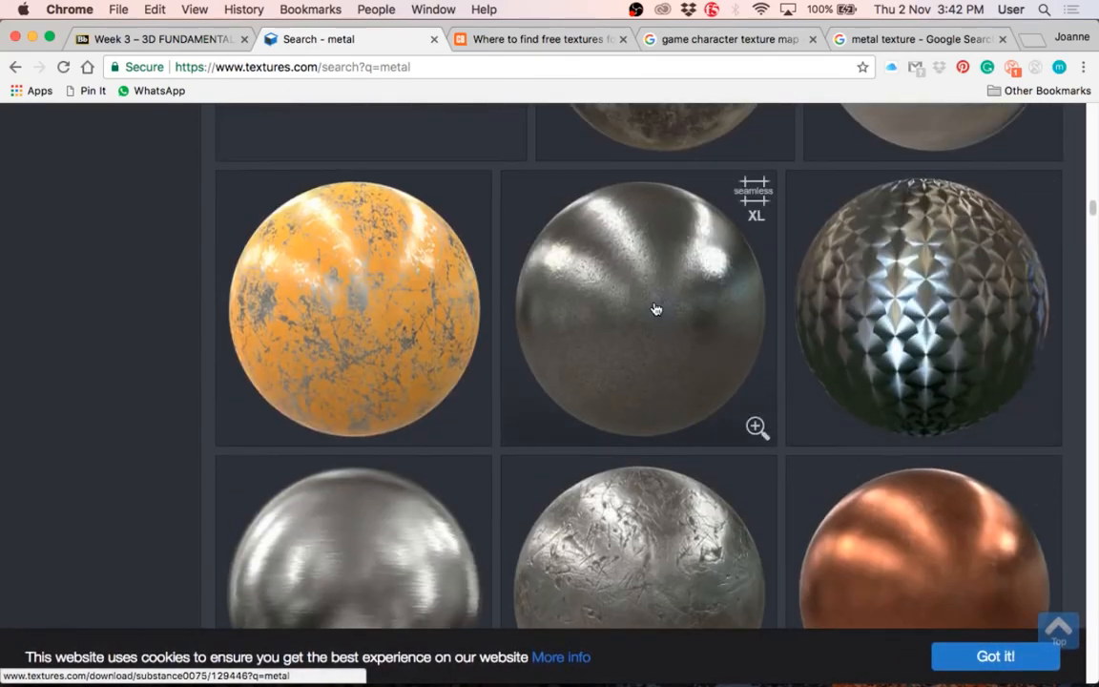
Step: Open the Pitted Steel Metal Material page, examine its preview images, and return to the "metal" search results
{"action": "left_click", "coordinate": [653, 314]}
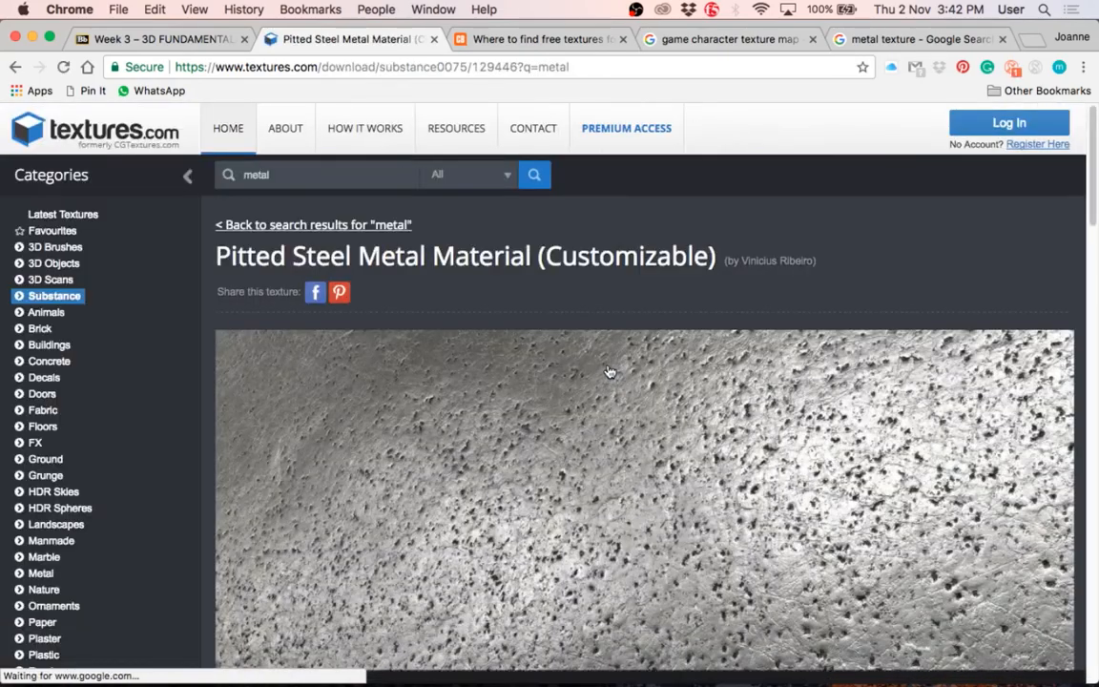
{"action": "scroll", "coordinate": [609, 372], "scroll_direction": "down", "scroll_amount": 6}
{"action": "scroll", "coordinate": [609, 372], "scroll_direction": "up", "scroll_amount": 2}
{"action": "scroll", "coordinate": [610, 372], "scroll_direction": "up", "scroll_amount": 2}
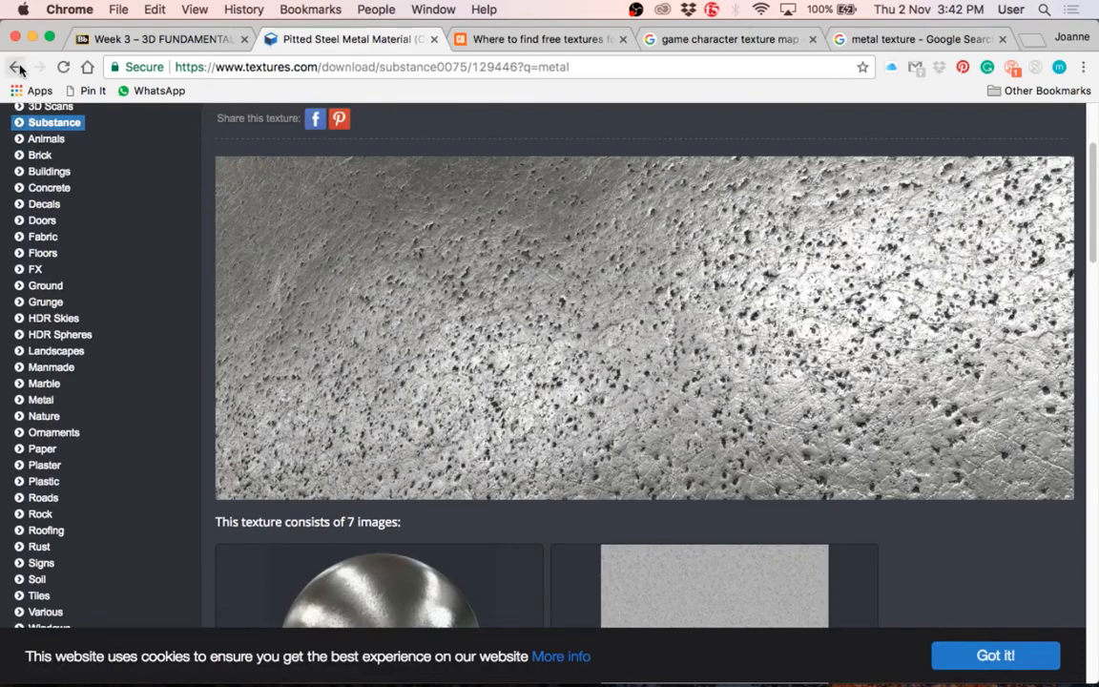
{"action": "scroll", "coordinate": [345, 323], "scroll_direction": "up", "scroll_amount": 2}
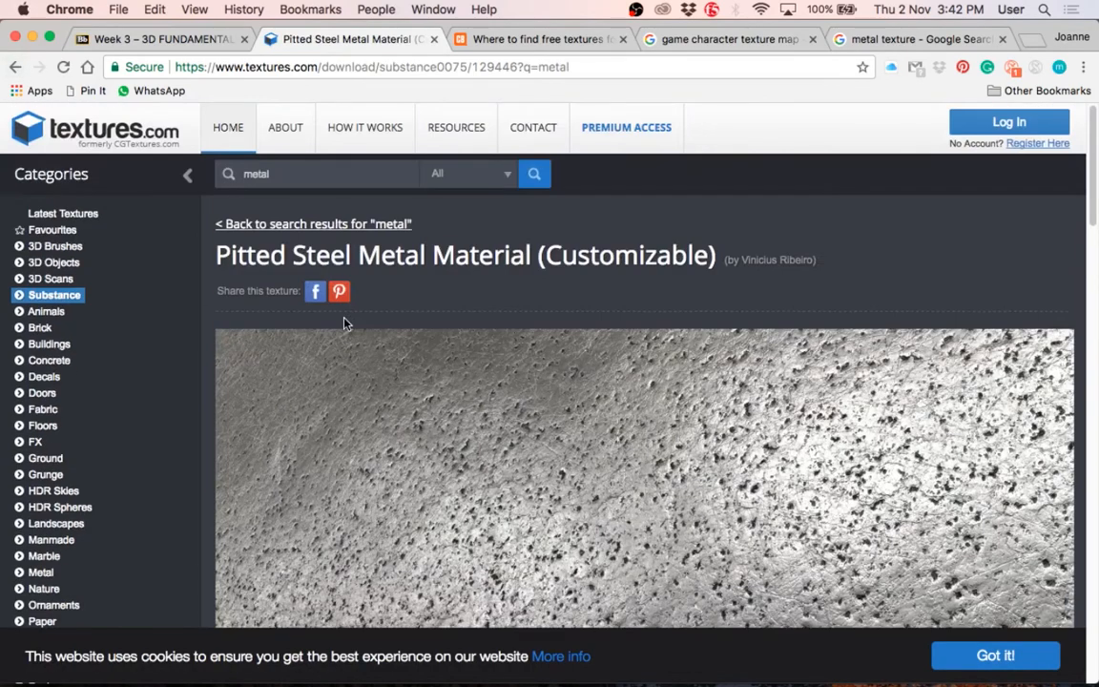
{"action": "left_click", "coordinate": [14, 67]}
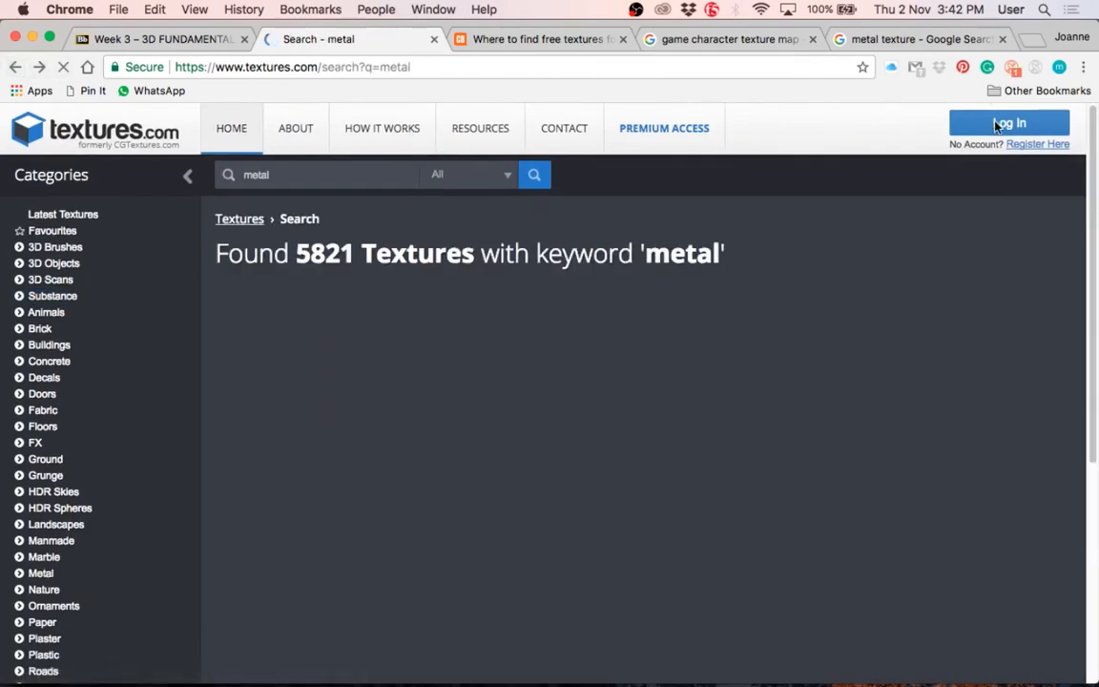
Step: Close the Textures.com and free textures article tabs and return to the Week 3 course page
{"action": "scroll", "coordinate": [828, 392], "scroll_direction": "up", "scroll_amount": 10}
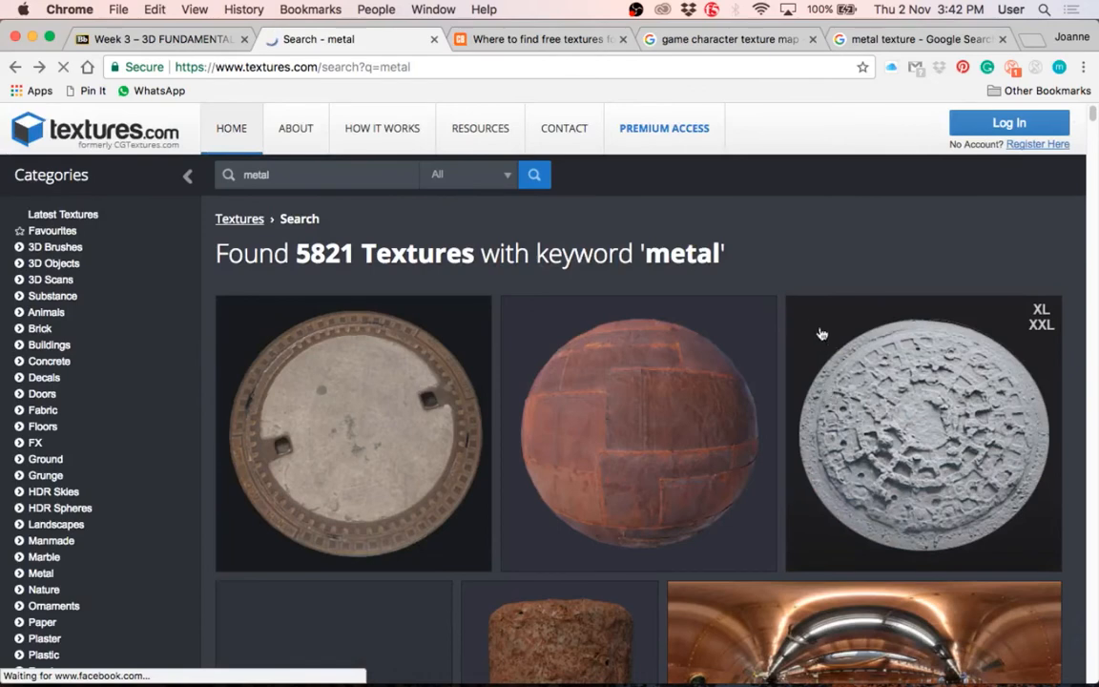
{"action": "left_click", "coordinate": [431, 39]}
{"action": "left_click", "coordinate": [399, 37]}
{"action": "key", "text": "super+w"}
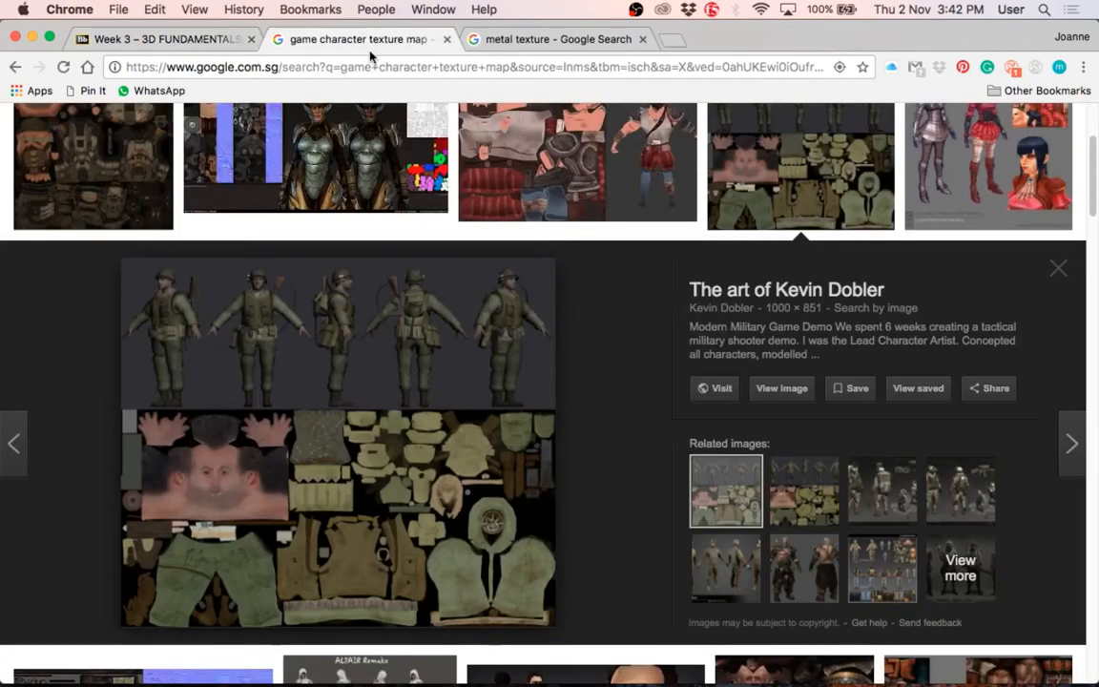
{"action": "left_click", "coordinate": [134, 38]}
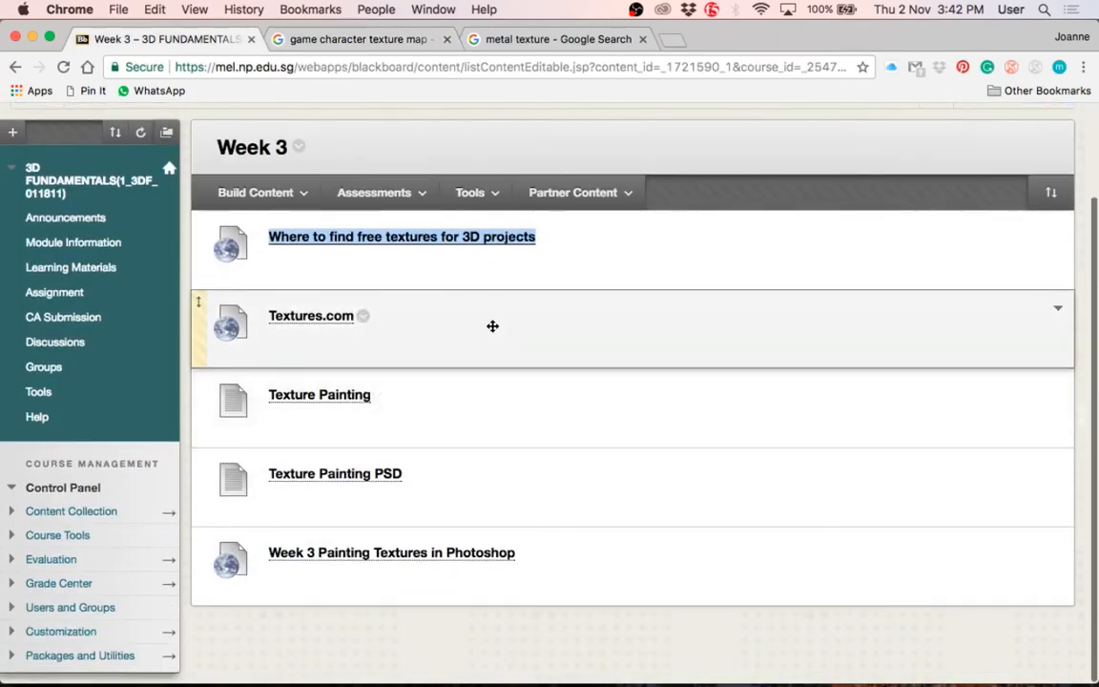
{"action": "left_click", "coordinate": [334, 620]}
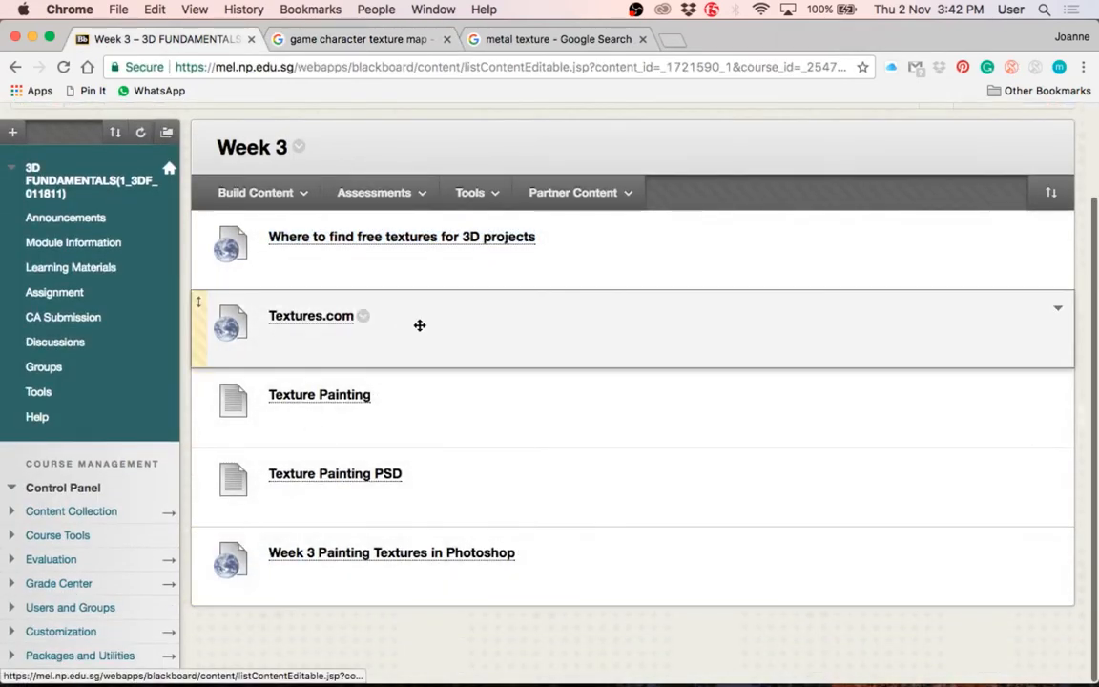
Step: From the "metal texture" image results, open the mottled TextureX steel image at full size and save it to the Desktop as a JPEG
{"action": "left_click", "coordinate": [542, 41]}
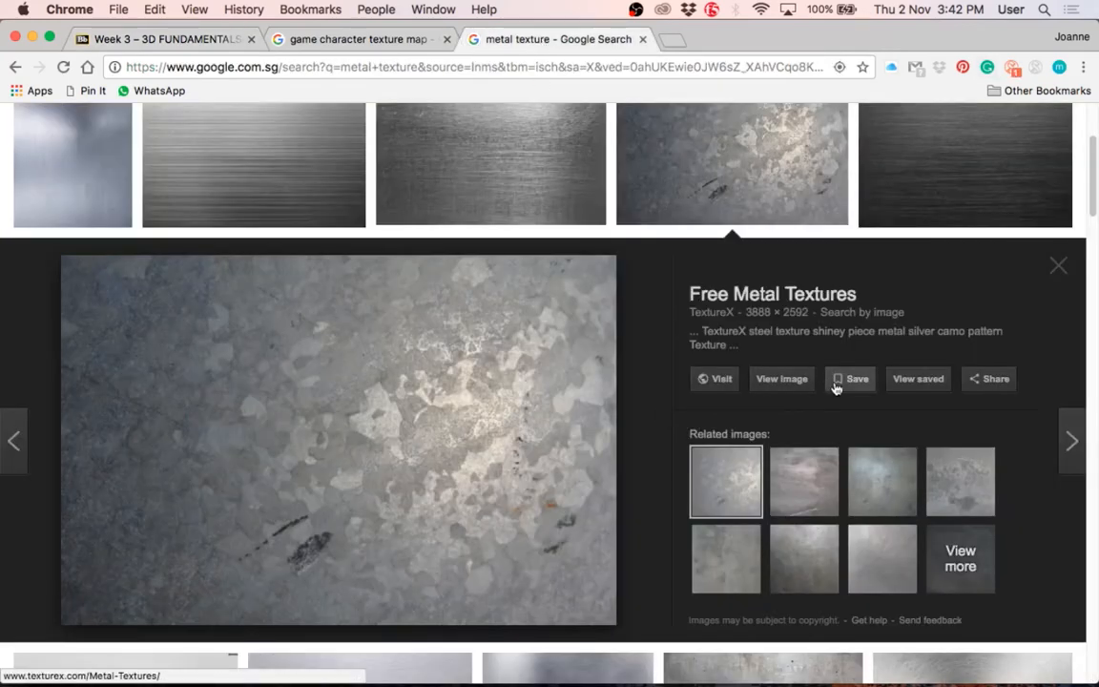
{"action": "left_click", "coordinate": [767, 379]}
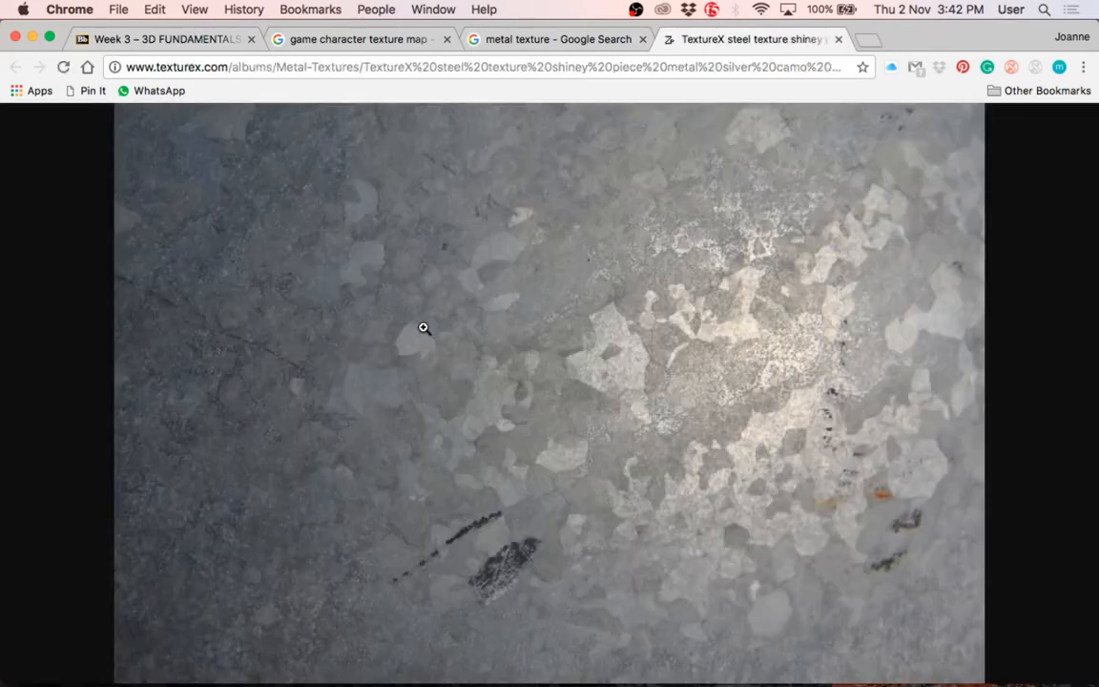
{"action": "right_click", "coordinate": [375, 282]}
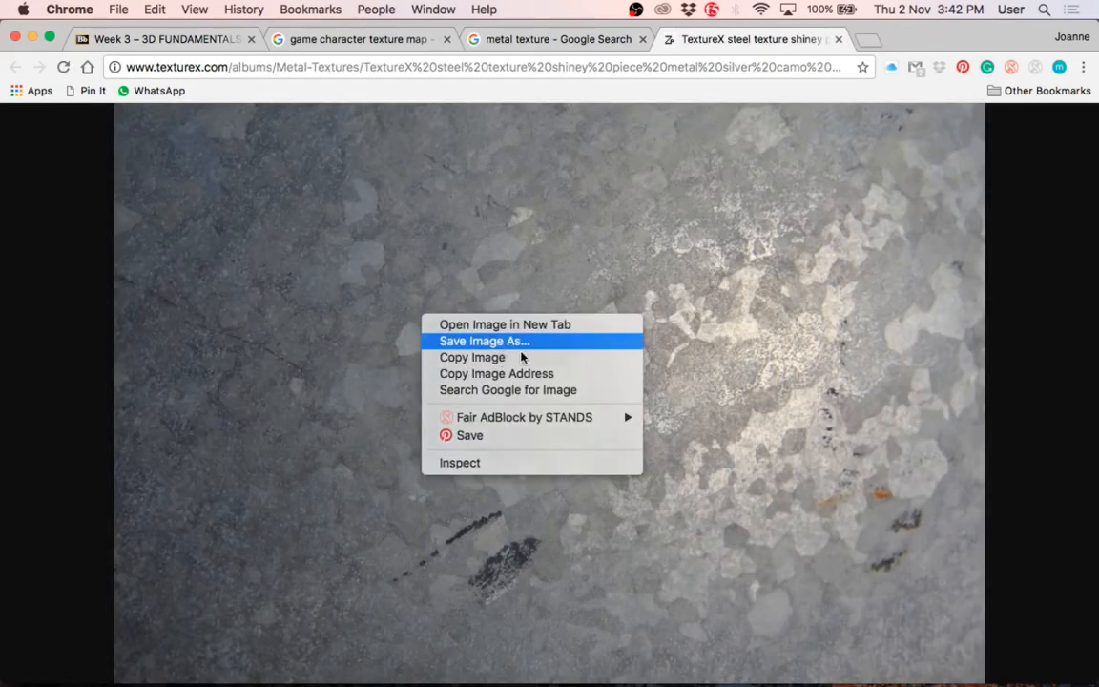
{"action": "left_click", "coordinate": [454, 306]}
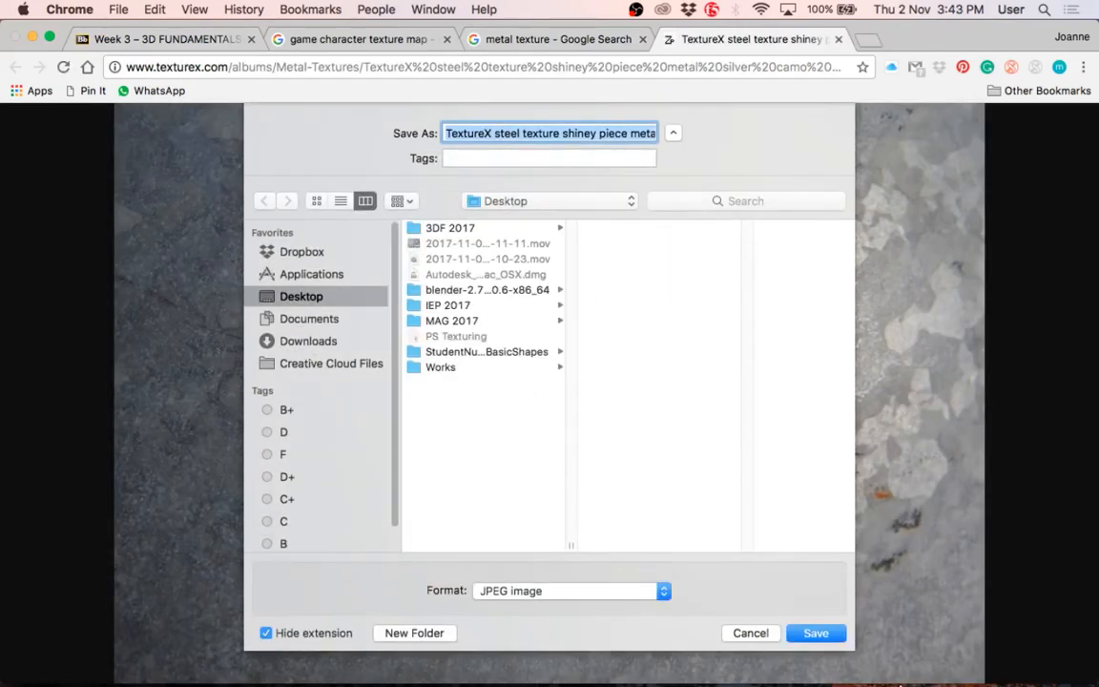
{"action": "left_click", "coordinate": [817, 635]}
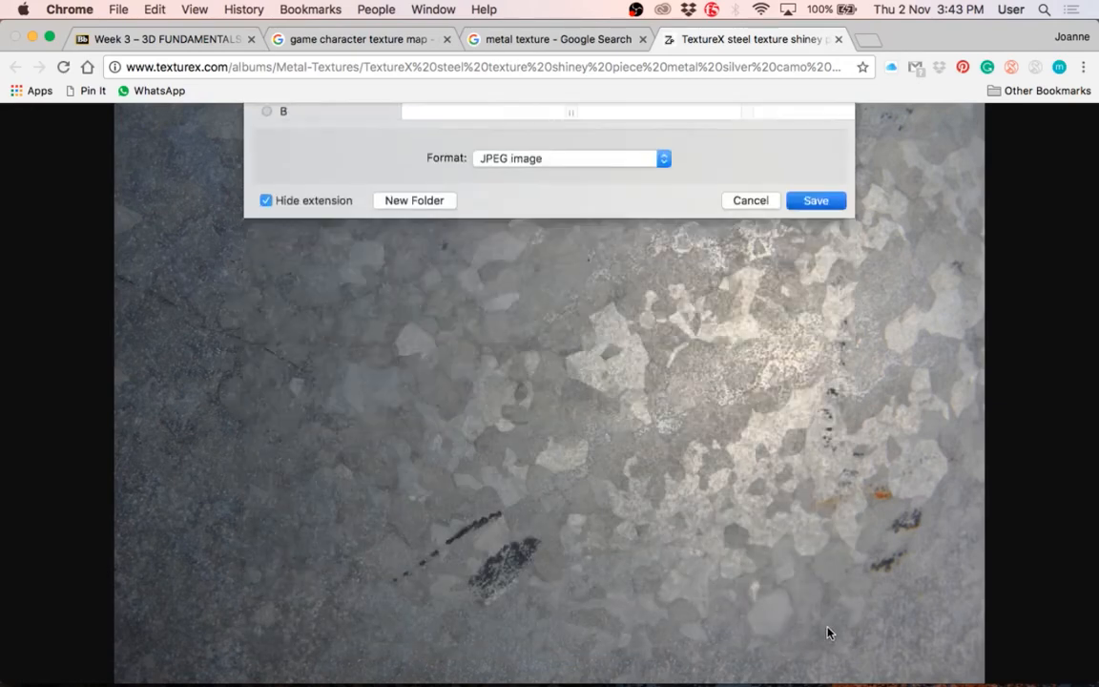
Step: Look over the "metal texture" image results once more and switch to the Cylinder_TEXTURE.psd document in Photoshop
{"action": "left_click", "coordinate": [593, 41]}
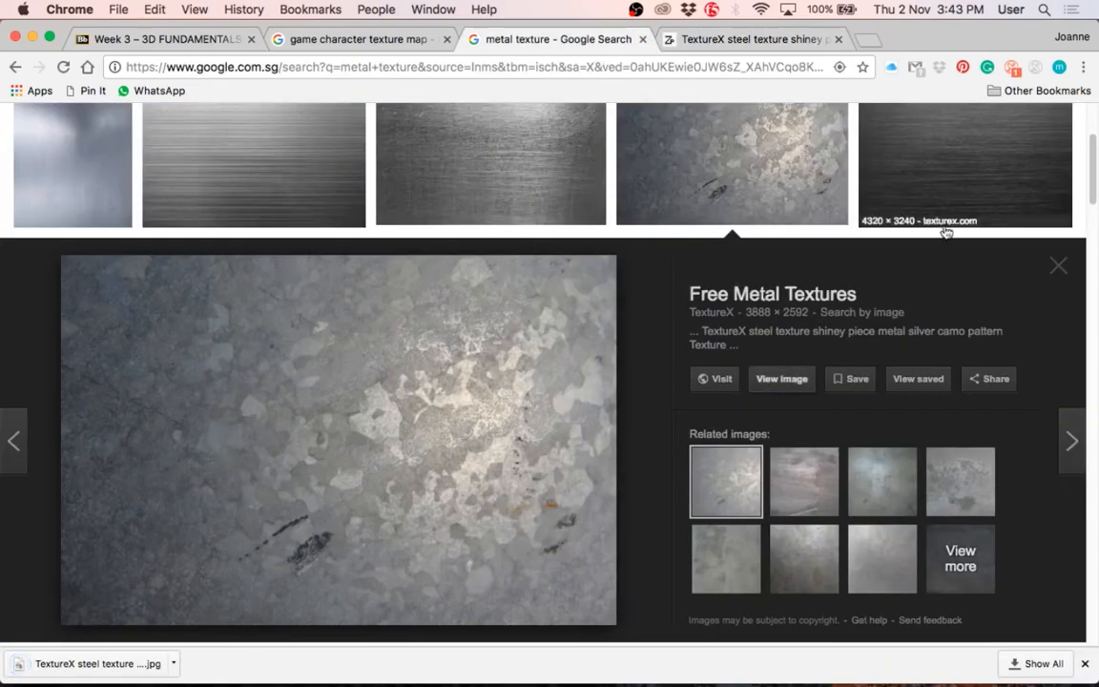
{"action": "scroll", "coordinate": [732, 276], "scroll_direction": "down", "scroll_amount": 5}
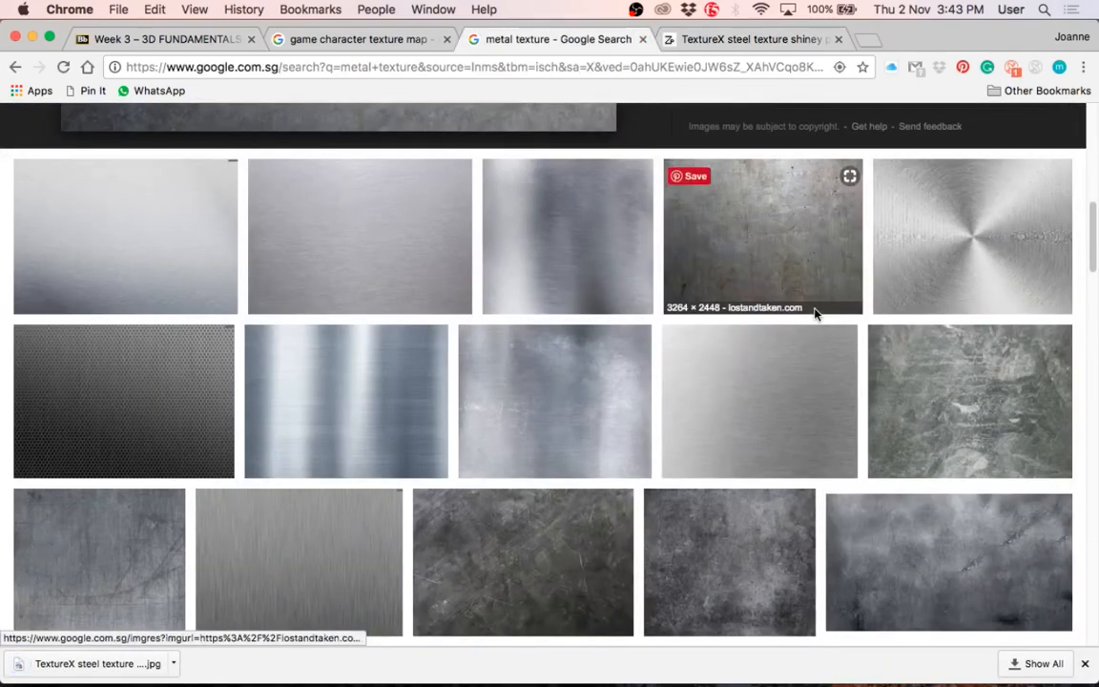
{"action": "scroll", "coordinate": [816, 312], "scroll_direction": "up", "scroll_amount": 6}
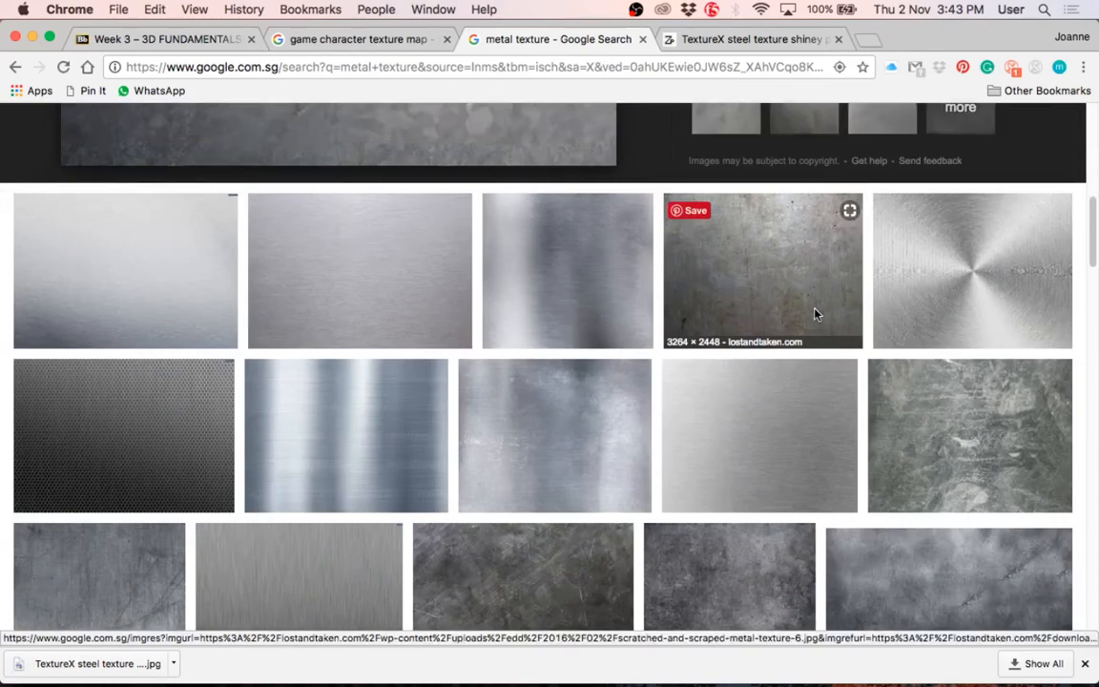
{"action": "scroll", "coordinate": [815, 312], "scroll_direction": "up", "scroll_amount": 1}
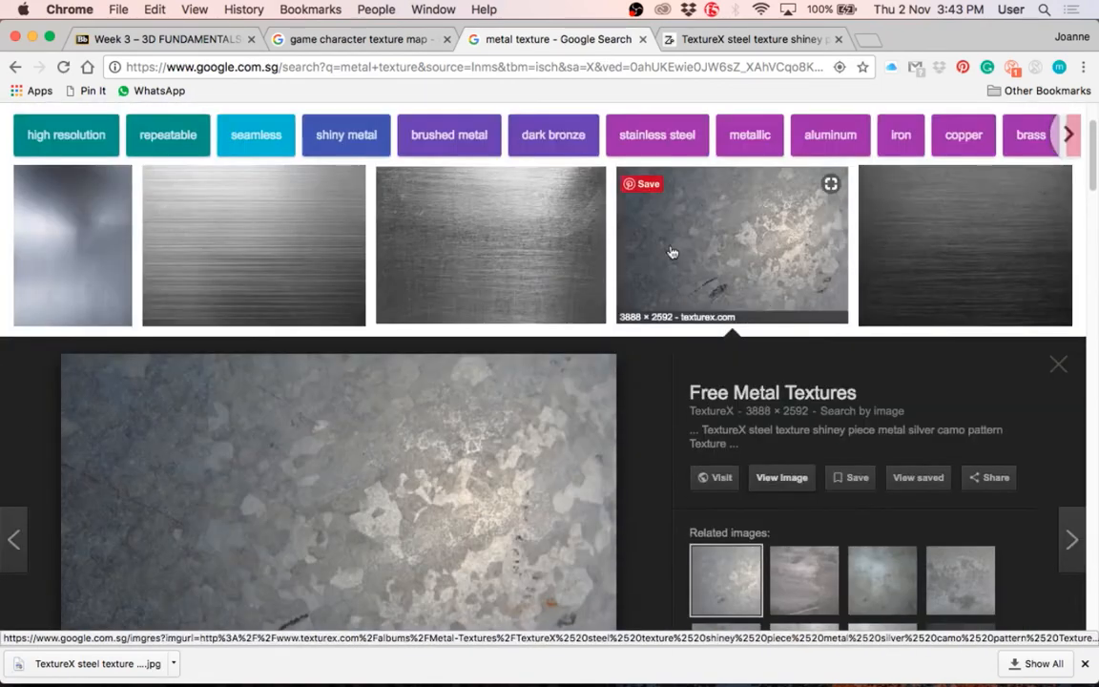
{"action": "left_click", "coordinate": [32, 38]}
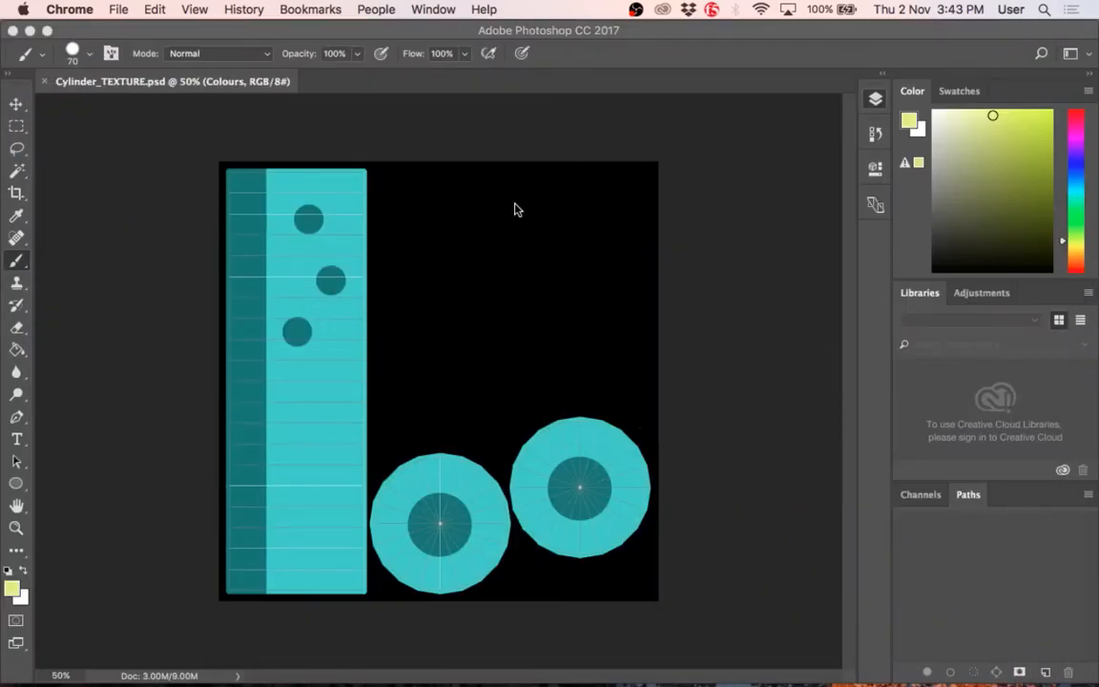
{"action": "key", "text": "F11"}
{"action": "key", "text": "F11"}
{"action": "left_click", "coordinate": [275, 202]}
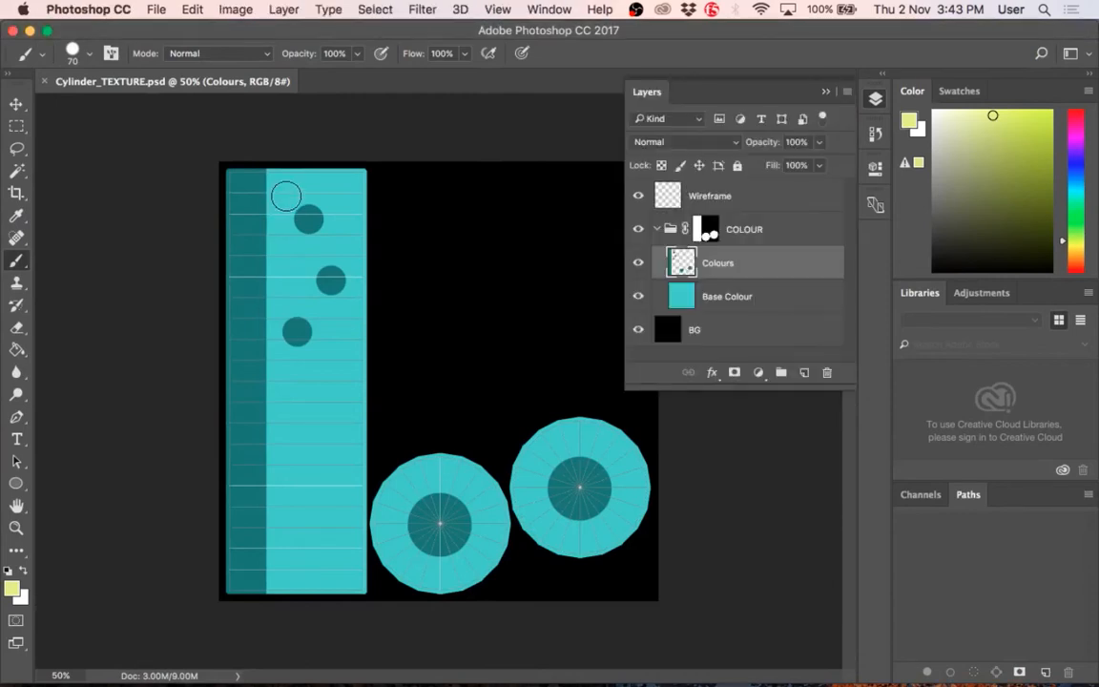
Step: Lasso and delete the three dark teal circles on the tall strip in the Colours layer, and clear the selection
{"action": "key", "text": "l"}
{"action": "mouse_move", "coordinate": [289, 200]}
{"action": "left_mouse_down"}
{"action": "mouse_move", "coordinate": [284, 363]}
{"action": "mouse_move", "coordinate": [330, 359]}
{"action": "mouse_move", "coordinate": [347, 195]}
{"action": "mouse_move", "coordinate": [304, 176]}
{"action": "left_mouse_up"}
{"action": "key", "text": "BackSpace"}
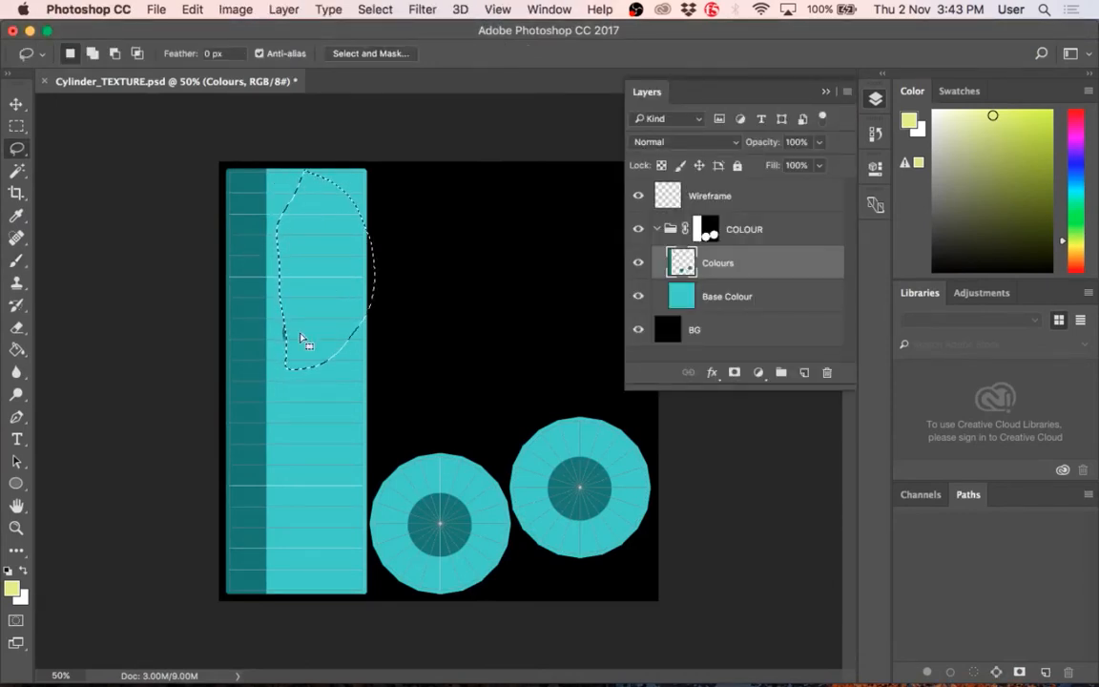
{"action": "key", "text": "super+d"}
{"action": "mouse_move", "coordinate": [292, 384]}
{"action": "left_mouse_down"}
{"action": "mouse_move", "coordinate": [279, 320]}
{"action": "mouse_move", "coordinate": [318, 361]}
{"action": "left_mouse_up"}
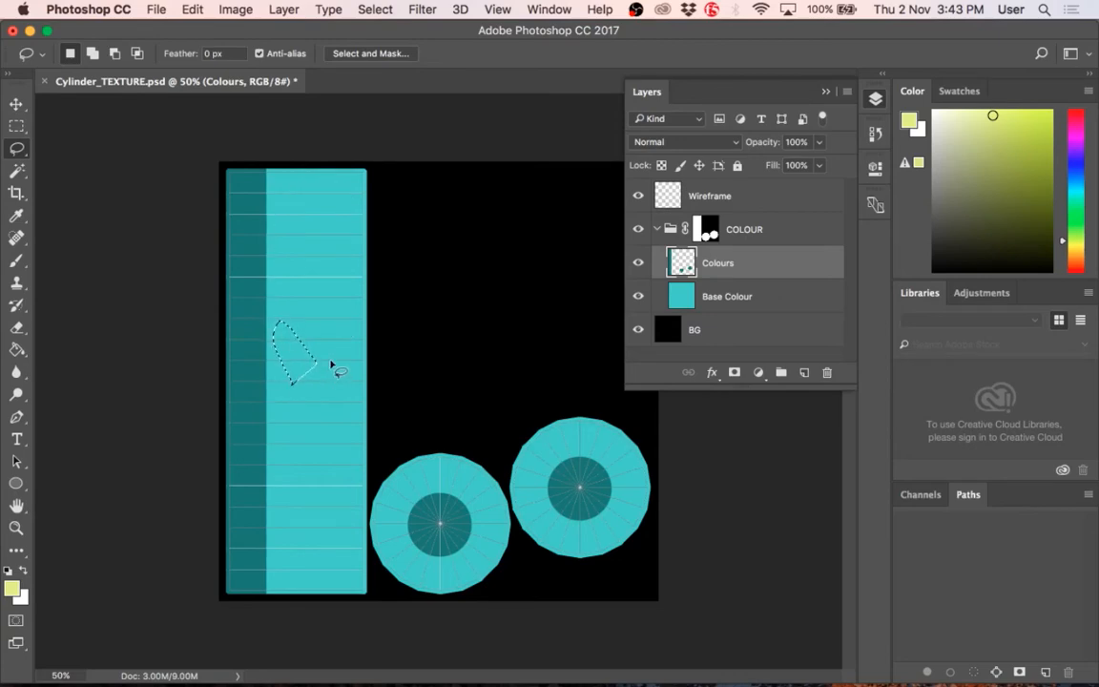
{"action": "key", "text": "super+d"}
Step: Place the TextureX steel JPEG from the desktop into the COLOUR group above the Colours layer, and float the Layers panel
{"action": "key", "text": "F11"}
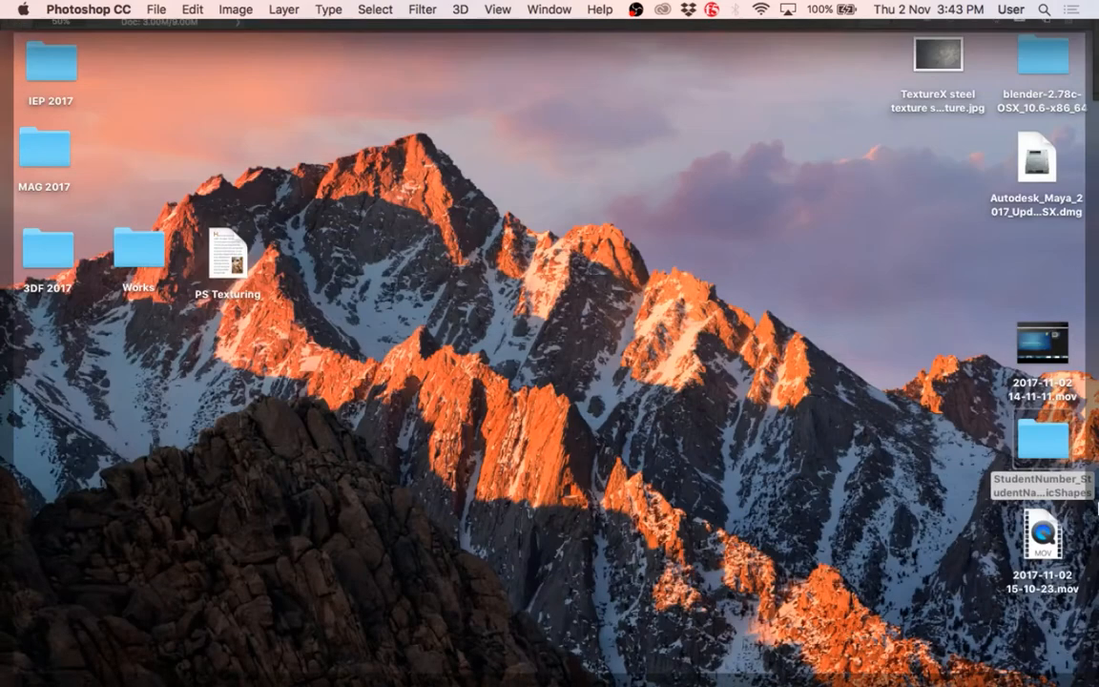
{"action": "left_click", "coordinate": [777, 421]}
{"action": "left_click_drag", "start_coordinate": [933, 50], "coordinate": [586, 324]}
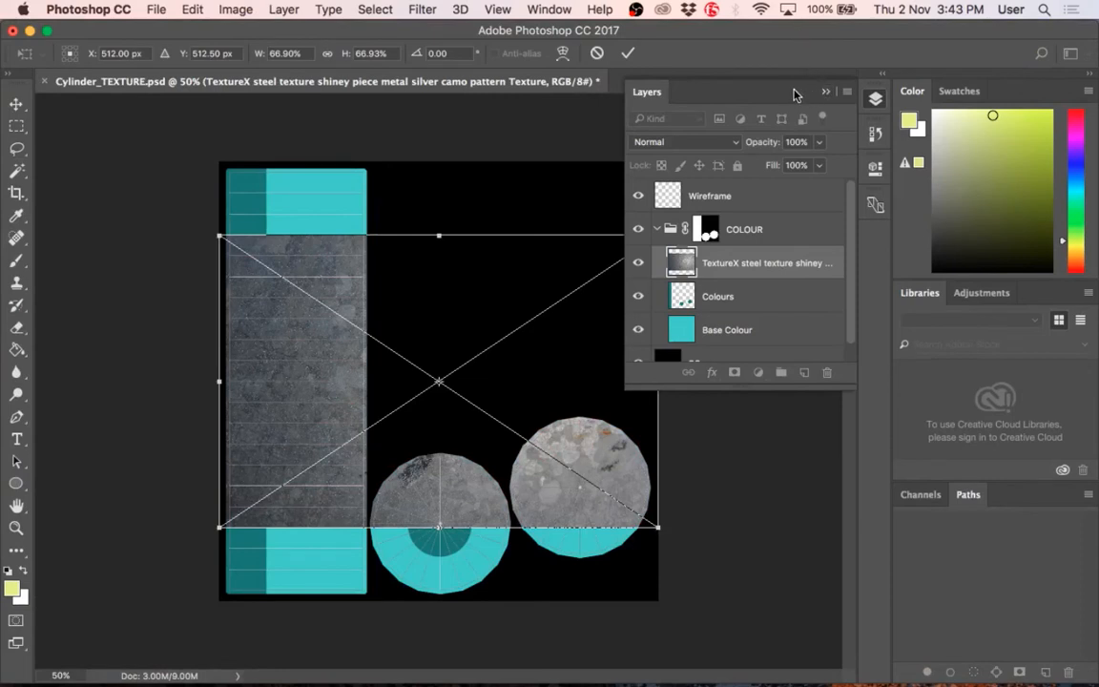
{"action": "left_click_drag", "start_coordinate": [796, 95], "coordinate": [794, 92]}
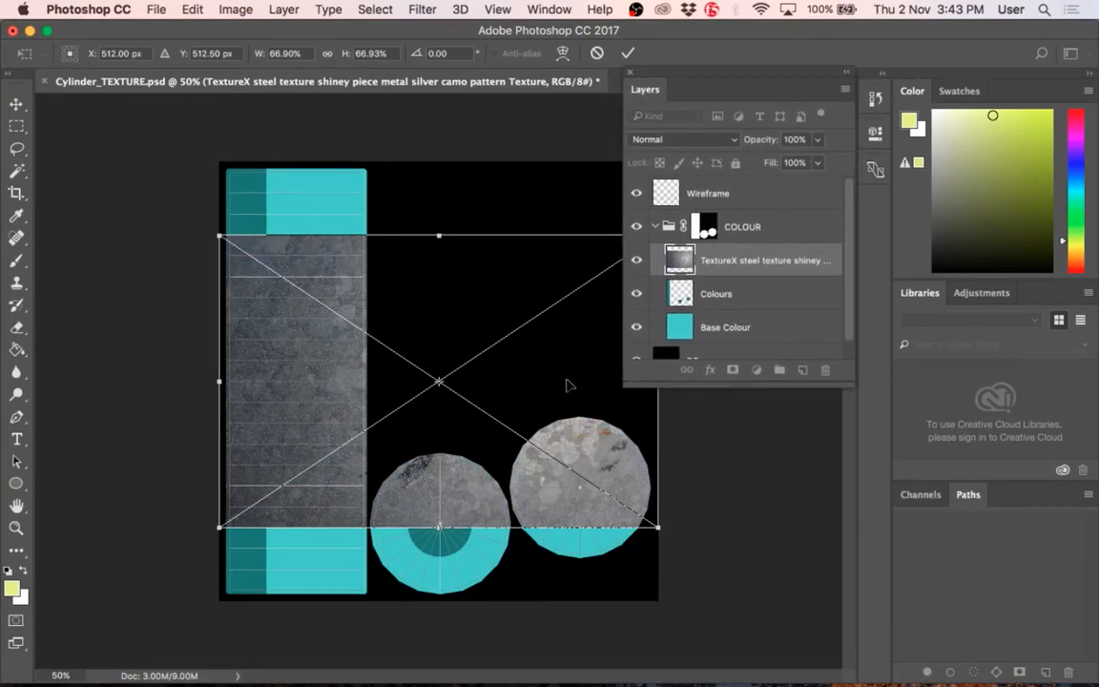
{"action": "key", "text": "Return"}
{"action": "key", "text": "l"}
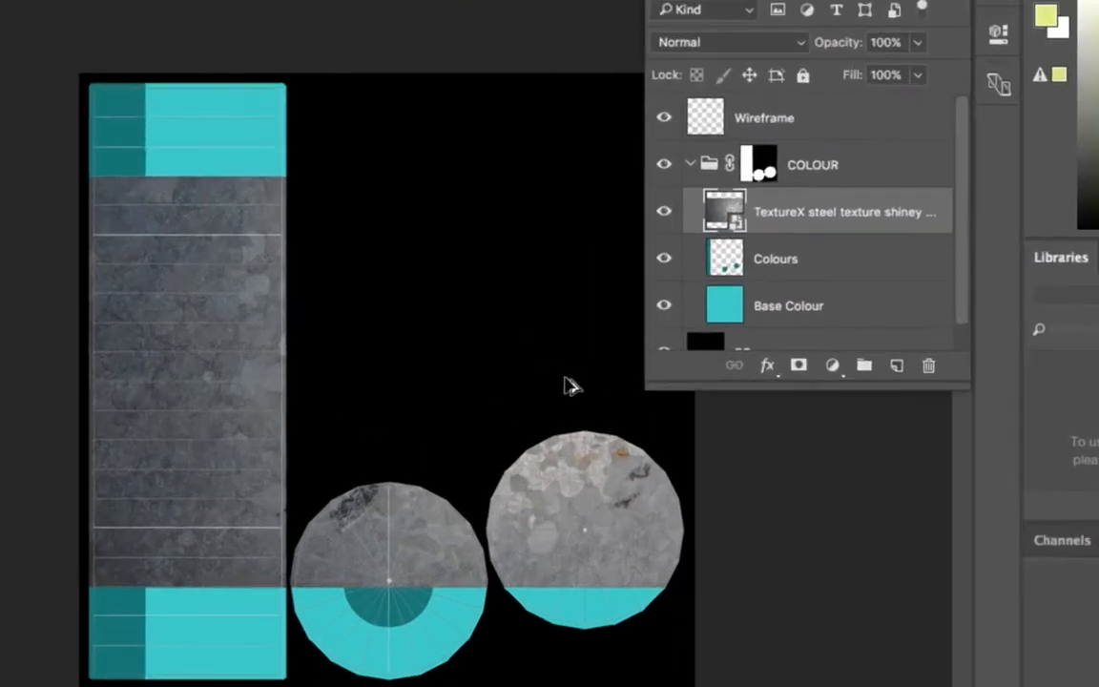
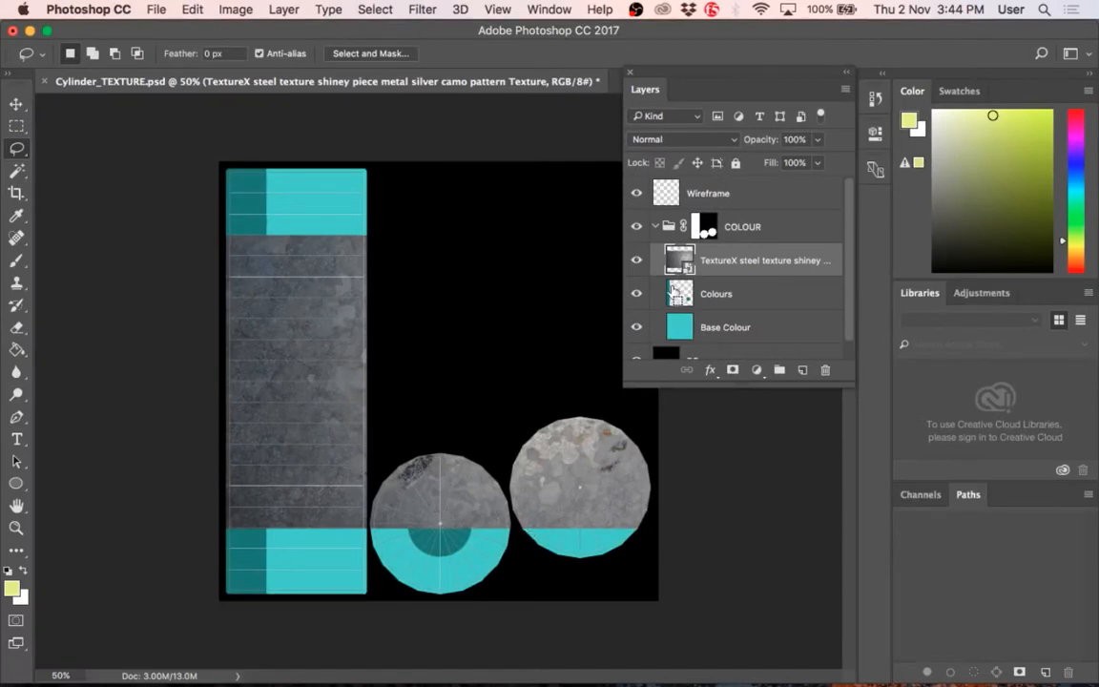
Step: Scale the steel texture down to about the tall strip's width near the strip's upper end and set the transform to Distort
{"action": "key", "text": "ctrl+t"}
{"action": "left_click_drag", "start_coordinate": [656, 542], "coordinate": [329, 391]}
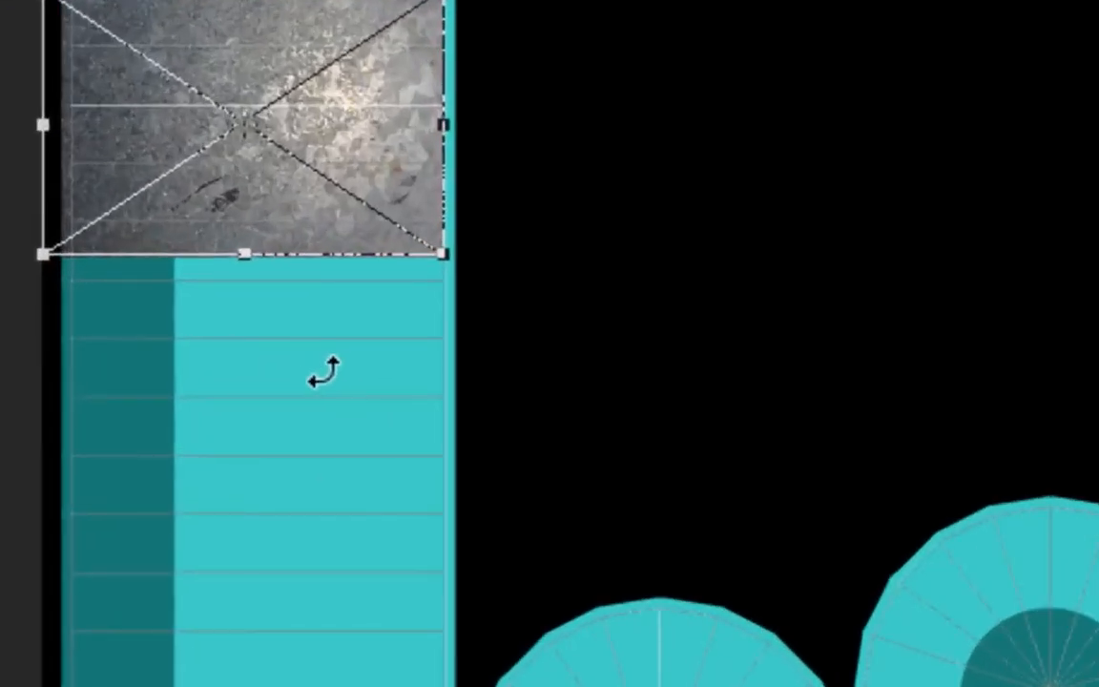
{"action": "right_click", "coordinate": [235, 286]}
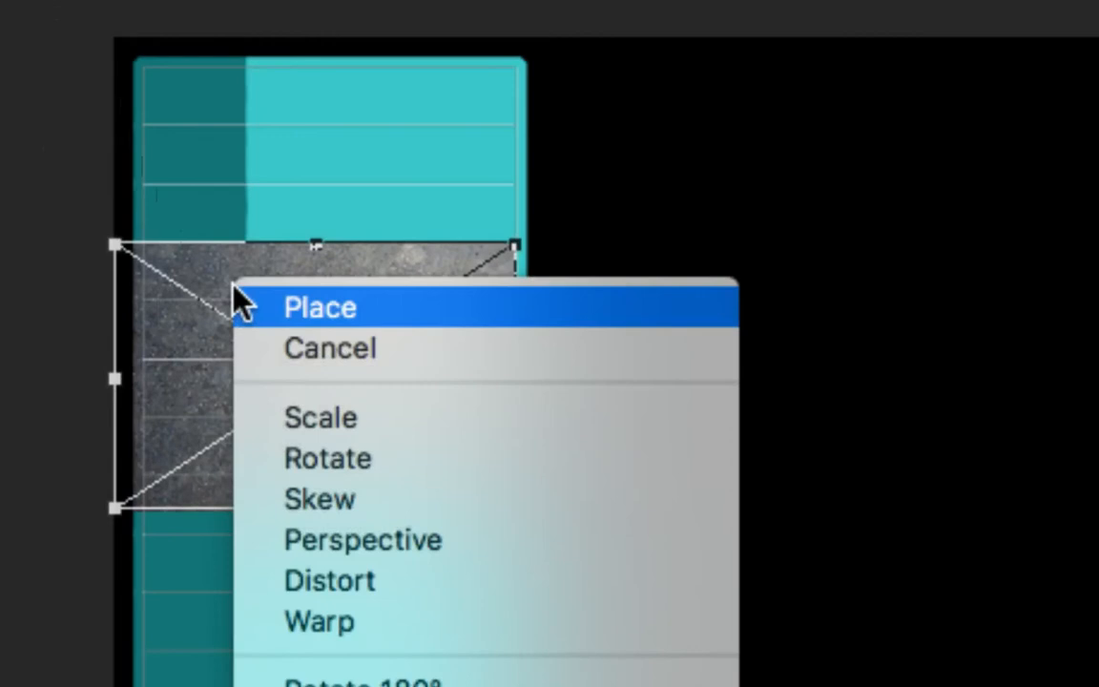
{"action": "left_click", "coordinate": [383, 589]}
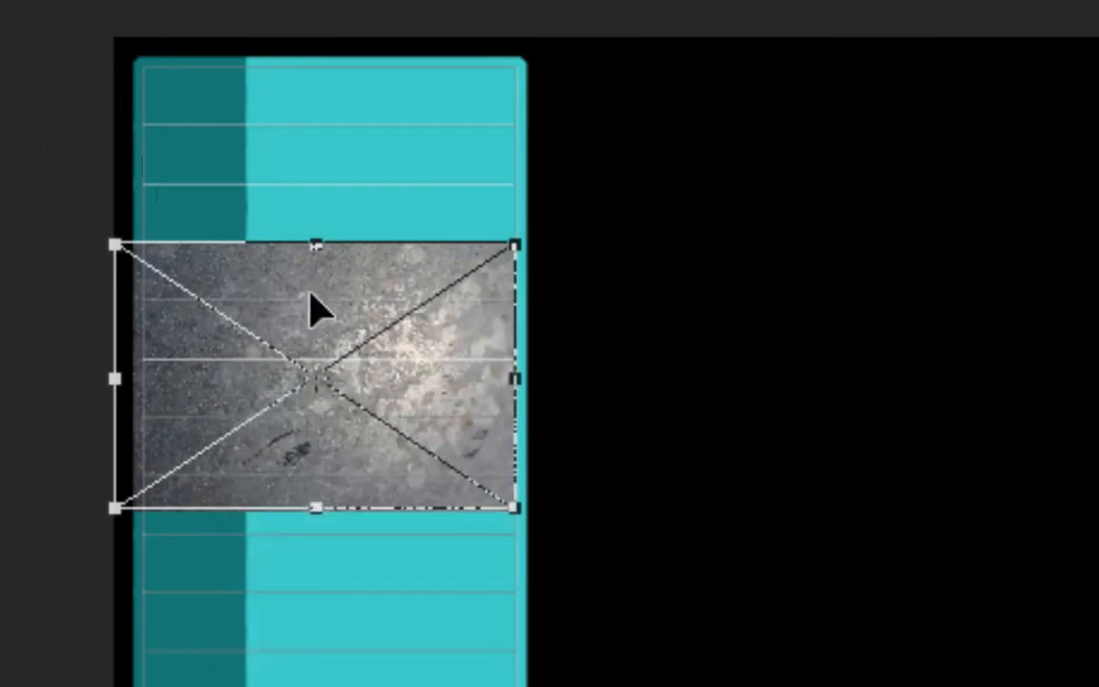
Step: Warp the steel texture so its upper edge bulges into a rounded dome, and commit the transform
{"action": "right_click", "coordinate": [340, 358]}
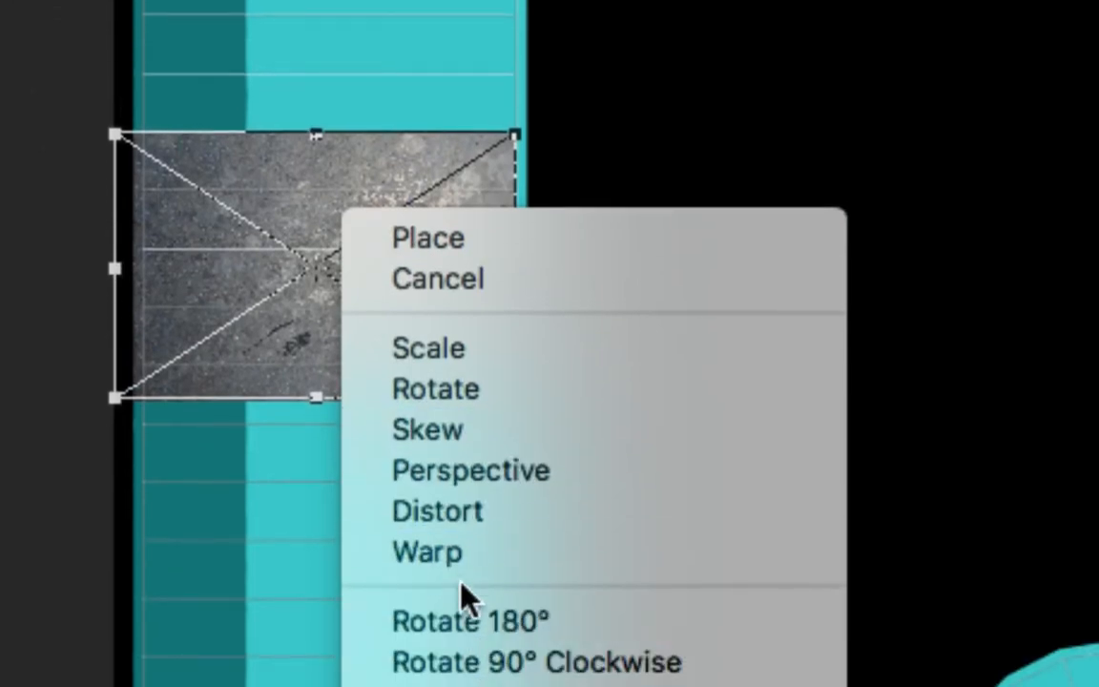
{"action": "left_click", "coordinate": [452, 558]}
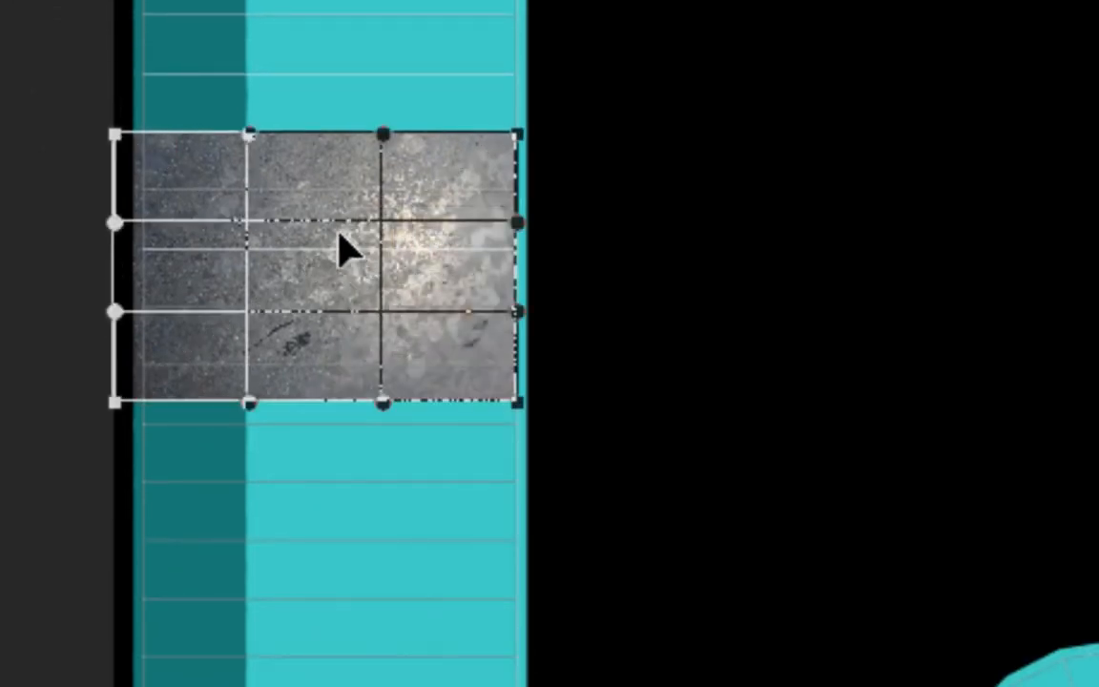
{"action": "left_click_drag", "start_coordinate": [345, 250], "coordinate": [421, 81]}
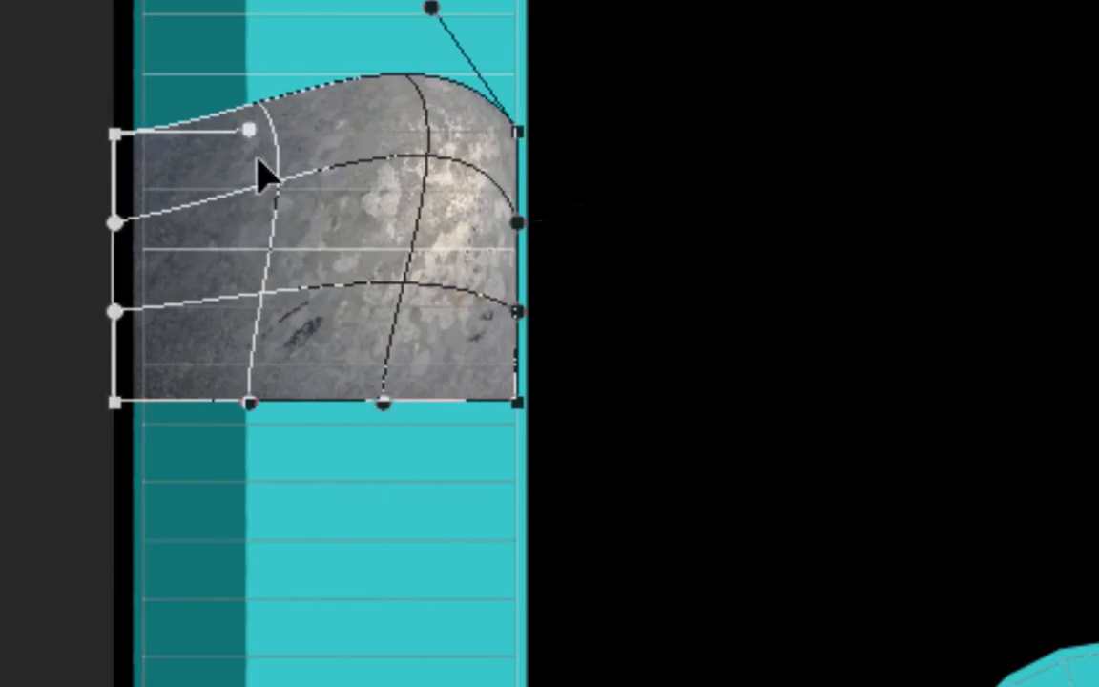
{"action": "left_click_drag", "start_coordinate": [247, 129], "coordinate": [206, 74]}
{"action": "key", "text": "Return"}
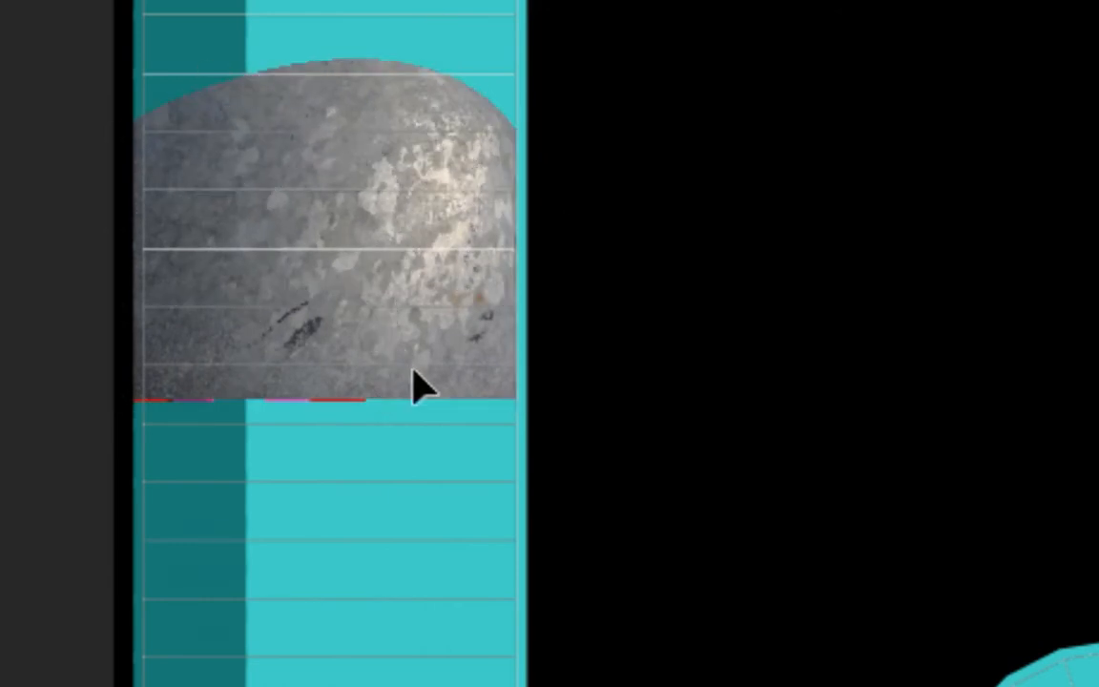
Step: Open the contents of the TextureX steel smart object for editing and collapse the floating Layers panel
{"action": "key", "text": "l"}
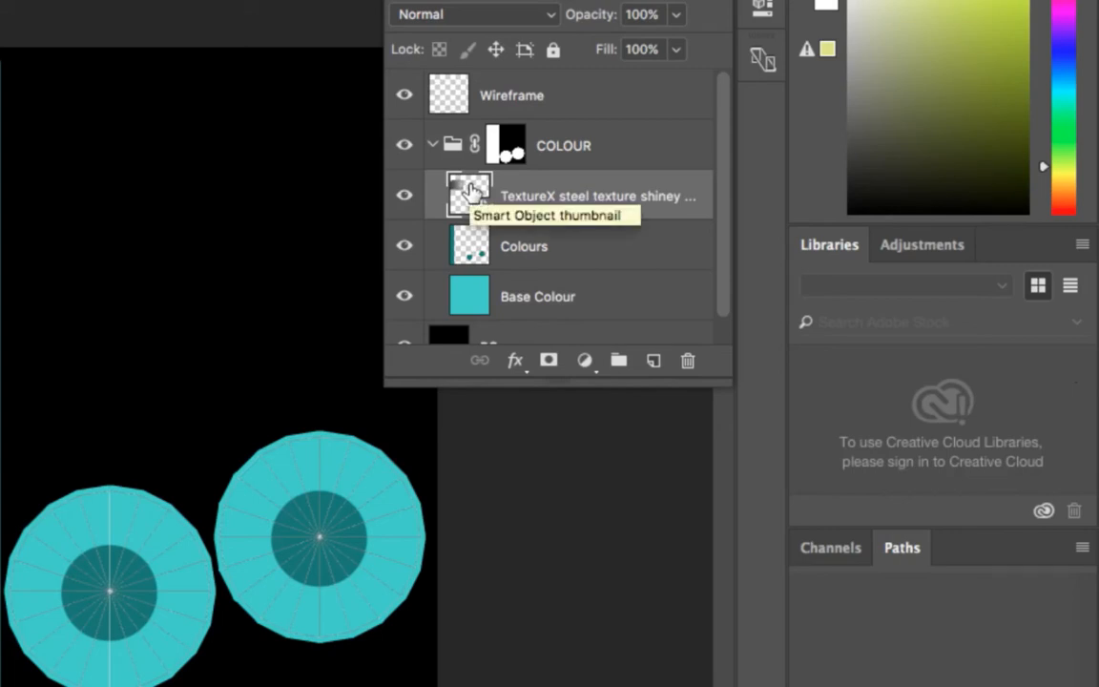
{"action": "double_click", "coordinate": [468, 192]}
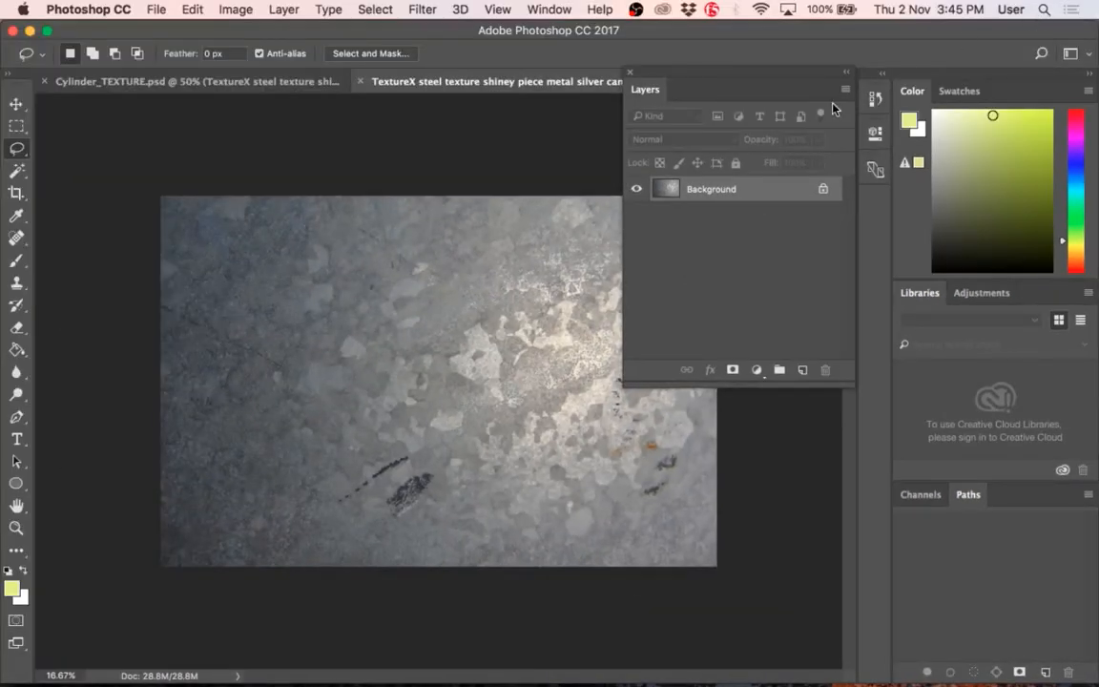
{"action": "left_click", "coordinate": [844, 72]}
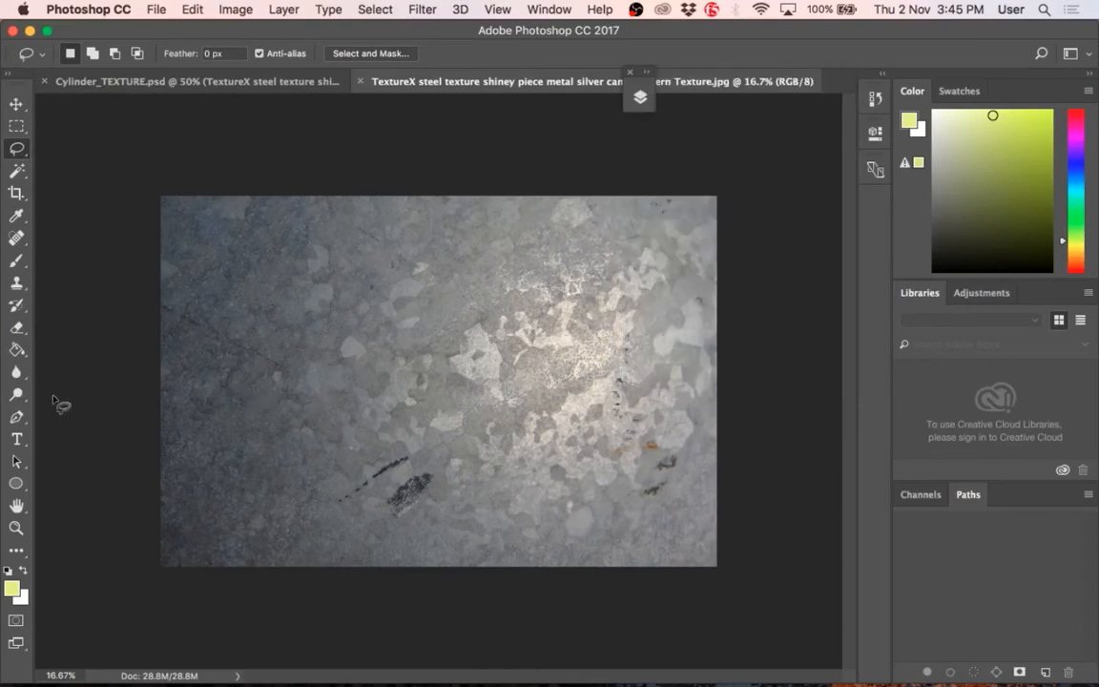
Step: Add the text HELLO to the steel image in 12 pt Myriad Pro Regular and try to save the document
{"action": "left_click", "coordinate": [17, 439]}
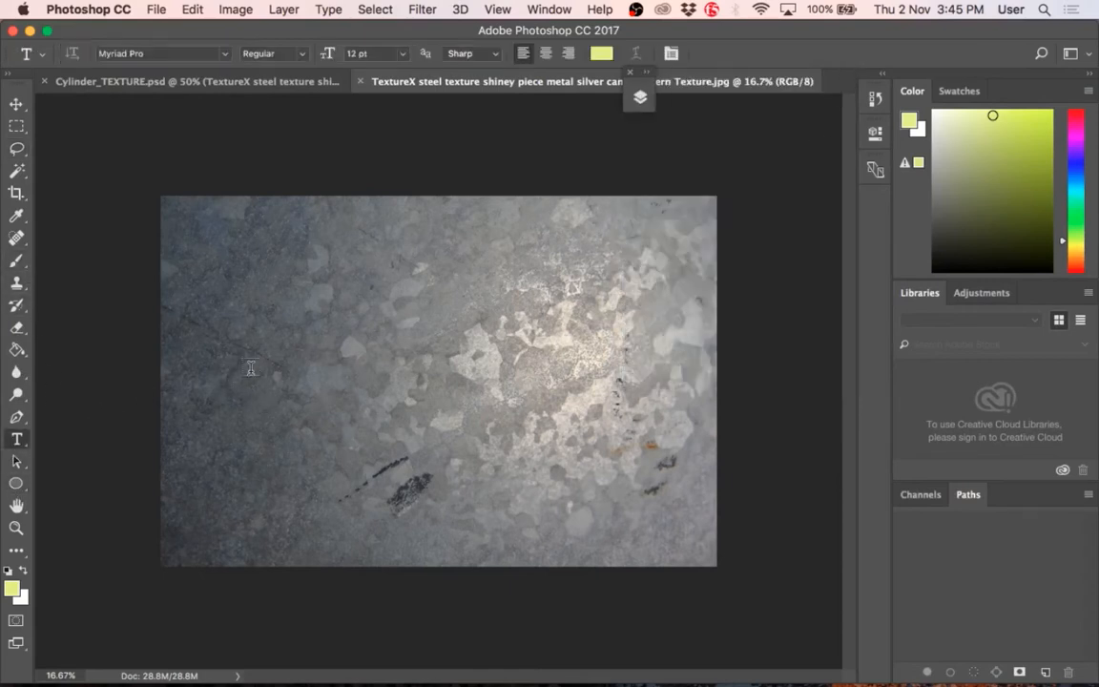
{"action": "left_click", "coordinate": [545, 496]}
{"action": "key", "text": "super+s"}
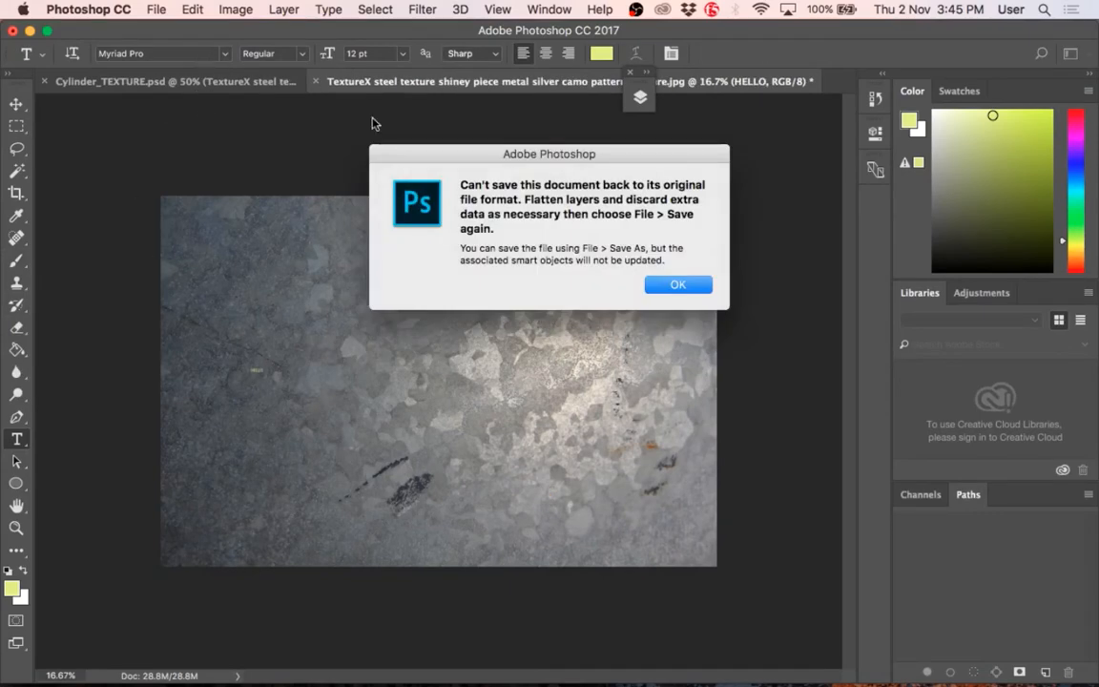
{"action": "left_click", "coordinate": [660, 283]}
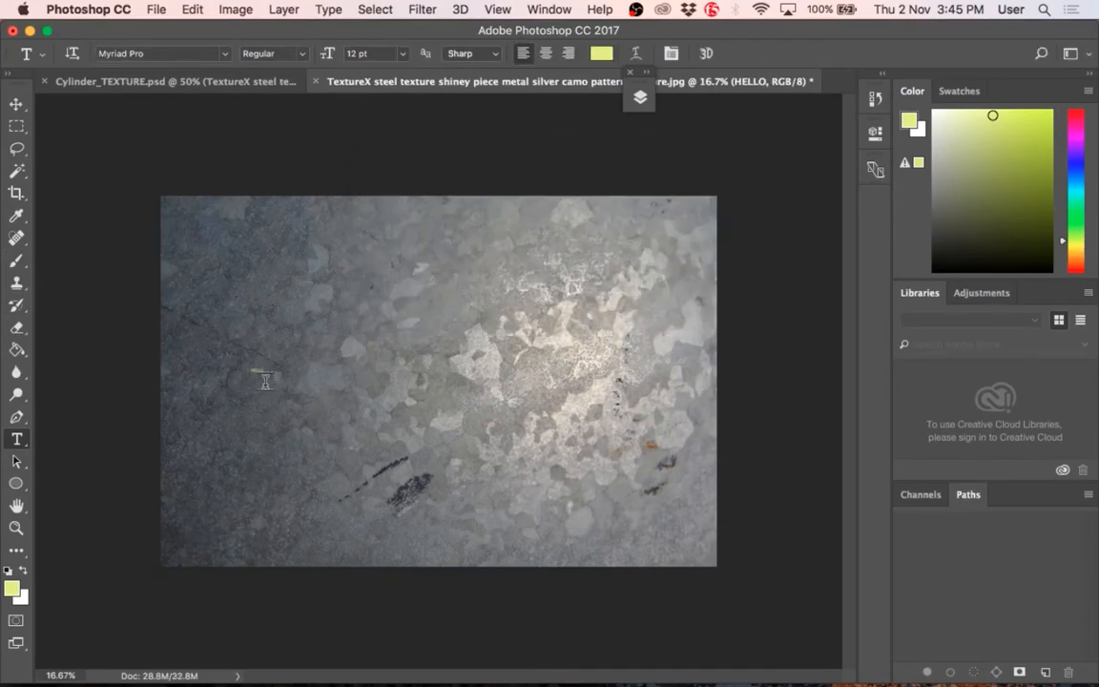
Step: Enlarge the HELLO text to span roughly two thirds of the steel image's width and move it to the image's centre
{"action": "left_click", "coordinate": [15, 103]}
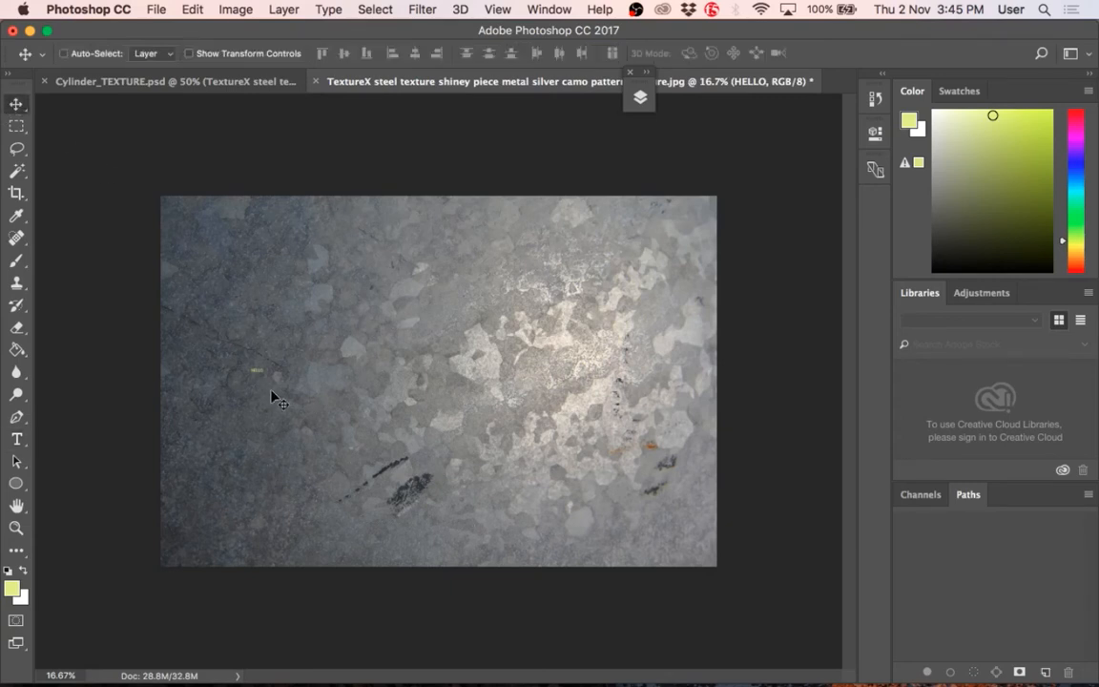
{"action": "key", "text": "super+t"}
{"action": "left_click_drag", "start_coordinate": [260, 372], "coordinate": [643, 517]}
{"action": "key", "text": "Return"}
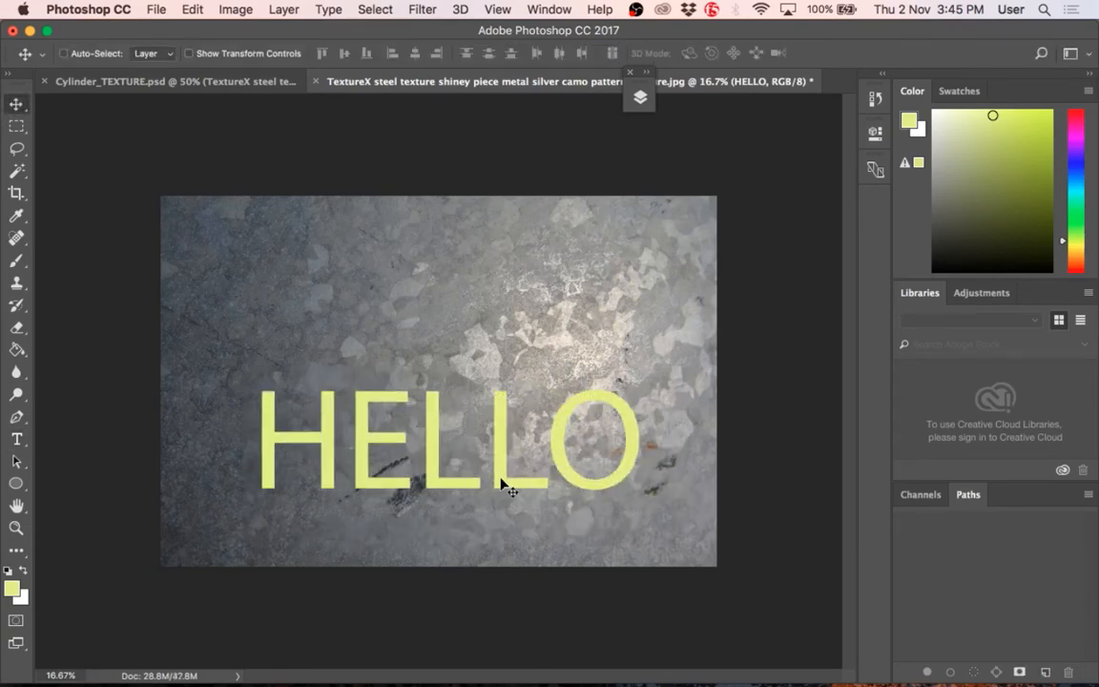
{"action": "left_click_drag", "start_coordinate": [500, 482], "coordinate": [487, 425]}
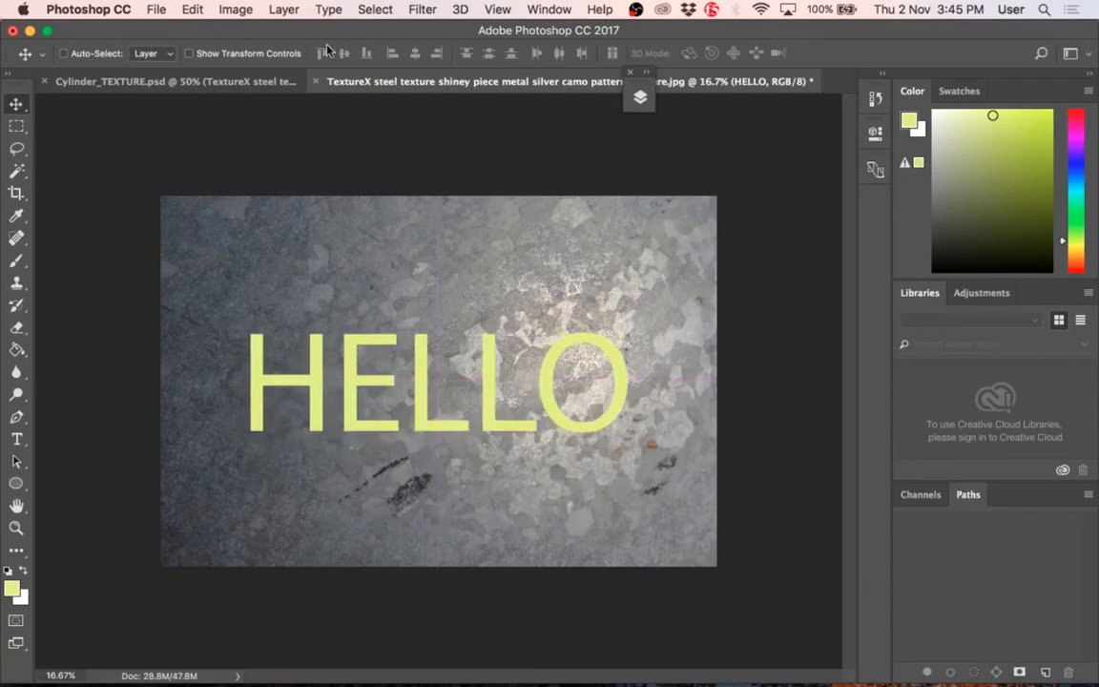
Step: Try to save the steel JPEG with its separate HELLO text layer, checking the Cylinder_TEXTURE.psd document between attempts
{"action": "key", "text": "super+s"}
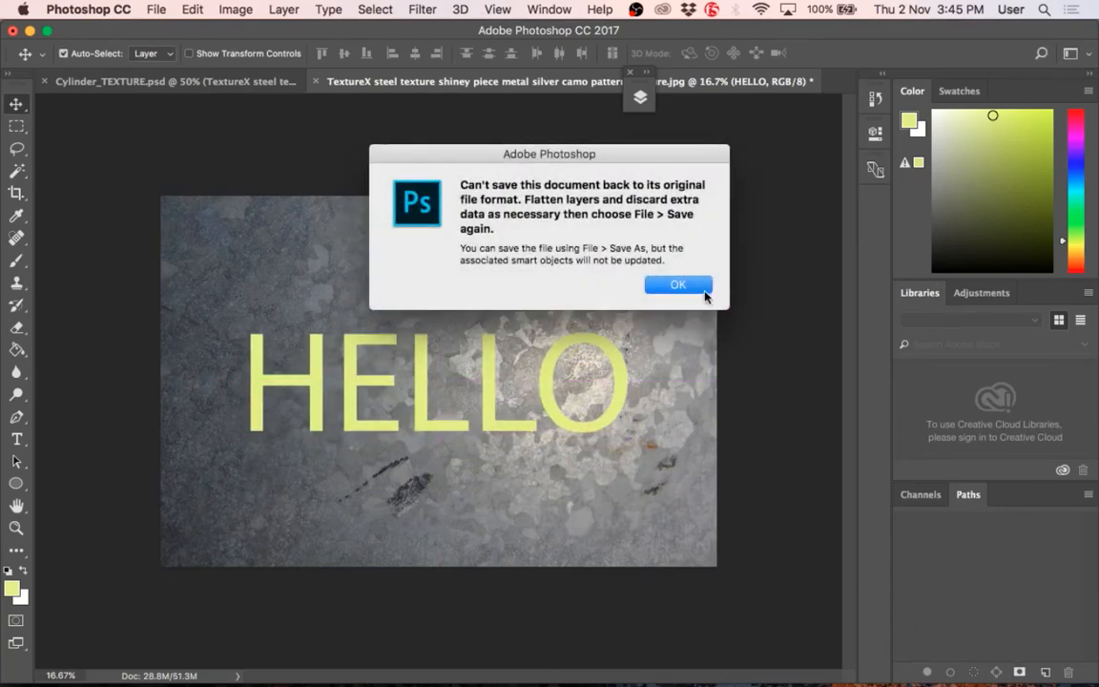
{"action": "left_click", "coordinate": [654, 286]}
{"action": "left_click", "coordinate": [229, 84]}
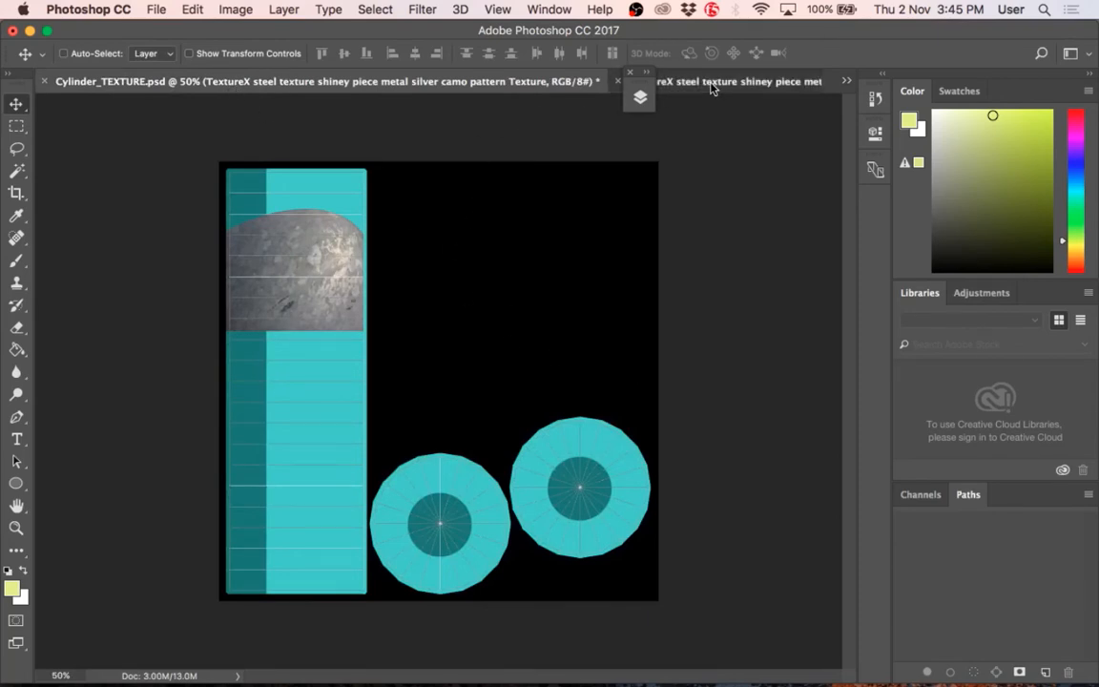
{"action": "left_click", "coordinate": [658, 82]}
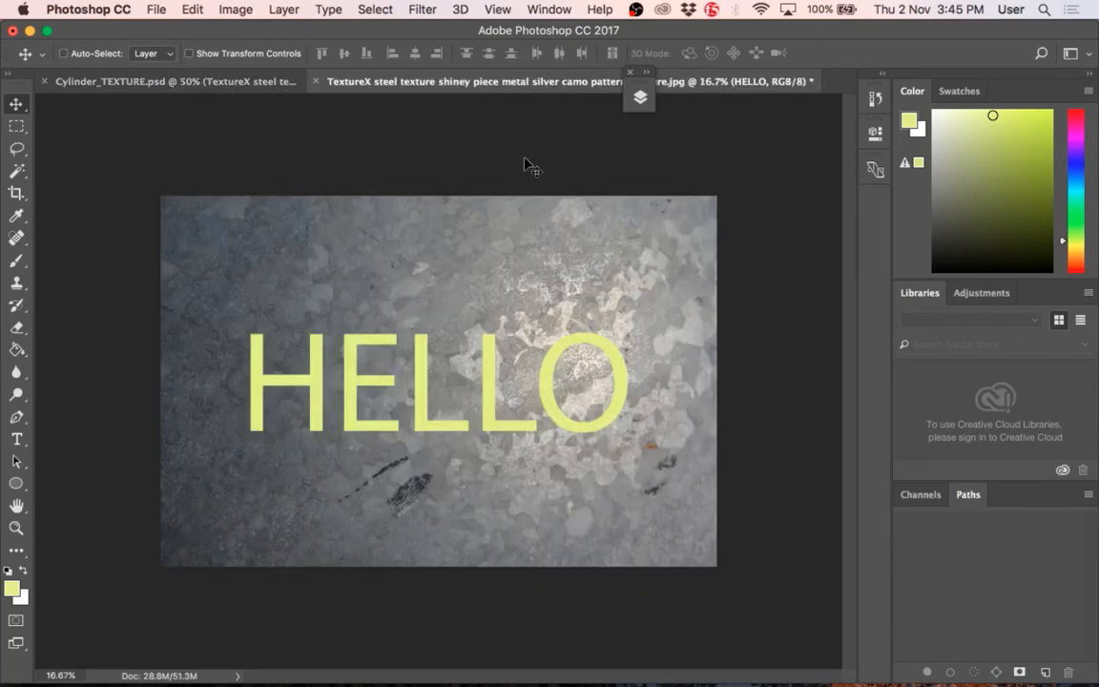
{"action": "key", "text": "ctrl+s"}
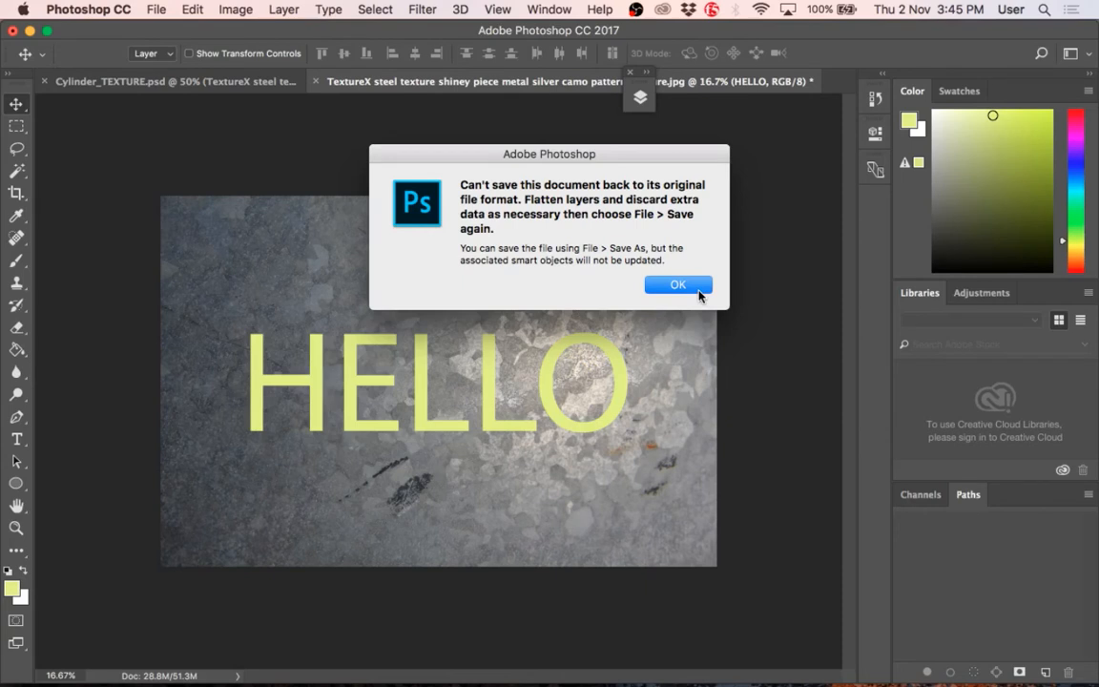
{"action": "left_click", "coordinate": [699, 292]}
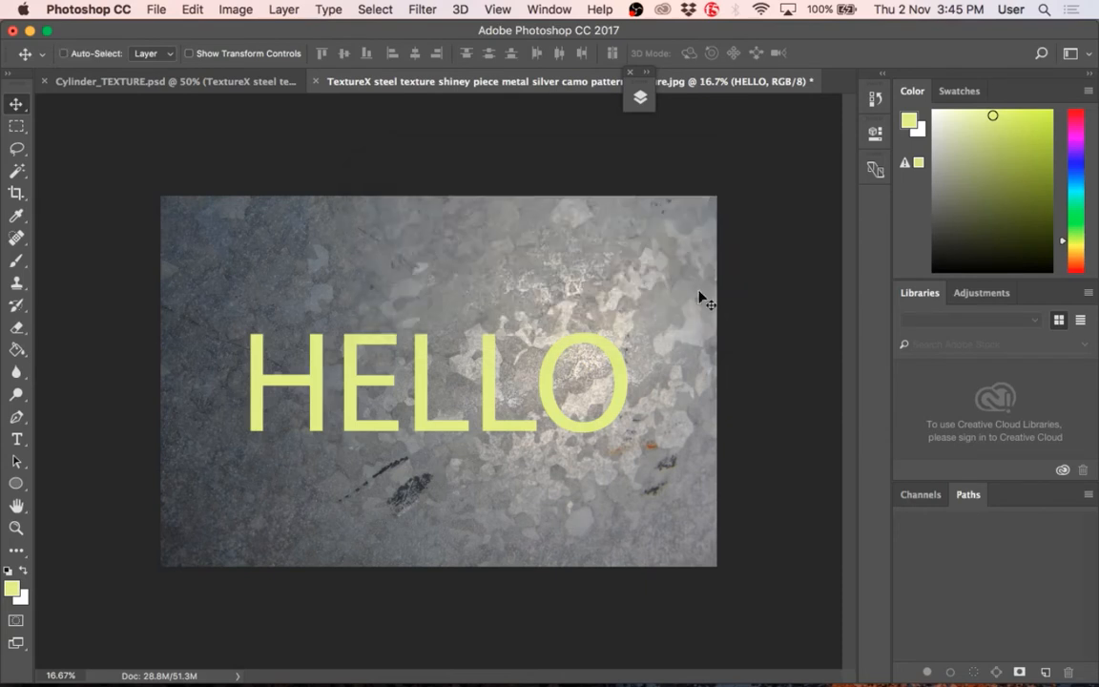
Step: Merge the HELLO text layer into the Background layer and move the Layers panel clear of the image
{"action": "left_click", "coordinate": [875, 103]}
{"action": "left_click", "coordinate": [876, 107]}
{"action": "left_click", "coordinate": [640, 97]}
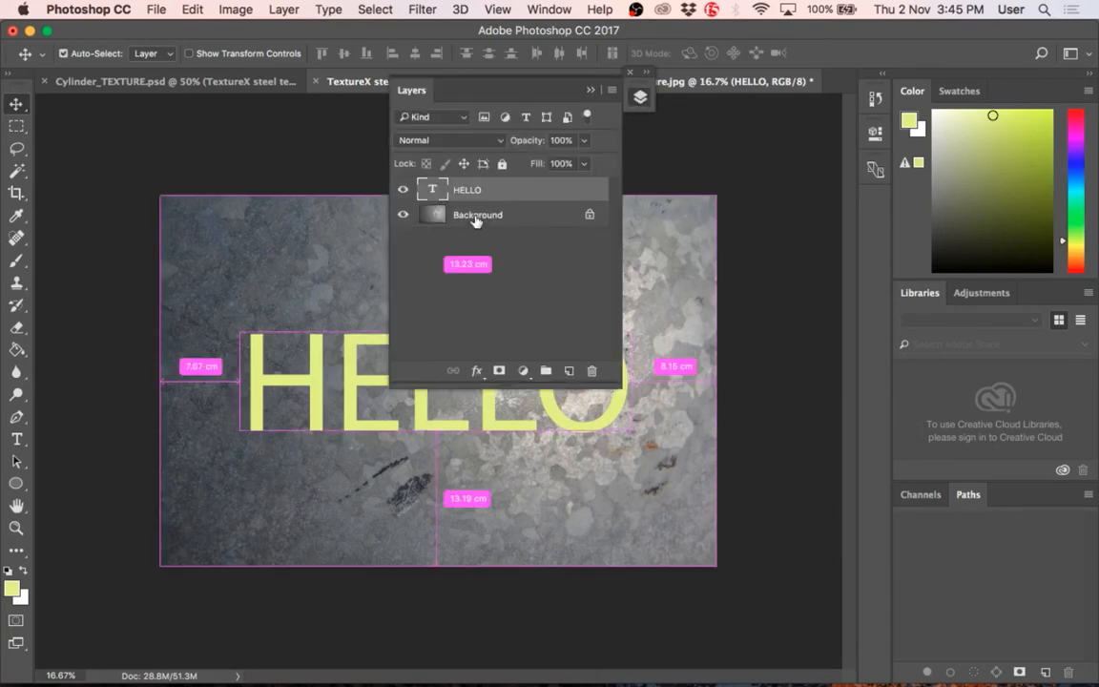
{"action": "key", "text": "super+e"}
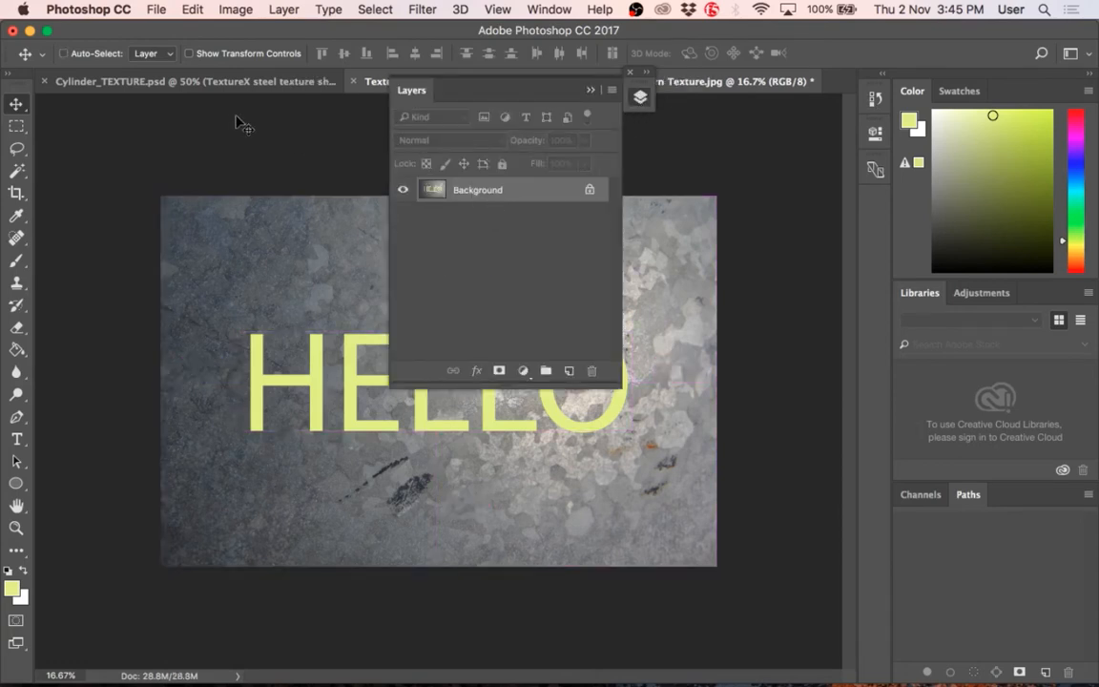
{"action": "left_click_drag", "start_coordinate": [418, 93], "coordinate": [791, 224]}
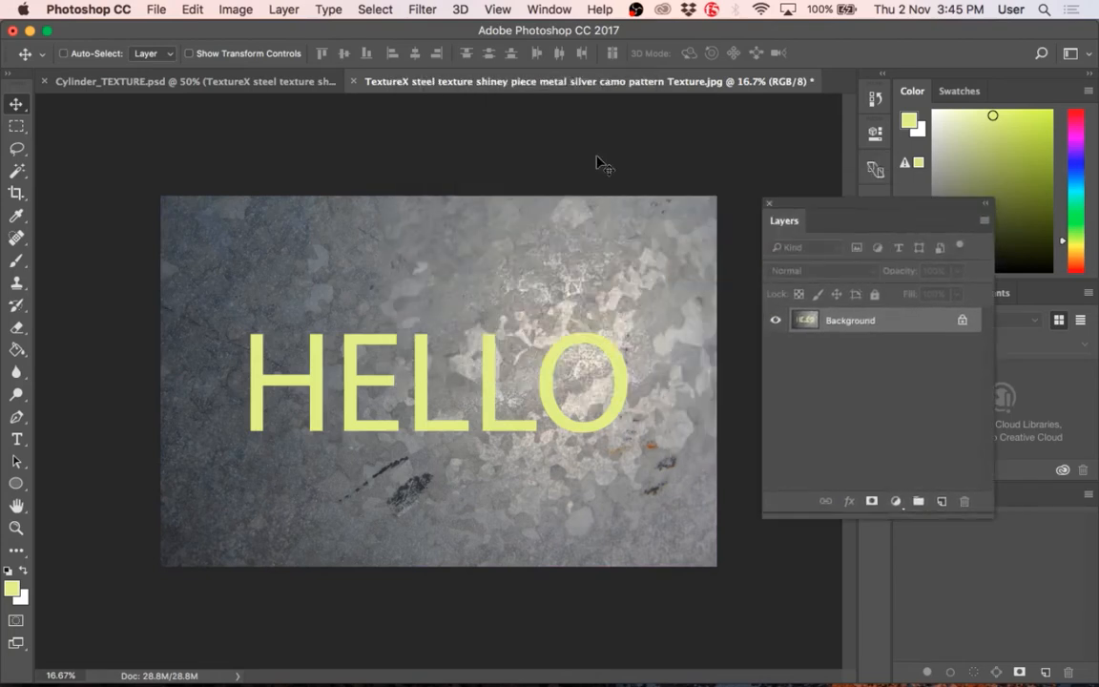
Step: Save the steel JPEG at Maximum quality 10 with the Baseline (Standard) format, and compare it with the smart object in Cylinder_TEXTURE.psd
{"action": "key", "text": "super+s"}
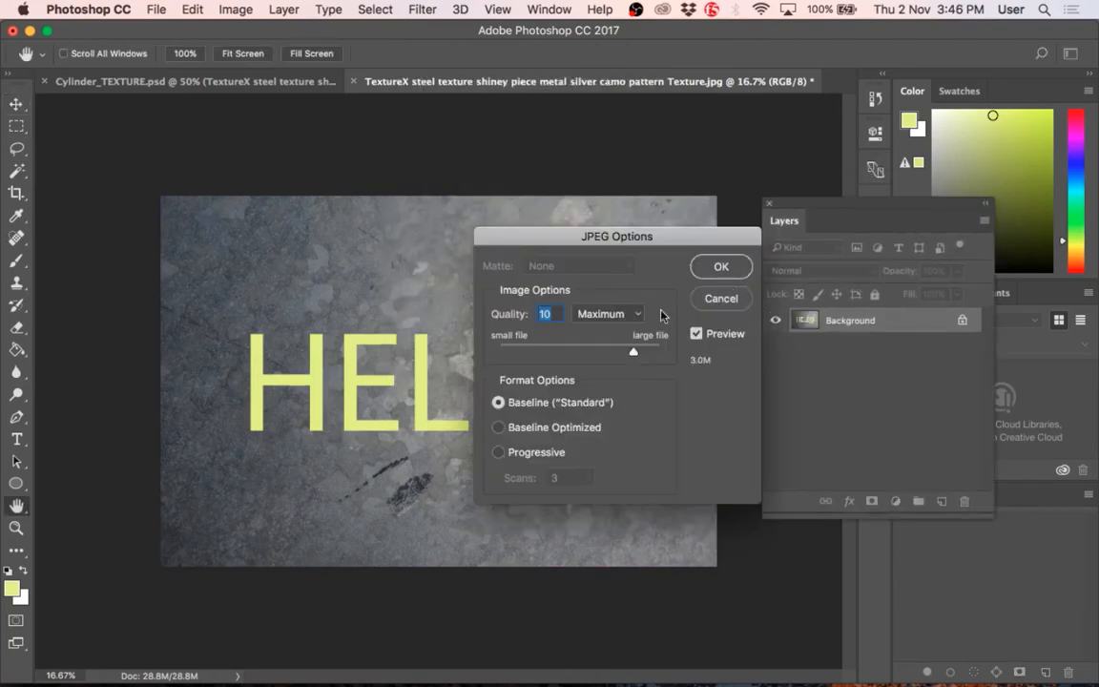
{"action": "left_click", "coordinate": [710, 262]}
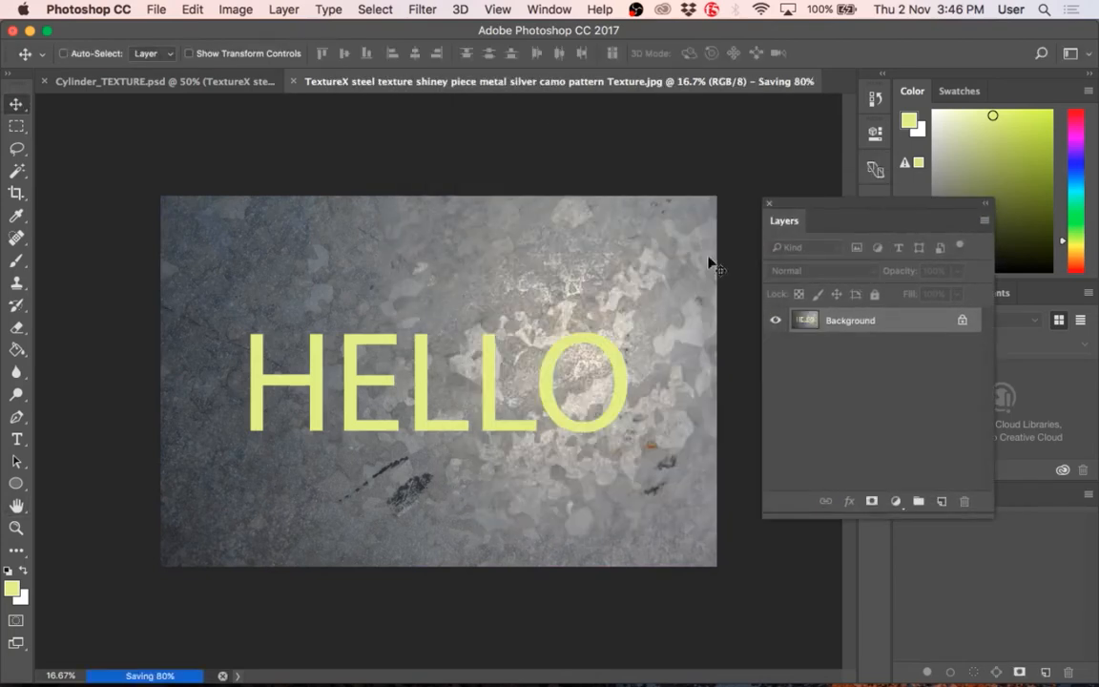
{"action": "left_click", "coordinate": [141, 82]}
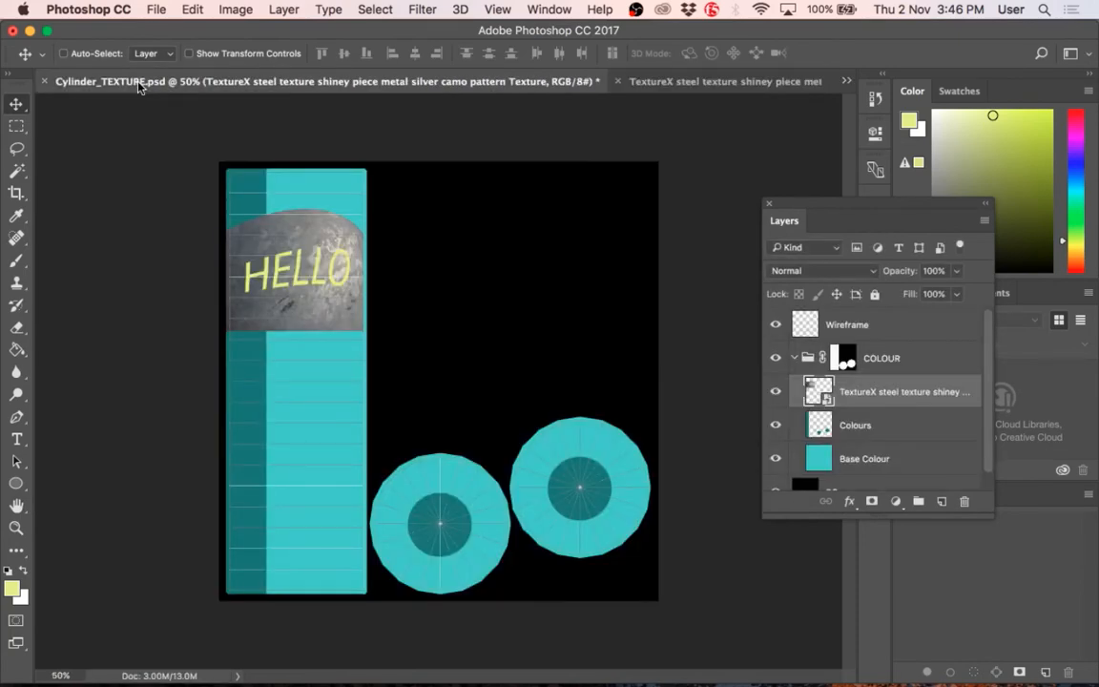
{"action": "left_click", "coordinate": [629, 82]}
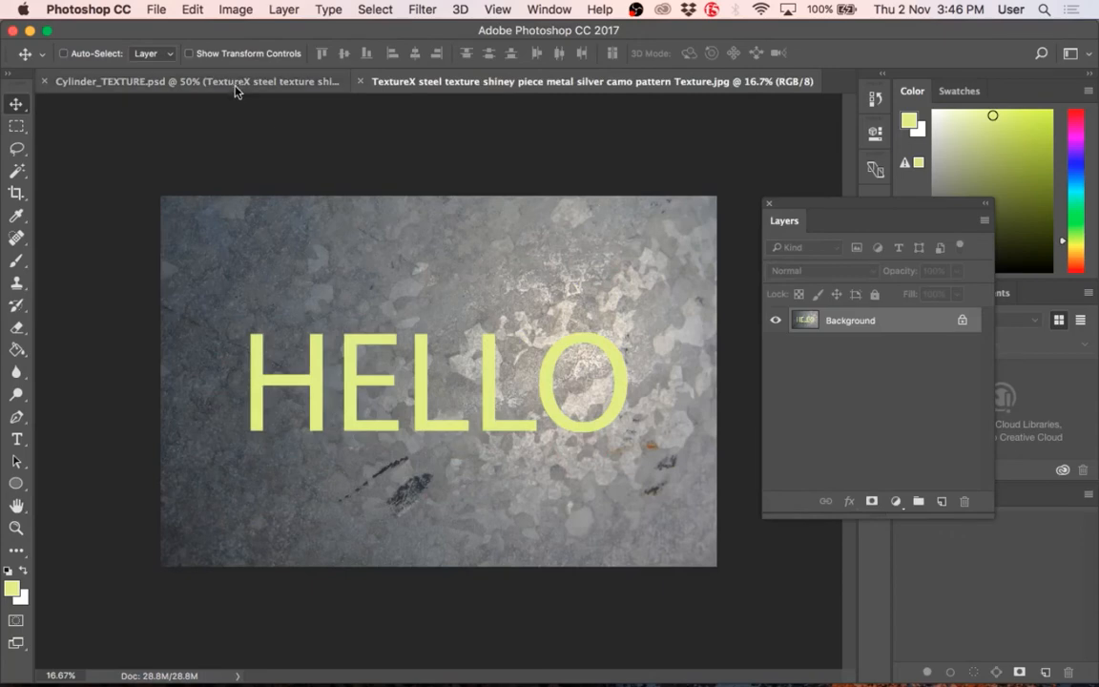
{"action": "left_click", "coordinate": [211, 78]}
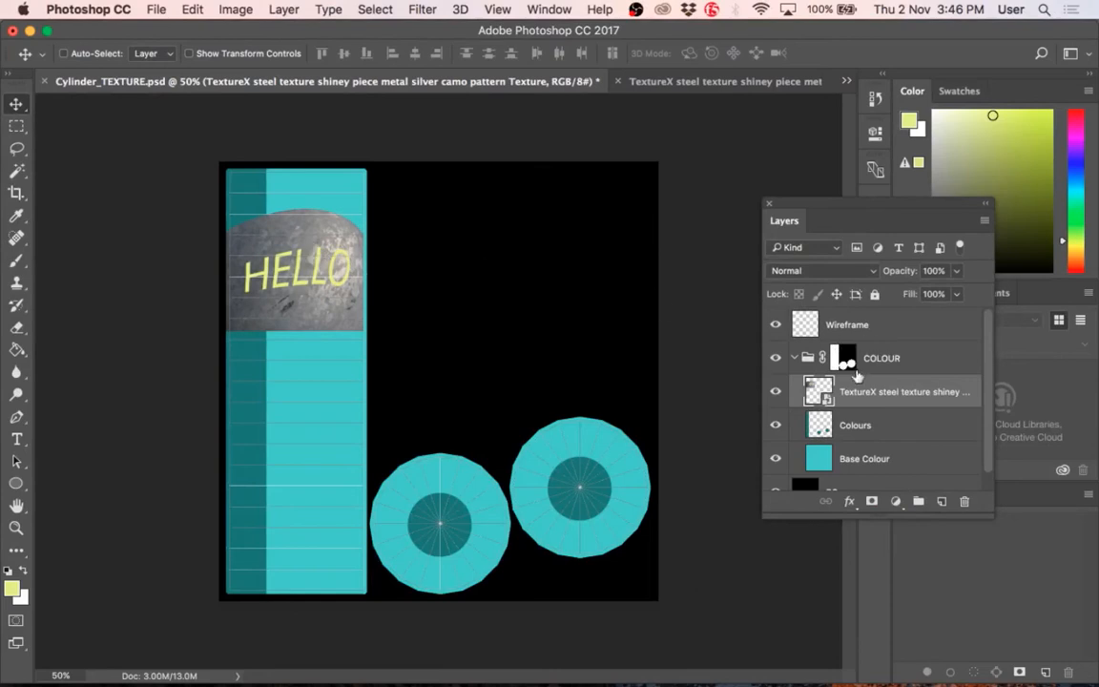
Step: Hide and show the TextureX steel layer to check its effect on the cylinder texture
{"action": "left_click", "coordinate": [775, 392]}
{"action": "left_click", "coordinate": [775, 393]}
{"action": "right_click", "coordinate": [296, 244]}
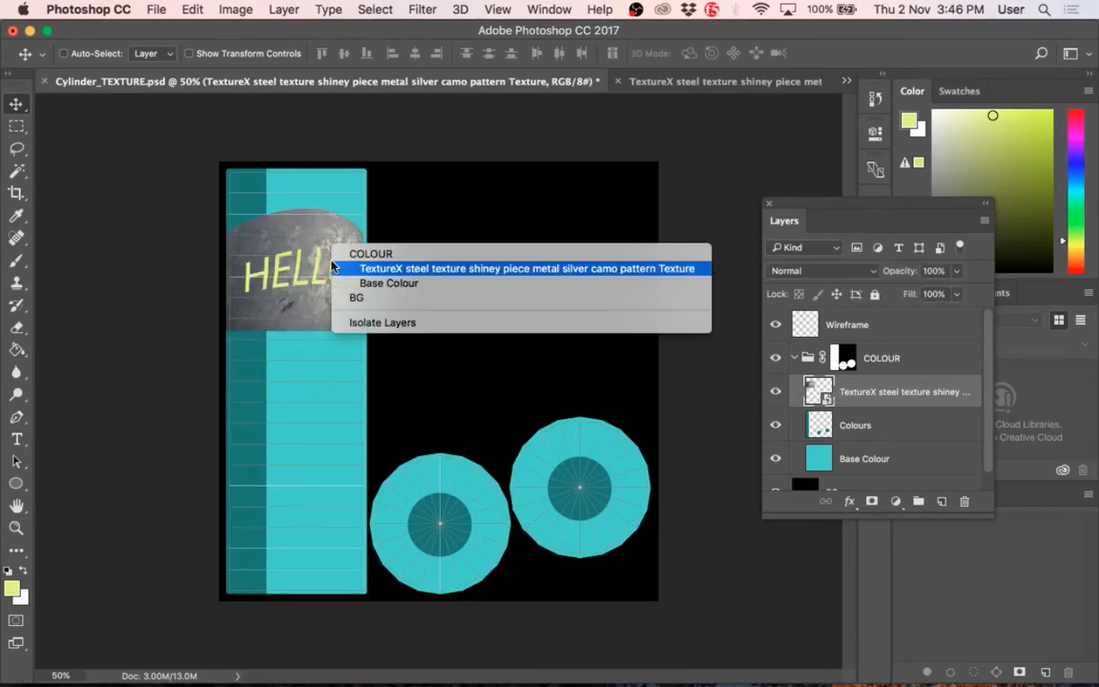
{"action": "key", "text": "Escape"}
Step: Warp the steel texture further so the HELLO lettering arches up towards the dome's upper edge, and return to the TextureX JPEG document
{"action": "key", "text": "ctrl+t"}
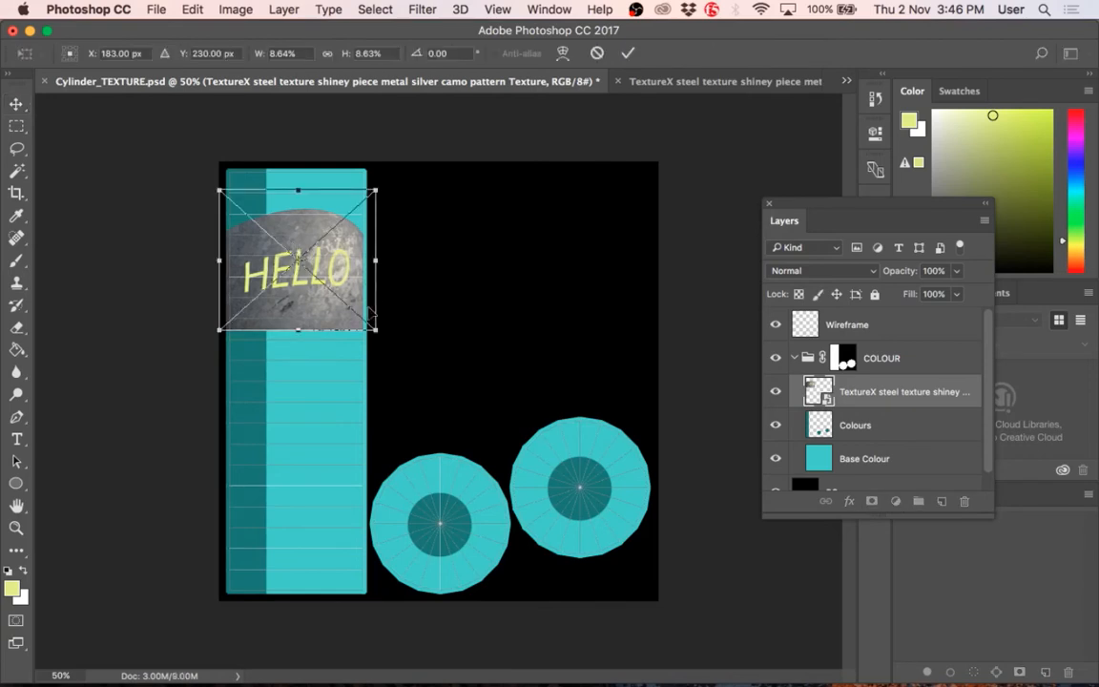
{"action": "right_click", "coordinate": [349, 262]}
{"action": "left_click", "coordinate": [381, 361]}
{"action": "right_click", "coordinate": [332, 265]}
{"action": "left_click", "coordinate": [353, 379]}
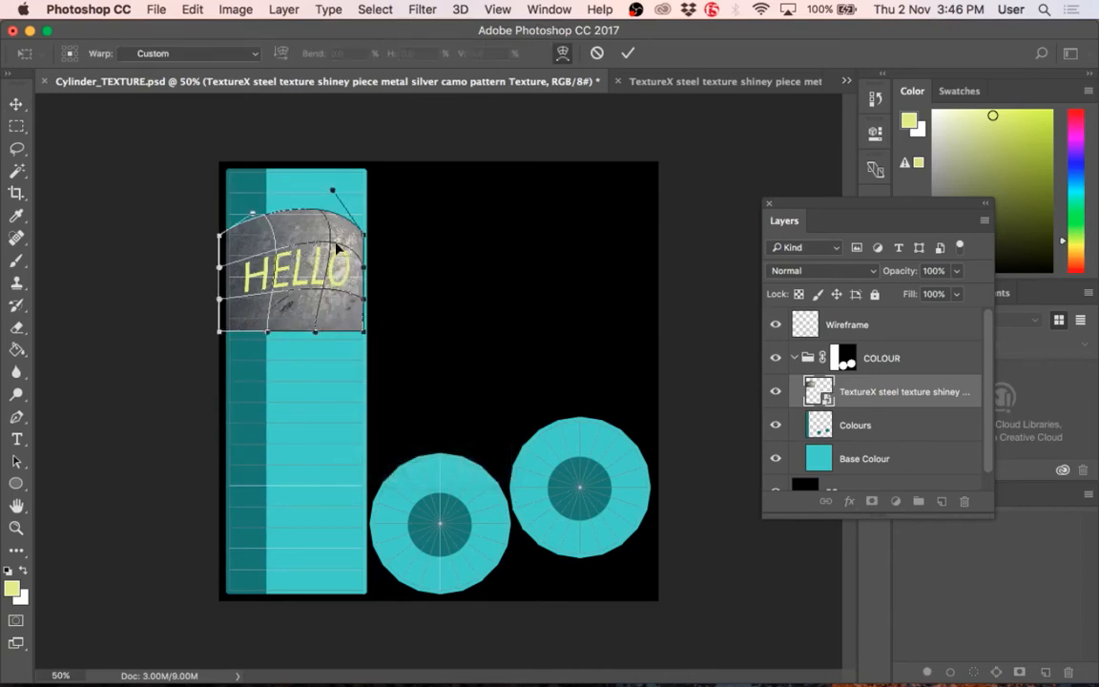
{"action": "left_click_drag", "start_coordinate": [293, 262], "coordinate": [282, 212]}
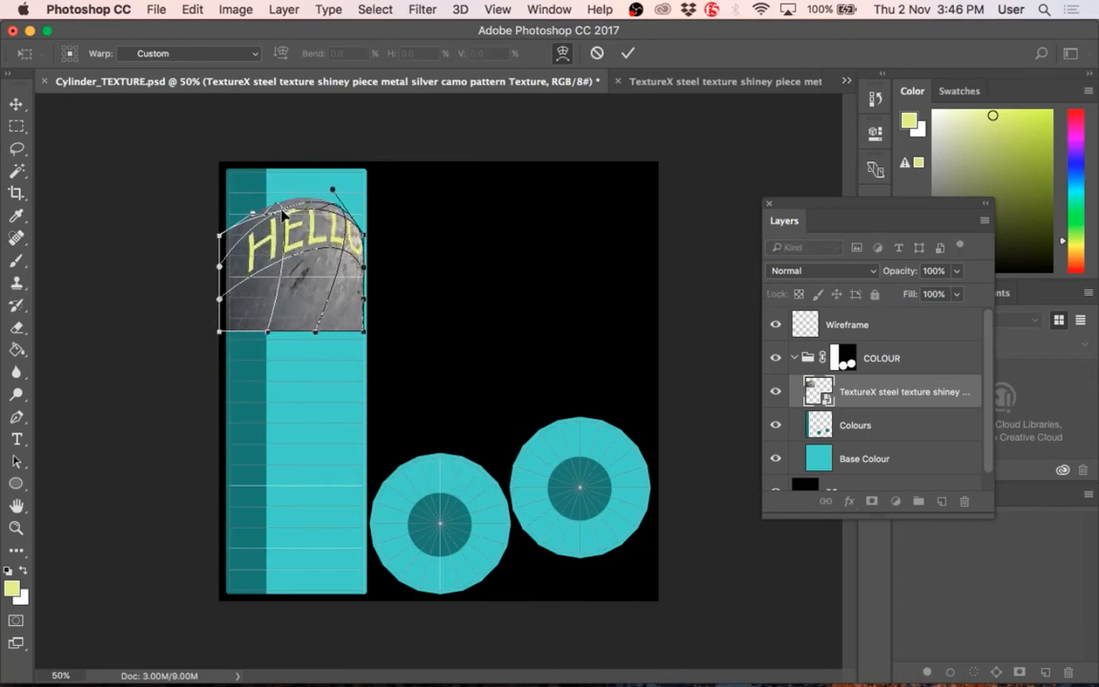
{"action": "key", "text": "Return"}
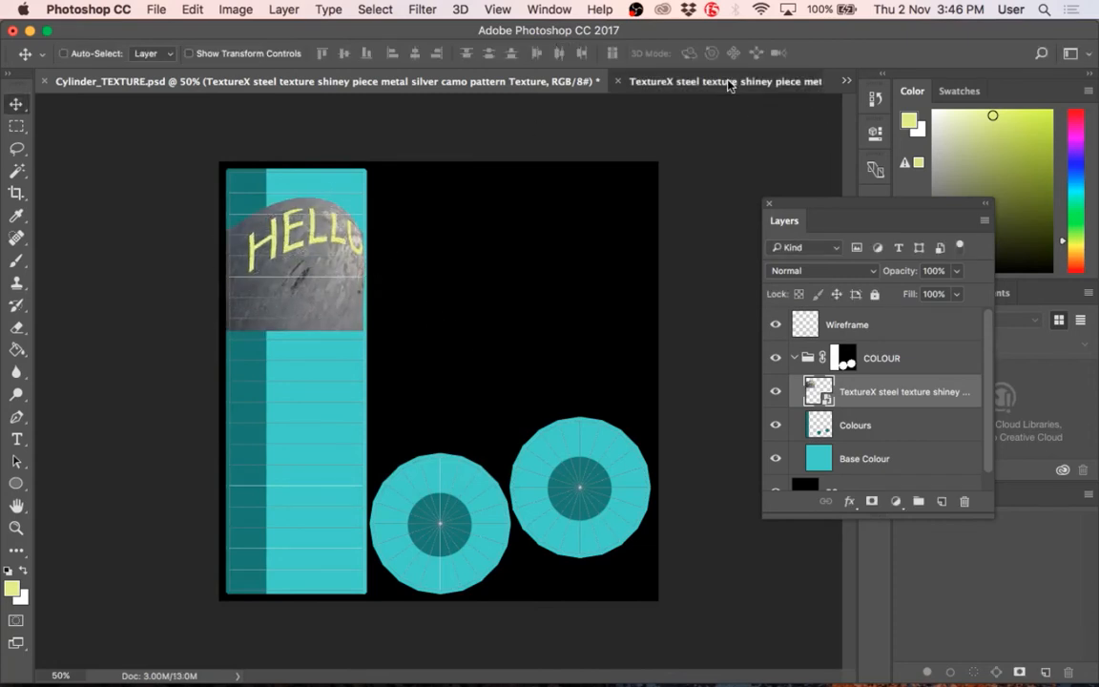
{"action": "left_click", "coordinate": [729, 83]}
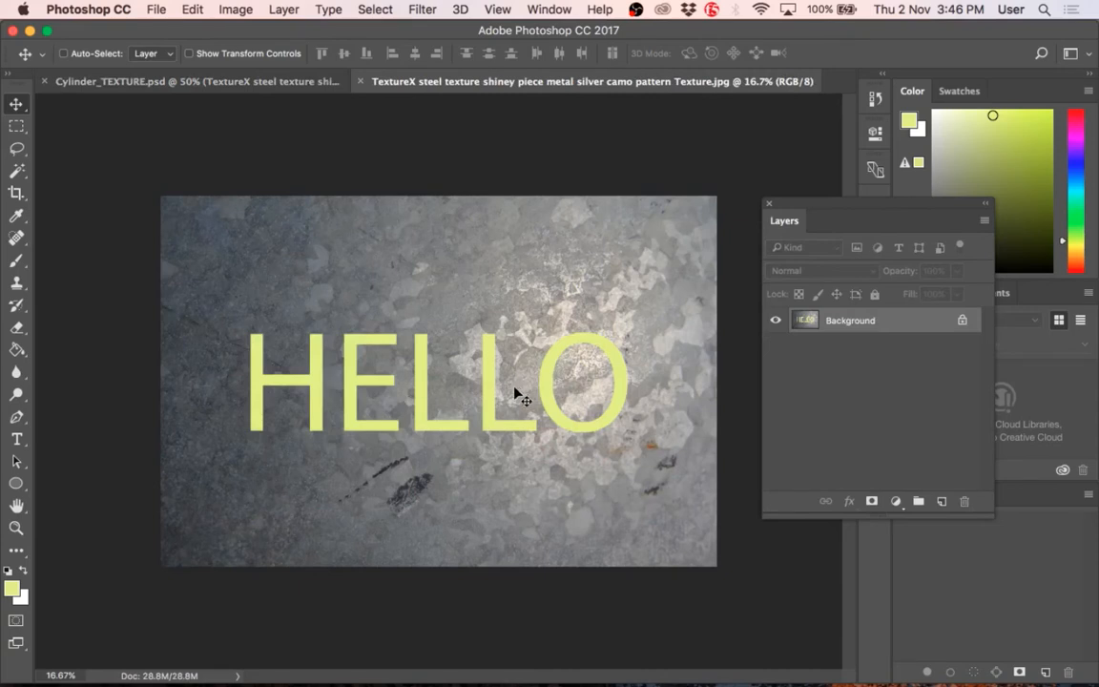
Step: Undo the layer merge in the steel JPEG and replace the HELLO text with UPDATED
{"action": "key", "text": "super+z"}
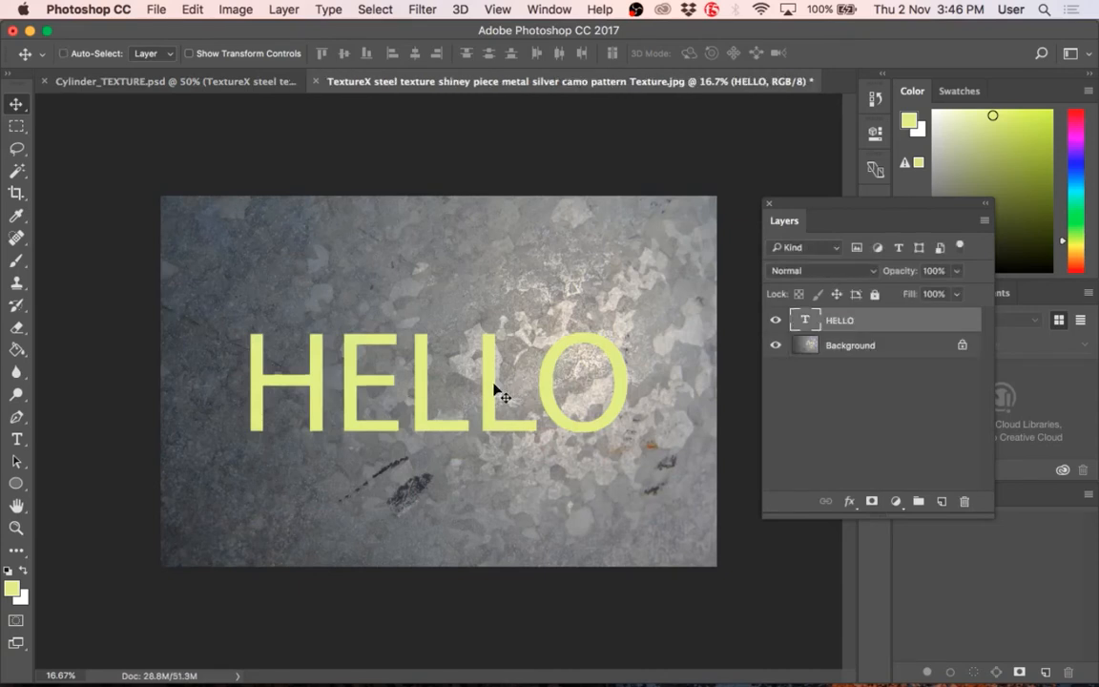
{"action": "double_click", "coordinate": [469, 387]}
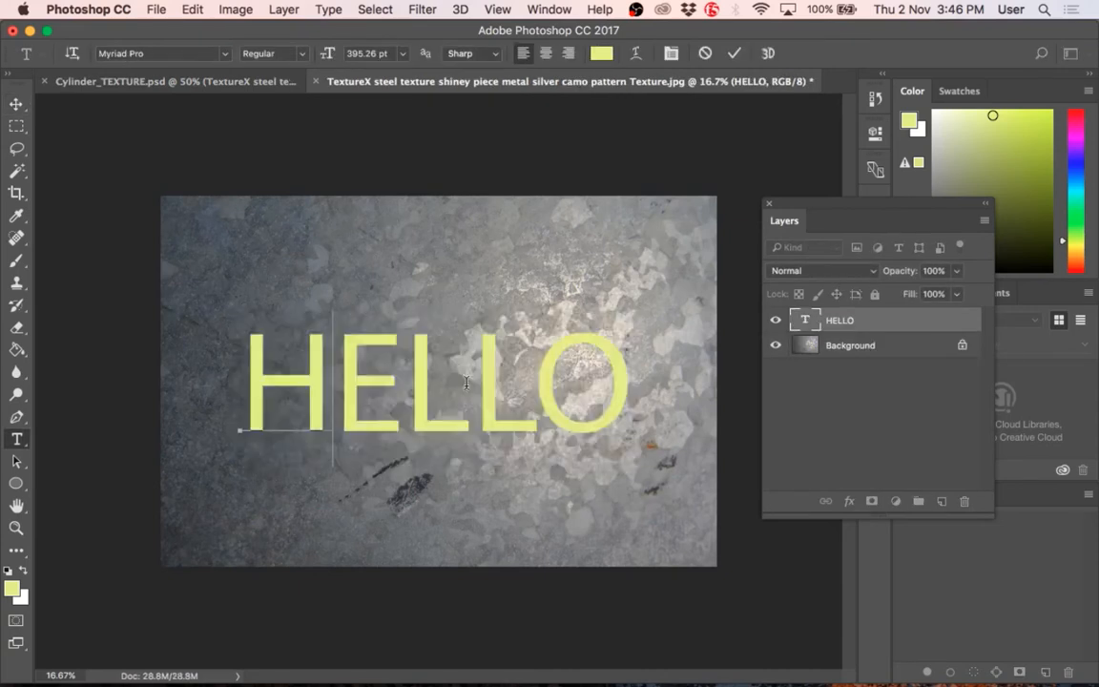
{"action": "type", "text": "UPDATED"}
{"action": "key", "text": "super+Return"}
Step: Merge the UPDATED text into the Background layer, save the steel JPEG, and return to Cylinder_TEXTURE.psd
{"action": "key", "text": "super+s"}
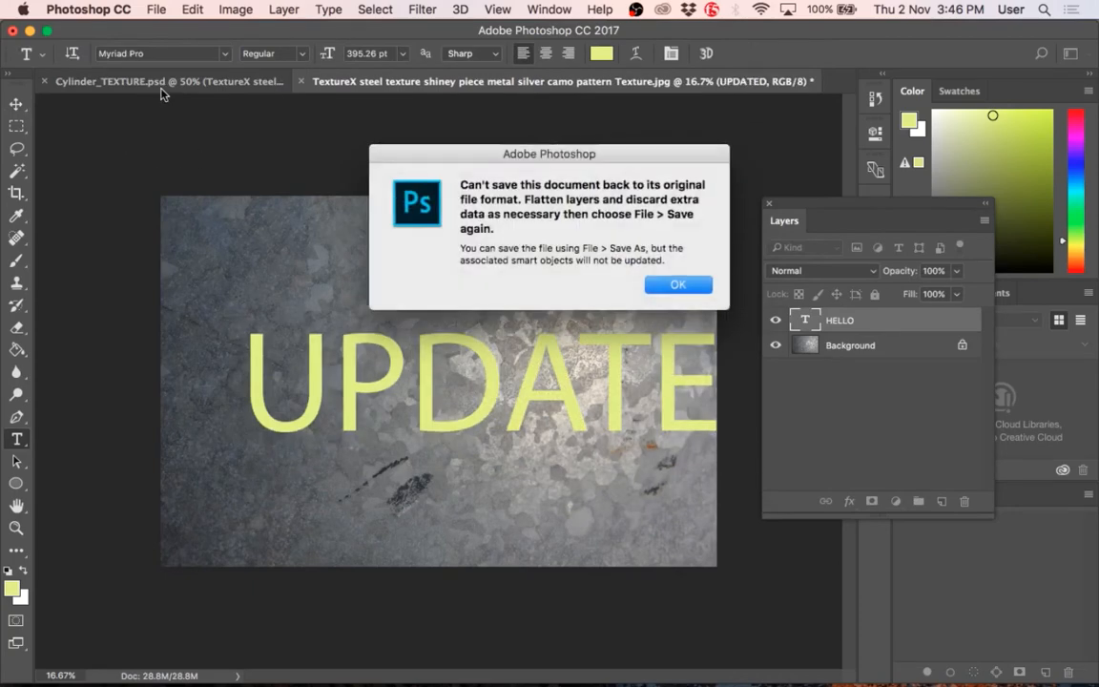
{"action": "left_click", "coordinate": [704, 285]}
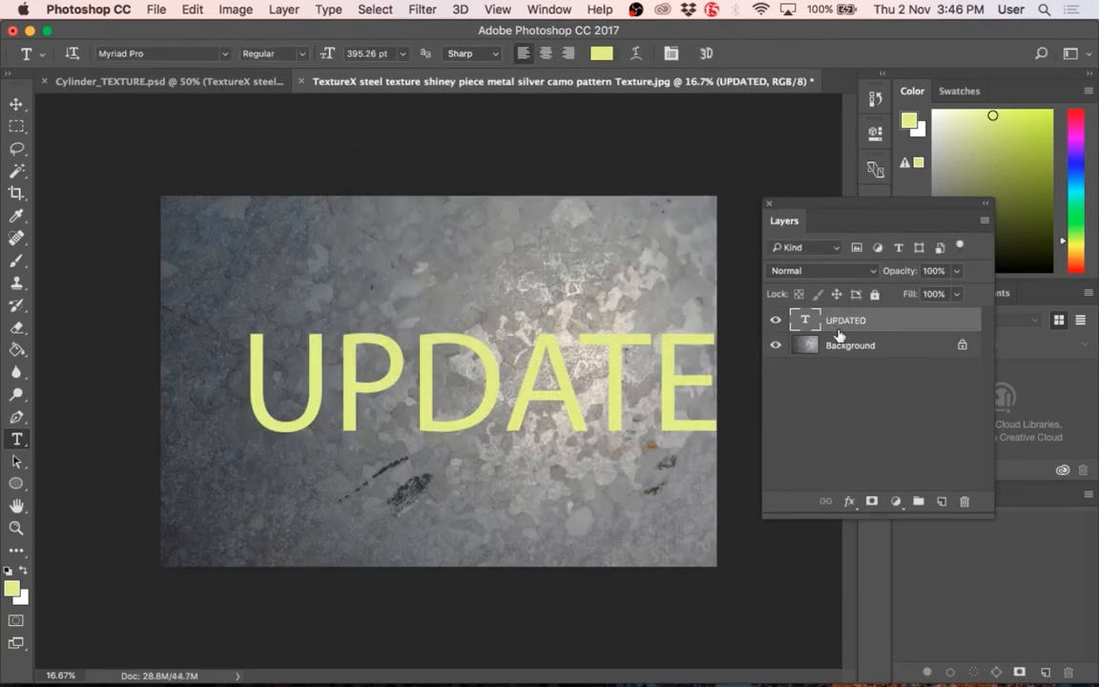
{"action": "key", "text": "super+shift+e"}
{"action": "key", "text": "super+s"}
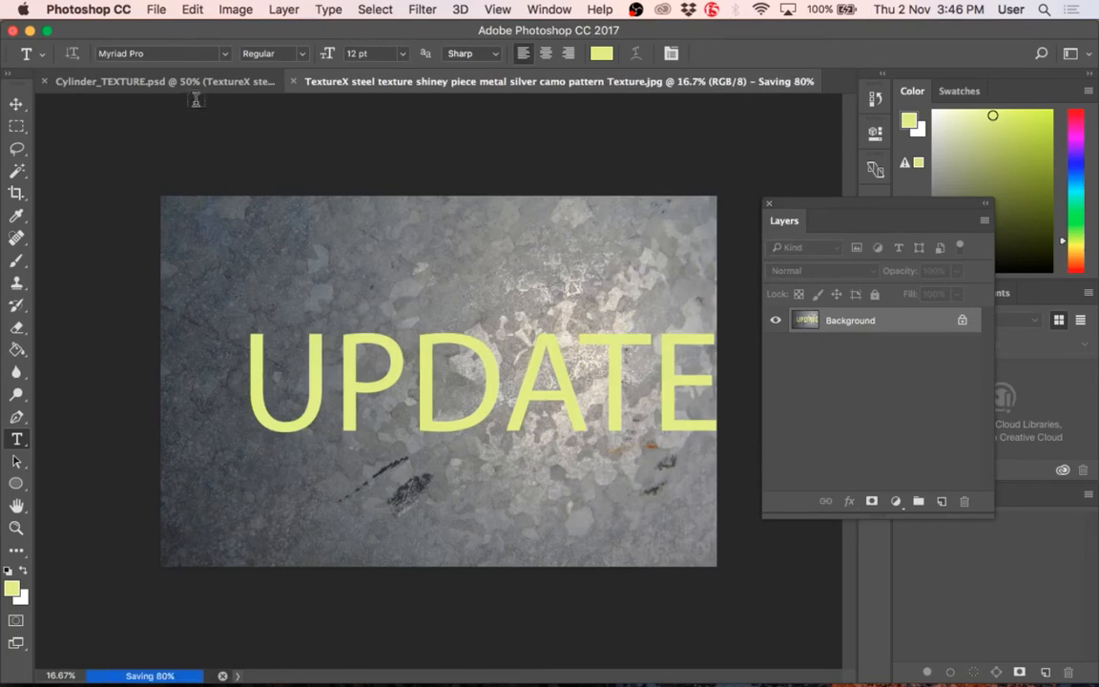
{"action": "left_click", "coordinate": [186, 84]}
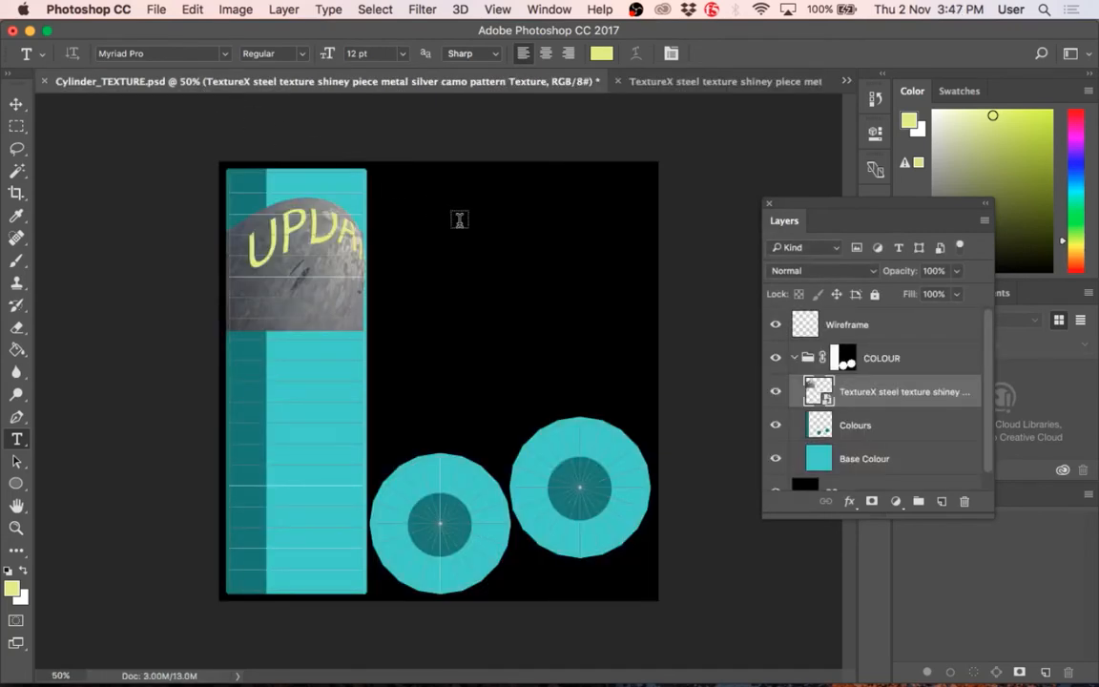
Step: Close the TextureX steel JPEG document and delete its warped smart object layer from Cylinder_TEXTURE.psd
{"action": "left_click", "coordinate": [658, 81]}
{"action": "left_click", "coordinate": [225, 86]}
{"action": "left_click", "coordinate": [619, 82]}
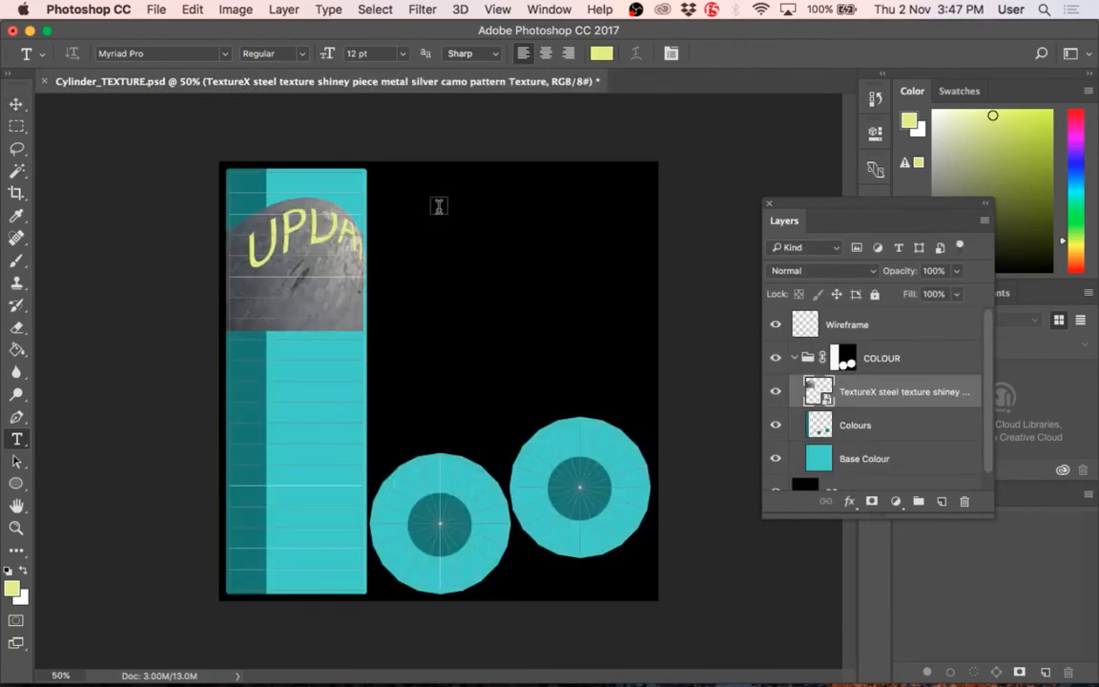
{"action": "key", "text": "Delete"}
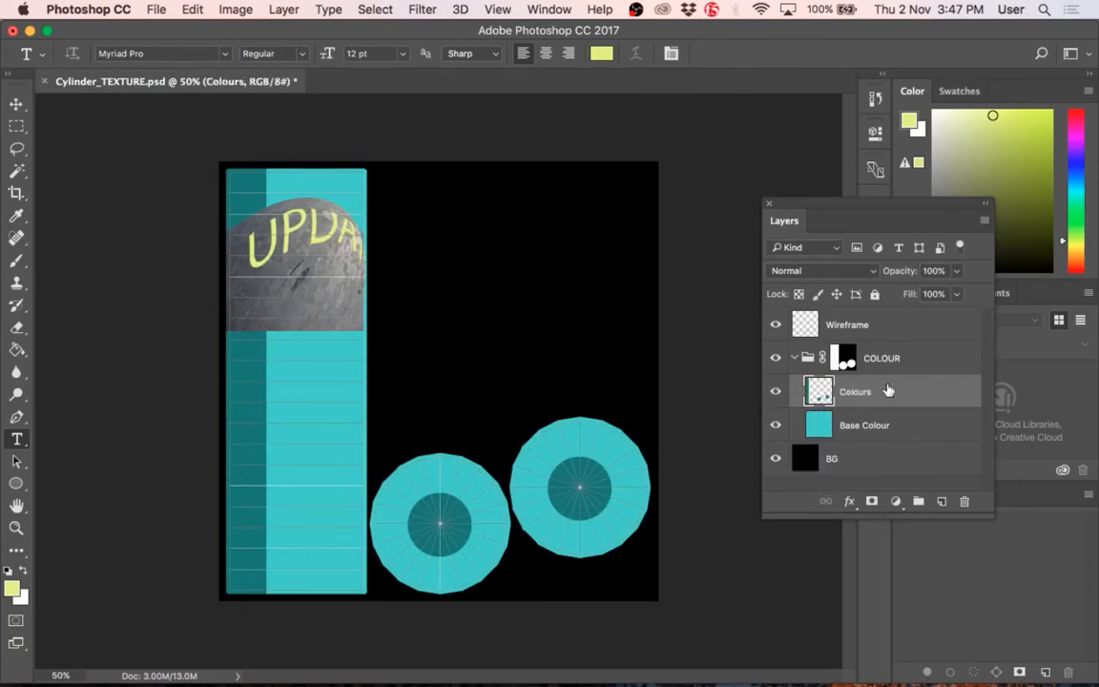
Step: Place the TextureX steel JPEG from the desktop into Cylinder_TEXTURE.psd as a smart object in the COLOUR group
{"action": "key", "text": "F11"}
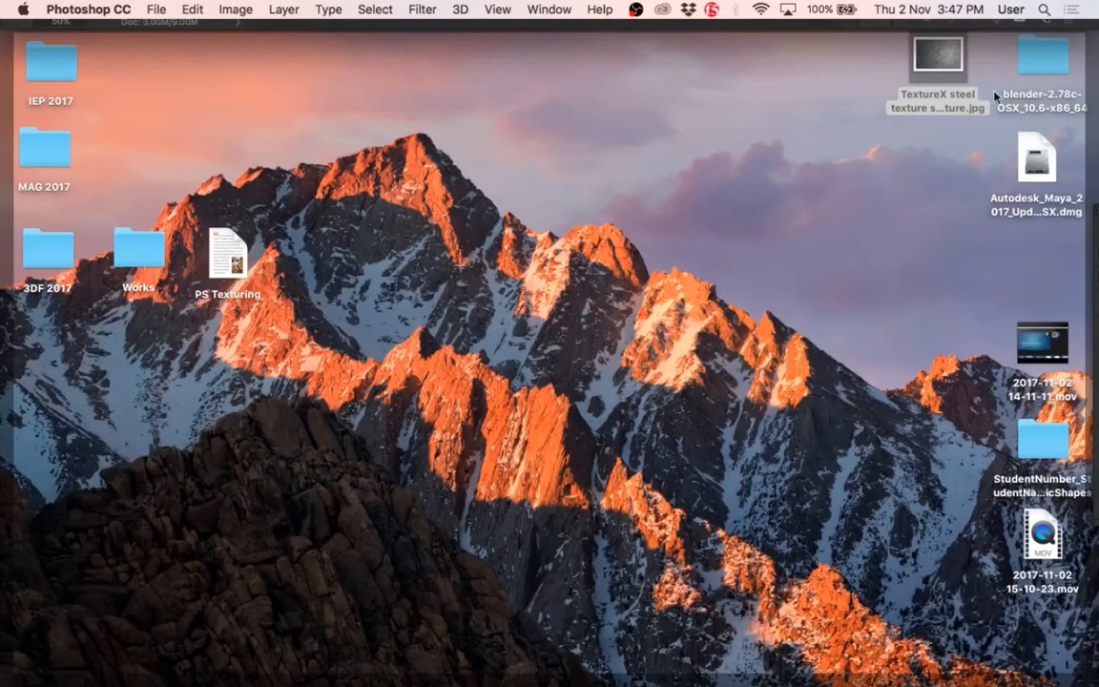
{"action": "left_click_drag", "start_coordinate": [939, 54], "coordinate": [363, 357]}
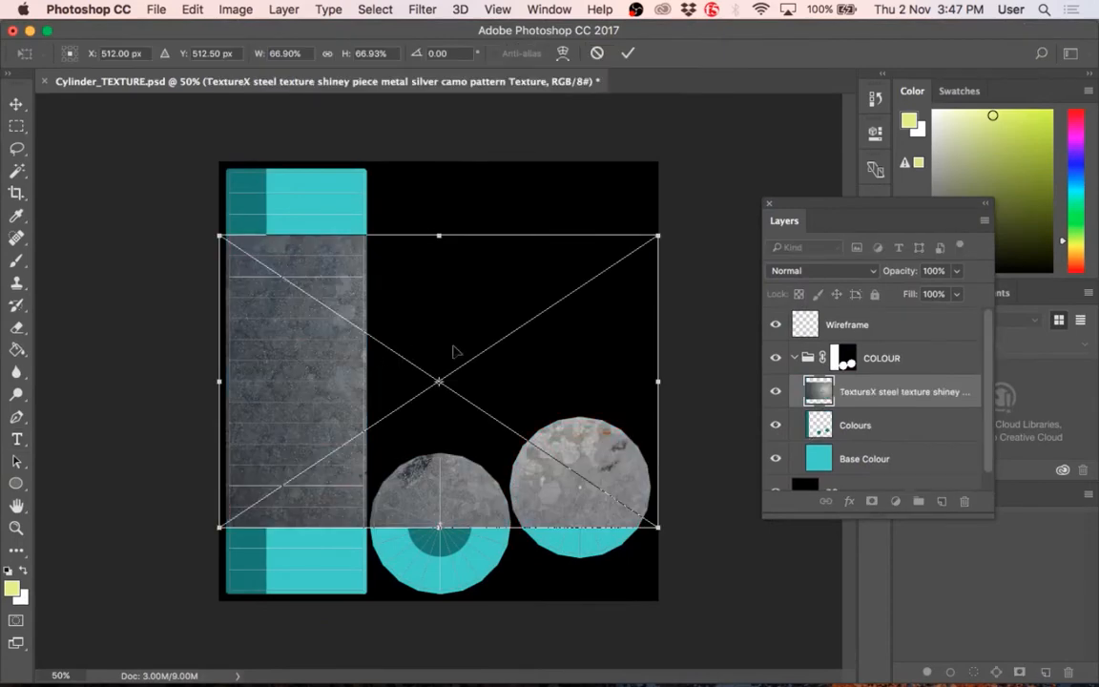
{"action": "key", "text": "Return"}
Step: Move the placed steel texture up so its upper edge meets the top of the canvas
{"action": "key", "text": "t"}
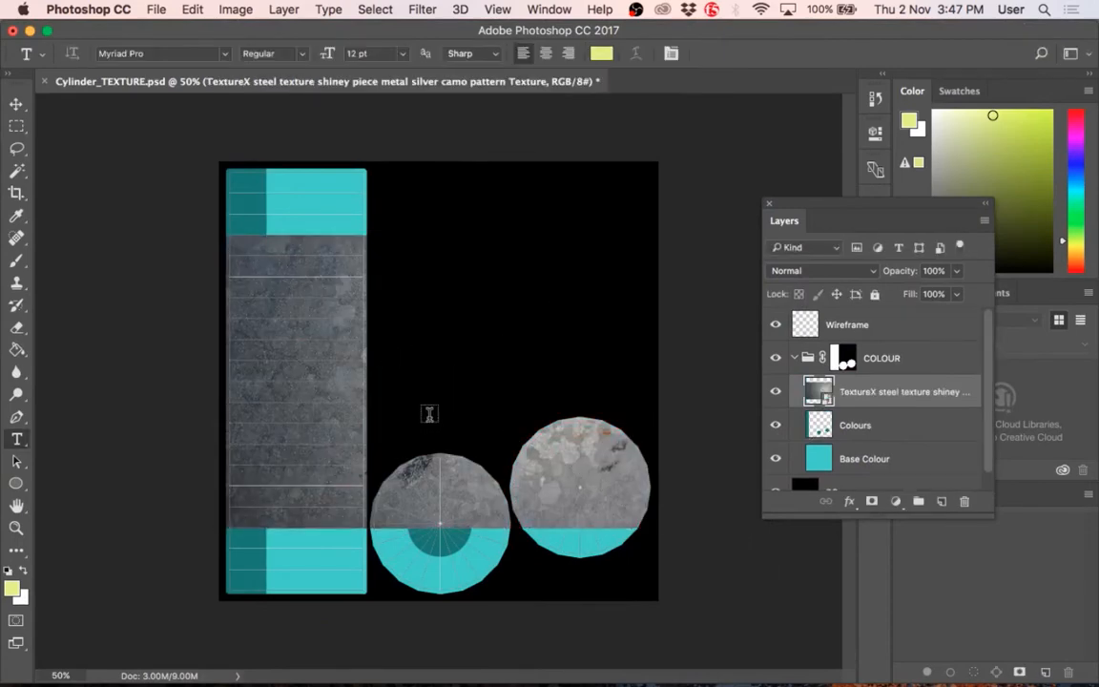
{"action": "left_click", "coordinate": [239, 339]}
{"action": "left_click", "coordinate": [297, 316]}
{"action": "left_click", "coordinate": [296, 317]}
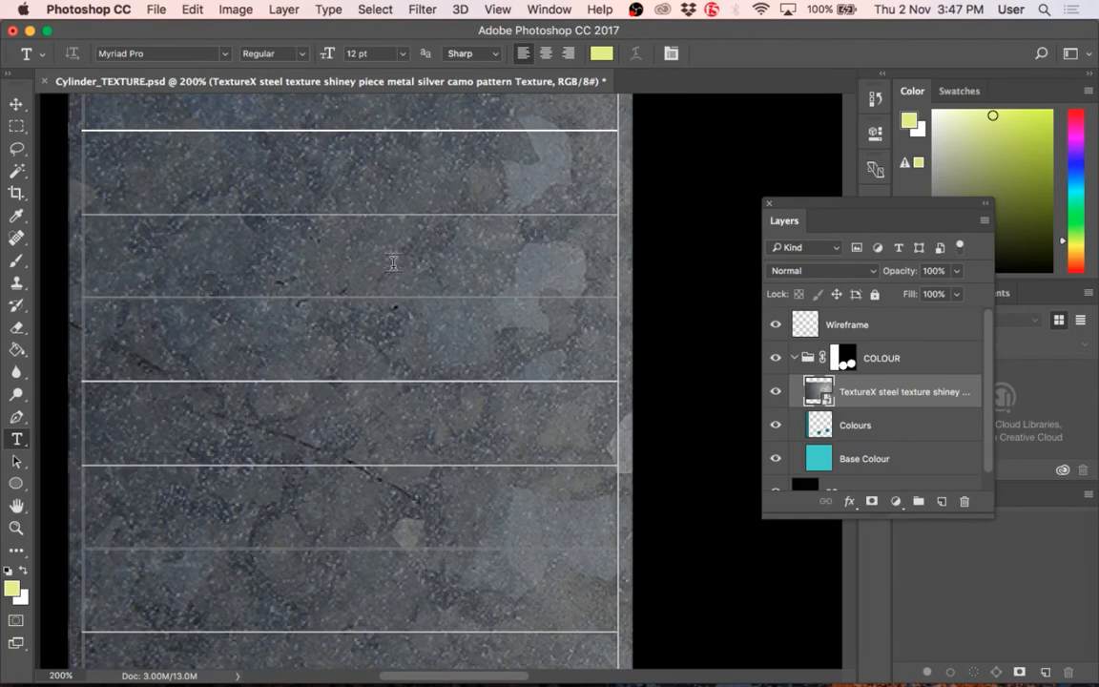
{"action": "left_click", "coordinate": [393, 267], "text": "alt"}
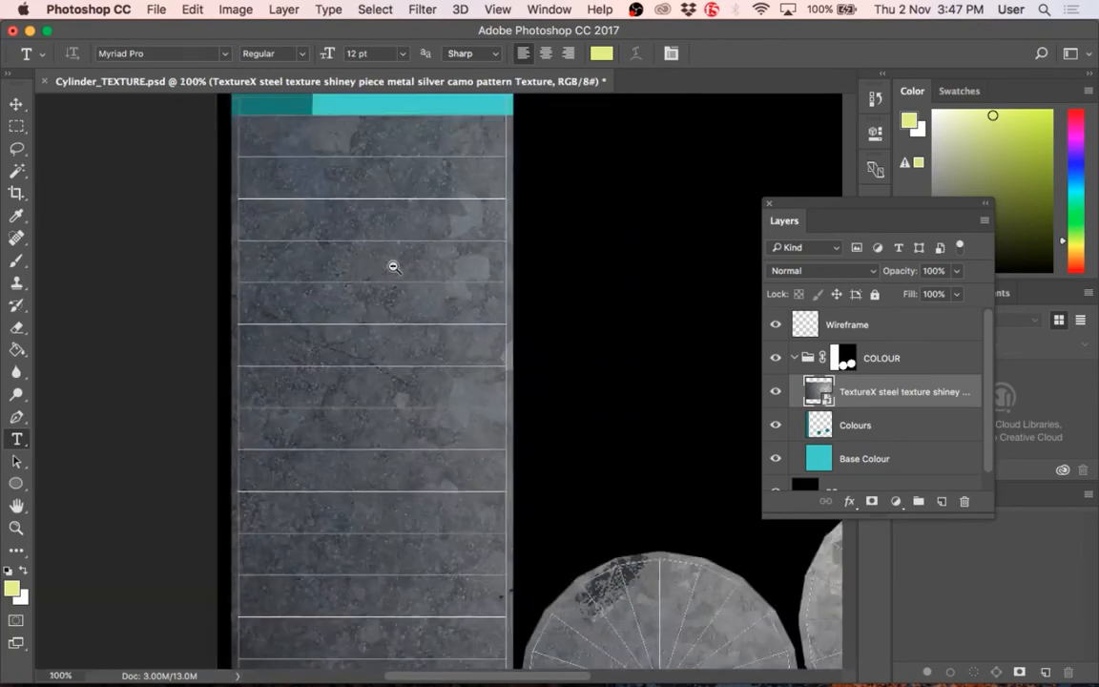
{"action": "left_click", "coordinate": [393, 266], "text": "alt"}
{"action": "left_click", "coordinate": [393, 266], "text": "alt"}
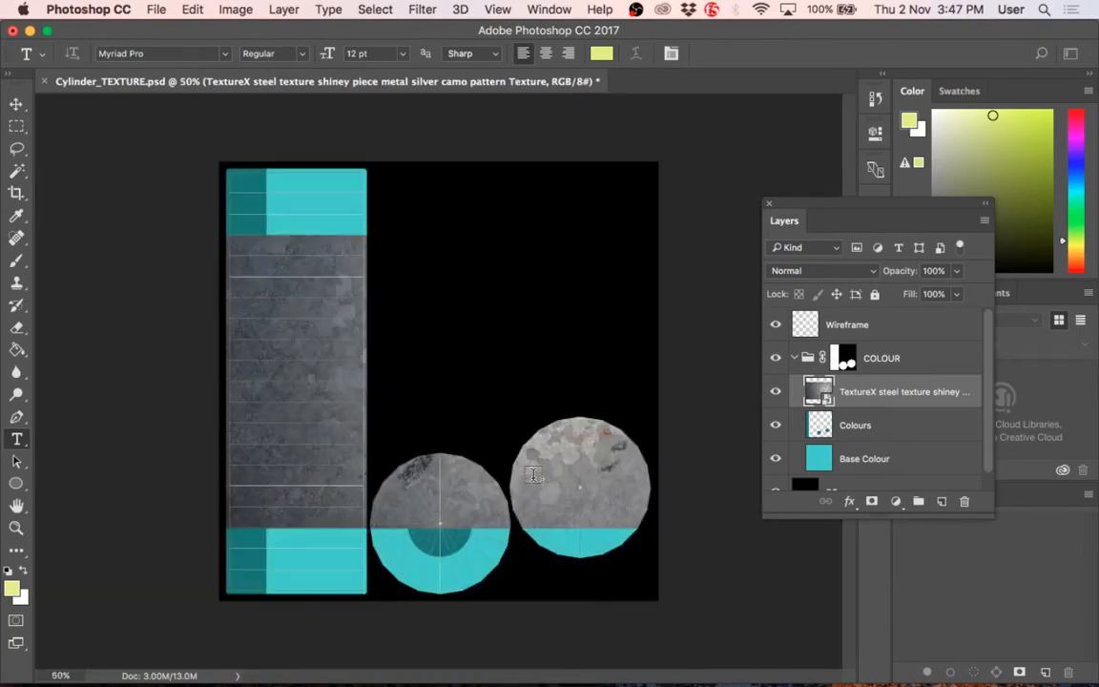
{"action": "key", "text": "super+t"}
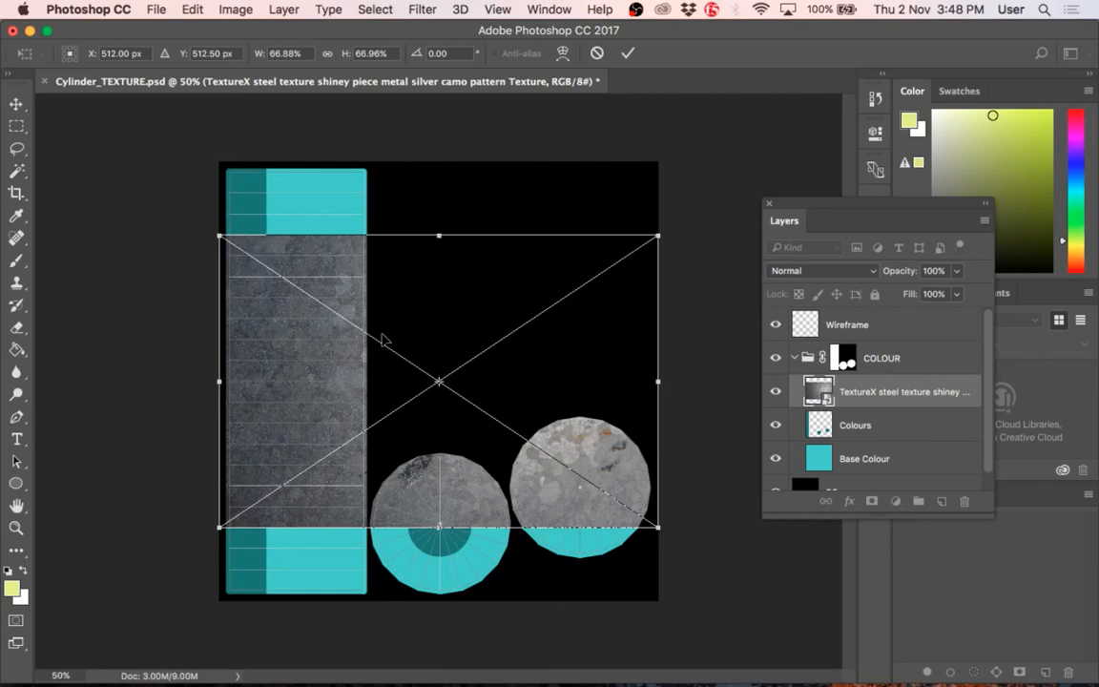
{"action": "left_click", "coordinate": [16, 105]}
{"action": "left_click", "coordinate": [688, 258]}
{"action": "left_click_drag", "start_coordinate": [357, 269], "coordinate": [333, 218]}
Step: Scale the steel smart object up to about 100% so it covers the whole canvas, and examine its sharpness on the cylinder strip
{"action": "key", "text": "ctrl+t"}
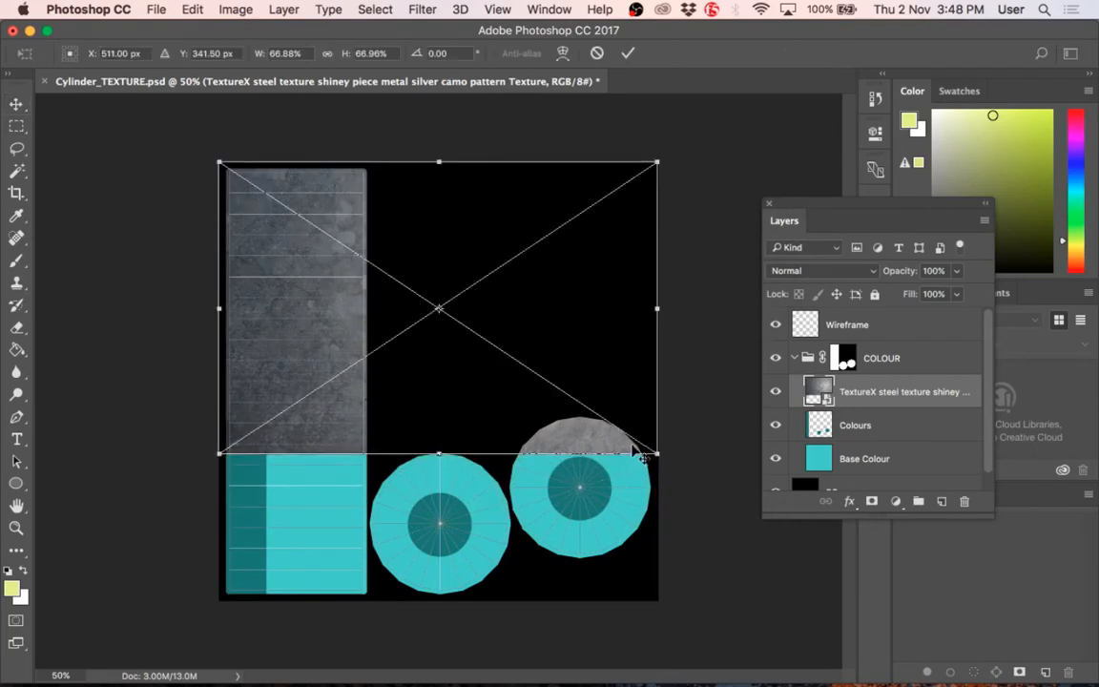
{"action": "left_click_drag", "start_coordinate": [637, 449], "coordinate": [844, 641]}
{"action": "key", "text": "Return"}
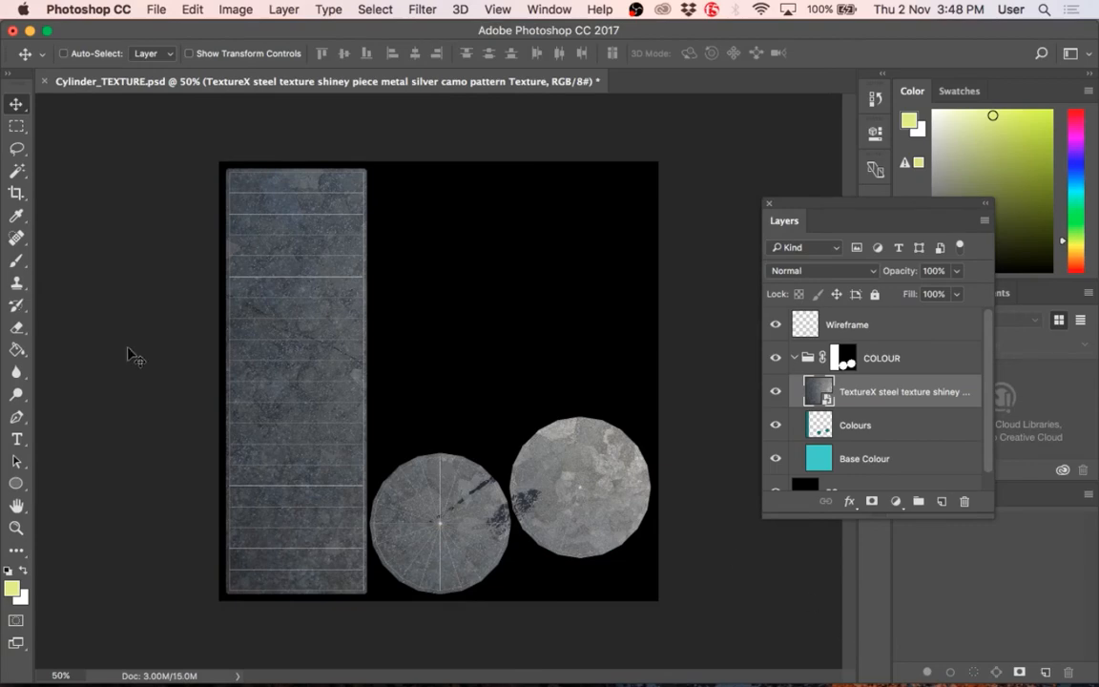
{"action": "left_click", "coordinate": [336, 315], "text": "super"}
{"action": "left_click", "coordinate": [327, 320], "text": "super"}
{"action": "left_click", "coordinate": [328, 321], "text": "super"}
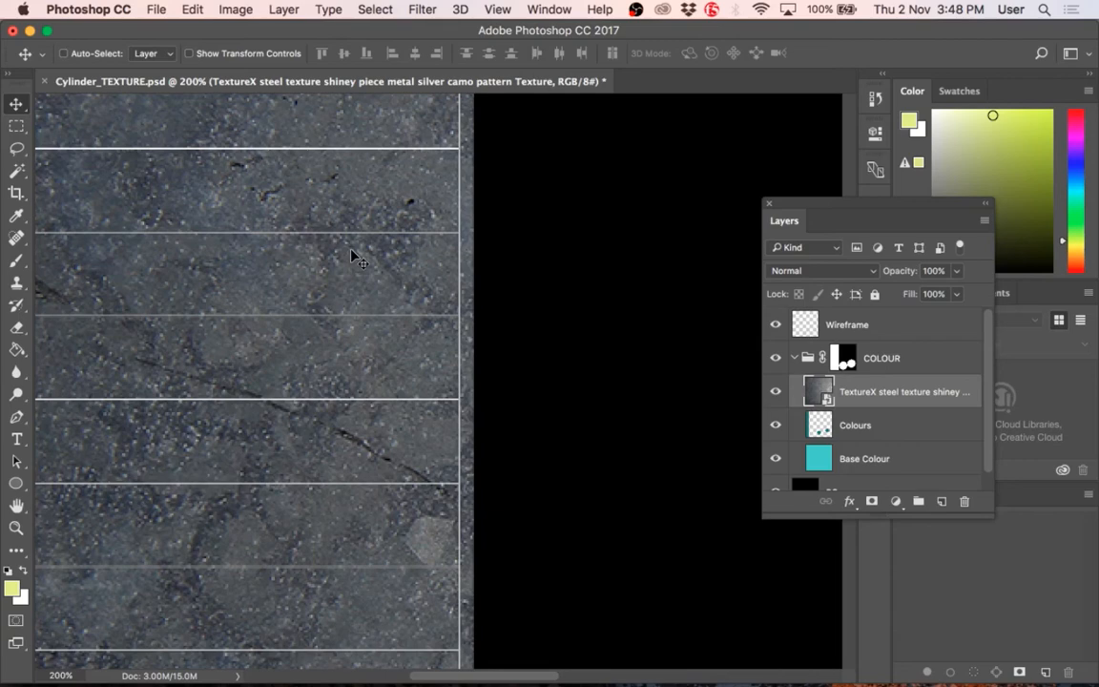
{"action": "key", "text": "super"}
{"action": "key", "text": "alt+super+space"}
{"action": "left_click", "coordinate": [375, 245]}
{"action": "left_click", "coordinate": [375, 245]}
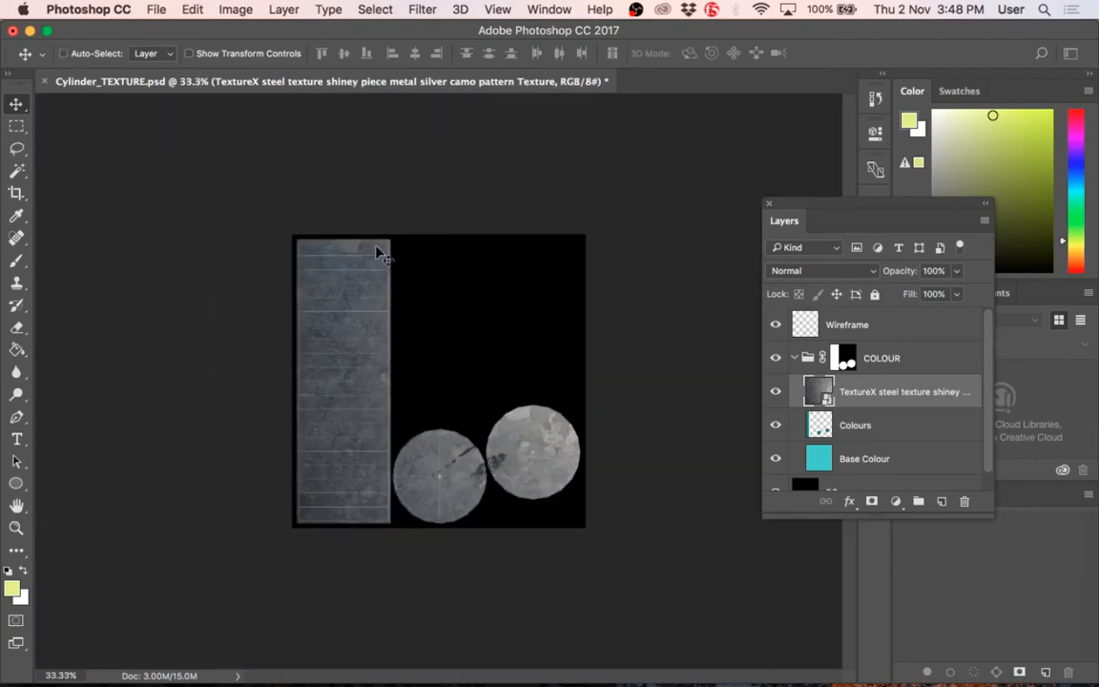
Step: Scale the steel smart object down to about 24% over the upper end of the cylinder strip and examine its detail
{"action": "key", "text": "super+t"}
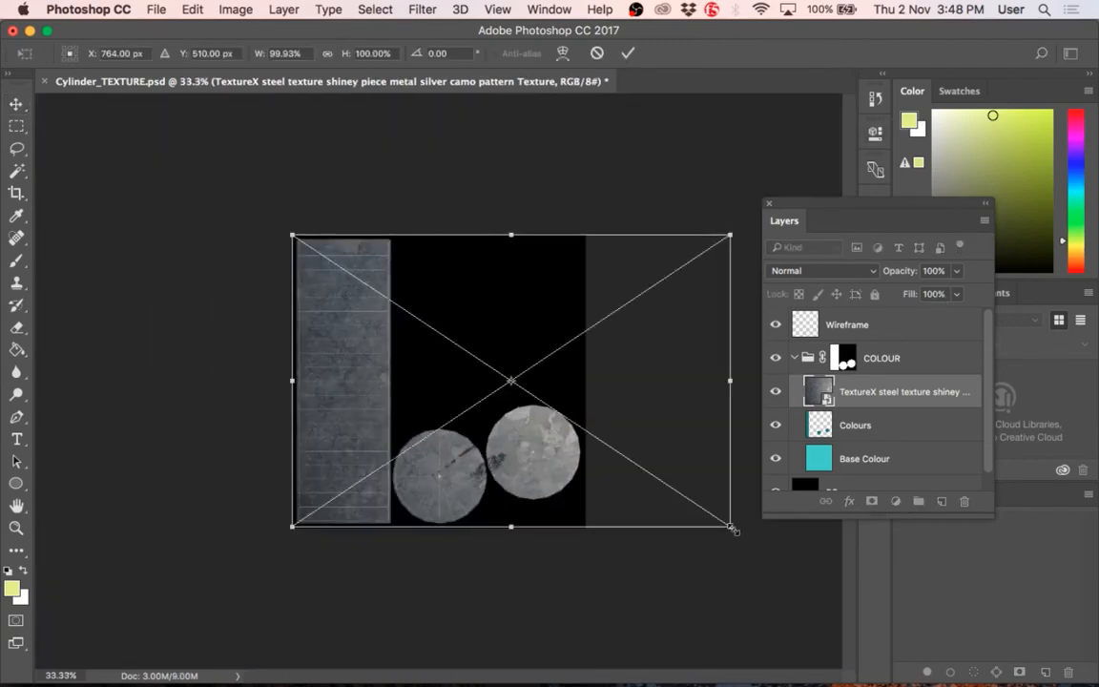
{"action": "left_click_drag", "start_coordinate": [731, 521], "coordinate": [412, 287]}
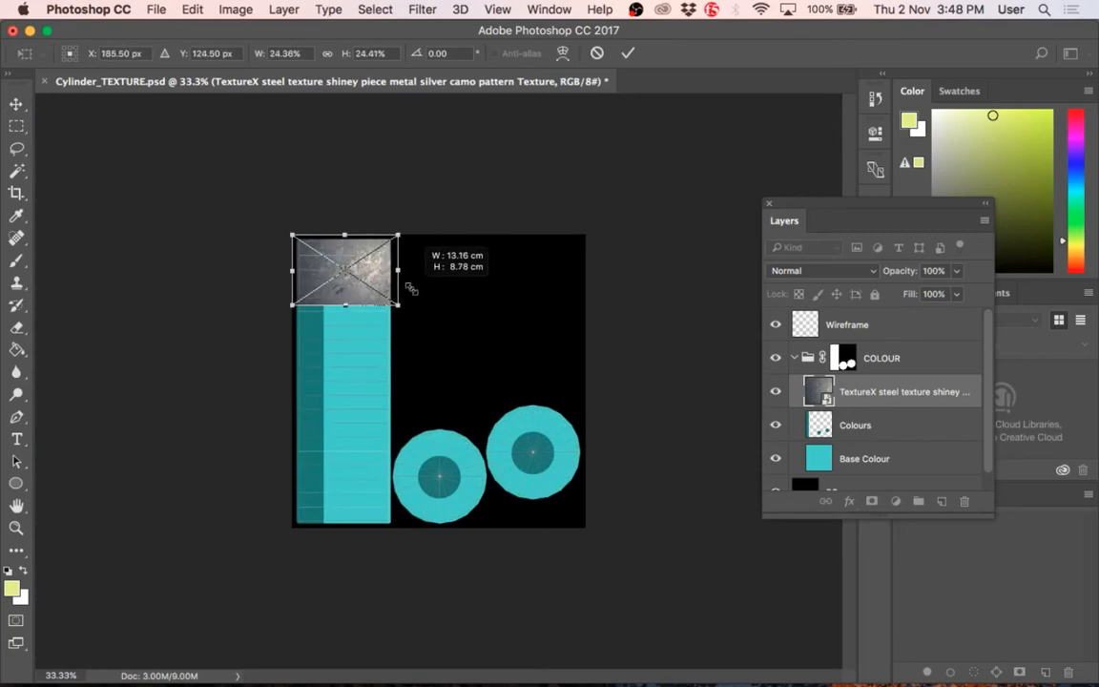
{"action": "key", "text": "Return"}
{"action": "left_click", "coordinate": [313, 232], "text": "super"}
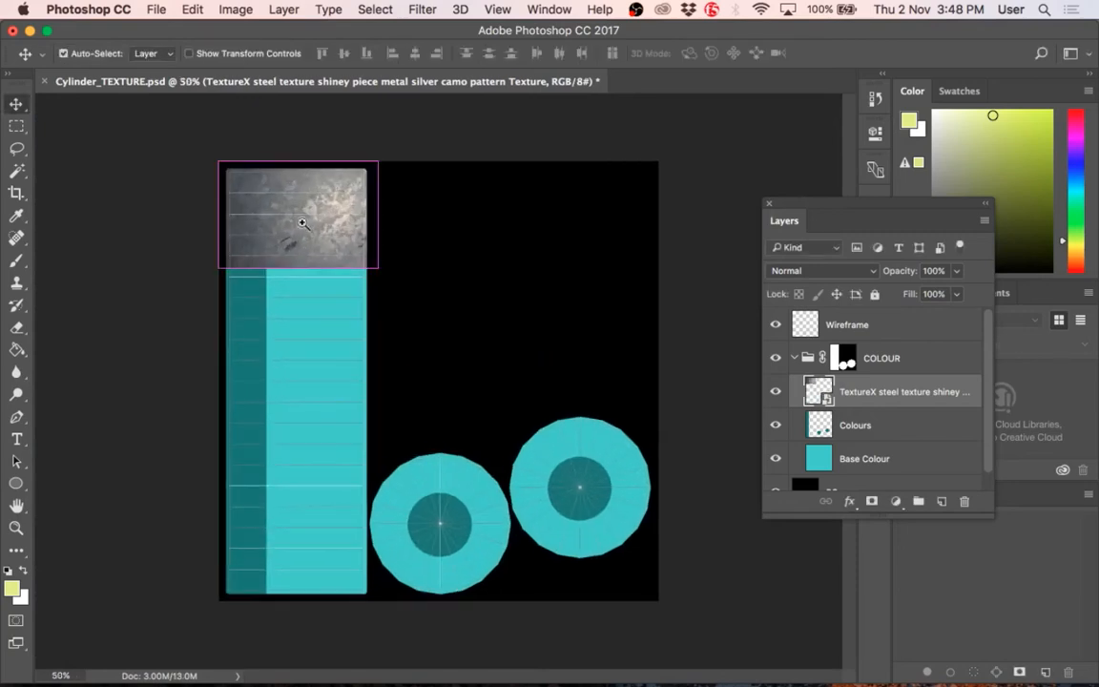
{"action": "left_click", "coordinate": [292, 203], "text": "super"}
{"action": "left_click", "coordinate": [289, 201], "text": "super"}
{"action": "left_click", "coordinate": [290, 200], "text": "super"}
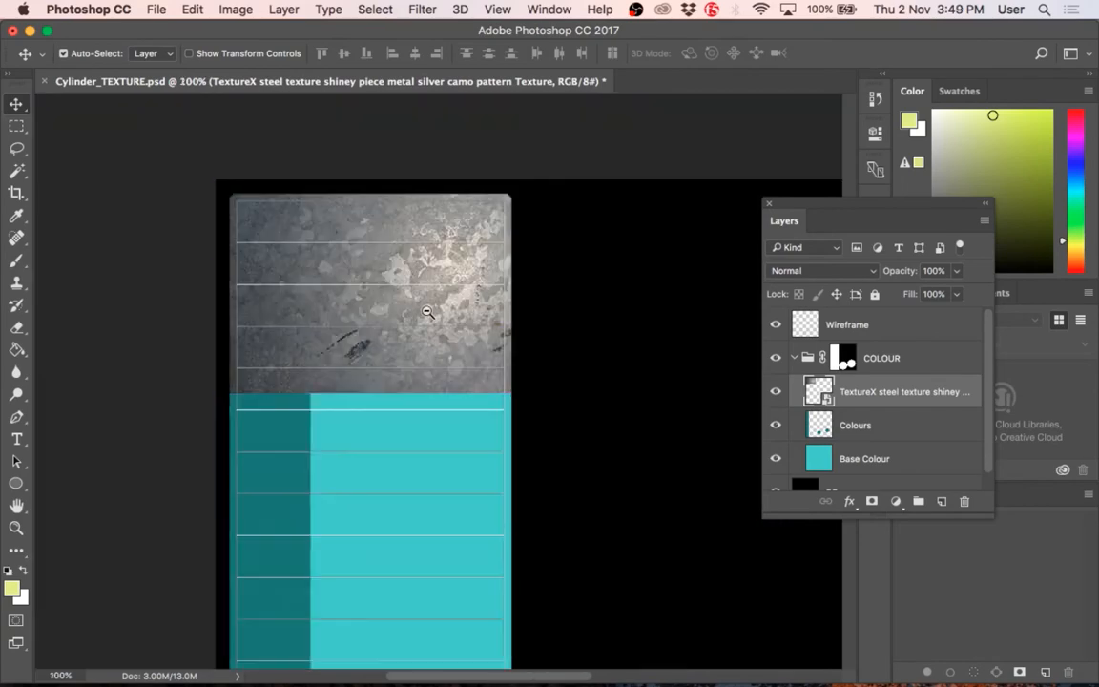
{"action": "left_click", "coordinate": [427, 314], "text": "alt+super"}
Step: Shrink the steel texture further to cover only part of the strip's width, and shift it slightly down and inward from the canvas corner
{"action": "key", "text": "super+t"}
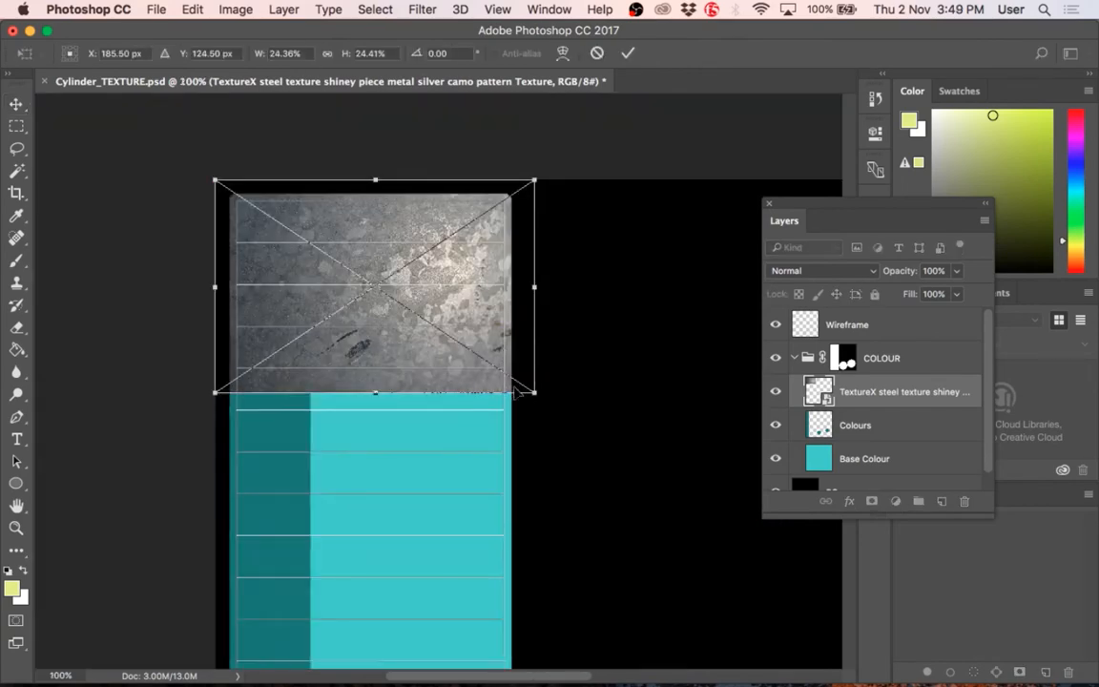
{"action": "left_click_drag", "start_coordinate": [510, 391], "coordinate": [434, 328]}
{"action": "key", "text": "Return"}
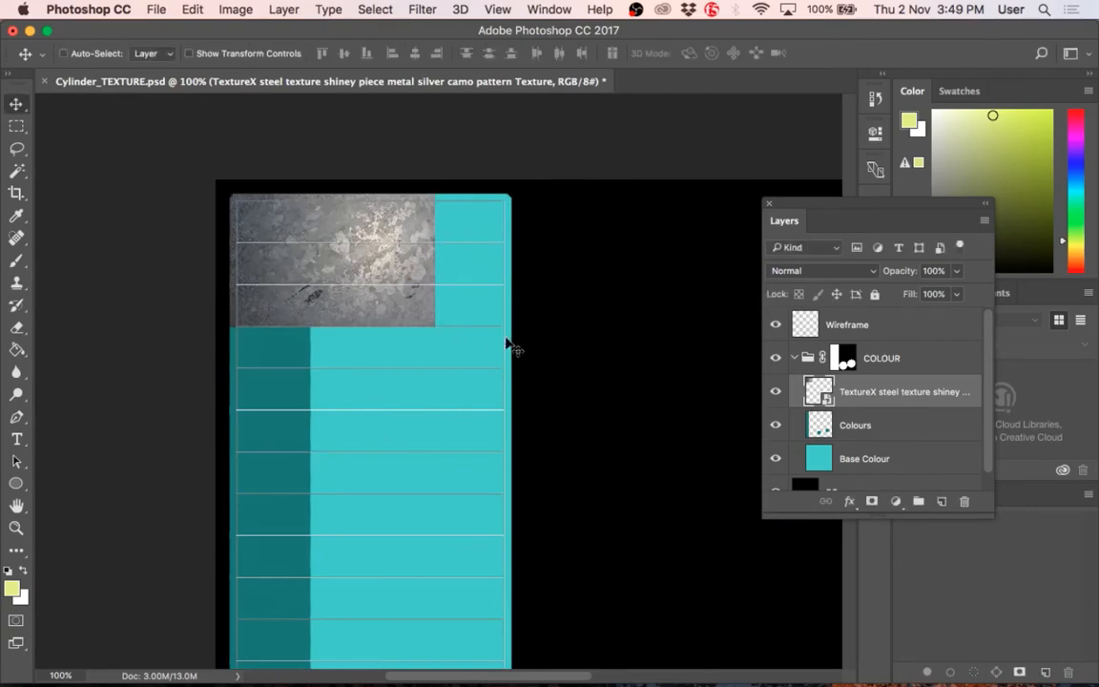
{"action": "left_click_drag", "start_coordinate": [362, 275], "coordinate": [383, 286]}
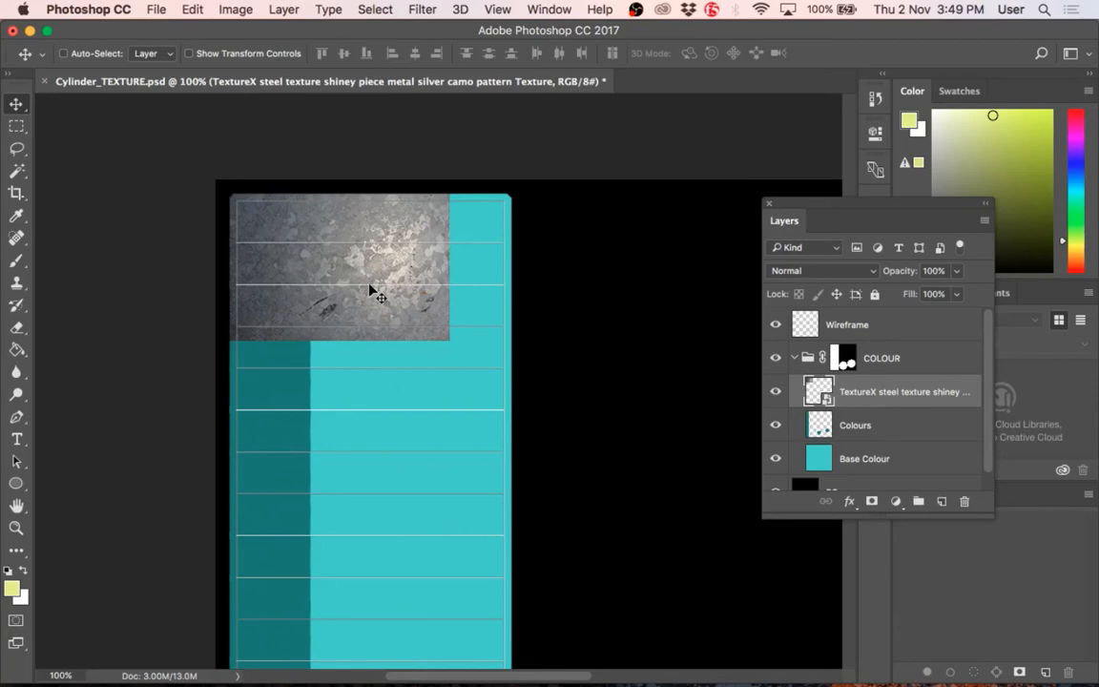
Step: Duplicate the steel texture twice down the cylinder strip, stacking the copies edge to edge, and examine the seams between them
{"action": "left_click_drag", "start_coordinate": [369, 284], "coordinate": [369, 433]}
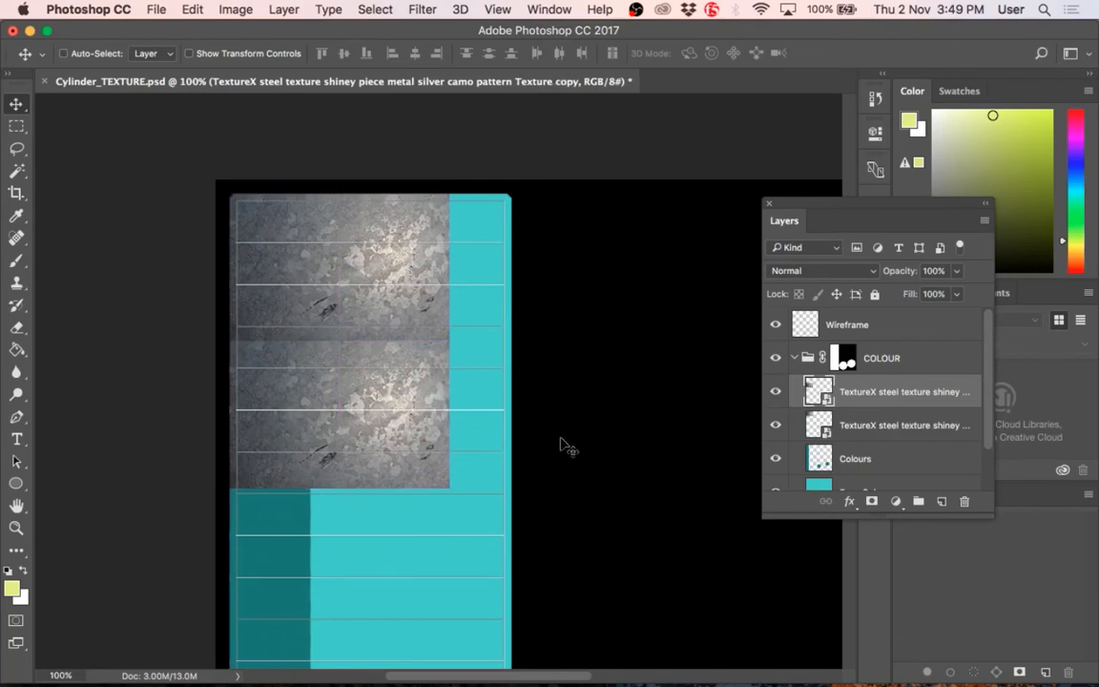
{"action": "left_click_drag", "start_coordinate": [375, 370], "coordinate": [390, 531]}
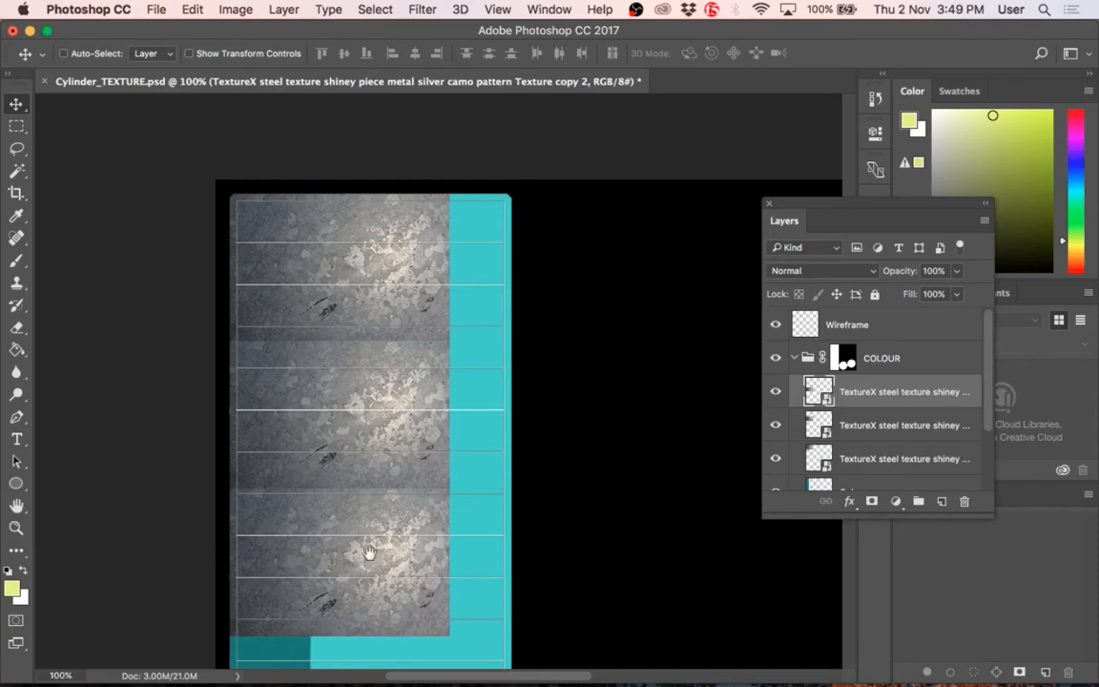
{"action": "key", "text": "super+equal"}
{"action": "key", "text": "super+equal"}
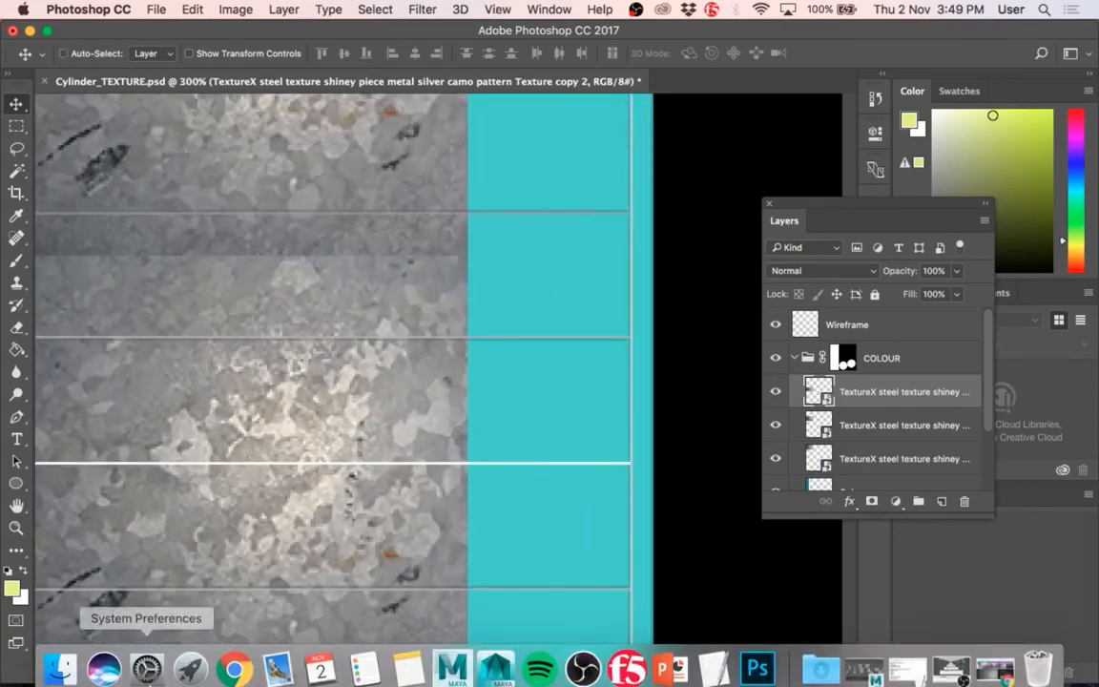
Step: Switch to Chrome and find the seamless textures Photoshop tutorial link in the 3D Fundamentals course's Additional Material folder
{"action": "left_click", "coordinate": [234, 668]}
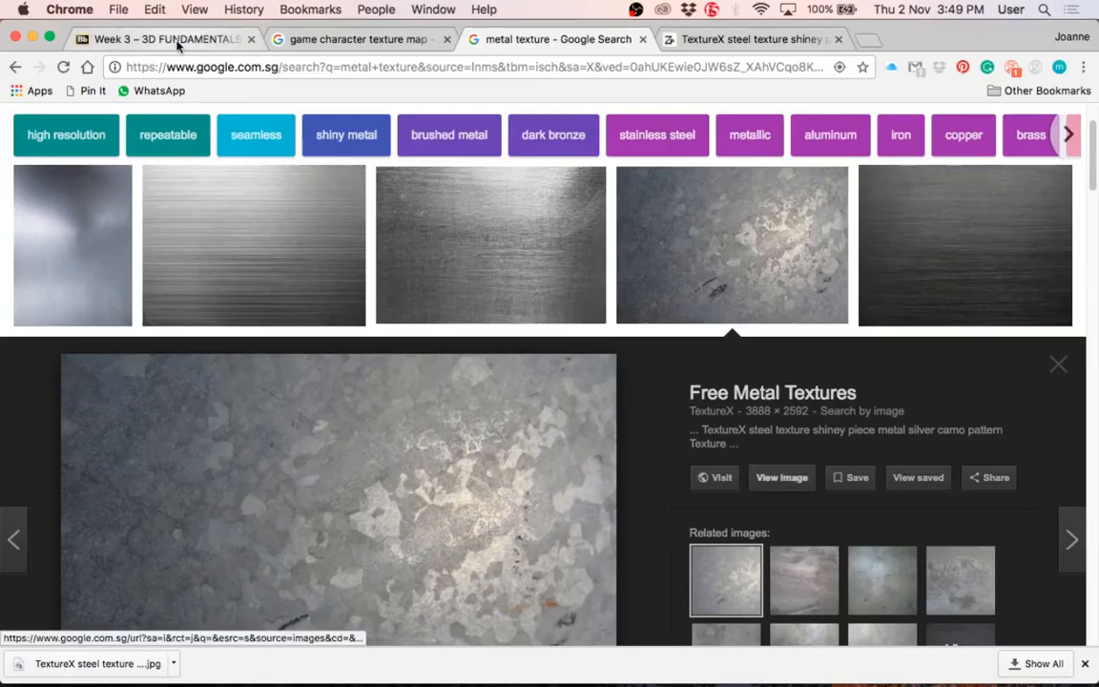
{"action": "left_click", "coordinate": [172, 38]}
{"action": "left_click", "coordinate": [71, 267]}
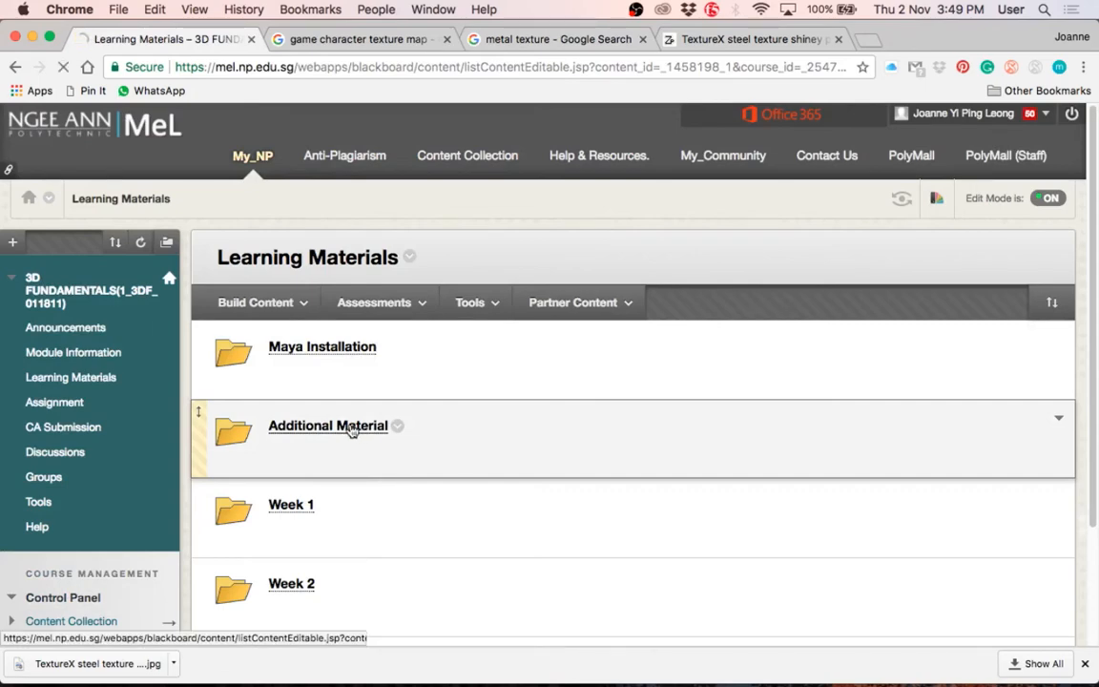
{"action": "left_click", "coordinate": [353, 431]}
{"action": "scroll", "coordinate": [384, 515], "scroll_direction": "down", "scroll_amount": 5}
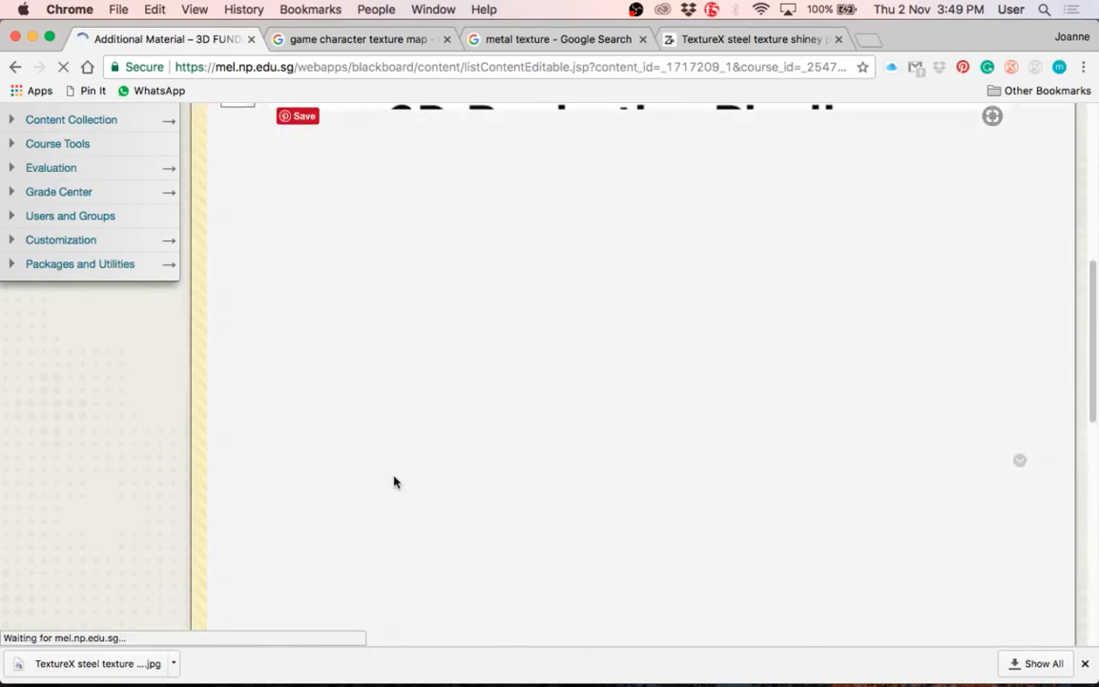
{"action": "scroll", "coordinate": [391, 534], "scroll_direction": "down", "scroll_amount": 15}
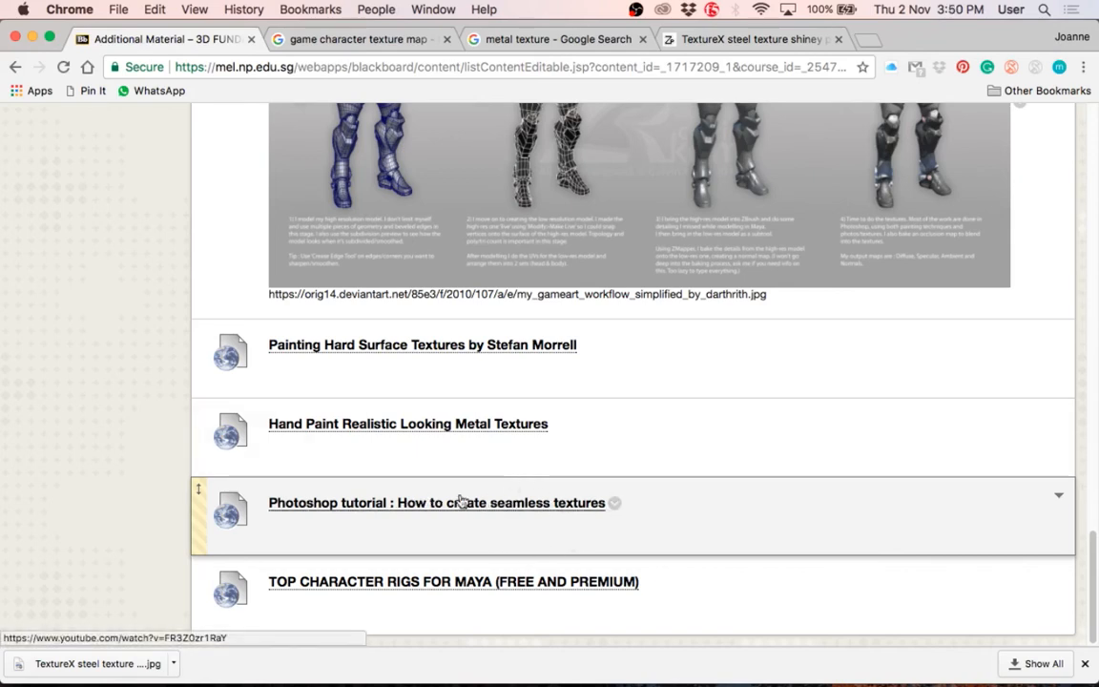
Step: Return to Photoshop and view the three stacked steel texture copies on the whole cylinder strip
{"action": "key", "text": "super+Tab"}
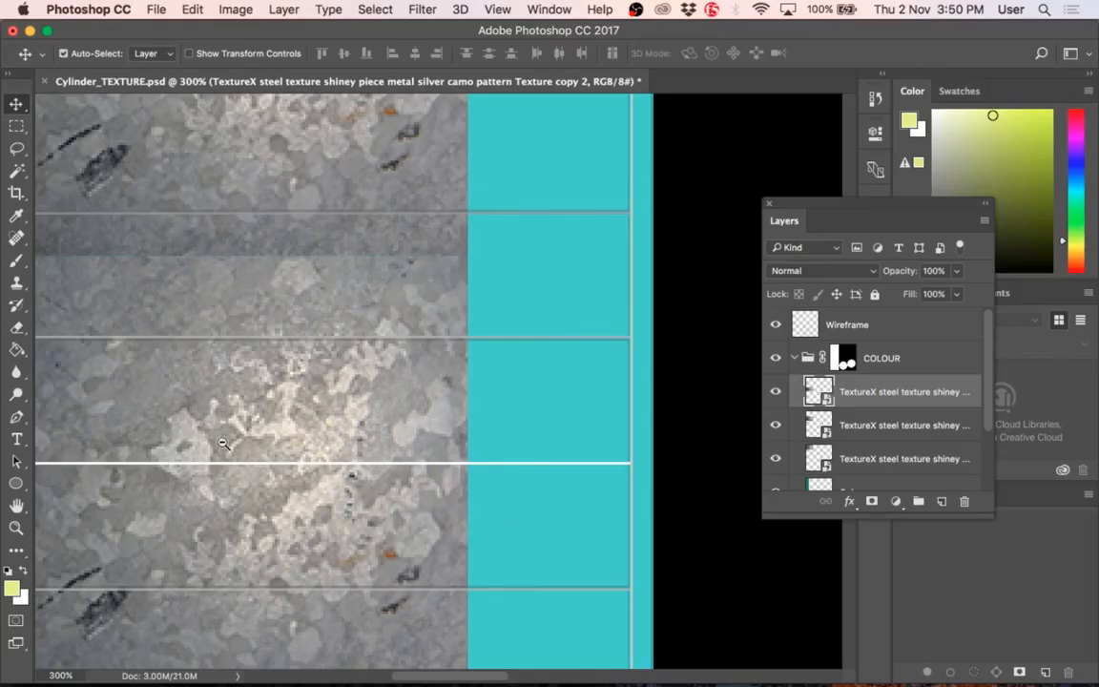
{"action": "key", "text": "super+minus"}
{"action": "key", "text": "super+minus"}
{"action": "key", "text": "super+minus"}
{"action": "key", "text": "super+space"}
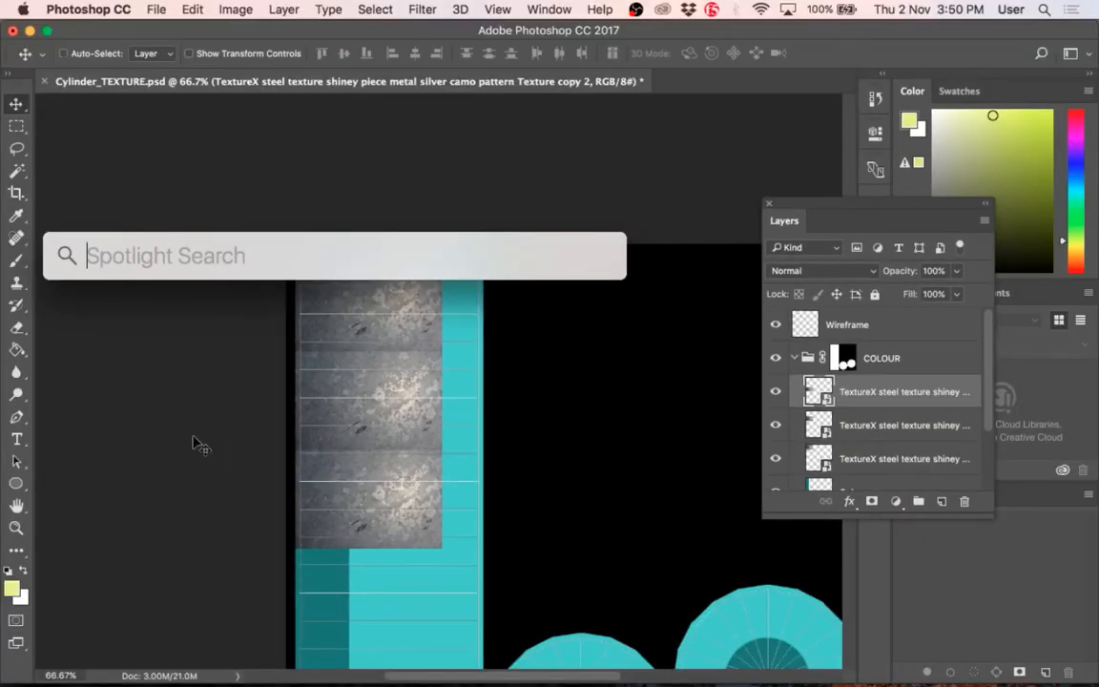
Step: Delete the two upper steel texture copies from the cylinder strip, keeping only the lowest one
{"action": "key", "text": "Escape"}
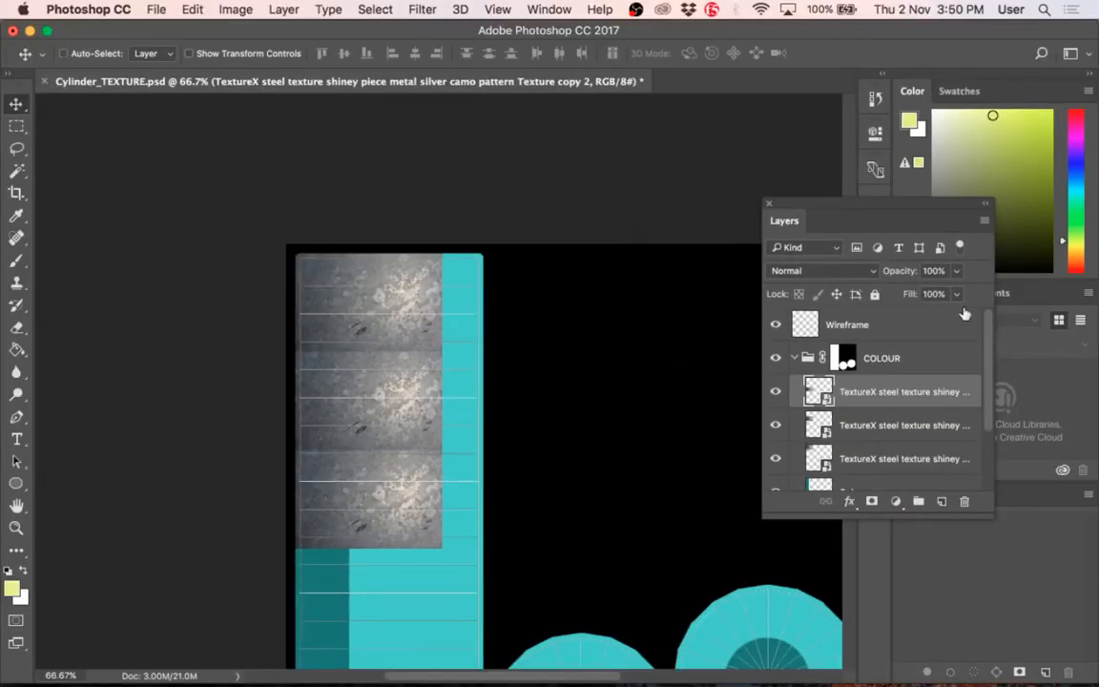
{"action": "left_click", "coordinate": [787, 424]}
{"action": "left_click", "coordinate": [790, 458], "text": "shift"}
{"action": "key", "text": "BackSpace"}
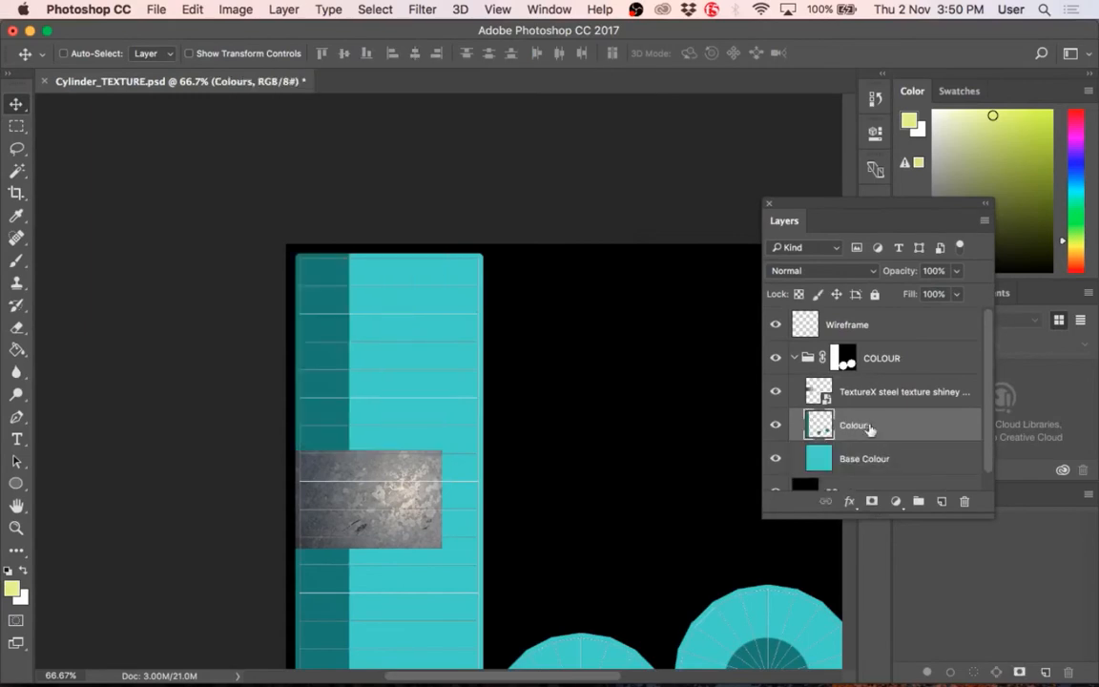
{"action": "scroll", "coordinate": [303, 549], "scroll_direction": "up", "scroll_amount": 2}
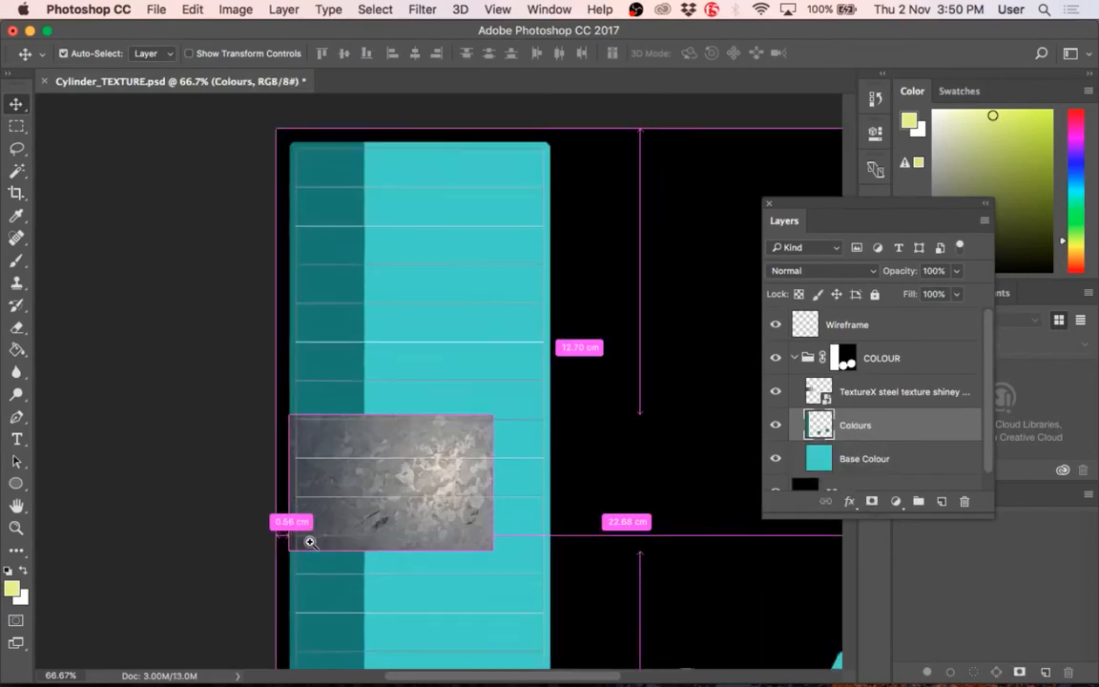
{"action": "left_click", "coordinate": [871, 271]}
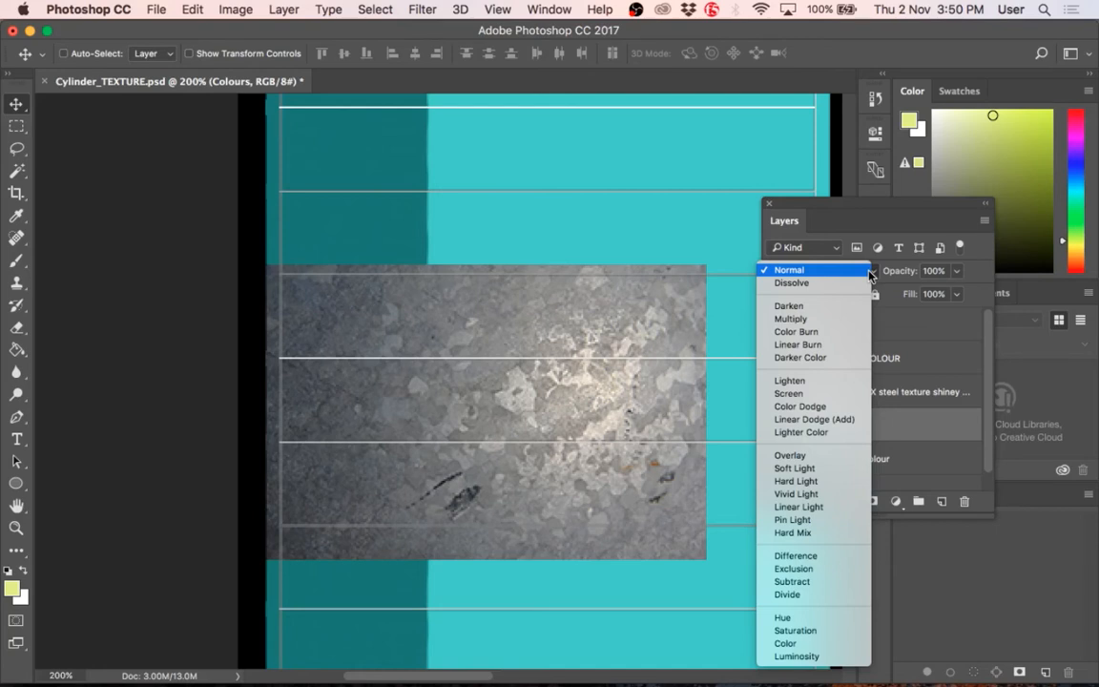
{"action": "left_click", "coordinate": [842, 210]}
{"action": "left_click_drag", "start_coordinate": [842, 210], "coordinate": [754, 108]}
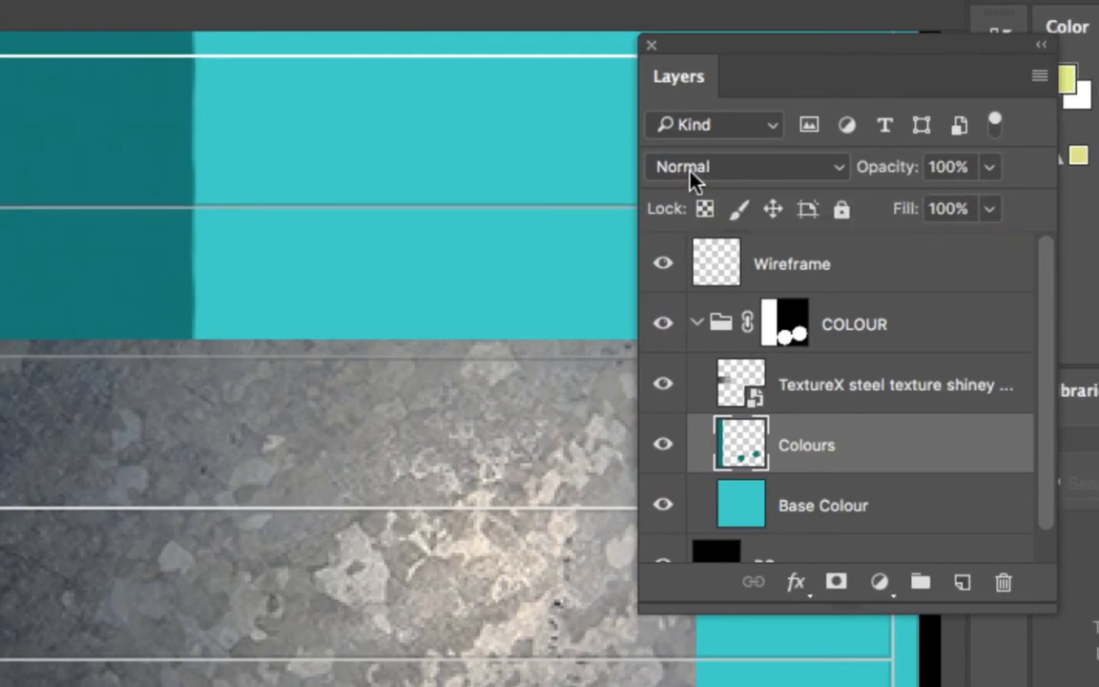
{"action": "left_click", "coordinate": [691, 177]}
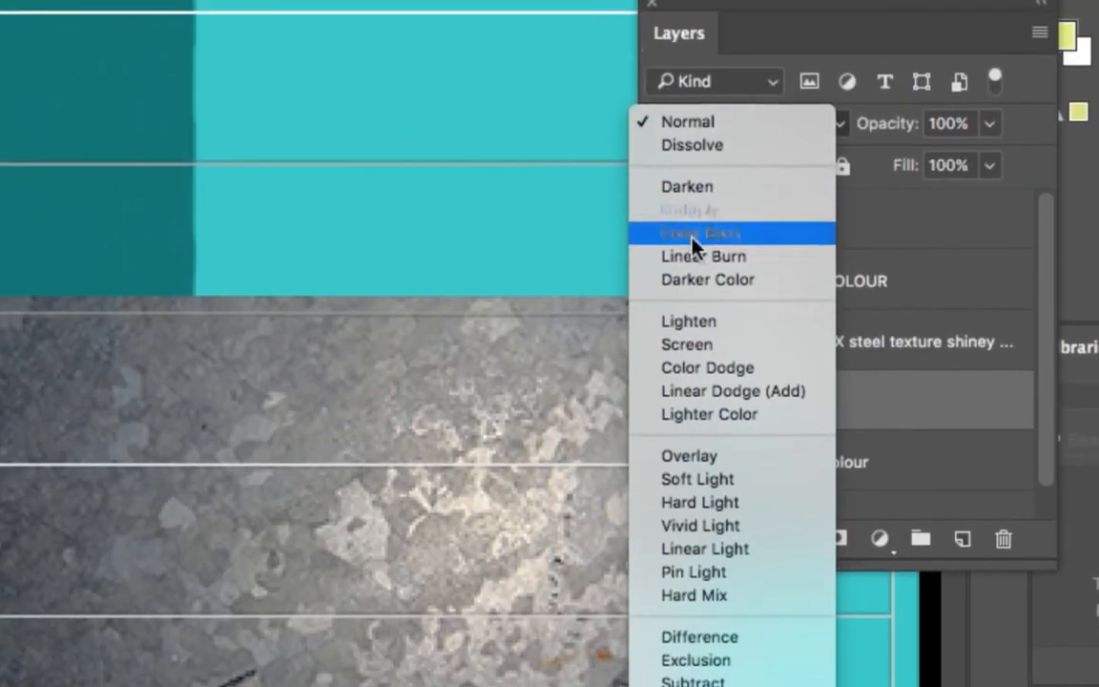
{"action": "left_click", "coordinate": [729, 462]}
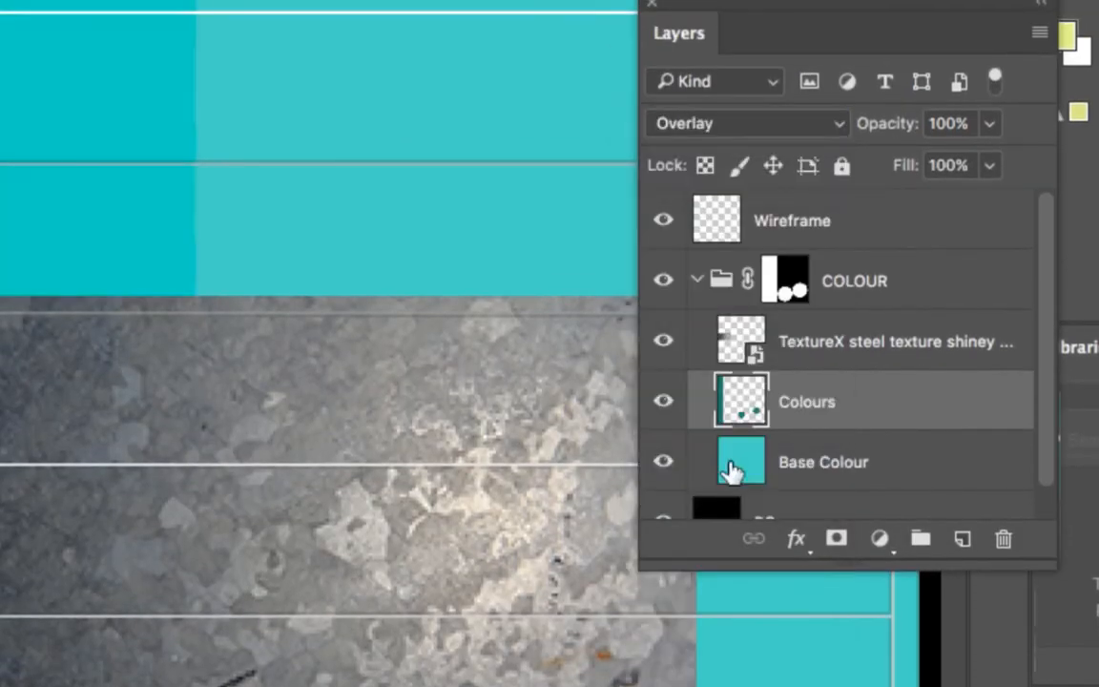
{"action": "key", "text": "super+z"}
Step: Set the remaining steel texture layer's blend mode to Overlay
{"action": "left_click", "coordinate": [810, 340]}
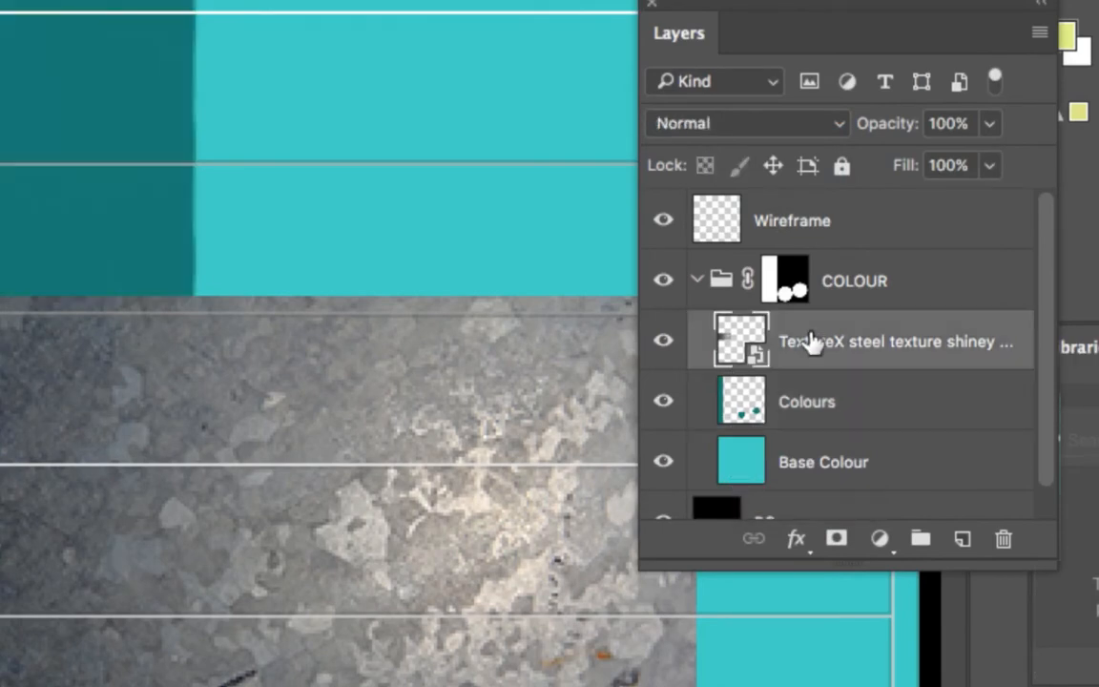
{"action": "left_click", "coordinate": [749, 119]}
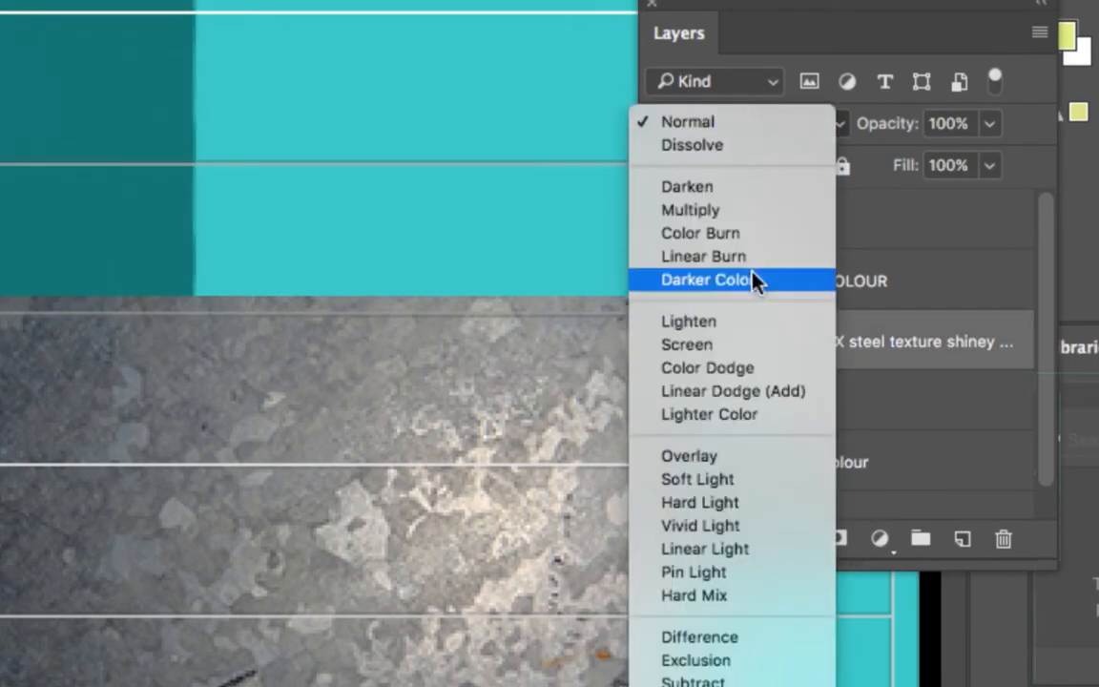
{"action": "left_click", "coordinate": [722, 462]}
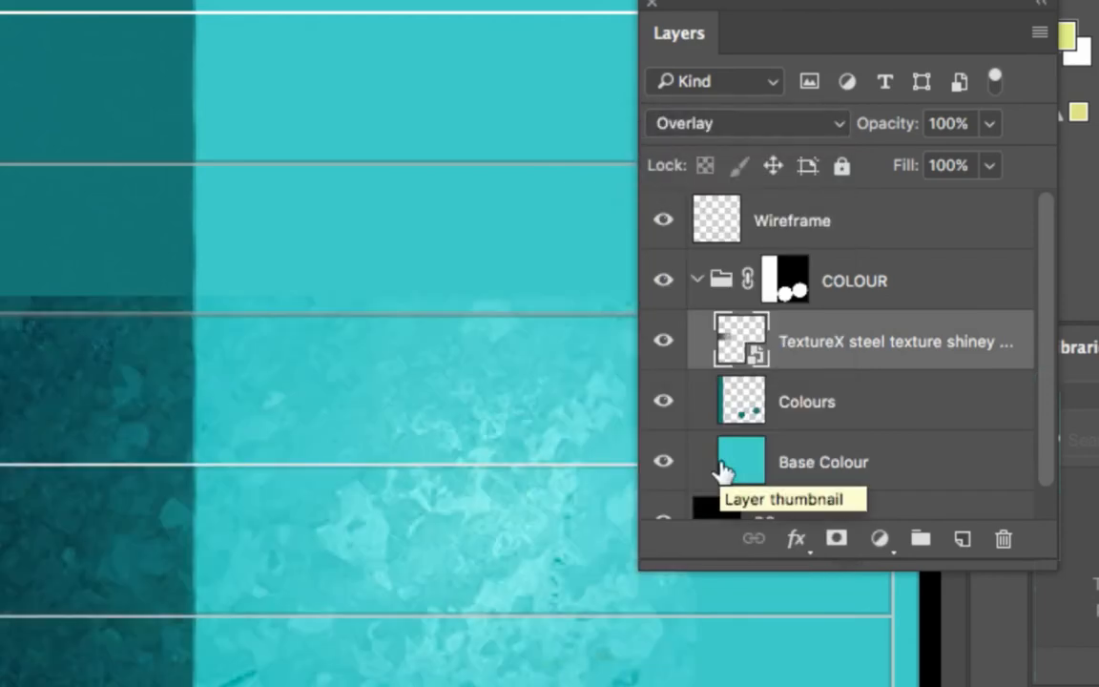
Step: Examine how the overlaid steel texture blends with the dark and light teal areas of the cylinder strip
{"action": "left_click", "coordinate": [381, 425], "text": "alt"}
{"action": "left_click", "coordinate": [382, 425], "text": "alt"}
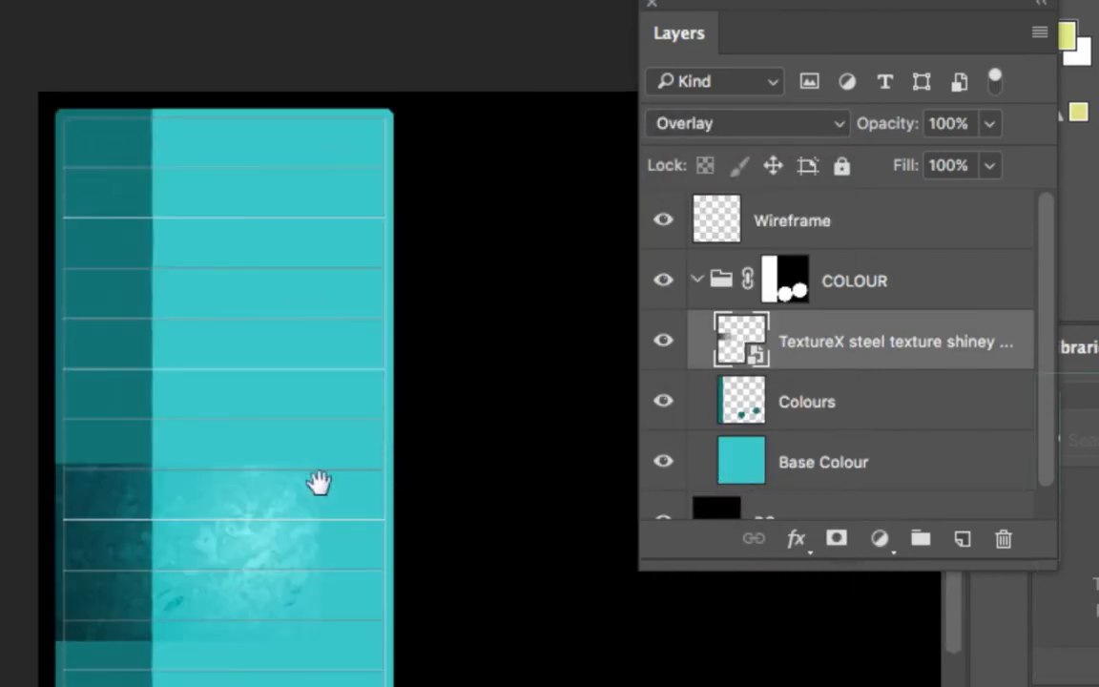
{"action": "left_click", "coordinate": [230, 491], "text": "alt"}
{"action": "left_click", "coordinate": [43, 481], "text": "super"}
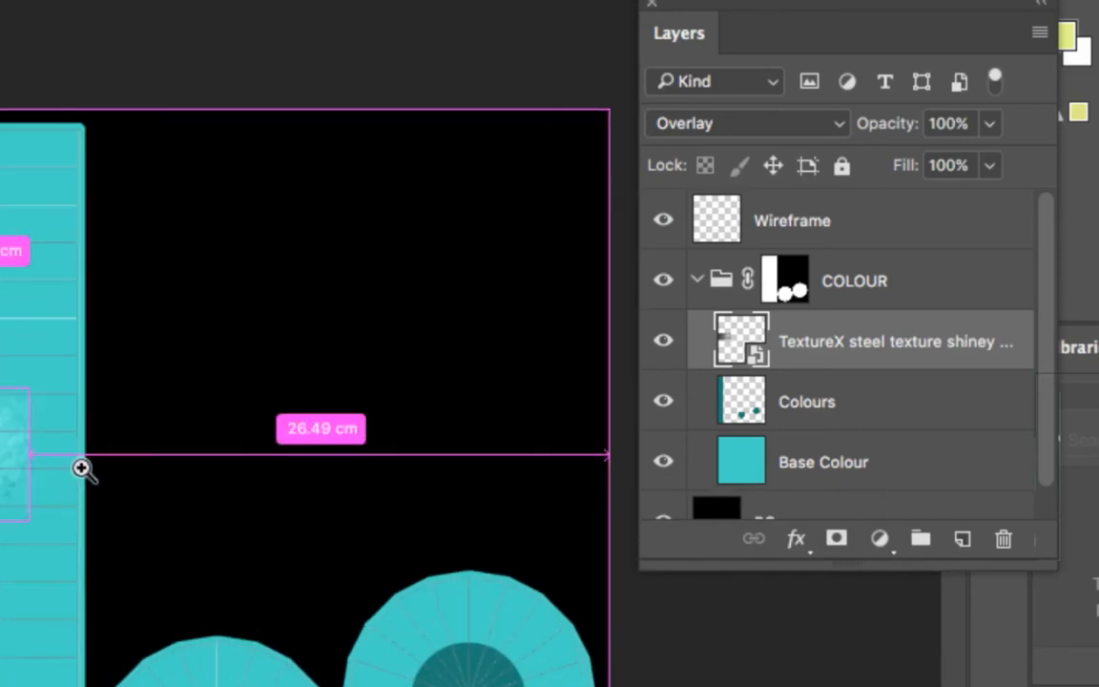
{"action": "left_click", "coordinate": [80, 466], "text": "super"}
{"action": "left_click_drag", "start_coordinate": [54, 473], "coordinate": [370, 378]}
{"action": "left_click", "coordinate": [276, 408], "text": "super"}
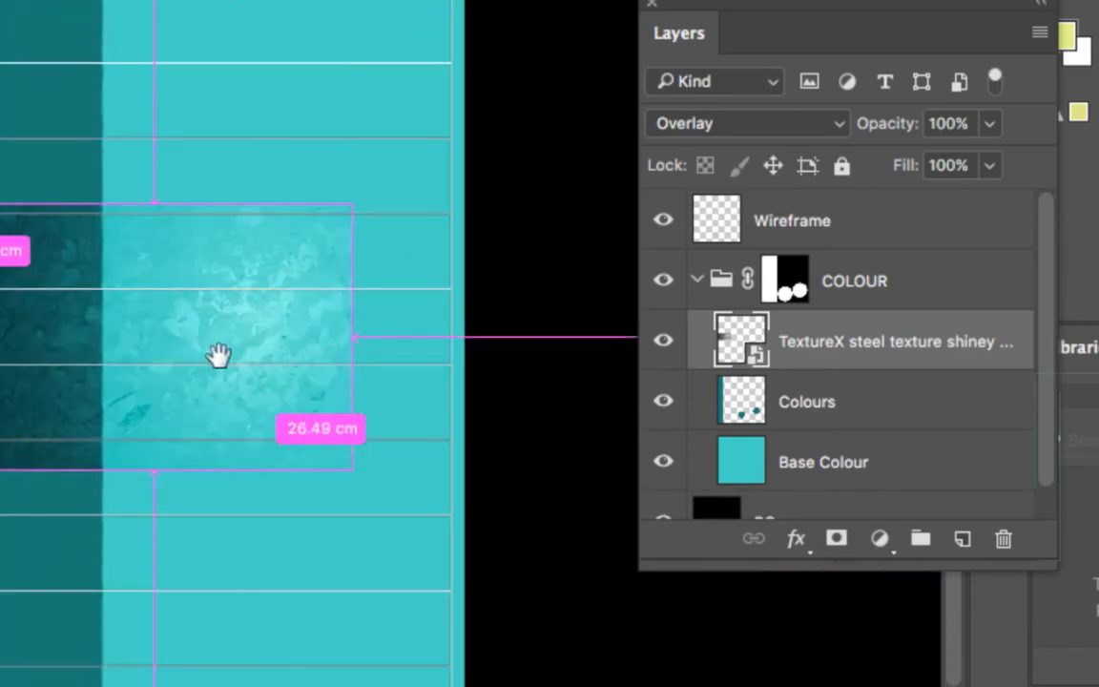
{"action": "left_click_drag", "start_coordinate": [230, 333], "coordinate": [384, 358]}
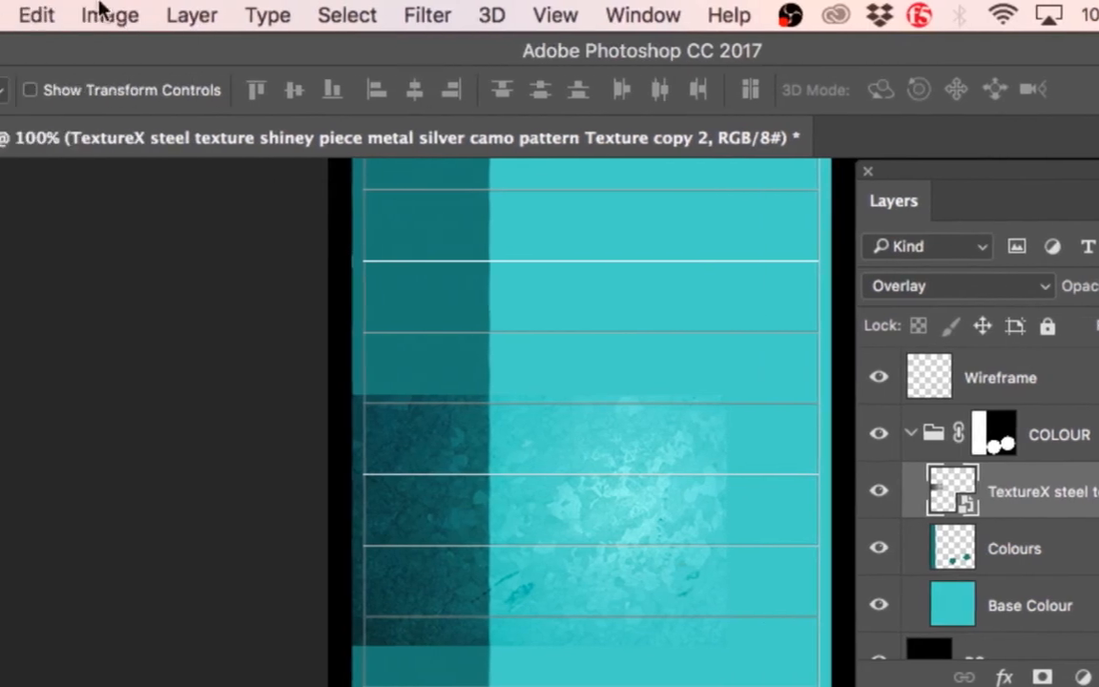
{"action": "left_click", "coordinate": [190, 16]}
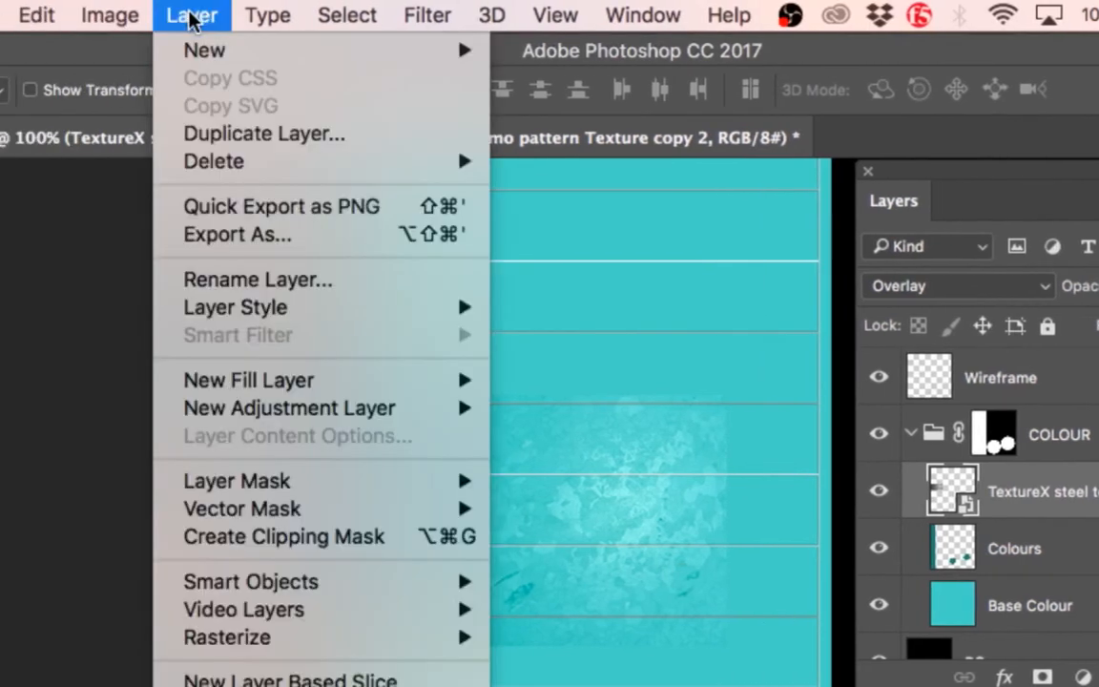
{"action": "mouse_move", "coordinate": [330, 408]}
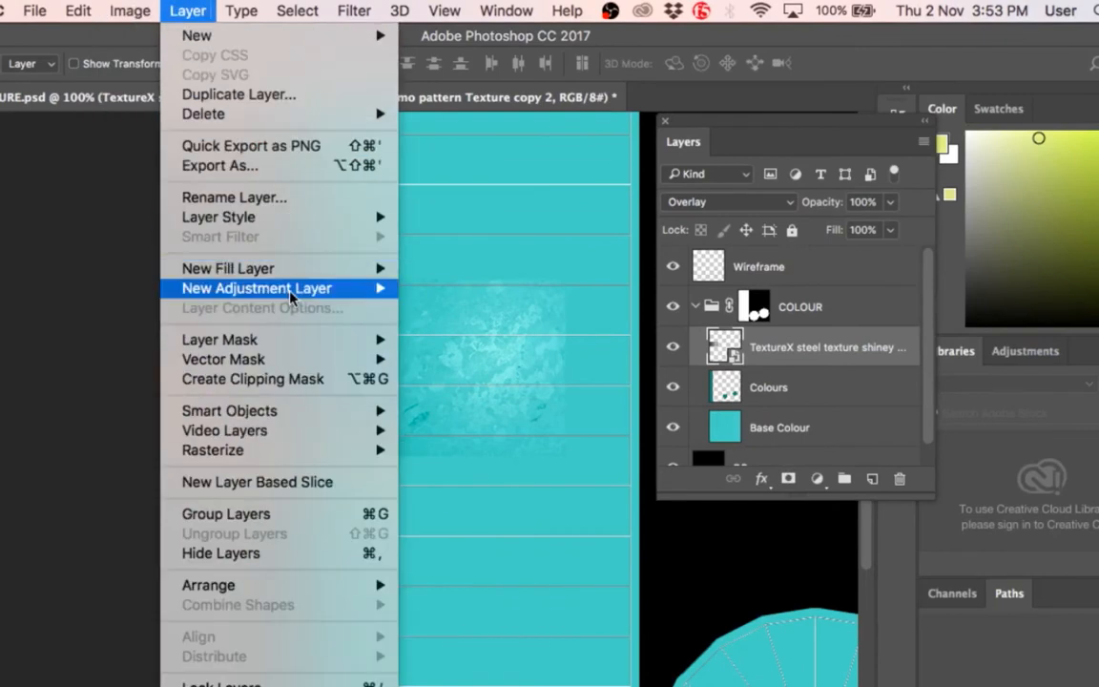
{"action": "mouse_move", "coordinate": [265, 287]}
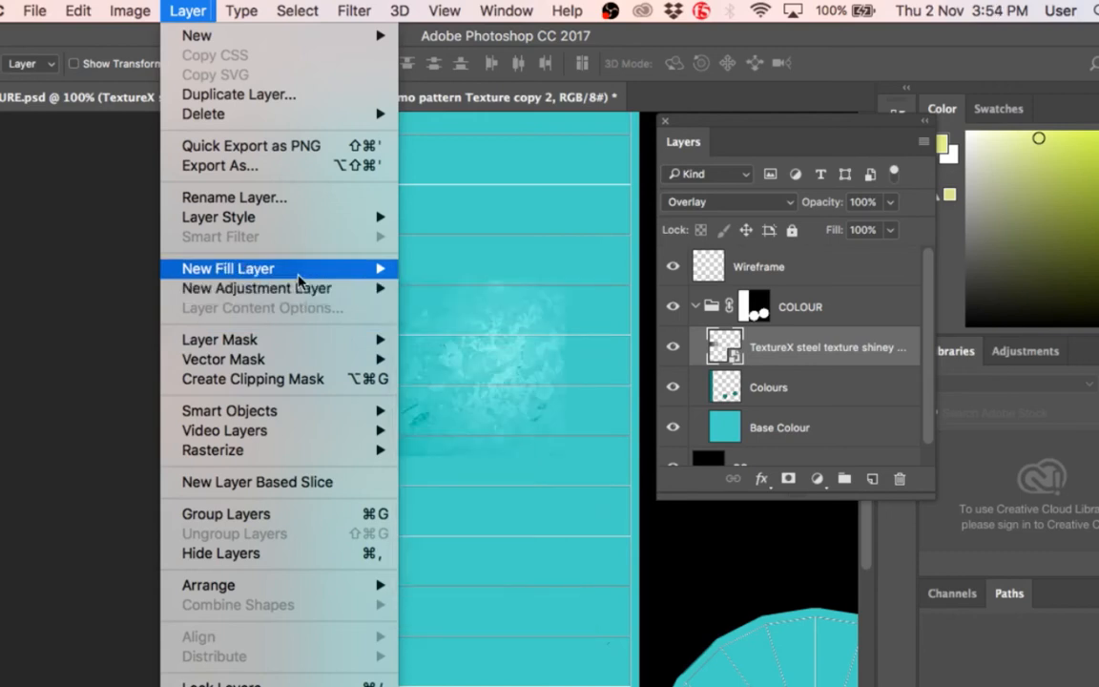
{"action": "mouse_move", "coordinate": [133, 14]}
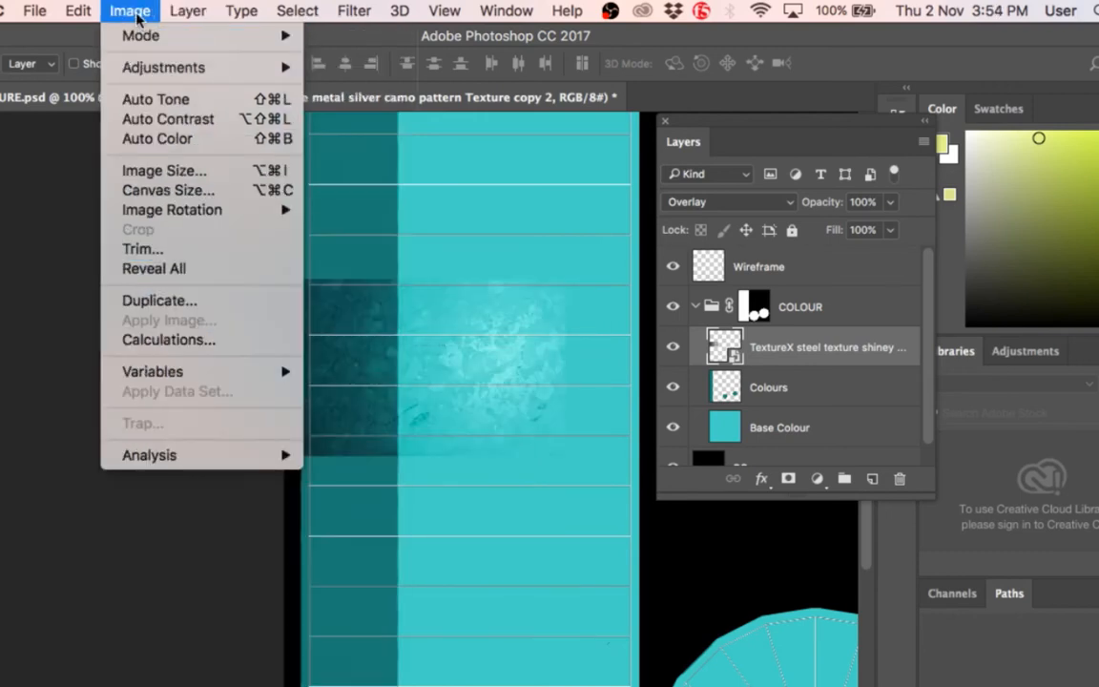
{"action": "mouse_move", "coordinate": [162, 69]}
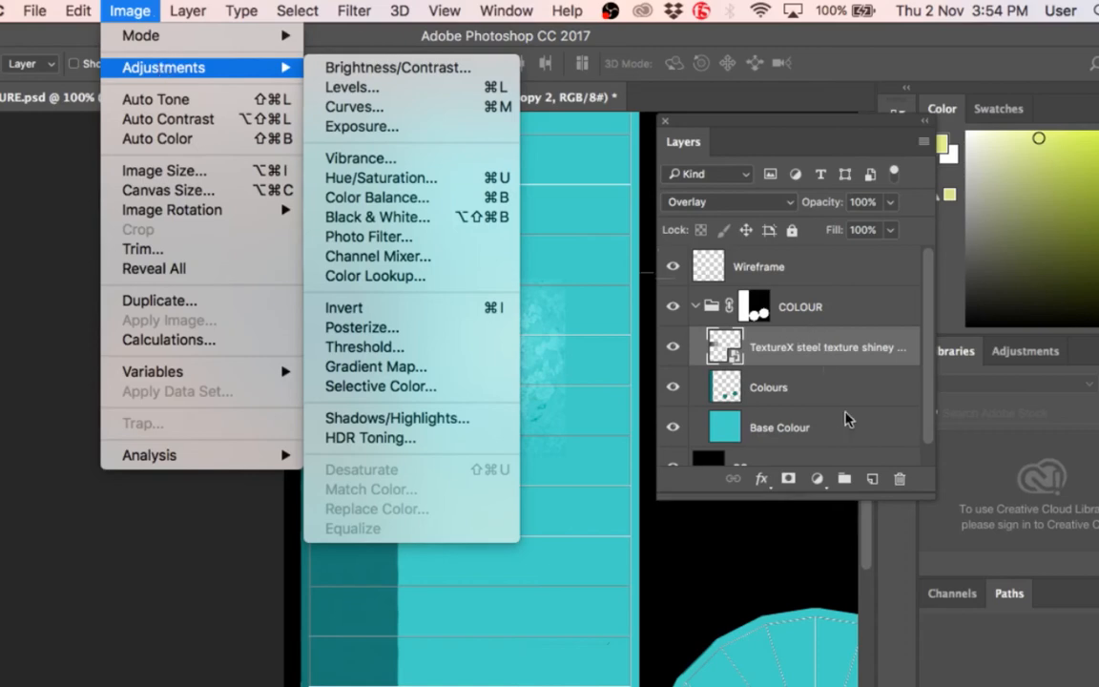
Step: Try a direct Levels adjustment with default values on the Base Colour layer
{"action": "left_click", "coordinate": [776, 392]}
{"action": "left_click", "coordinate": [811, 430]}
{"action": "left_click", "coordinate": [134, 10]}
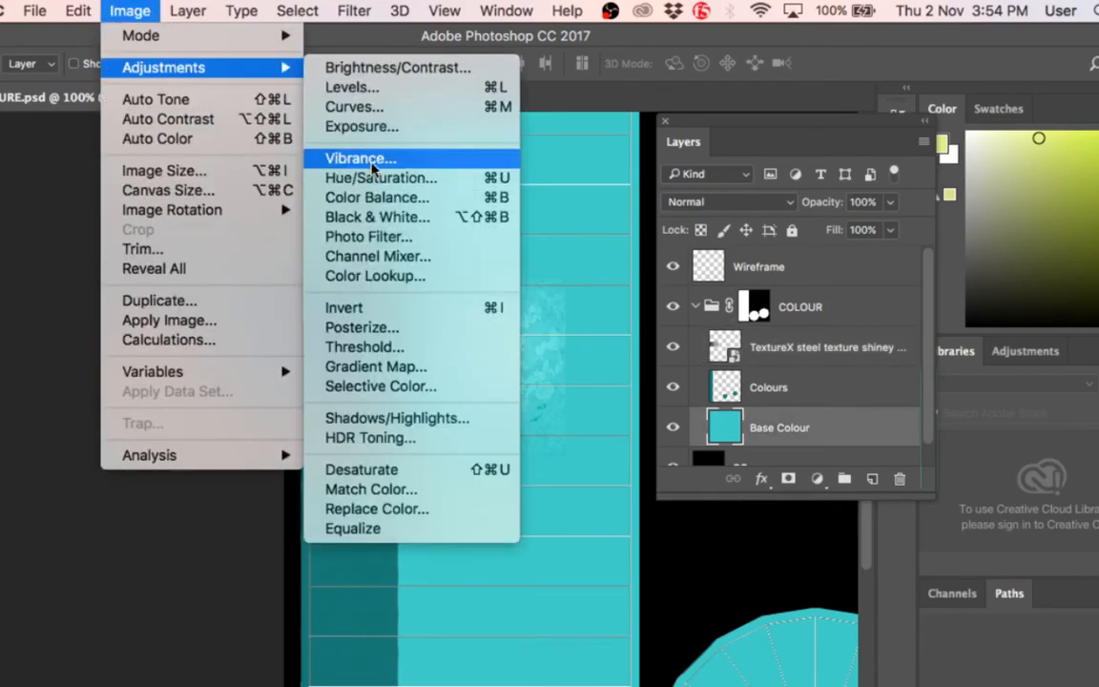
{"action": "left_click", "coordinate": [369, 92]}
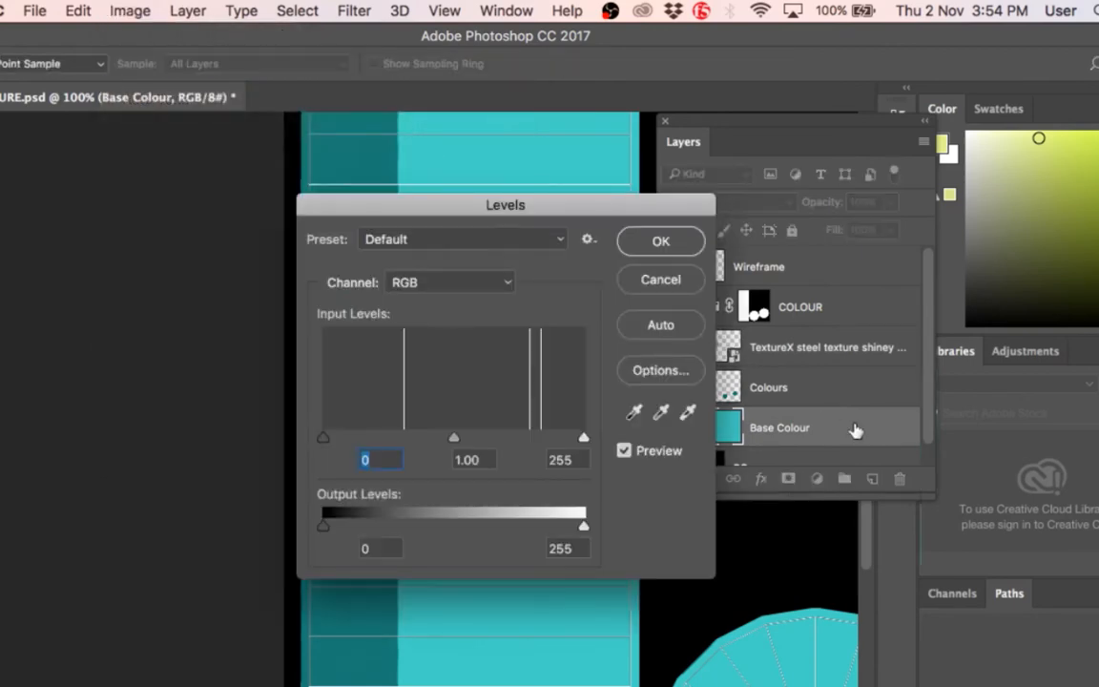
{"action": "left_click", "coordinate": [668, 242]}
{"action": "scroll", "coordinate": [829, 377], "scroll_direction": "down", "scroll_amount": 1}
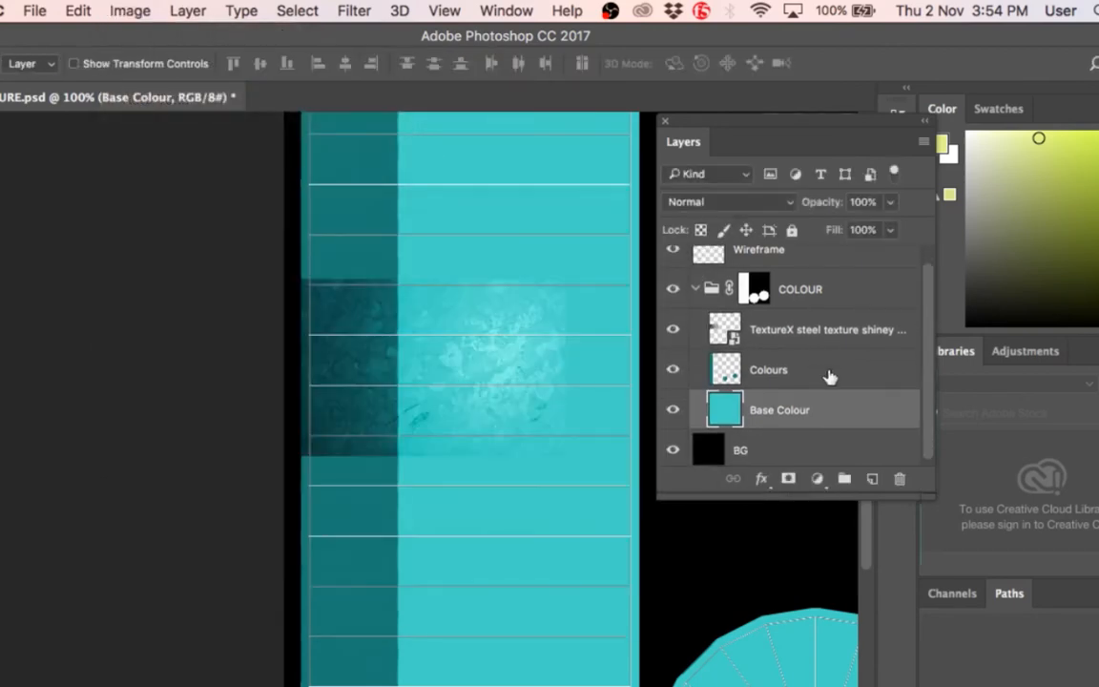
{"action": "key", "text": "super+z"}
Step: Apply Levels directly to the Colours layer twice, accepting the default values each time
{"action": "left_click", "coordinate": [820, 369]}
{"action": "left_click", "coordinate": [133, 11]}
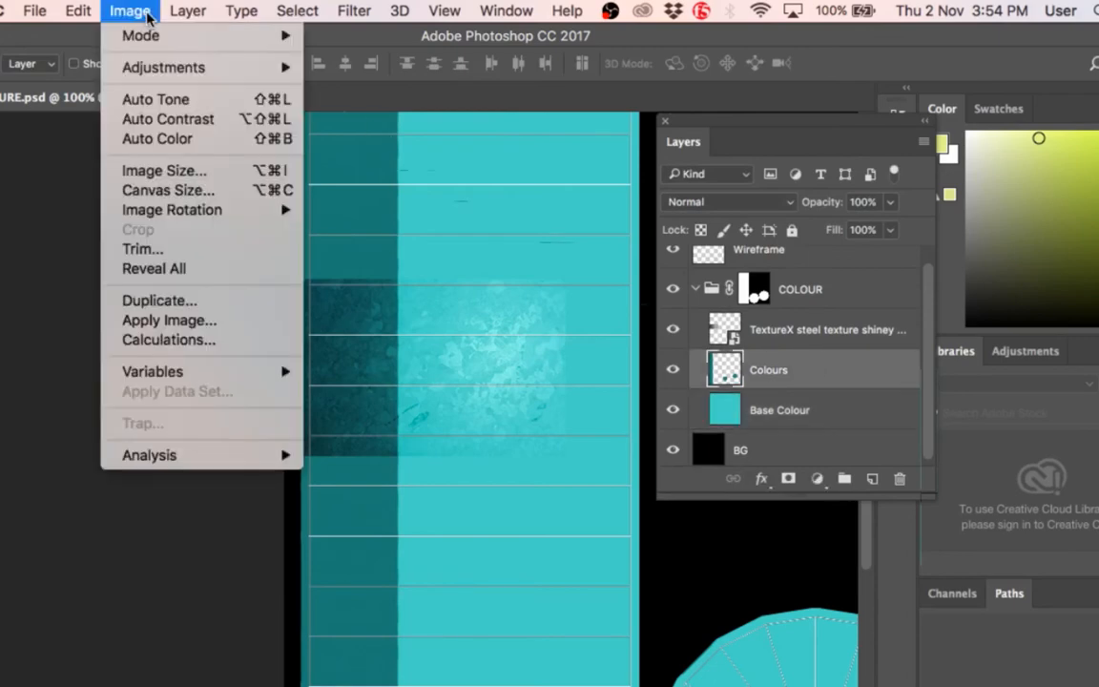
{"action": "mouse_move", "coordinate": [171, 76]}
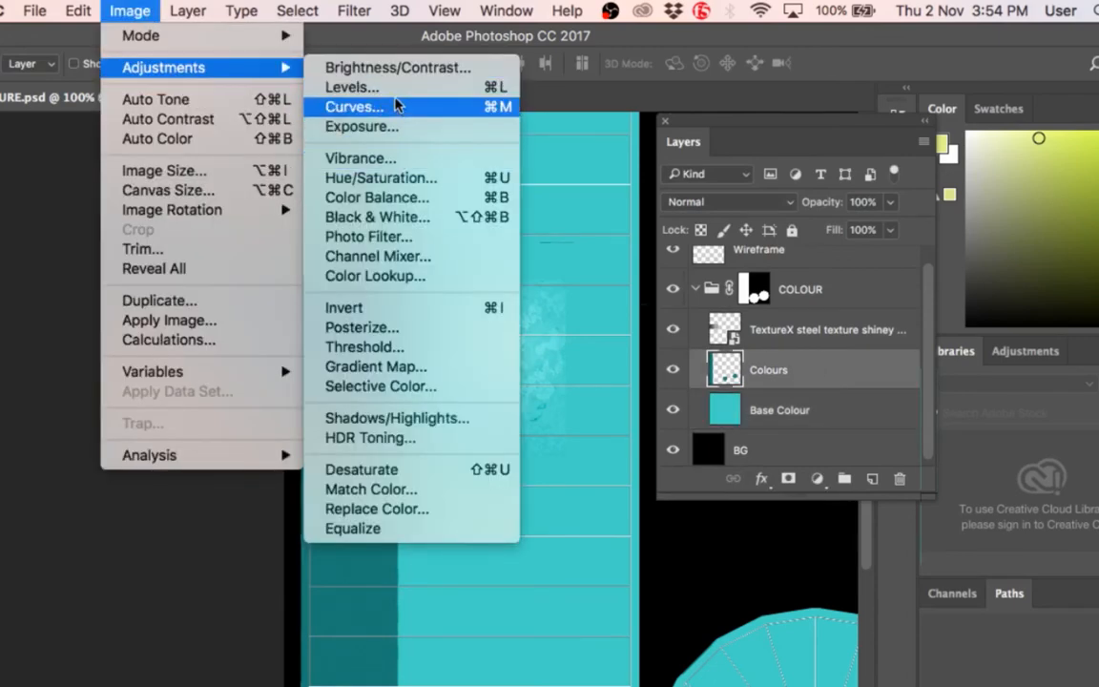
{"action": "left_click", "coordinate": [393, 87]}
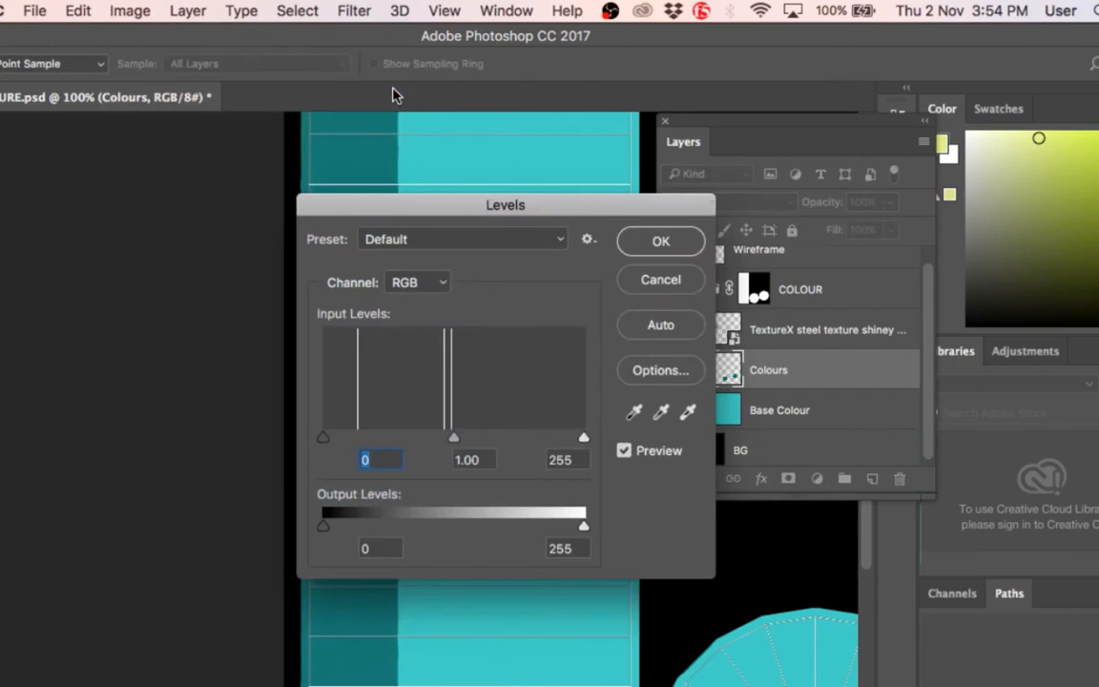
{"action": "left_click", "coordinate": [667, 240]}
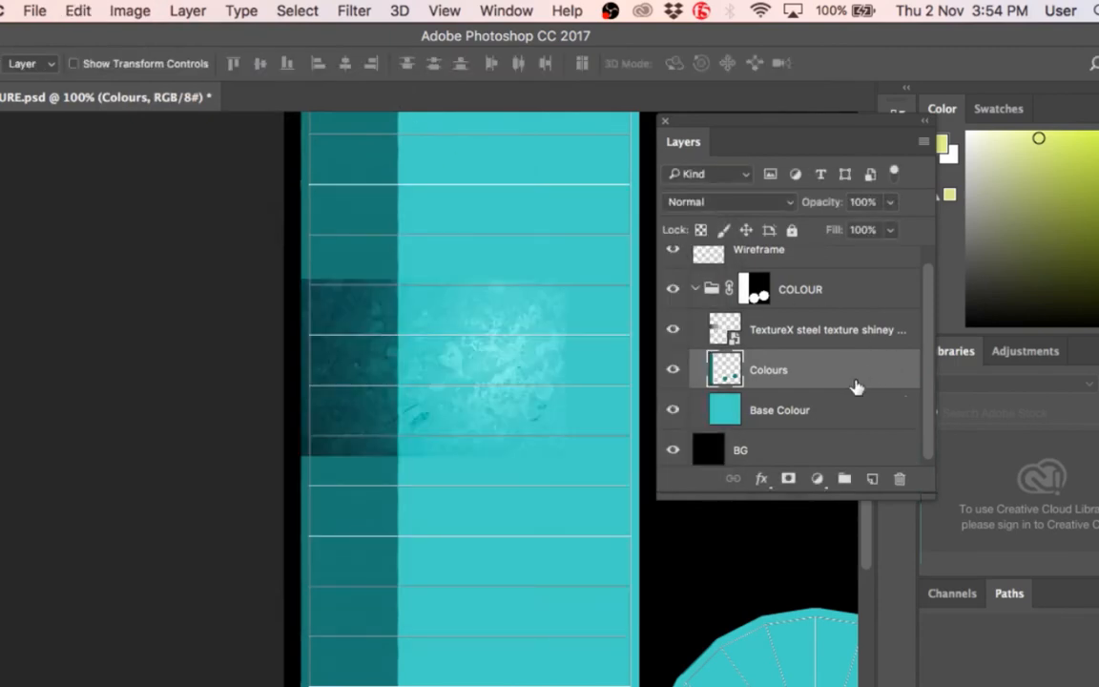
{"action": "left_click", "coordinate": [133, 11]}
{"action": "mouse_move", "coordinate": [150, 73]}
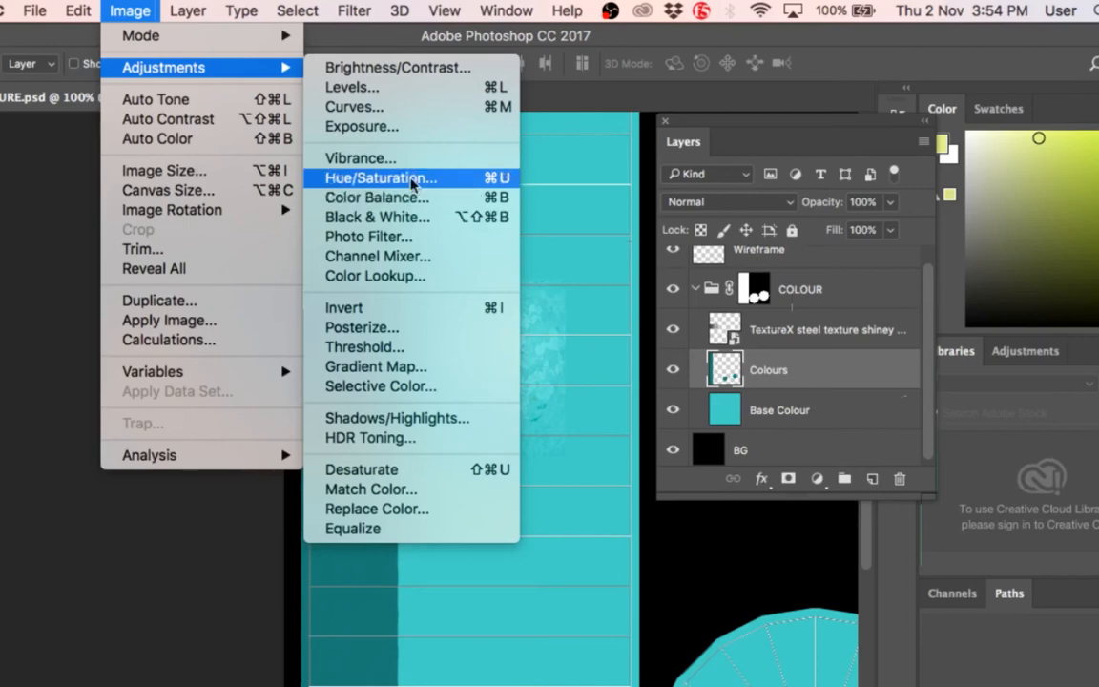
{"action": "left_click", "coordinate": [353, 86]}
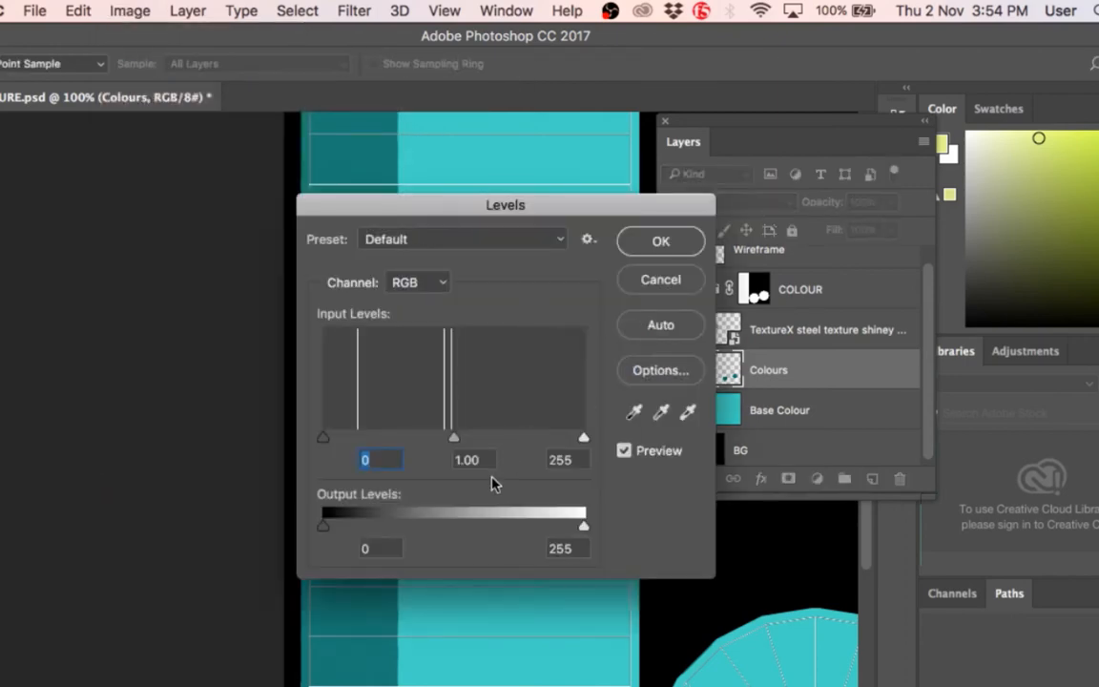
{"action": "left_click", "coordinate": [664, 242]}
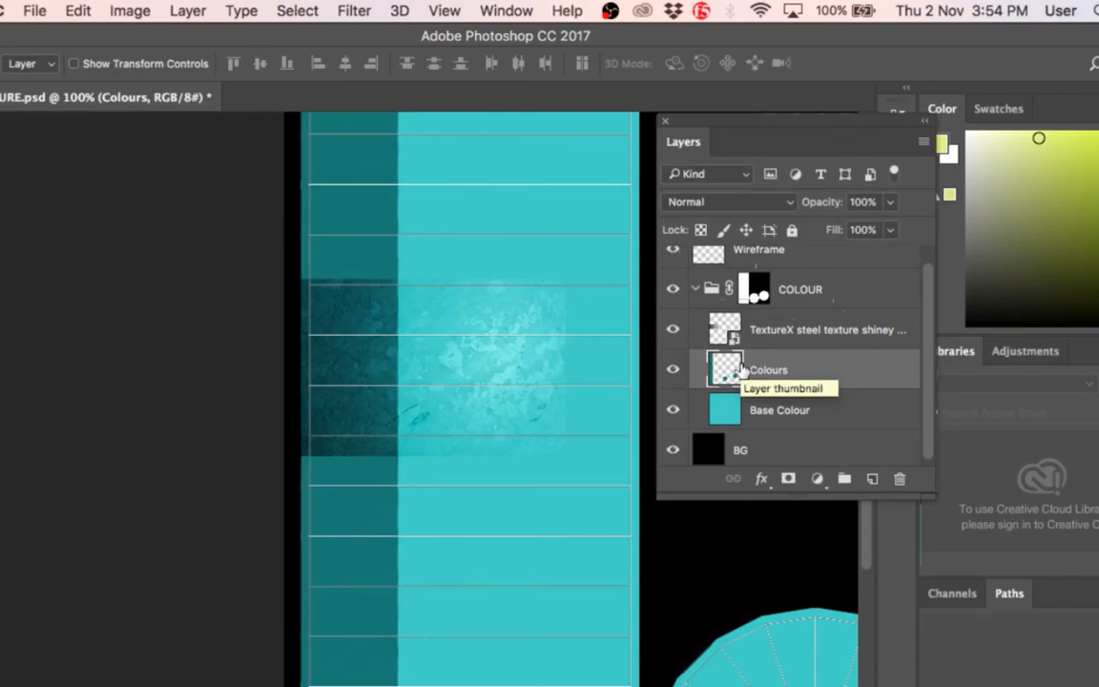
Step: Add a Levels adjustment layer named Levels 1 above the Colours layer, and move its settings clear of the layer list
{"action": "left_click", "coordinate": [188, 11]}
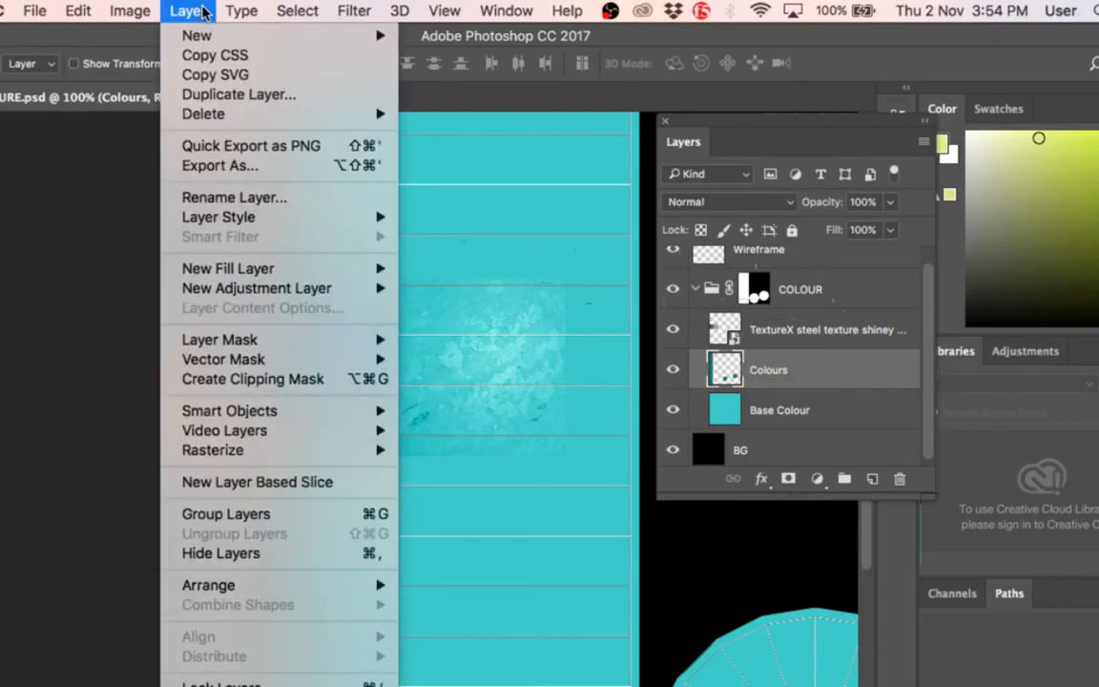
{"action": "mouse_move", "coordinate": [372, 287]}
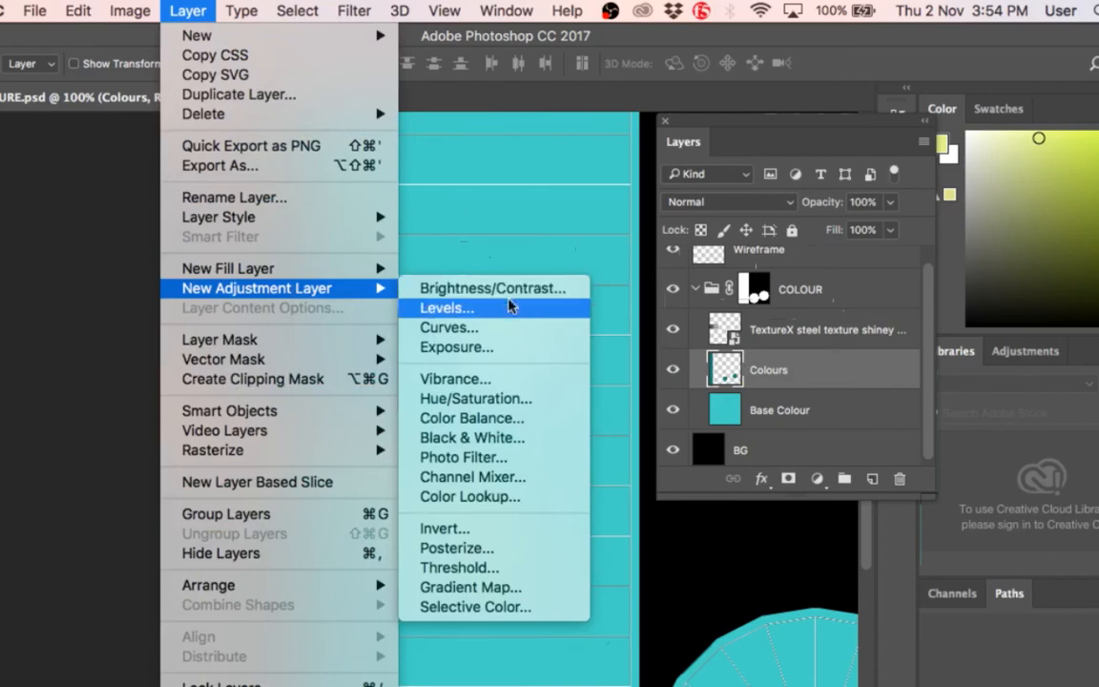
{"action": "left_click", "coordinate": [505, 308]}
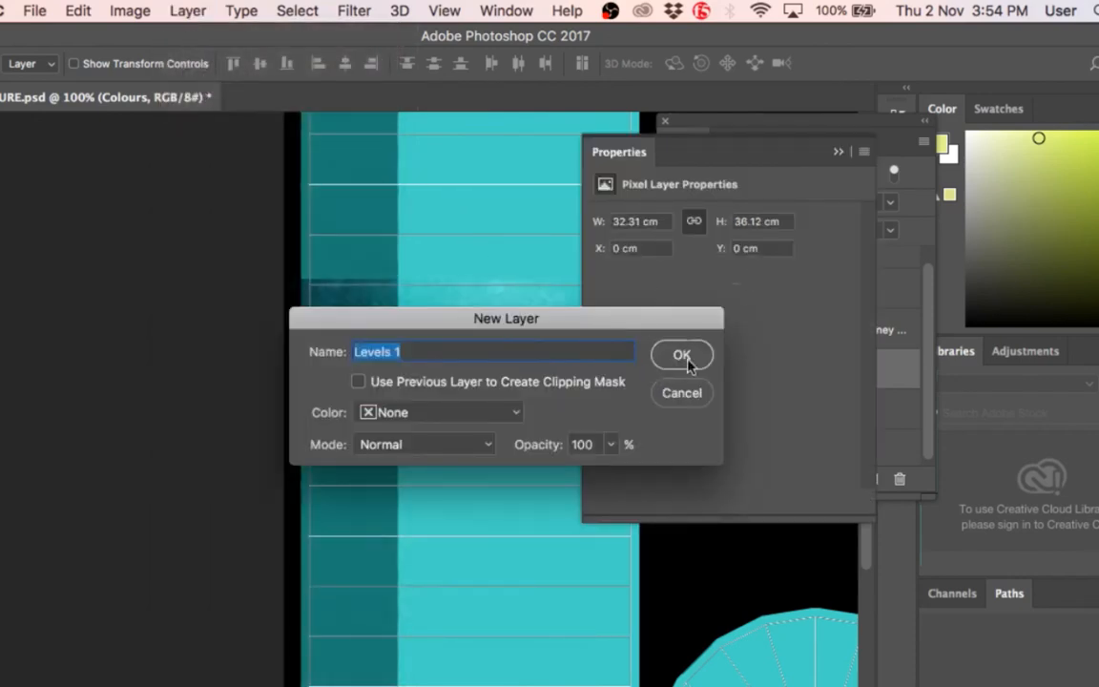
{"action": "left_click", "coordinate": [682, 356]}
{"action": "left_click_drag", "start_coordinate": [658, 143], "coordinate": [269, 122]}
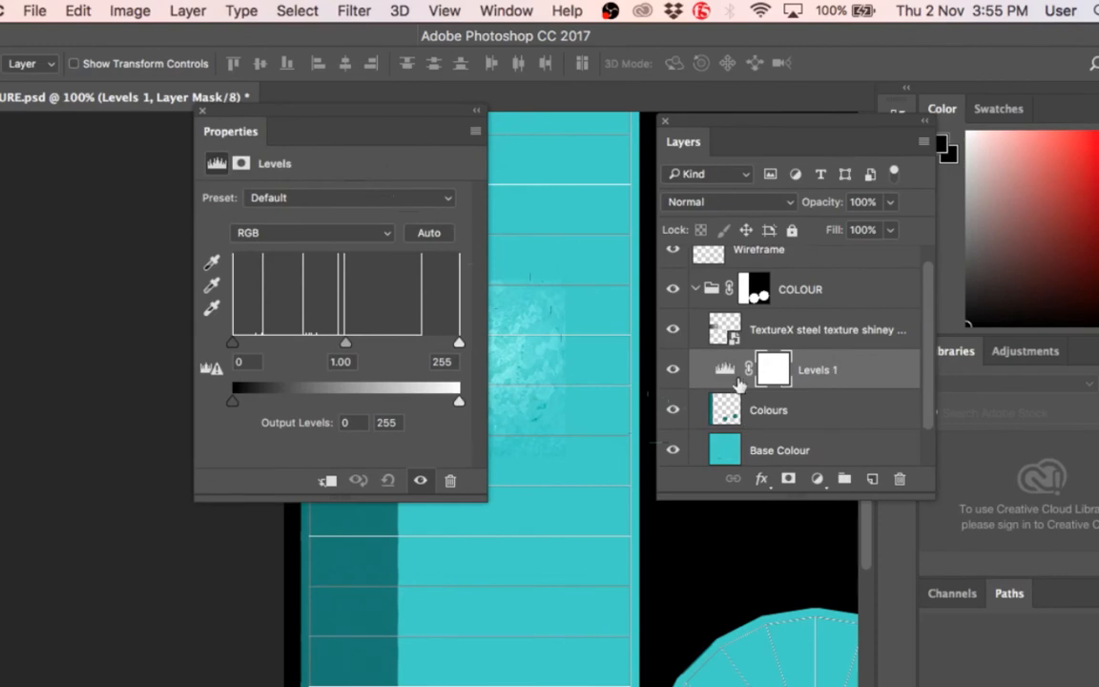
Step: Switch the Levels 1 adjustment layer's visibility off and on twice to compare the strip with and without it
{"action": "left_click", "coordinate": [672, 370]}
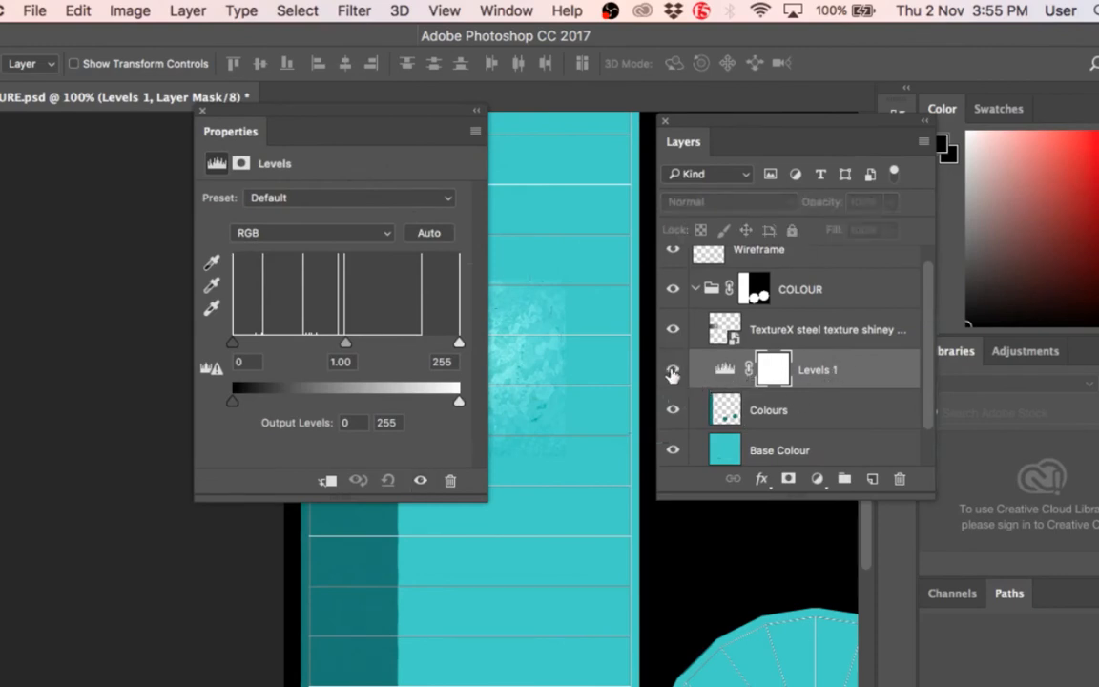
{"action": "left_click", "coordinate": [671, 372]}
{"action": "left_click", "coordinate": [672, 372]}
{"action": "left_click", "coordinate": [671, 372]}
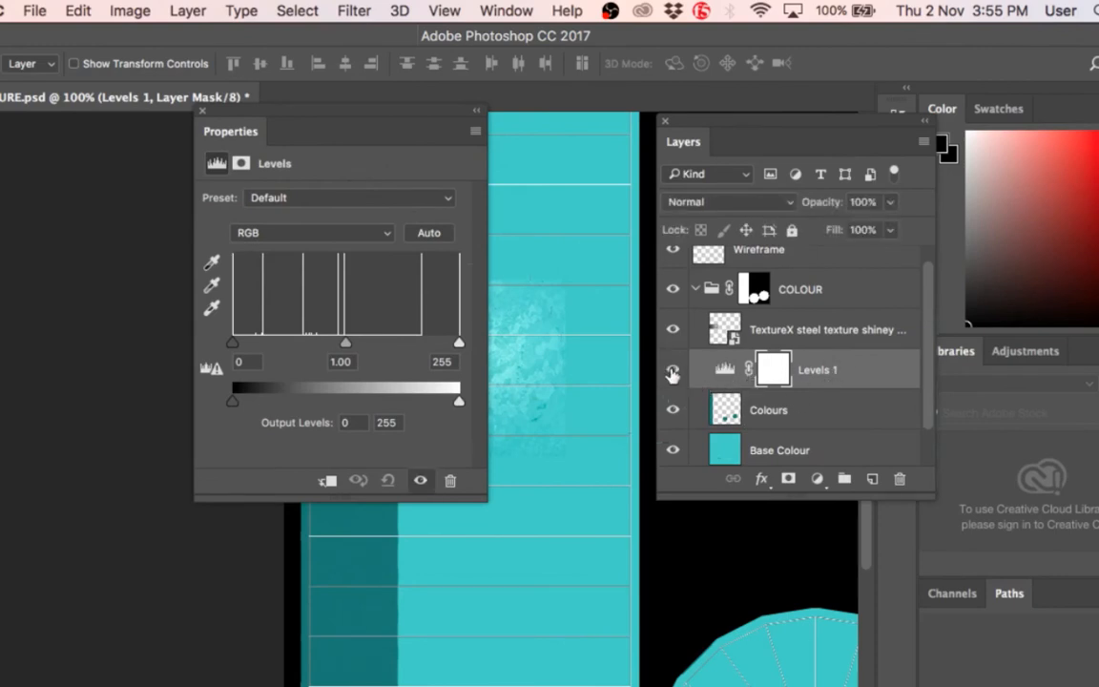
Step: Close the Levels 1 settings, reopen them from the adjustment layer, and close them again
{"action": "left_click", "coordinate": [203, 111]}
{"action": "double_click", "coordinate": [694, 370]}
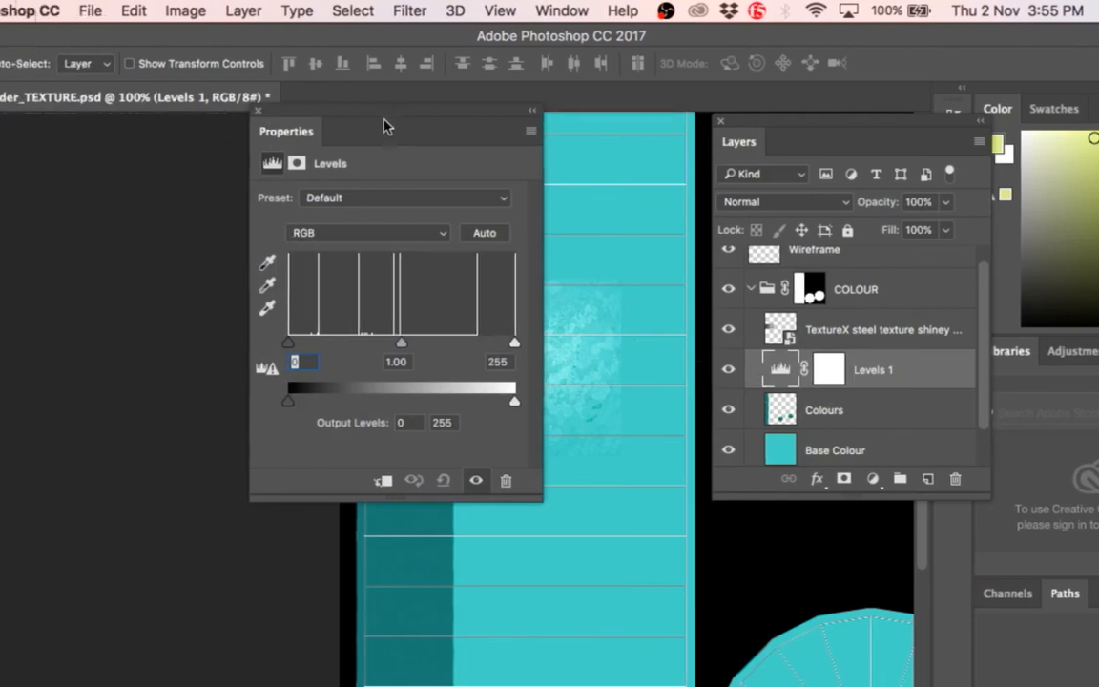
{"action": "left_click", "coordinate": [257, 111]}
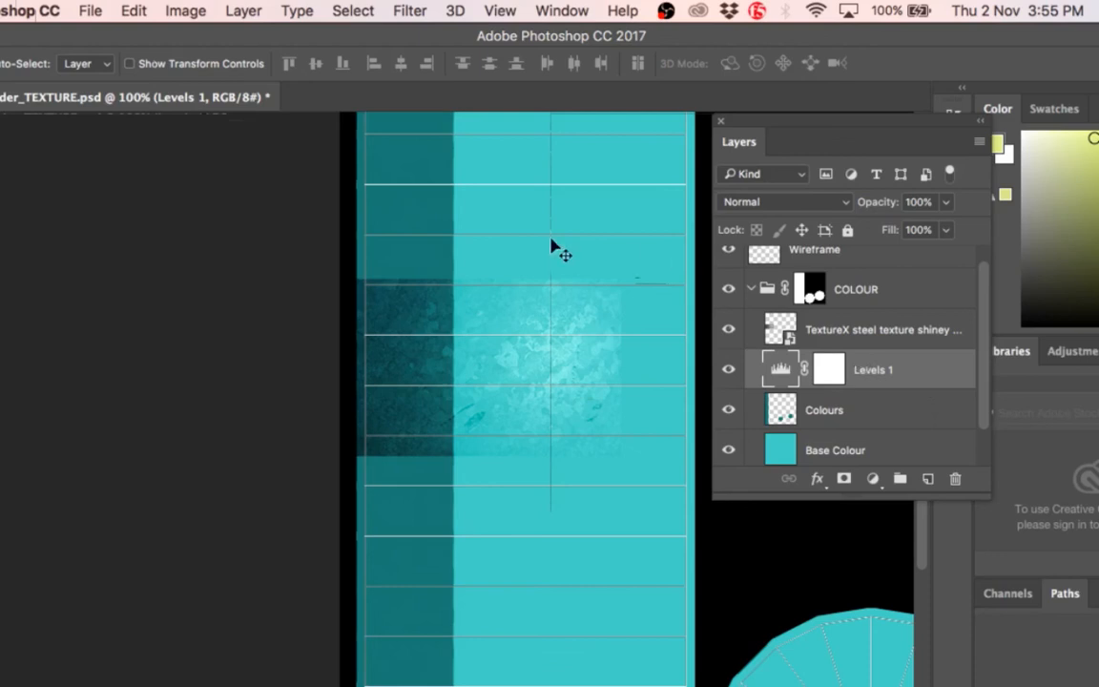
Step: Paint black (000000) with the Brush on the COLOUR group's mask to hide part of the strip over the steel texture
{"action": "key", "text": "e"}
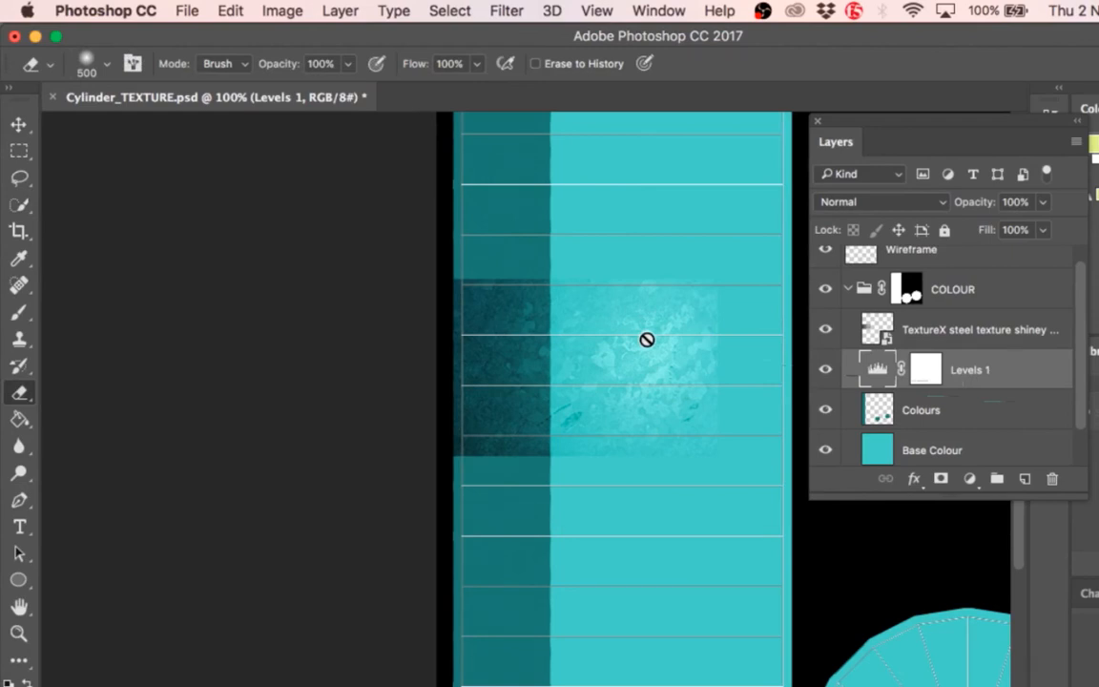
{"action": "left_click", "coordinate": [907, 288]}
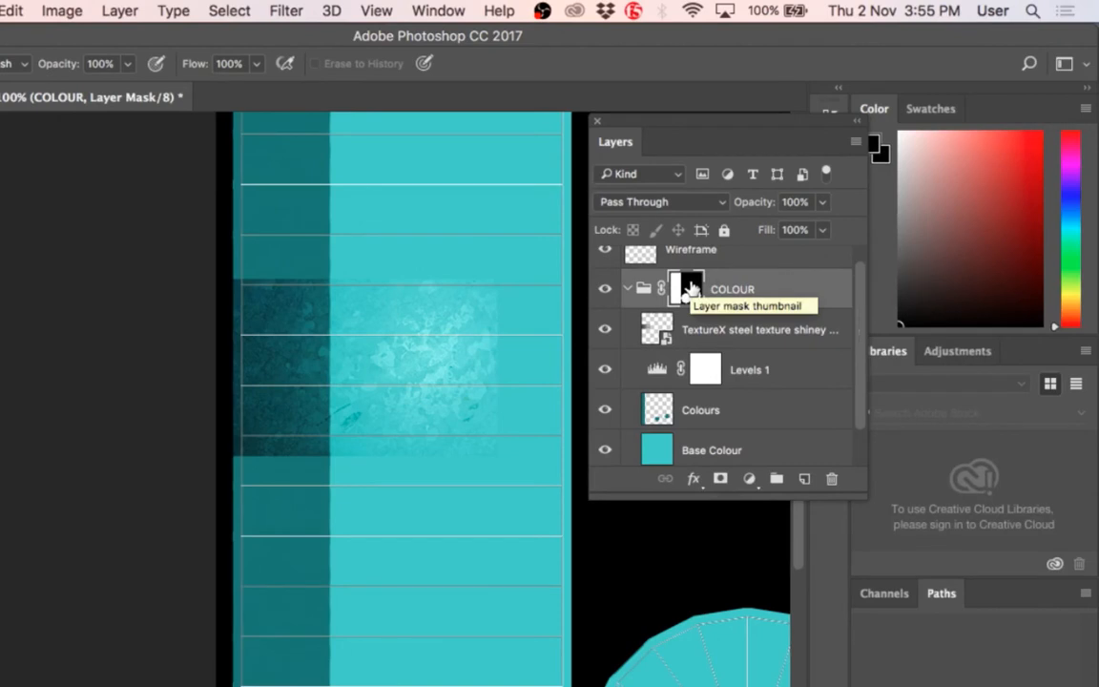
{"action": "left_click", "coordinate": [690, 287]}
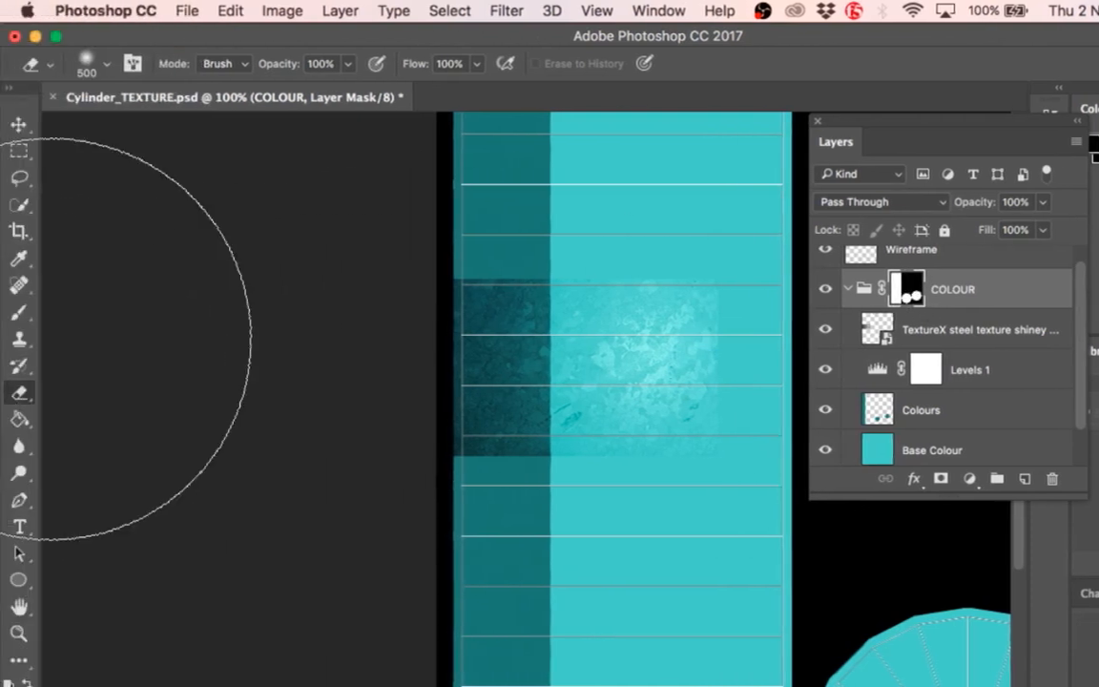
{"action": "left_click", "coordinate": [19, 313]}
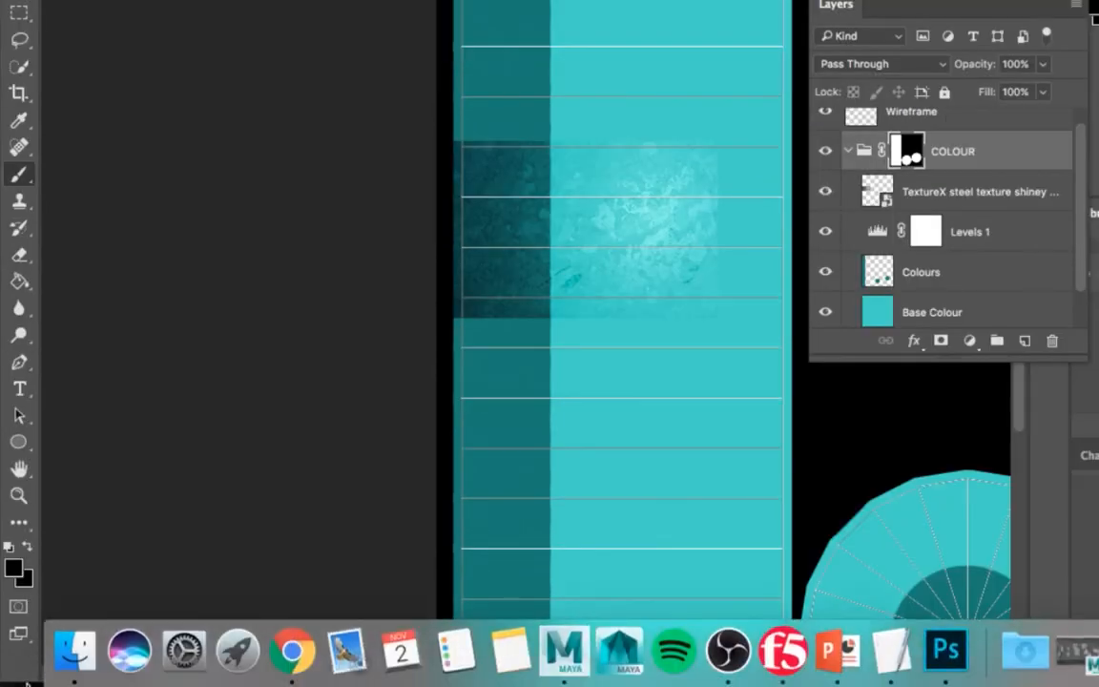
{"action": "left_click", "coordinate": [14, 569]}
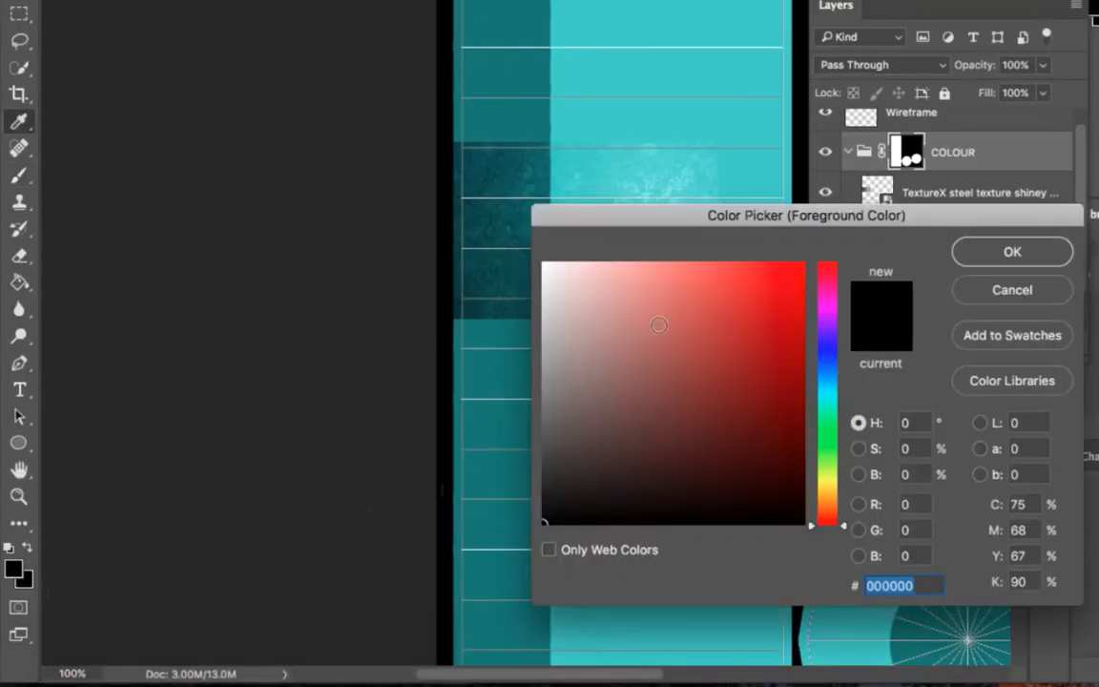
{"action": "left_click", "coordinate": [987, 267]}
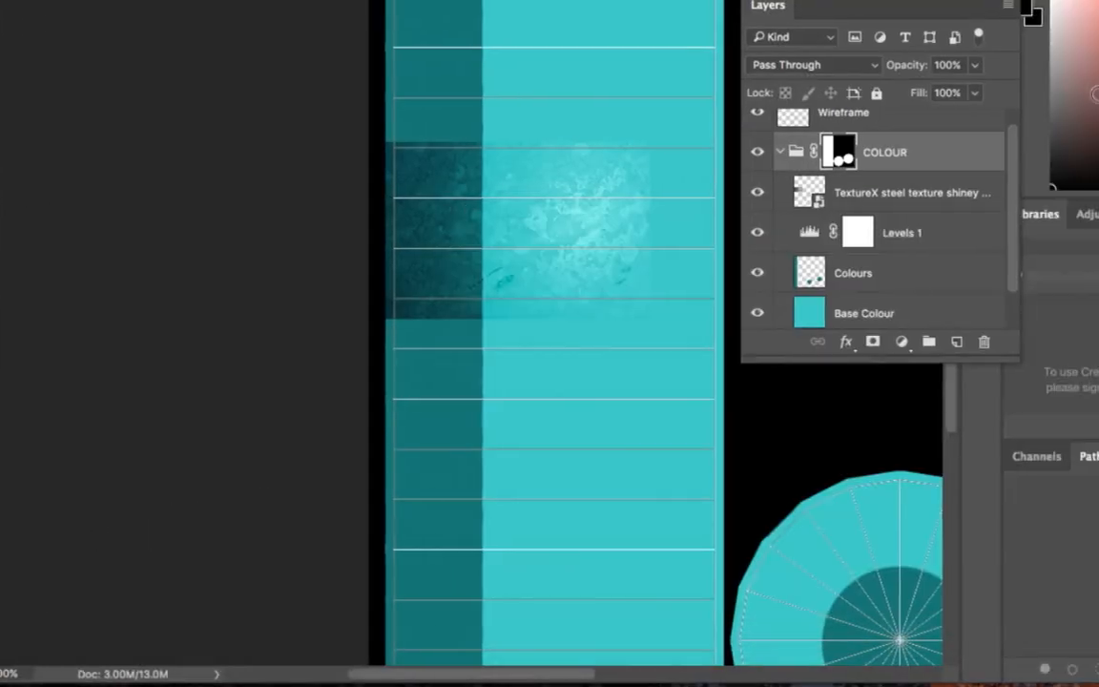
{"action": "mouse_move", "coordinate": [658, 137]}
{"action": "left_mouse_down"}
{"action": "mouse_move", "coordinate": [627, 138]}
{"action": "mouse_move", "coordinate": [599, 187]}
{"action": "mouse_move", "coordinate": [624, 221]}
{"action": "mouse_move", "coordinate": [641, 136]}
{"action": "mouse_move", "coordinate": [659, 191]}
{"action": "mouse_move", "coordinate": [629, 269]}
{"action": "left_mouse_up"}
{"action": "mouse_move", "coordinate": [620, 259]}
{"action": "left_mouse_down"}
{"action": "mouse_move", "coordinate": [581, 63]}
{"action": "mouse_move", "coordinate": [633, 102]}
{"action": "mouse_move", "coordinate": [597, 107]}
{"action": "mouse_move", "coordinate": [646, 114]}
{"action": "mouse_move", "coordinate": [624, 57]}
{"action": "mouse_move", "coordinate": [561, 186]}
{"action": "mouse_move", "coordinate": [632, 297]}
{"action": "mouse_move", "coordinate": [610, 284]}
{"action": "mouse_move", "coordinate": [643, 254]}
{"action": "left_mouse_up"}
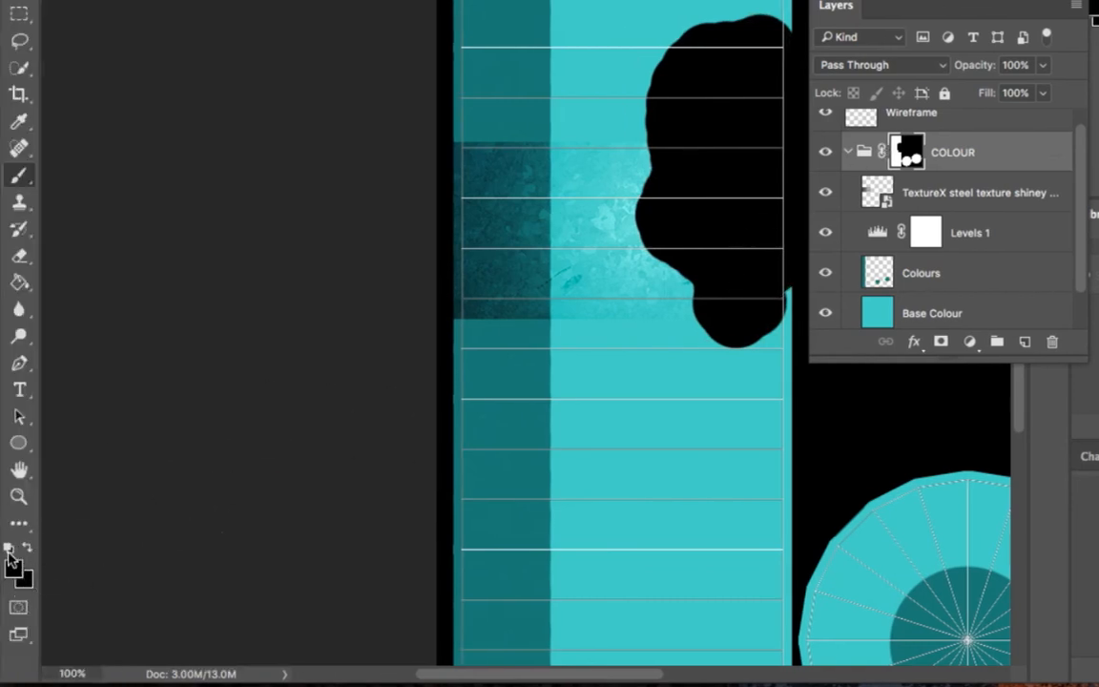
Step: Paint white on the COLOUR mask to reveal the strip and spill onto the black background, collapsing the layer list out of the way
{"action": "left_click", "coordinate": [9, 550]}
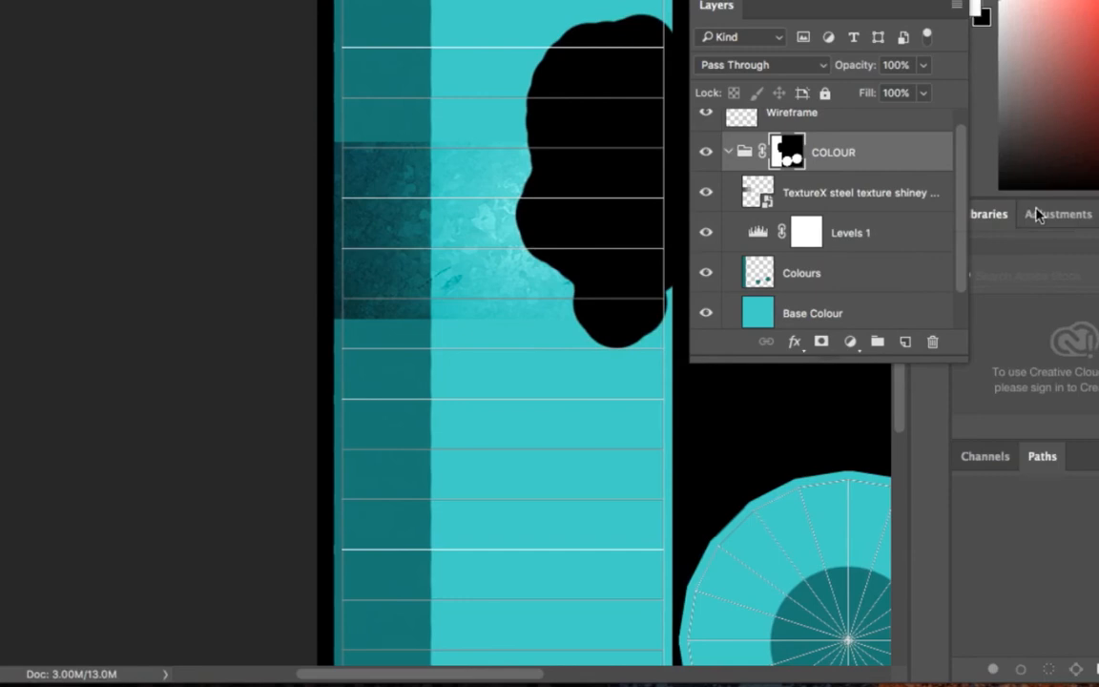
{"action": "mouse_move", "coordinate": [737, 211]}
{"action": "left_mouse_down"}
{"action": "mouse_move", "coordinate": [678, 245]}
{"action": "mouse_move", "coordinate": [695, 184]}
{"action": "mouse_move", "coordinate": [684, 92]}
{"action": "left_mouse_up"}
{"action": "mouse_move", "coordinate": [564, 94]}
{"action": "left_mouse_down"}
{"action": "mouse_move", "coordinate": [550, 19]}
{"action": "mouse_move", "coordinate": [614, 64]}
{"action": "mouse_move", "coordinate": [617, 32]}
{"action": "mouse_move", "coordinate": [668, 65]}
{"action": "mouse_move", "coordinate": [685, 60]}
{"action": "mouse_move", "coordinate": [682, 184]}
{"action": "mouse_move", "coordinate": [635, 104]}
{"action": "mouse_move", "coordinate": [642, 94]}
{"action": "mouse_move", "coordinate": [640, 315]}
{"action": "mouse_move", "coordinate": [586, 301]}
{"action": "mouse_move", "coordinate": [579, 186]}
{"action": "mouse_move", "coordinate": [594, 239]}
{"action": "left_mouse_up"}
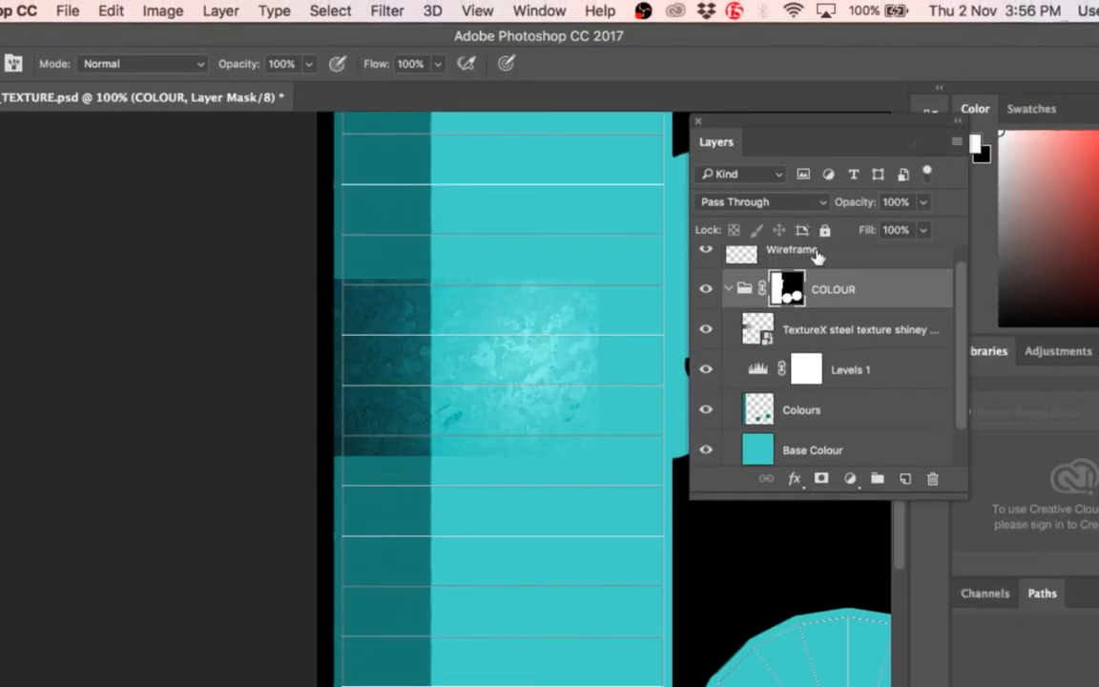
{"action": "left_click_drag", "start_coordinate": [777, 122], "coordinate": [925, 107]}
{"action": "mouse_move", "coordinate": [683, 322]}
{"action": "left_mouse_down"}
{"action": "mouse_move", "coordinate": [687, 284]}
{"action": "mouse_move", "coordinate": [715, 236]}
{"action": "left_mouse_up"}
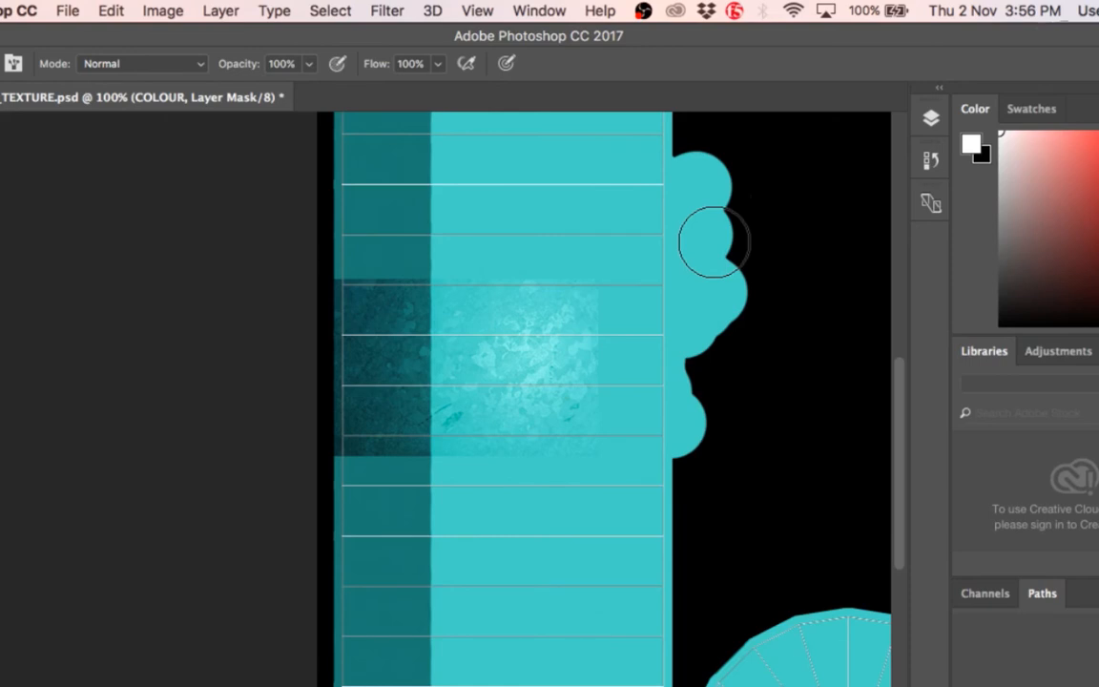
Step: Undo the white mask strokes painted outside the strip
{"action": "key", "text": "super+z"}
{"action": "key", "text": "super+z"}
{"action": "key", "text": "super+z"}
{"action": "key", "text": "super+z"}
{"action": "key", "text": "alt+super+z"}
{"action": "key", "text": "alt+super+z"}
{"action": "key", "text": "alt+super+z"}
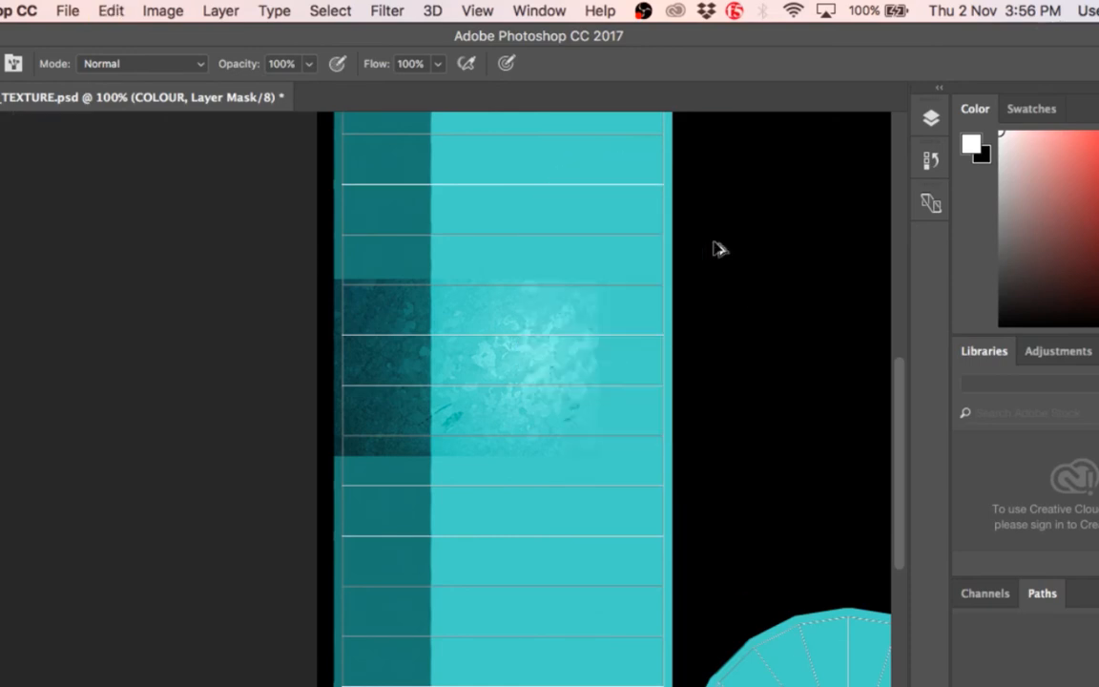
Step: Reopen the layer list, select Levels 1, and compare the direct image adjustments with the available adjustment layer types
{"action": "left_click", "coordinate": [931, 117]}
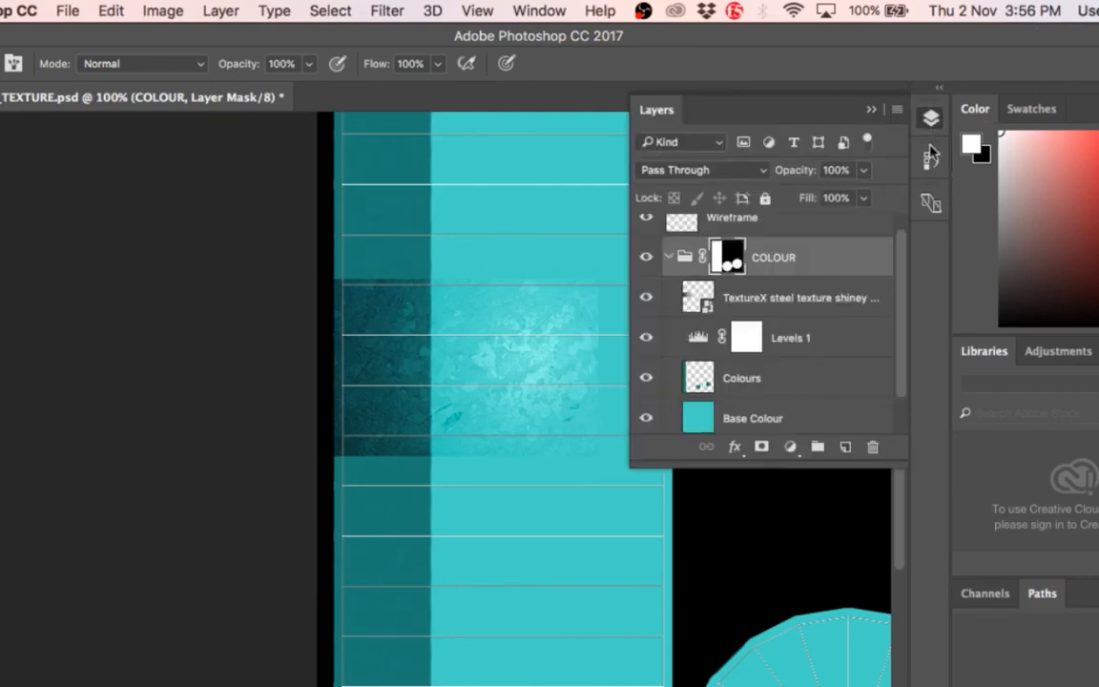
{"action": "left_click", "coordinate": [824, 343]}
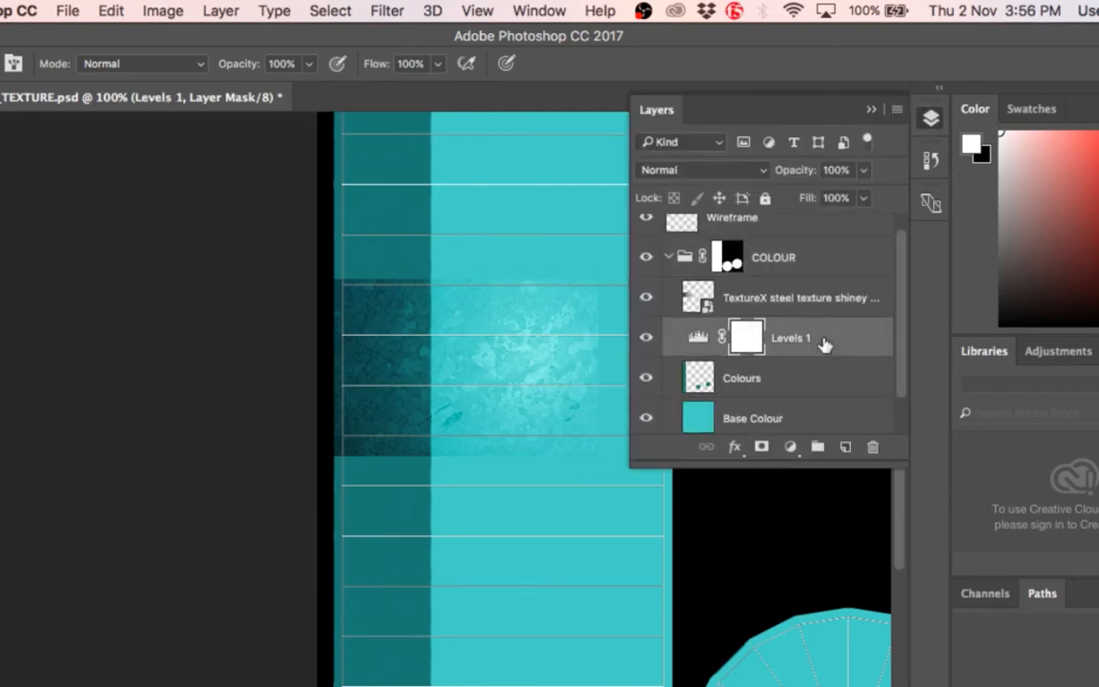
{"action": "left_click", "coordinate": [162, 11]}
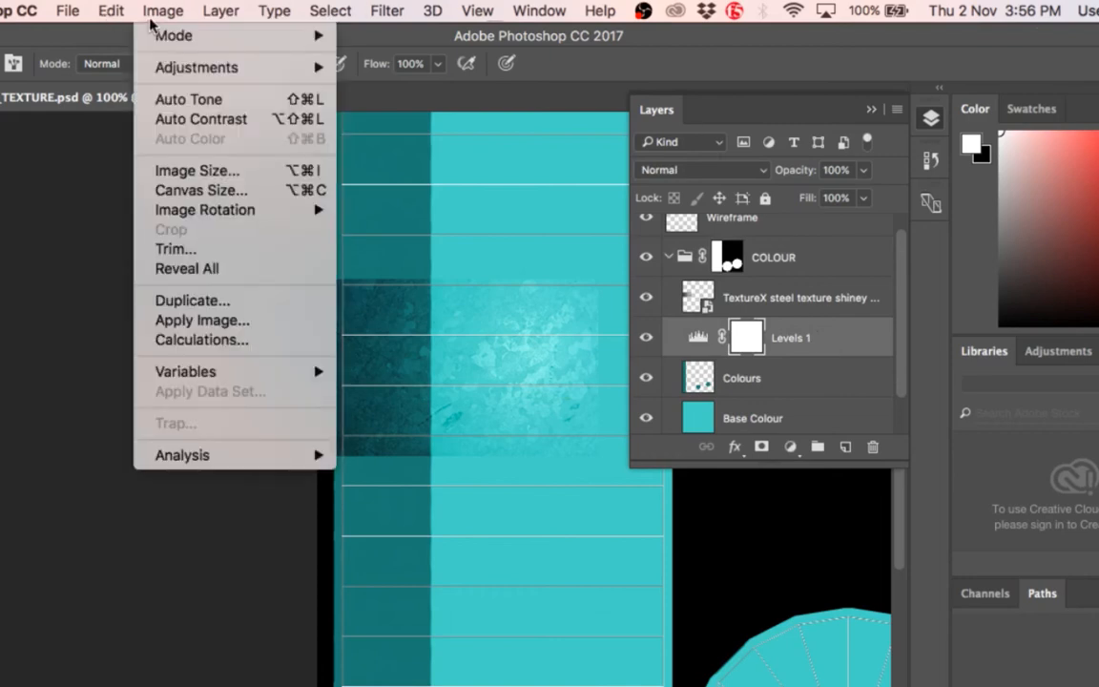
{"action": "mouse_move", "coordinate": [233, 76]}
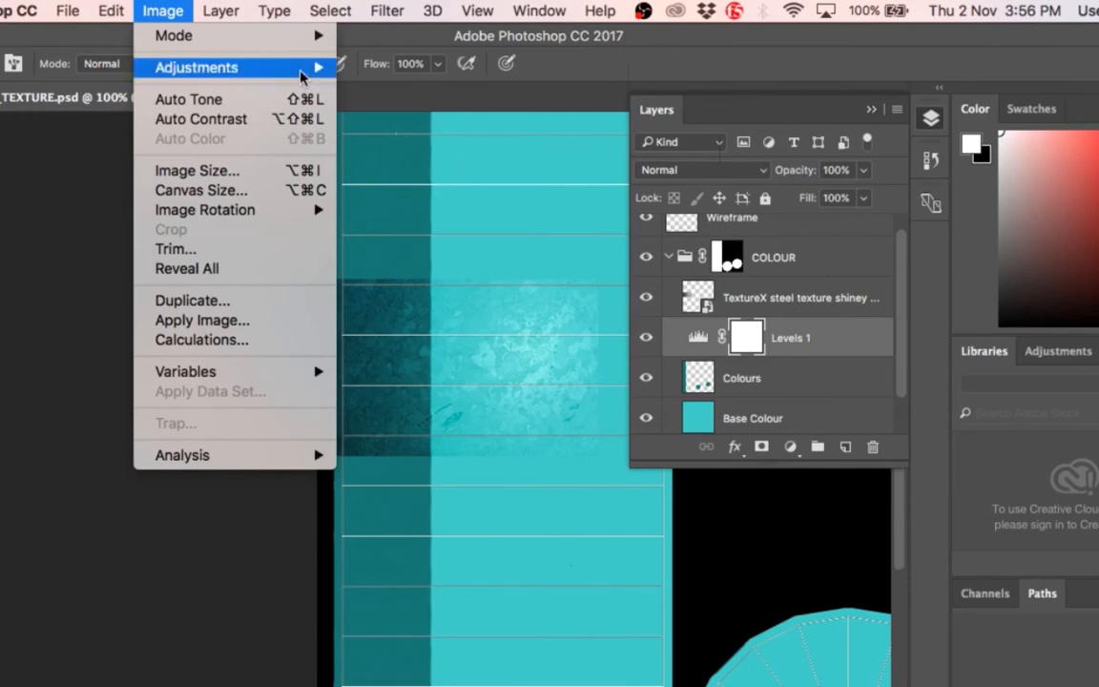
{"action": "mouse_move", "coordinate": [277, 69]}
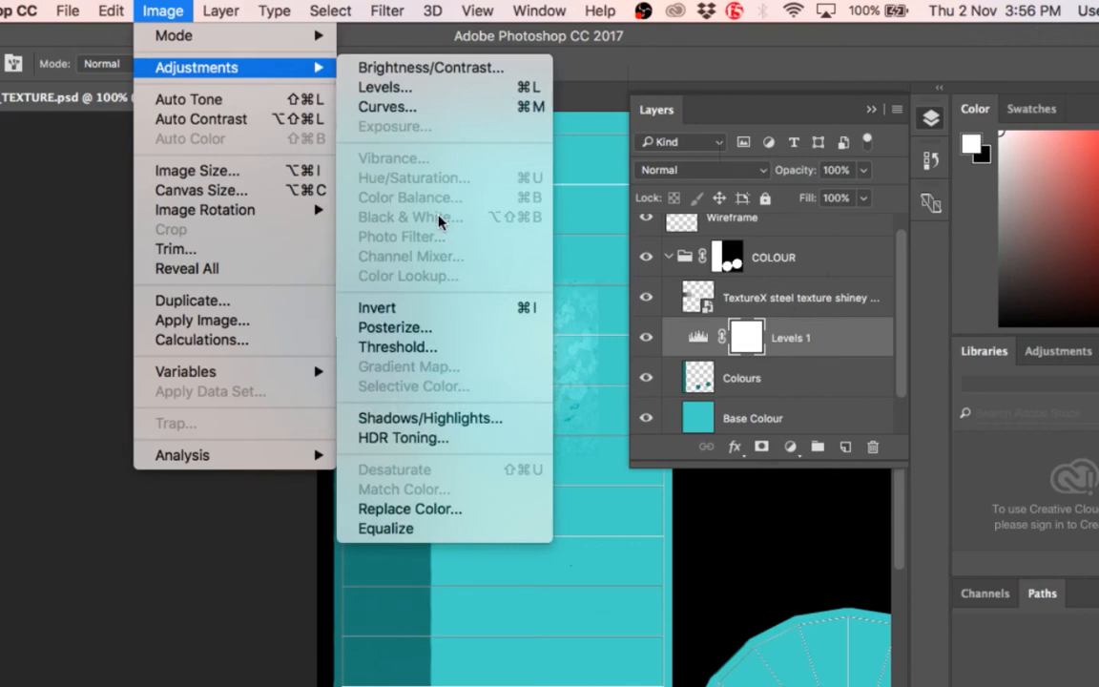
{"action": "mouse_move", "coordinate": [221, 11]}
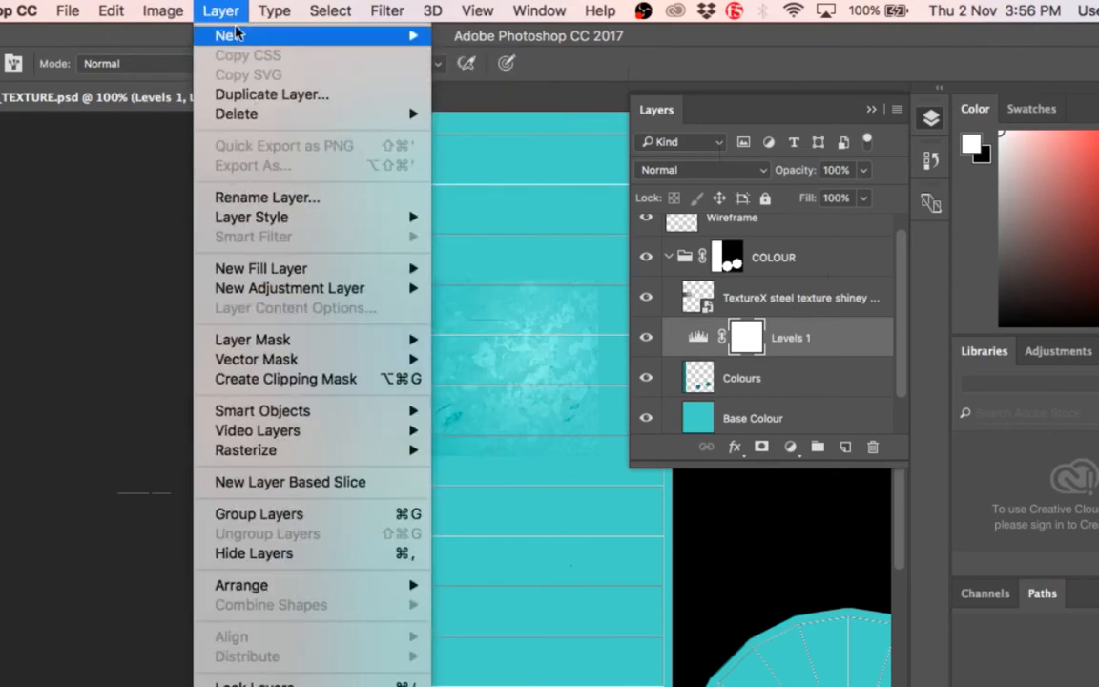
{"action": "left_click", "coordinate": [802, 373]}
{"action": "left_click", "coordinate": [801, 375]}
{"action": "left_click", "coordinate": [808, 339]}
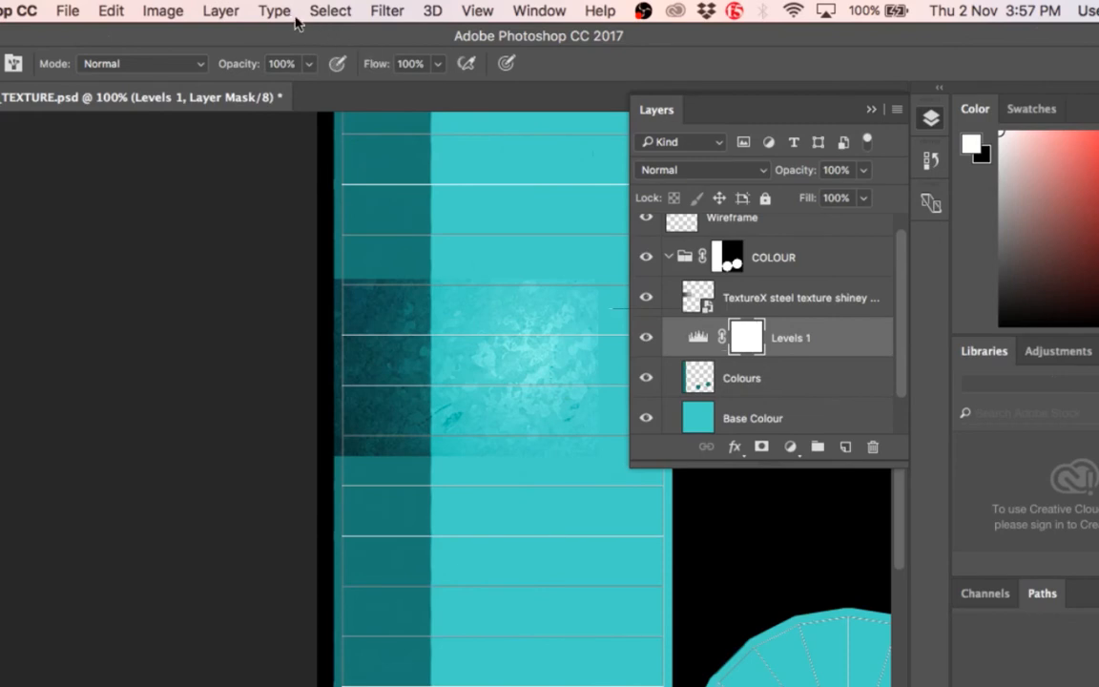
{"action": "left_click", "coordinate": [210, 13]}
{"action": "mouse_move", "coordinate": [190, 68]}
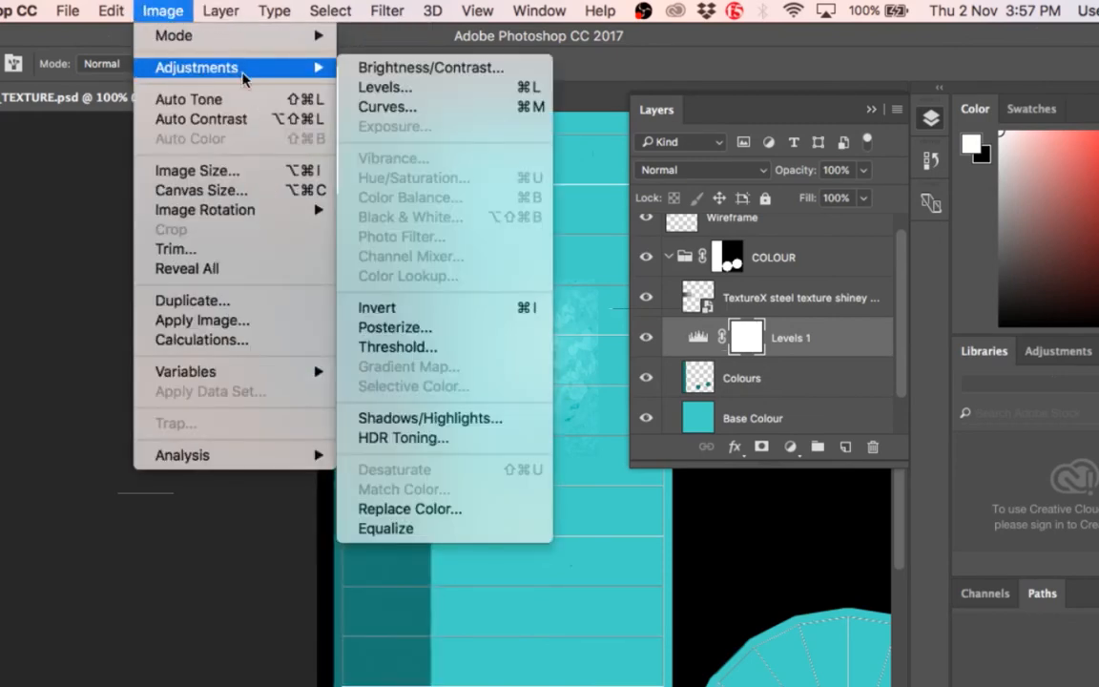
{"action": "mouse_move", "coordinate": [220, 12]}
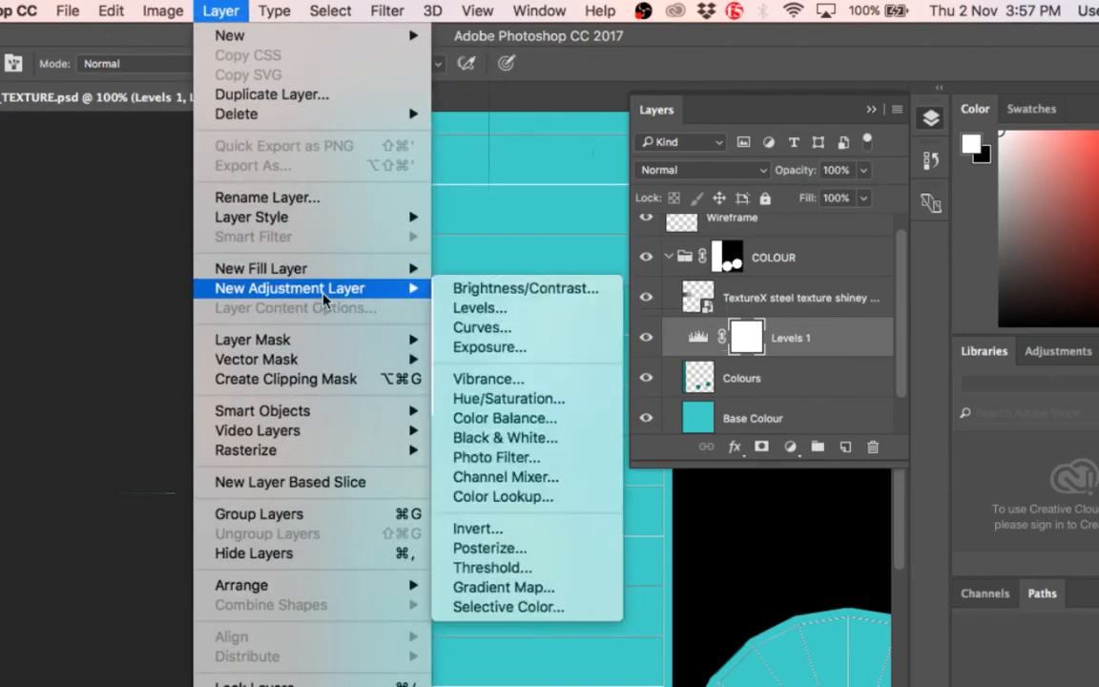
{"action": "mouse_move", "coordinate": [314, 288]}
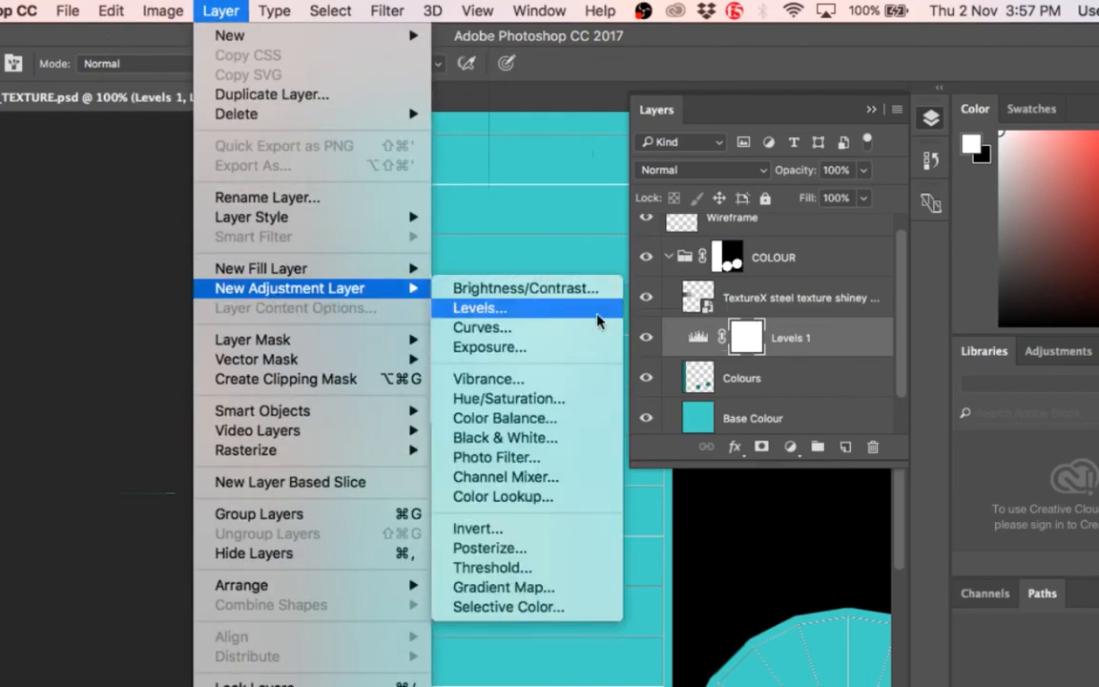
{"action": "left_click", "coordinate": [813, 353]}
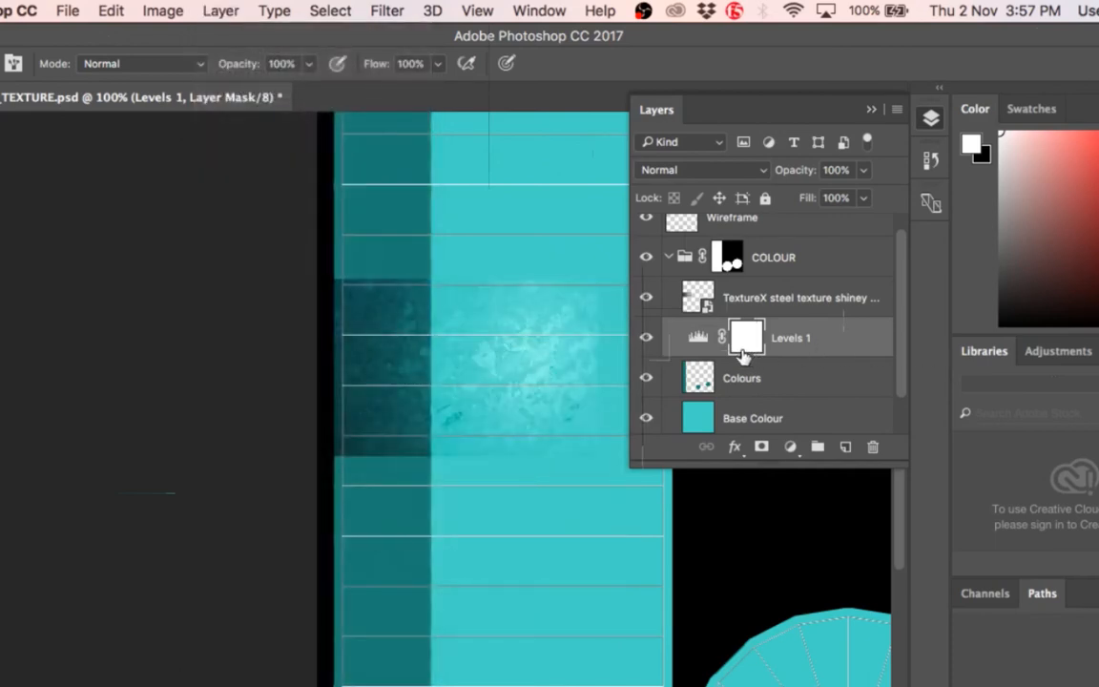
Step: Delete the Levels 1 adjustment layer above the Colours layer
{"action": "left_click", "coordinate": [737, 378]}
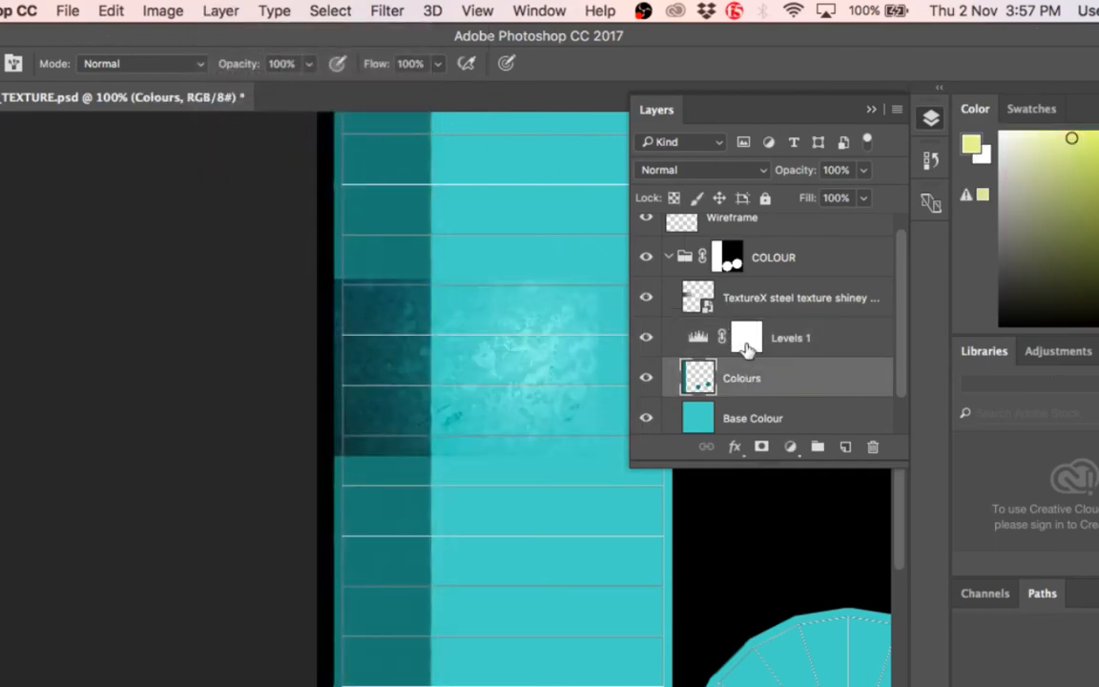
{"action": "left_click", "coordinate": [746, 349]}
{"action": "key", "text": "Delete"}
Step: Add a Levels adjustment layer named Levels 1 above the TextureX steel texture layer, and reposition its settings beside the layer list
{"action": "left_click", "coordinate": [793, 301]}
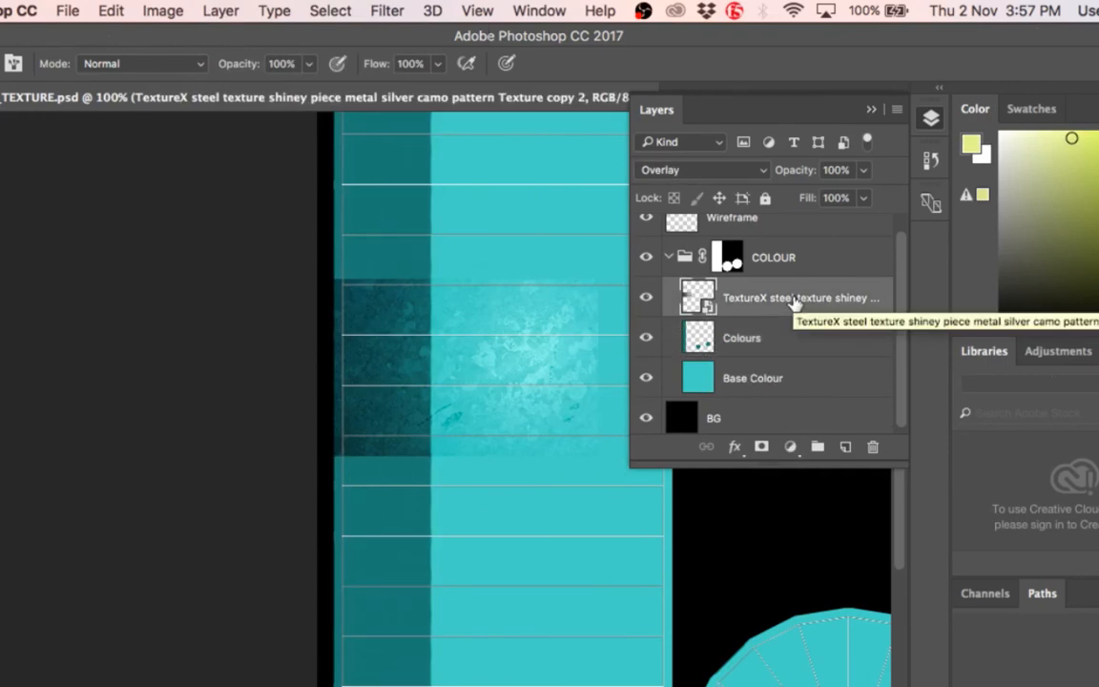
{"action": "left_click", "coordinate": [222, 11]}
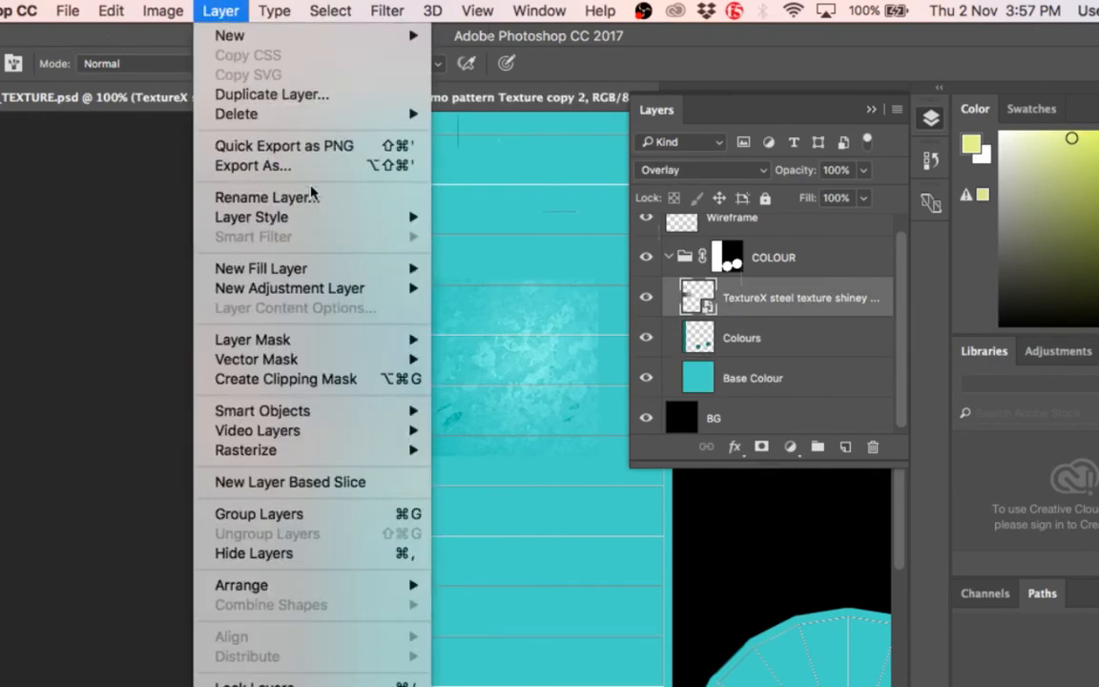
{"action": "mouse_move", "coordinate": [339, 298]}
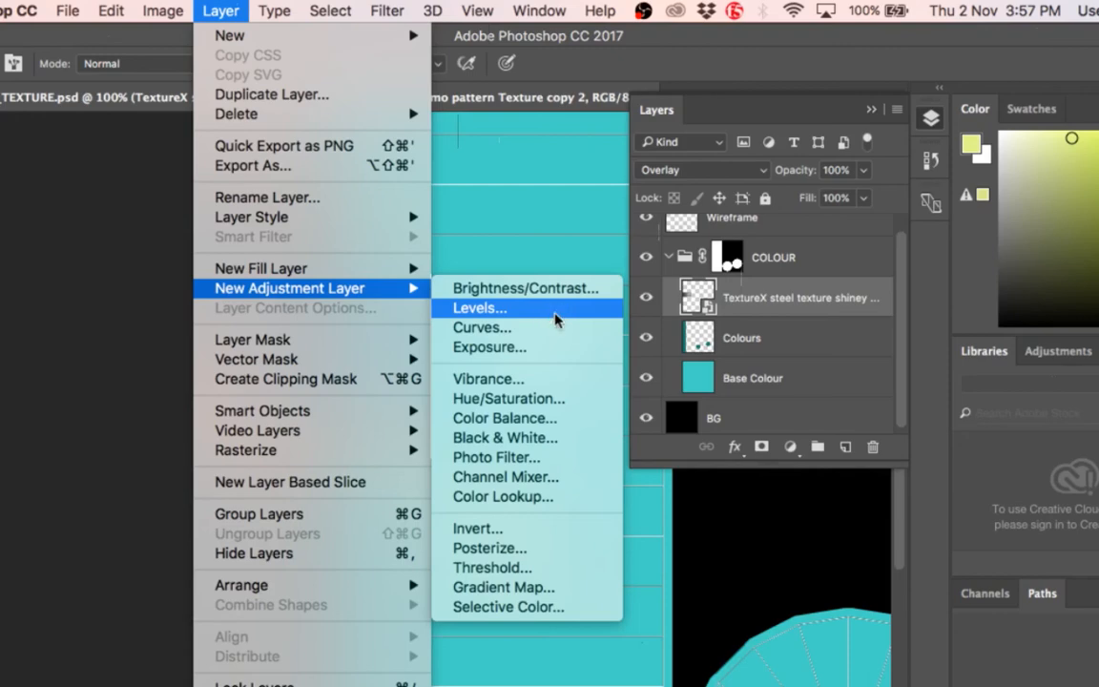
{"action": "left_click", "coordinate": [479, 307]}
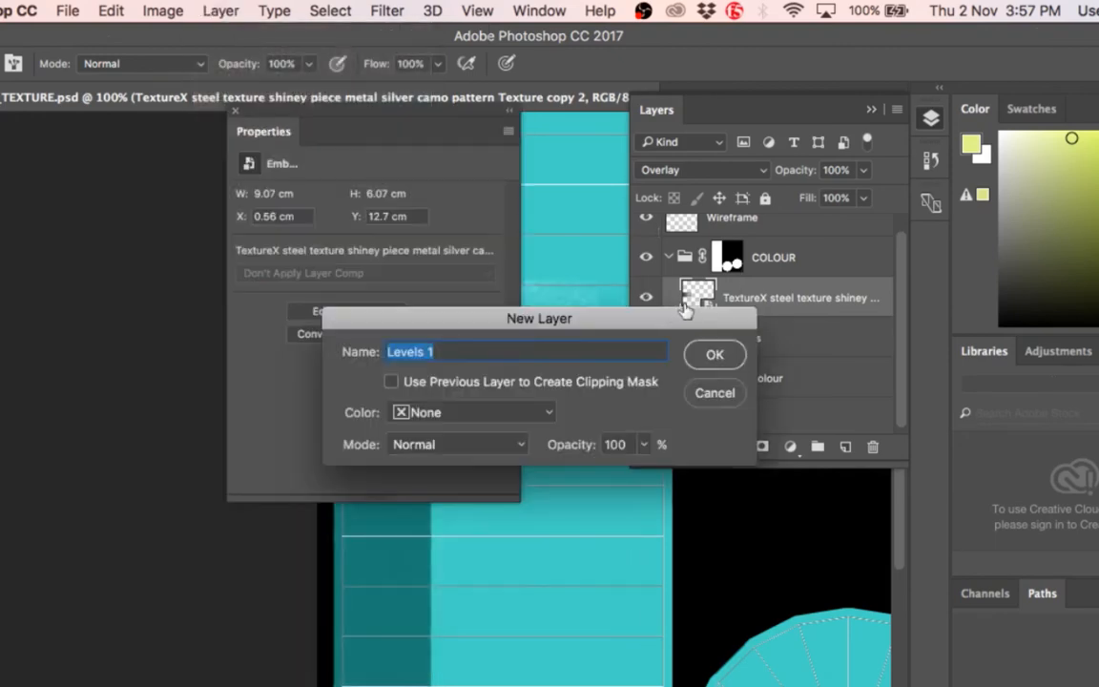
{"action": "left_click", "coordinate": [713, 356]}
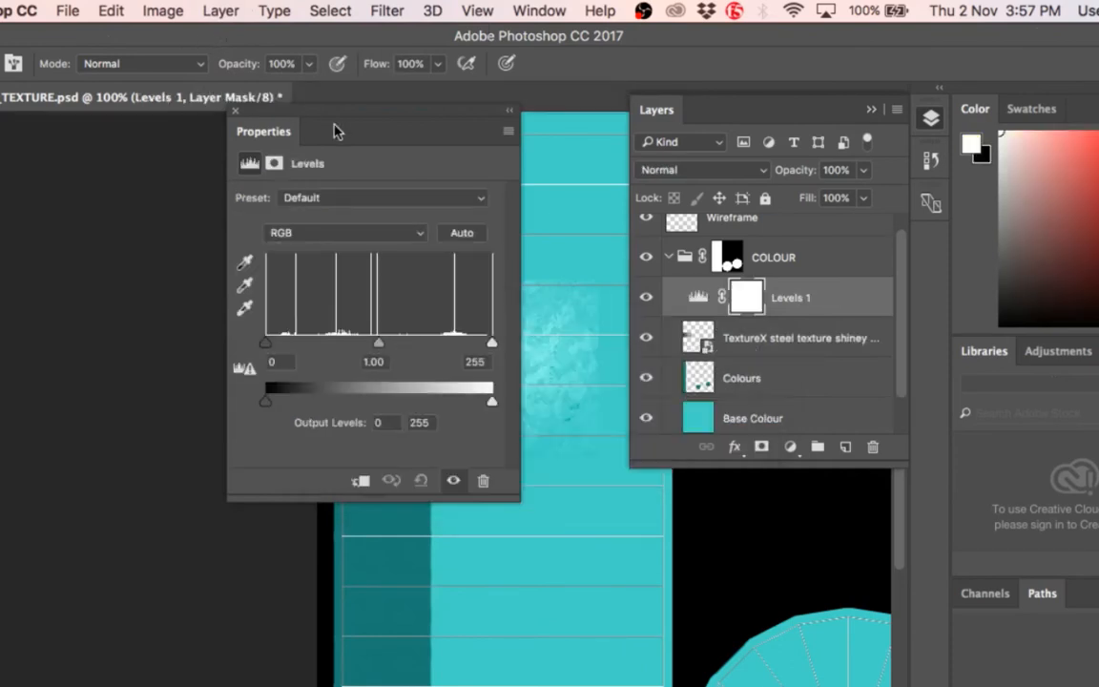
{"action": "left_click_drag", "start_coordinate": [284, 130], "coordinate": [431, 138]}
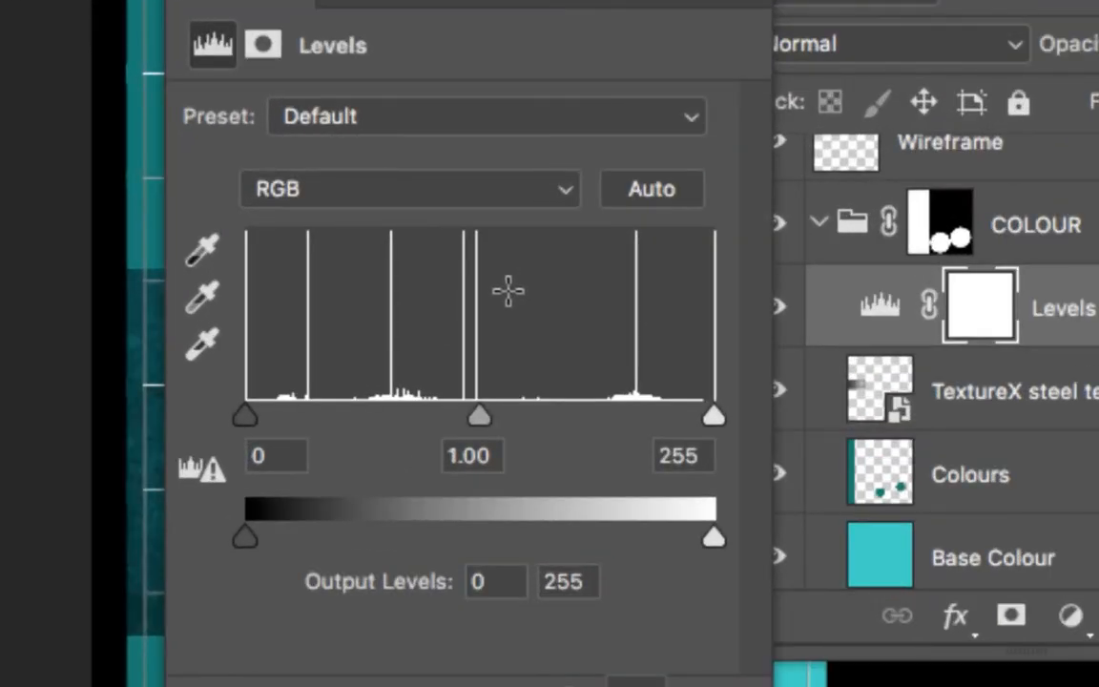
Step: Try to move the shadow and highlight input limits of Levels 1 outward past the ends of the histogram
{"action": "left_click_drag", "start_coordinate": [265, 409], "coordinate": [195, 407]}
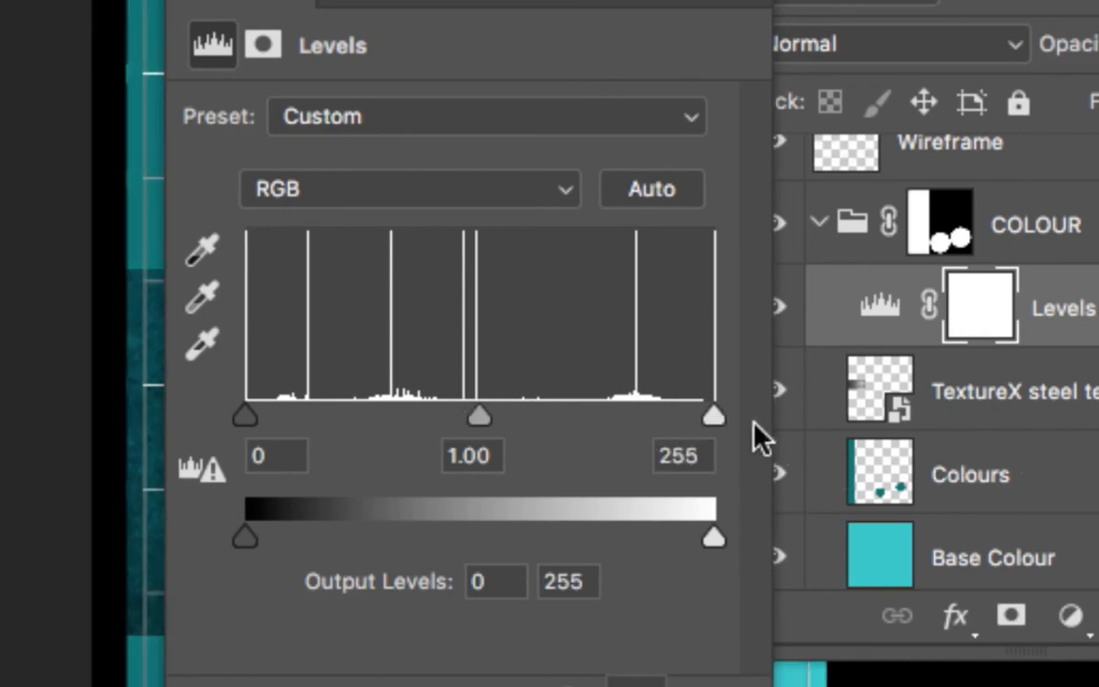
{"action": "mouse_move", "coordinate": [714, 417]}
{"action": "left_mouse_down"}
{"action": "mouse_move", "coordinate": [685, 423]}
{"action": "mouse_move", "coordinate": [715, 419]}
{"action": "left_mouse_up"}
{"action": "mouse_move", "coordinate": [246, 417]}
{"action": "left_mouse_down"}
{"action": "mouse_move", "coordinate": [309, 426]}
{"action": "mouse_move", "coordinate": [246, 419]}
{"action": "left_mouse_up"}
{"action": "left_click_drag", "start_coordinate": [716, 418], "coordinate": [768, 442]}
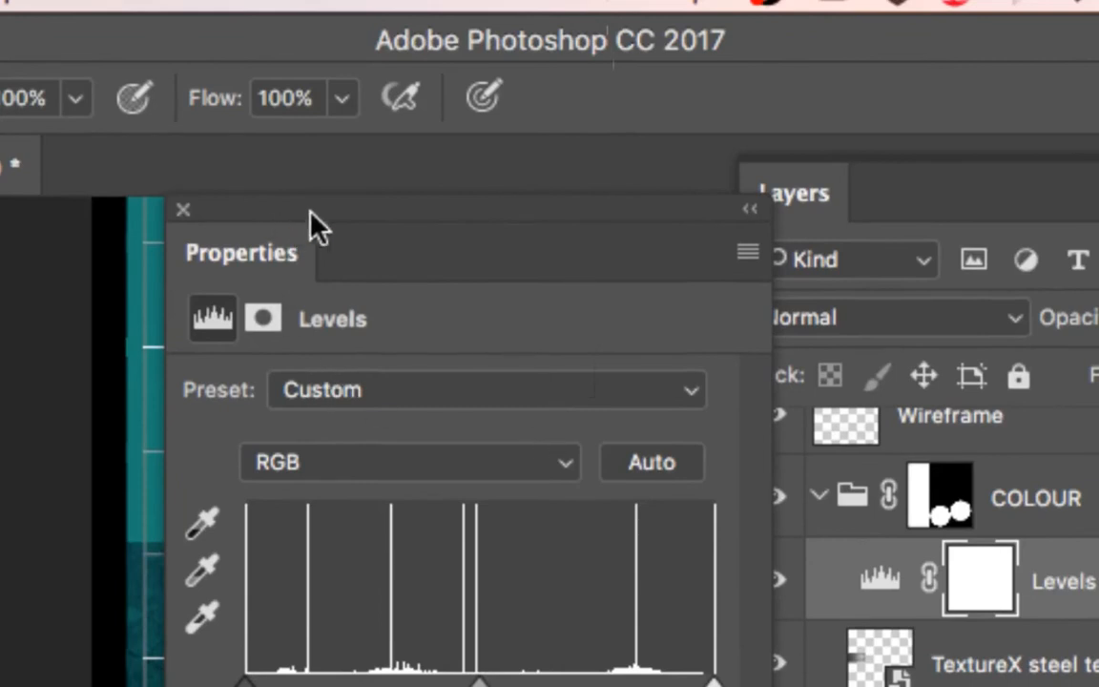
Step: Move the Levels 1 settings off the textured strip and set the shadow input level to 49
{"action": "left_click_drag", "start_coordinate": [230, 254], "coordinate": [735, 196]}
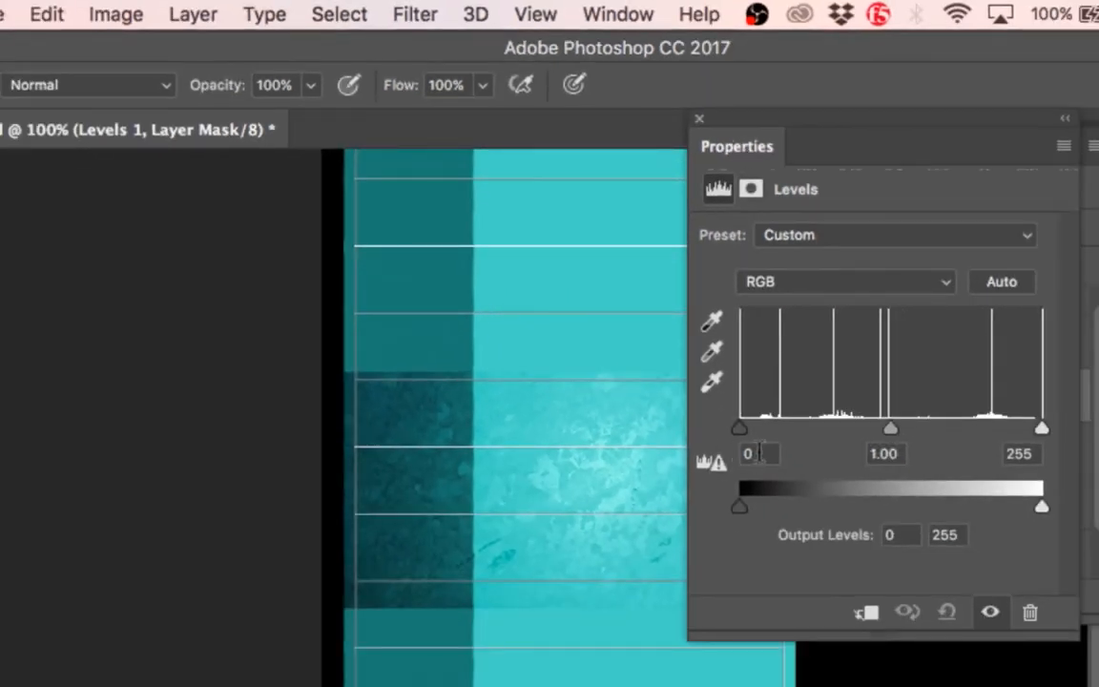
{"action": "left_click_drag", "start_coordinate": [735, 435], "coordinate": [691, 441]}
{"action": "left_click_drag", "start_coordinate": [741, 434], "coordinate": [813, 434]}
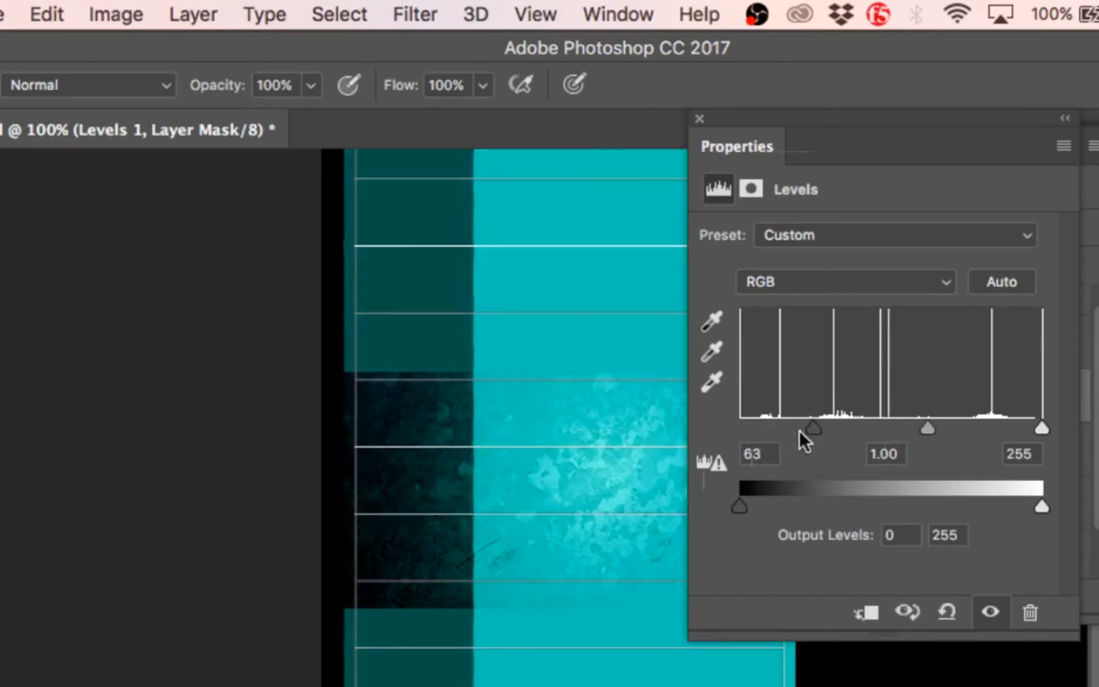
{"action": "mouse_move", "coordinate": [808, 431]}
{"action": "left_mouse_down"}
{"action": "mouse_move", "coordinate": [979, 442]}
{"action": "mouse_move", "coordinate": [729, 417]}
{"action": "mouse_move", "coordinate": [827, 437]}
{"action": "mouse_move", "coordinate": [745, 434]}
{"action": "mouse_move", "coordinate": [796, 432]}
{"action": "left_mouse_up"}
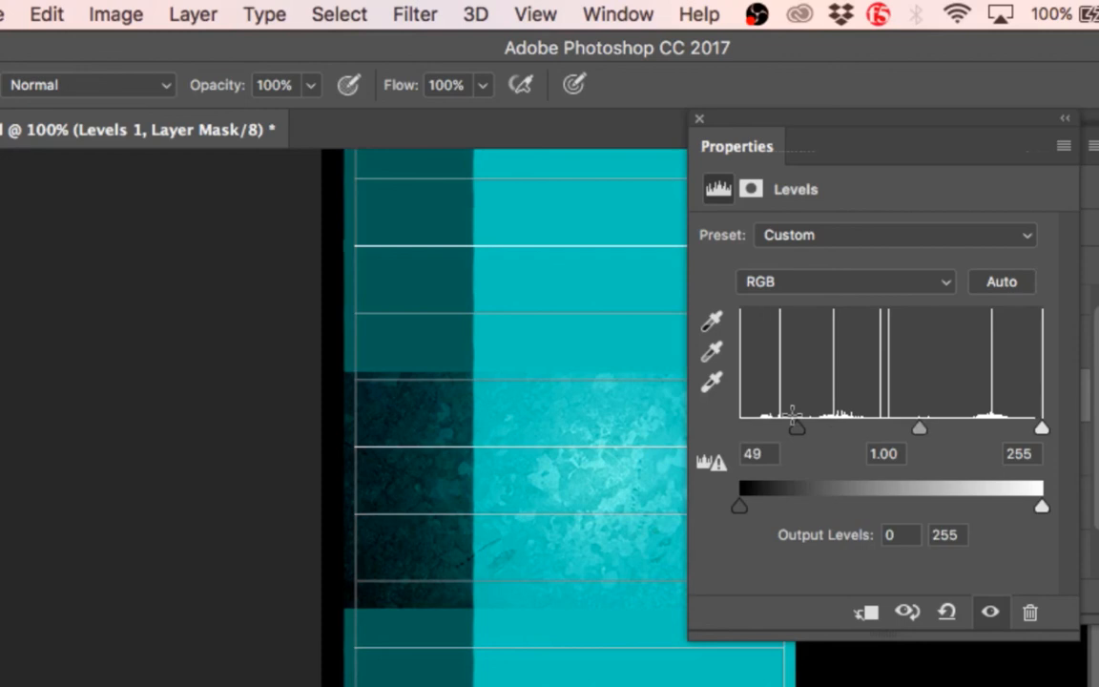
Step: Set the shadow input level of Levels 1 to 0, raise it to 34, and move the settings clear of the textured strip
{"action": "mouse_move", "coordinate": [793, 420]}
{"action": "left_mouse_down"}
{"action": "mouse_move", "coordinate": [791, 429]}
{"action": "mouse_move", "coordinate": [729, 434]}
{"action": "mouse_move", "coordinate": [829, 443]}
{"action": "mouse_move", "coordinate": [718, 443]}
{"action": "left_mouse_up"}
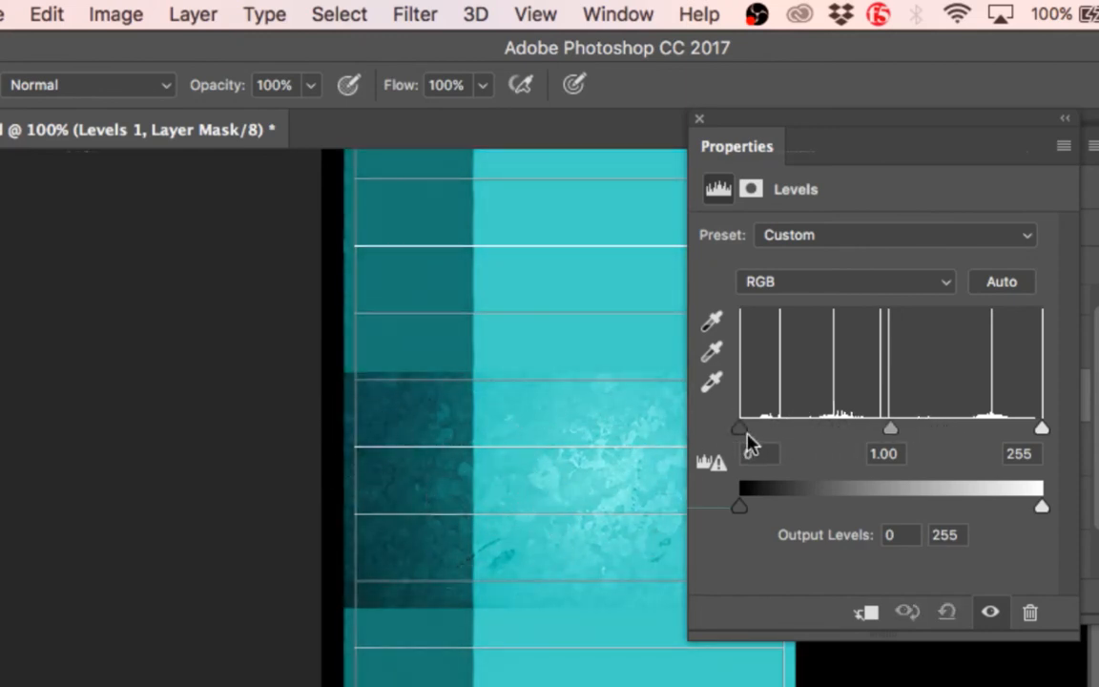
{"action": "left_click_drag", "start_coordinate": [742, 431], "coordinate": [779, 439]}
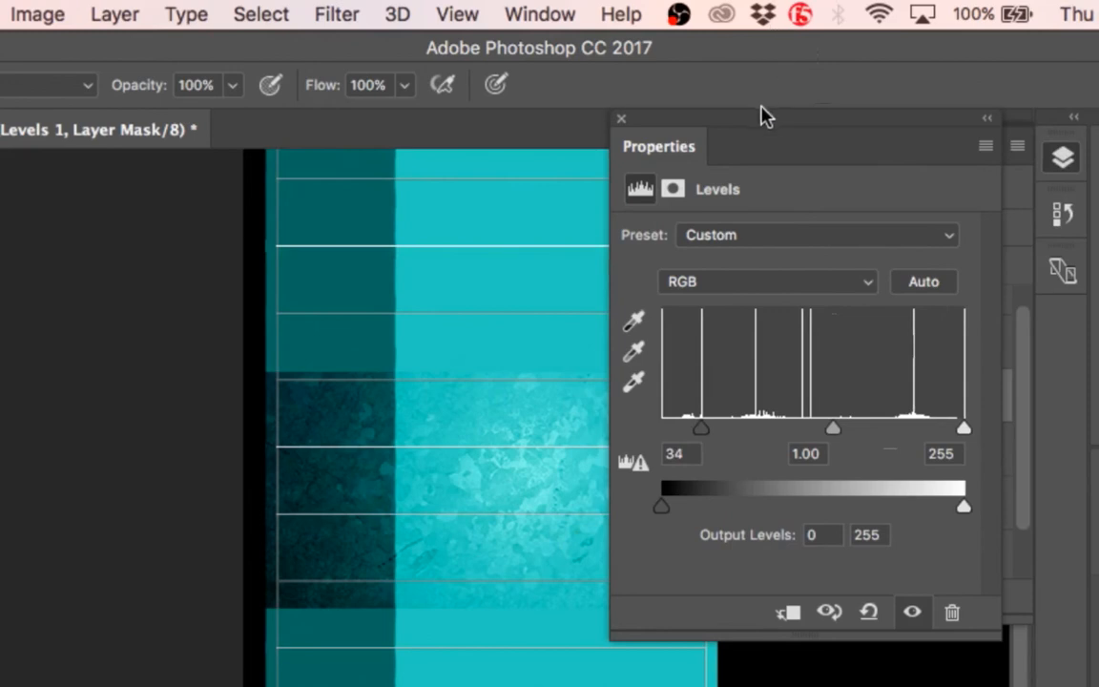
{"action": "left_click_drag", "start_coordinate": [760, 116], "coordinate": [907, 147]}
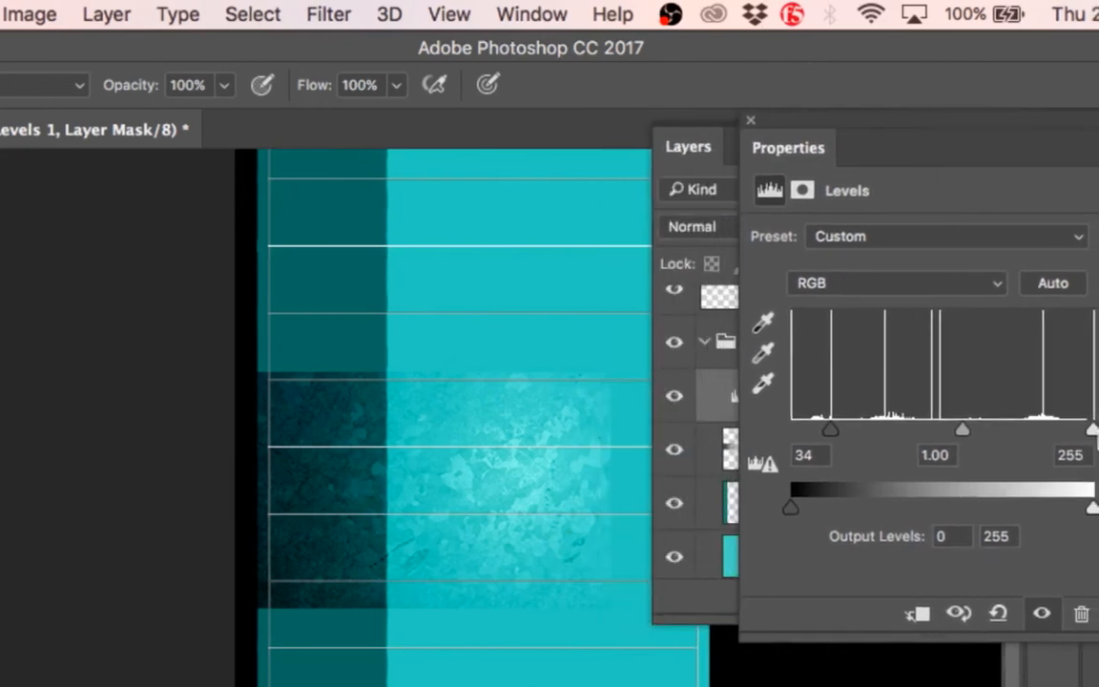
Step: Try highlight input 181 with shadow input 66 on Levels 1, and return the levels to 0 and 255
{"action": "left_click_drag", "start_coordinate": [1083, 431], "coordinate": [995, 434]}
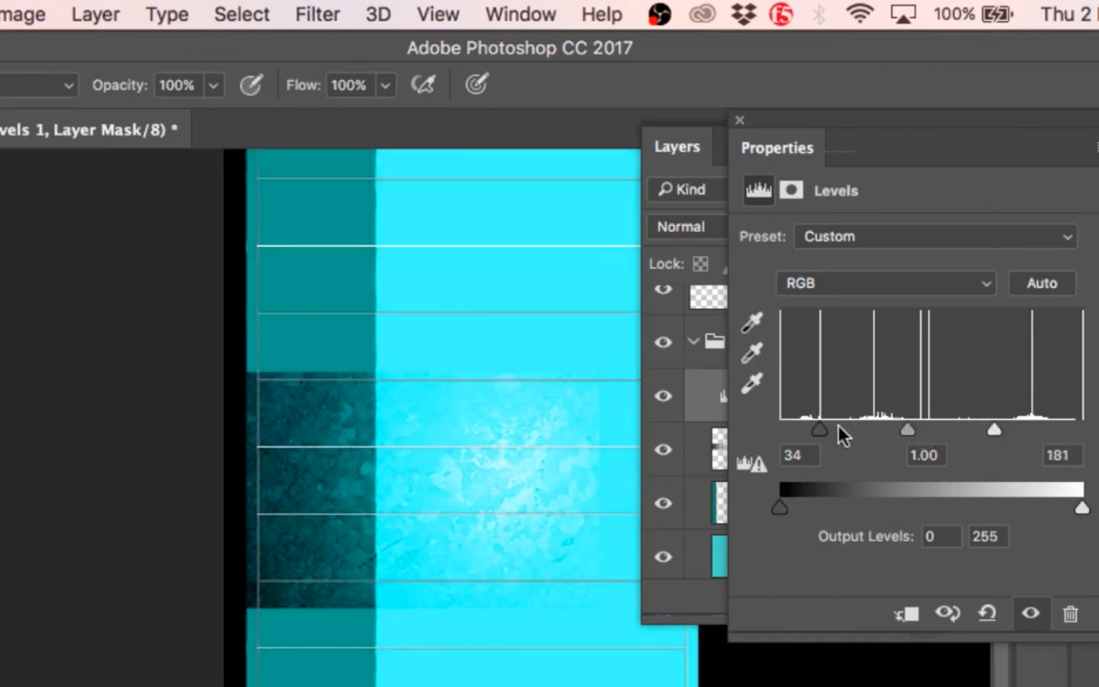
{"action": "left_click_drag", "start_coordinate": [826, 437], "coordinate": [861, 440]}
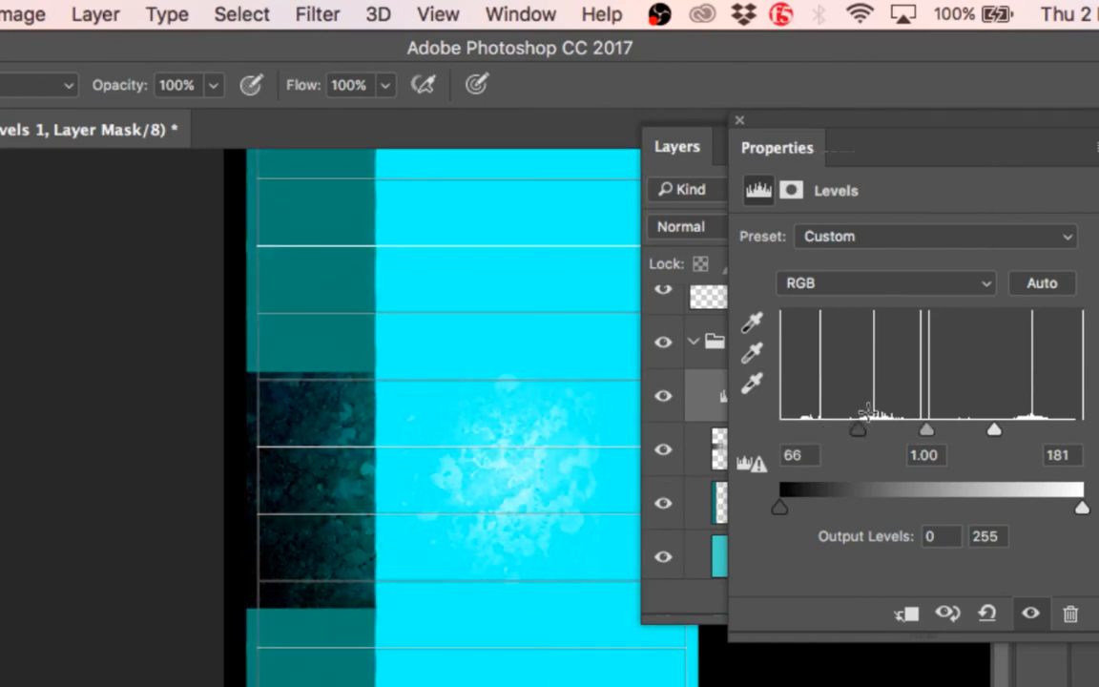
{"action": "left_click_drag", "start_coordinate": [852, 431], "coordinate": [781, 431]}
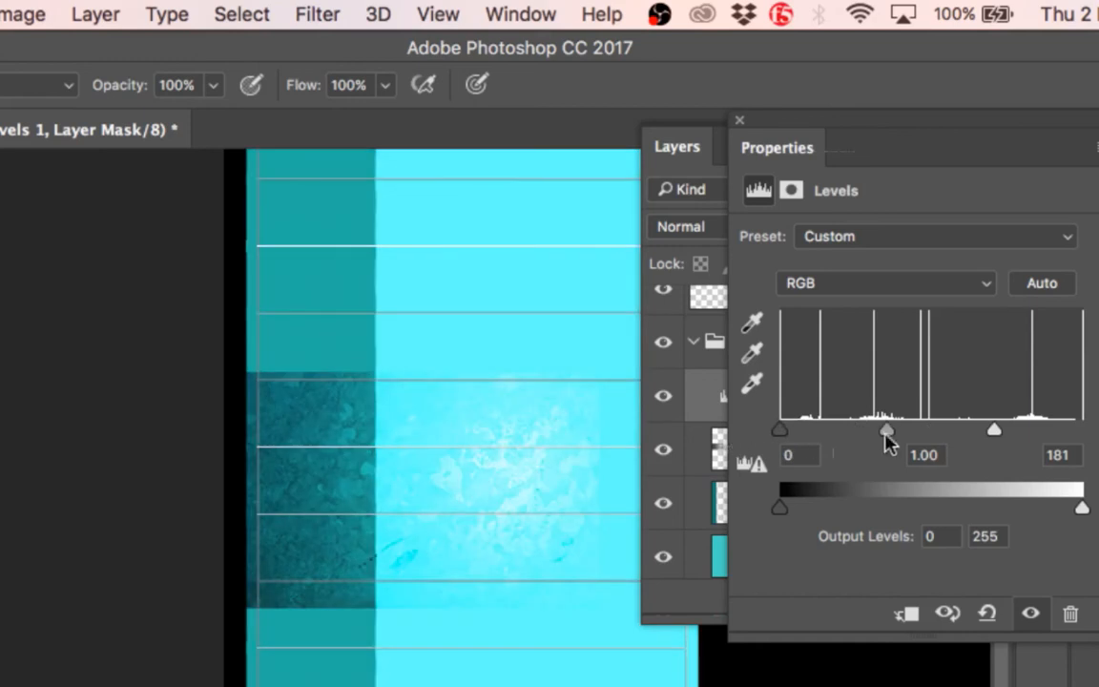
{"action": "left_click_drag", "start_coordinate": [992, 431], "coordinate": [1081, 431]}
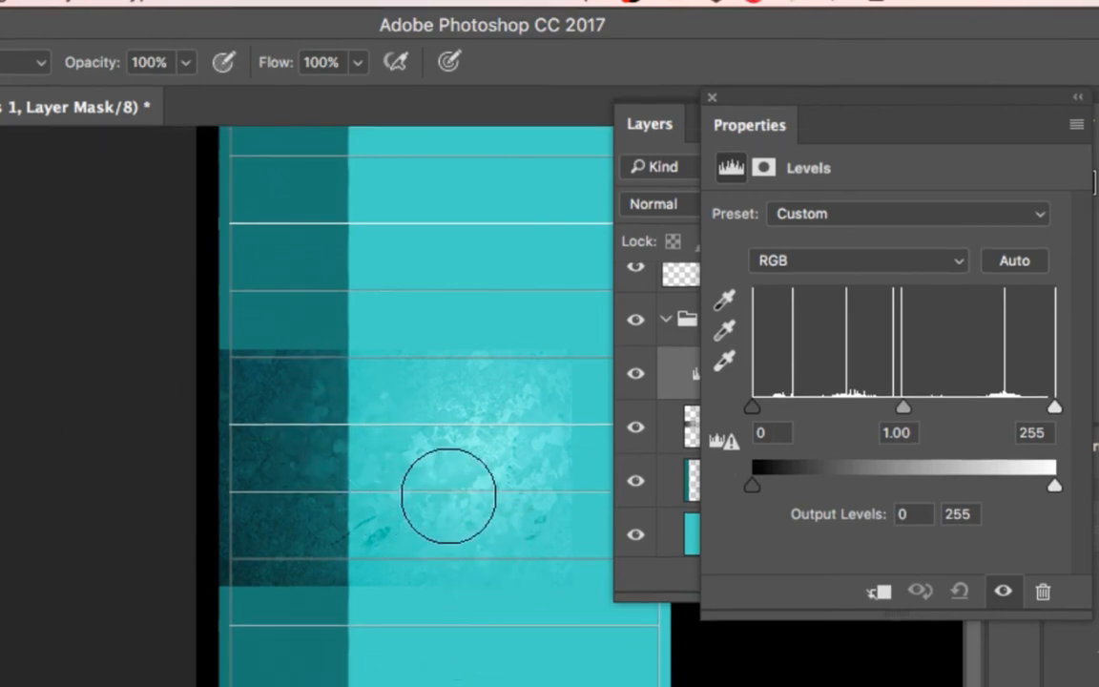
Step: Switch to Chrome, search Google Images for "overexposed image" in a new tab, and look through the results for an overexposed photo
{"action": "key", "text": "F11"}
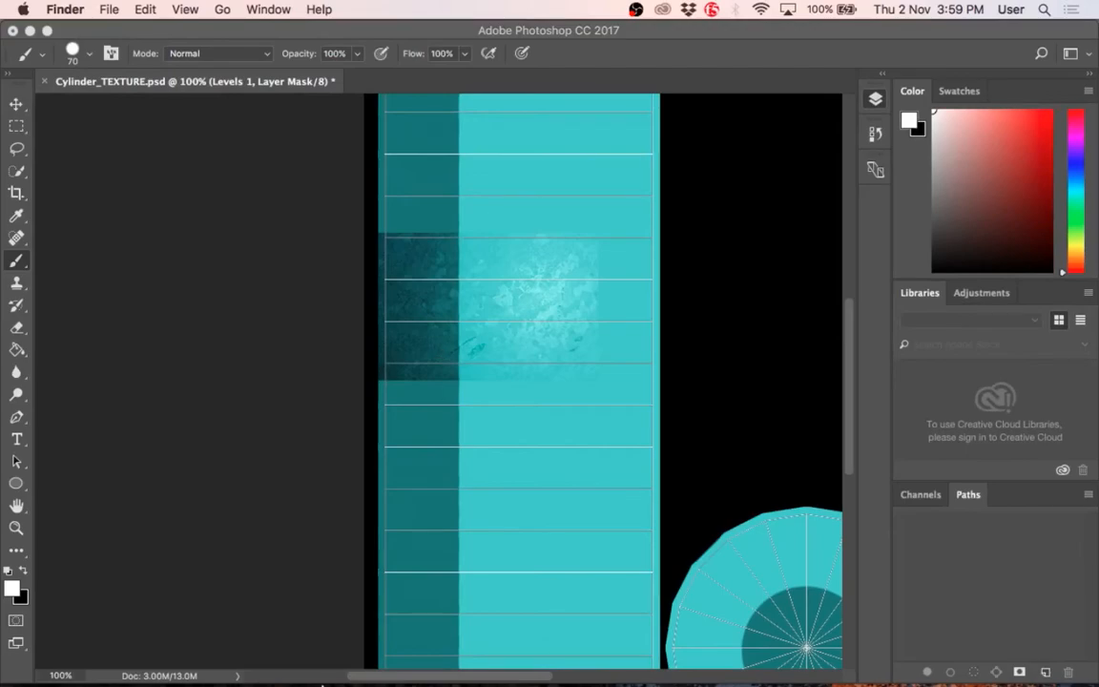
{"action": "left_click", "coordinate": [245, 657]}
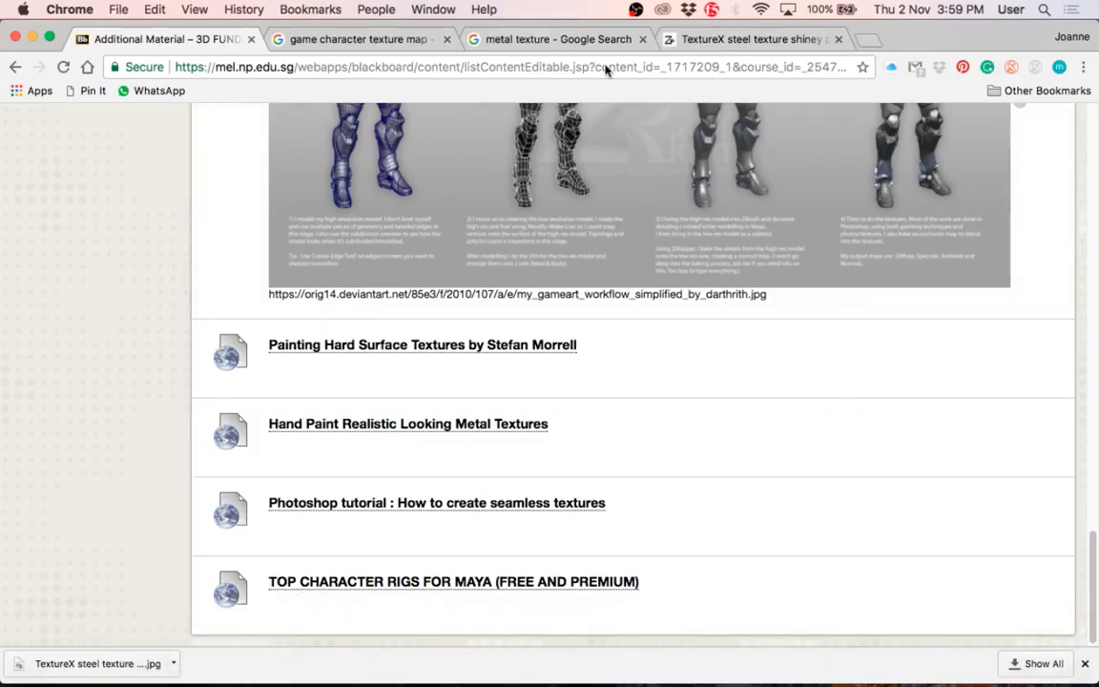
{"action": "left_click", "coordinate": [865, 42]}
{"action": "type", "text": "overexpo"}
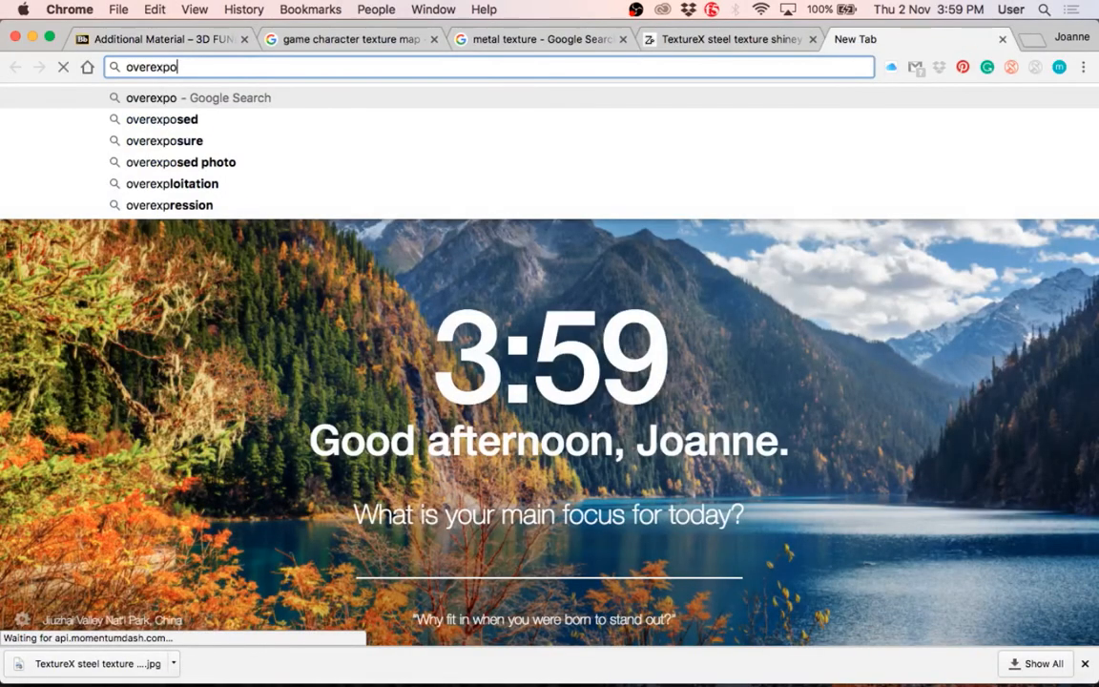
{"action": "type", "text": "sed image"}
{"action": "key", "text": "Return"}
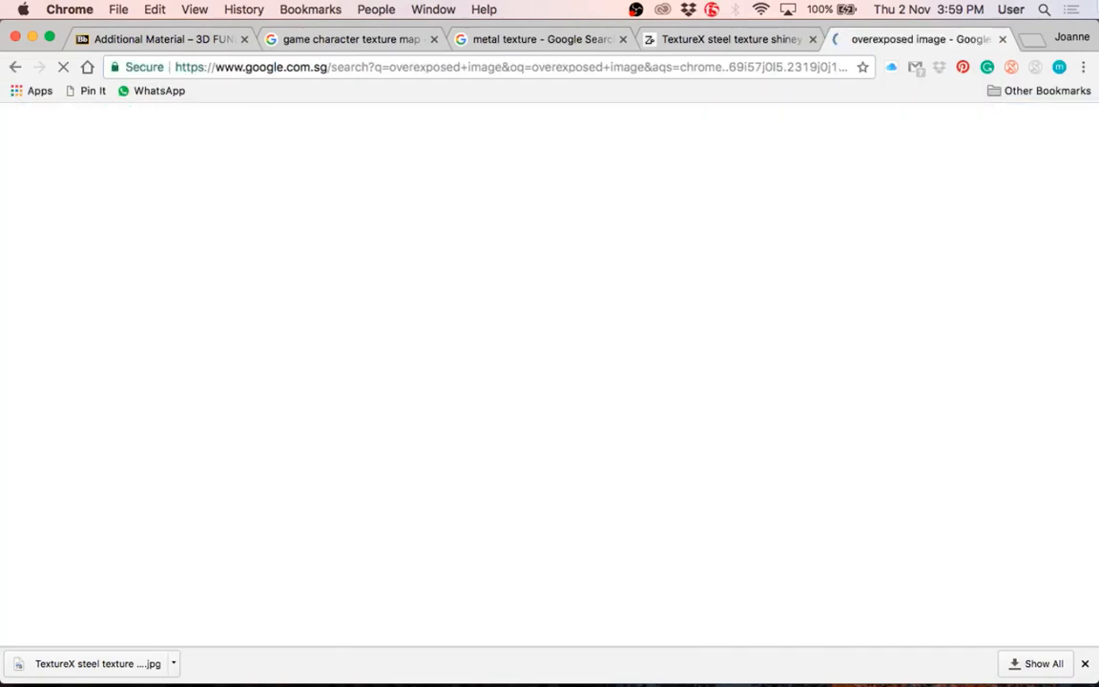
{"action": "left_click", "coordinate": [207, 193]}
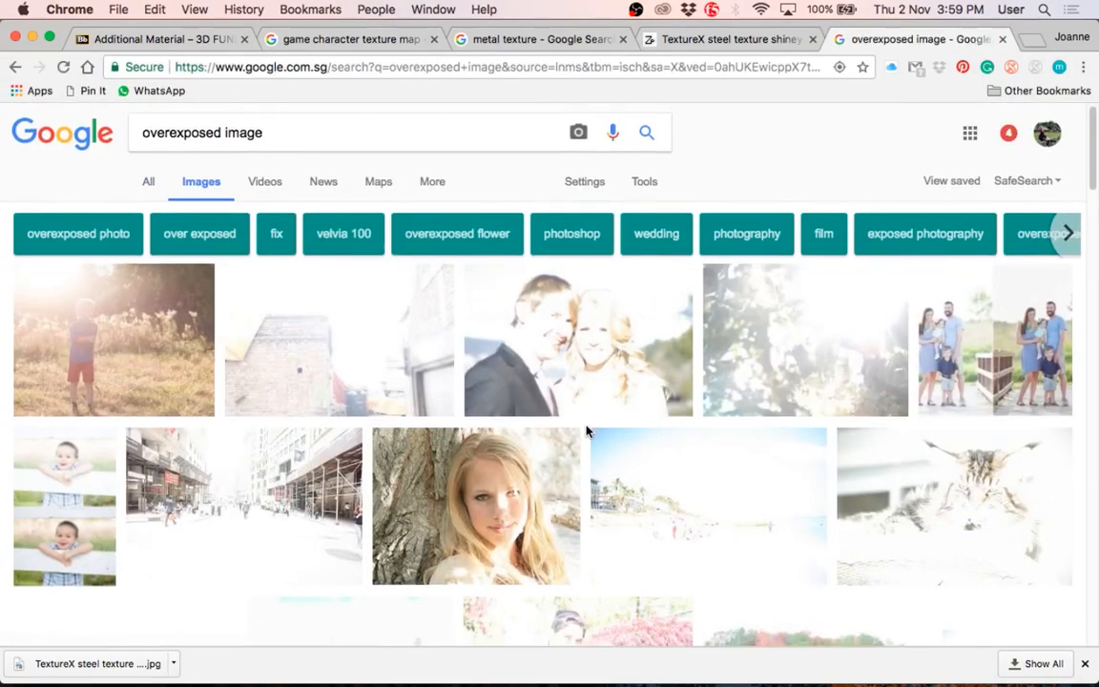
{"action": "scroll", "coordinate": [586, 431], "scroll_direction": "down", "scroll_amount": 10}
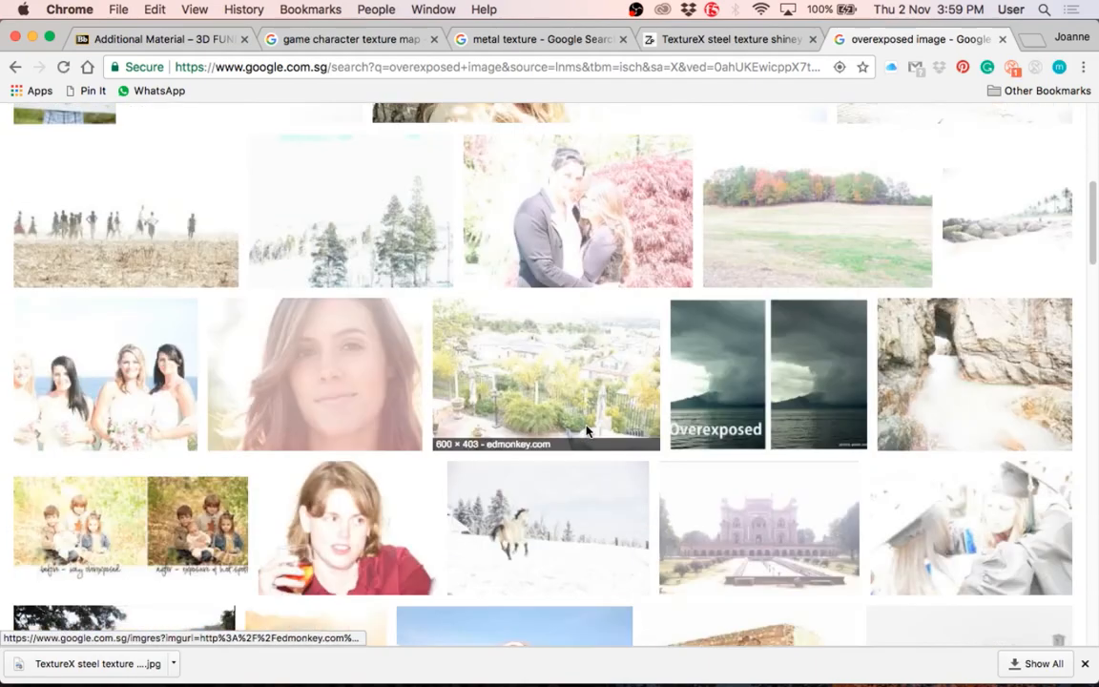
{"action": "scroll", "coordinate": [586, 431], "scroll_direction": "down", "scroll_amount": 2}
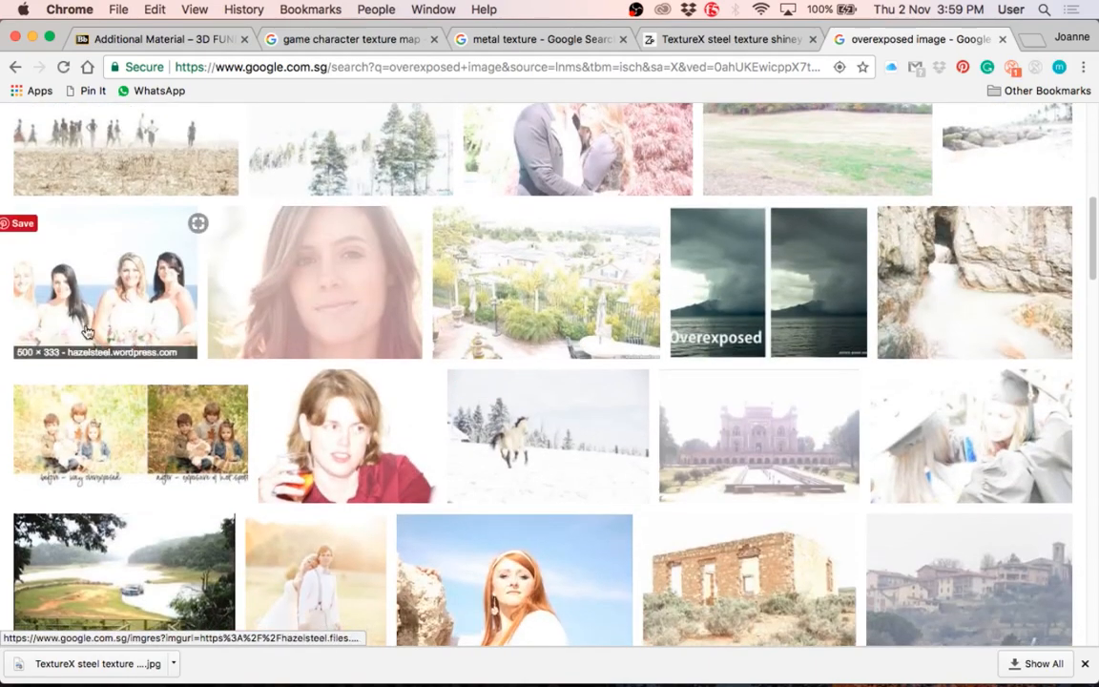
Step: Open the washed-out seaside bridal party photo at full size and save it to the Desktop as a JPEG image
{"action": "left_click", "coordinate": [85, 331]}
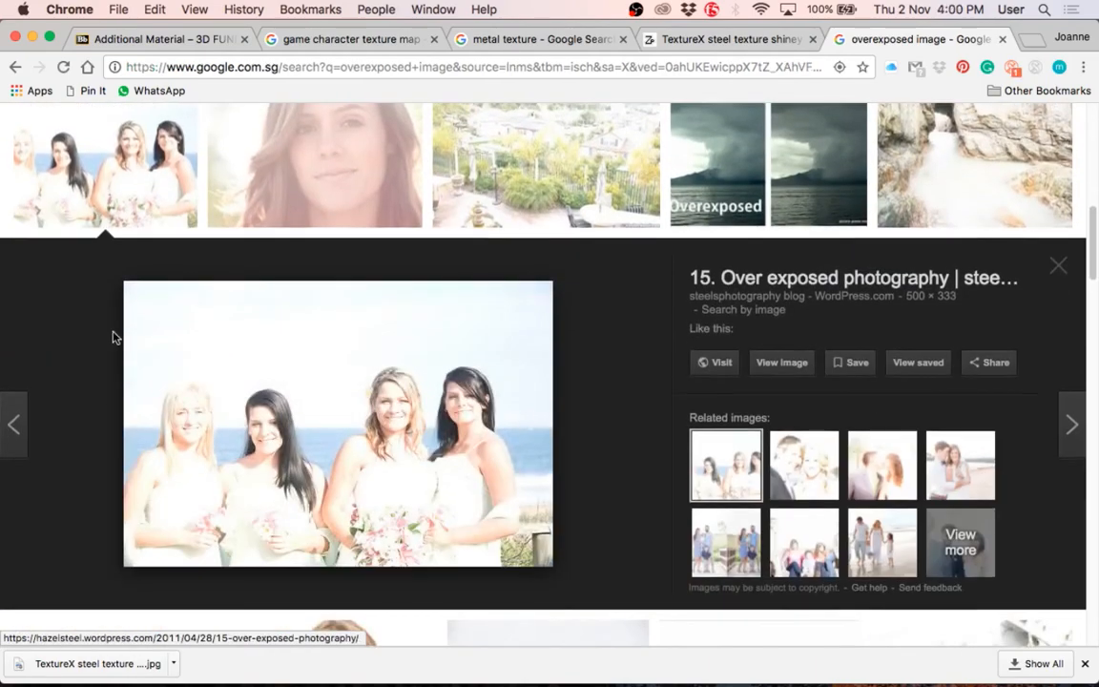
{"action": "left_click", "coordinate": [767, 375]}
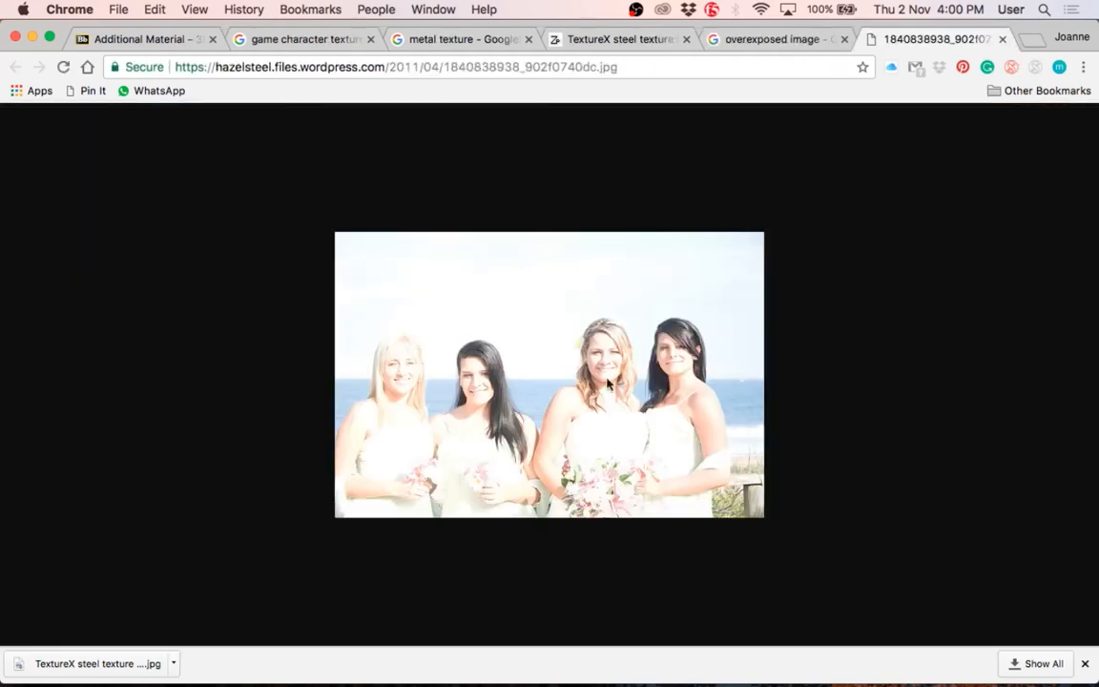
{"action": "right_click", "coordinate": [530, 363]}
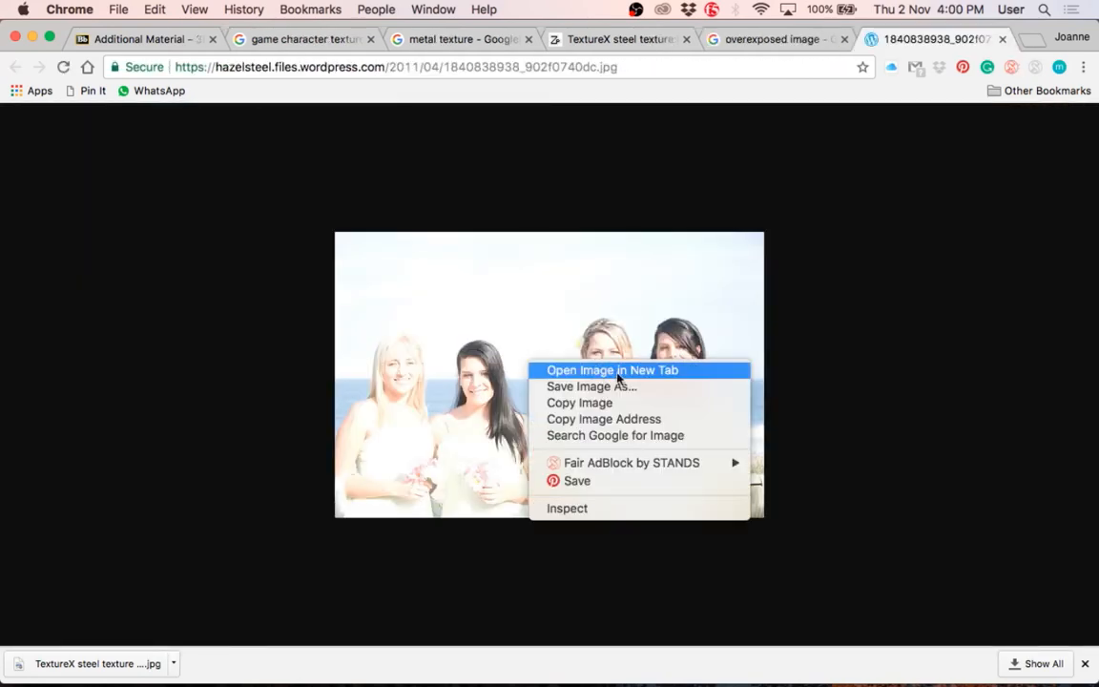
{"action": "left_click", "coordinate": [592, 386]}
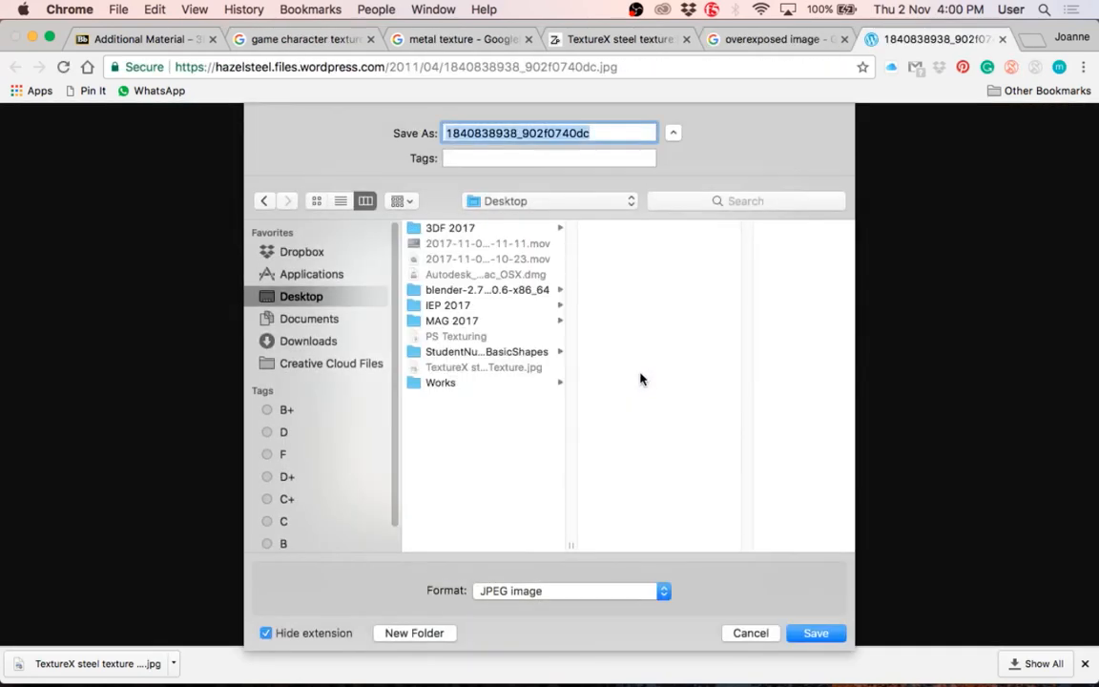
{"action": "left_click", "coordinate": [799, 634]}
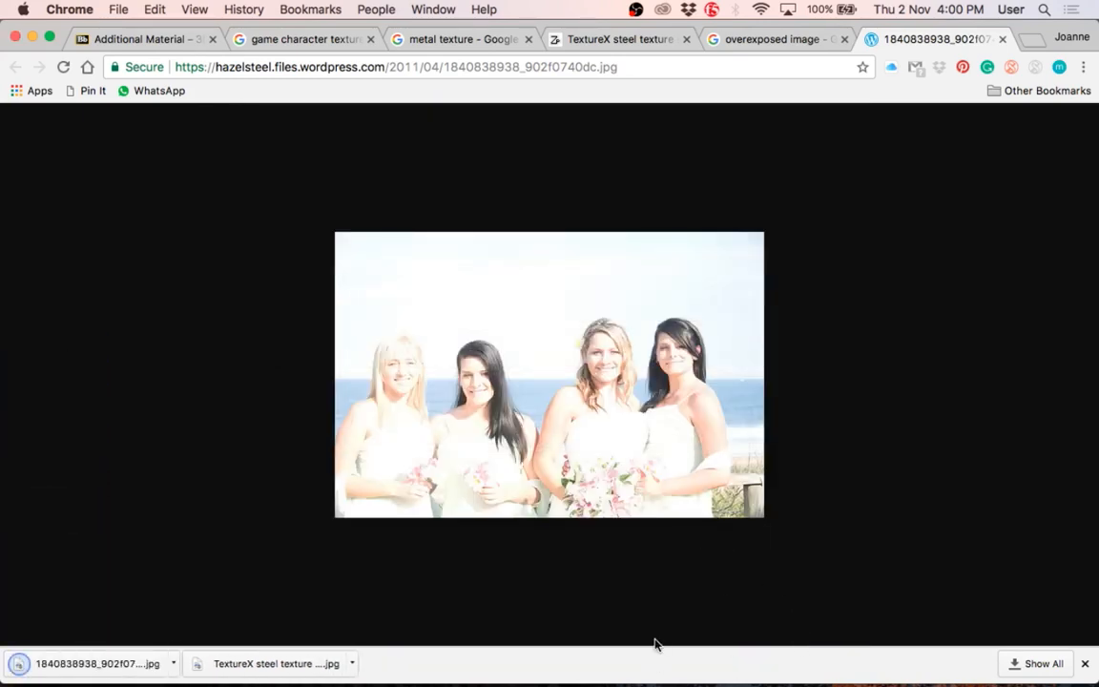
Step: Switch to Photoshop, place the saved bridal photo in Cylinder_TEXTURE.psd above Levels 1, and rasterize it
{"action": "mouse_move", "coordinate": [565, 675]}
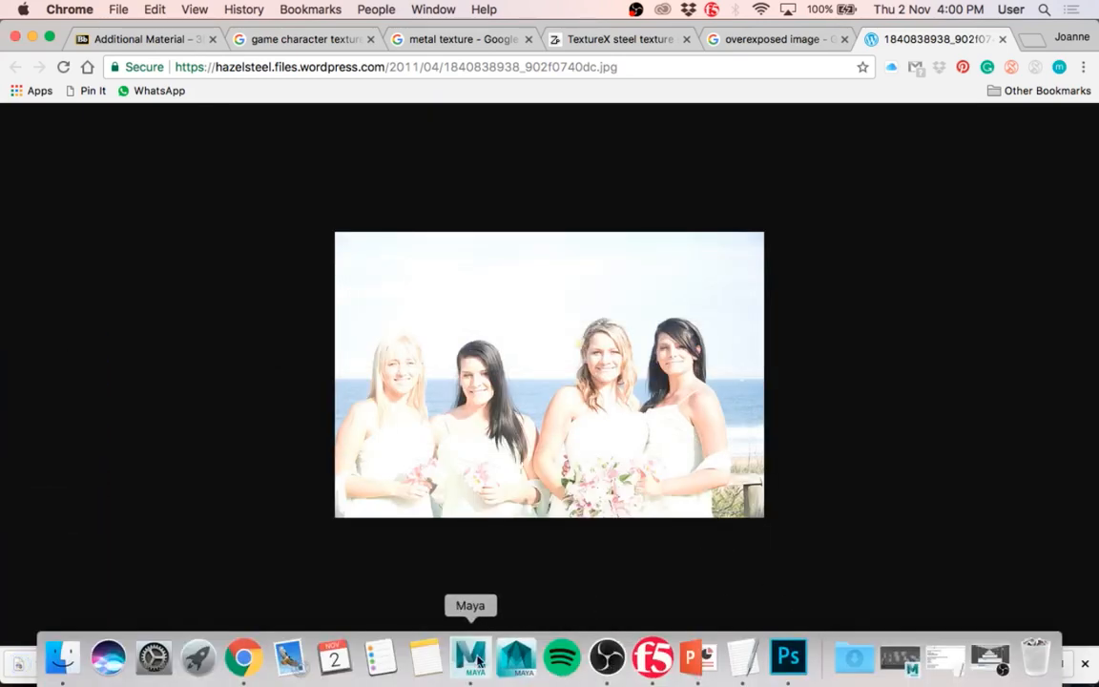
{"action": "left_click", "coordinate": [782, 654]}
{"action": "key", "text": "F11"}
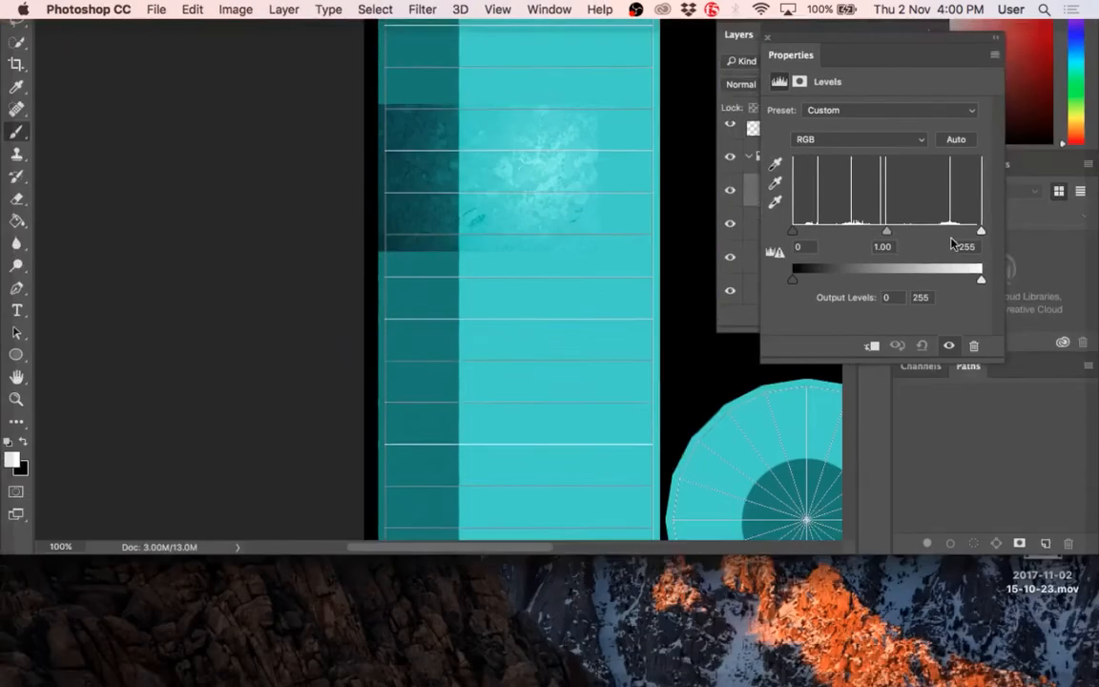
{"action": "left_click_drag", "start_coordinate": [933, 340], "coordinate": [529, 429]}
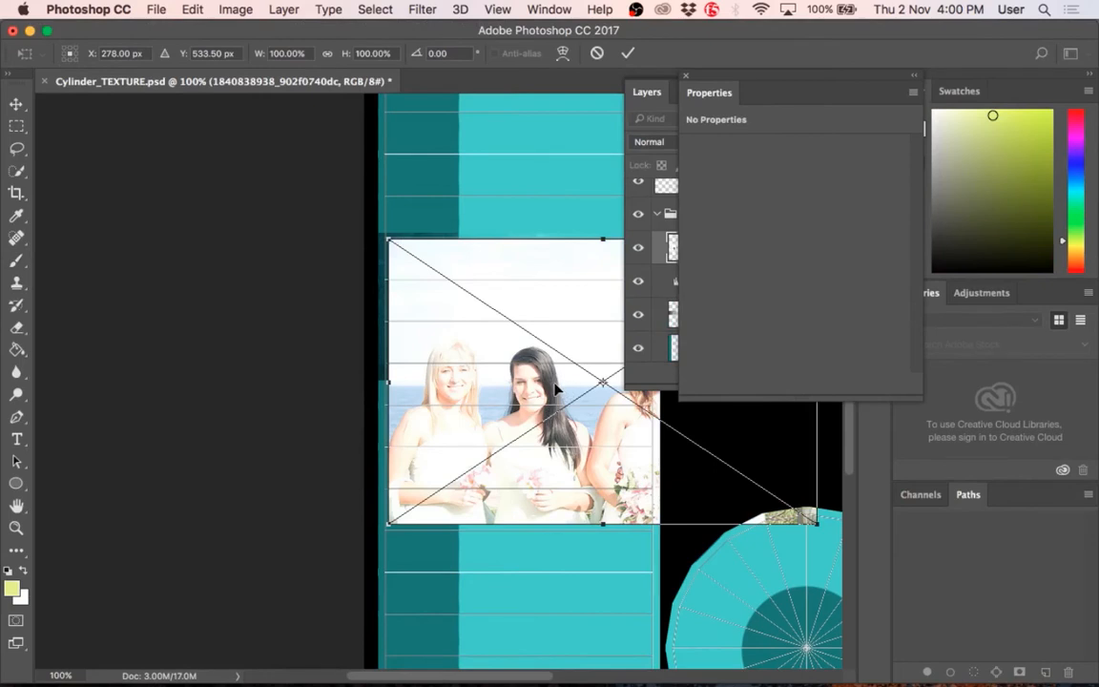
{"action": "key", "text": "Return"}
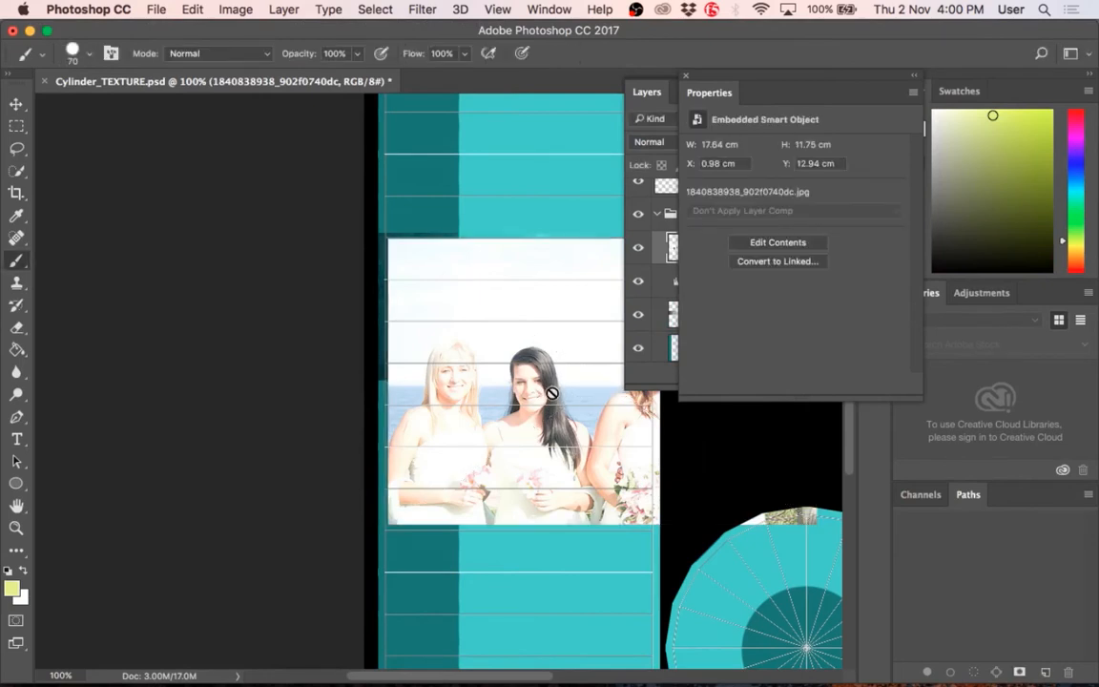
{"action": "left_click", "coordinate": [549, 392]}
{"action": "left_click", "coordinate": [694, 255]}
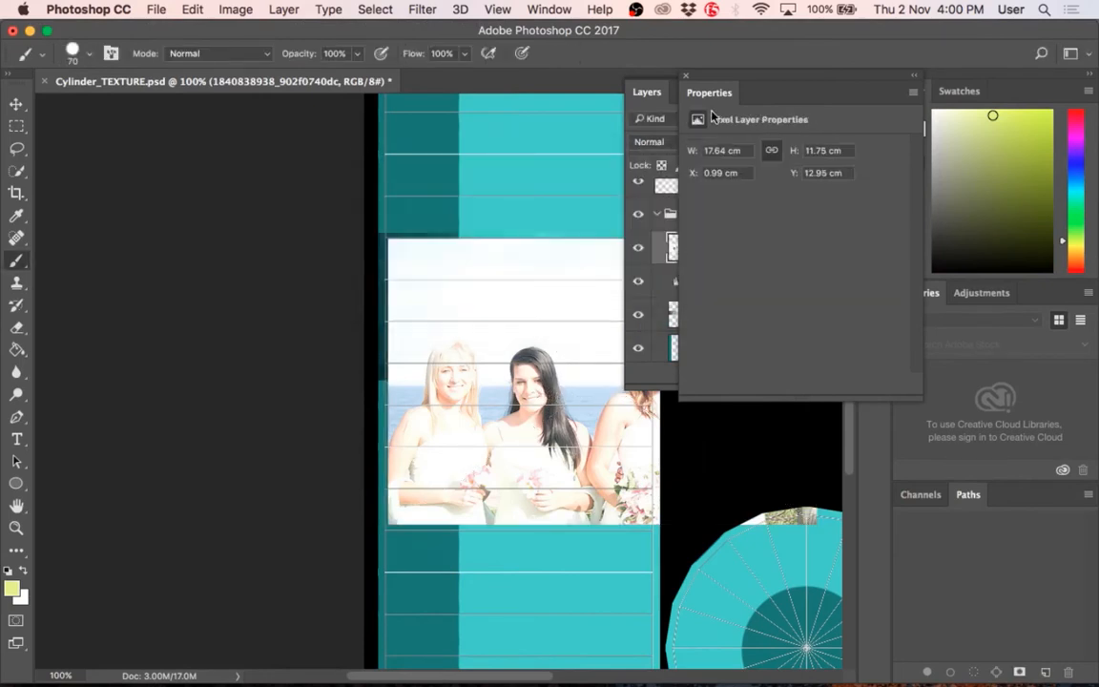
Step: Close the layer properties and delete the bridal photo layer from the COLOUR group
{"action": "left_click", "coordinate": [648, 93]}
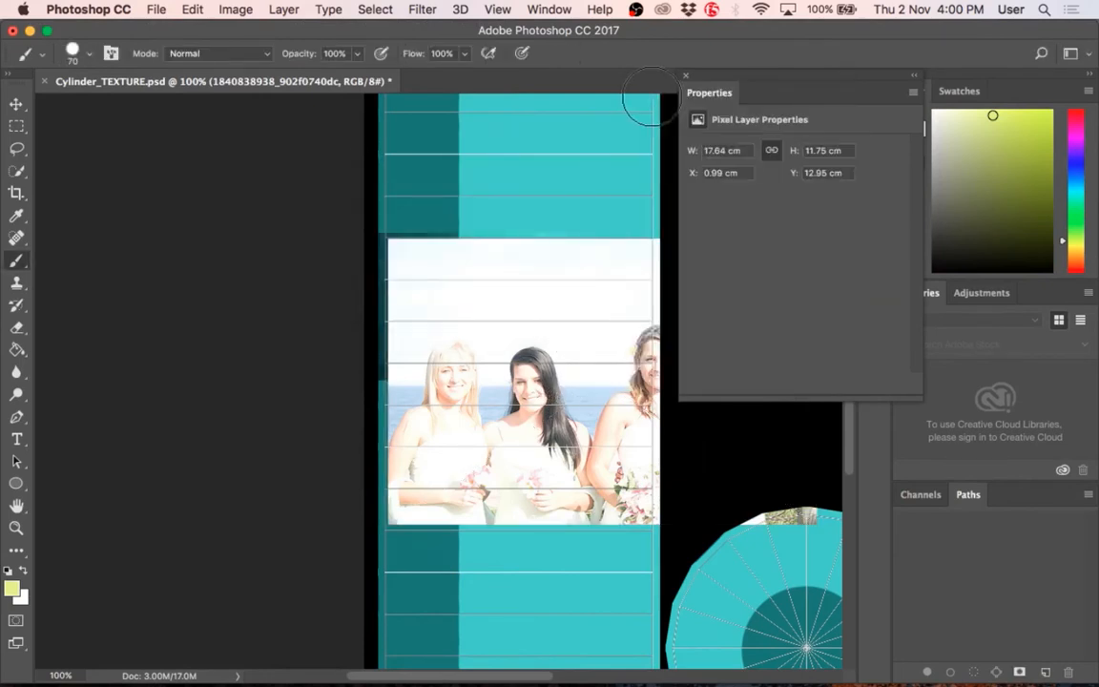
{"action": "left_click", "coordinate": [685, 77]}
{"action": "left_click", "coordinate": [874, 100]}
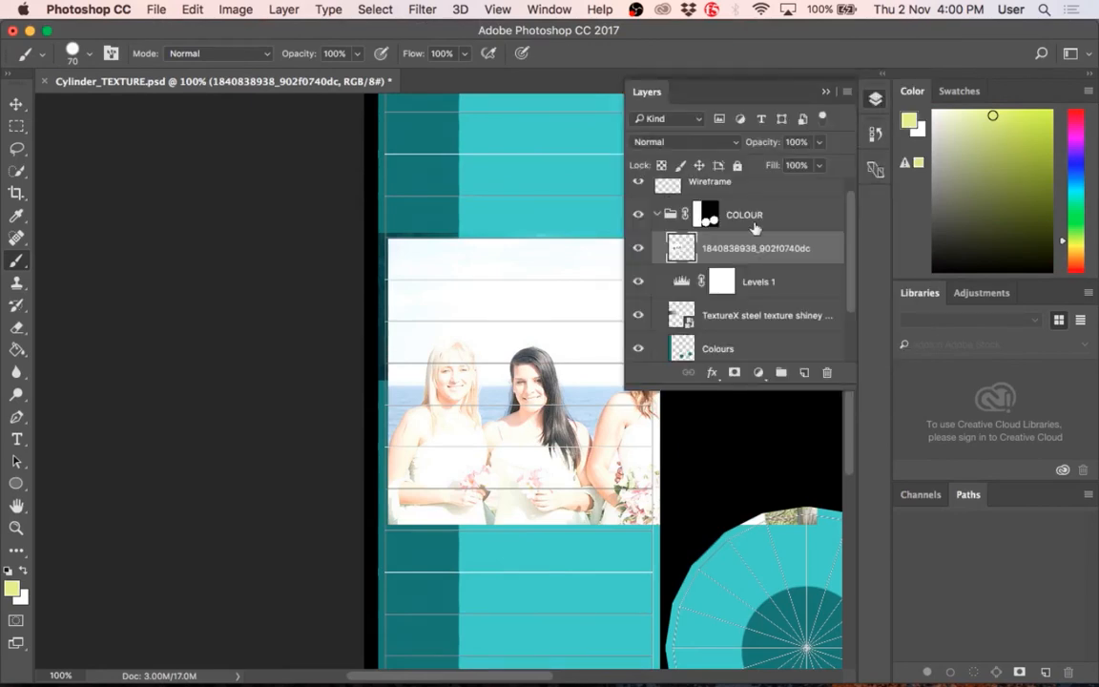
{"action": "double_click", "coordinate": [676, 251]}
{"action": "left_click", "coordinate": [809, 172]}
{"action": "key", "text": "Delete"}
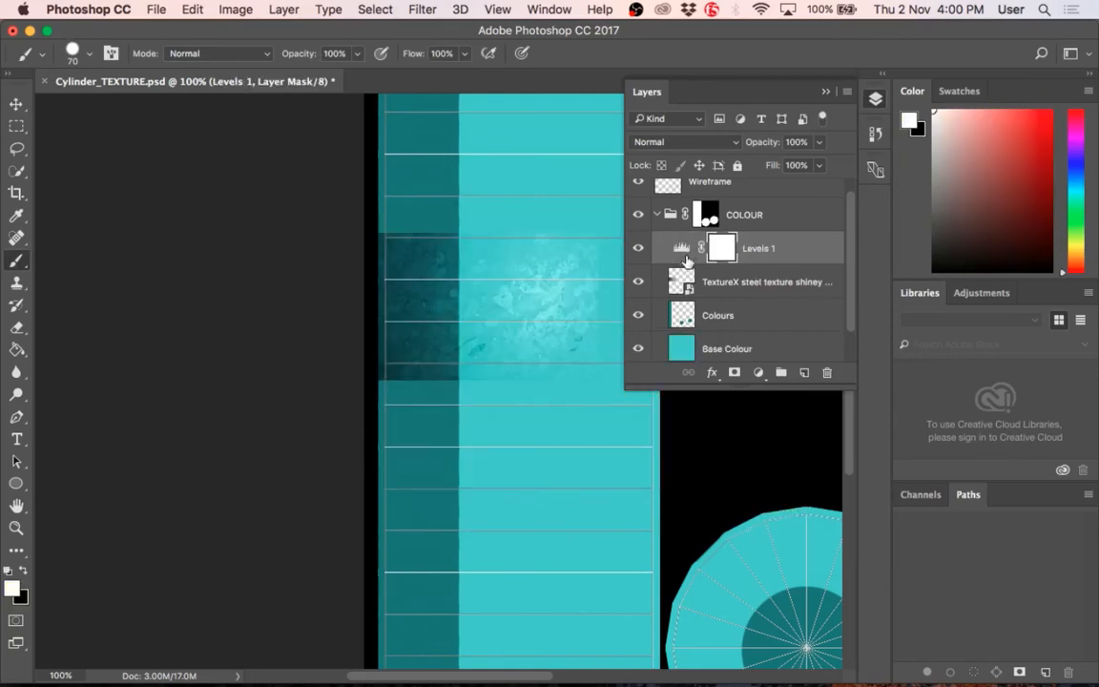
Step: Open the saved bridal photo from the desktop as a separate document in Adobe Photoshop CC 2017
{"action": "key", "text": "F11"}
{"action": "right_click", "coordinate": [945, 345]}
{"action": "mouse_move", "coordinate": [695, 276]}
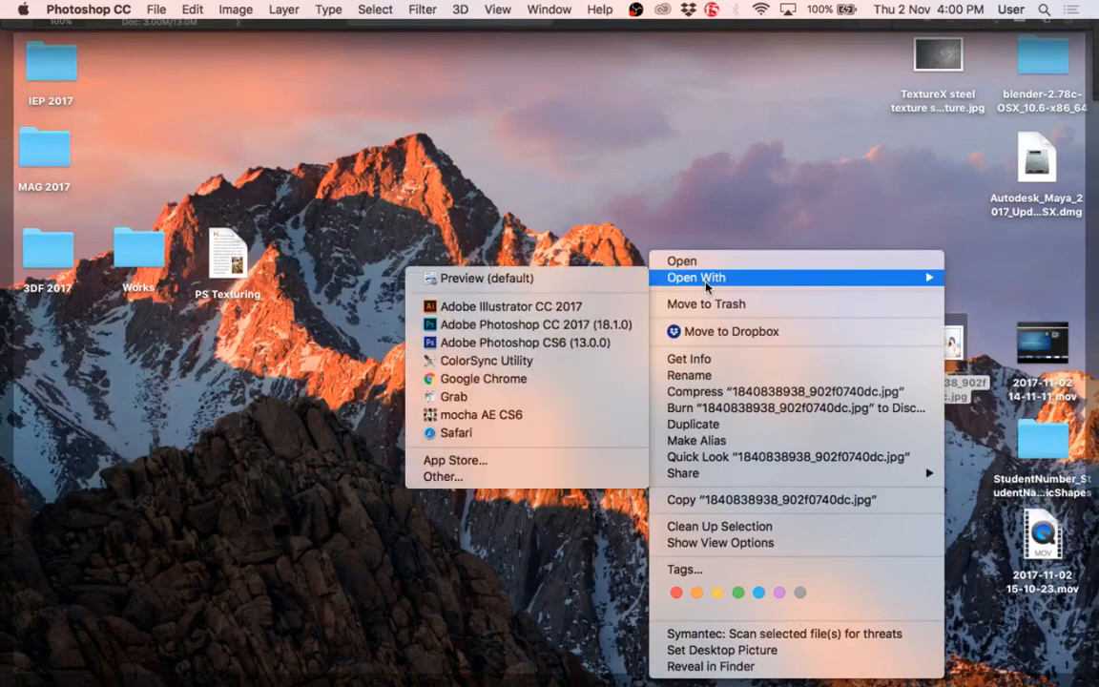
{"action": "left_click", "coordinate": [509, 326]}
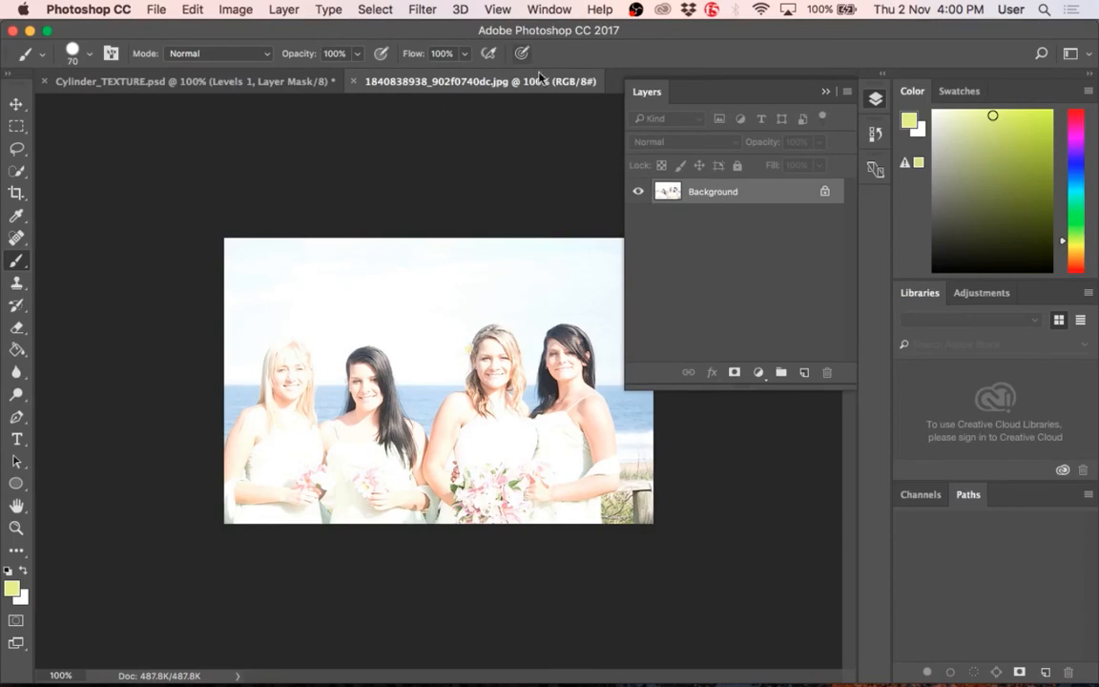
Step: Add a Levels adjustment layer named Levels 1 above the bridal photo's Background layer
{"action": "left_click", "coordinate": [286, 10]}
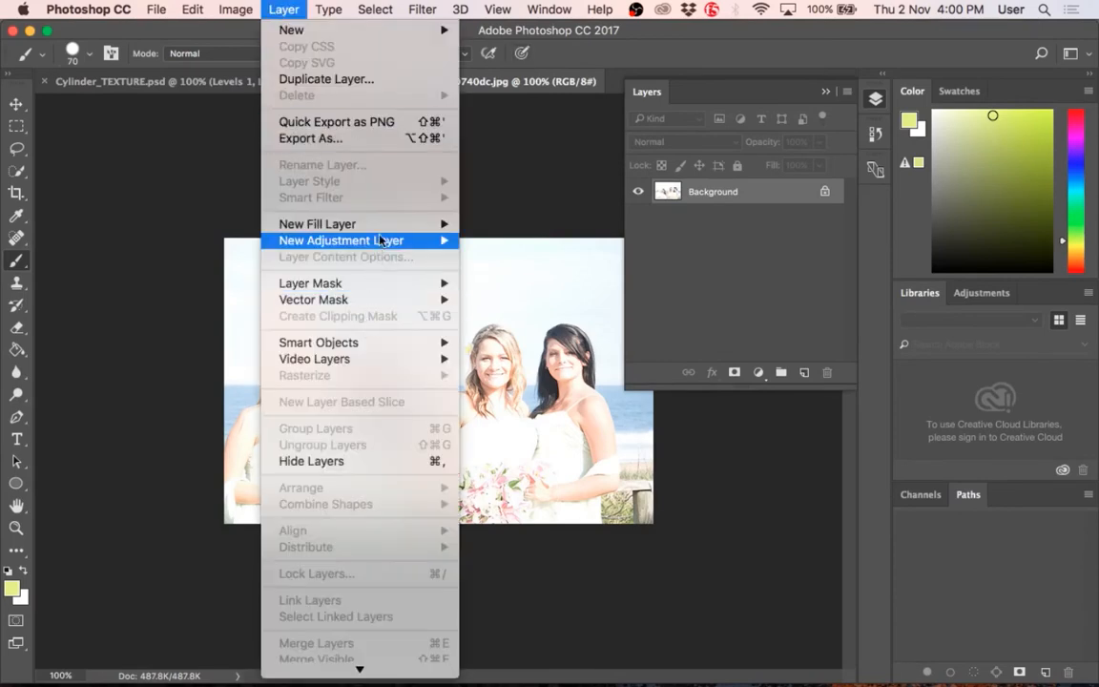
{"action": "mouse_move", "coordinate": [386, 240]}
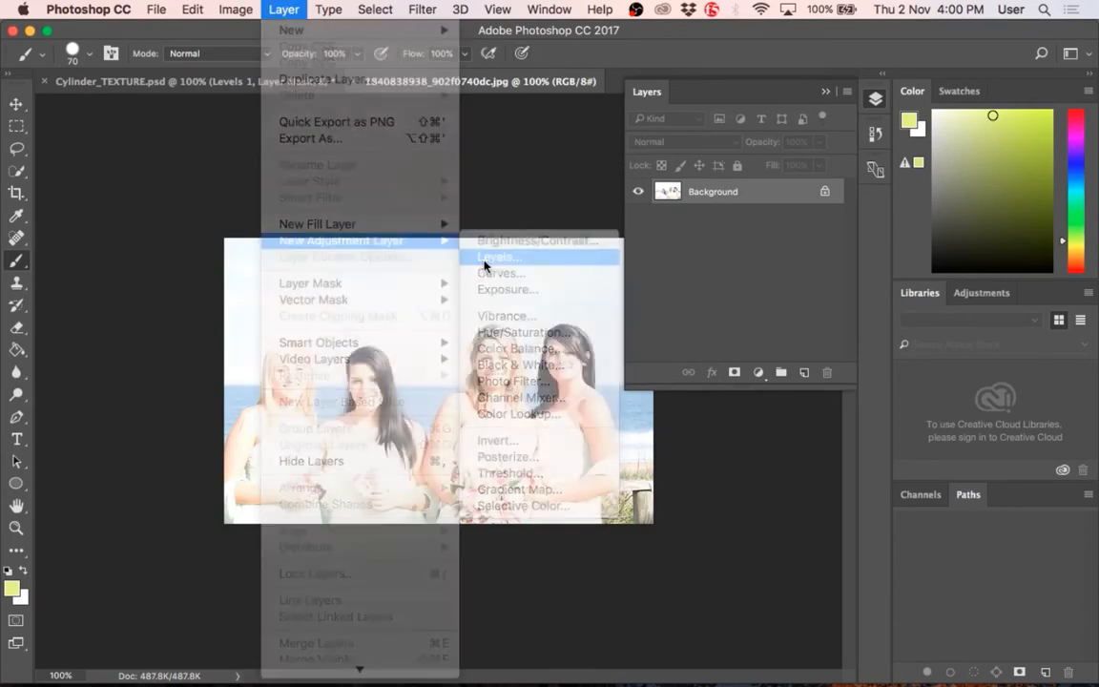
{"action": "left_click", "coordinate": [486, 261]}
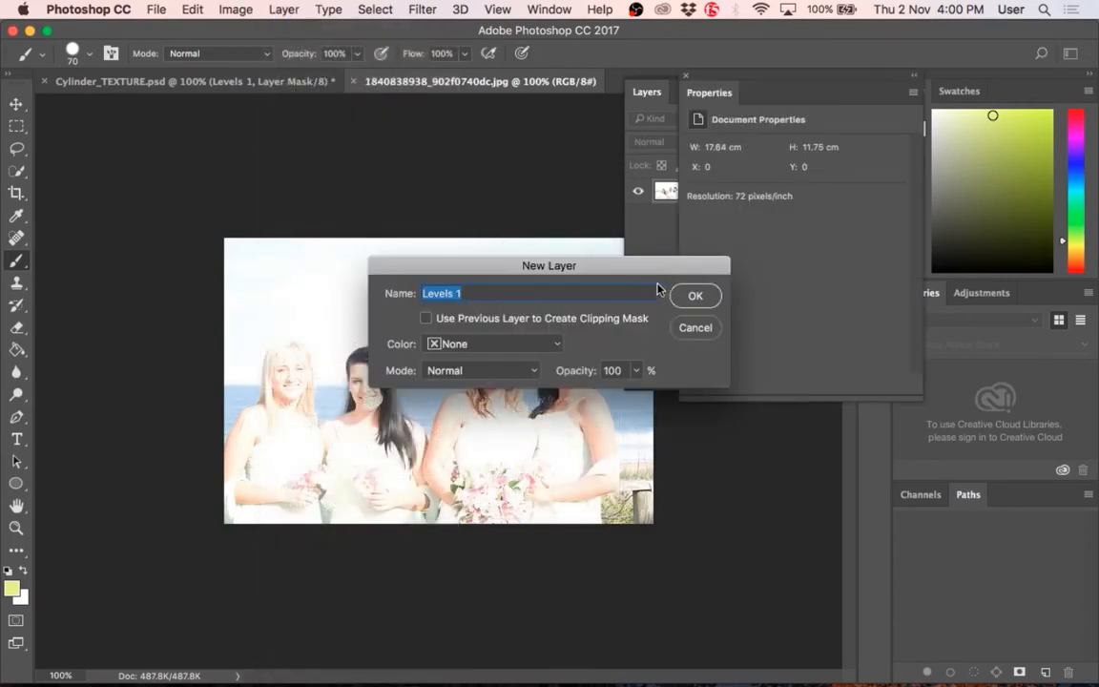
{"action": "left_click", "coordinate": [697, 294]}
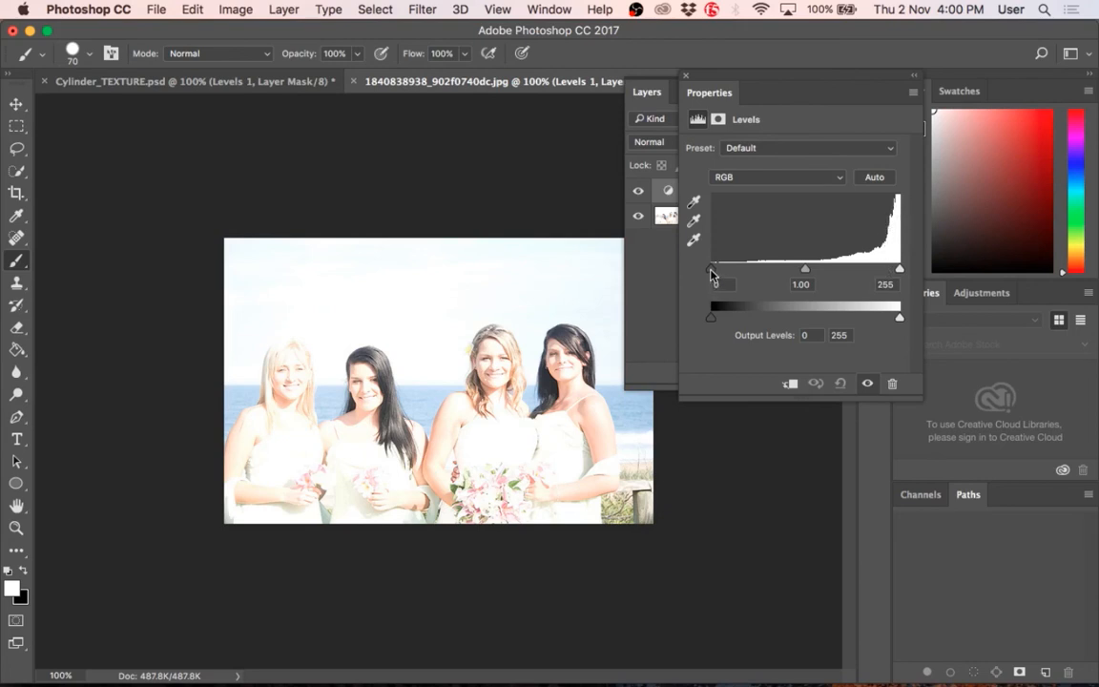
Step: Compare shadow input levels of 13, 50 and 3 on the bridal photo's Levels 1 layer, and set the level to 48
{"action": "mouse_move", "coordinate": [711, 271]}
{"action": "left_mouse_down"}
{"action": "mouse_move", "coordinate": [747, 273]}
{"action": "mouse_move", "coordinate": [718, 271]}
{"action": "left_mouse_up"}
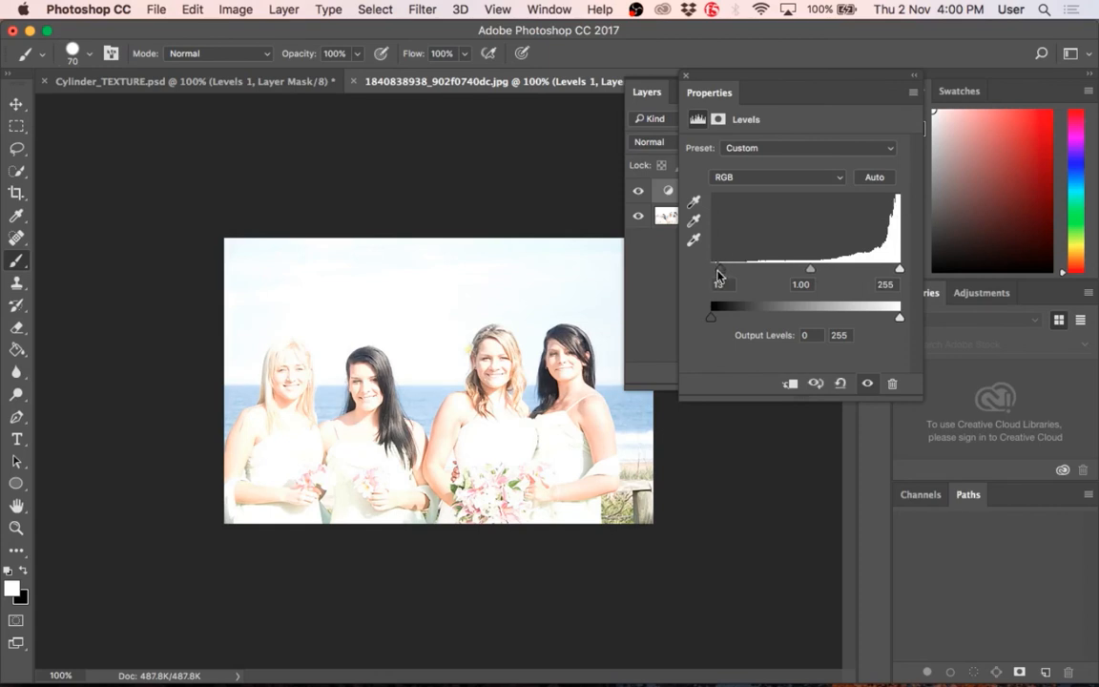
{"action": "left_click_drag", "start_coordinate": [718, 276], "coordinate": [749, 269]}
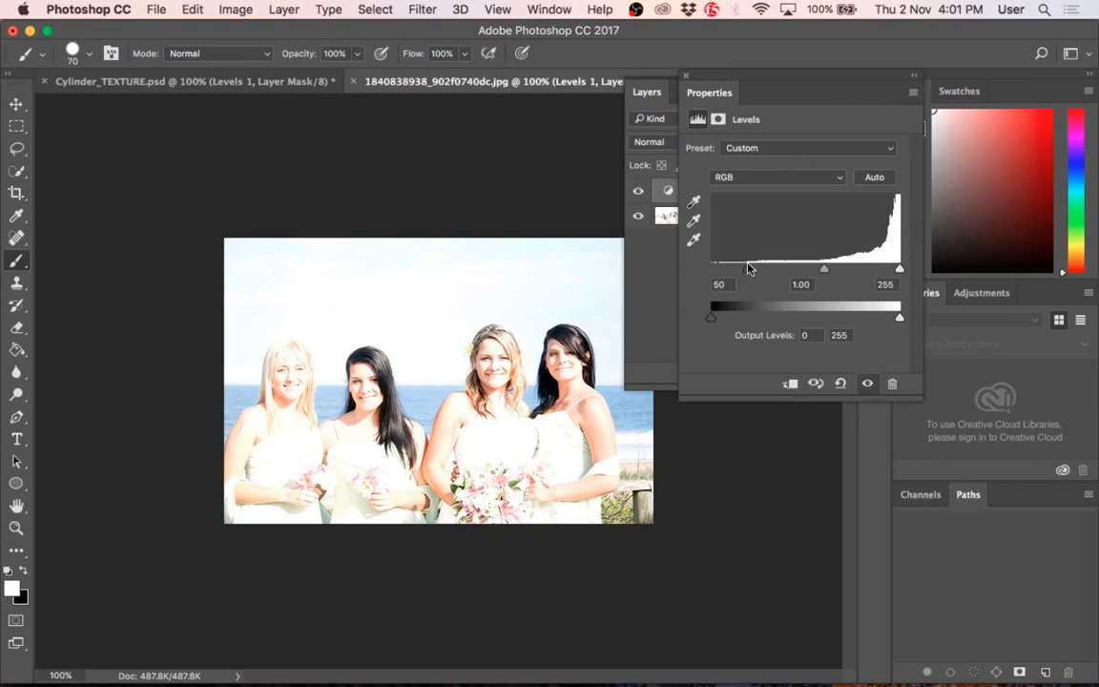
{"action": "left_click_drag", "start_coordinate": [749, 274], "coordinate": [712, 280]}
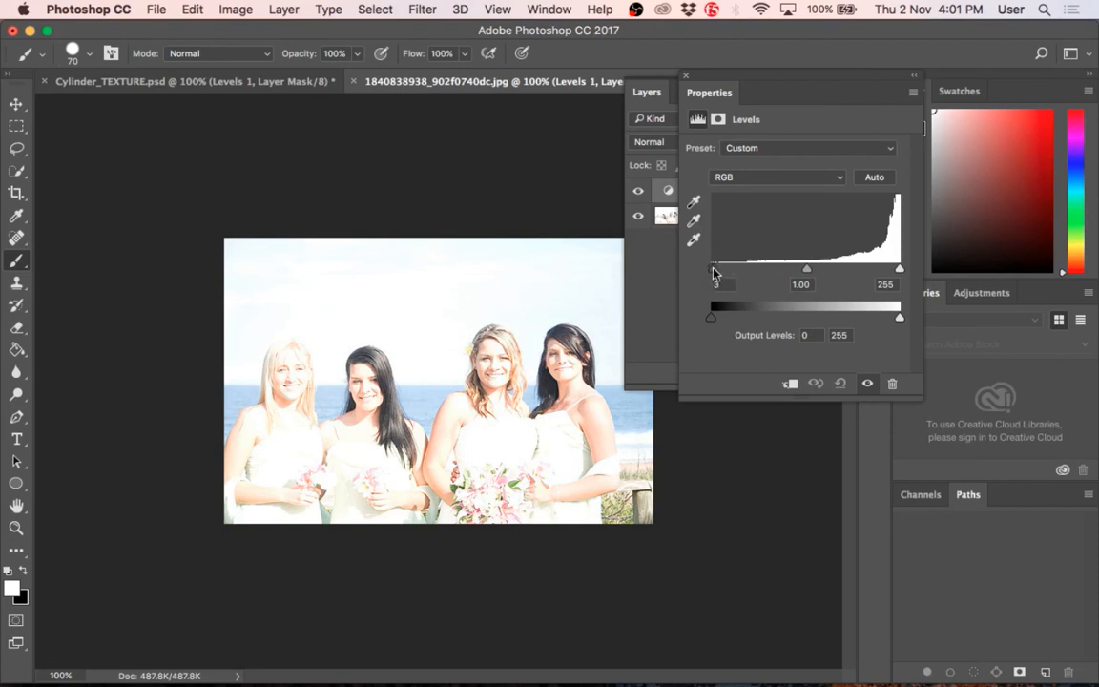
{"action": "left_click_drag", "start_coordinate": [713, 273], "coordinate": [745, 274]}
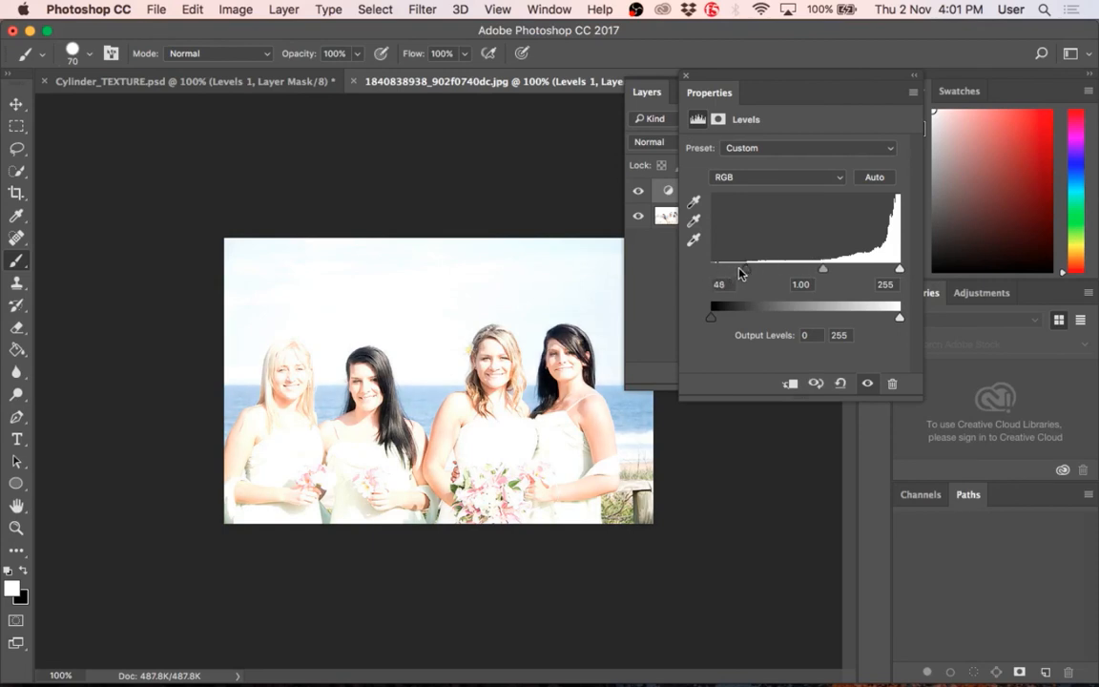
Step: Compare shadow input levels of 109 and 168 on the bridal photo's Levels 1 layer, and set the level to 151
{"action": "mouse_move", "coordinate": [748, 275]}
{"action": "left_mouse_down"}
{"action": "mouse_move", "coordinate": [704, 276]}
{"action": "mouse_move", "coordinate": [791, 275]}
{"action": "left_mouse_up"}
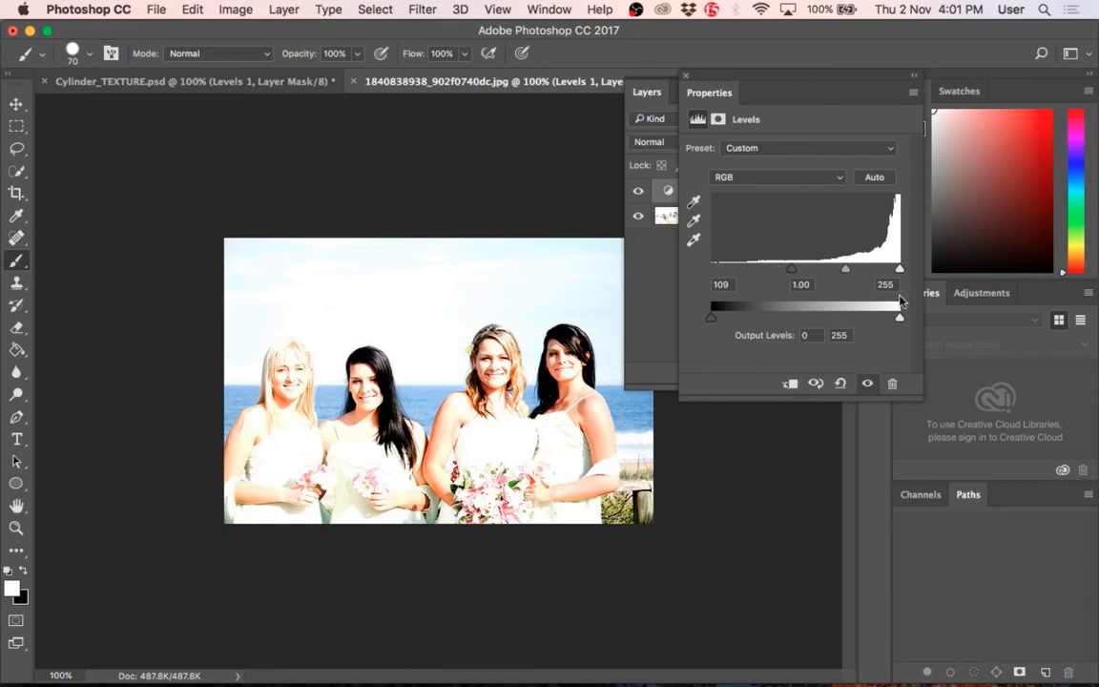
{"action": "mouse_move", "coordinate": [899, 269]}
{"action": "left_mouse_down"}
{"action": "mouse_move", "coordinate": [879, 270]}
{"action": "mouse_move", "coordinate": [900, 270]}
{"action": "left_mouse_up"}
{"action": "left_click_drag", "start_coordinate": [794, 273], "coordinate": [835, 292]}
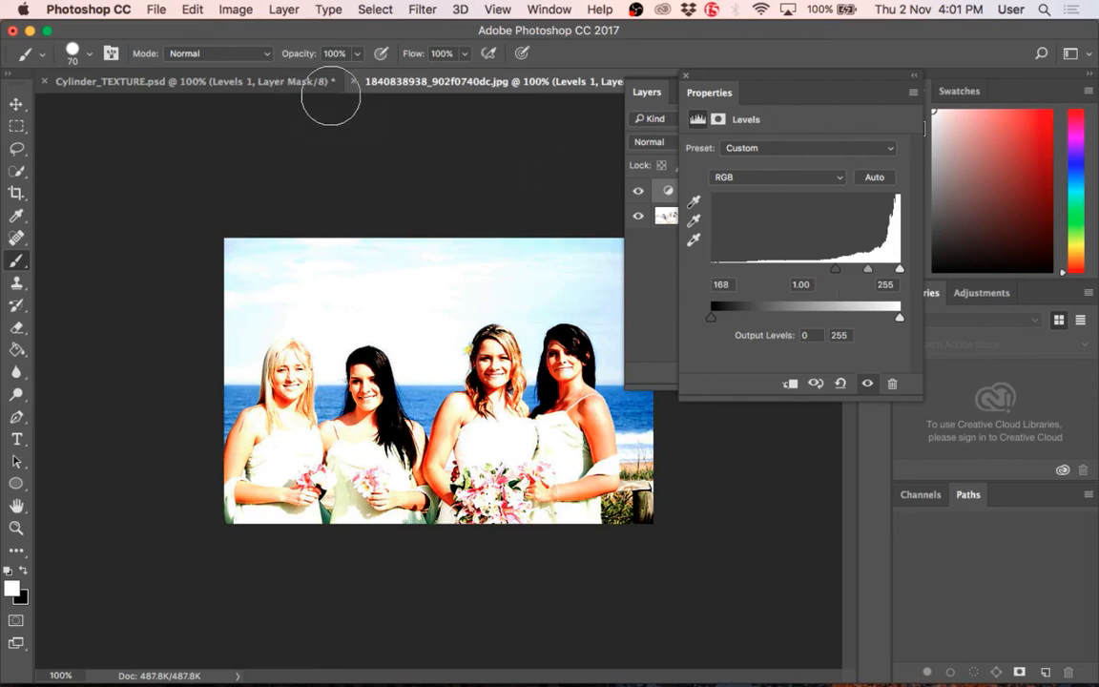
{"action": "left_click_drag", "start_coordinate": [831, 276], "coordinate": [824, 277]}
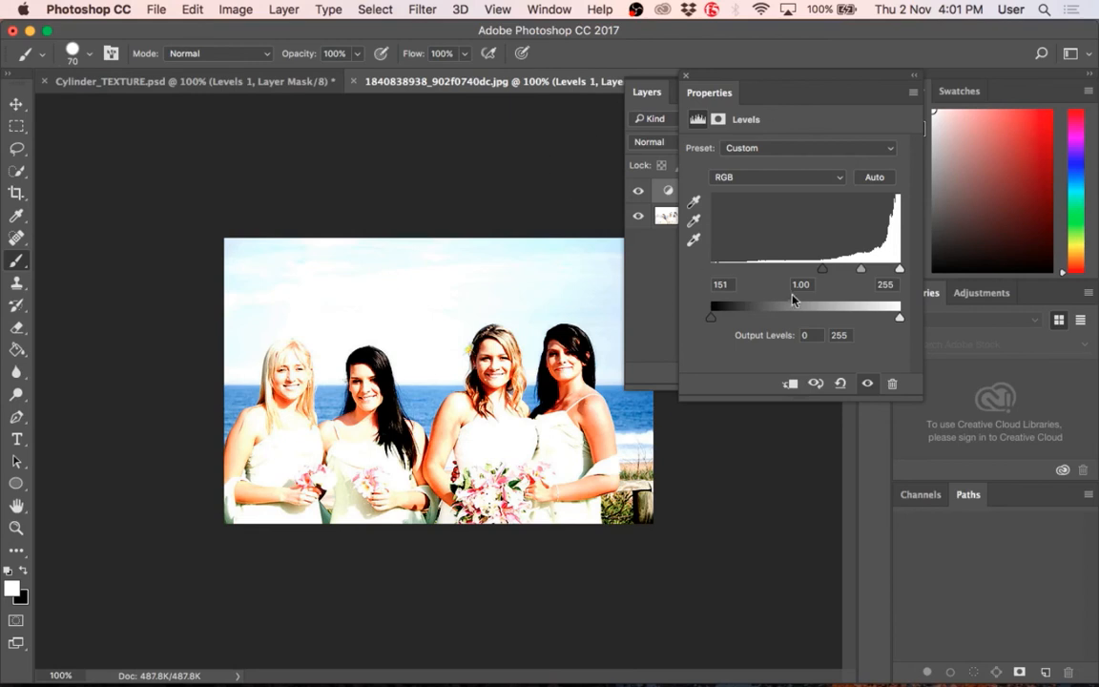
{"action": "left_click", "coordinate": [238, 80]}
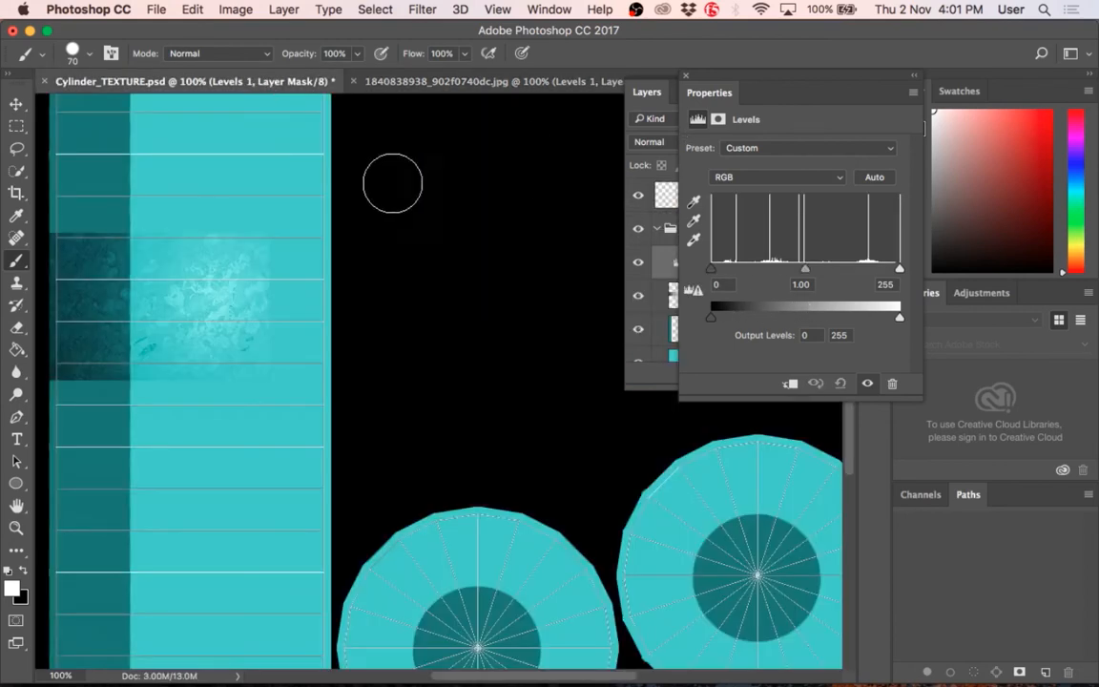
{"action": "left_click", "coordinate": [448, 81]}
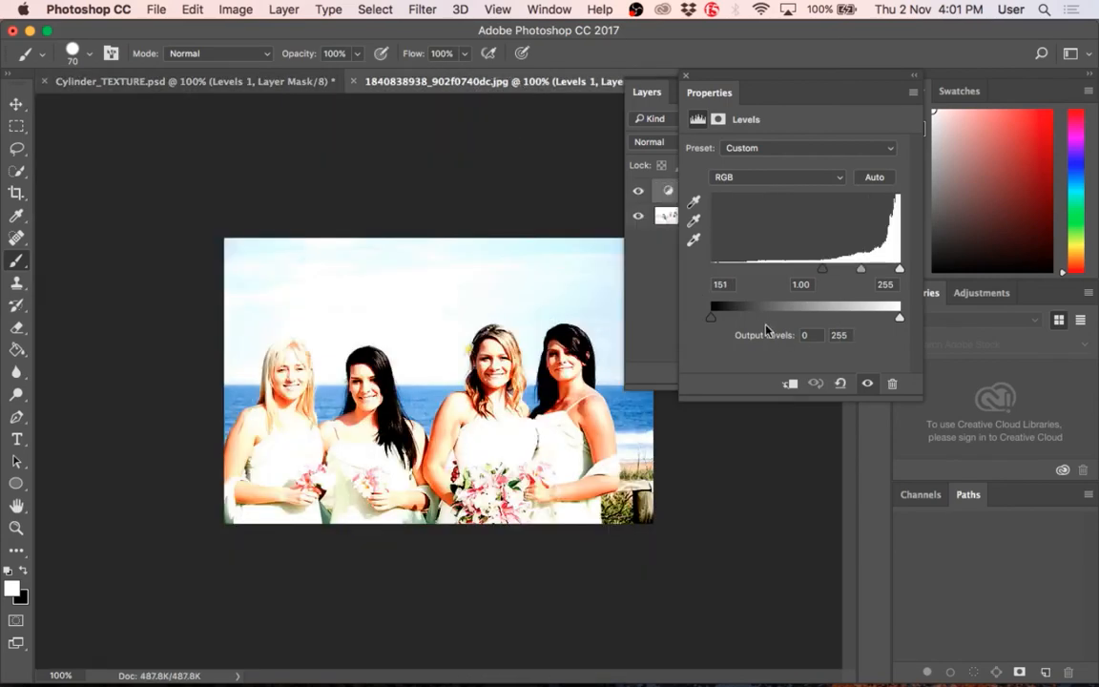
Step: Try a black output level of 89 on the bridal photo's Levels 1, restore 0, and set the white output level to 201
{"action": "left_click_drag", "start_coordinate": [712, 317], "coordinate": [647, 311]}
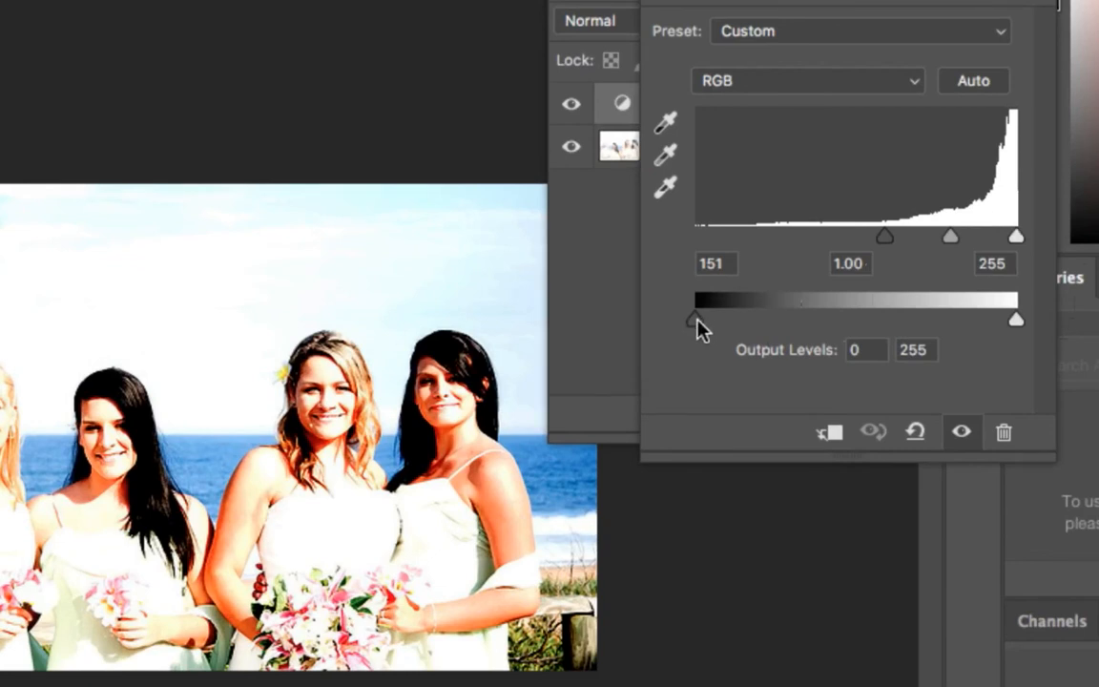
{"action": "left_click_drag", "start_coordinate": [697, 324], "coordinate": [800, 321]}
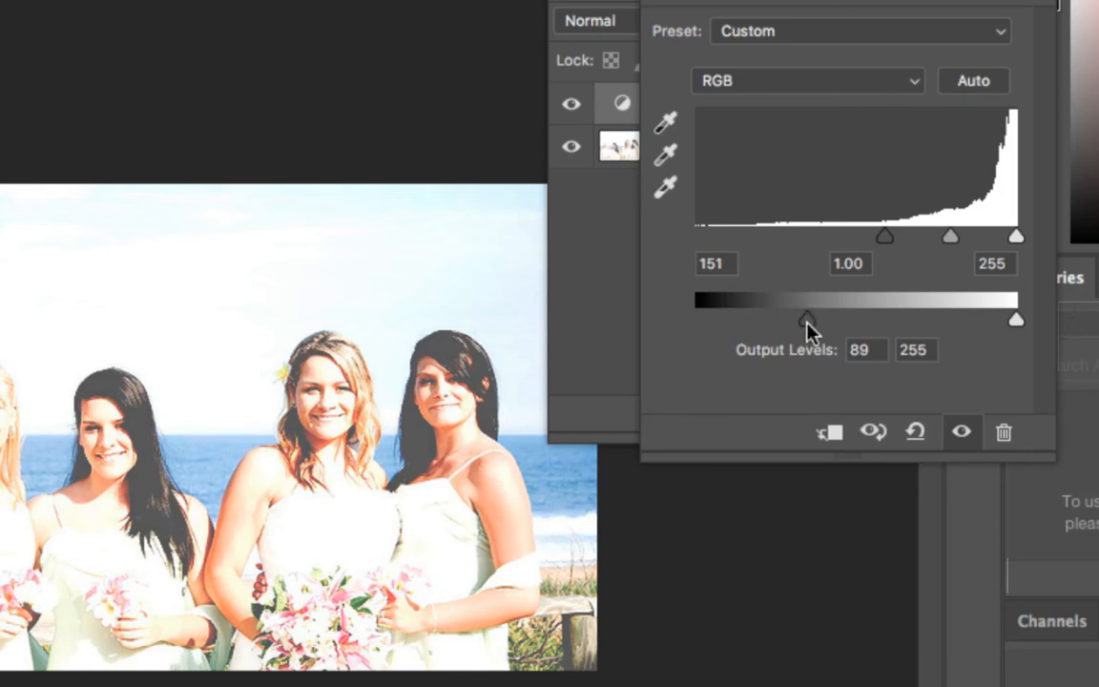
{"action": "left_click_drag", "start_coordinate": [806, 324], "coordinate": [640, 326]}
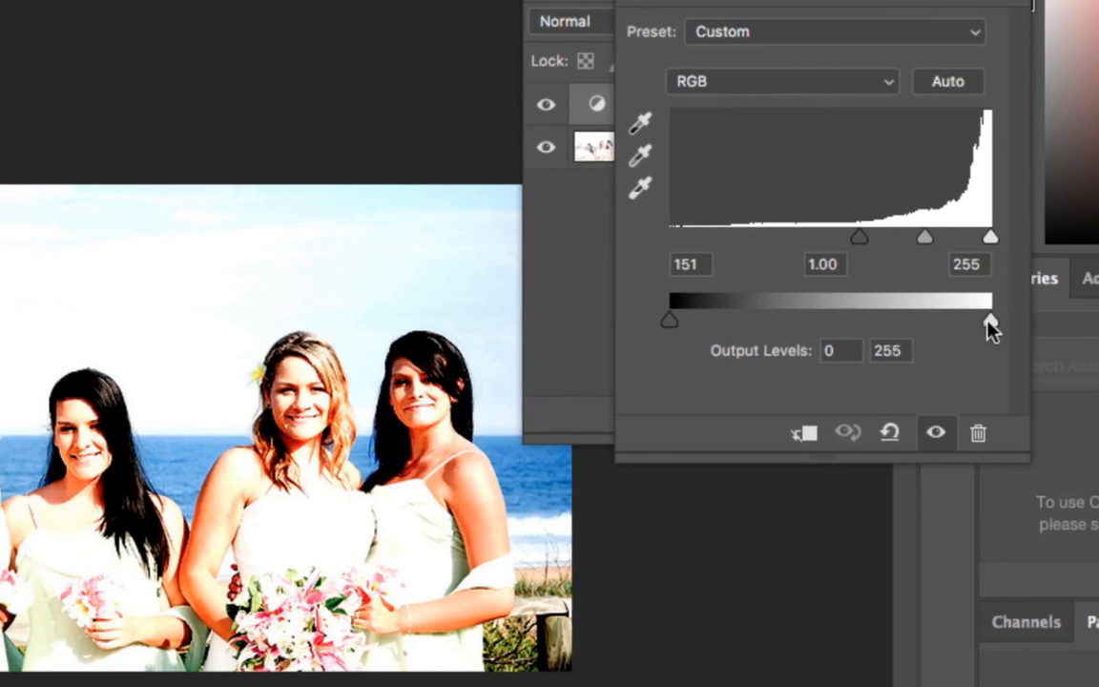
{"action": "left_click_drag", "start_coordinate": [990, 325], "coordinate": [902, 320]}
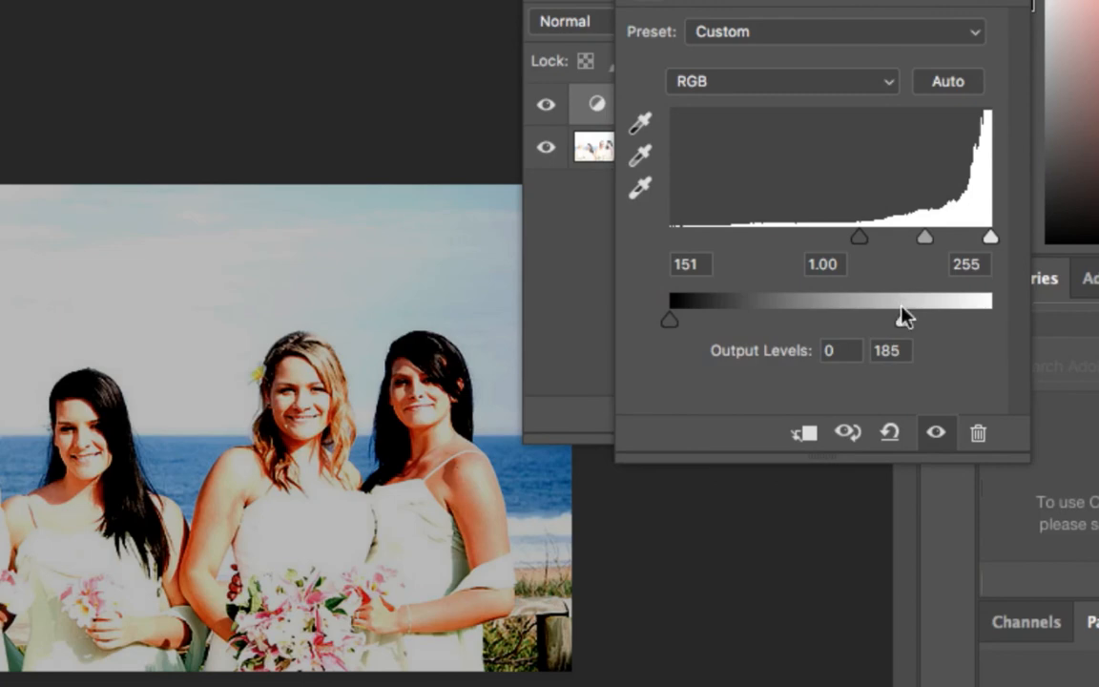
{"action": "left_click_drag", "start_coordinate": [902, 316], "coordinate": [925, 315]}
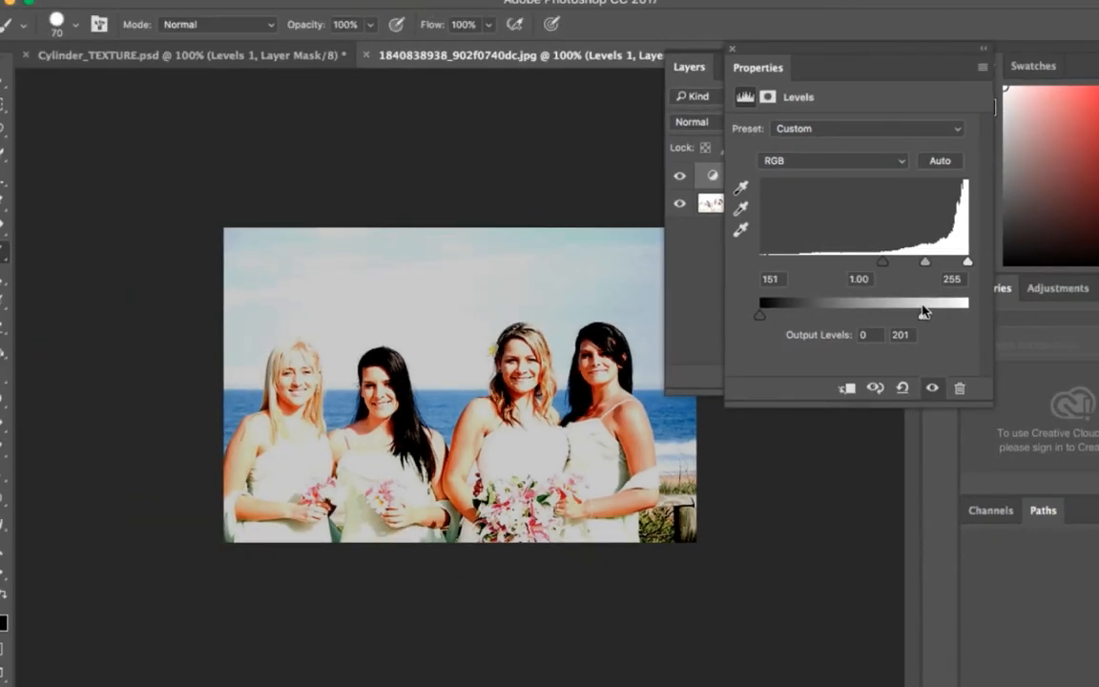
Step: Switch to Cylinder_TEXTURE.psd and set the TextureX steel texture layer's blend mode to Normal
{"action": "left_click", "coordinate": [208, 54]}
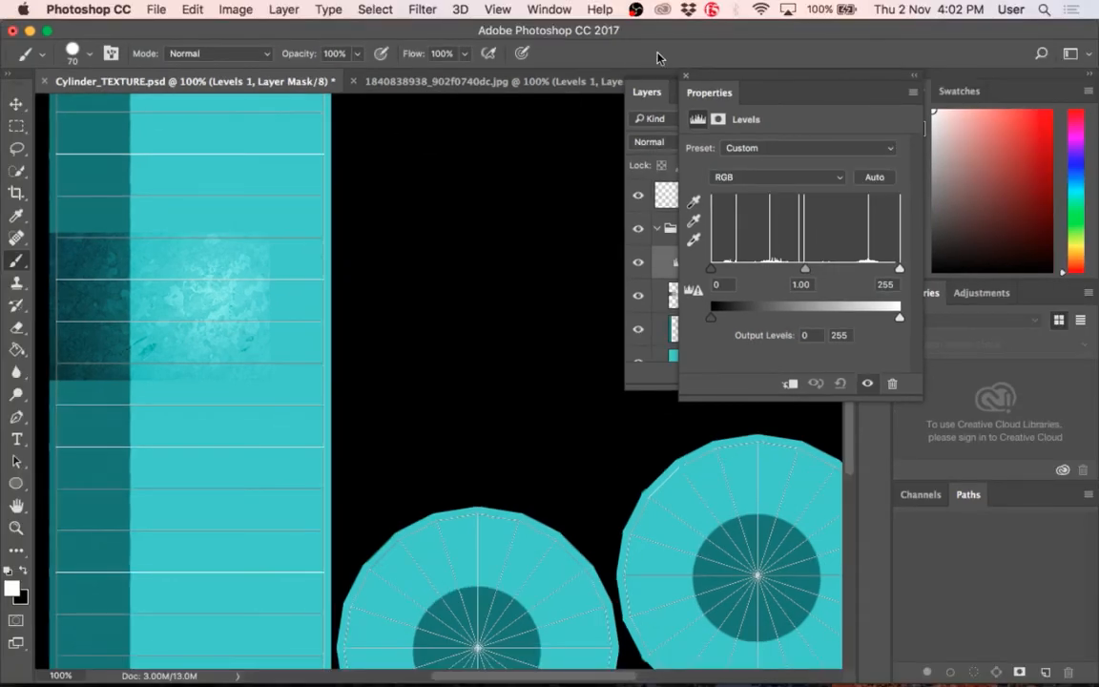
{"action": "left_click", "coordinate": [664, 99]}
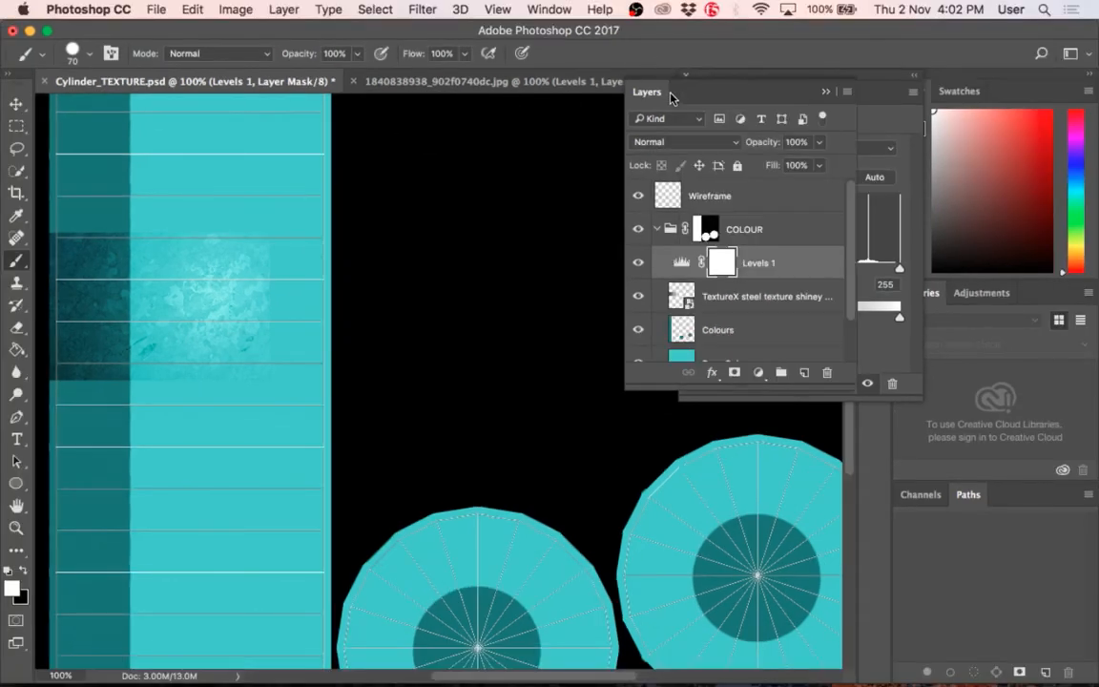
{"action": "left_click", "coordinate": [710, 301]}
{"action": "left_click", "coordinate": [658, 141]}
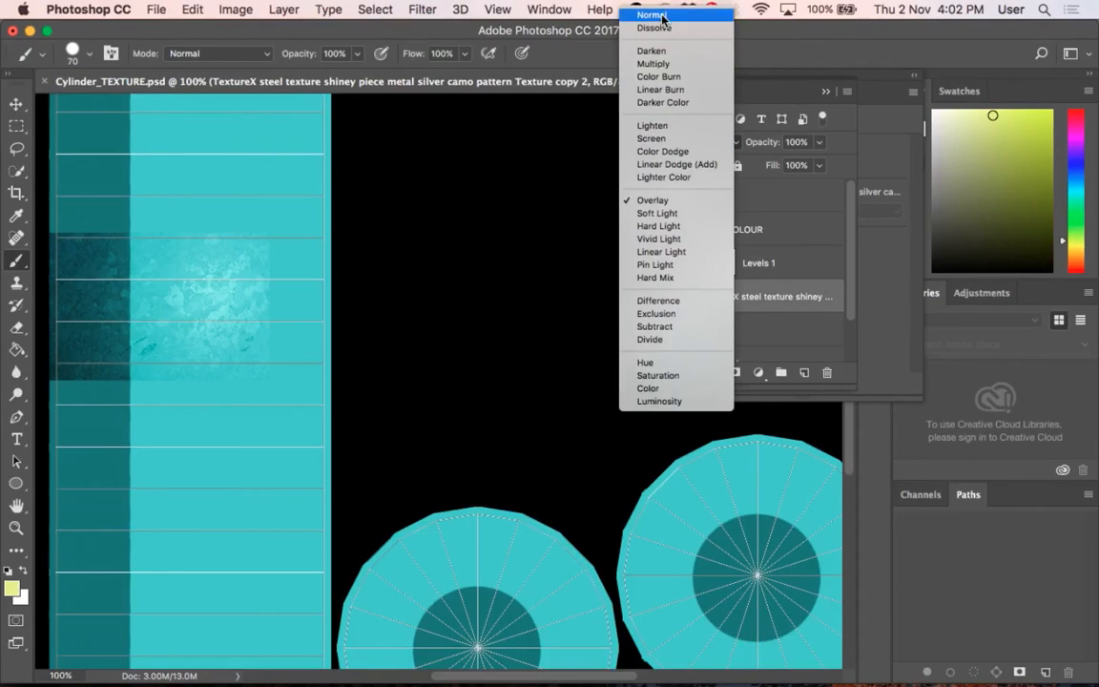
{"action": "left_click", "coordinate": [662, 17]}
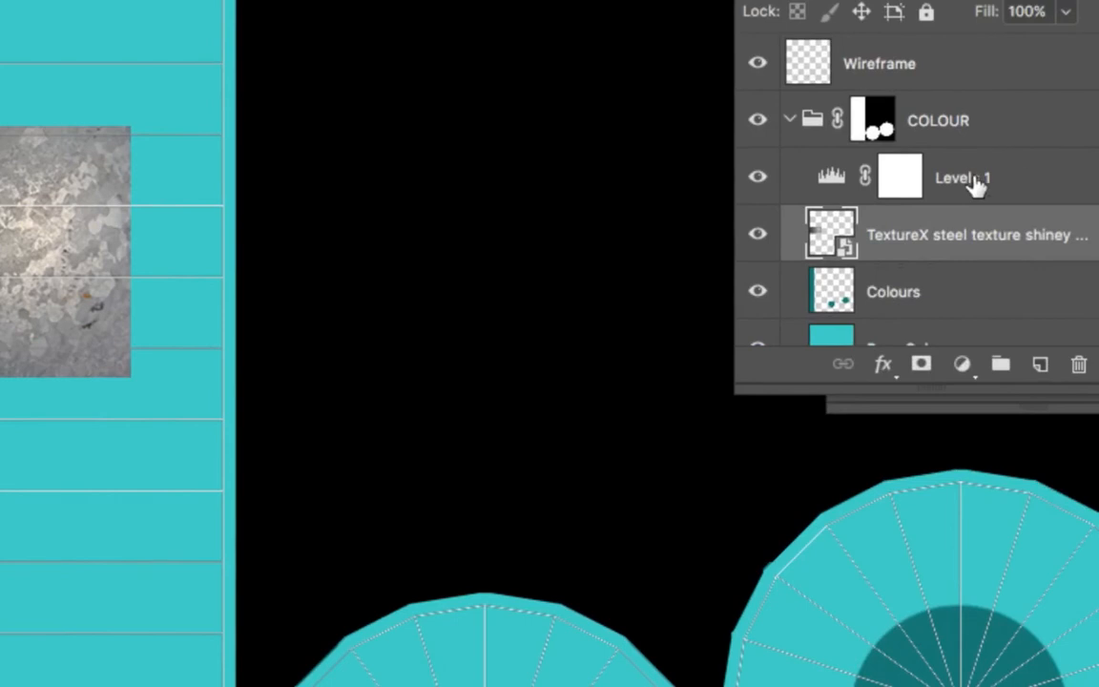
Step: Open the Levels 1 properties in Cylinder_TEXTURE.psd beside the steel texture and set the white output level to 165
{"action": "left_click", "coordinate": [870, 183]}
{"action": "left_click", "coordinate": [829, 179]}
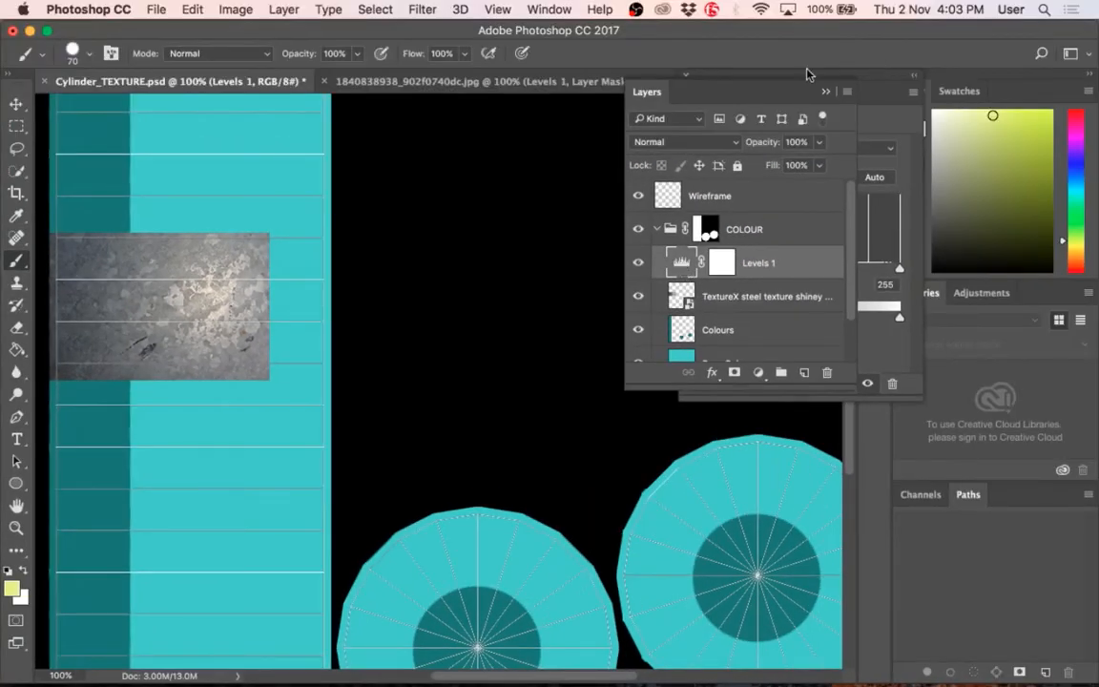
{"action": "left_click_drag", "start_coordinate": [806, 74], "coordinate": [1003, 318]}
{"action": "left_click_drag", "start_coordinate": [675, 99], "coordinate": [315, 153]}
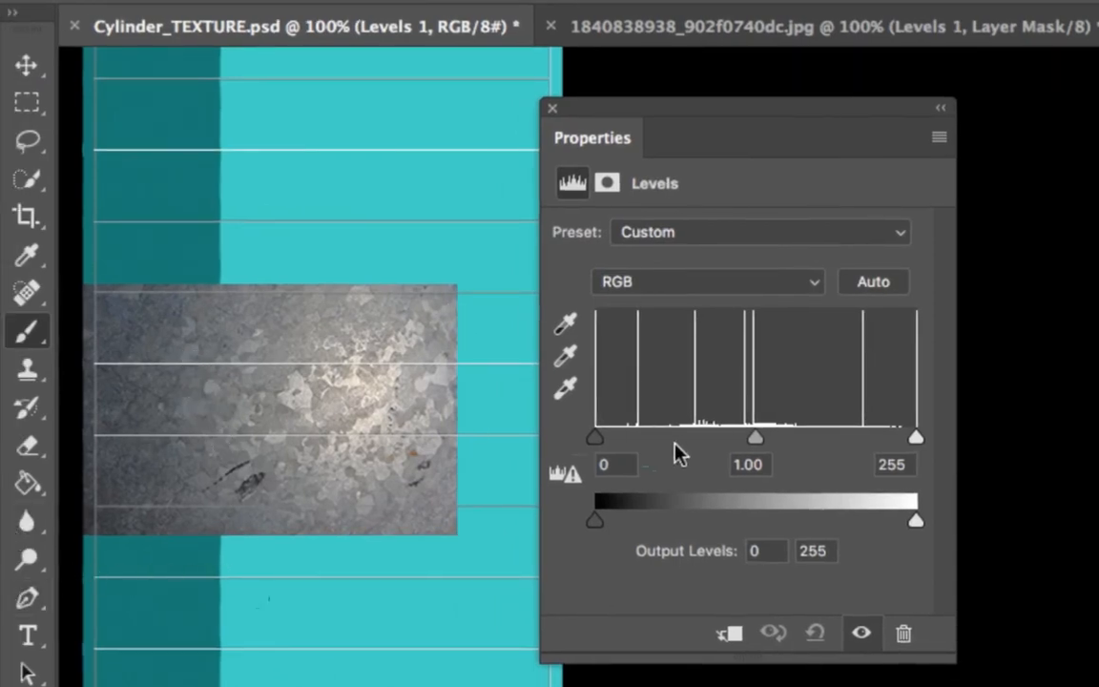
{"action": "left_click_drag", "start_coordinate": [589, 438], "coordinate": [532, 454]}
{"action": "left_click_drag", "start_coordinate": [918, 441], "coordinate": [1056, 456]}
{"action": "left_click_drag", "start_coordinate": [918, 529], "coordinate": [820, 530]}
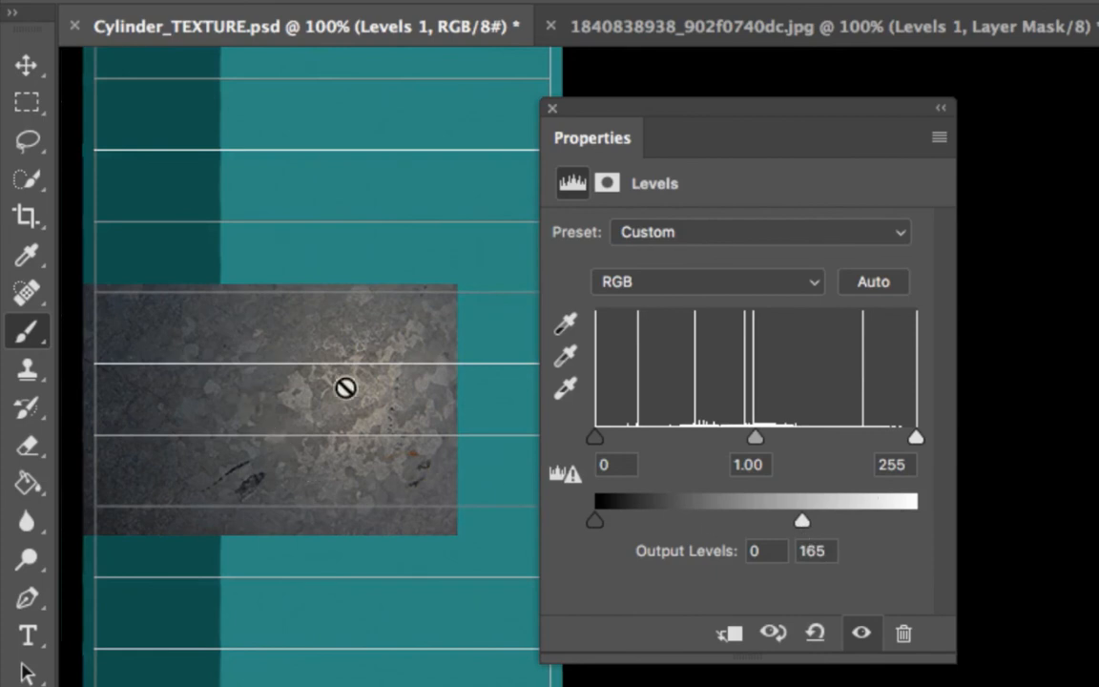
Step: Compare the texture with Levels 1 off and on, set its output levels to 15 and 158, and close the properties
{"action": "left_click", "coordinate": [860, 633]}
{"action": "left_click", "coordinate": [860, 633]}
{"action": "left_click", "coordinate": [860, 633]}
{"action": "left_click", "coordinate": [861, 633]}
{"action": "left_click_drag", "start_coordinate": [799, 519], "coordinate": [789, 520]}
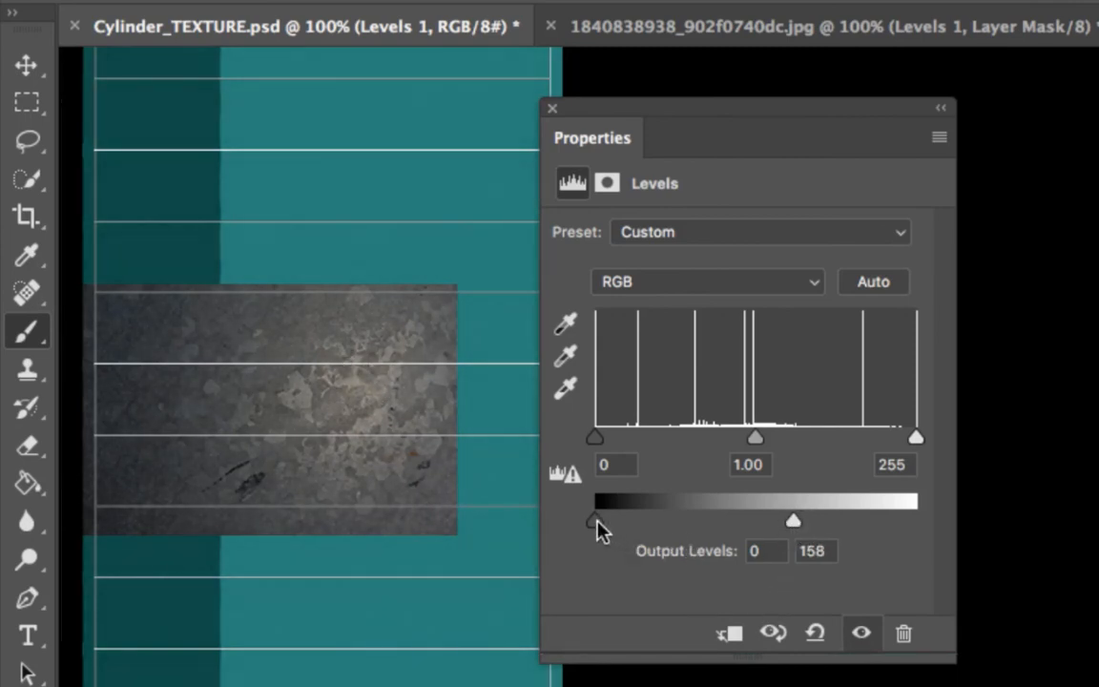
{"action": "mouse_move", "coordinate": [597, 523]}
{"action": "left_mouse_down"}
{"action": "mouse_move", "coordinate": [631, 525]}
{"action": "mouse_move", "coordinate": [613, 522]}
{"action": "left_mouse_up"}
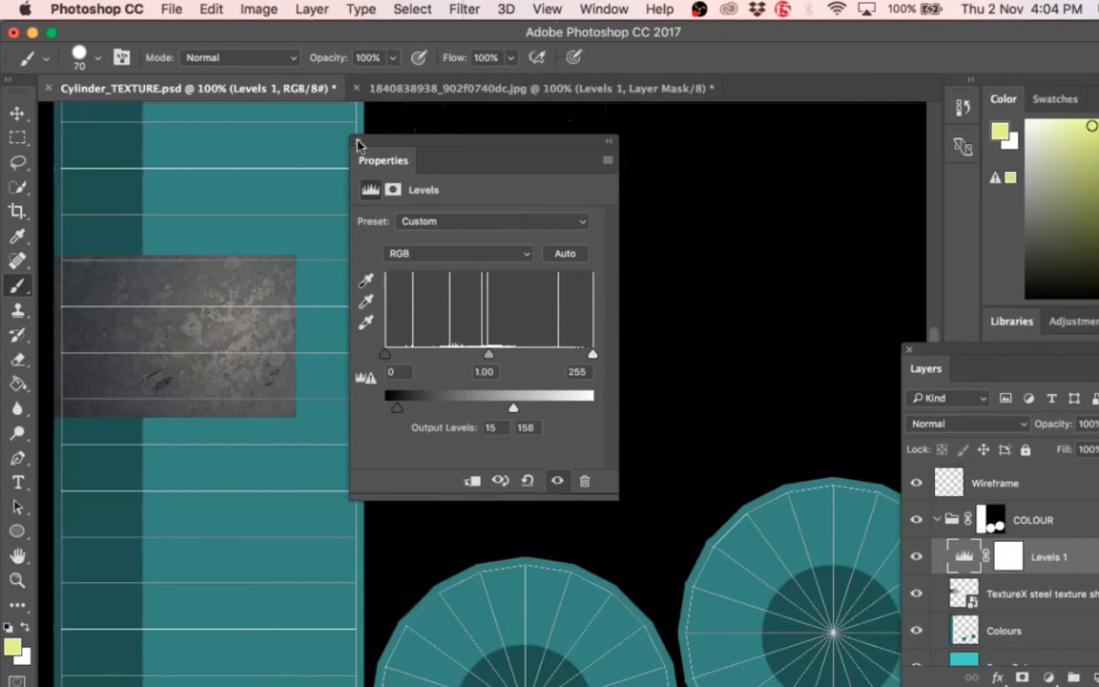
{"action": "left_click", "coordinate": [358, 145]}
{"action": "left_click", "coordinate": [965, 423]}
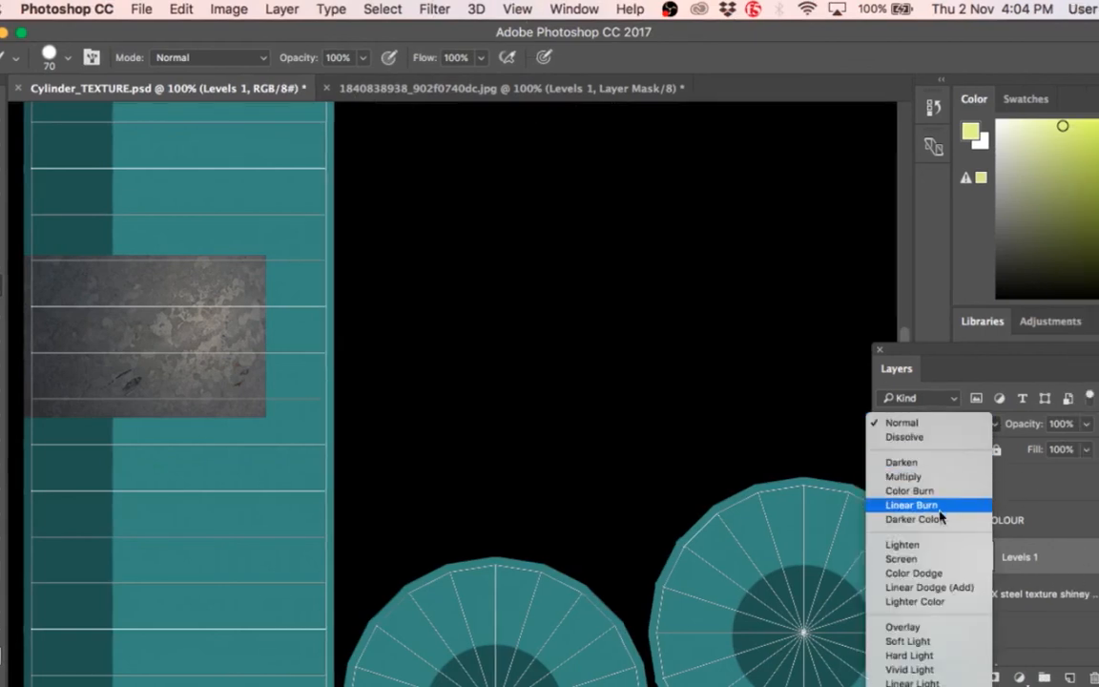
{"action": "left_click", "coordinate": [911, 627]}
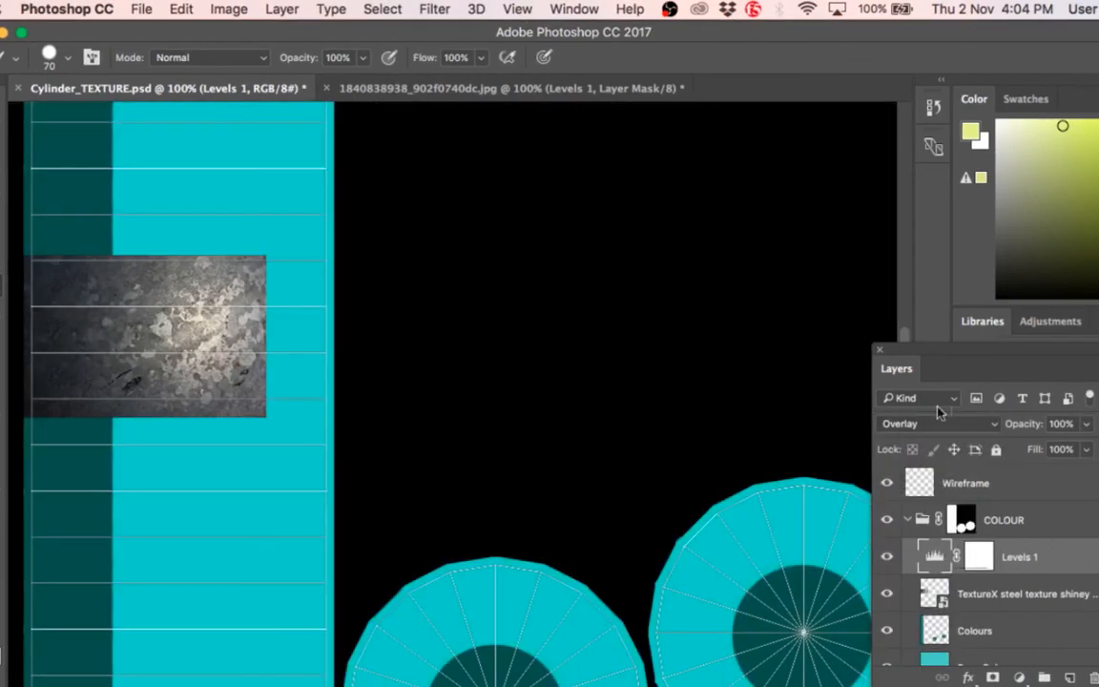
{"action": "left_click_drag", "start_coordinate": [961, 359], "coordinate": [775, 156]}
{"action": "key", "text": "ctrl+z"}
Step: Set the TextureX steel texture layer's blend mode back to Overlay
{"action": "left_click", "coordinate": [763, 390]}
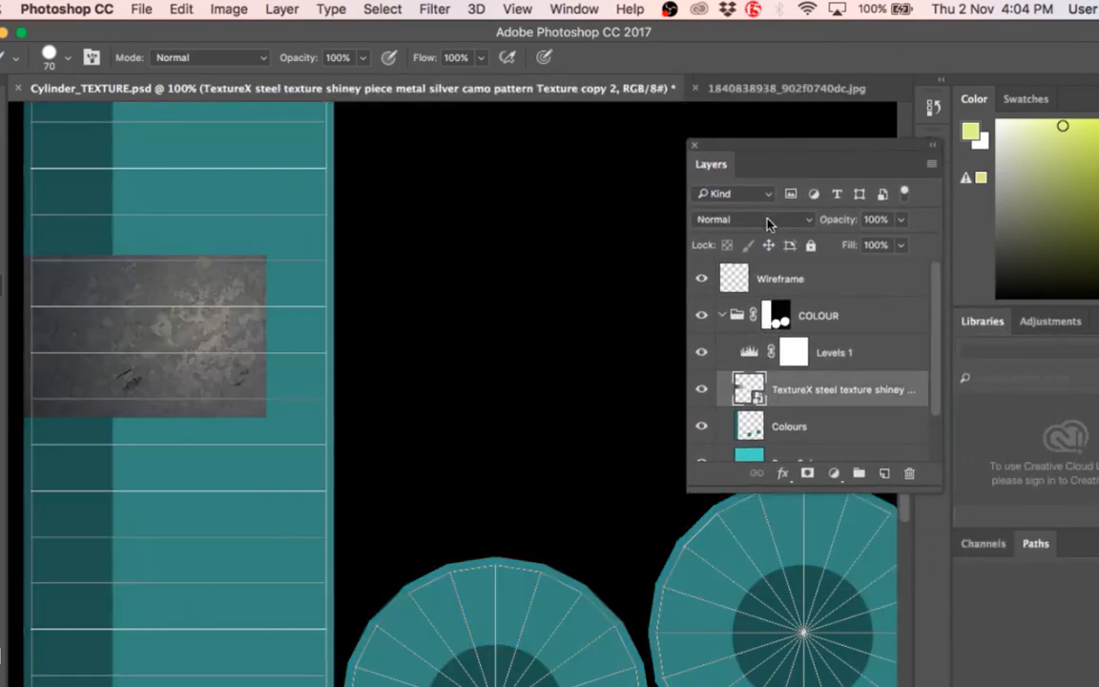
{"action": "left_click", "coordinate": [769, 223]}
{"action": "left_click", "coordinate": [733, 421]}
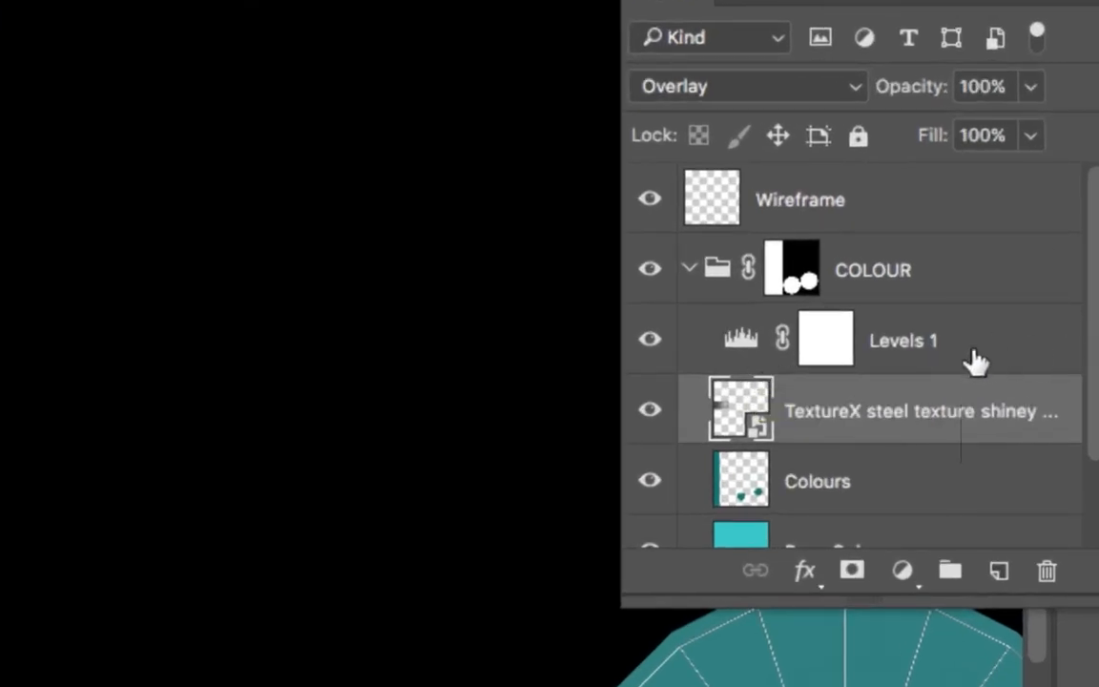
Step: Try moving the Colours and Base Colour layers above the COLOUR group, and undo the move
{"action": "scroll", "coordinate": [843, 407], "scroll_direction": "down", "scroll_amount": 1}
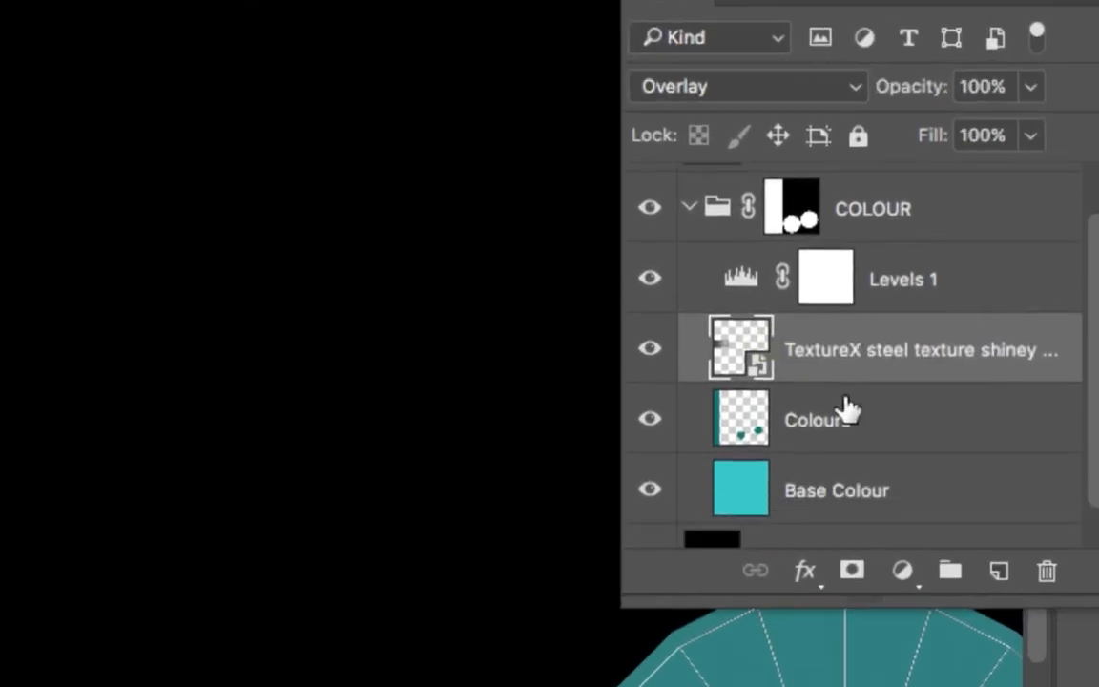
{"action": "scroll", "coordinate": [841, 420], "scroll_direction": "up", "scroll_amount": 1}
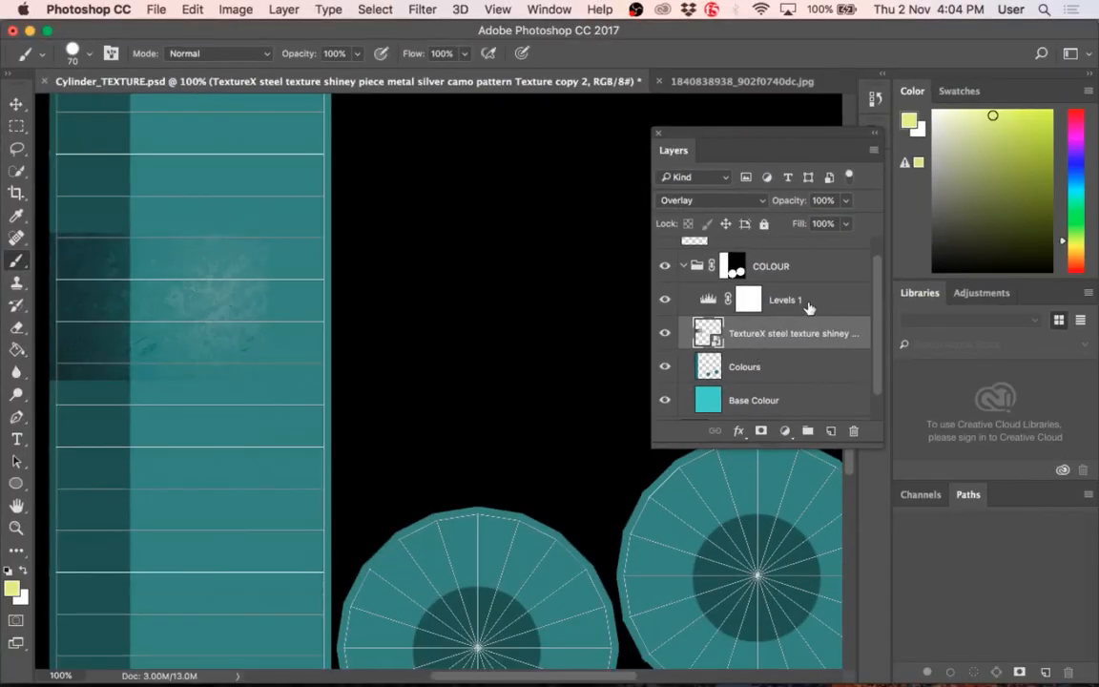
{"action": "left_click", "coordinate": [753, 369]}
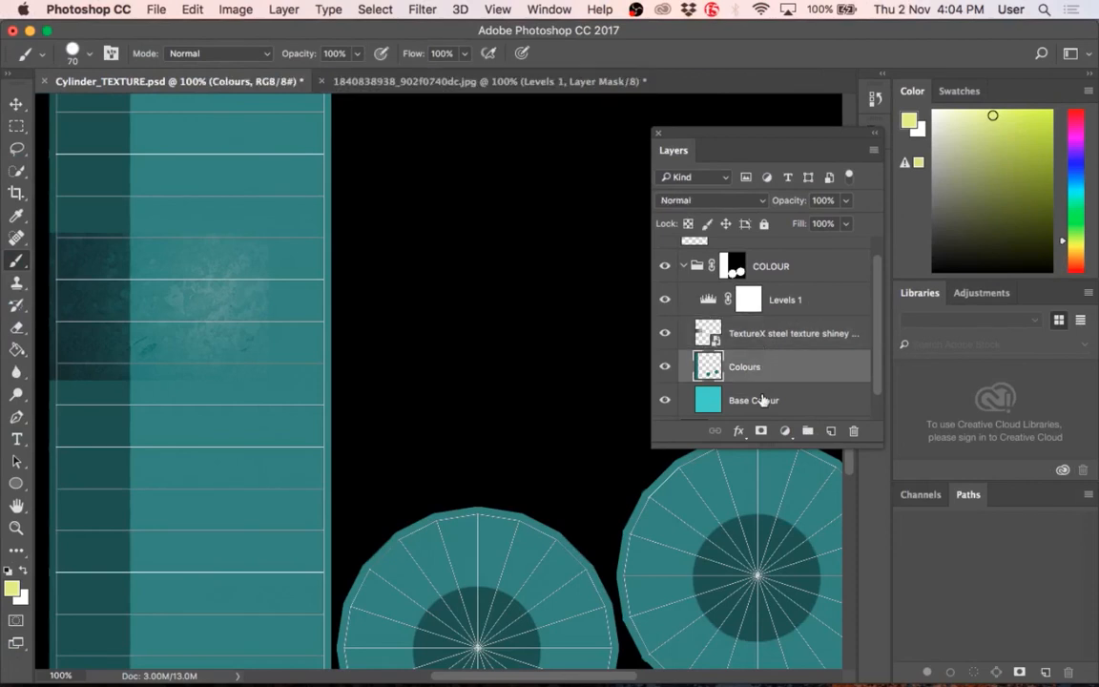
{"action": "left_click", "coordinate": [763, 400], "text": "shift"}
{"action": "left_click_drag", "start_coordinate": [763, 400], "coordinate": [768, 250]}
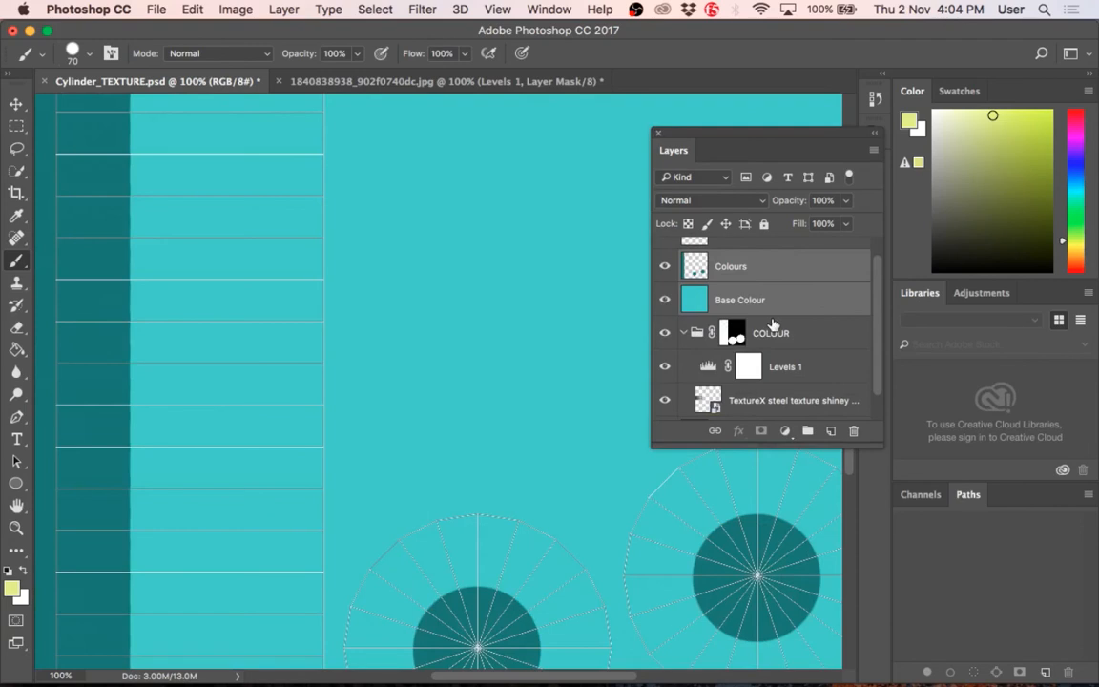
{"action": "key", "text": "super+z"}
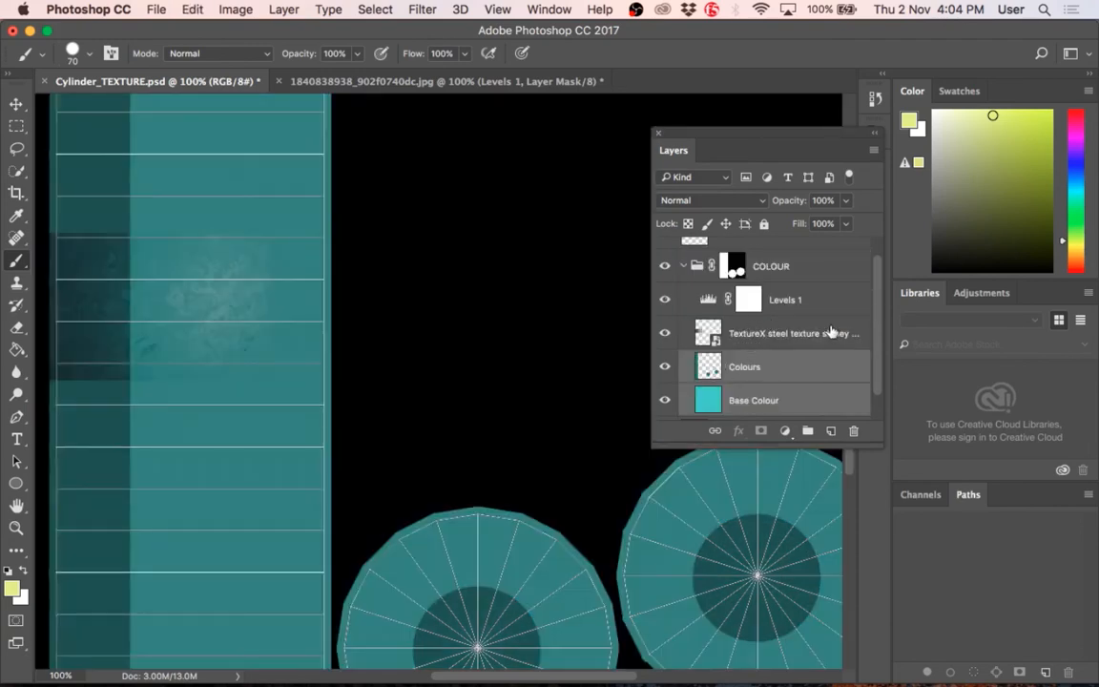
Step: Move the Levels 1 and steel texture layers together below the Colours layer in the COLOUR group
{"action": "left_click", "coordinate": [818, 308]}
{"action": "left_click", "coordinate": [807, 330], "text": "shift"}
{"action": "left_click_drag", "start_coordinate": [811, 309], "coordinate": [790, 383]}
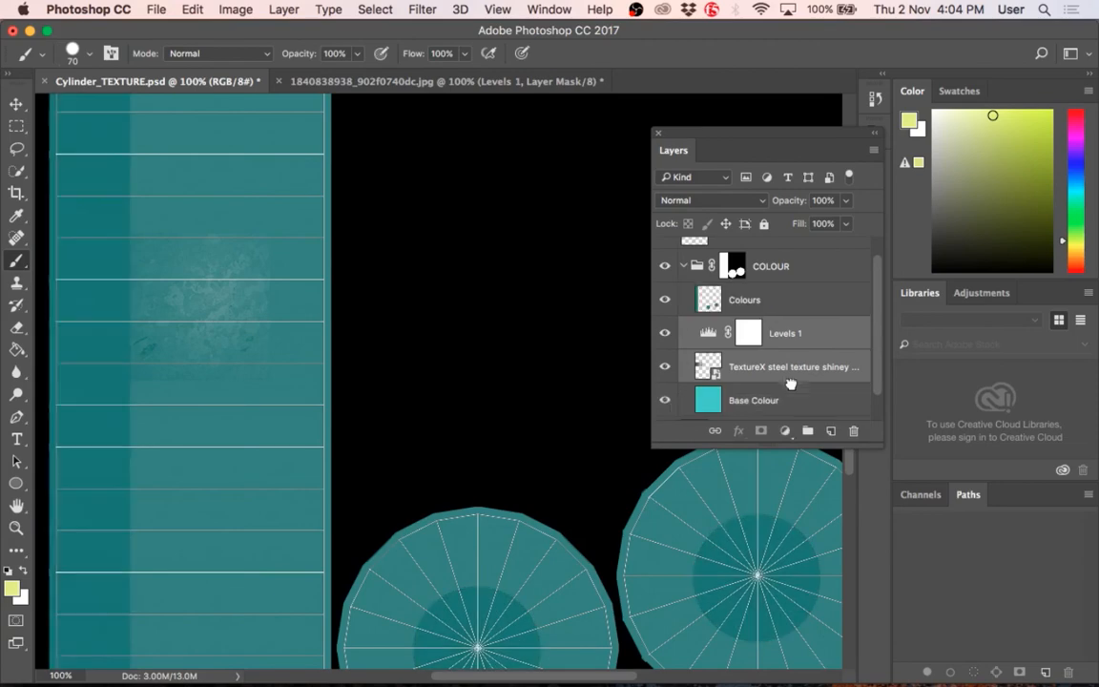
Step: Toggle the visibility of the Colours and Levels 1 layers to compare which layers the adjustment affects
{"action": "left_click", "coordinate": [669, 302]}
{"action": "left_click", "coordinate": [669, 301]}
{"action": "left_click", "coordinate": [667, 303]}
{"action": "left_click", "coordinate": [667, 302]}
{"action": "left_click", "coordinate": [665, 330]}
{"action": "left_click", "coordinate": [664, 329]}
{"action": "left_click", "coordinate": [664, 331]}
{"action": "left_click", "coordinate": [665, 331]}
{"action": "left_click", "coordinate": [666, 332]}
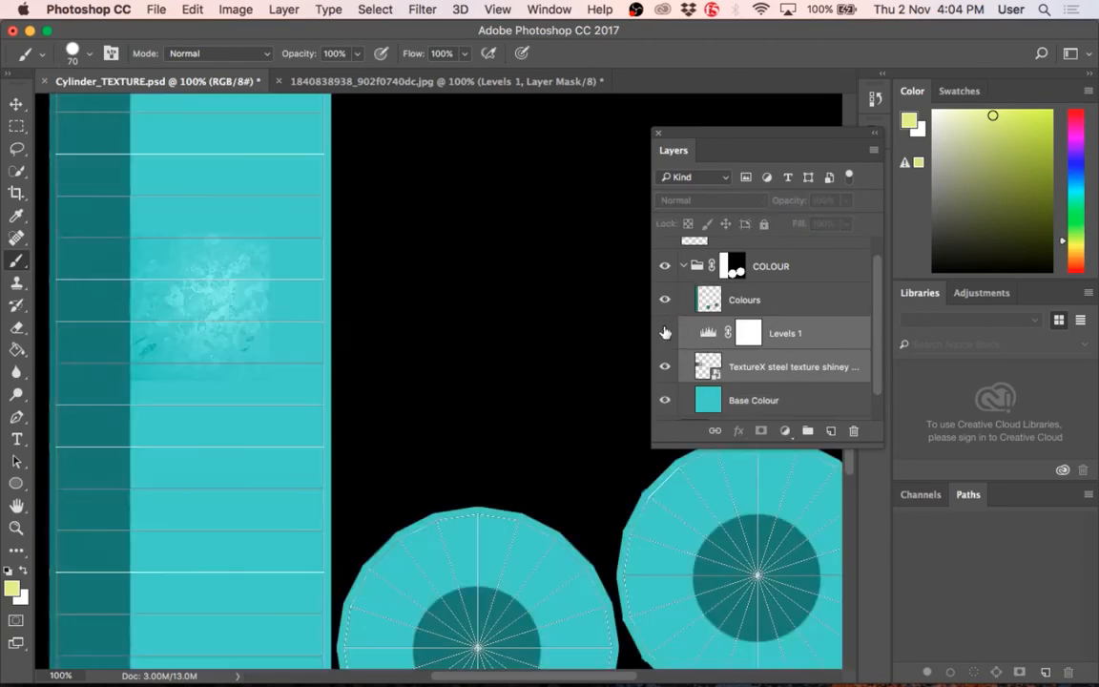
{"action": "left_click", "coordinate": [665, 332]}
Step: Move the Levels 1 and steel texture layers back above the Colours layer in the COLOUR group
{"action": "left_click", "coordinate": [780, 335]}
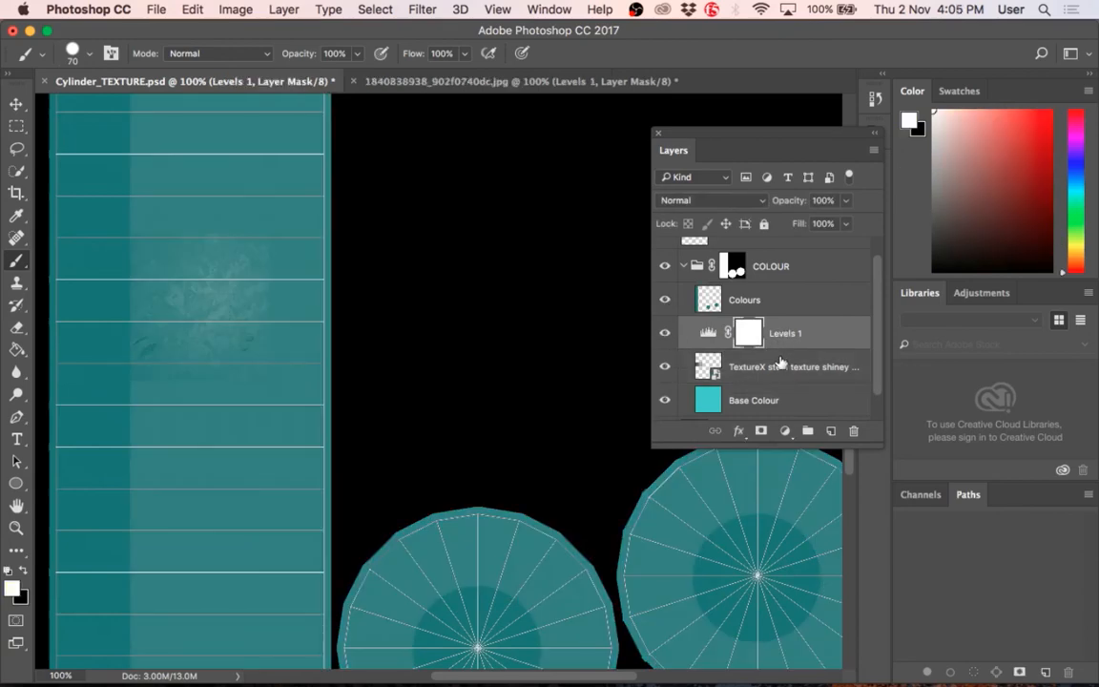
{"action": "left_click_drag", "start_coordinate": [780, 361], "coordinate": [787, 293]}
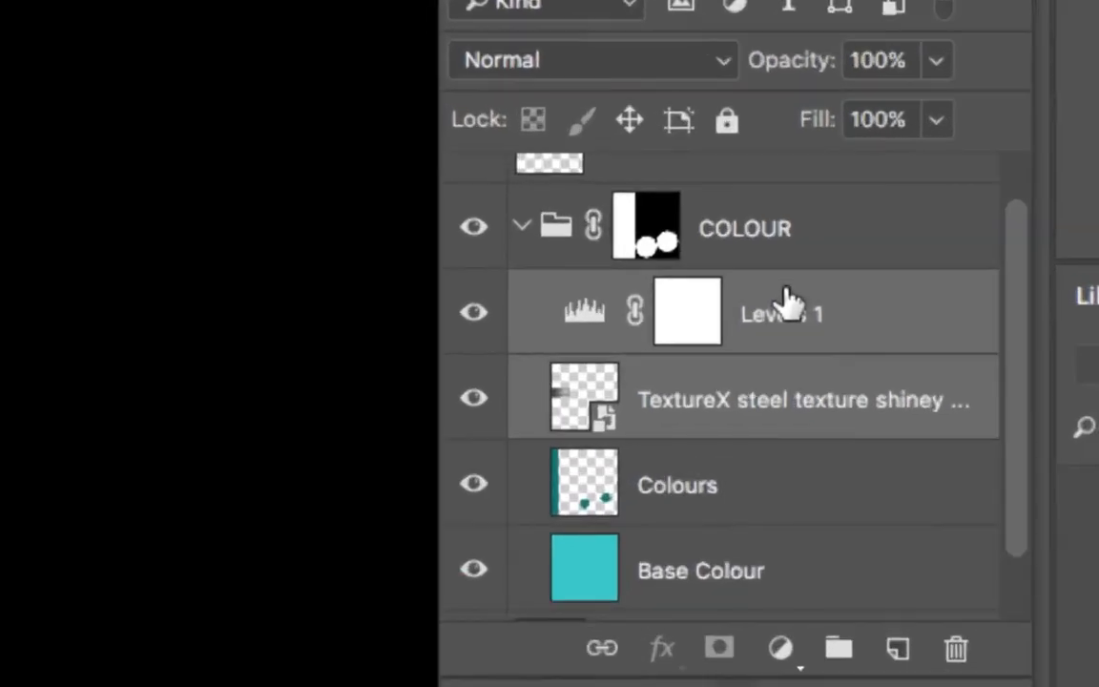
{"action": "left_click", "coordinate": [766, 229]}
Step: Clip Levels 1 to the steel texture layer directly below it and toggle the adjustment's visibility to compare the effect
{"action": "left_click", "coordinate": [762, 333]}
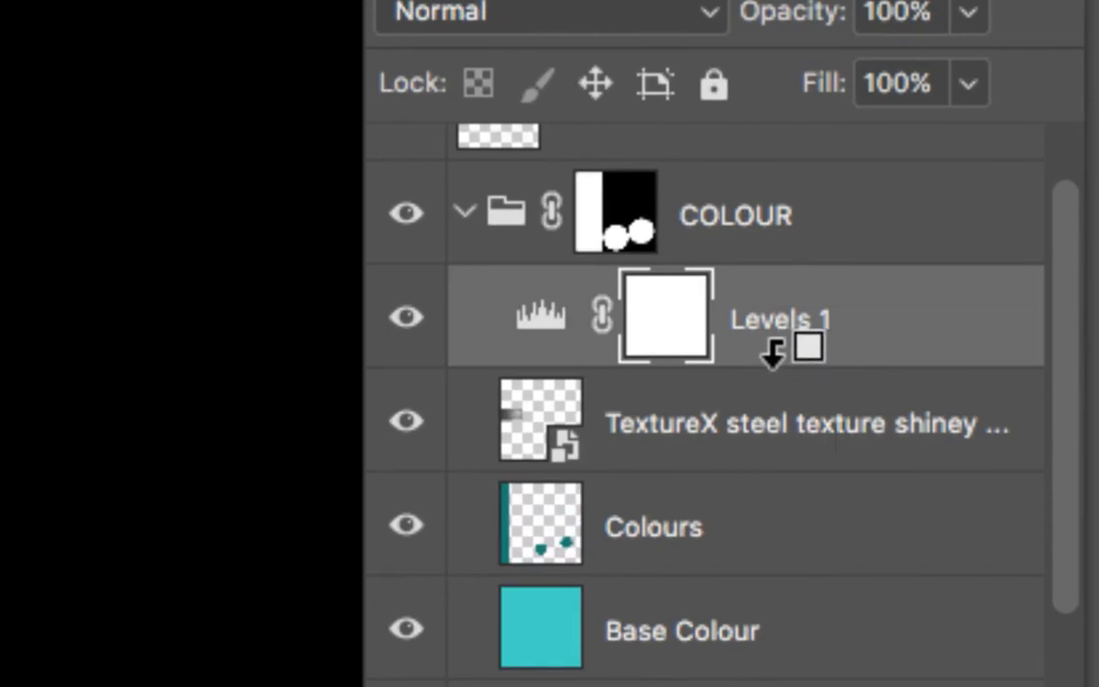
{"action": "left_click", "coordinate": [760, 349], "text": "alt"}
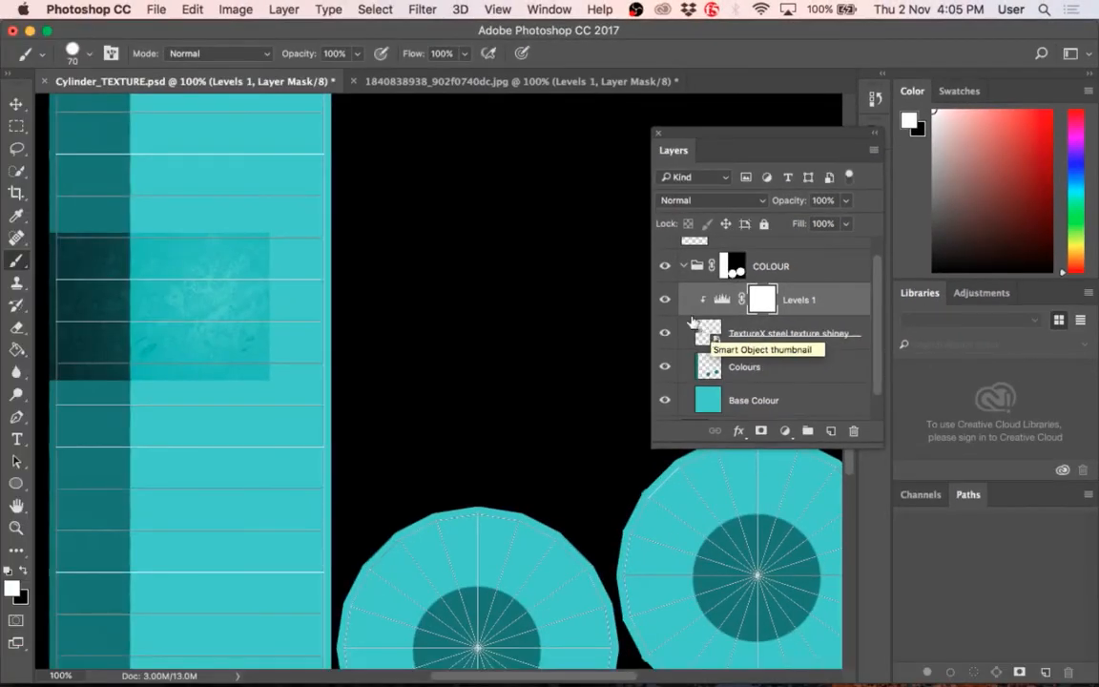
{"action": "left_click", "coordinate": [665, 299]}
{"action": "left_click", "coordinate": [665, 299]}
{"action": "left_click", "coordinate": [664, 299]}
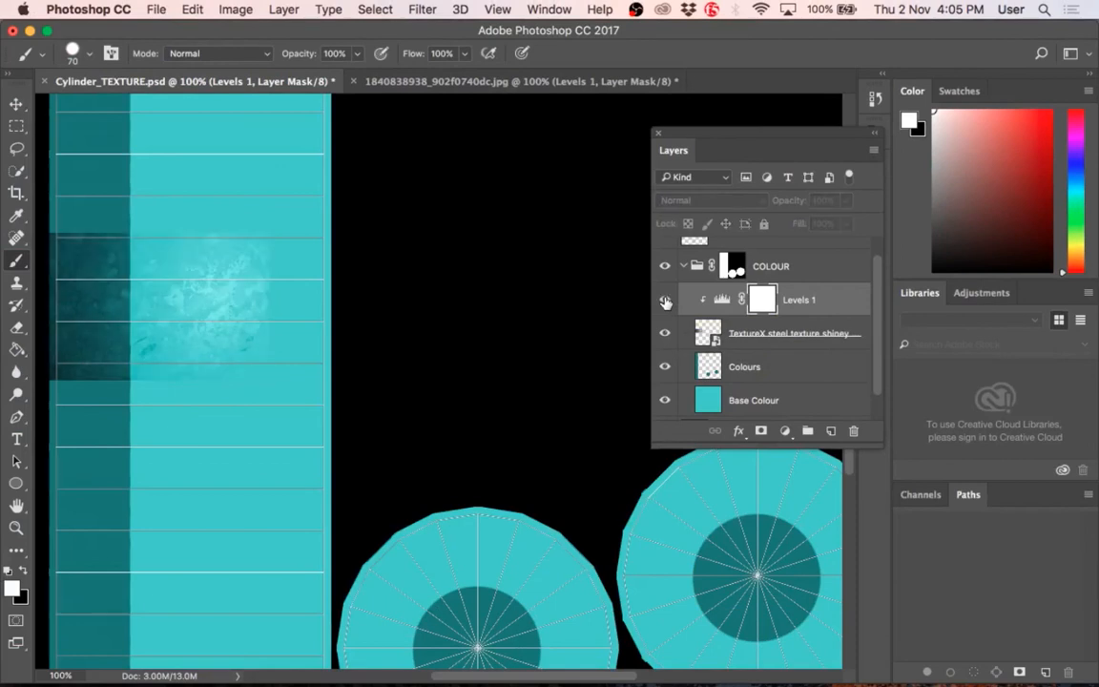
Step: Toggle the visibility of the clipped Levels 1 adjustment repeatedly to compare its effect on the steel texture
{"action": "left_click", "coordinate": [665, 300]}
{"action": "left_click", "coordinate": [665, 300]}
{"action": "left_click", "coordinate": [665, 300]}
{"action": "left_click", "coordinate": [664, 299]}
{"action": "left_click", "coordinate": [665, 300]}
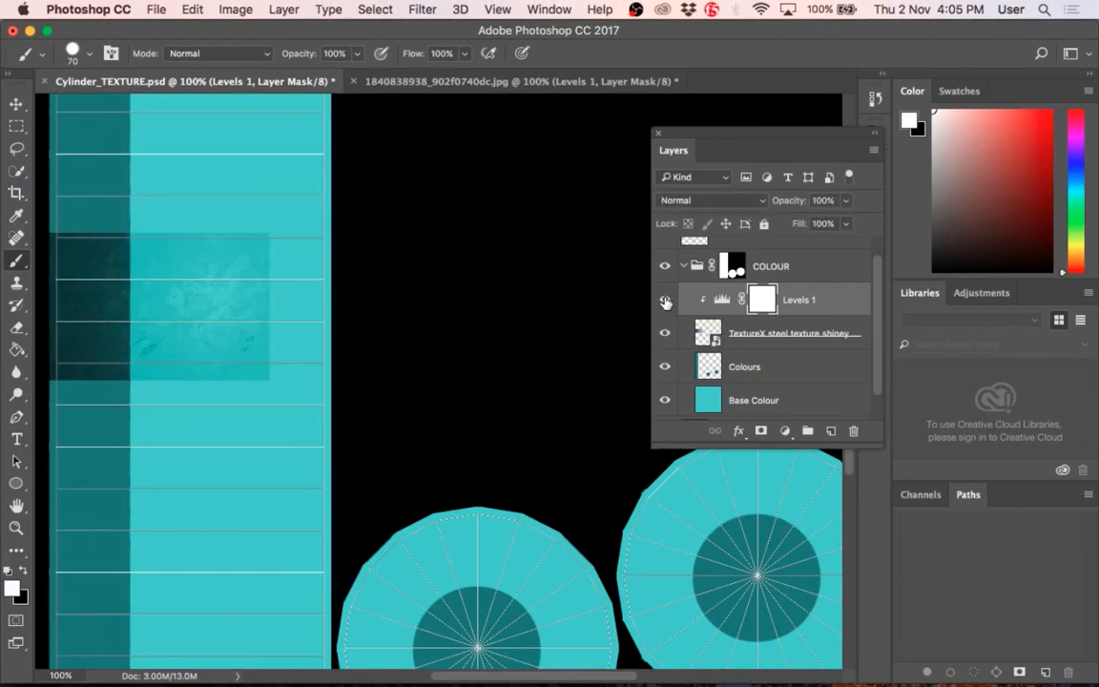
{"action": "left_click", "coordinate": [665, 299]}
{"action": "left_click", "coordinate": [665, 300]}
{"action": "left_click", "coordinate": [665, 300]}
{"action": "left_click", "coordinate": [665, 300]}
{"action": "left_click", "coordinate": [665, 299]}
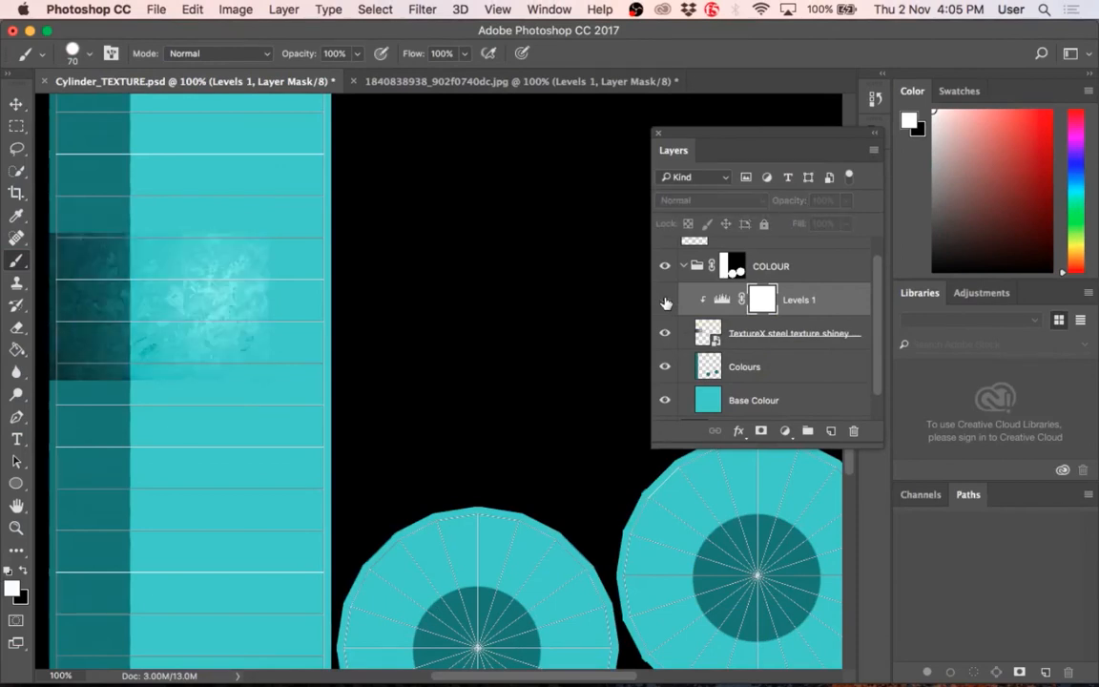
{"action": "left_click", "coordinate": [664, 300]}
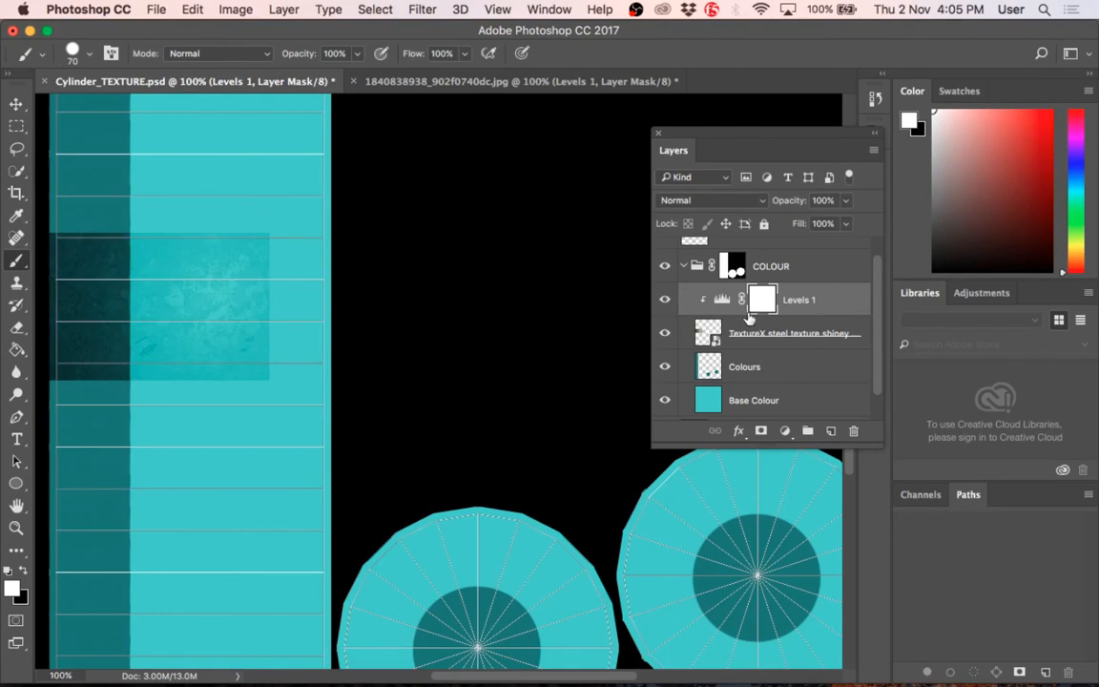
{"action": "left_click", "coordinate": [665, 299]}
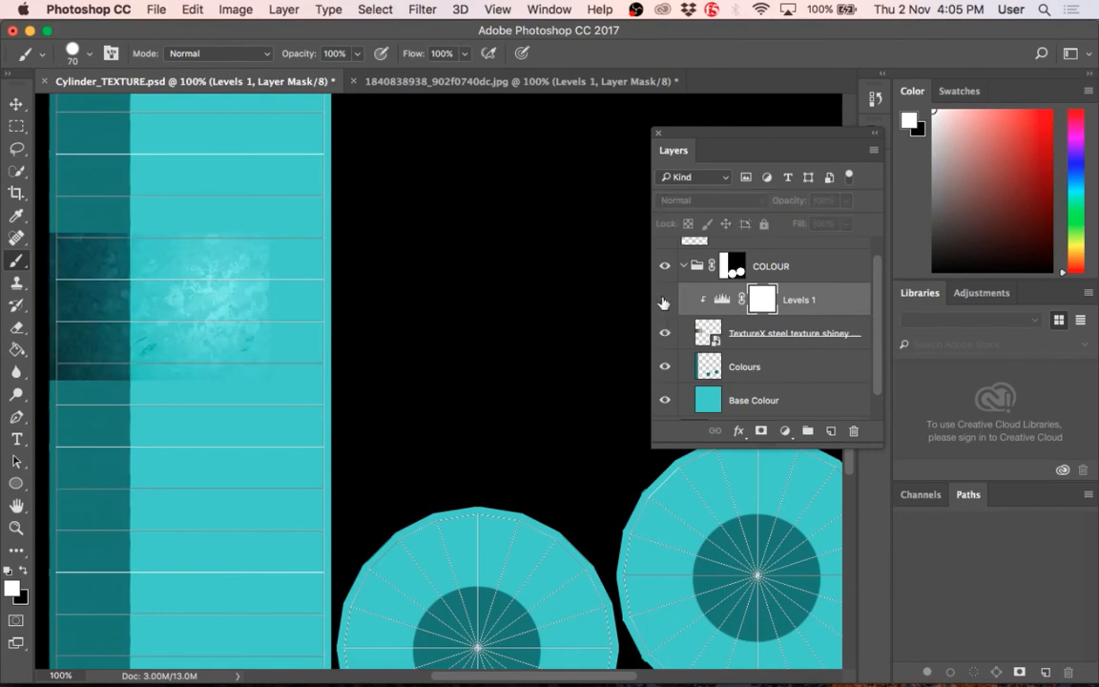
{"action": "left_click", "coordinate": [664, 300]}
{"action": "left_click", "coordinate": [665, 300]}
{"action": "left_click", "coordinate": [665, 300]}
{"action": "left_click", "coordinate": [665, 300]}
{"action": "left_click", "coordinate": [665, 299]}
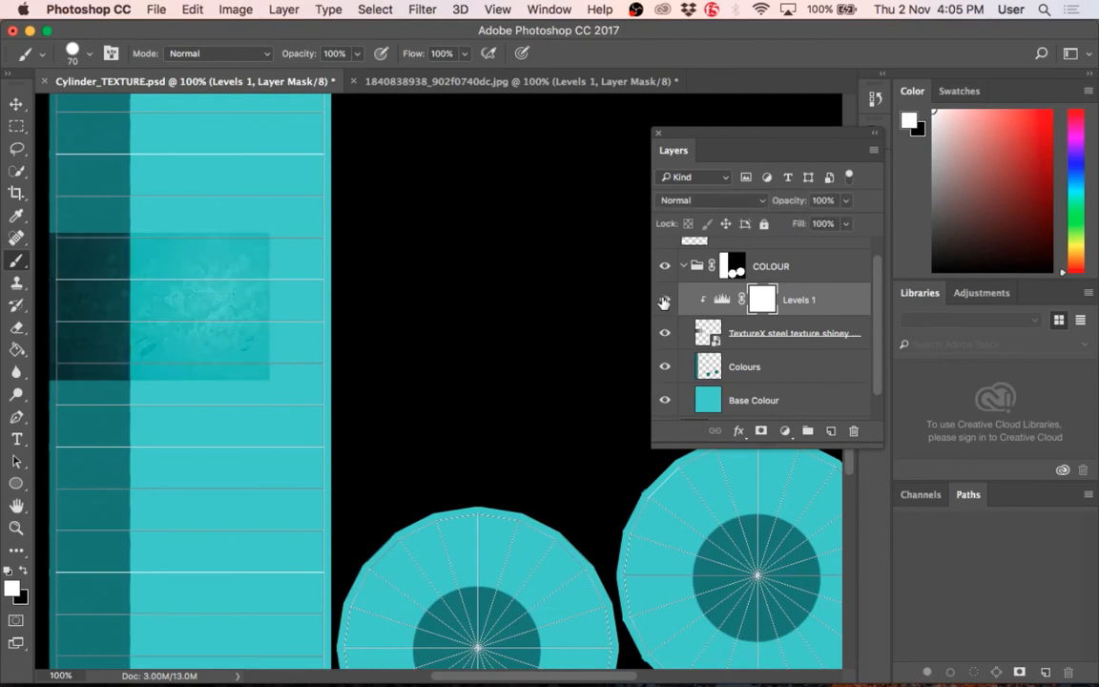
{"action": "left_click", "coordinate": [665, 300]}
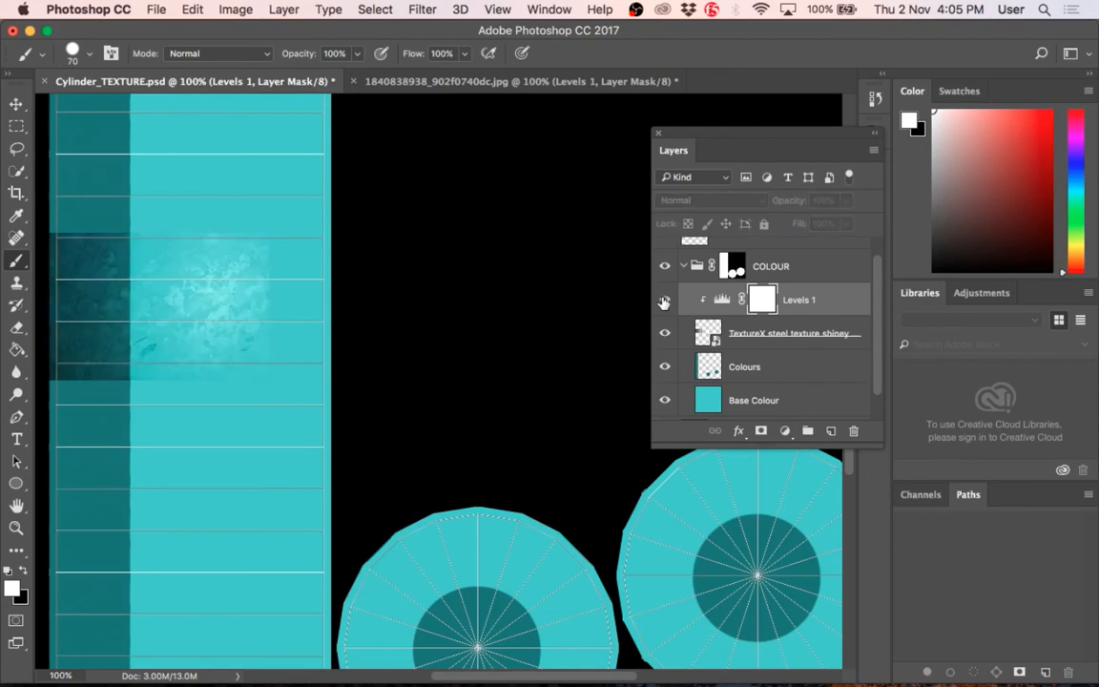
{"action": "left_click", "coordinate": [664, 300]}
{"action": "left_click", "coordinate": [665, 301]}
{"action": "left_click", "coordinate": [665, 300]}
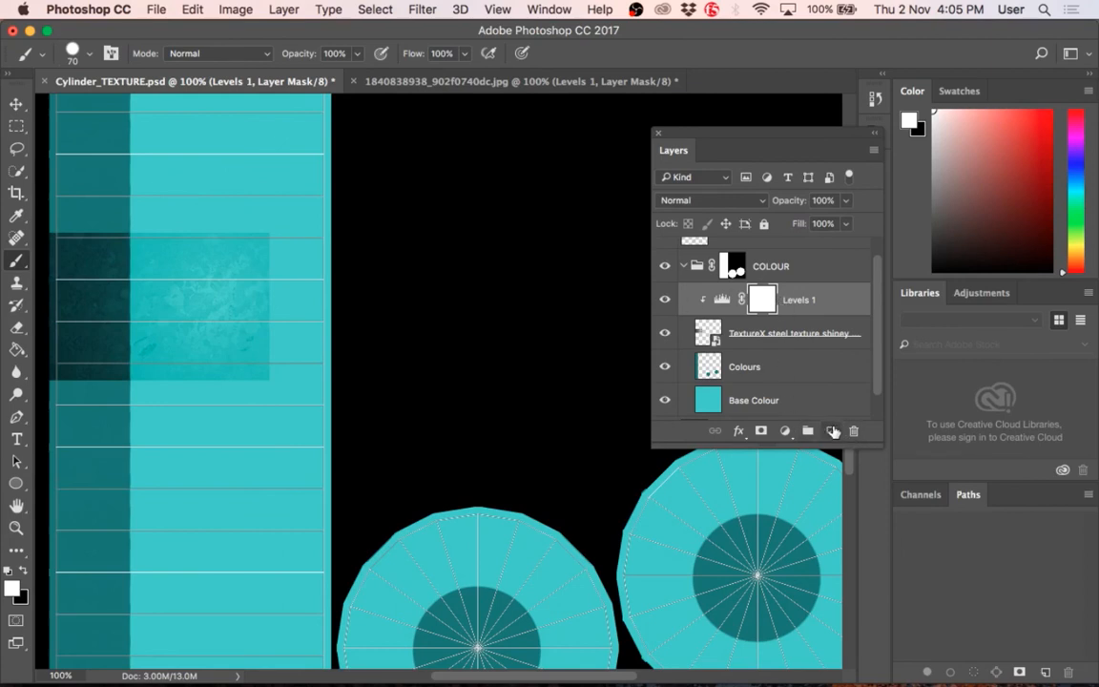
Step: Add a new layer above Levels 1 and paint a rounded pale yellow blob on the cylinder strip above the steel texture
{"action": "left_click", "coordinate": [833, 431]}
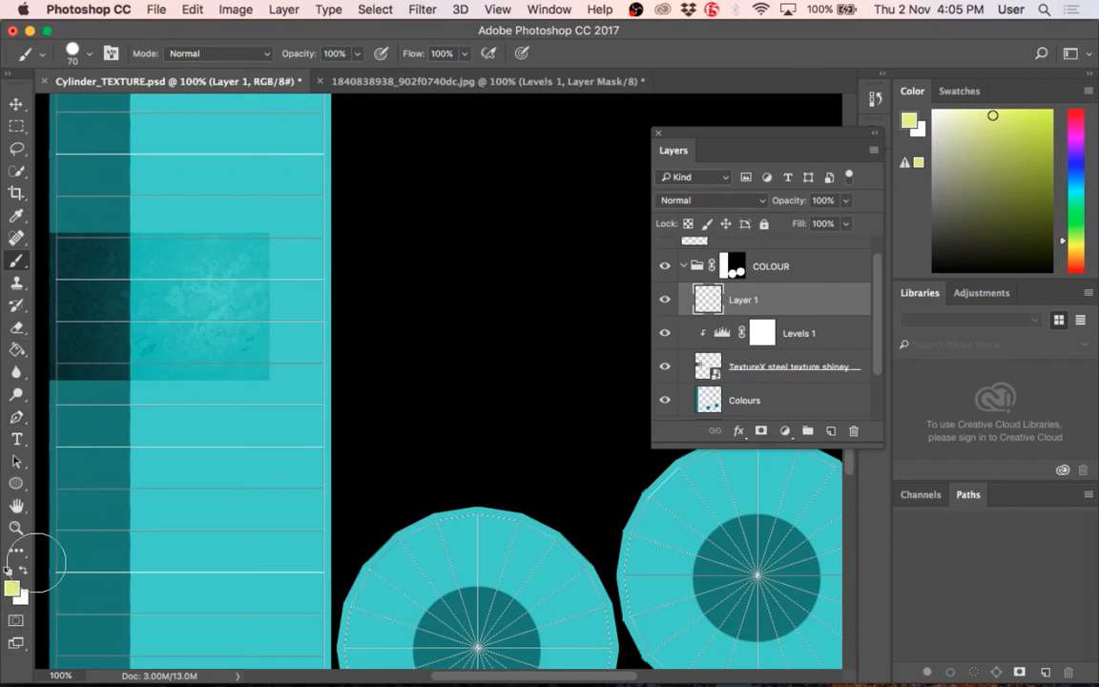
{"action": "mouse_move", "coordinate": [247, 166]}
{"action": "left_mouse_down"}
{"action": "mouse_move", "coordinate": [190, 149]}
{"action": "mouse_move", "coordinate": [200, 197]}
{"action": "mouse_move", "coordinate": [225, 193]}
{"action": "mouse_move", "coordinate": [194, 170]}
{"action": "mouse_move", "coordinate": [193, 190]}
{"action": "mouse_move", "coordinate": [237, 177]}
{"action": "mouse_move", "coordinate": [203, 166]}
{"action": "mouse_move", "coordinate": [236, 187]}
{"action": "mouse_move", "coordinate": [222, 157]}
{"action": "left_mouse_up"}
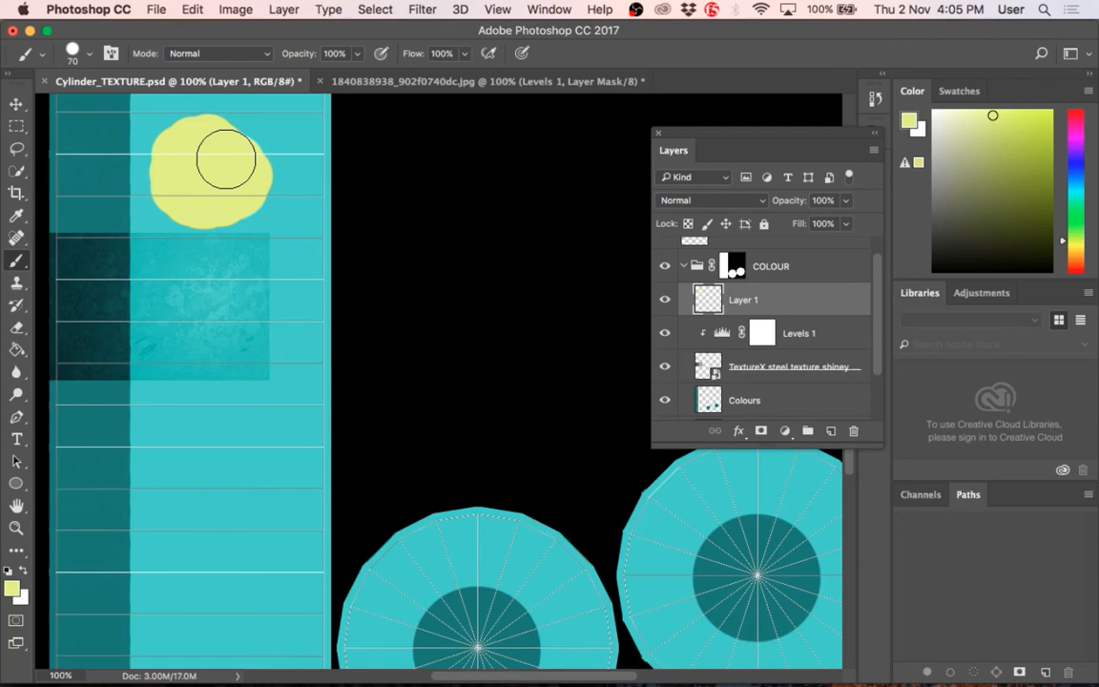
{"action": "mouse_move", "coordinate": [227, 160]}
{"action": "left_mouse_down"}
{"action": "mouse_move", "coordinate": [167, 153]}
{"action": "mouse_move", "coordinate": [192, 135]}
{"action": "mouse_move", "coordinate": [244, 164]}
{"action": "mouse_move", "coordinate": [198, 194]}
{"action": "mouse_move", "coordinate": [167, 147]}
{"action": "mouse_move", "coordinate": [206, 140]}
{"action": "mouse_move", "coordinate": [226, 160]}
{"action": "mouse_move", "coordinate": [231, 129]}
{"action": "left_mouse_up"}
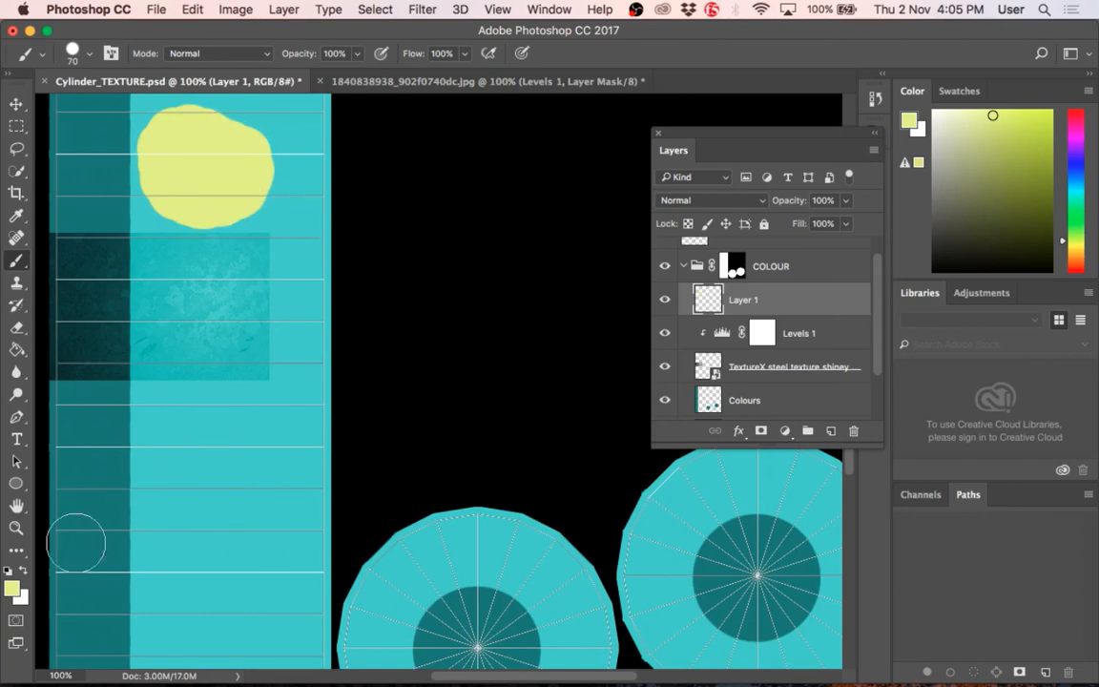
Step: Change the foreground colour to a dark olive green and return to the Brush tool
{"action": "key", "text": "i"}
{"action": "left_click", "coordinate": [12, 589]}
{"action": "left_click_drag", "start_coordinate": [591, 382], "coordinate": [615, 458]}
{"action": "left_click", "coordinate": [843, 325]}
{"action": "key", "text": "b"}
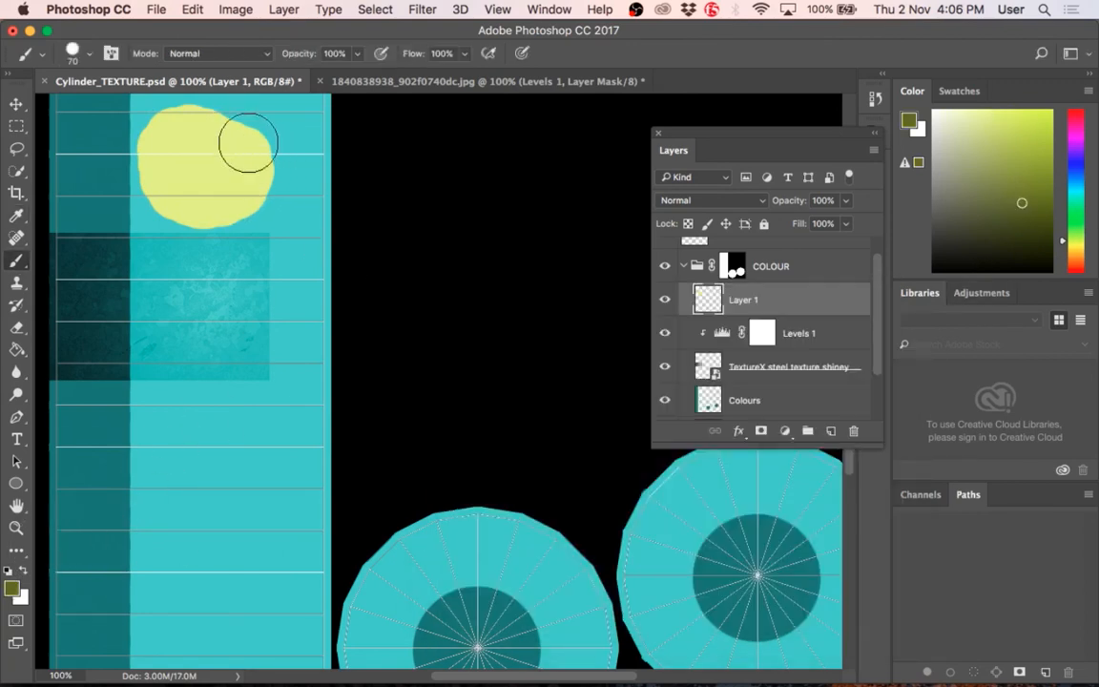
Step: Try shading the yellow blob in olive directly on Layer 1, first freehand and again inside the layer's loaded selection, undoing both strokes
{"action": "mouse_move", "coordinate": [214, 114]}
{"action": "left_mouse_down"}
{"action": "mouse_move", "coordinate": [265, 112]}
{"action": "mouse_move", "coordinate": [291, 191]}
{"action": "mouse_move", "coordinate": [244, 134]}
{"action": "mouse_move", "coordinate": [186, 114]}
{"action": "left_mouse_up"}
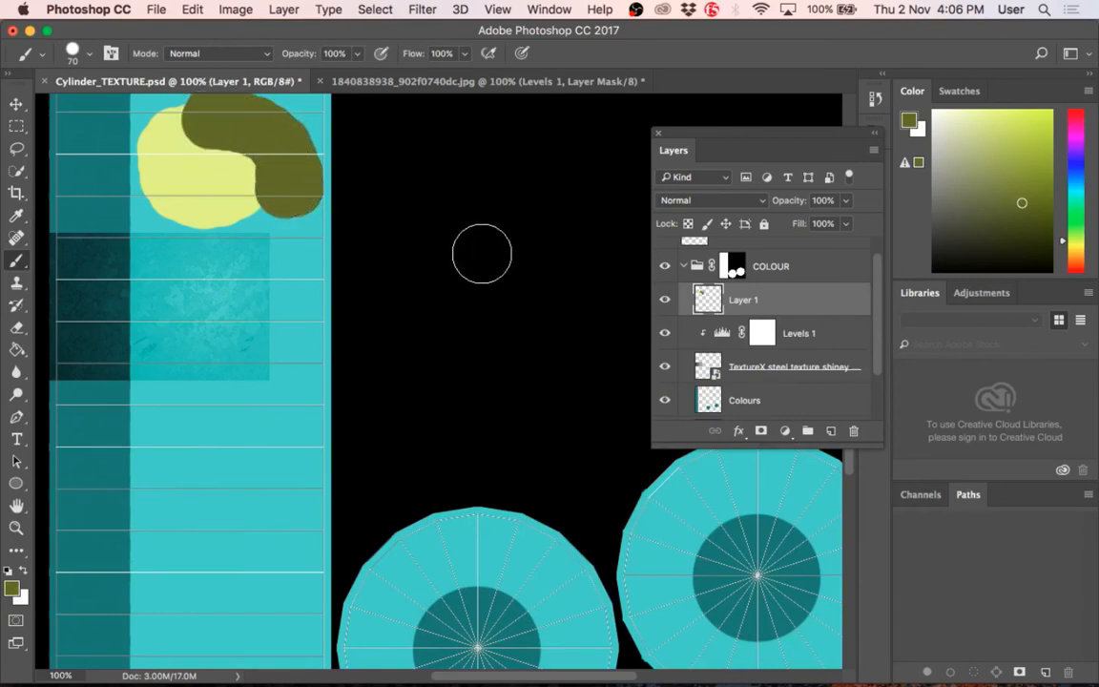
{"action": "key", "text": "super+z"}
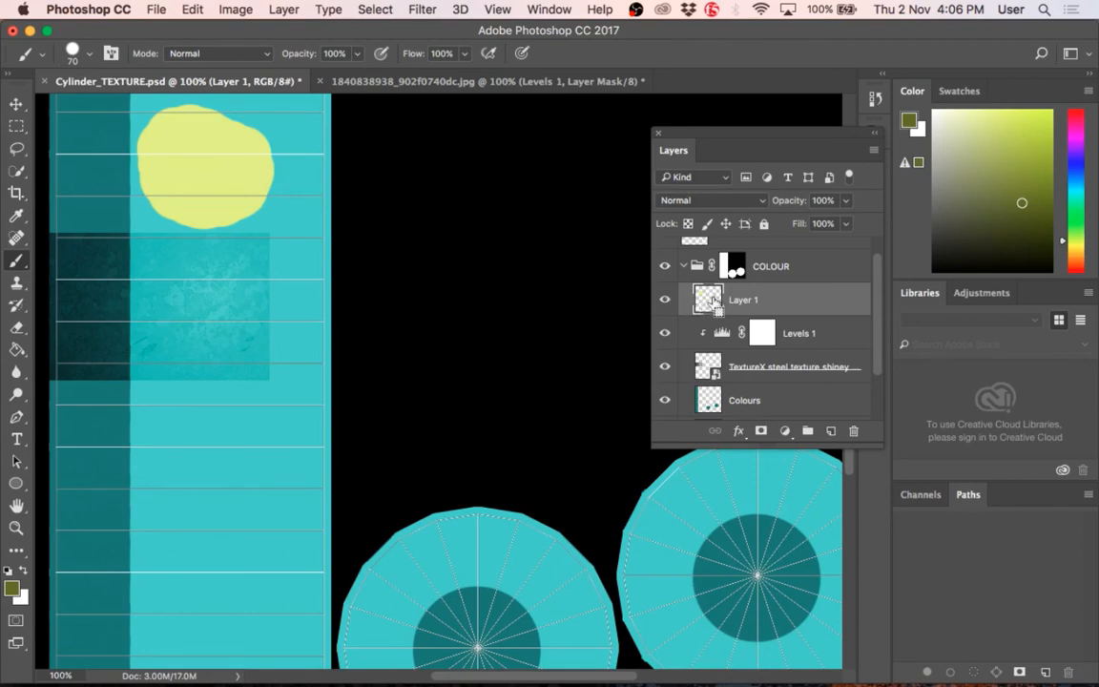
{"action": "left_click", "coordinate": [713, 301], "text": "super"}
{"action": "mouse_move", "coordinate": [191, 113]}
{"action": "left_mouse_down"}
{"action": "mouse_move", "coordinate": [244, 120]}
{"action": "mouse_move", "coordinate": [267, 140]}
{"action": "left_mouse_up"}
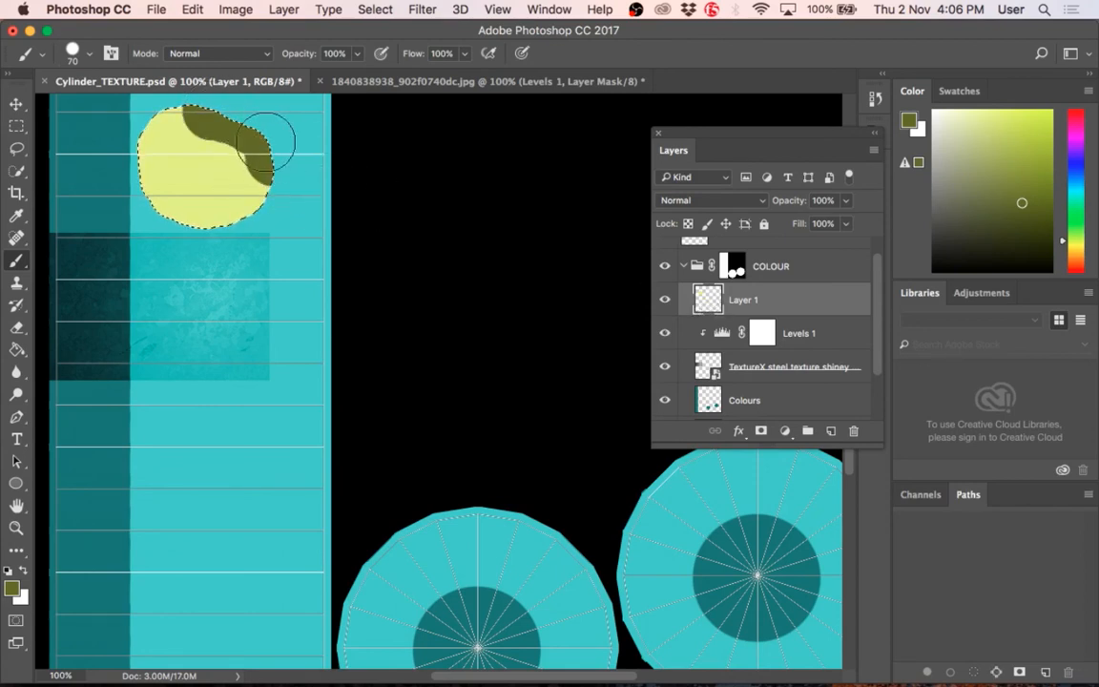
{"action": "key", "text": "super+d"}
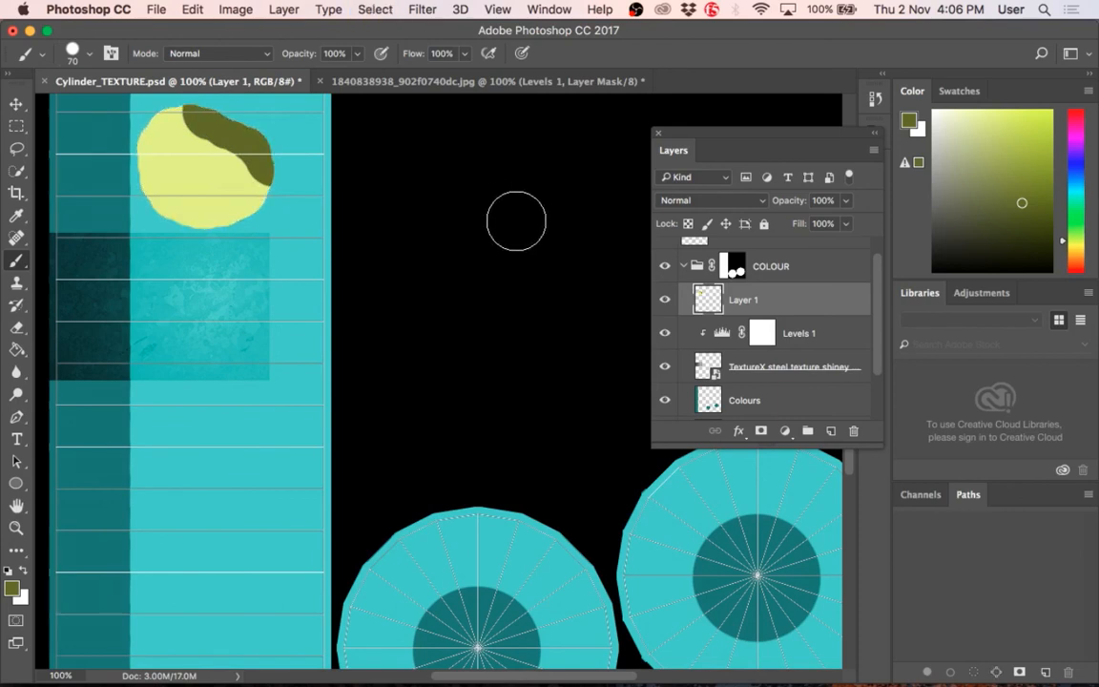
{"action": "key", "text": "alt+super+z"}
{"action": "key", "text": "alt+super+z"}
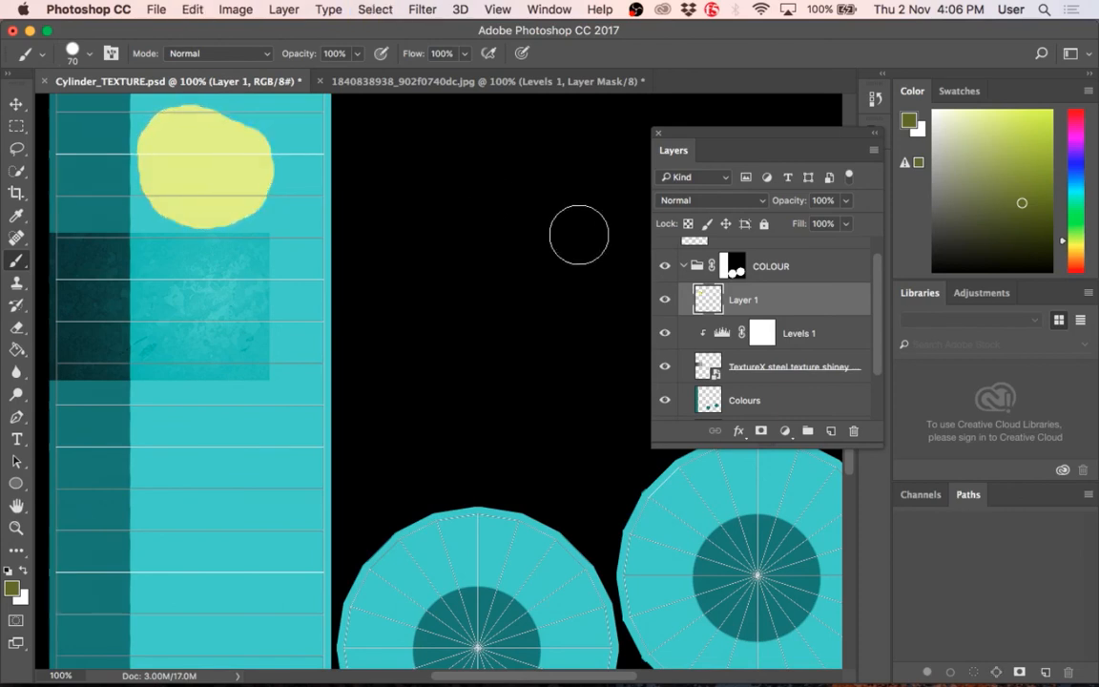
Step: Paint olive shading on a new layer above Layer 1, clip it to Layer 1, and extend the shading around the blob
{"action": "left_click", "coordinate": [829, 432]}
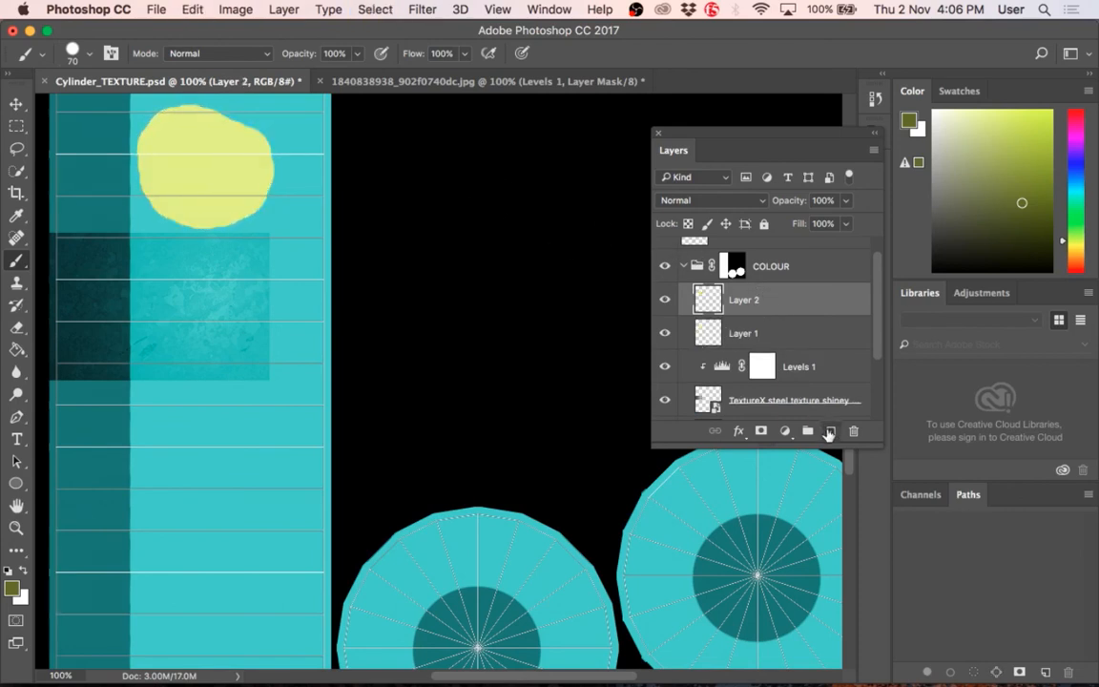
{"action": "left_click_drag", "start_coordinate": [197, 111], "coordinate": [303, 164]}
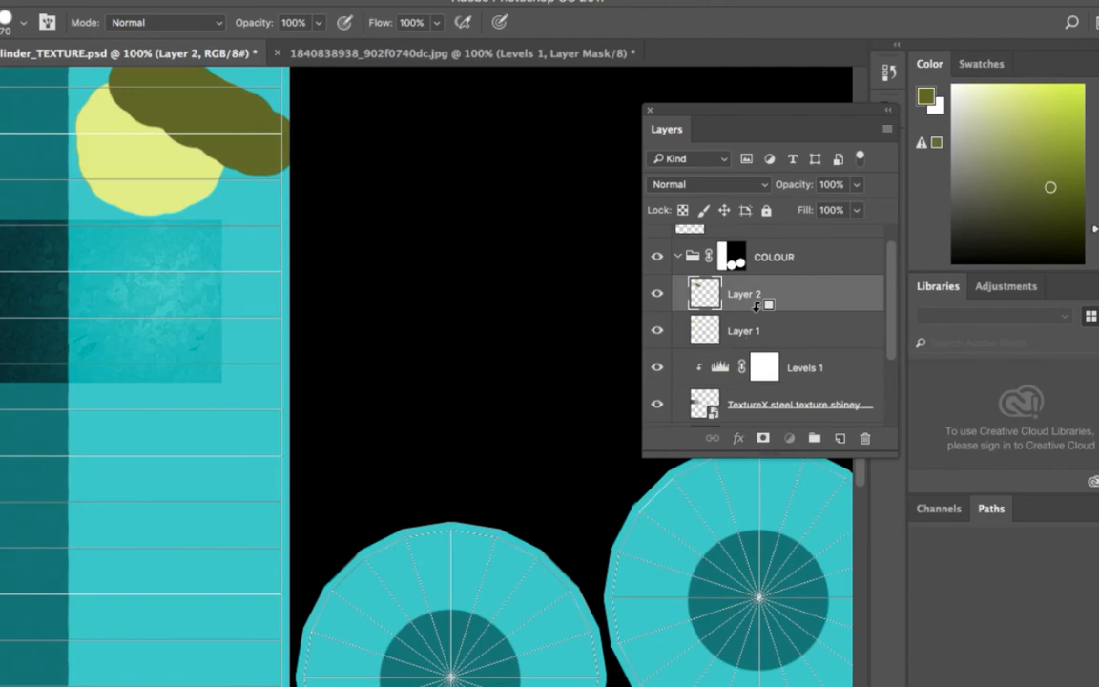
{"action": "left_click", "coordinate": [756, 305], "text": "alt"}
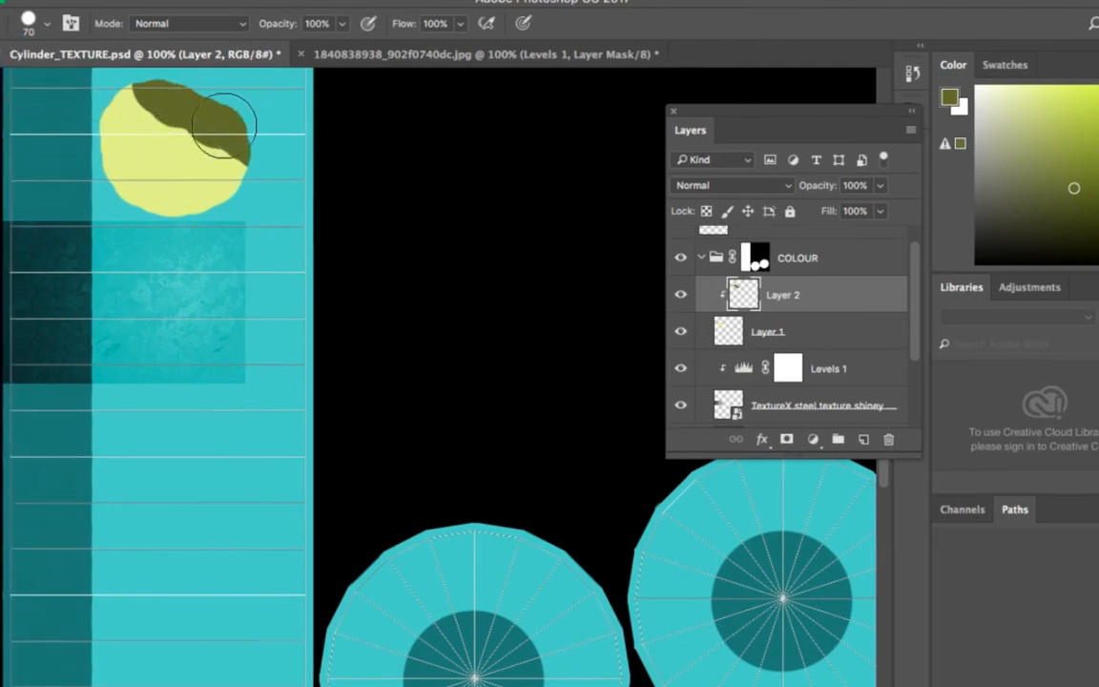
{"action": "mouse_move", "coordinate": [224, 124]}
{"action": "left_mouse_down"}
{"action": "mouse_move", "coordinate": [226, 171]}
{"action": "mouse_move", "coordinate": [181, 177]}
{"action": "mouse_move", "coordinate": [234, 202]}
{"action": "mouse_move", "coordinate": [252, 140]}
{"action": "mouse_move", "coordinate": [176, 196]}
{"action": "mouse_move", "coordinate": [133, 177]}
{"action": "mouse_move", "coordinate": [175, 183]}
{"action": "left_mouse_up"}
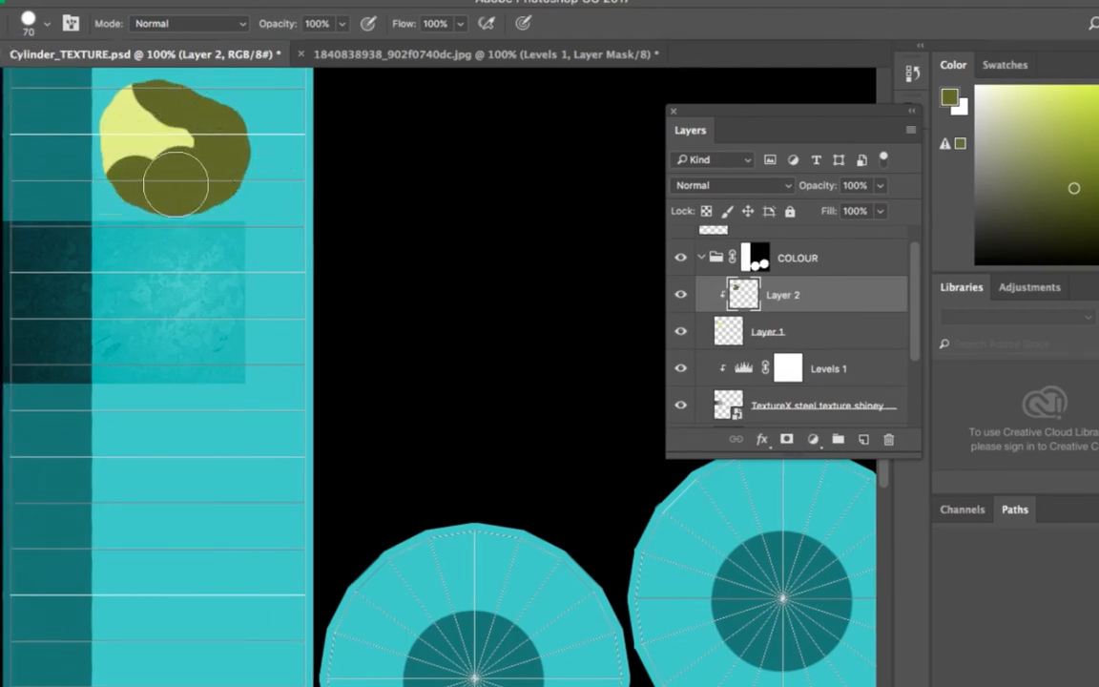
Step: Add another layer clipped to Layer 1 and paint pale yellow #eef7bc highlights along the blob's right and lower edges
{"action": "left_click", "coordinate": [862, 440]}
{"action": "left_click", "coordinate": [790, 308], "text": "alt"}
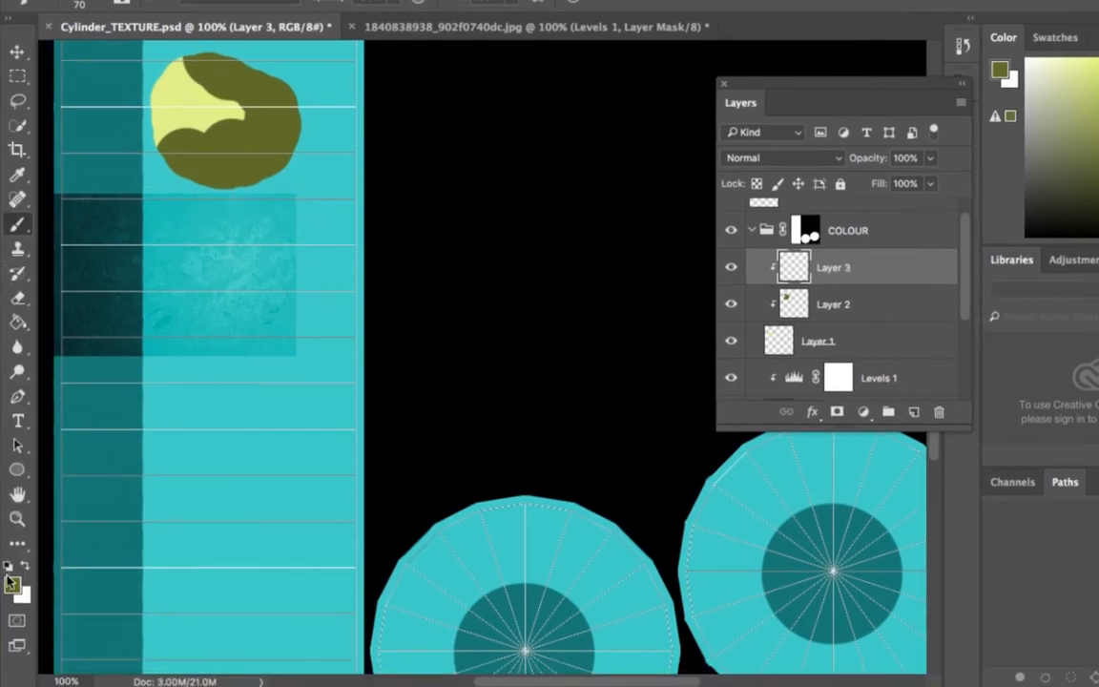
{"action": "left_click", "coordinate": [12, 612]}
{"action": "left_click", "coordinate": [554, 311]}
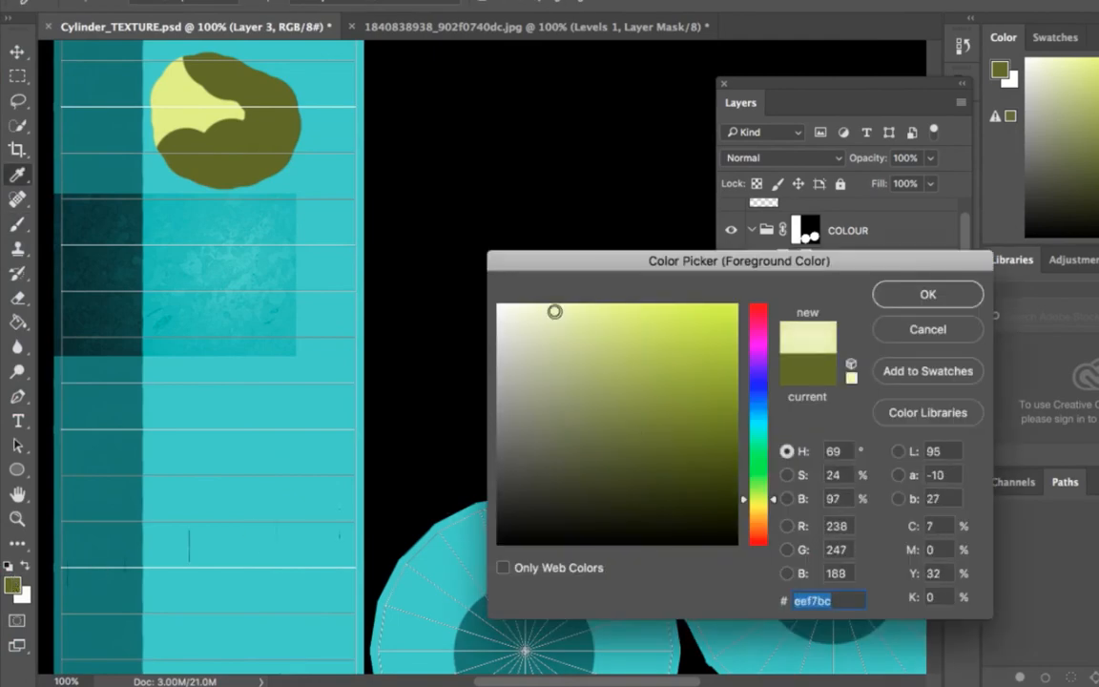
{"action": "left_click", "coordinate": [954, 295]}
{"action": "key", "text": "b"}
{"action": "mouse_move", "coordinate": [319, 74]}
{"action": "left_mouse_down"}
{"action": "mouse_move", "coordinate": [303, 119]}
{"action": "mouse_move", "coordinate": [302, 99]}
{"action": "mouse_move", "coordinate": [315, 180]}
{"action": "left_mouse_up"}
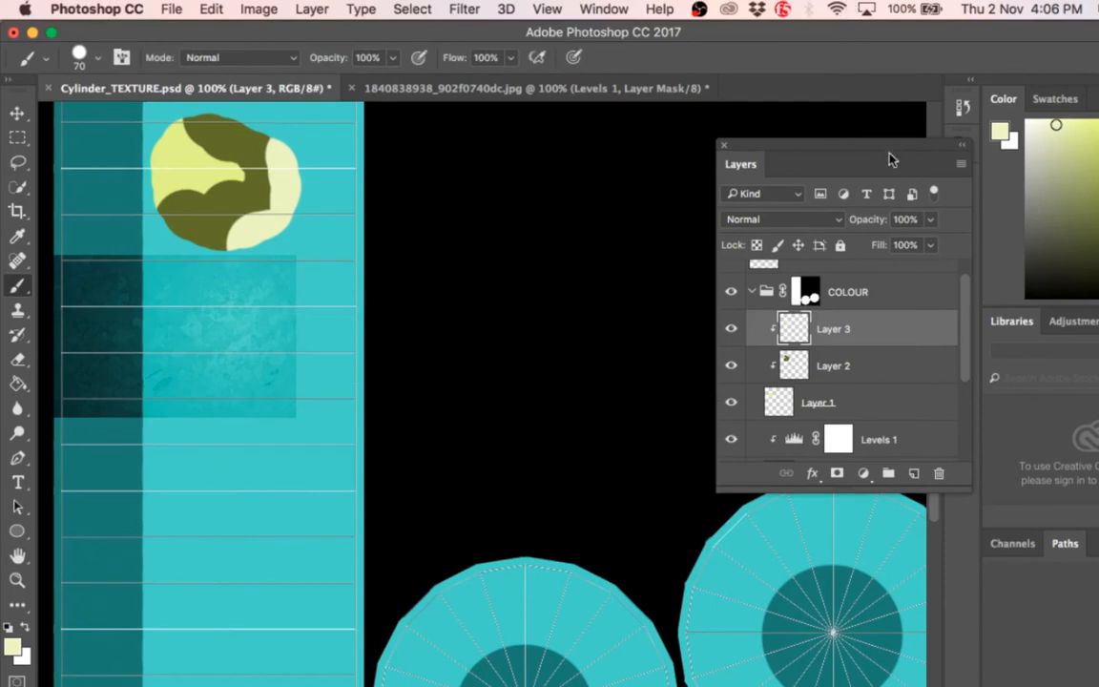
{"action": "scroll", "coordinate": [823, 412], "scroll_direction": "down", "scroll_amount": 2}
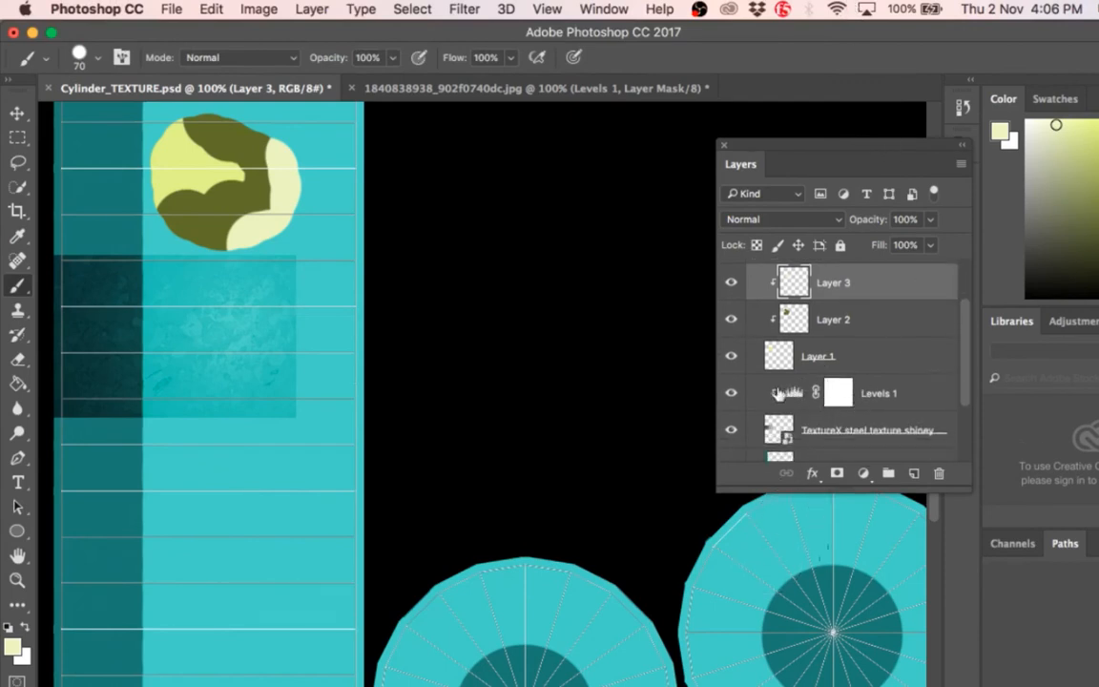